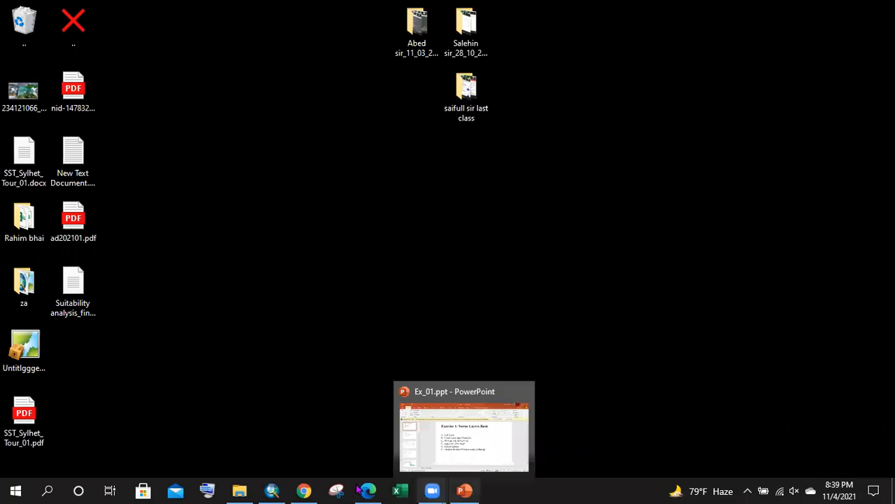
- Switch to the Ex_01.pdf document in Microsoft Edge and read the Exercise 1 title and topic list
{"action": "left_click", "coordinate": [362, 490]}
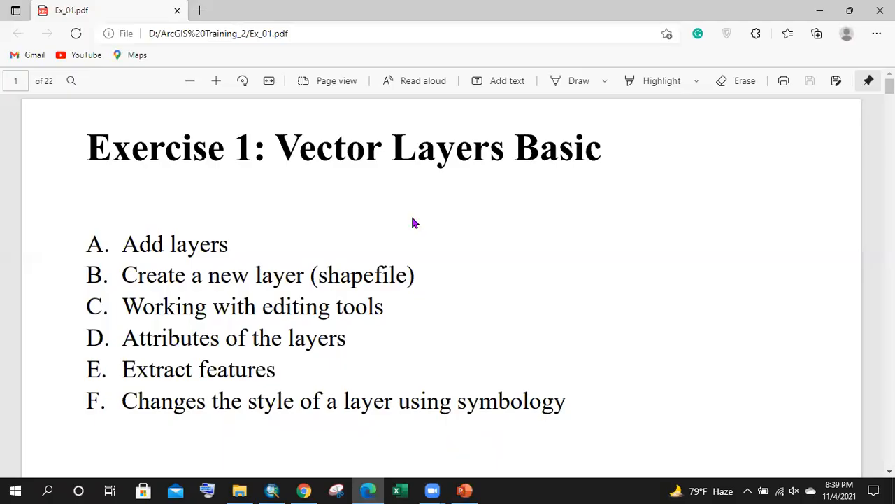
{"action": "left_click_drag", "start_coordinate": [86, 150], "coordinate": [224, 156]}
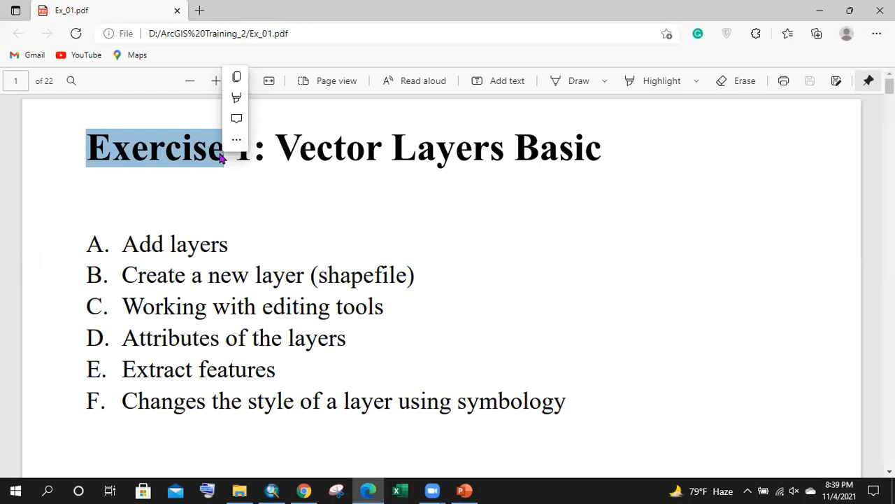
{"action": "left_click", "coordinate": [220, 158]}
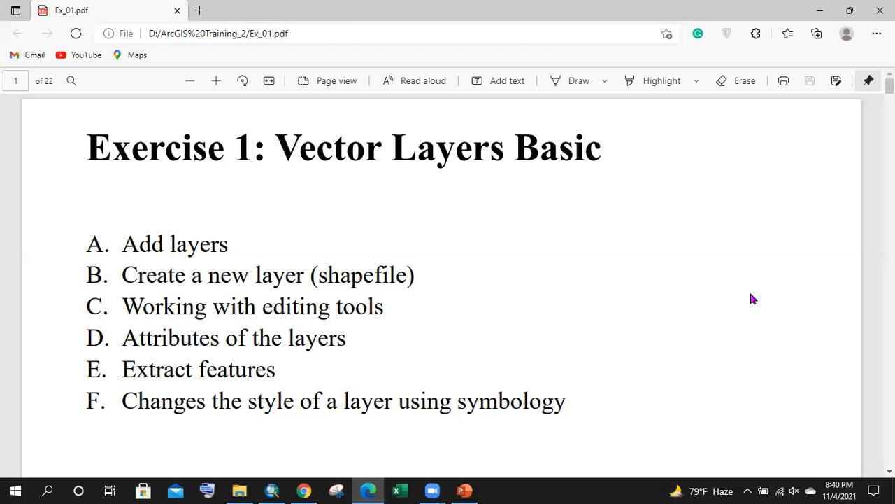
- Read the Vector Data page, covering the vector layer definition and the point, line and polygon types
{"action": "scroll", "coordinate": [402, 224], "scroll_direction": "down", "scroll_amount": 10}
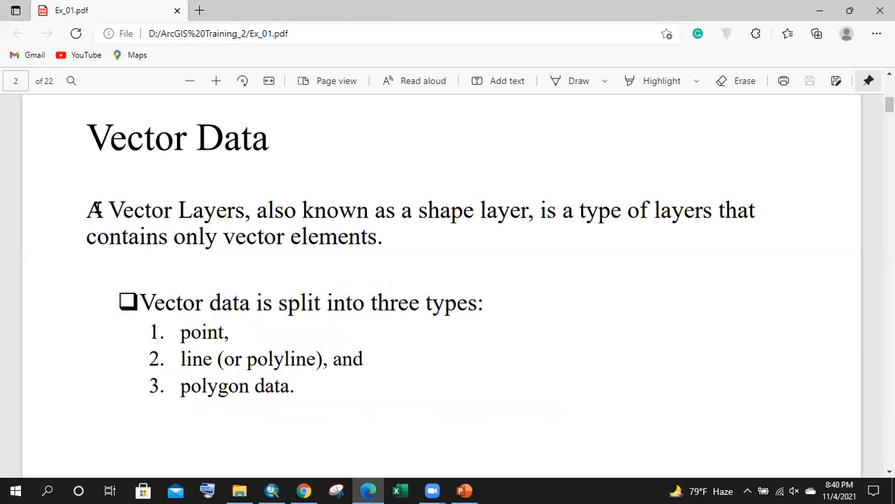
{"action": "left_click_drag", "start_coordinate": [94, 210], "coordinate": [246, 213]}
{"action": "left_click", "coordinate": [267, 228]}
{"action": "left_click_drag", "start_coordinate": [419, 215], "coordinate": [511, 216]}
{"action": "left_click_drag", "start_coordinate": [418, 211], "coordinate": [460, 211]}
{"action": "left_click", "coordinate": [460, 211]}
{"action": "scroll", "coordinate": [250, 266], "scroll_direction": "down", "scroll_amount": 3}
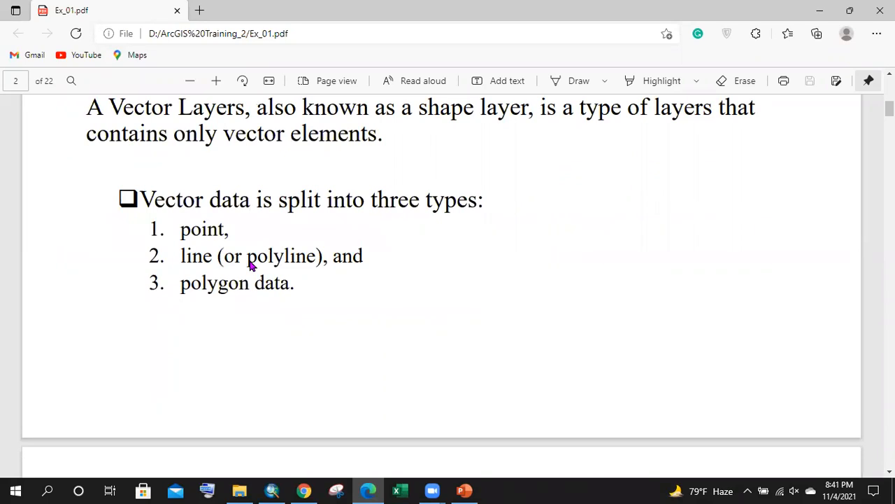
{"action": "left_click_drag", "start_coordinate": [296, 286], "coordinate": [190, 231]}
{"action": "left_click", "coordinate": [190, 266]}
- Examine the multipoint, line and polygon diagrams, and go on to the page about adding vector data
{"action": "scroll", "coordinate": [302, 289], "scroll_direction": "down", "scroll_amount": 12}
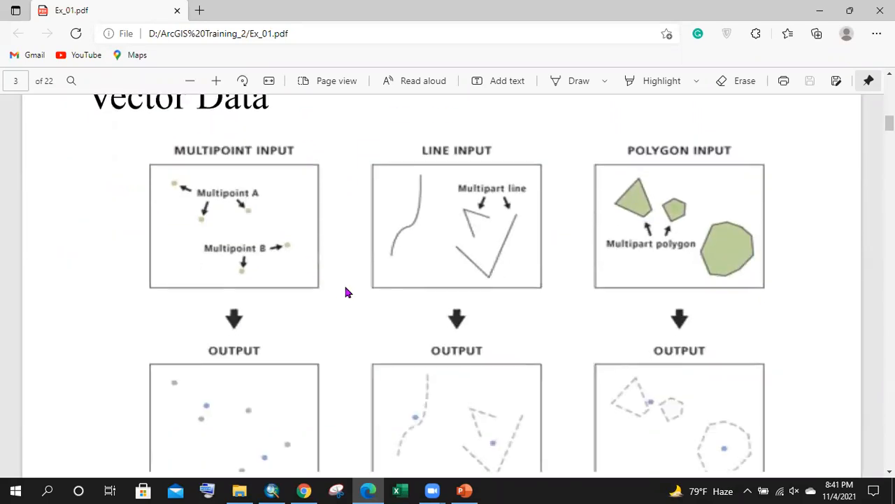
{"action": "scroll", "coordinate": [292, 259], "scroll_direction": "down", "scroll_amount": 3}
{"action": "scroll", "coordinate": [316, 272], "scroll_direction": "up", "scroll_amount": 3}
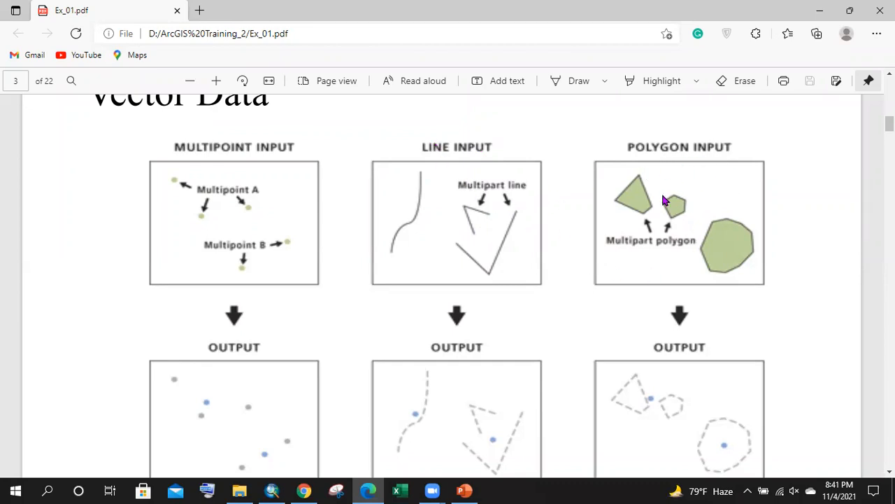
{"action": "scroll", "coordinate": [650, 202], "scroll_direction": "down", "scroll_amount": 7}
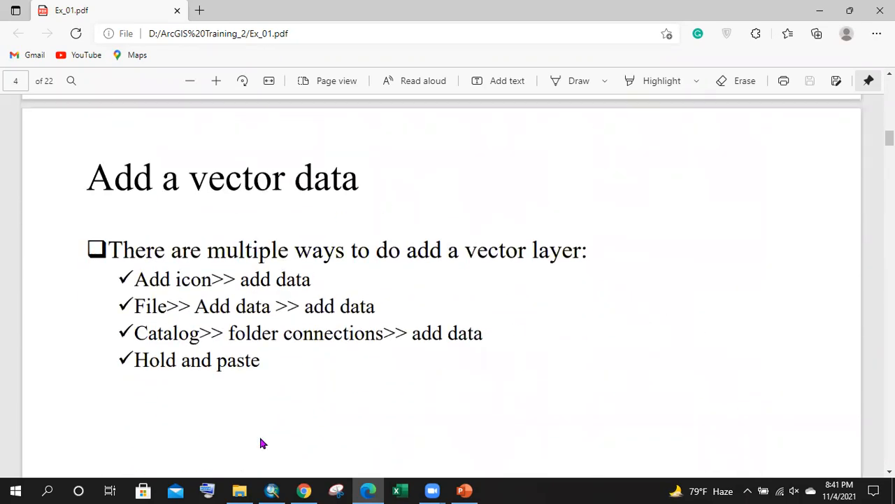
- Switch to ArcMap and look up ArcMap 10.8 among the installed ArcGIS programs
{"action": "left_click", "coordinate": [272, 490]}
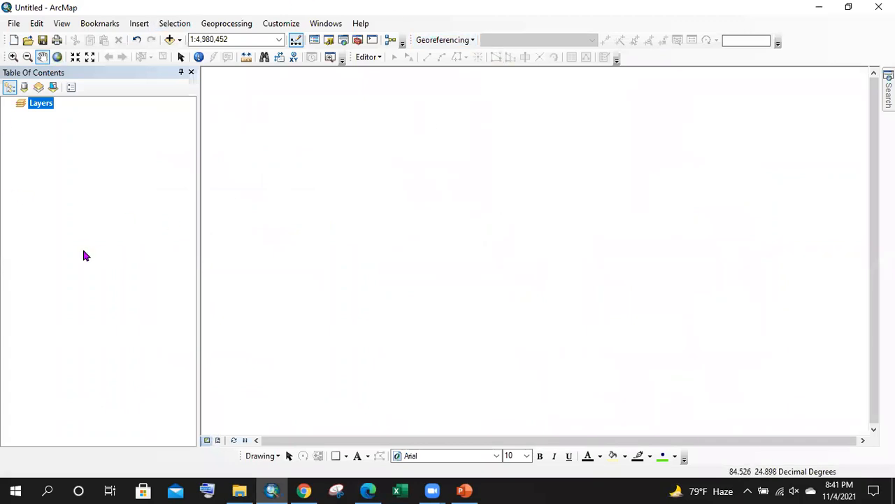
{"action": "left_click", "coordinate": [3, 490]}
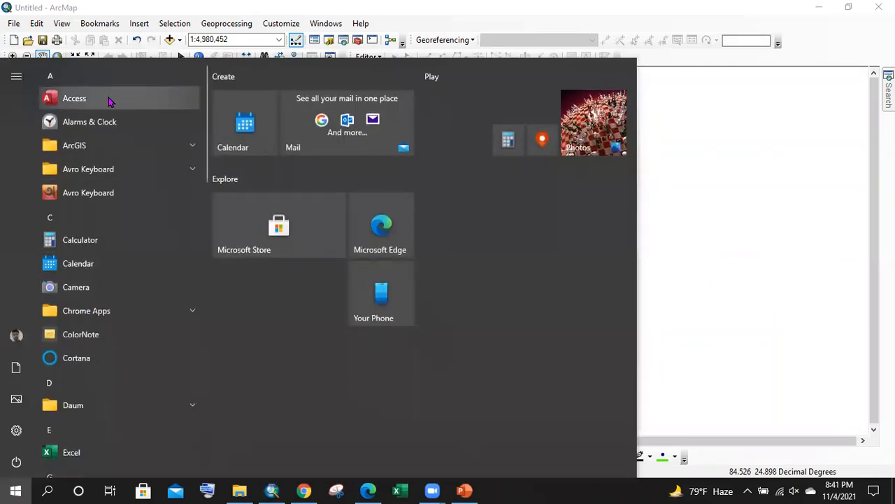
{"action": "left_click", "coordinate": [128, 152]}
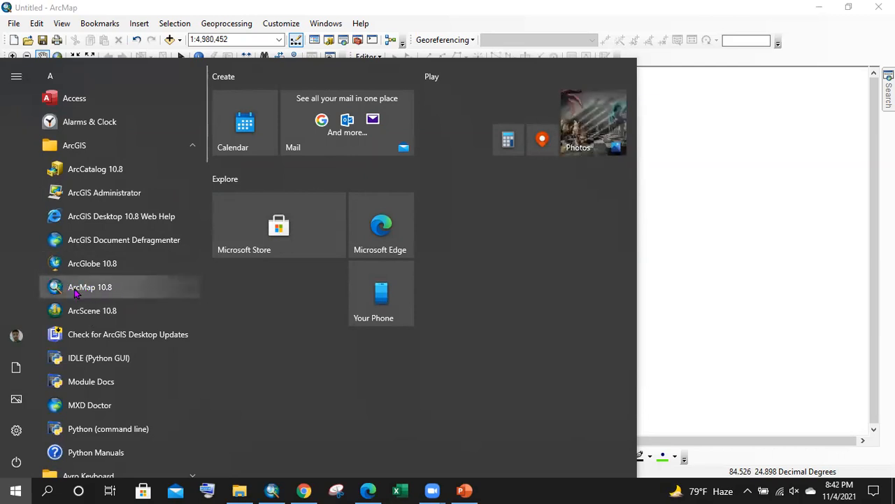
{"action": "left_click", "coordinate": [559, 12]}
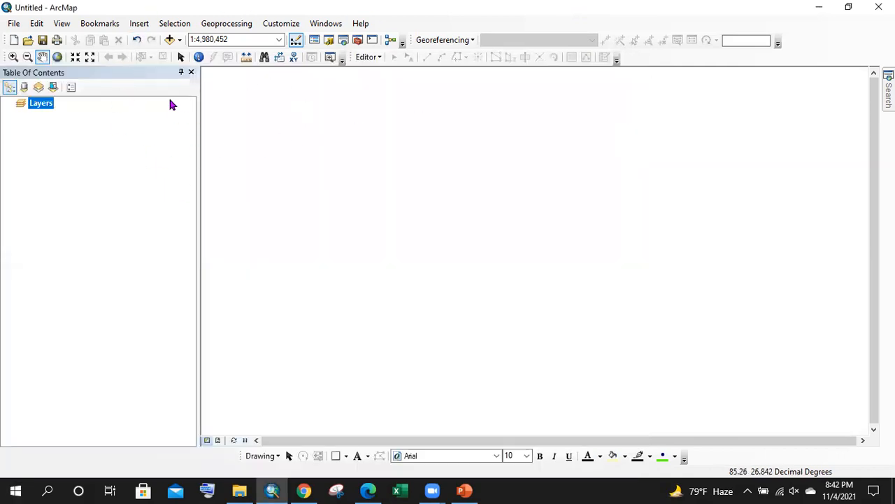
{"action": "left_click", "coordinate": [20, 78]}
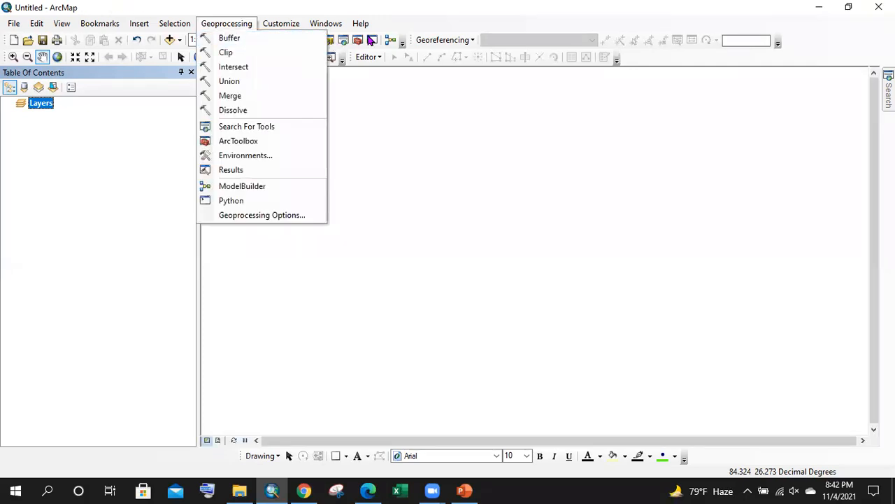
{"action": "left_click", "coordinate": [302, 41]}
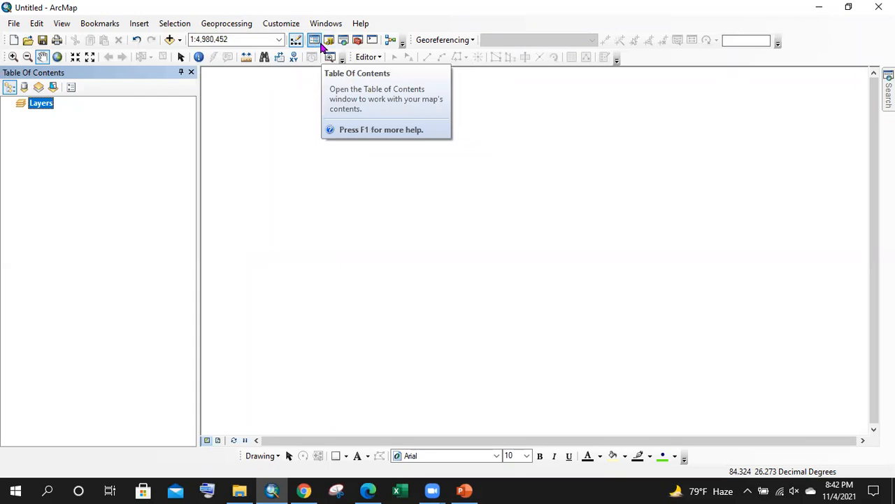
{"action": "left_click", "coordinate": [14, 23]}
{"action": "left_click", "coordinate": [13, 23]}
{"action": "left_click", "coordinate": [14, 23]}
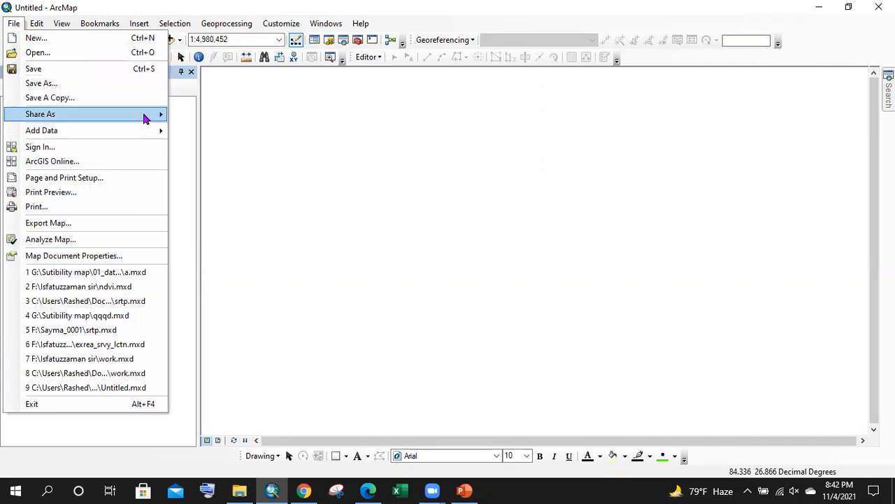
{"action": "mouse_move", "coordinate": [69, 116]}
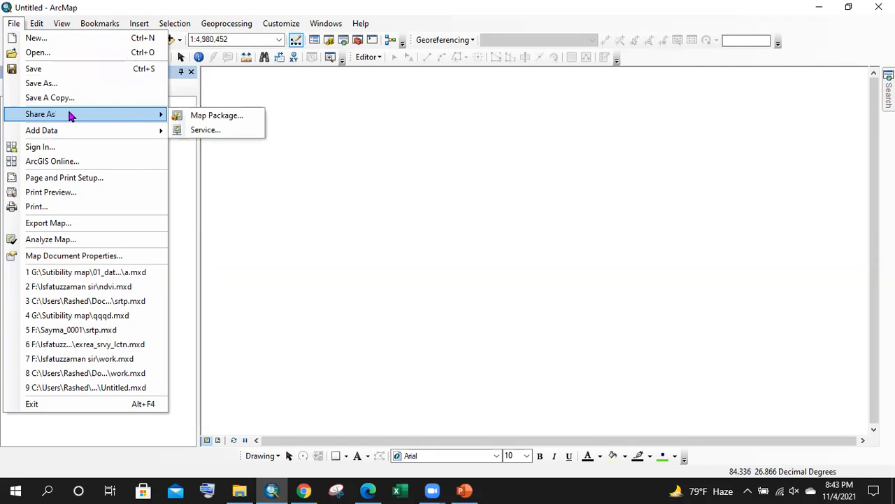
{"action": "left_click", "coordinate": [326, 23]}
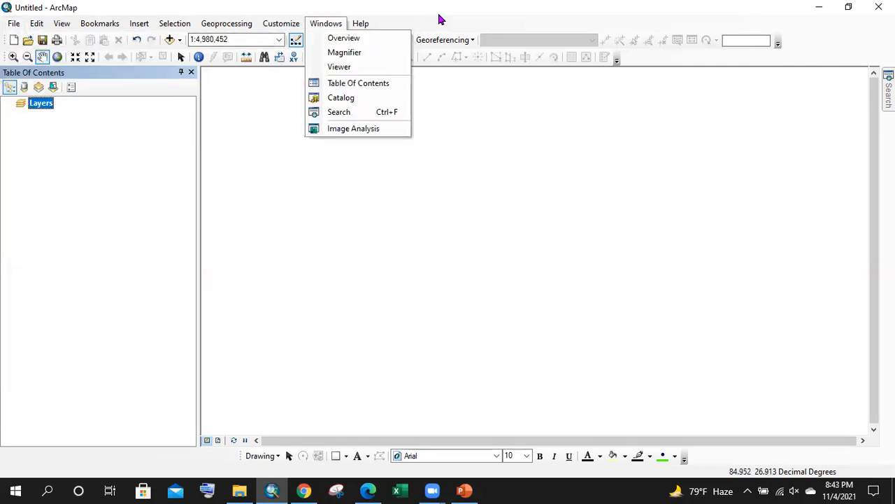
- Return to Ex_01.pdf in Microsoft Edge and review the four listed ways to add a vector layer
{"action": "left_click", "coordinate": [368, 489]}
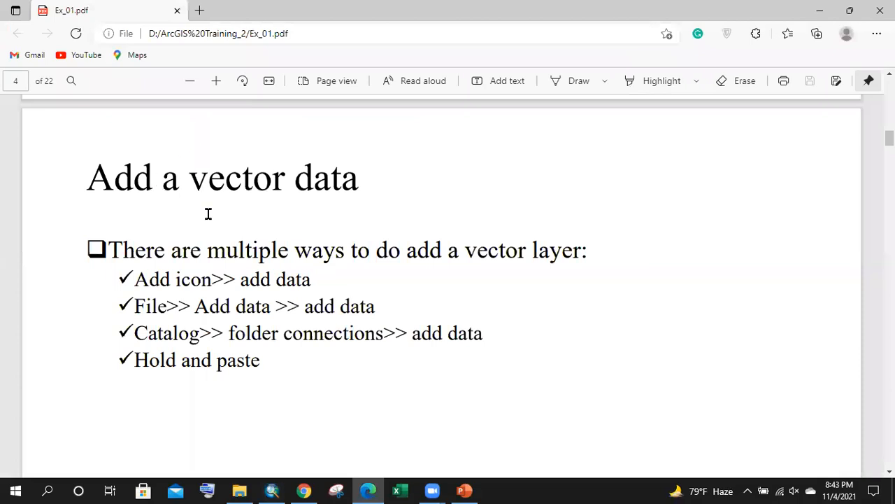
{"action": "scroll", "coordinate": [208, 213], "scroll_direction": "down", "scroll_amount": 2}
{"action": "left_click_drag", "start_coordinate": [133, 172], "coordinate": [280, 259]}
{"action": "left_click", "coordinate": [275, 266]}
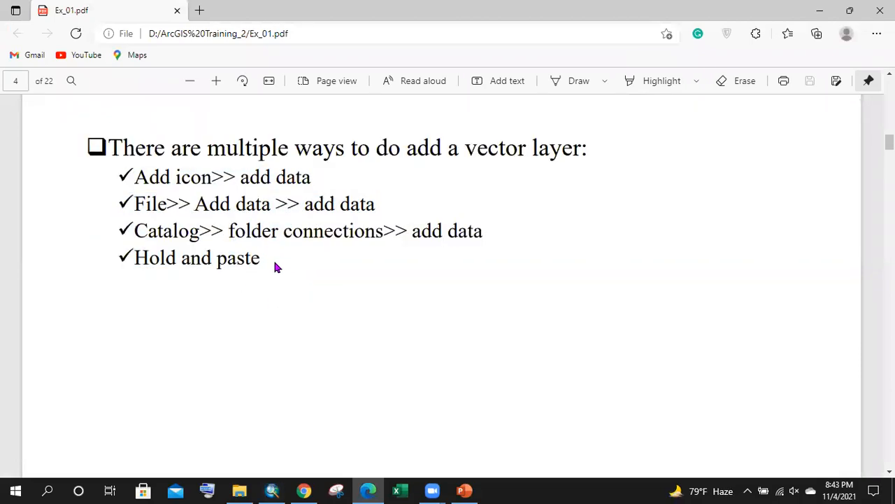
{"action": "left_click_drag", "start_coordinate": [129, 176], "coordinate": [289, 270]}
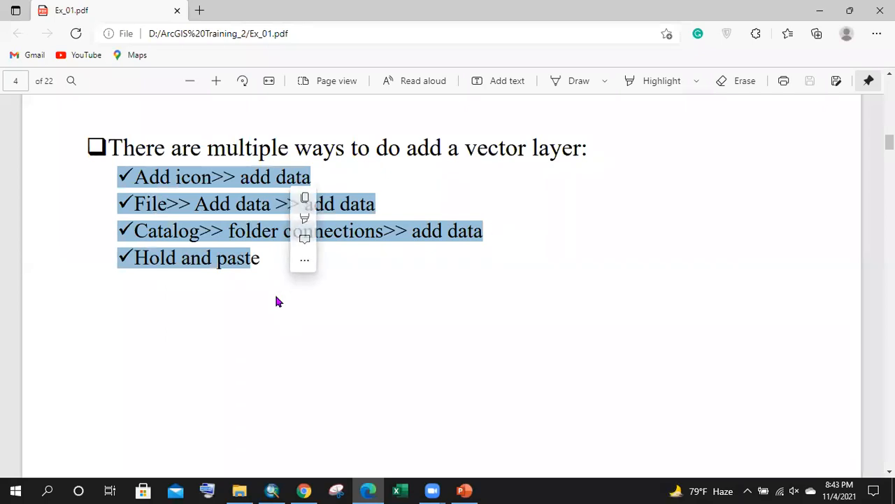
{"action": "scroll", "coordinate": [274, 292], "scroll_direction": "up", "scroll_amount": 3}
{"action": "scroll", "coordinate": [210, 301], "scroll_direction": "down", "scroll_amount": 3}
{"action": "left_click", "coordinate": [272, 253]}
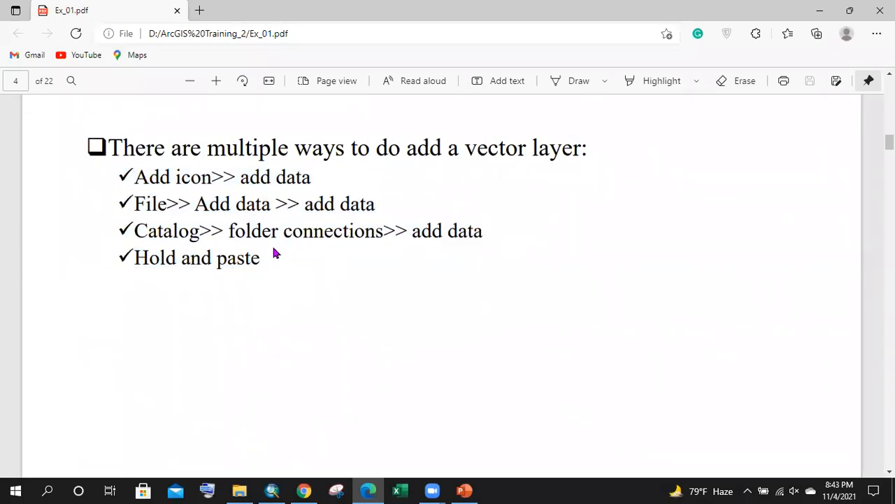
{"action": "scroll", "coordinate": [241, 248], "scroll_direction": "up", "scroll_amount": 2}
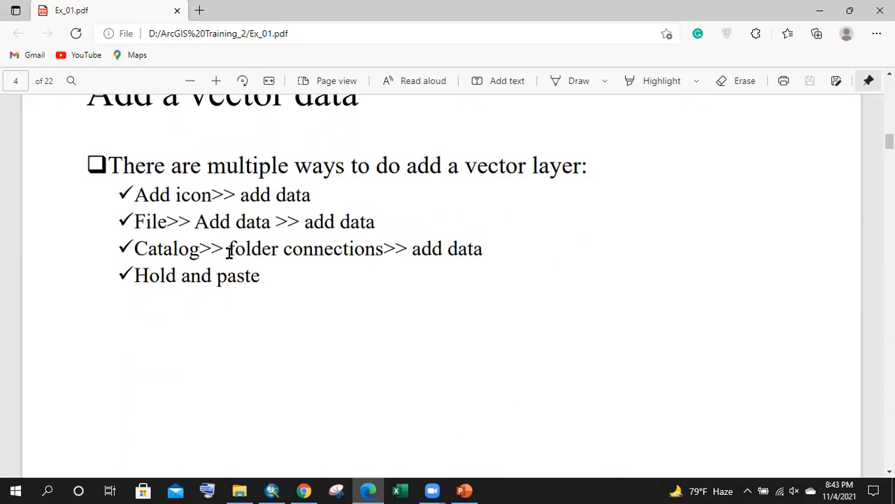
{"action": "scroll", "coordinate": [226, 196], "scroll_direction": "down", "scroll_amount": 2}
{"action": "left_click_drag", "start_coordinate": [129, 175], "coordinate": [286, 277]}
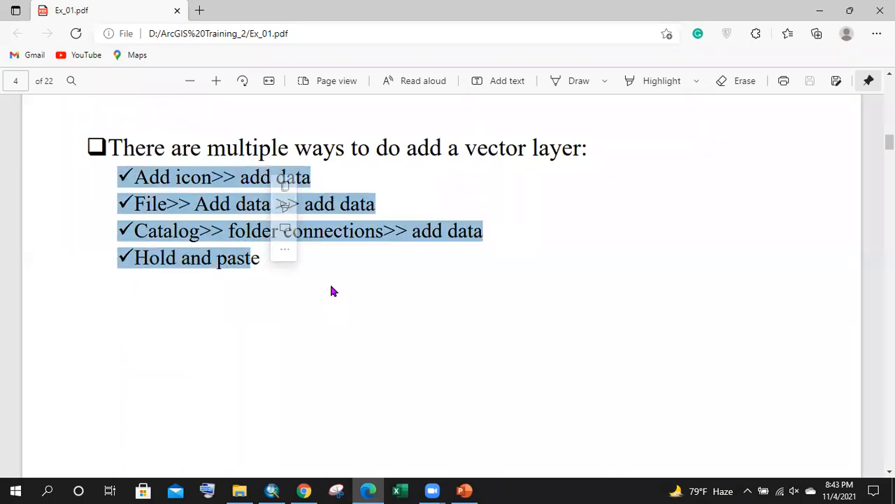
{"action": "left_click", "coordinate": [294, 252]}
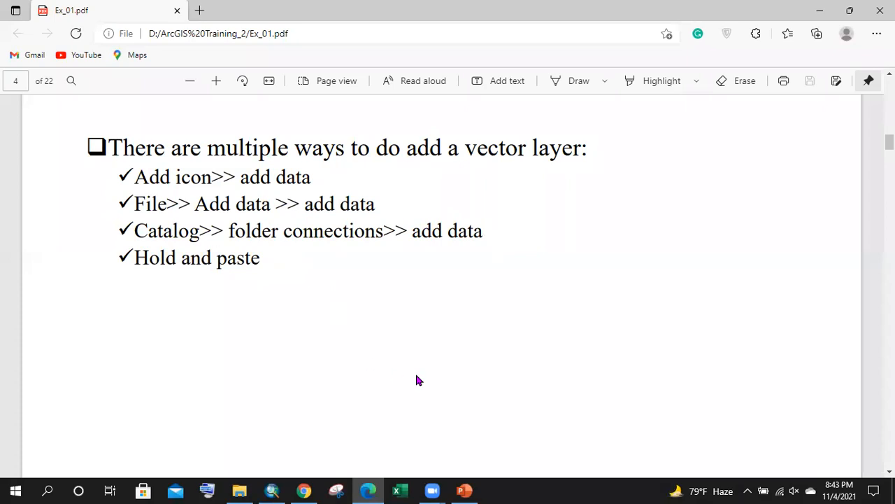
- Switch to ArcMap, set the Add Data location to Folder Connections and close the dialog without adding a dataset
{"action": "left_click", "coordinate": [272, 490]}
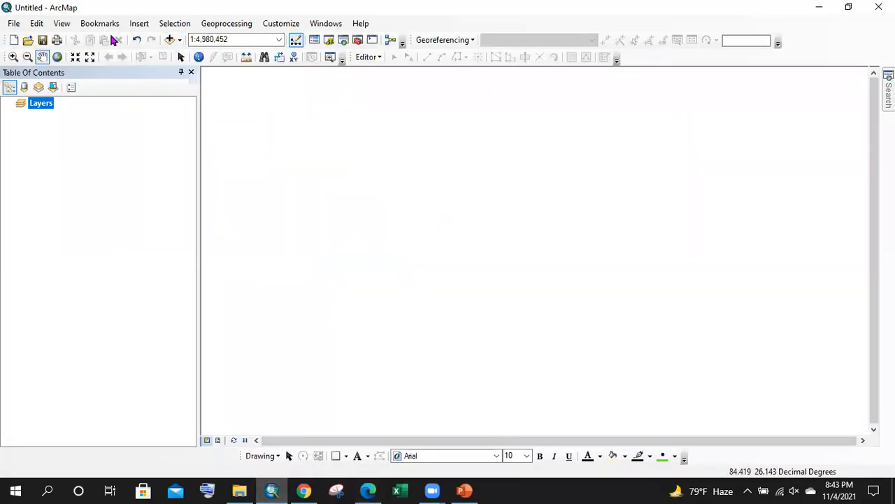
{"action": "left_click", "coordinate": [180, 45]}
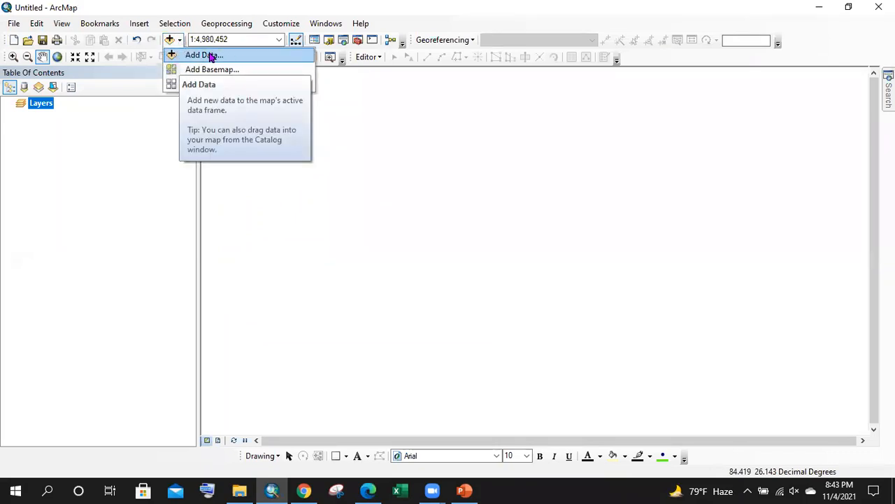
{"action": "left_click", "coordinate": [210, 56]}
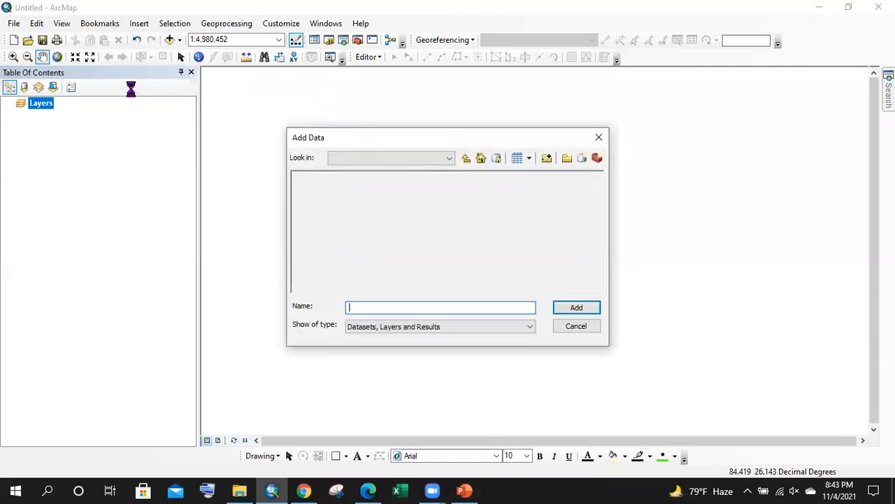
{"action": "left_click_drag", "start_coordinate": [445, 136], "coordinate": [422, 60]}
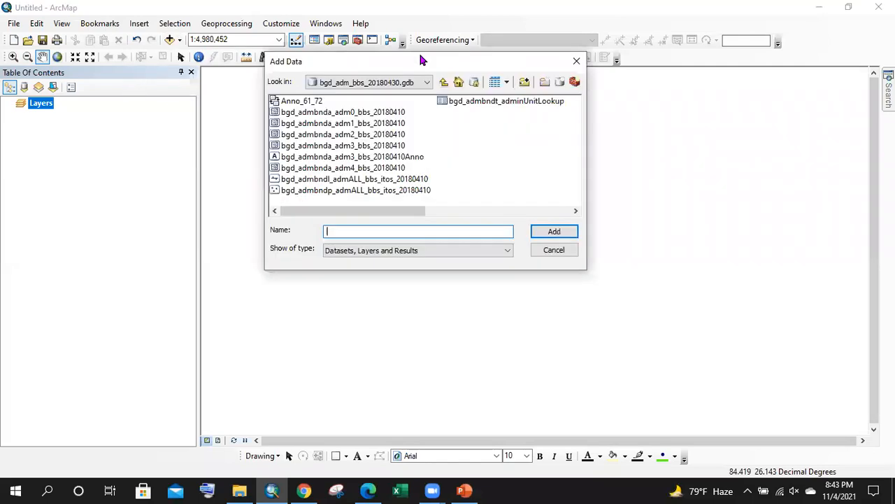
{"action": "left_click", "coordinate": [449, 82]}
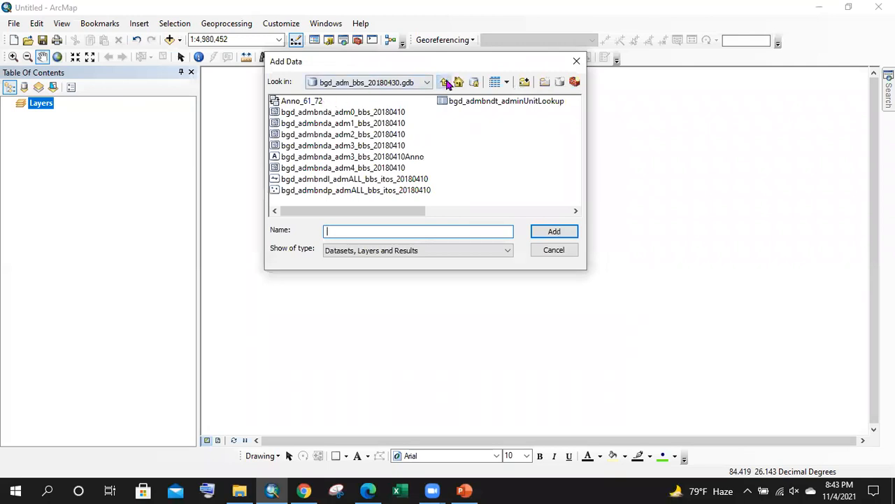
{"action": "left_click", "coordinate": [350, 83]}
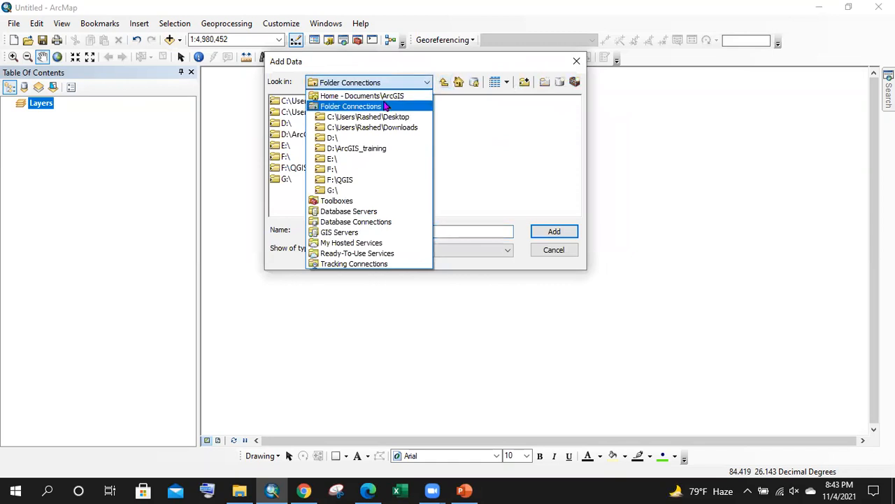
{"action": "left_click", "coordinate": [364, 106]}
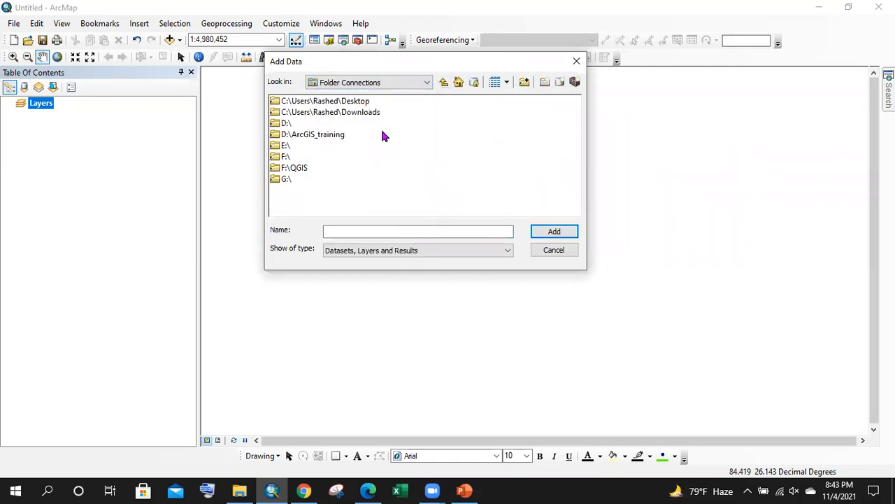
{"action": "left_click", "coordinate": [580, 63]}
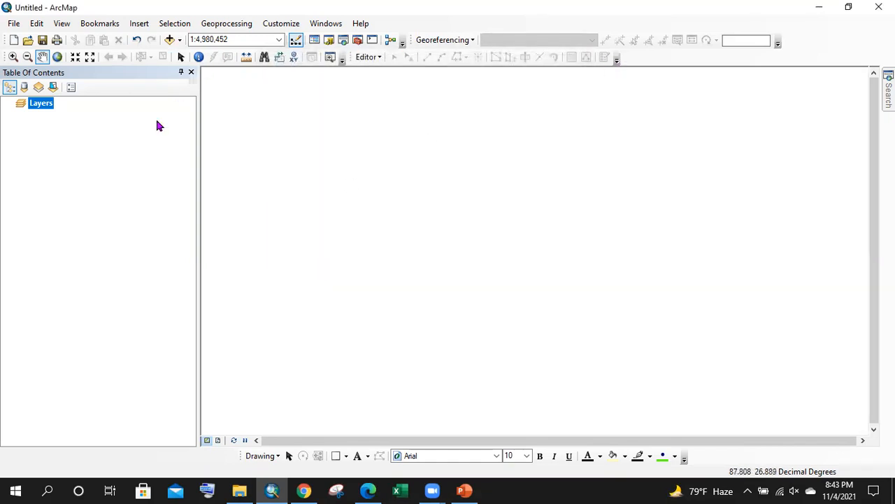
- Open the Add Data dialog and move it higher over the map area
{"action": "left_click", "coordinate": [180, 41]}
{"action": "left_click", "coordinate": [196, 59]}
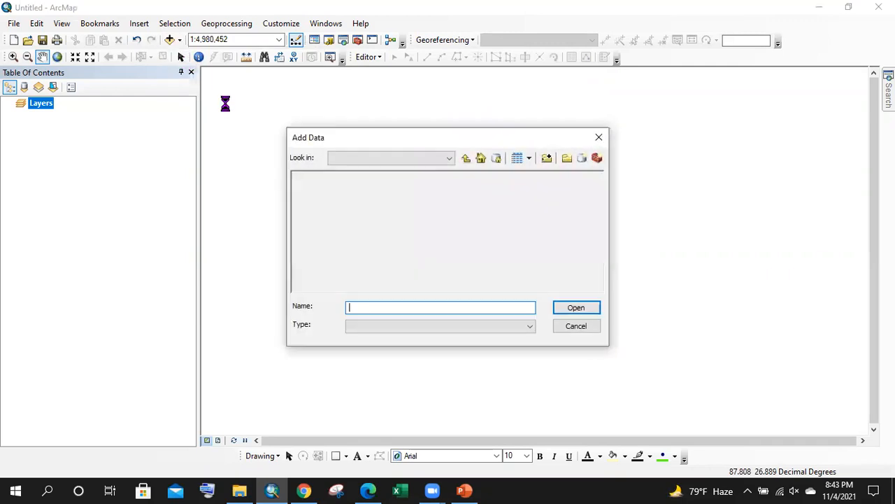
{"action": "left_click_drag", "start_coordinate": [316, 268], "coordinate": [302, 186]}
{"action": "left_click", "coordinate": [349, 229]}
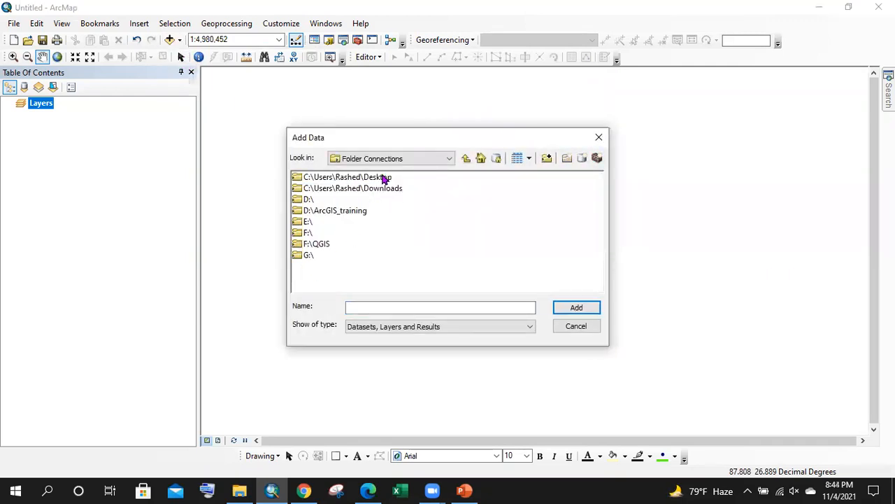
{"action": "left_click_drag", "start_coordinate": [422, 136], "coordinate": [386, 101]}
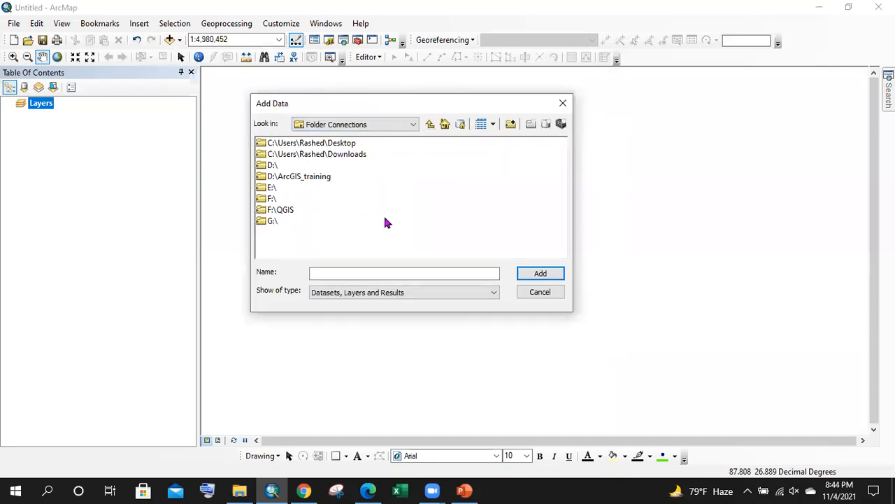
{"action": "left_click_drag", "start_coordinate": [464, 105], "coordinate": [463, 80]}
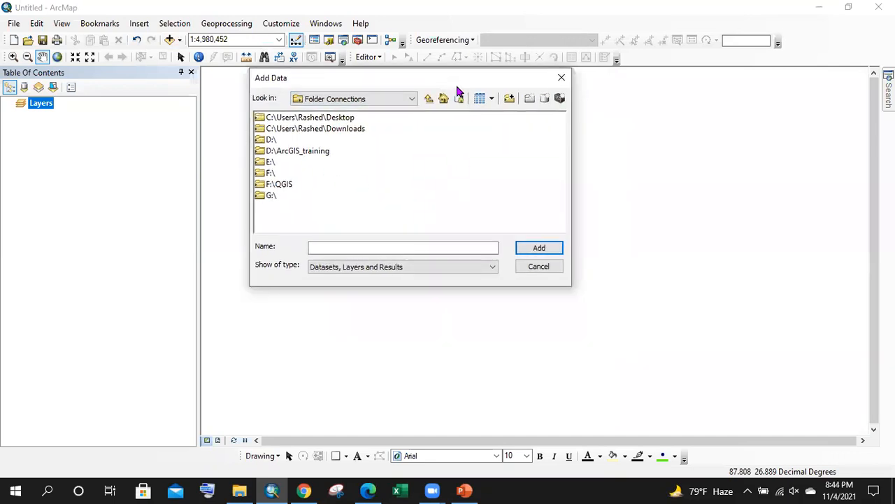
- Create a folder connection to the FnF (D:) drive from the Add Data dialog
{"action": "left_click", "coordinate": [509, 100]}
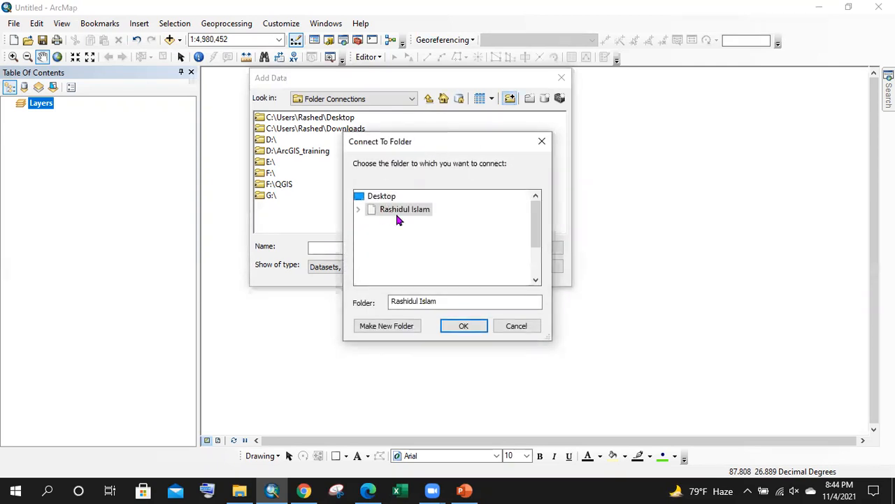
{"action": "left_click", "coordinate": [358, 208]}
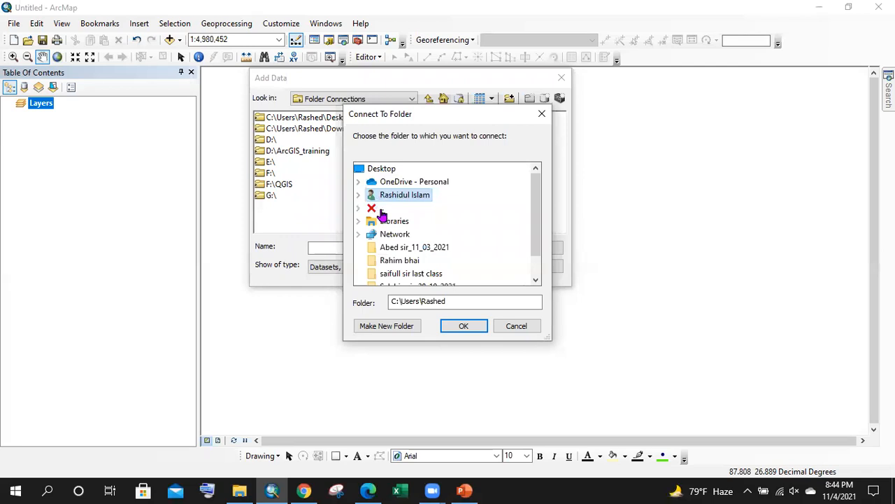
{"action": "scroll", "coordinate": [386, 238], "scroll_direction": "up", "scroll_amount": 1}
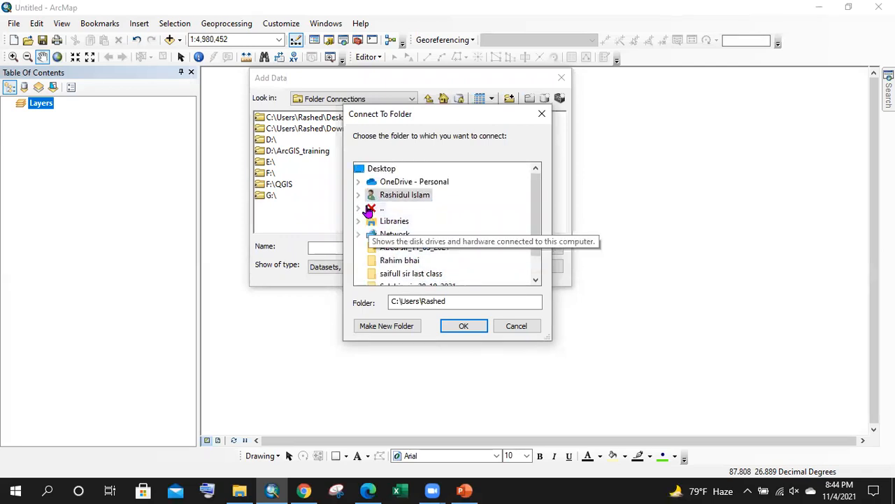
{"action": "double_click", "coordinate": [413, 210]}
{"action": "scroll", "coordinate": [423, 223], "scroll_direction": "down", "scroll_amount": 1}
{"action": "scroll", "coordinate": [424, 224], "scroll_direction": "down", "scroll_amount": 4}
{"action": "scroll", "coordinate": [427, 210], "scroll_direction": "up", "scroll_amount": 2}
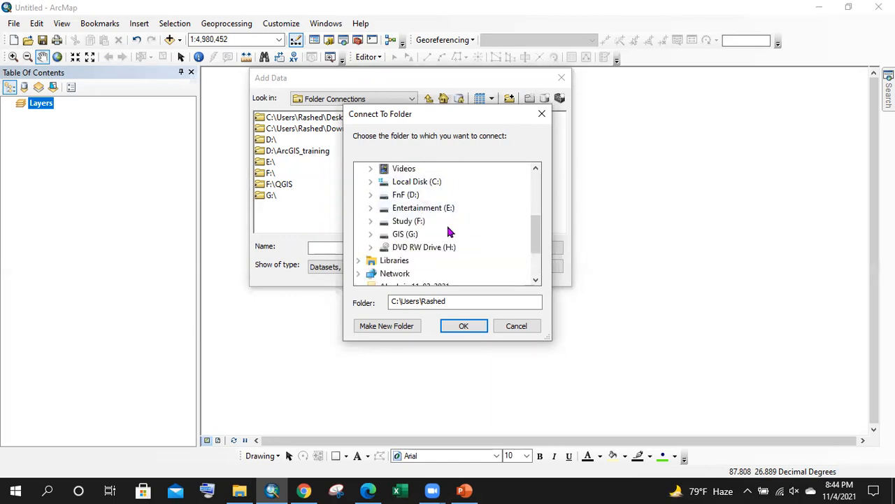
{"action": "left_click", "coordinate": [370, 198]}
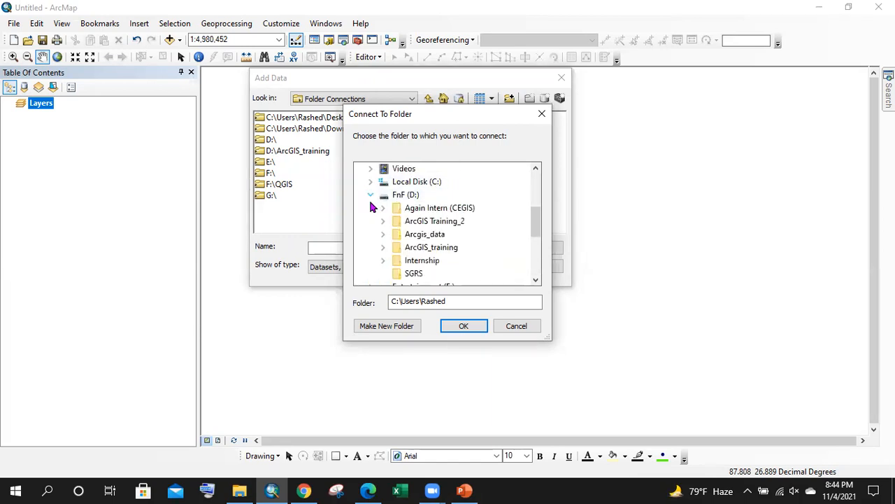
{"action": "scroll", "coordinate": [436, 217], "scroll_direction": "down", "scroll_amount": 3}
{"action": "scroll", "coordinate": [429, 218], "scroll_direction": "up", "scroll_amount": 3}
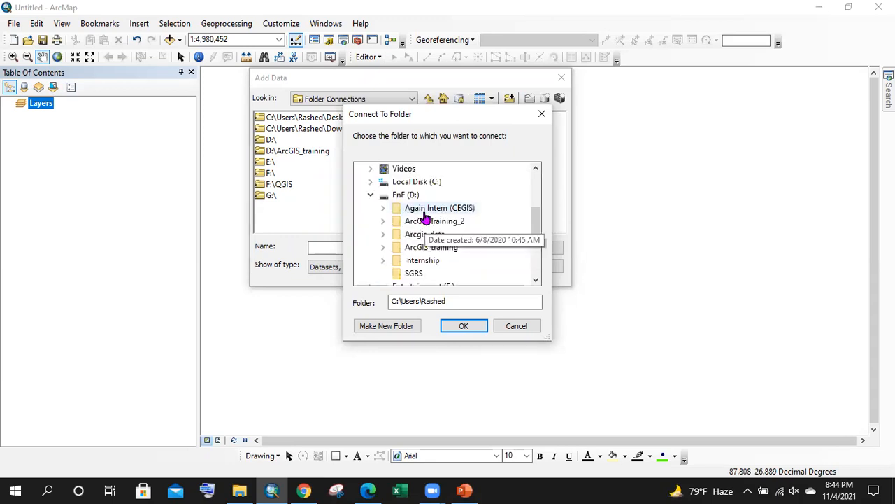
{"action": "left_click", "coordinate": [404, 196]}
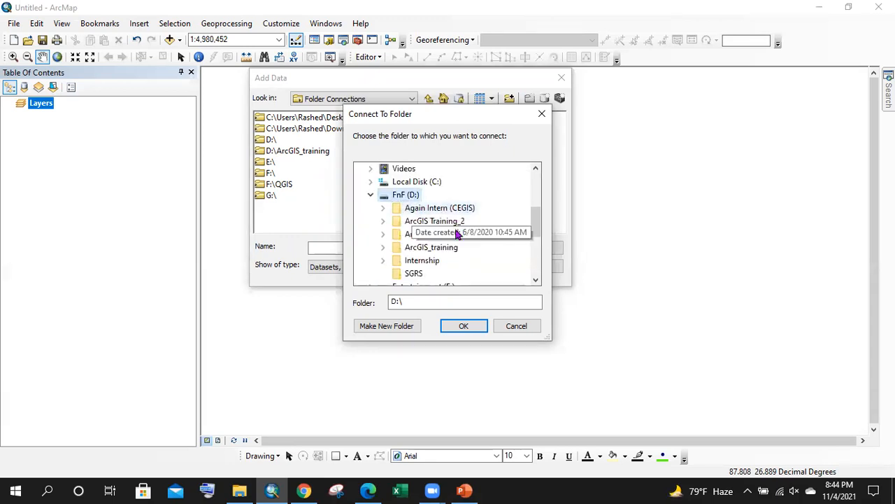
{"action": "left_click", "coordinate": [461, 326]}
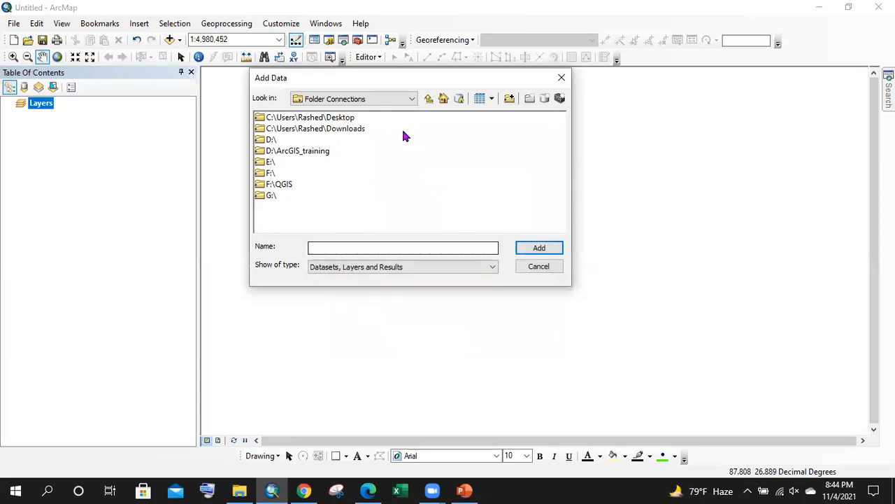
- Browse from Folder Connections through D:\ and ArcGIS Training_2 into the Ex_01 folder
{"action": "left_click", "coordinate": [371, 101]}
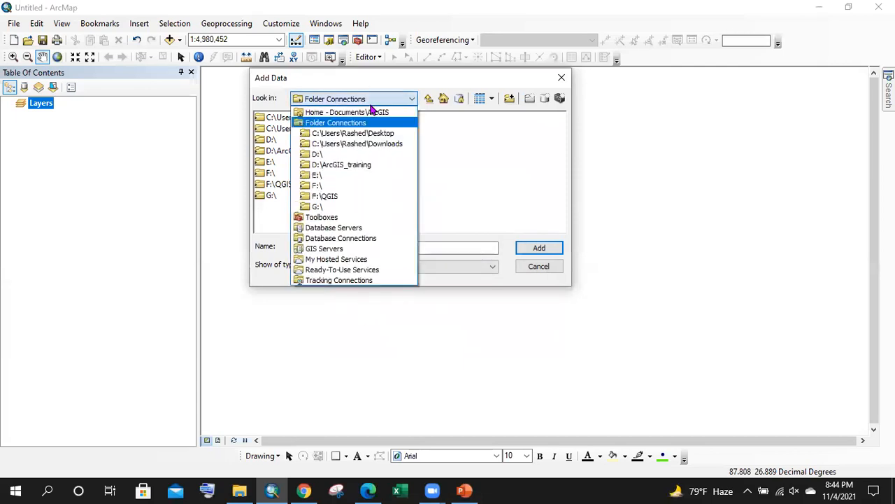
{"action": "left_click", "coordinate": [337, 123]}
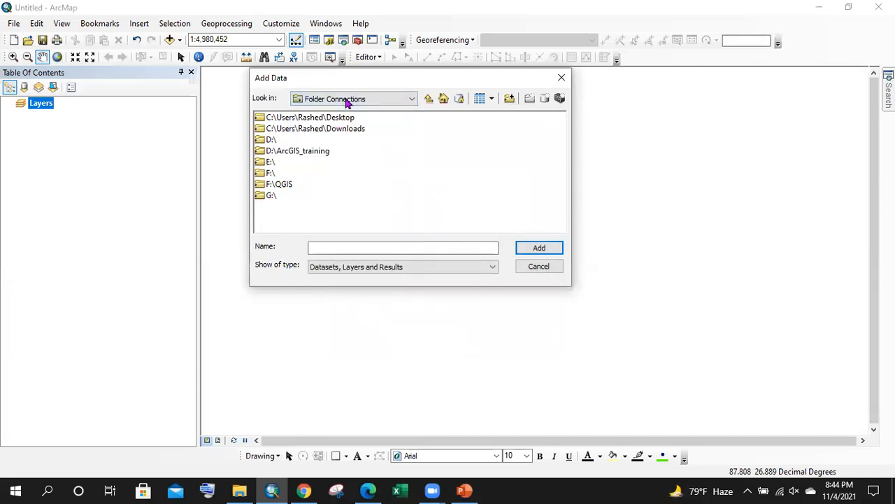
{"action": "double_click", "coordinate": [271, 140]}
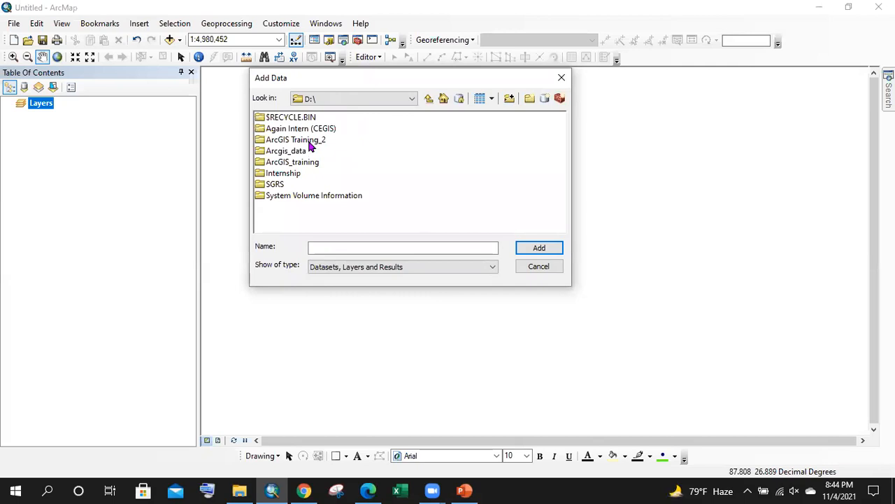
{"action": "double_click", "coordinate": [310, 140]}
{"action": "double_click", "coordinate": [273, 120]}
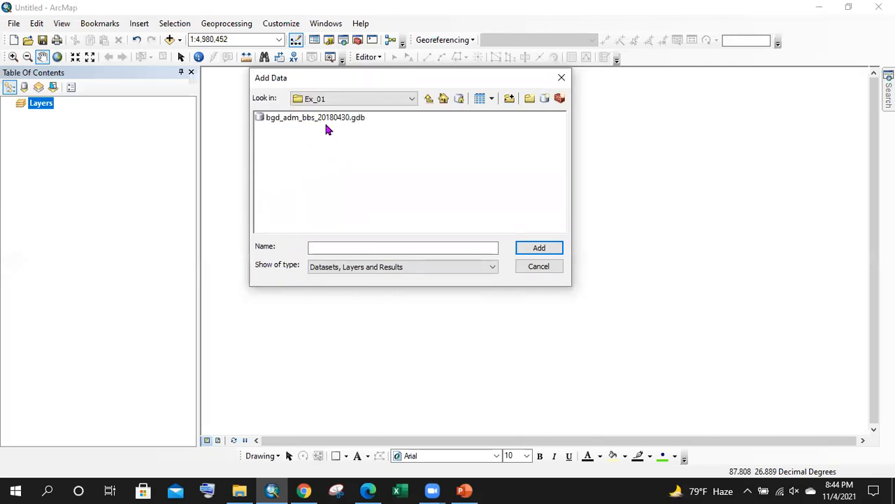
- Open the bgd_adm_bbs_20180430.gdb geodatabase and look through its datasets
{"action": "left_click", "coordinate": [326, 121]}
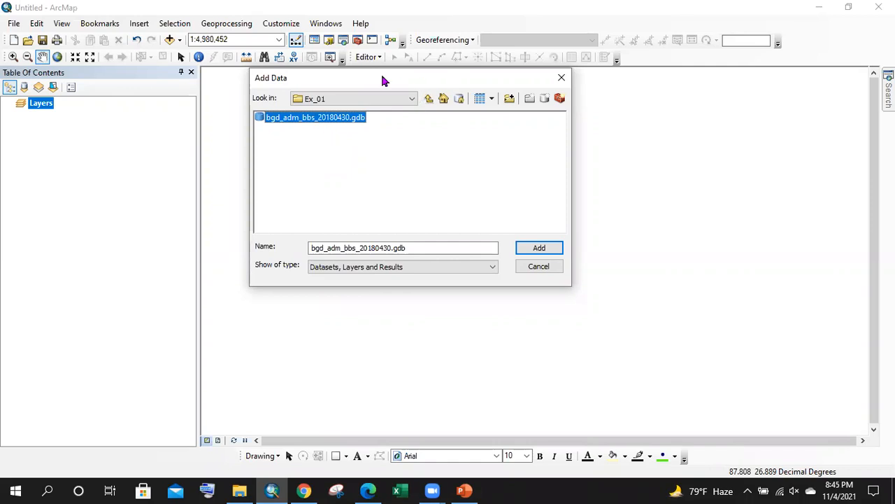
{"action": "left_click_drag", "start_coordinate": [383, 81], "coordinate": [405, 78]}
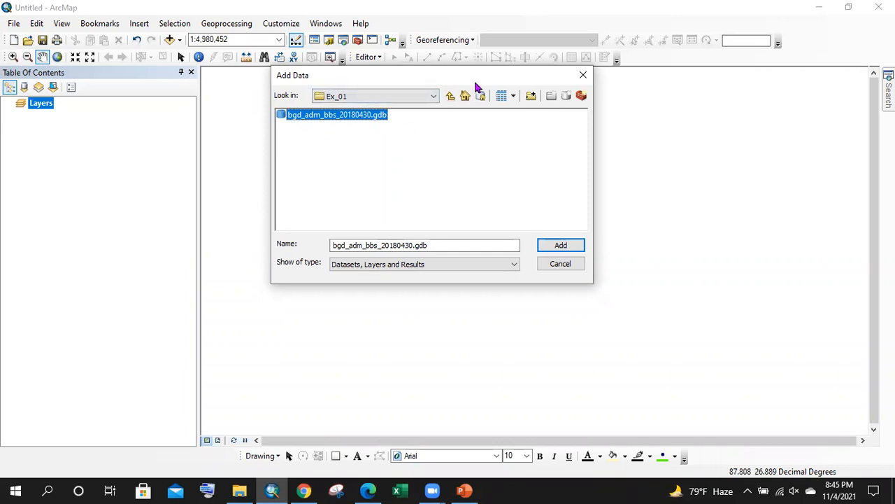
{"action": "double_click", "coordinate": [325, 117]}
{"action": "scroll", "coordinate": [344, 136], "scroll_direction": "down", "scroll_amount": 3}
{"action": "scroll", "coordinate": [350, 143], "scroll_direction": "up", "scroll_amount": 2}
{"action": "scroll", "coordinate": [349, 143], "scroll_direction": "up", "scroll_amount": 2}
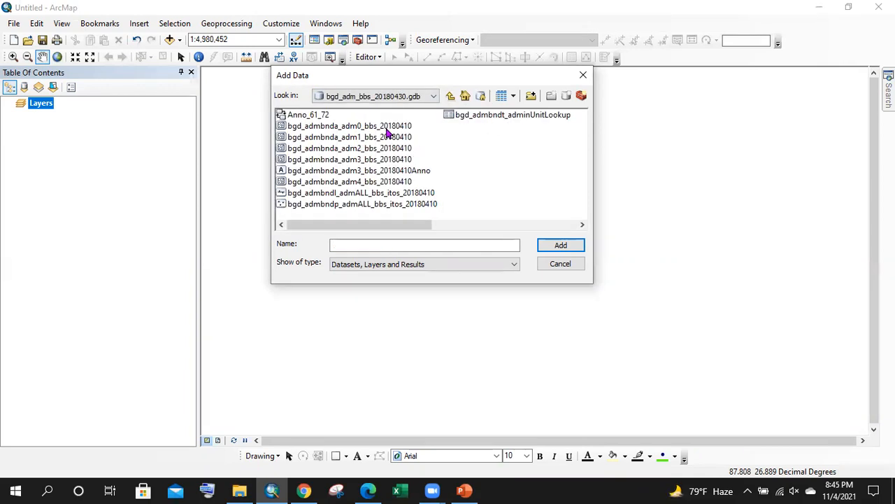
- Examine the bgd_admbnda administrative boundary feature classes from adm0 to adm4 one by one
{"action": "left_click", "coordinate": [385, 129]}
{"action": "left_click", "coordinate": [337, 149]}
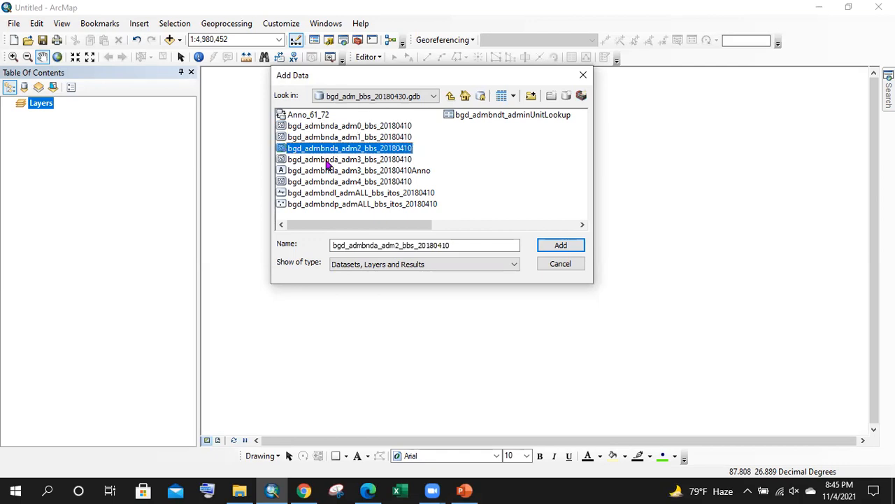
{"action": "left_click", "coordinate": [347, 129]}
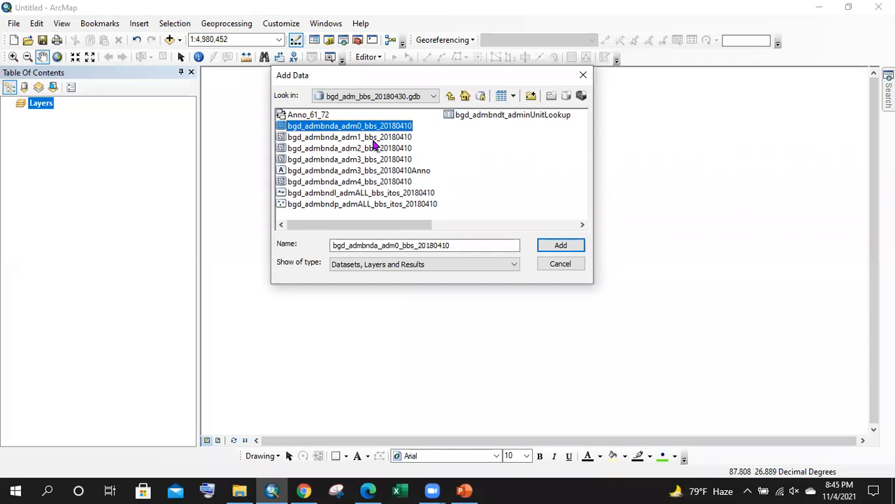
{"action": "left_click", "coordinate": [373, 139]}
{"action": "left_click", "coordinate": [375, 149]}
{"action": "left_click", "coordinate": [376, 161]}
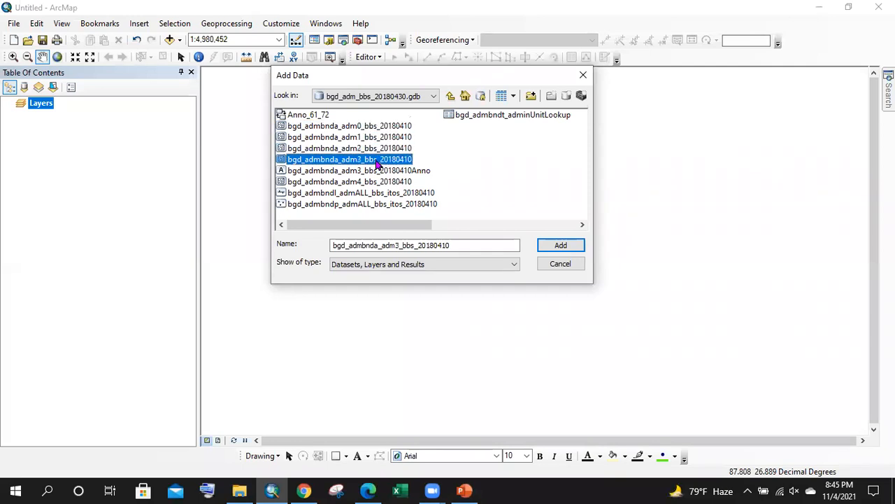
{"action": "left_click", "coordinate": [367, 129]}
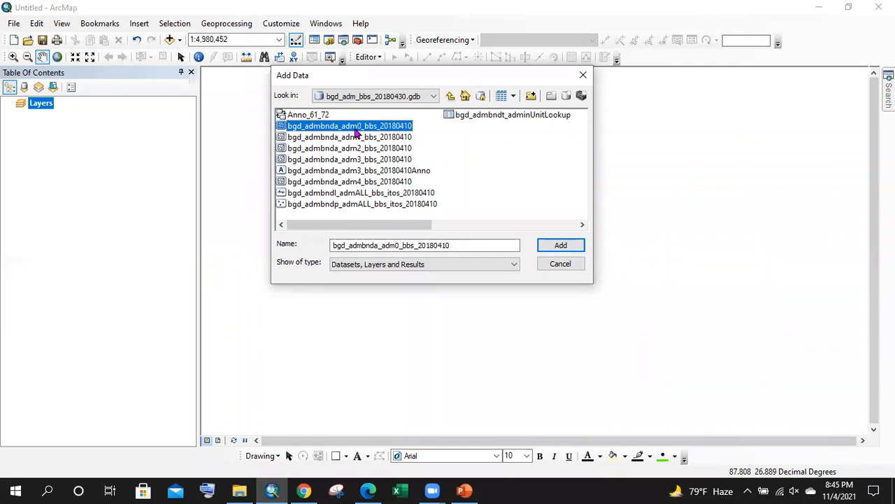
{"action": "left_click", "coordinate": [363, 139]}
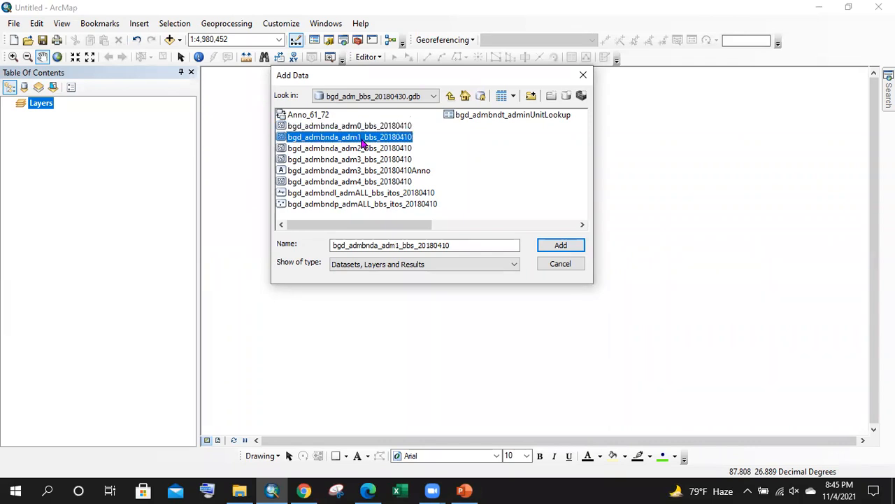
{"action": "left_click", "coordinate": [374, 149]}
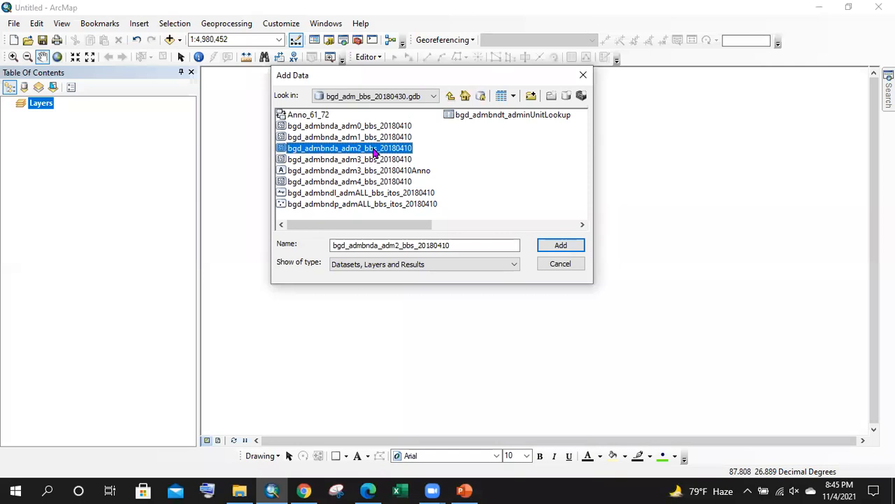
{"action": "left_click", "coordinate": [376, 183]}
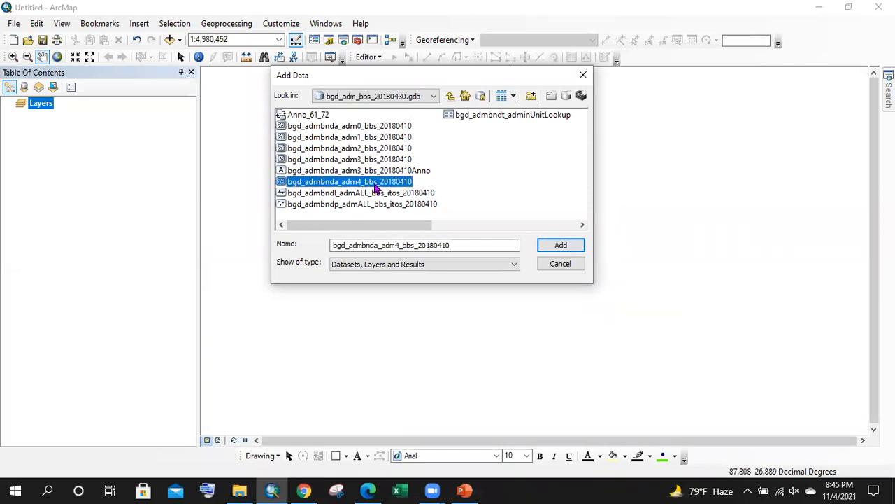
- Add the bgd_admbnda_adm0_bbs_20180410 feature class to the map and select its layer
{"action": "left_click", "coordinate": [365, 127]}
{"action": "left_click", "coordinate": [561, 244]}
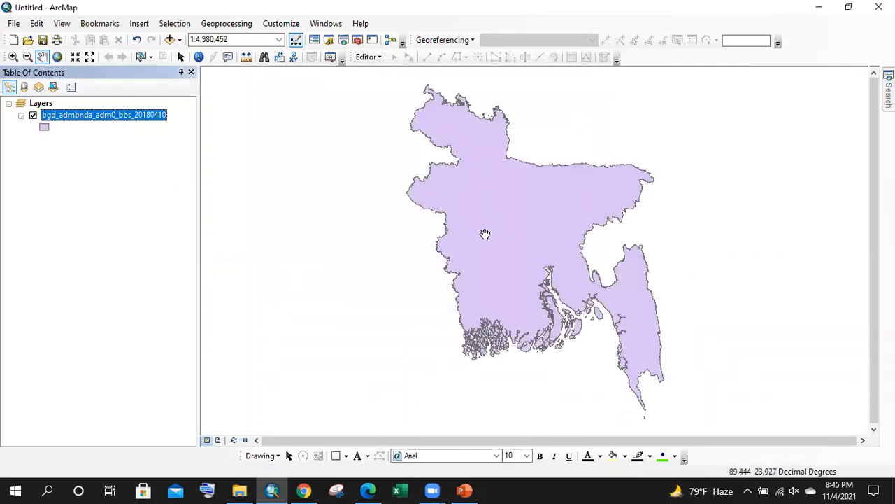
{"action": "left_click_drag", "start_coordinate": [483, 231], "coordinate": [439, 221]}
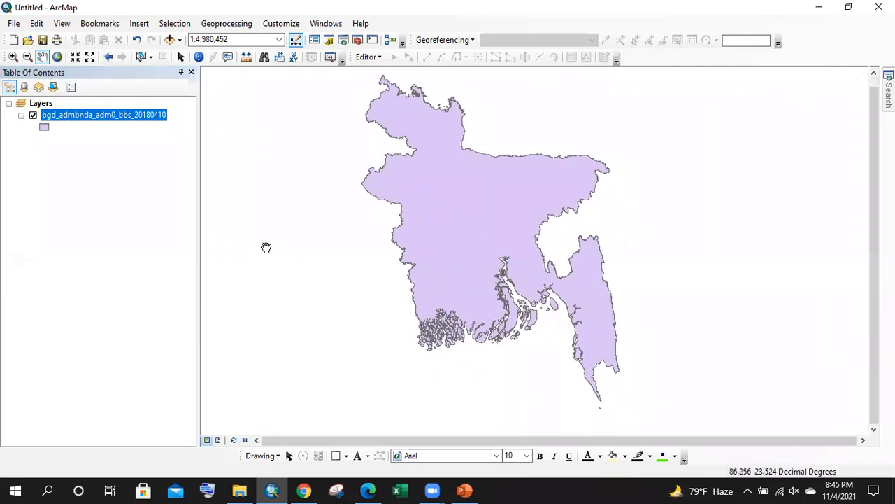
{"action": "left_click", "coordinate": [141, 127]}
{"action": "left_click", "coordinate": [144, 116]}
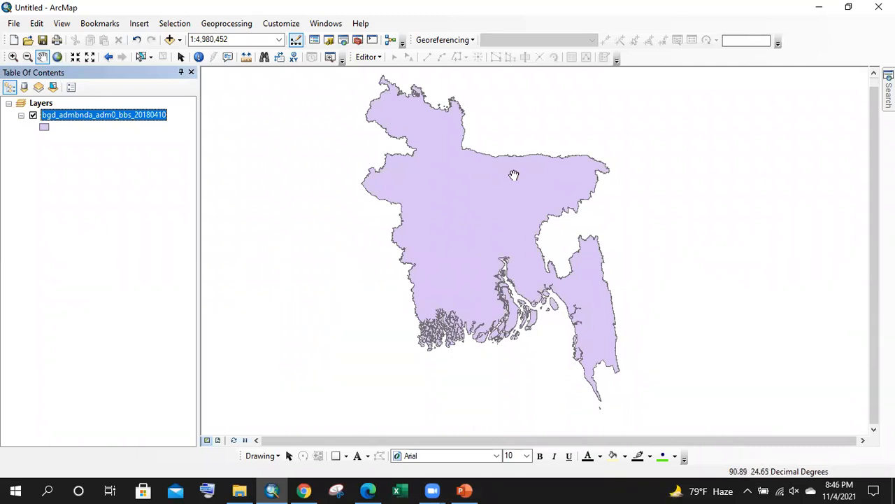
- Add the bgd_admbnda_adm2_bbs_20180410 feature class from the bgd_adm_bbs_20180430.gdb geodatabase in ArcGIS Training_2\Ex_01 to the map
{"action": "left_click", "coordinate": [179, 40]}
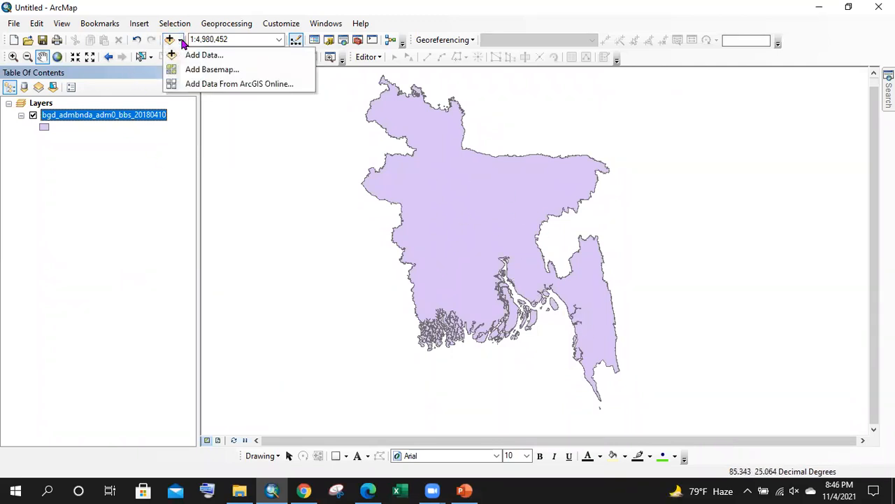
{"action": "left_click", "coordinate": [91, 200]}
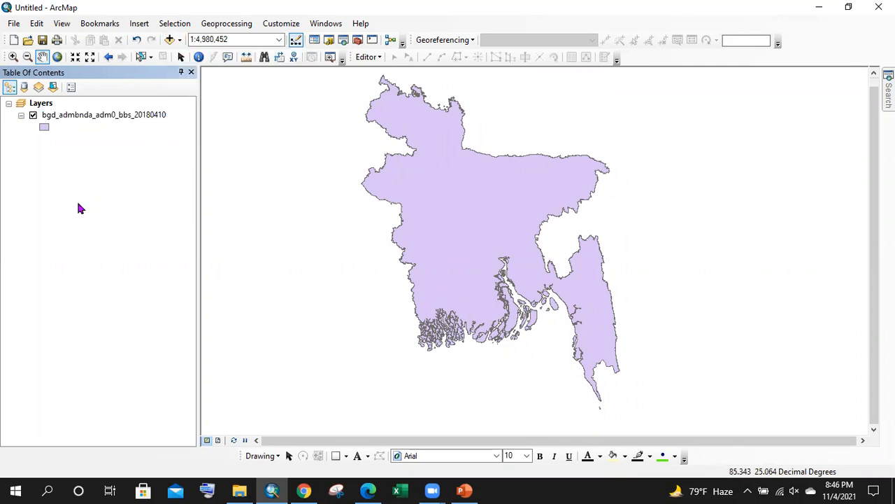
{"action": "left_click", "coordinate": [14, 24]}
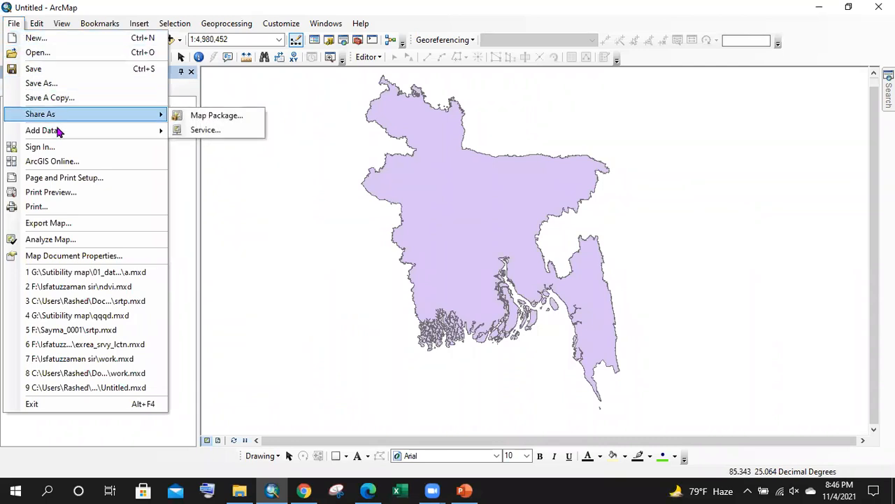
{"action": "mouse_move", "coordinate": [65, 132]}
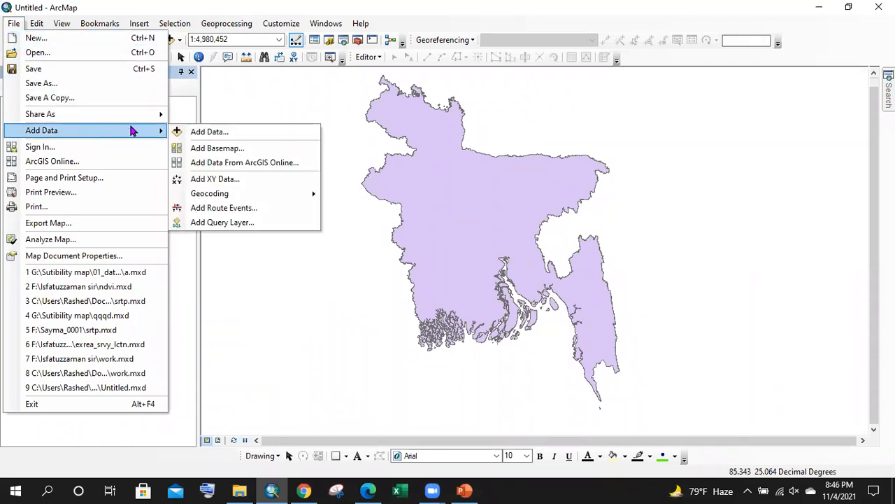
{"action": "left_click", "coordinate": [225, 133]}
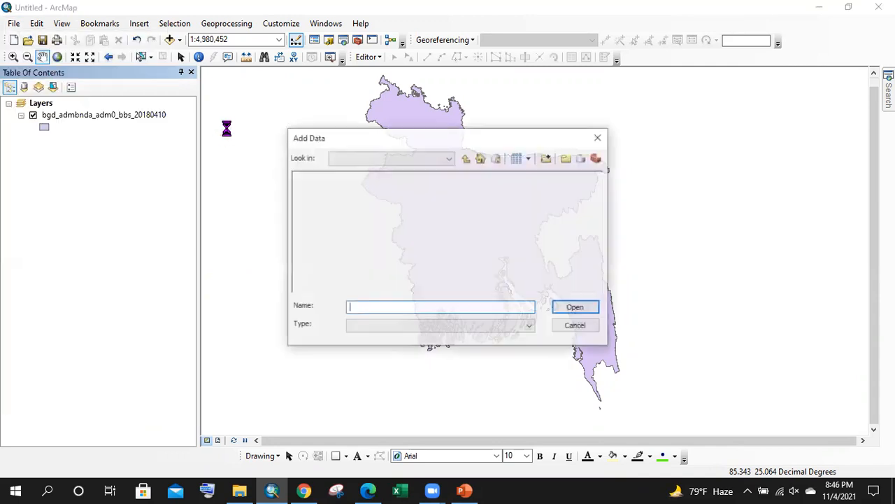
{"action": "left_click", "coordinate": [449, 158]}
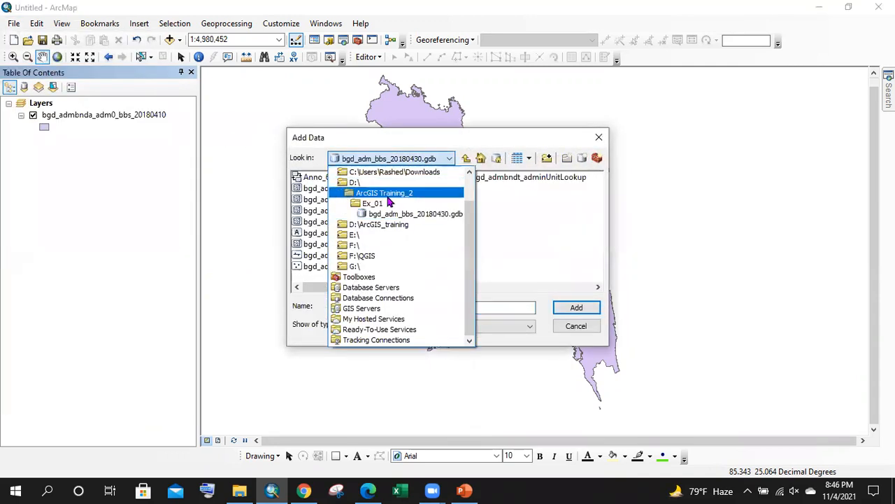
{"action": "left_click", "coordinate": [388, 193]}
{"action": "double_click", "coordinate": [311, 178]}
{"action": "double_click", "coordinate": [371, 179]}
{"action": "left_click", "coordinate": [391, 211]}
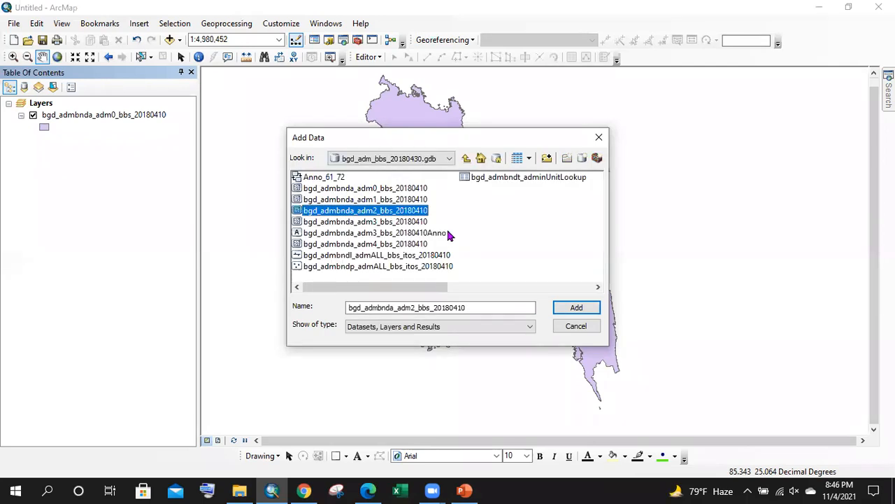
{"action": "left_click", "coordinate": [576, 307]}
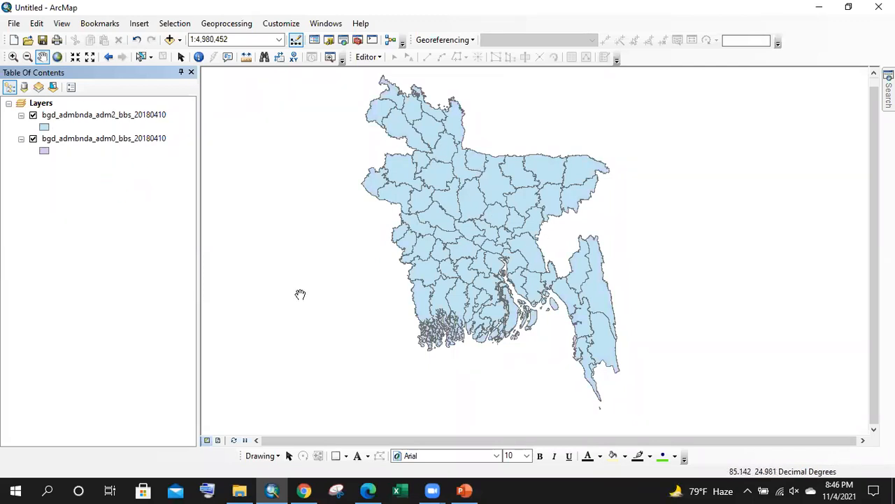
- Switch to Ex_01.pdf in Edge, review the Catalog folder connections method for adding a vector layer, and return to ArcMap
{"action": "left_click", "coordinate": [368, 490]}
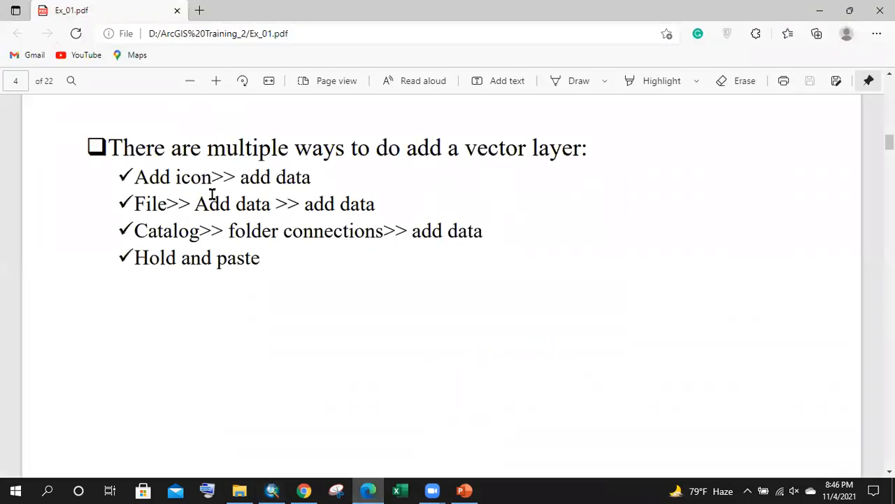
{"action": "left_click_drag", "start_coordinate": [158, 229], "coordinate": [566, 233]}
{"action": "left_click", "coordinate": [537, 246]}
{"action": "left_click", "coordinate": [303, 491]}
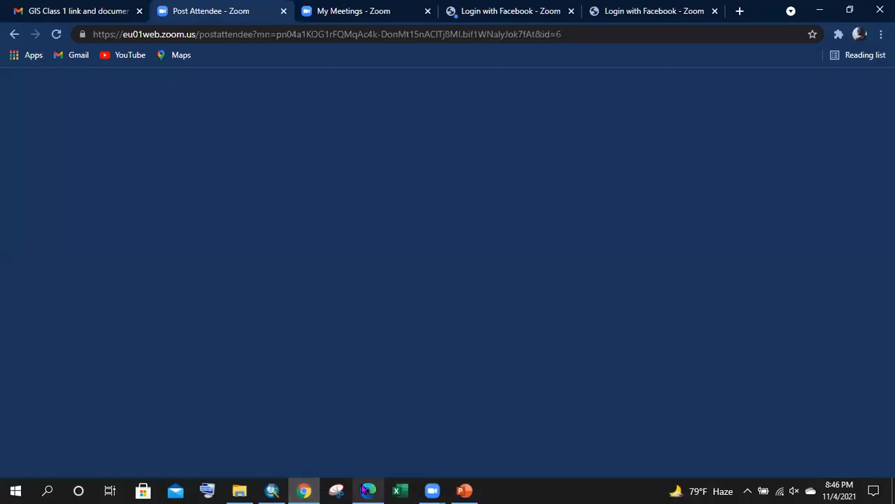
{"action": "left_click", "coordinate": [273, 491]}
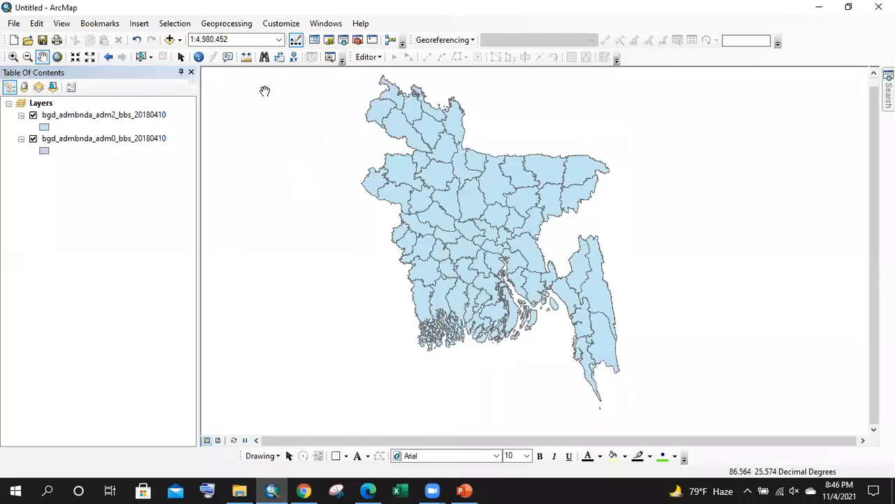
- Open the Catalog window, collapse the Home folder, and expand Folder Connections
{"action": "left_click", "coordinate": [328, 41]}
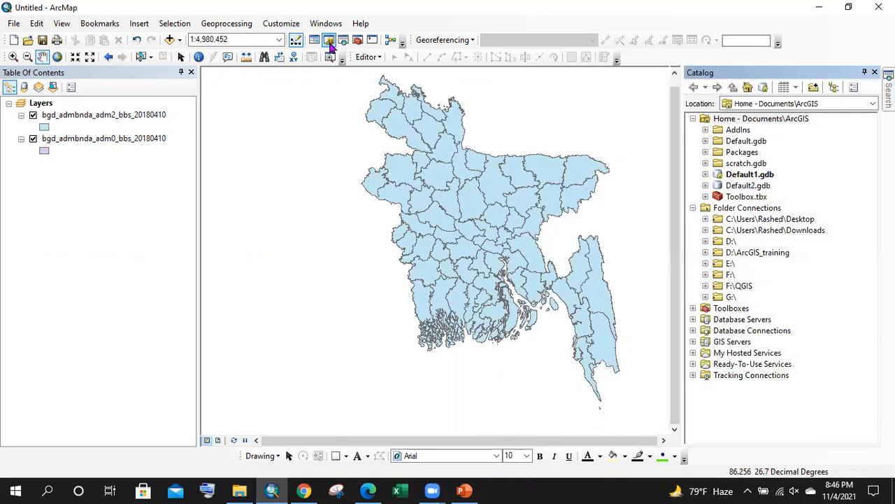
{"action": "left_click", "coordinate": [693, 208]}
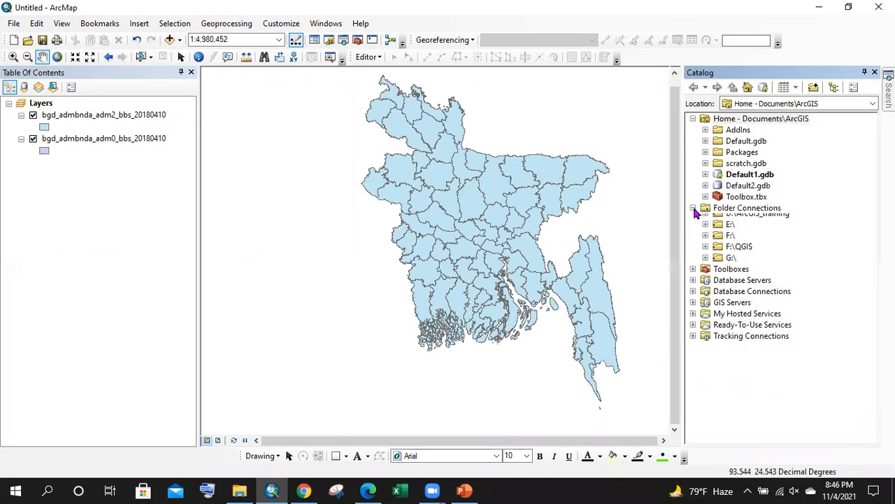
{"action": "left_click", "coordinate": [693, 119]}
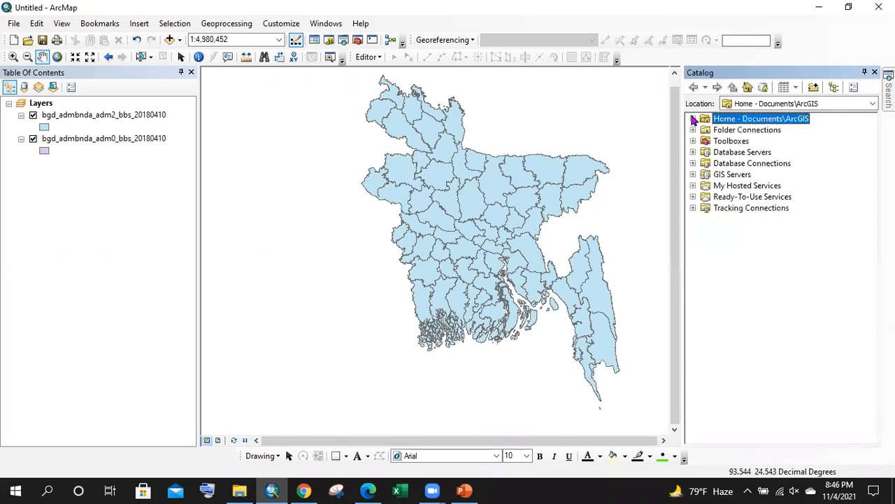
{"action": "left_click", "coordinate": [735, 131]}
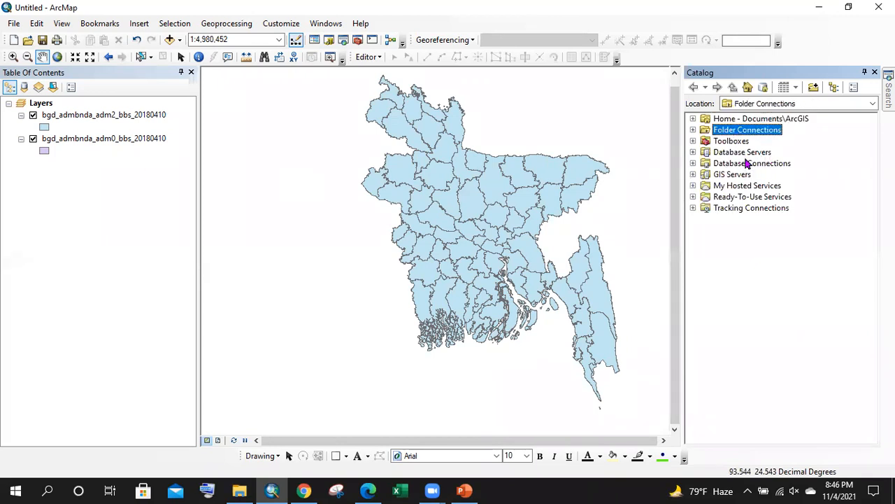
{"action": "left_click", "coordinate": [693, 130]}
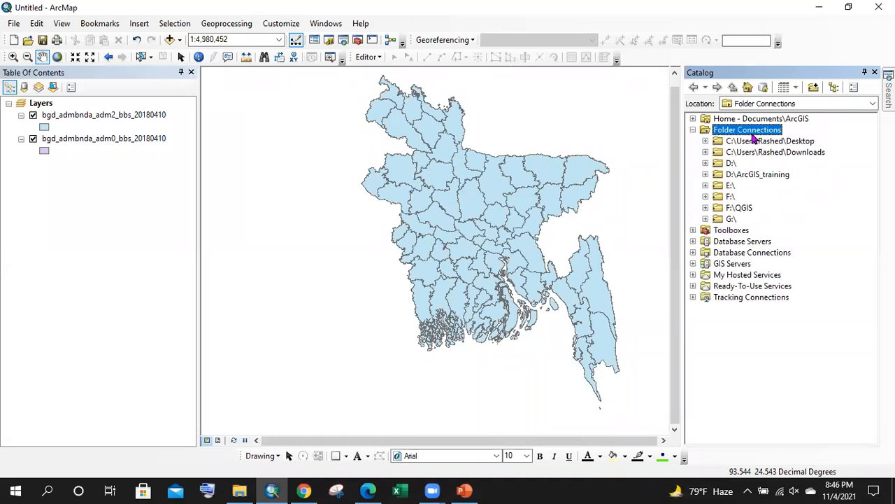
- Expand D:\, ArcGIS Training_2, Ex_01 and the bgd_adm_bbs_20180430.gdb geodatabase in the catalog tree
{"action": "left_click", "coordinate": [705, 163]}
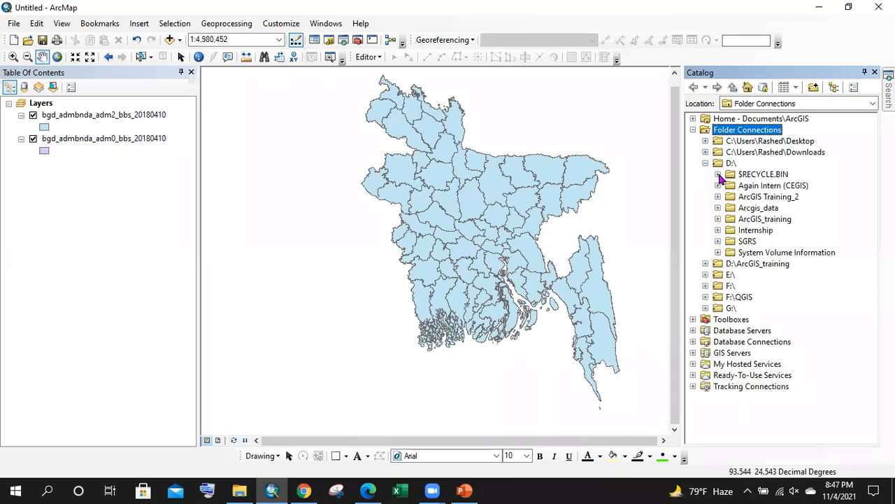
{"action": "left_click", "coordinate": [718, 185]}
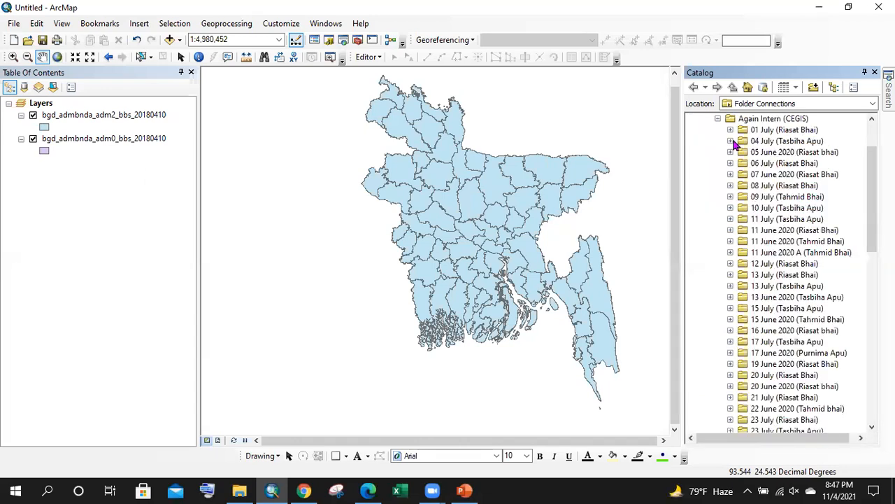
{"action": "left_click", "coordinate": [718, 119]}
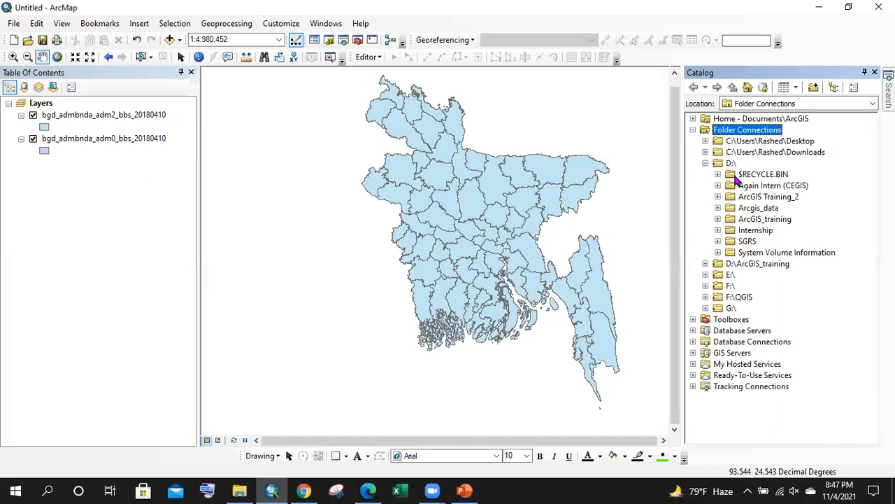
{"action": "left_click", "coordinate": [718, 197]}
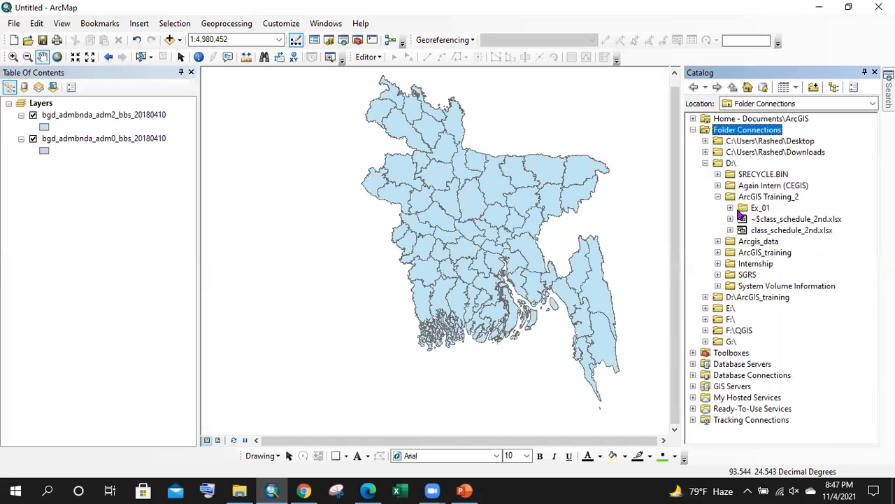
{"action": "left_click", "coordinate": [731, 208]}
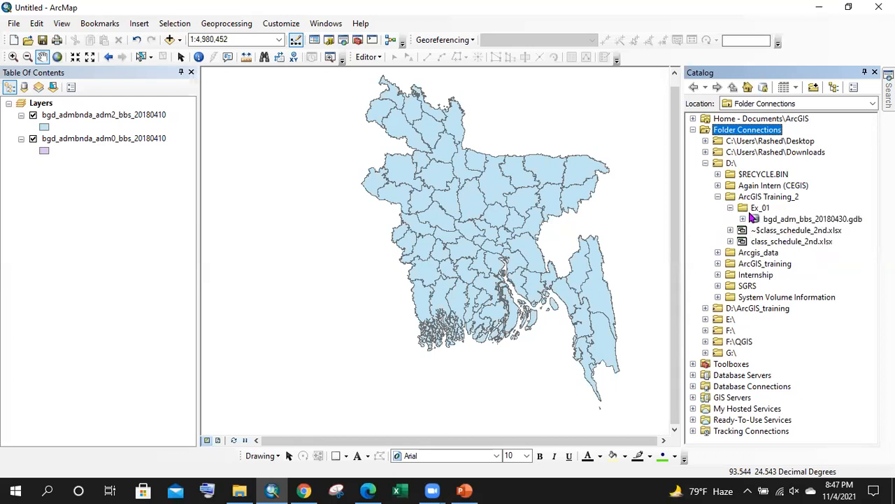
{"action": "left_click", "coordinate": [742, 218]}
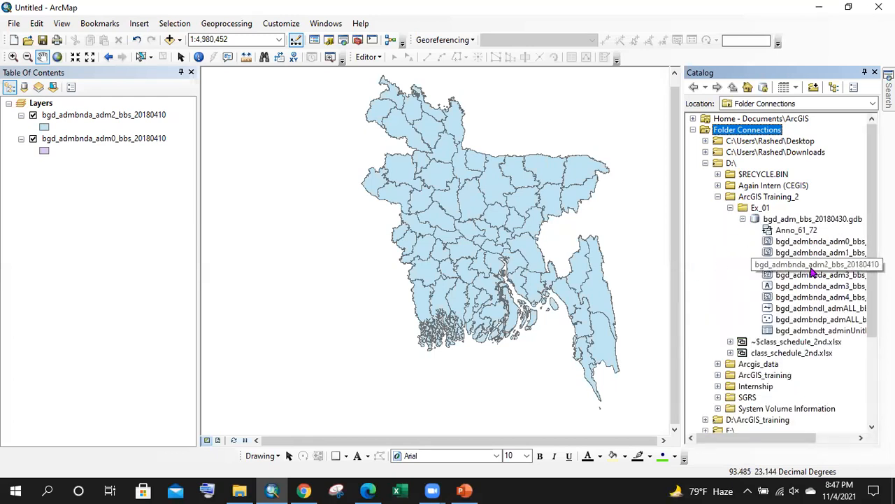
- Add the bgd_admbnda adm1 and adm3 feature classes from the catalog to the map's layers and close the Catalog window
{"action": "left_click_drag", "start_coordinate": [790, 253], "coordinate": [65, 176]}
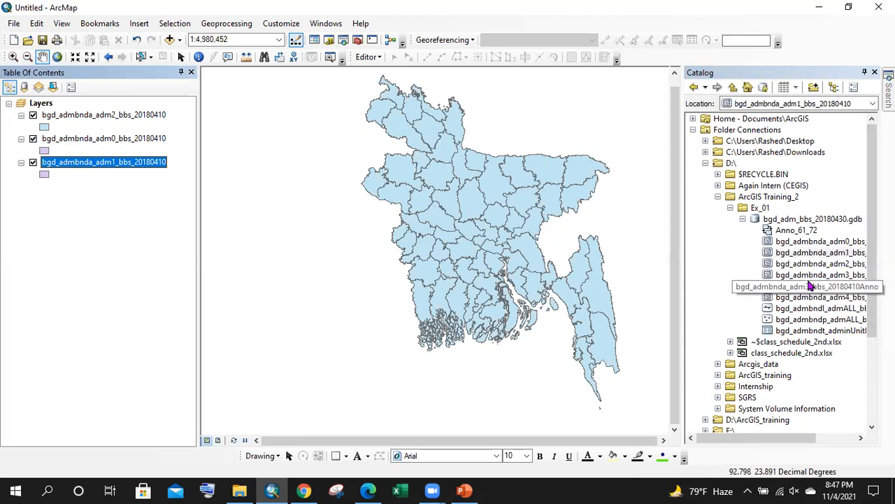
{"action": "left_click_drag", "start_coordinate": [817, 276], "coordinate": [107, 105]}
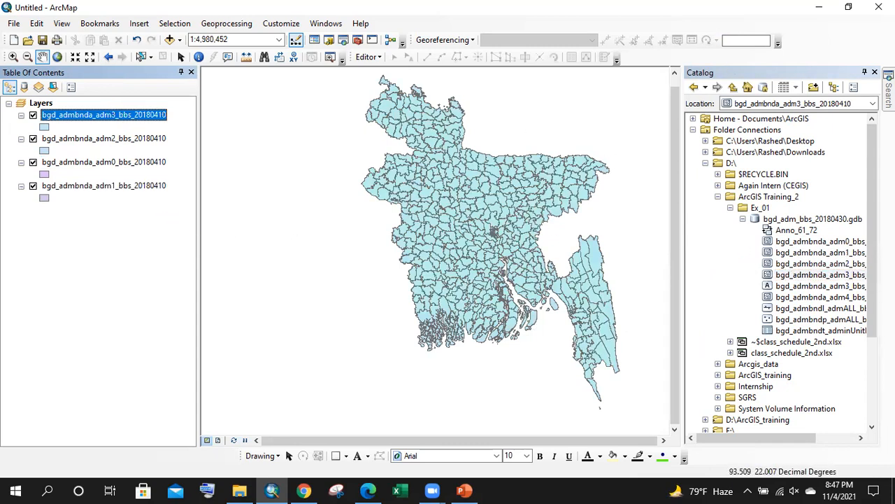
{"action": "left_click", "coordinate": [874, 72]}
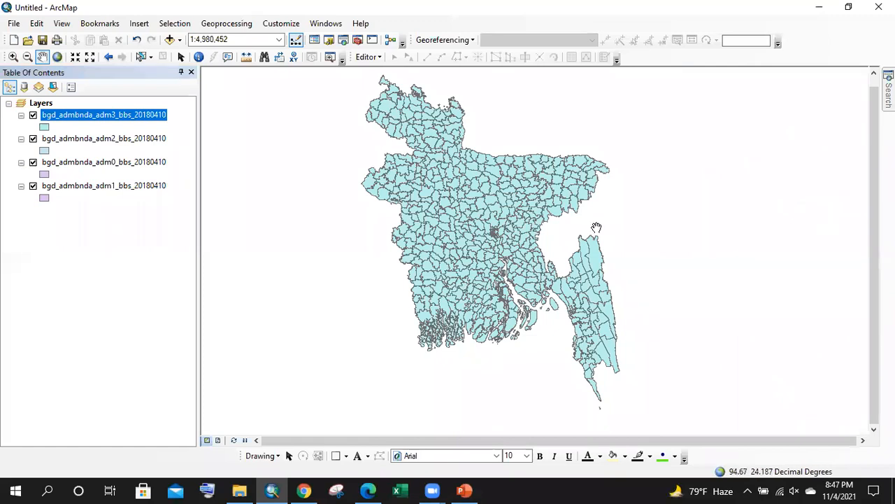
- Switch to File Explorer and examine the files inside the bgd_adm_bbs_20180430.gdb folder in Ex_01
{"action": "left_click", "coordinate": [244, 490]}
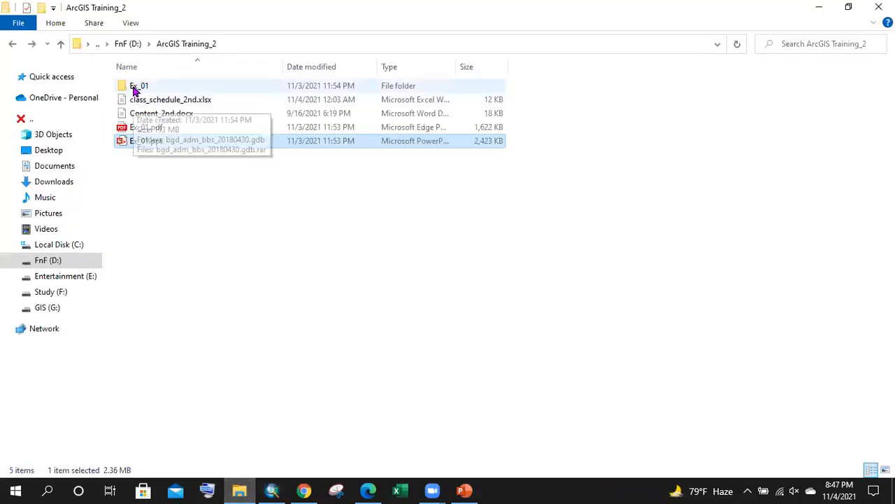
{"action": "double_click", "coordinate": [135, 91]}
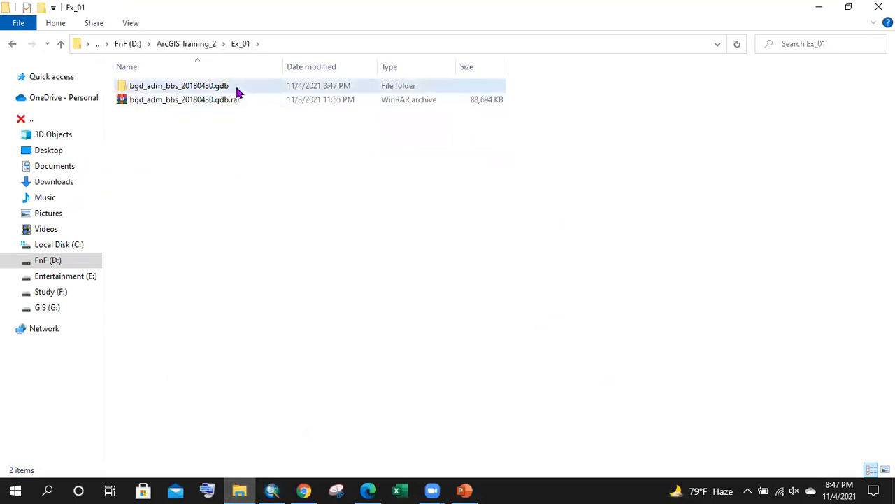
{"action": "double_click", "coordinate": [236, 89]}
{"action": "scroll", "coordinate": [226, 110], "scroll_direction": "down", "scroll_amount": 20}
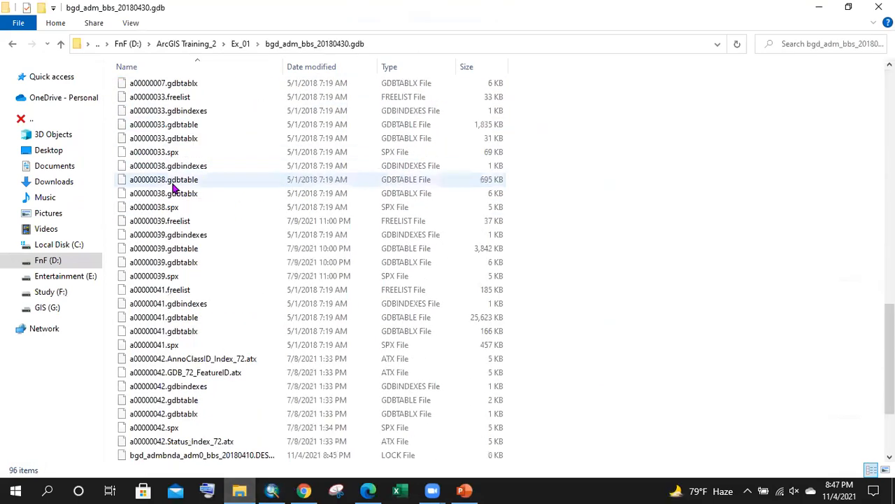
{"action": "scroll", "coordinate": [175, 188], "scroll_direction": "down", "scroll_amount": 3}
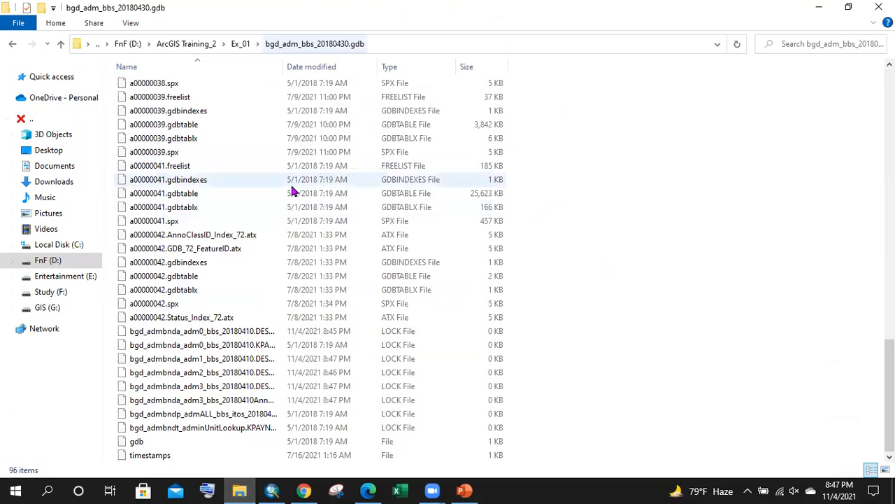
{"action": "left_click", "coordinate": [12, 44]}
{"action": "right_click", "coordinate": [279, 130]}
{"action": "left_click", "coordinate": [320, 183]}
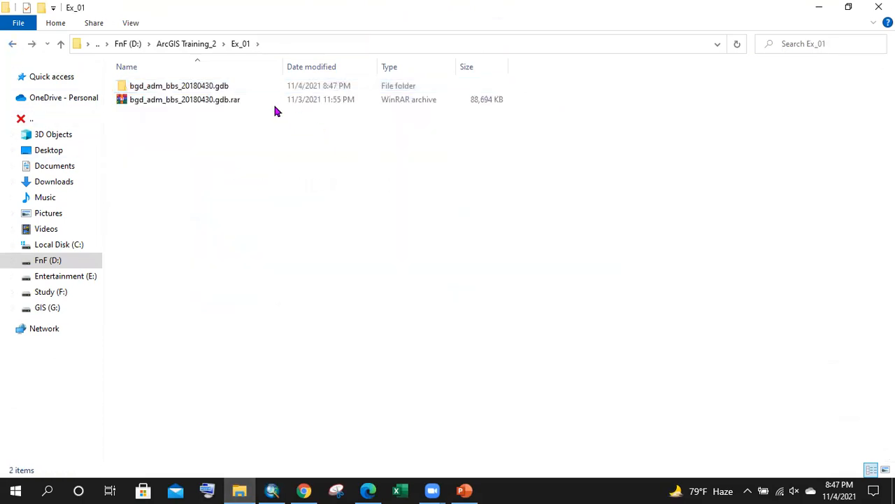
- Try to add selected files from the bgd_adm_bbs_20180430.gdb folder directly to ArcMap's layer list, and dismiss the error messages
{"action": "double_click", "coordinate": [204, 89]}
{"action": "left_click", "coordinate": [199, 105]}
{"action": "scroll", "coordinate": [217, 168], "scroll_direction": "down", "scroll_amount": 20}
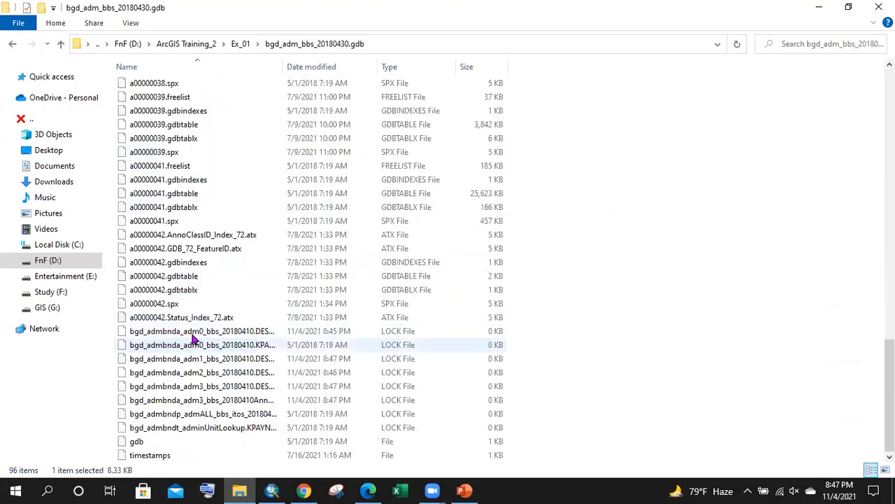
{"action": "left_click", "coordinate": [180, 317], "text": "shift"}
{"action": "left_click_drag", "start_coordinate": [179, 317], "coordinate": [124, 228]}
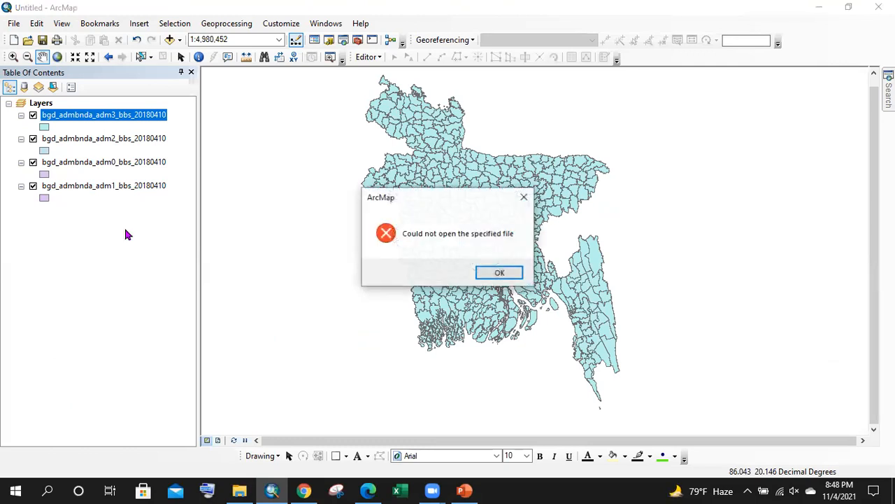
{"action": "left_click", "coordinate": [509, 273]}
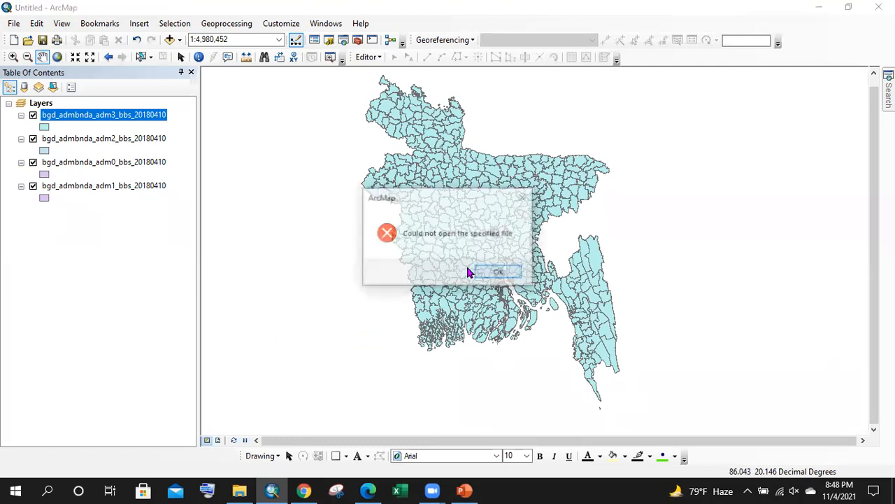
{"action": "left_click", "coordinate": [524, 200]}
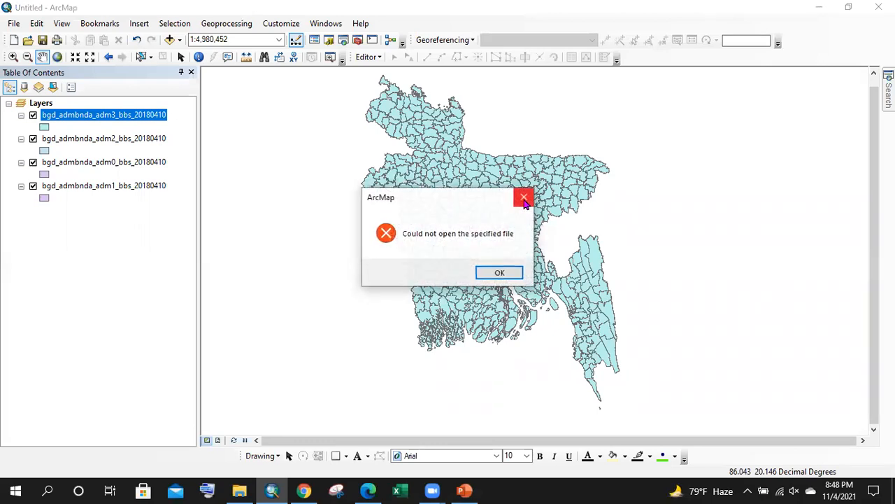
{"action": "left_click", "coordinate": [497, 275]}
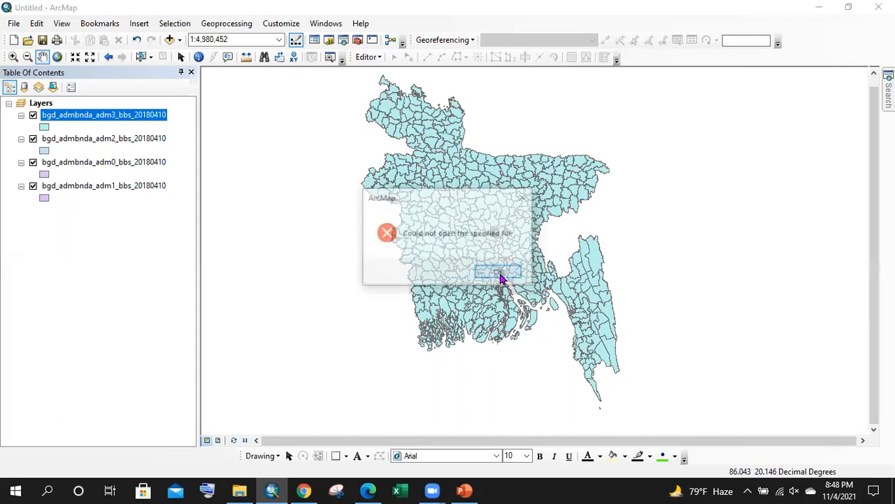
- Dismiss the remaining file-open error messages
{"action": "left_click", "coordinate": [519, 197]}
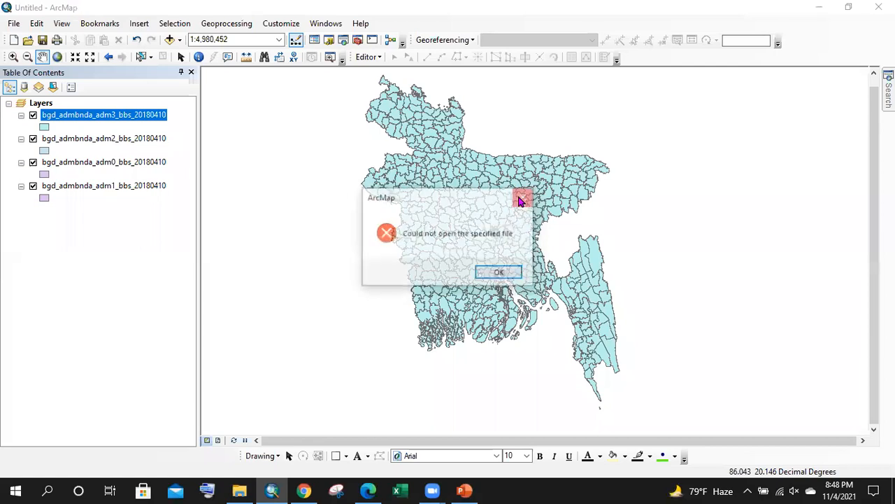
{"action": "left_click", "coordinate": [520, 197]}
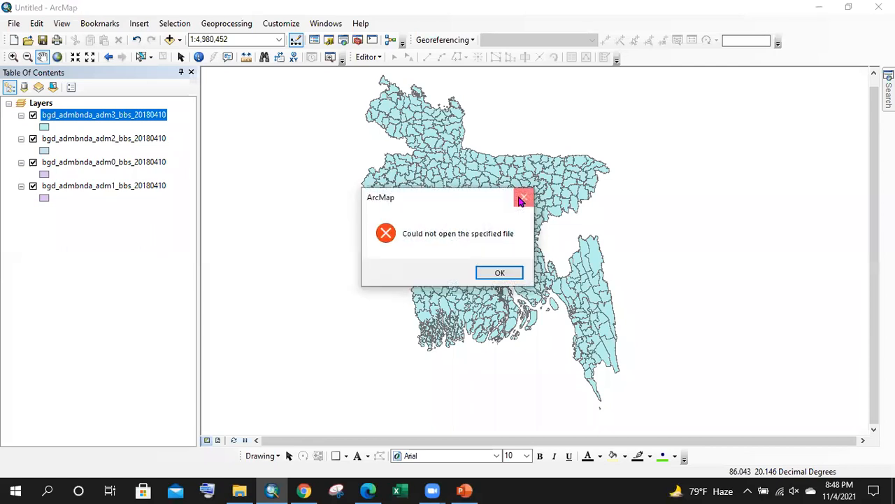
{"action": "left_click", "coordinate": [519, 198]}
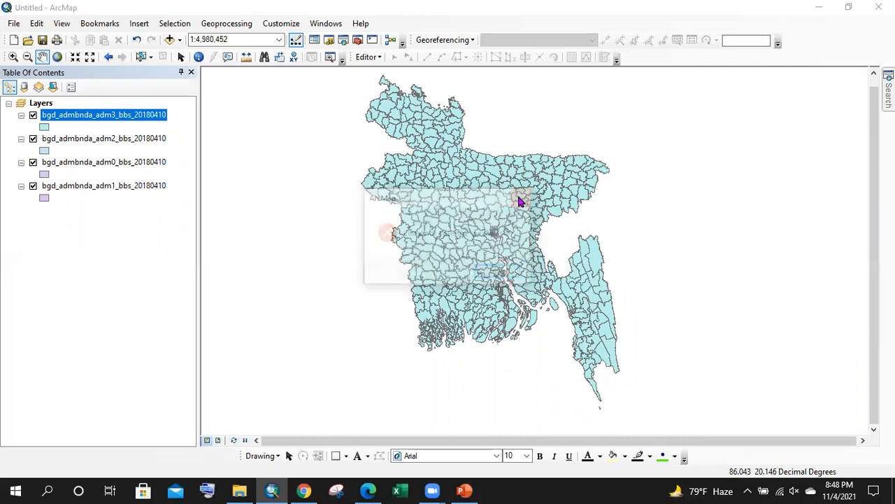
{"action": "left_click", "coordinate": [516, 206]}
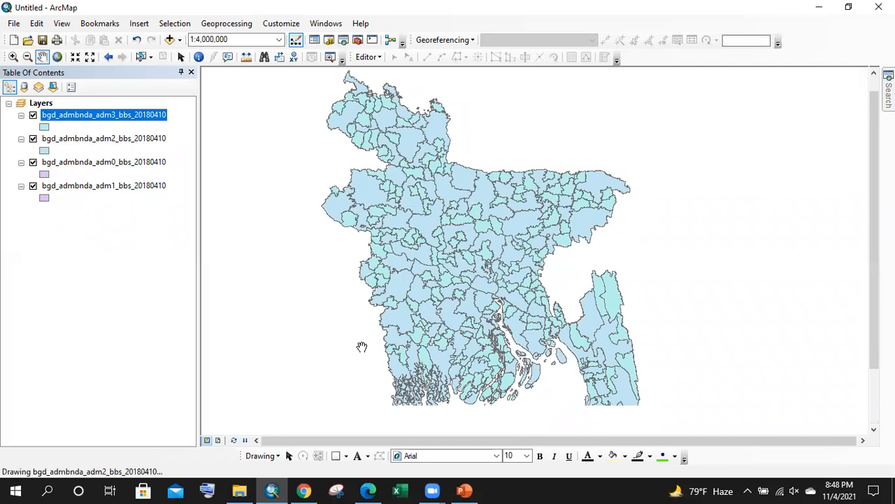
- Examine the adm0 to adm4 feature classes of bgd_adm_bbs_20180430.gdb in the Add Data dialog, and close it without adding any
{"action": "key", "text": "alt+Tab"}
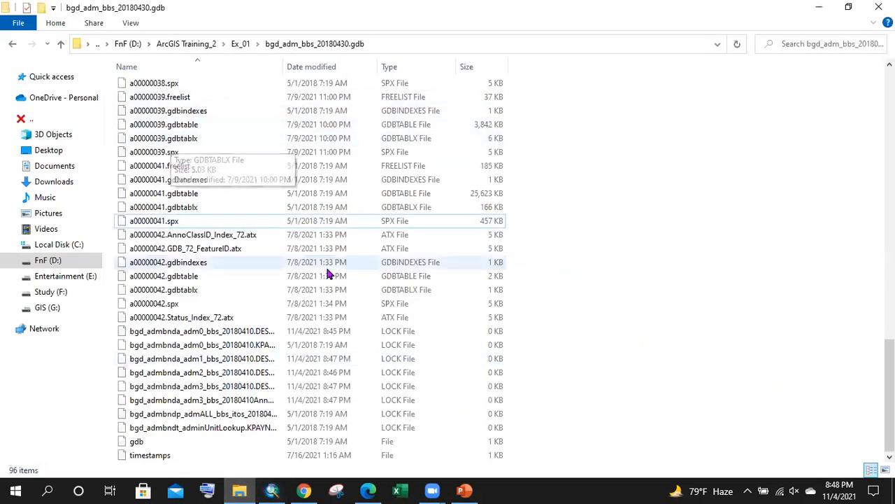
{"action": "scroll", "coordinate": [353, 350], "scroll_direction": "up", "scroll_amount": 8}
{"action": "left_click", "coordinate": [271, 490]}
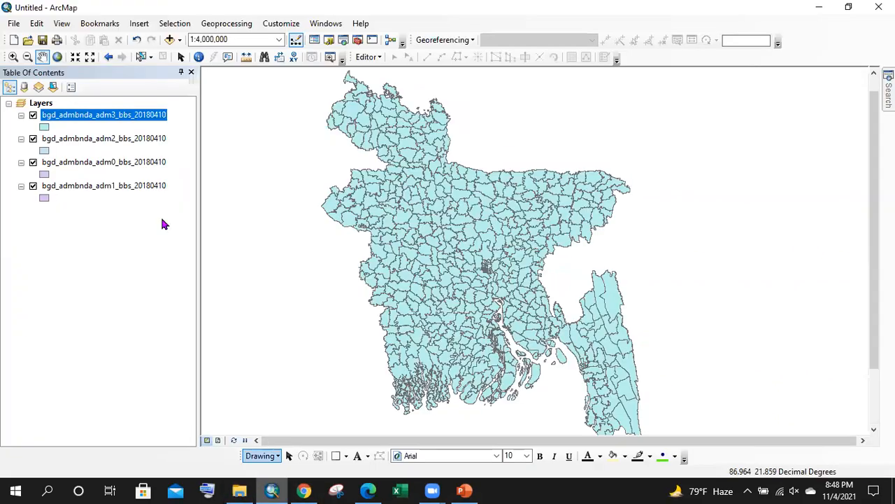
{"action": "left_click", "coordinate": [172, 40]}
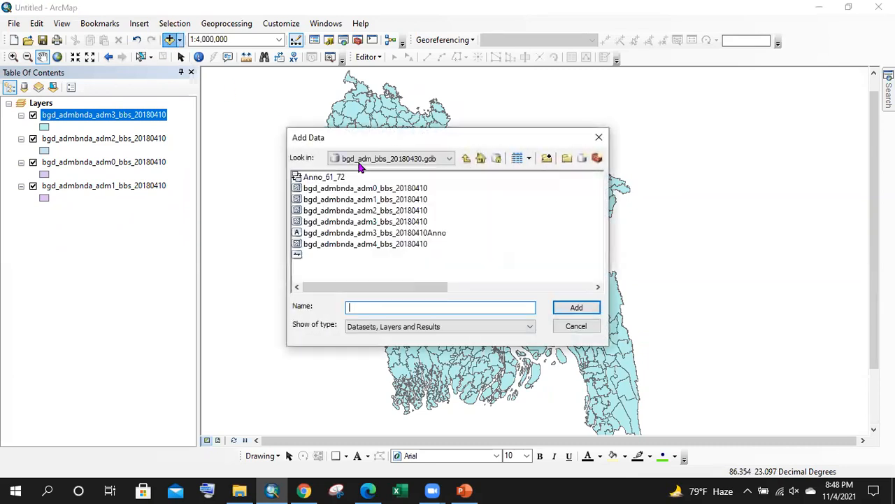
{"action": "left_click", "coordinate": [395, 190]}
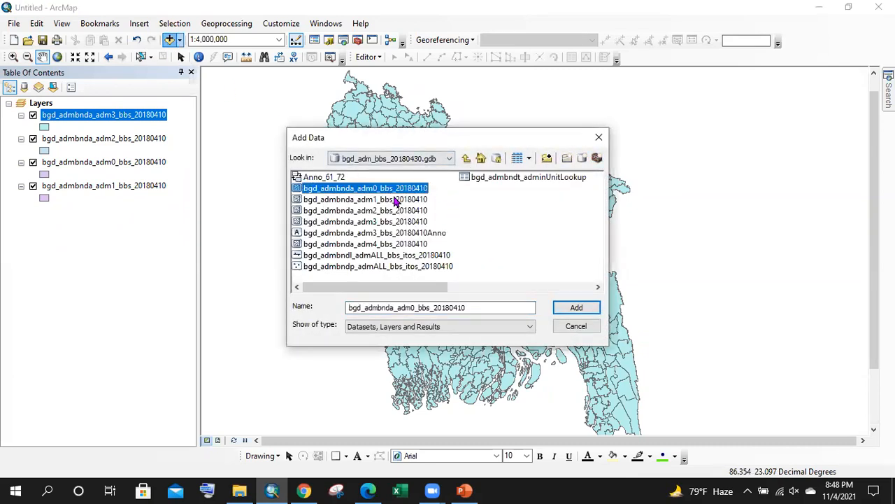
{"action": "left_click", "coordinate": [396, 200]}
{"action": "left_click", "coordinate": [395, 211]}
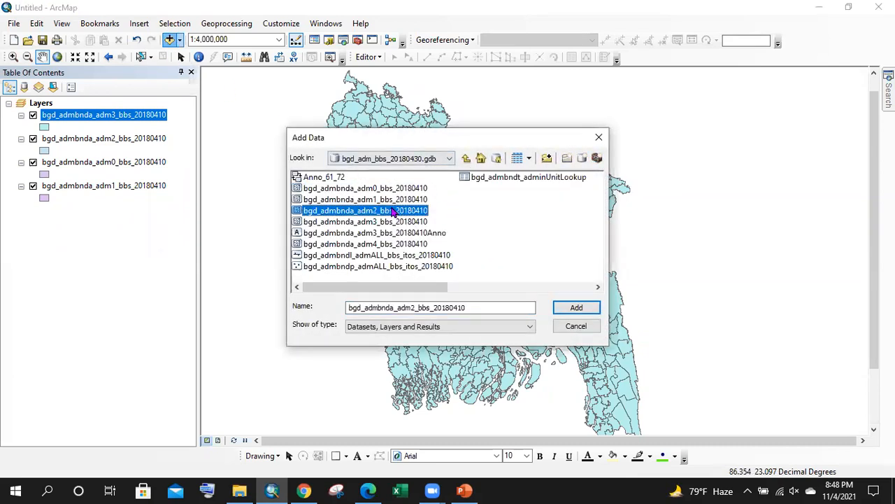
{"action": "left_click", "coordinate": [395, 223]}
{"action": "left_click_drag", "start_coordinate": [477, 245], "coordinate": [350, 175]}
{"action": "left_click", "coordinate": [345, 247]}
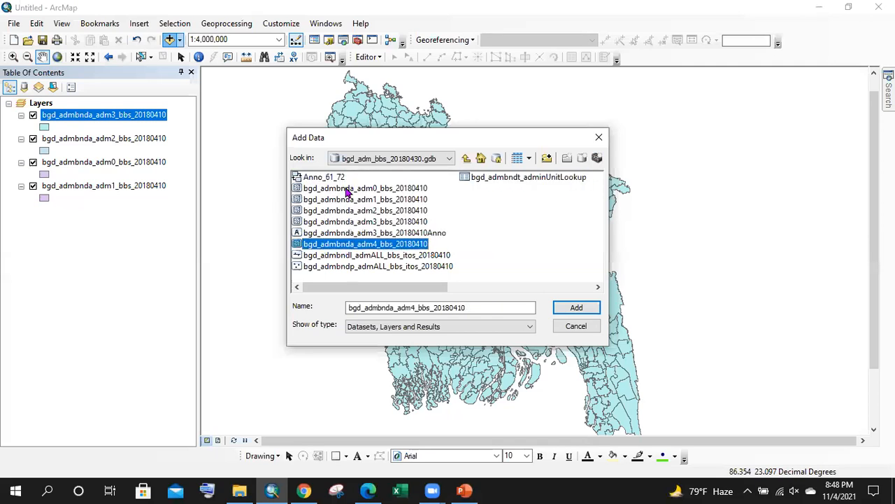
{"action": "left_click", "coordinate": [599, 137]}
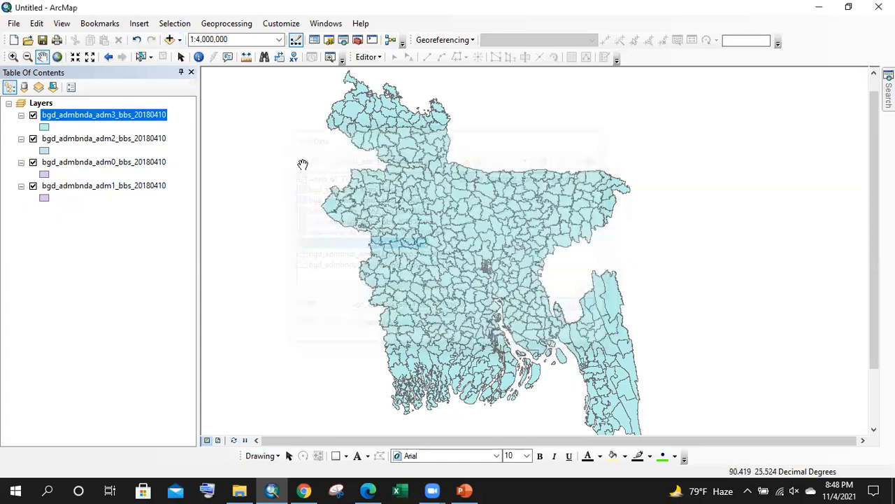
- Switch to File Explorer, examine the raw files stored in the bgd_adm_bbs_20180430.gdb folder and refresh the listing
{"action": "left_click", "coordinate": [233, 489]}
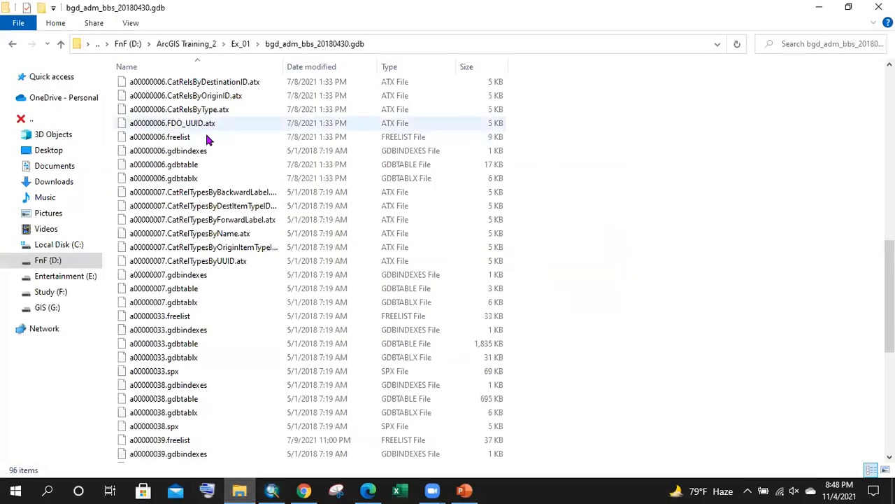
{"action": "scroll", "coordinate": [244, 176], "scroll_direction": "down", "scroll_amount": 6}
{"action": "scroll", "coordinate": [244, 176], "scroll_direction": "up", "scroll_amount": 10}
{"action": "scroll", "coordinate": [175, 152], "scroll_direction": "up", "scroll_amount": 10}
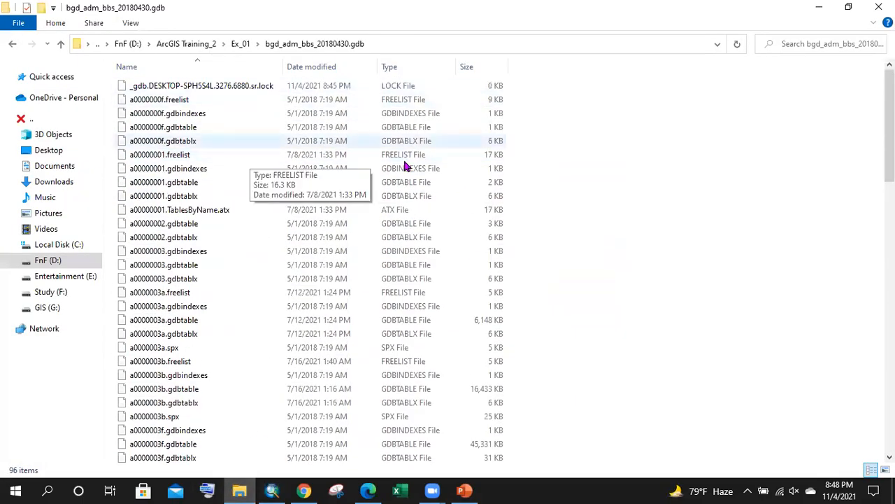
{"action": "right_click", "coordinate": [698, 109]}
{"action": "left_click", "coordinate": [725, 164]}
{"action": "right_click", "coordinate": [680, 81]}
{"action": "left_click", "coordinate": [701, 134]}
{"action": "right_click", "coordinate": [655, 111]}
{"action": "left_click", "coordinate": [690, 162]}
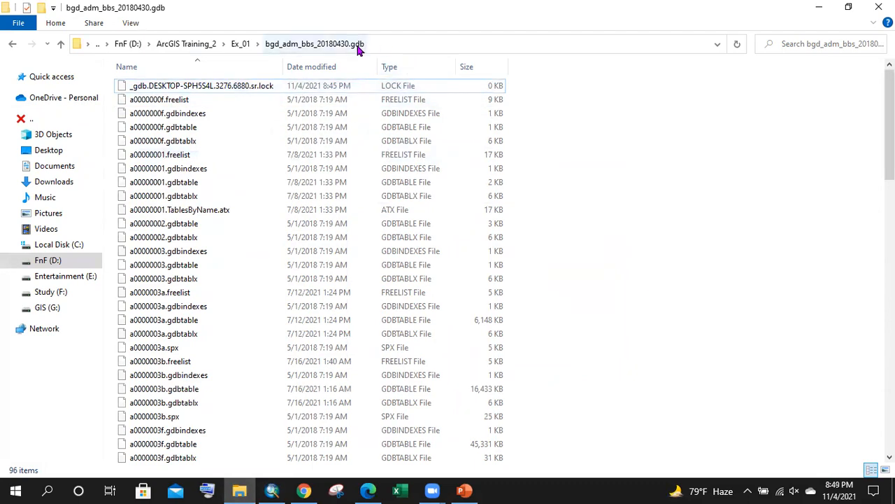
{"action": "right_click", "coordinate": [672, 116]}
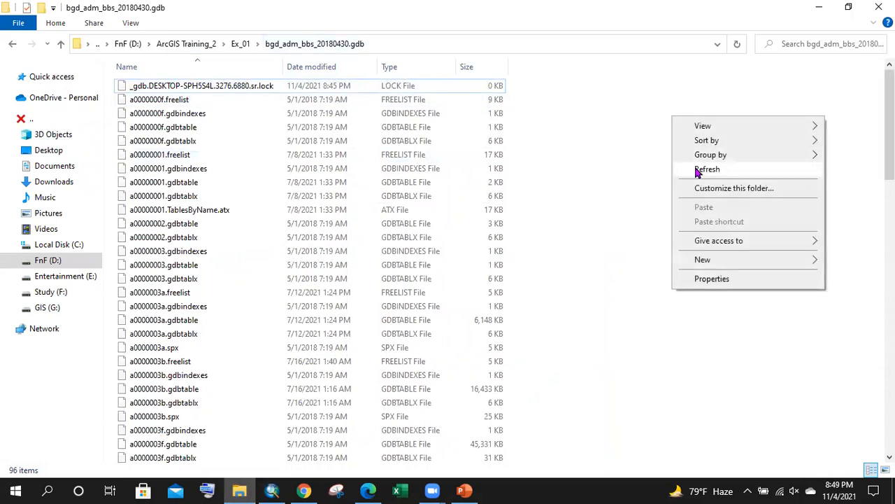
{"action": "left_click", "coordinate": [689, 168]}
{"action": "scroll", "coordinate": [146, 210], "scroll_direction": "down", "scroll_amount": 6}
- Return to the FnF (D:) drive and open the 5th clas folder inside ArcGIS_training
{"action": "left_click", "coordinate": [12, 43]}
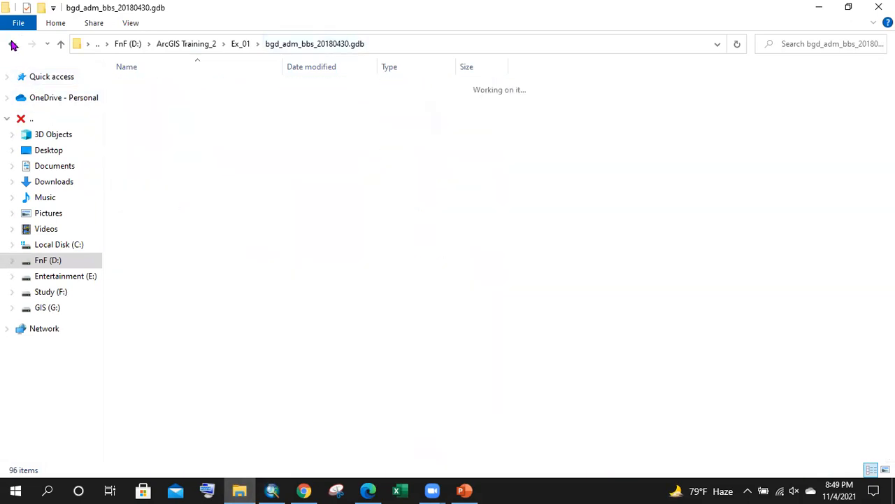
{"action": "right_click", "coordinate": [374, 140]}
{"action": "left_click", "coordinate": [404, 196]}
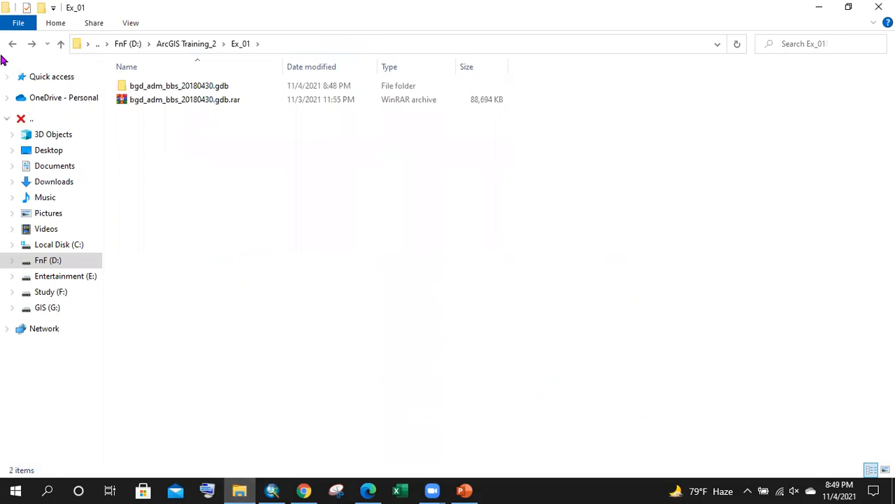
{"action": "left_click", "coordinate": [12, 44]}
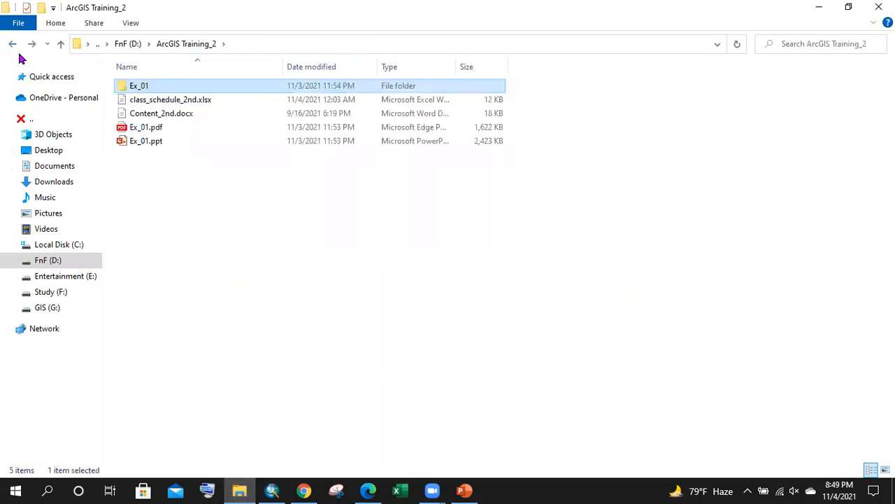
{"action": "left_click", "coordinate": [12, 44]}
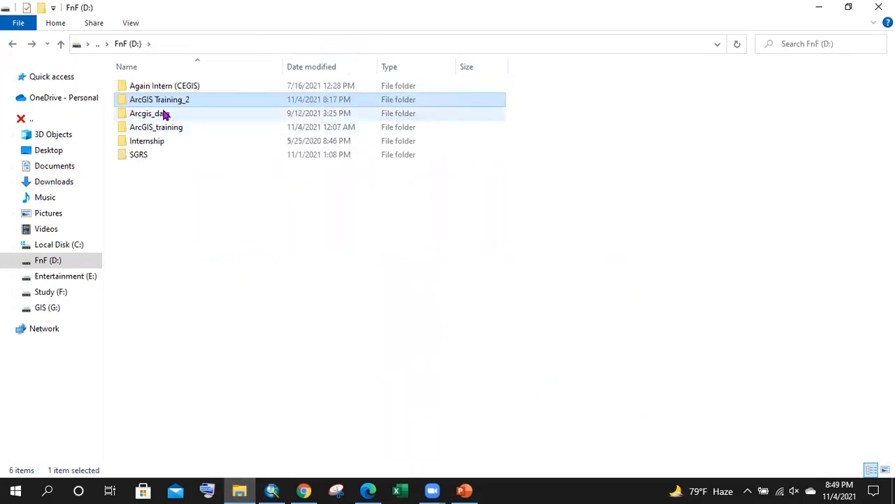
{"action": "double_click", "coordinate": [180, 130]}
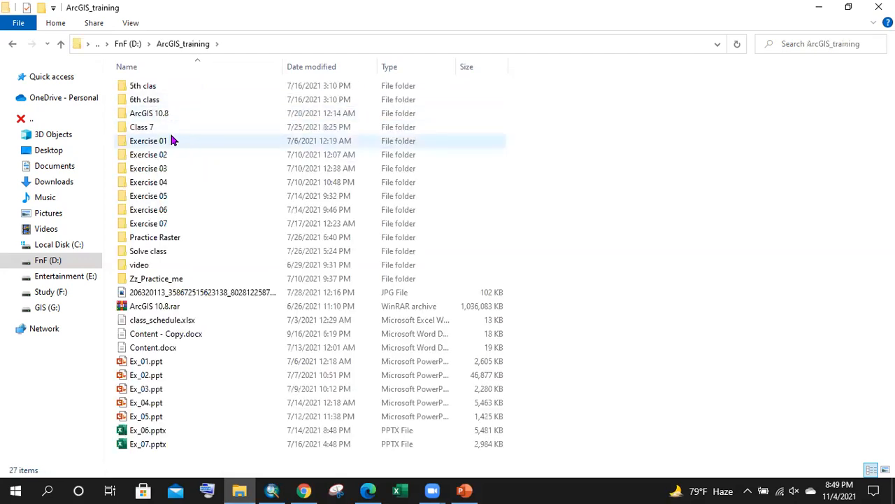
{"action": "double_click", "coordinate": [161, 86]}
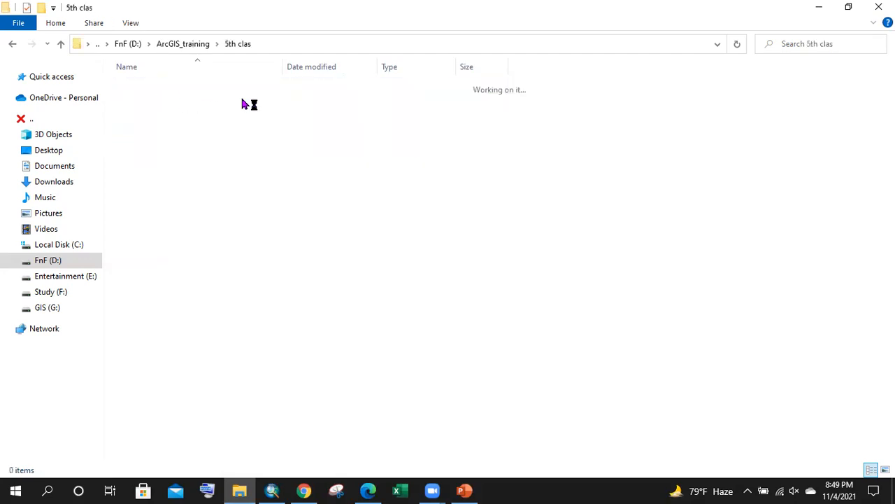
- Examine the component files that make up the Bandarban_upazila01 and convert shapefiles in the 5th clas folder
{"action": "scroll", "coordinate": [235, 142], "scroll_direction": "down", "scroll_amount": 5}
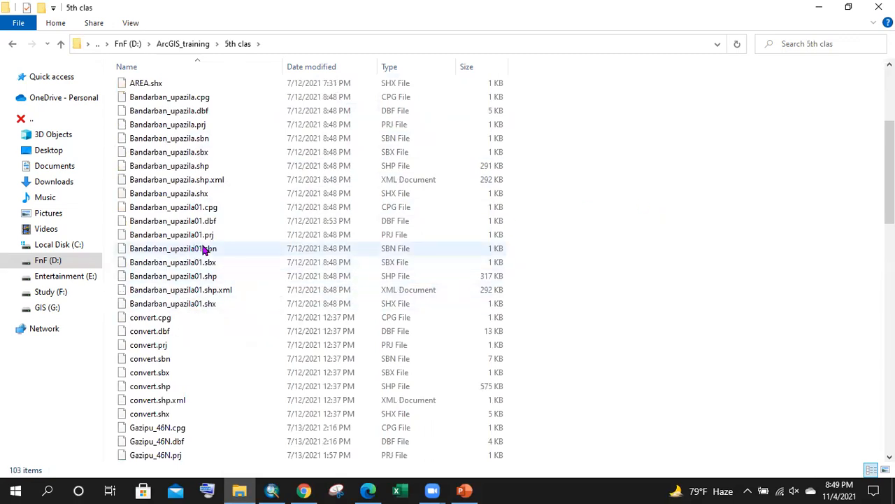
{"action": "left_click", "coordinate": [227, 208]}
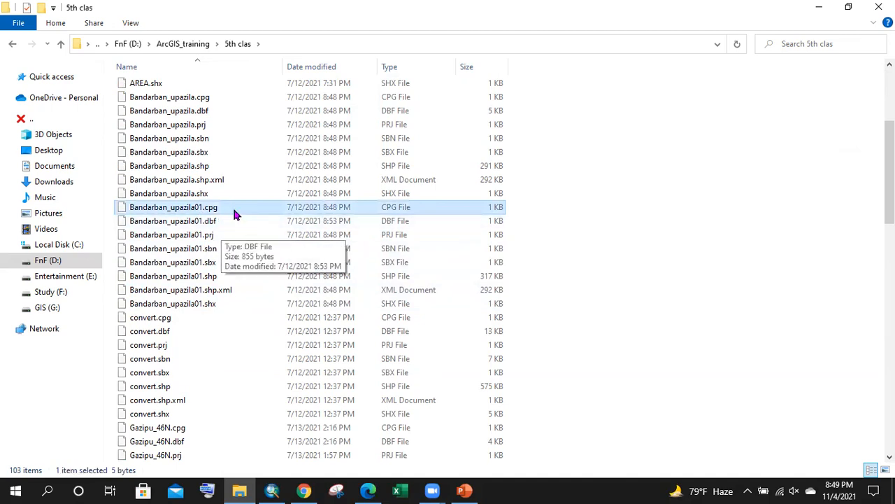
{"action": "left_click", "coordinate": [214, 305], "text": "shift"}
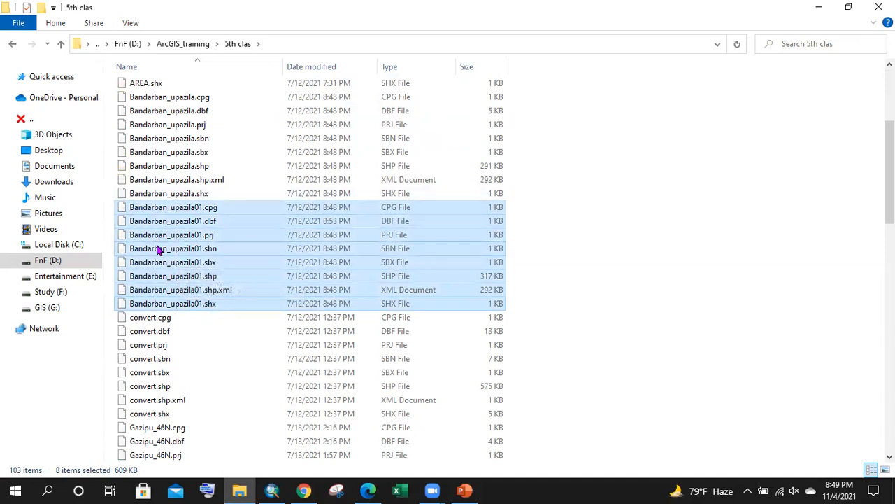
{"action": "left_click", "coordinate": [154, 322]}
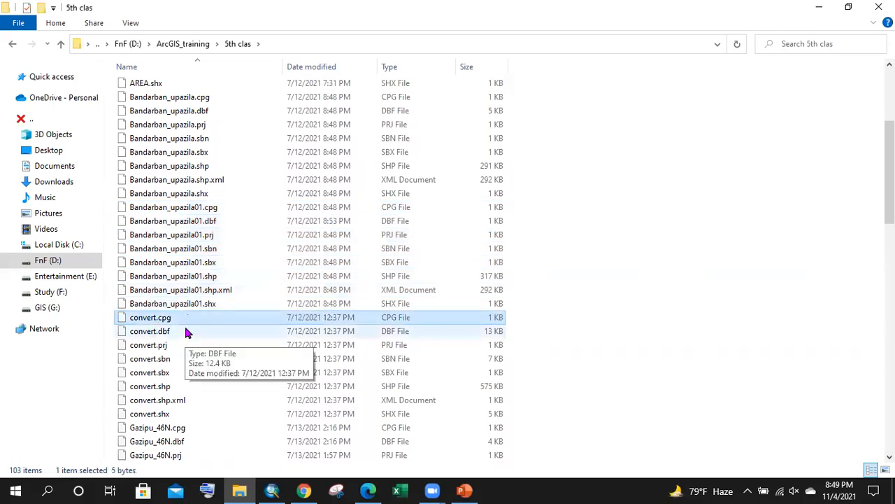
{"action": "left_click", "coordinate": [175, 413], "text": "shift"}
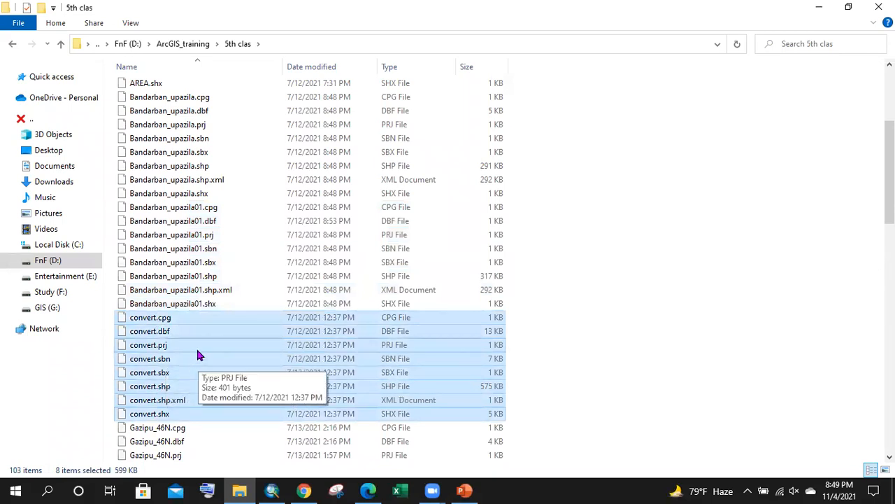
{"action": "scroll", "coordinate": [199, 340], "scroll_direction": "down", "scroll_amount": 2}
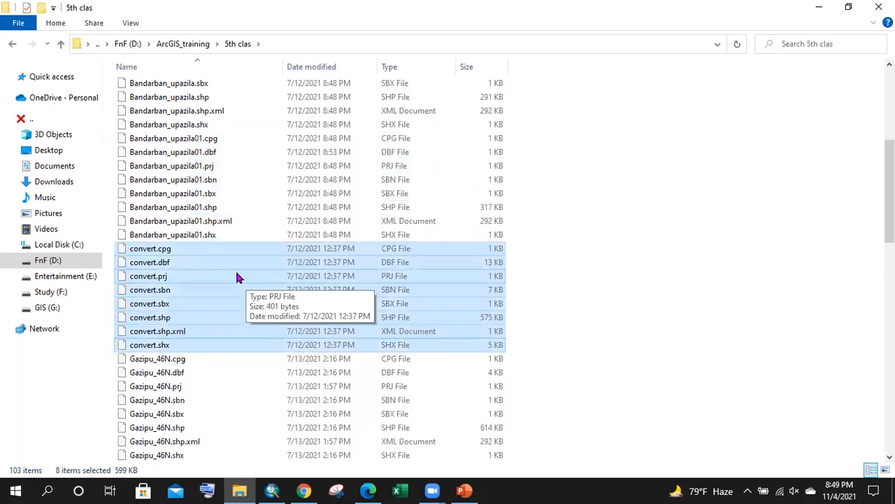
{"action": "scroll", "coordinate": [236, 276], "scroll_direction": "up", "scroll_amount": 2}
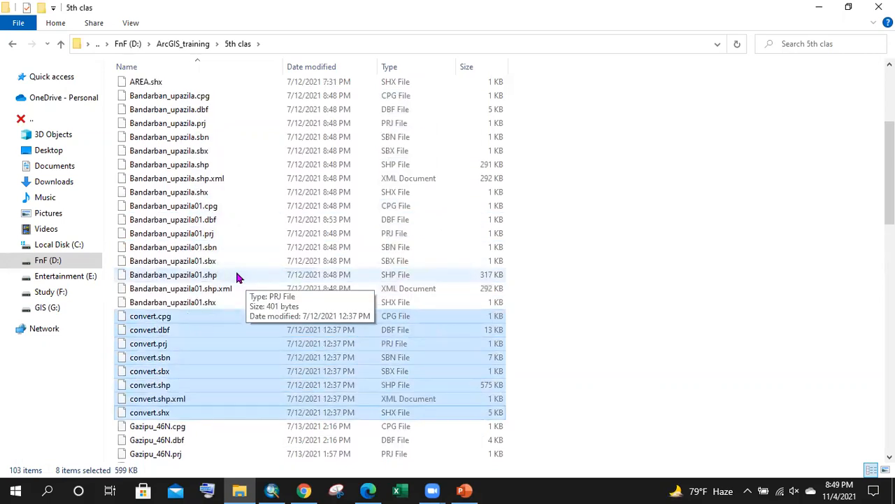
- Select all Bandarban_upazila01 files, from .cpg to .shx, and add them directly to the layer list in ArcMap
{"action": "left_click", "coordinate": [197, 302]}
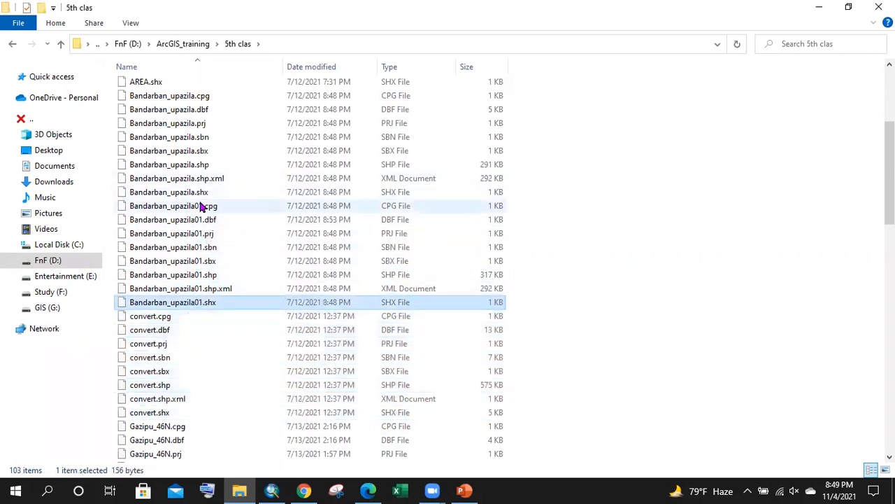
{"action": "left_click", "coordinate": [206, 207], "text": "shift"}
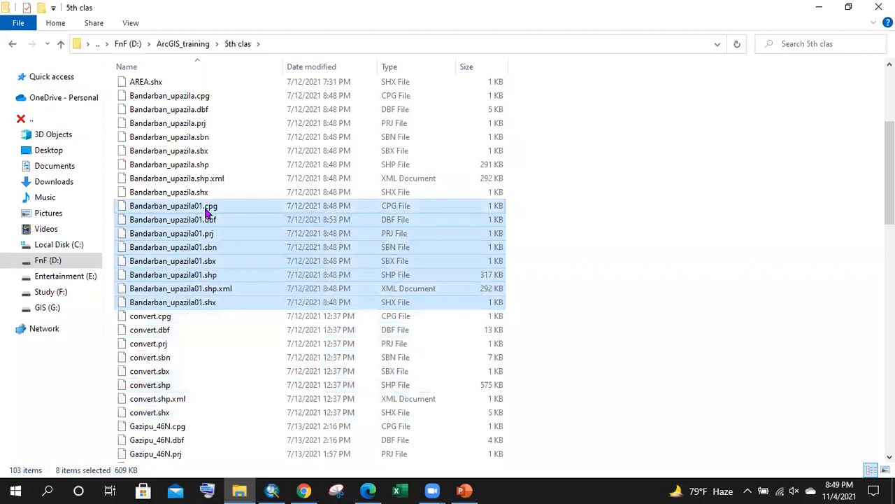
{"action": "left_click_drag", "start_coordinate": [175, 219], "coordinate": [109, 238]}
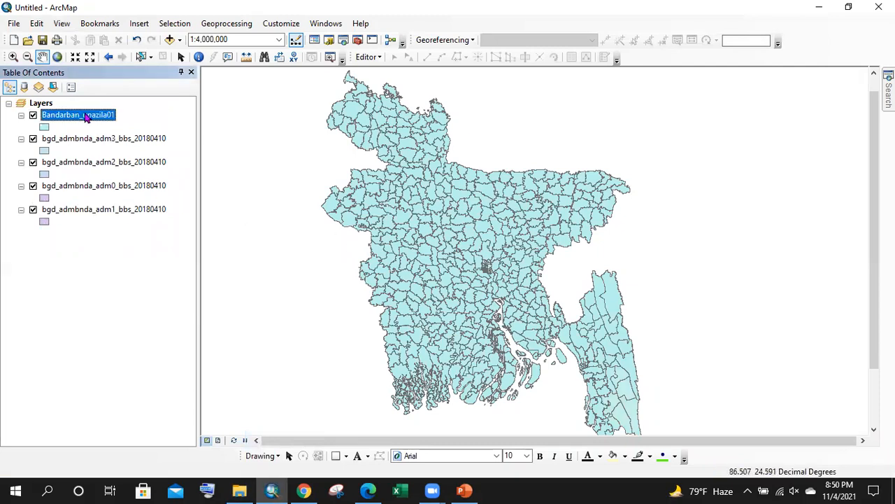
- Zoom to the Bandarban_upazila01 layer and hide the bgd_admbnda adm0, adm1, adm2 and adm3 layers
{"action": "right_click", "coordinate": [86, 117]}
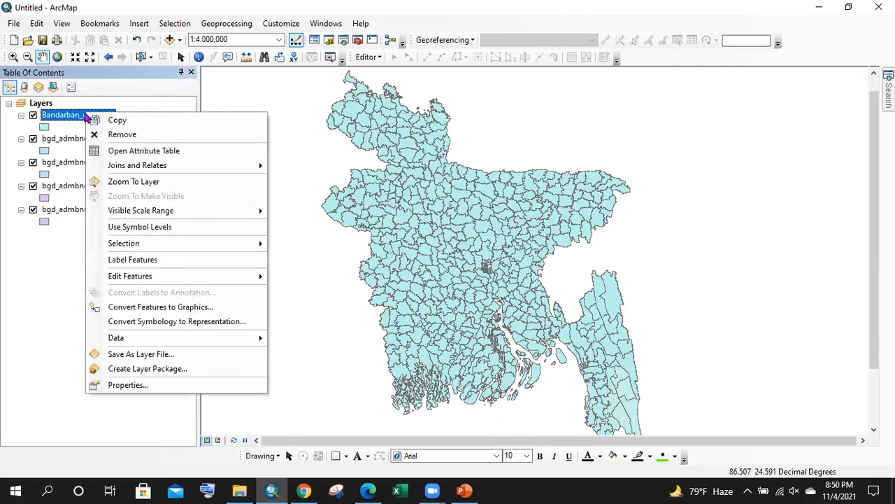
{"action": "left_click", "coordinate": [144, 181]}
{"action": "left_click", "coordinate": [33, 138]}
{"action": "left_click", "coordinate": [33, 162]}
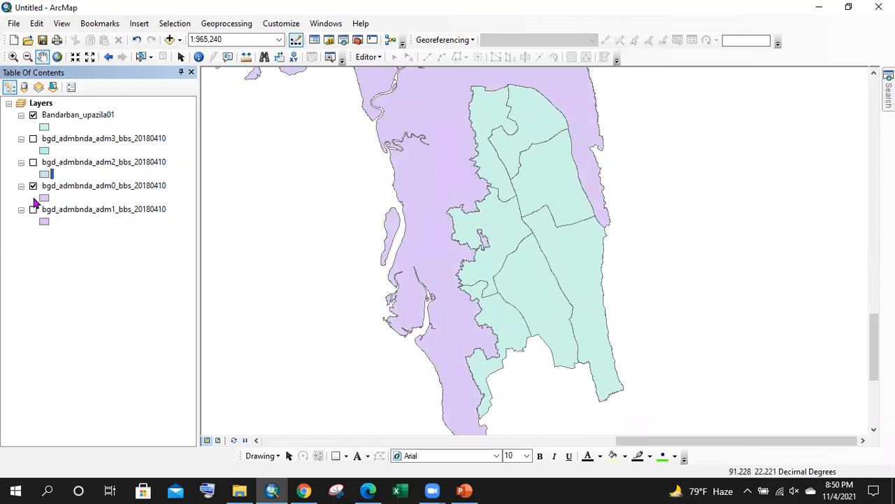
{"action": "left_click", "coordinate": [33, 186]}
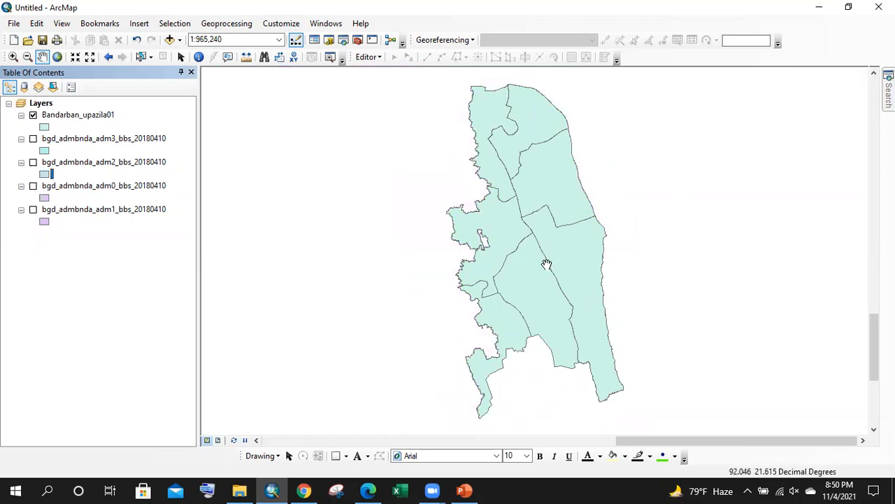
{"action": "scroll", "coordinate": [529, 240], "scroll_direction": "up", "scroll_amount": 2}
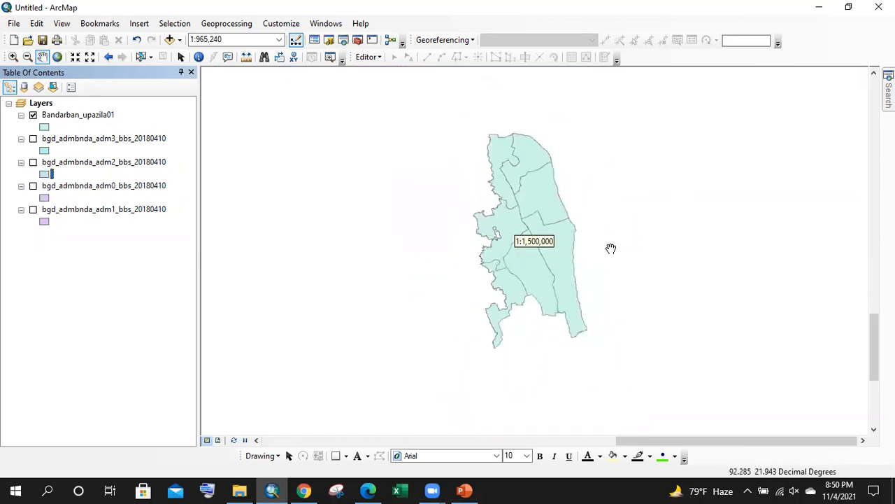
- Remove the Bandarban_upazila01 layer from the map
{"action": "right_click", "coordinate": [80, 115]}
{"action": "left_click", "coordinate": [98, 136]}
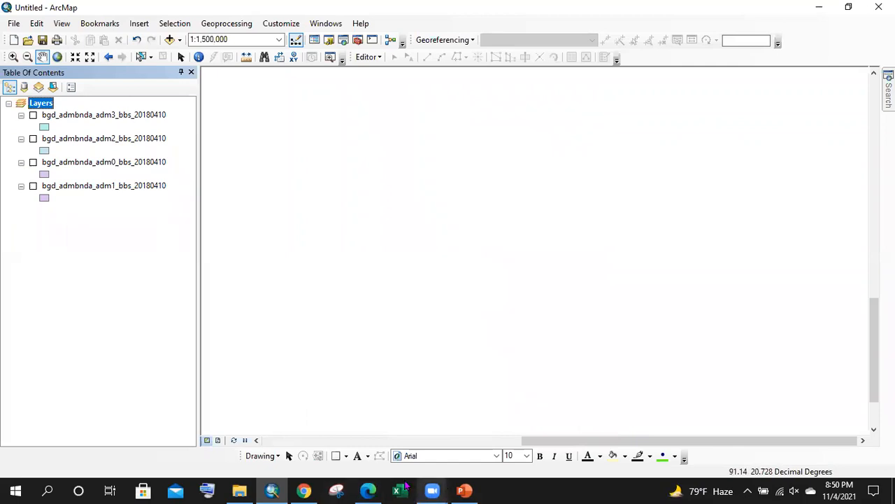
- Switch to Ex_01.pdf in Edge and review the ways to add a vector layer and the table of contents introduction
{"action": "left_click", "coordinate": [368, 490]}
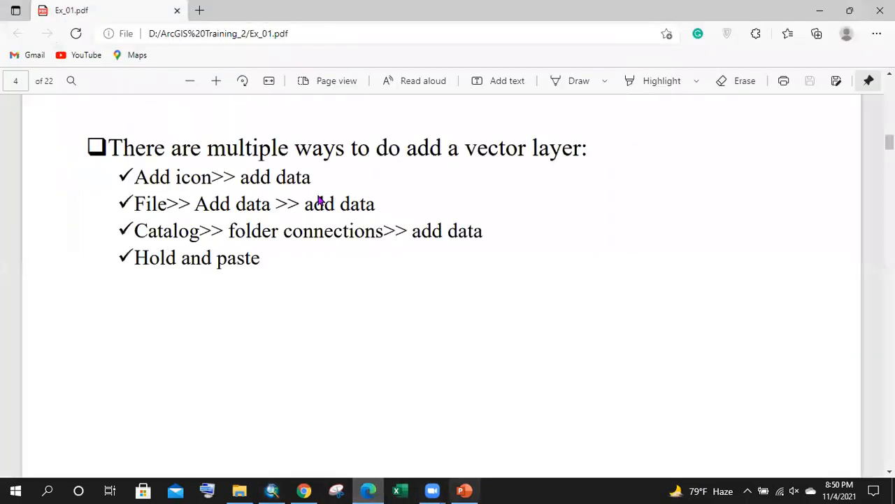
{"action": "scroll", "coordinate": [357, 196], "scroll_direction": "down", "scroll_amount": 5}
{"action": "scroll", "coordinate": [284, 186], "scroll_direction": "up", "scroll_amount": 8}
{"action": "scroll", "coordinate": [336, 182], "scroll_direction": "down", "scroll_amount": 3}
{"action": "scroll", "coordinate": [209, 205], "scroll_direction": "up", "scroll_amount": 2}
{"action": "scroll", "coordinate": [340, 223], "scroll_direction": "down", "scroll_amount": 2}
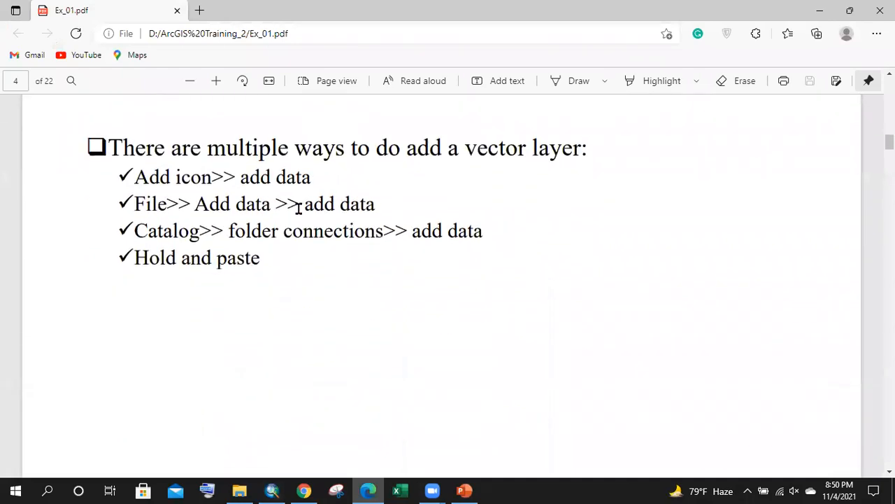
{"action": "left_click_drag", "start_coordinate": [266, 258], "coordinate": [130, 160]}
{"action": "left_click", "coordinate": [150, 170]}
{"action": "scroll", "coordinate": [267, 180], "scroll_direction": "down", "scroll_amount": 6}
{"action": "scroll", "coordinate": [392, 206], "scroll_direction": "up", "scroll_amount": 3}
{"action": "scroll", "coordinate": [413, 221], "scroll_direction": "down", "scroll_amount": 1}
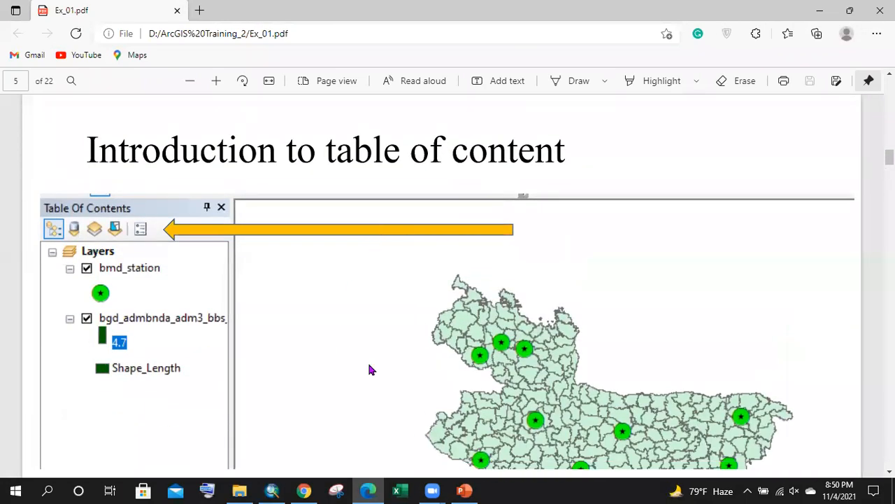
{"action": "left_click", "coordinate": [271, 490]}
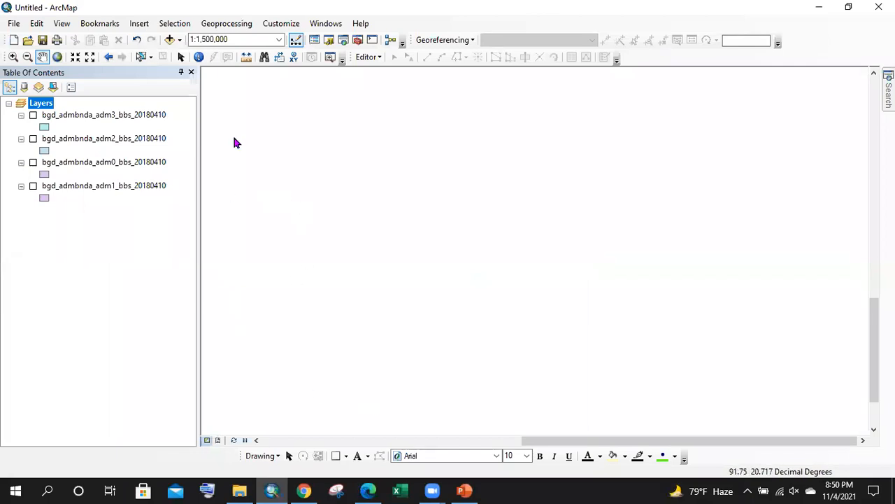
{"action": "key", "text": "alt+Tab"}
{"action": "scroll", "coordinate": [458, 142], "scroll_direction": "down", "scroll_amount": 3}
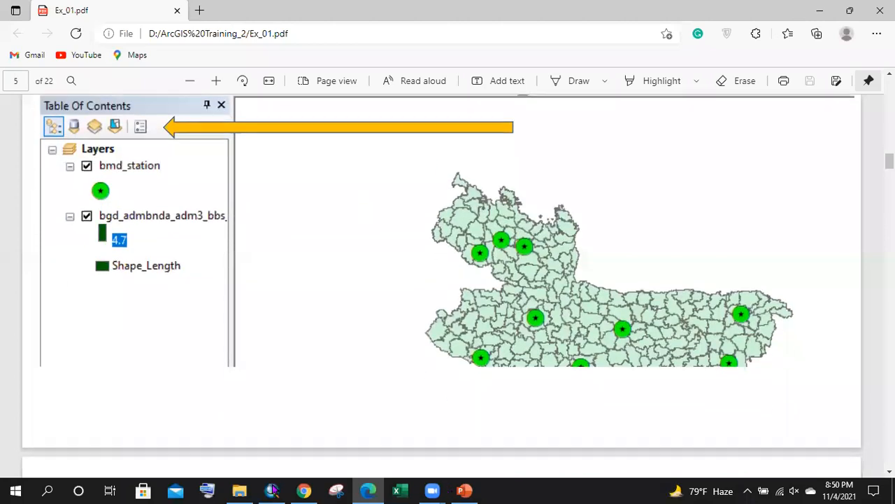
- Return to ArcMap, close the Table Of Contents window and display it again
{"action": "key", "text": "alt+Tab"}
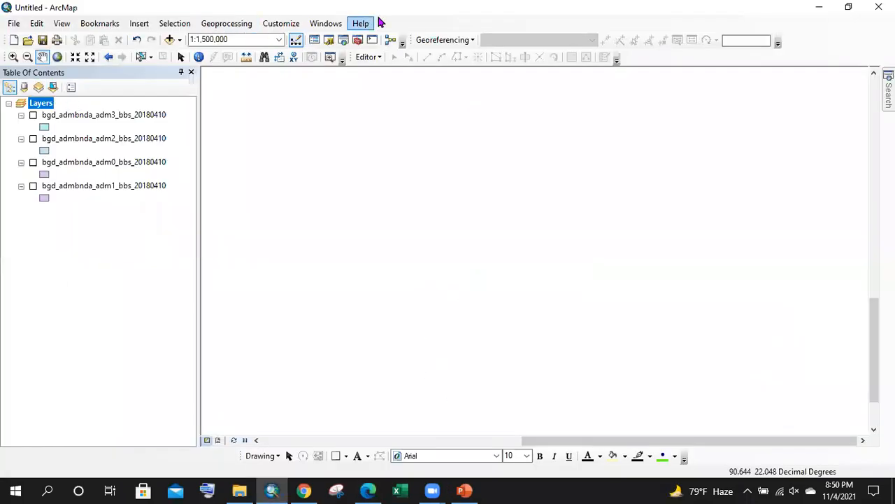
{"action": "left_click", "coordinate": [191, 72]}
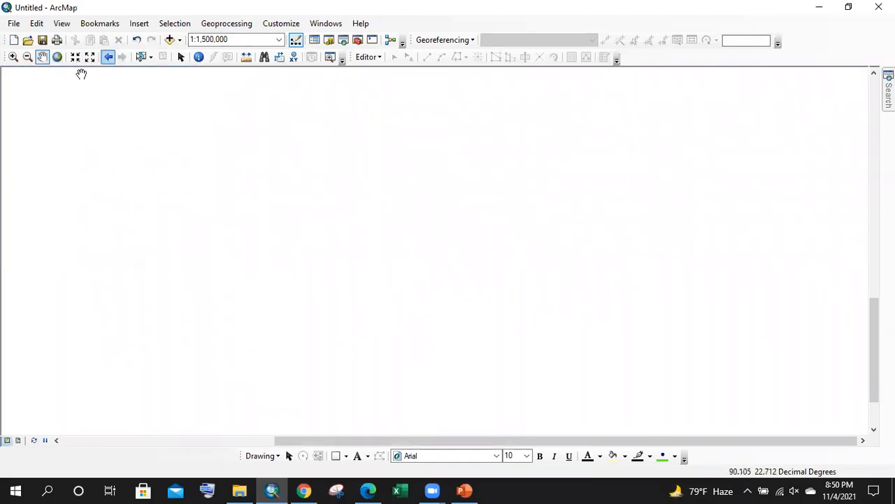
{"action": "left_click", "coordinate": [315, 41]}
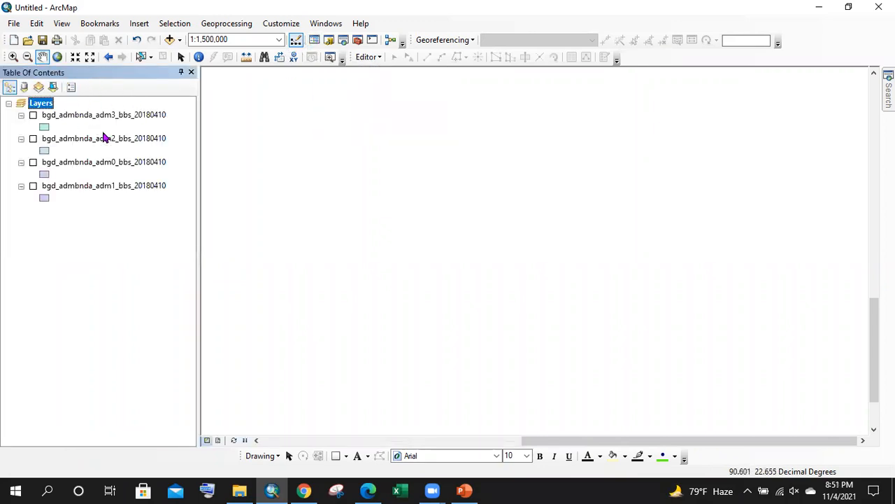
- Turn on the visibility of the bgd_admbnda adm3, adm2, adm0 and adm1 layers
{"action": "left_click", "coordinate": [33, 115]}
{"action": "scroll", "coordinate": [451, 189], "scroll_direction": "up", "scroll_amount": 5}
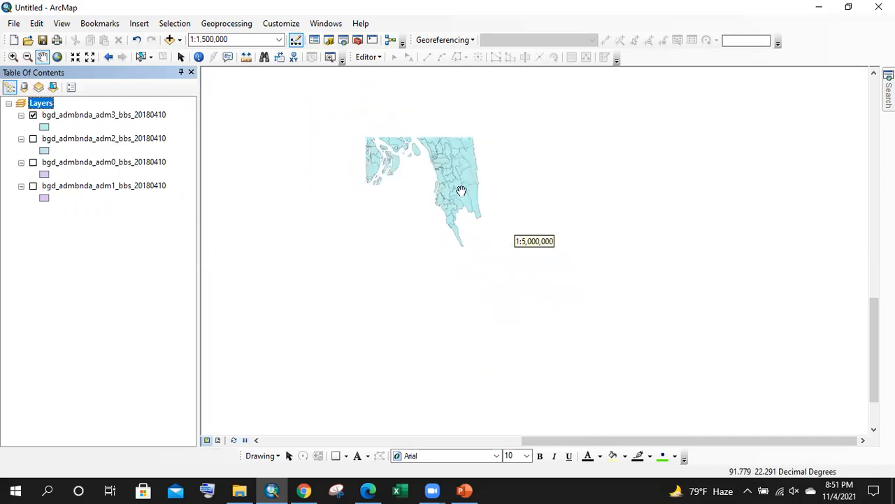
{"action": "left_click", "coordinate": [33, 138]}
{"action": "left_click", "coordinate": [33, 162]}
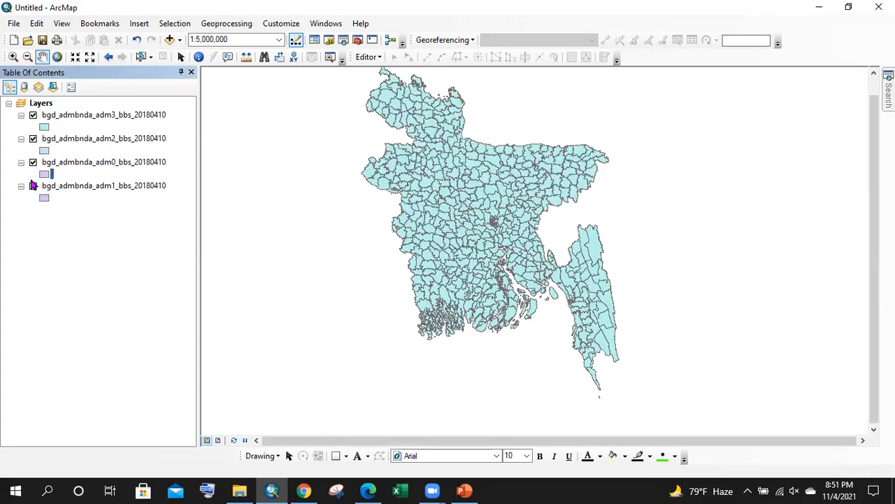
{"action": "left_click", "coordinate": [33, 186]}
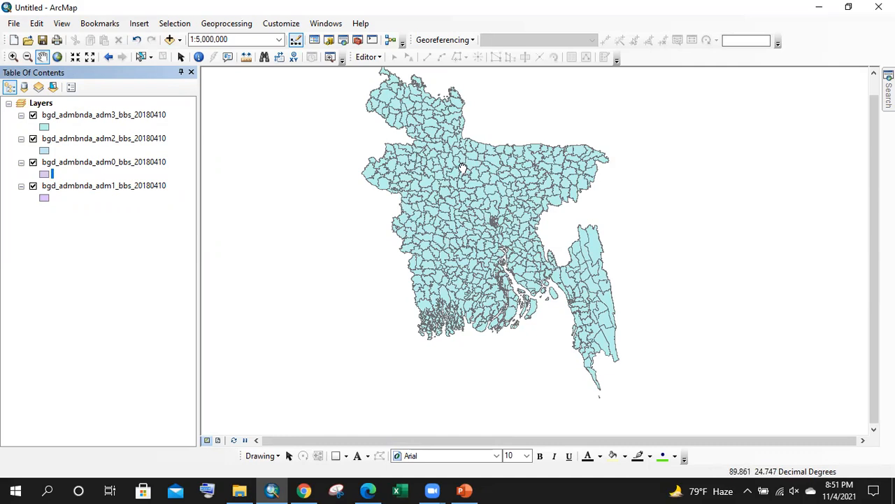
- Pan the map away from Bangladesh and bring it back by zooming to the bgd_admbnda_adm3 layer
{"action": "left_click_drag", "start_coordinate": [463, 169], "coordinate": [600, 182]}
{"action": "left_click_drag", "start_coordinate": [410, 186], "coordinate": [840, 208]}
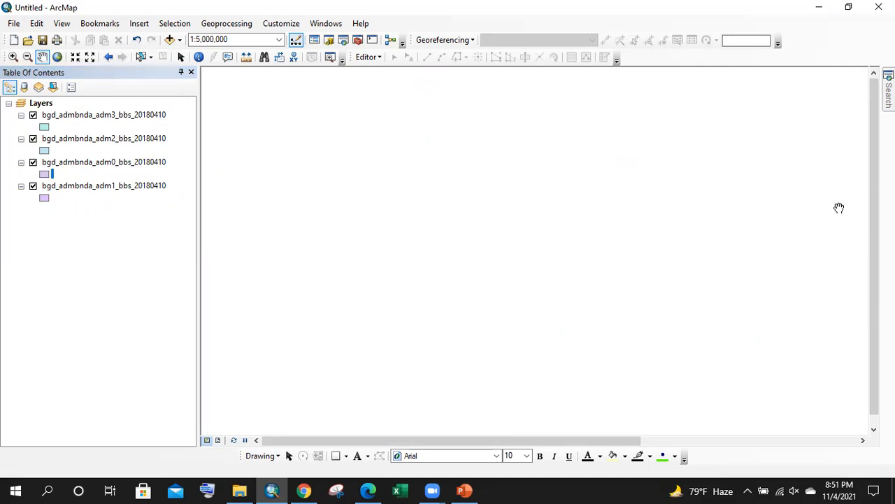
{"action": "left_click_drag", "start_coordinate": [713, 194], "coordinate": [466, 203]}
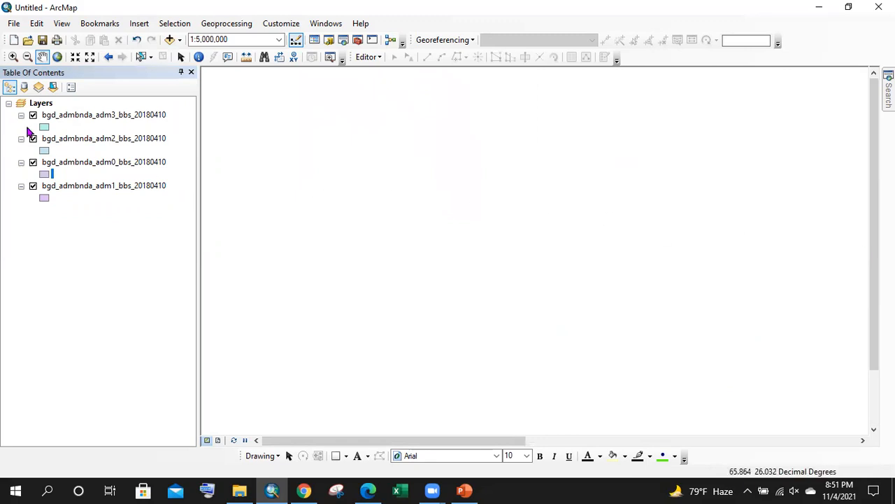
{"action": "left_click", "coordinate": [80, 118]}
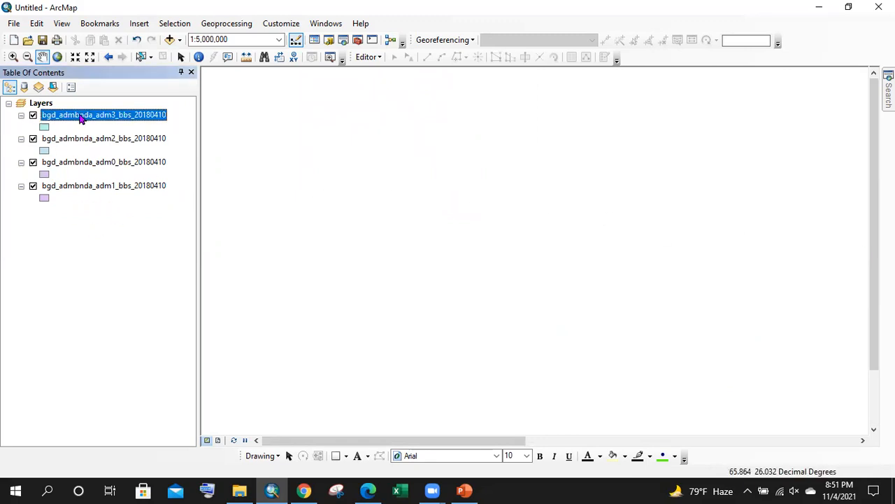
{"action": "right_click", "coordinate": [80, 119]}
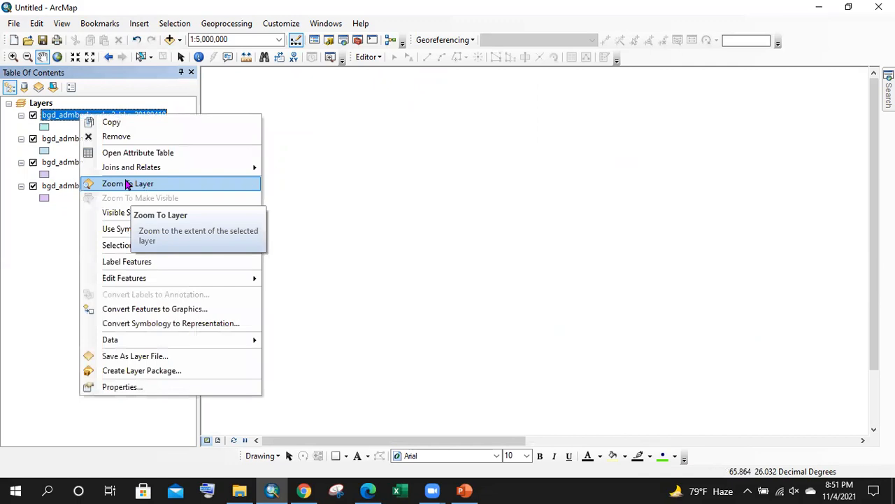
{"action": "left_click", "coordinate": [118, 184]}
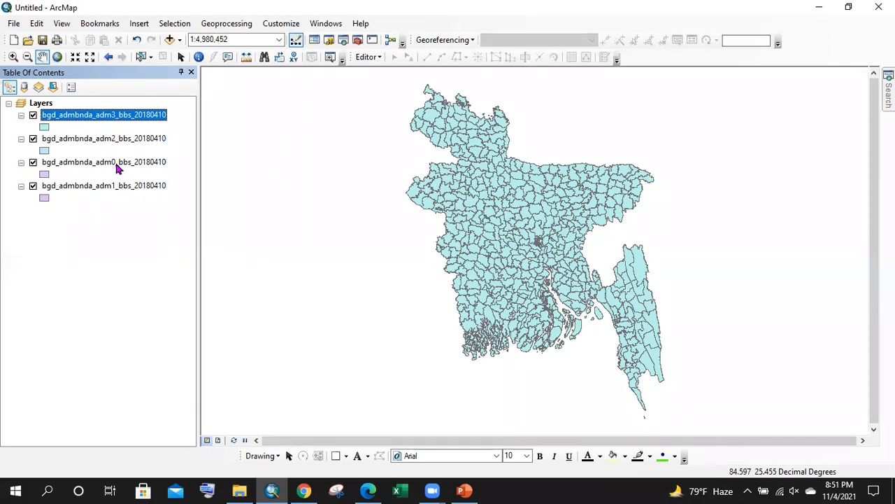
- Move the bgd_admbnda_adm0 layer above all other layers in the drawing order
{"action": "left_click", "coordinate": [110, 196]}
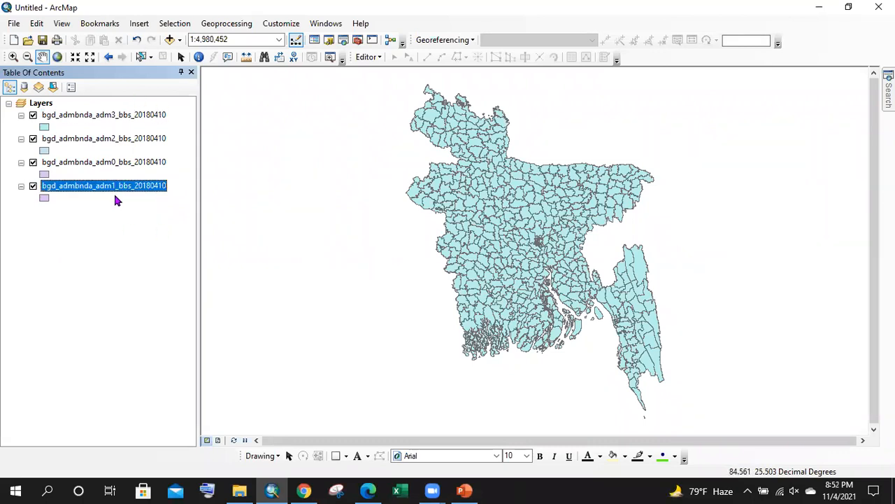
{"action": "left_click", "coordinate": [75, 140]}
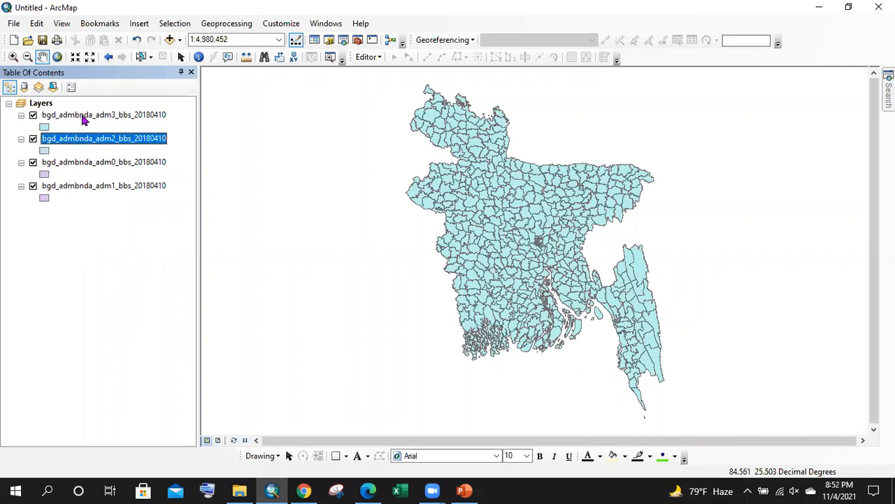
{"action": "left_click", "coordinate": [106, 187]}
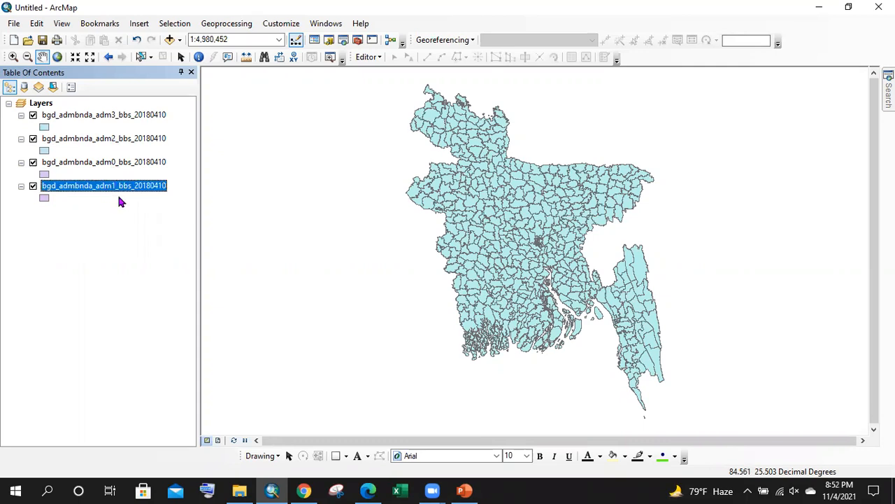
{"action": "left_click", "coordinate": [77, 168]}
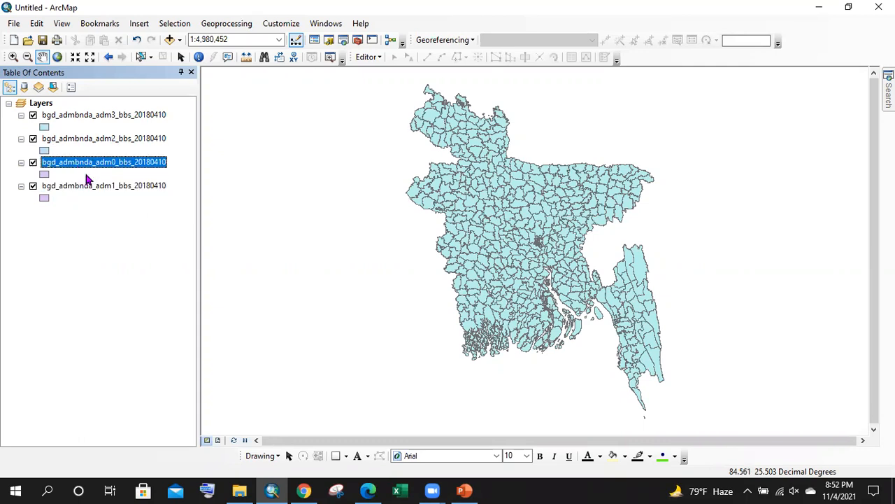
{"action": "left_click_drag", "start_coordinate": [93, 167], "coordinate": [69, 110]}
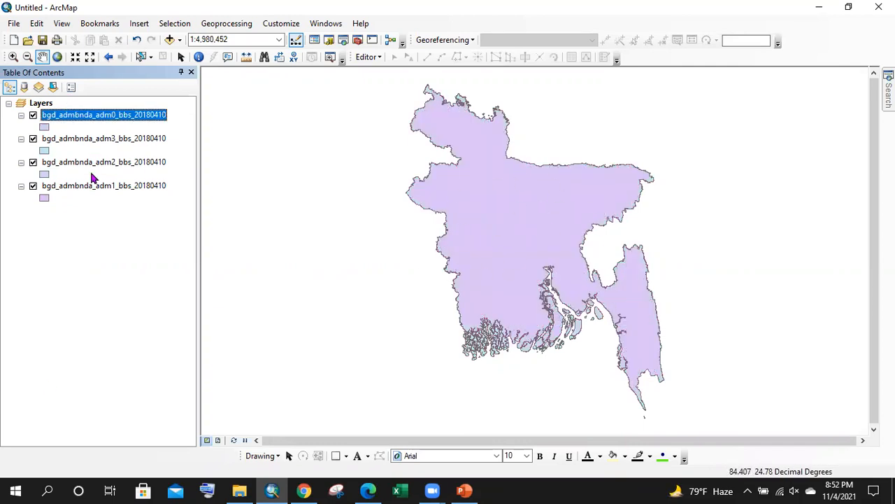
- Move the bgd_admbnda_adm1 layer to the start of the drawing order and place adm3 above it, keeping both visible
{"action": "left_click", "coordinate": [89, 197]}
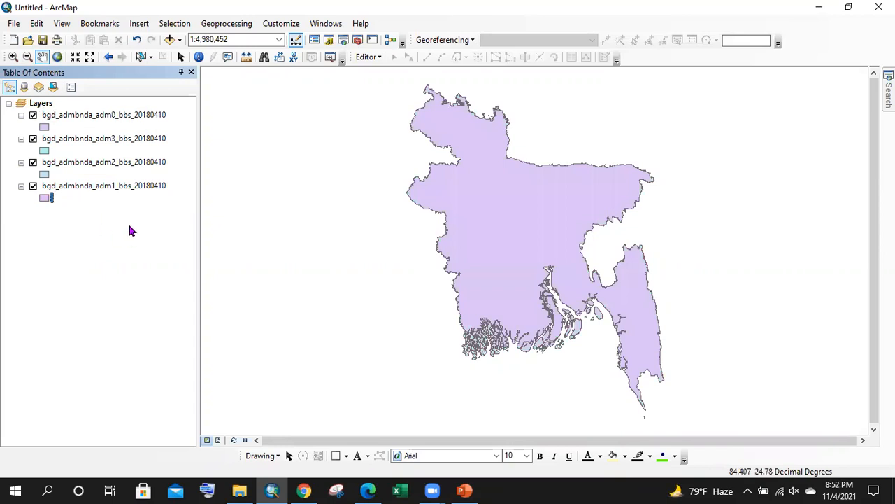
{"action": "left_click", "coordinate": [111, 190]}
{"action": "left_click_drag", "start_coordinate": [110, 190], "coordinate": [111, 109]}
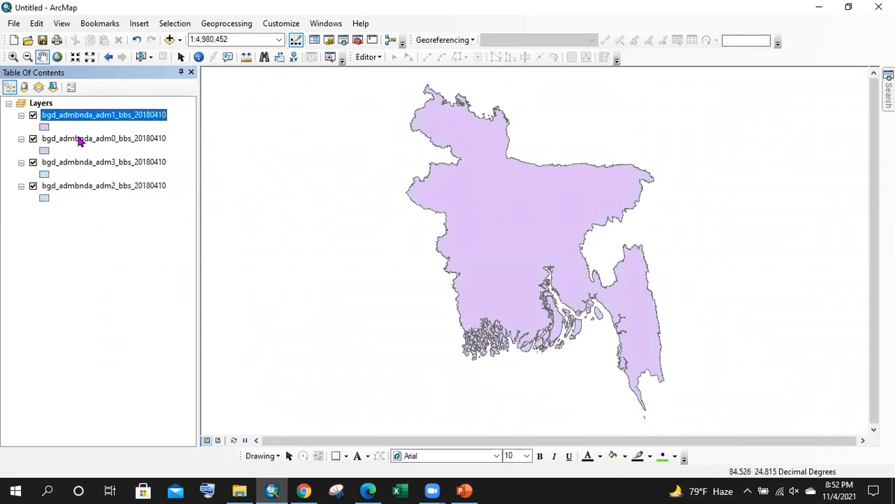
{"action": "left_click_drag", "start_coordinate": [120, 167], "coordinate": [120, 112]}
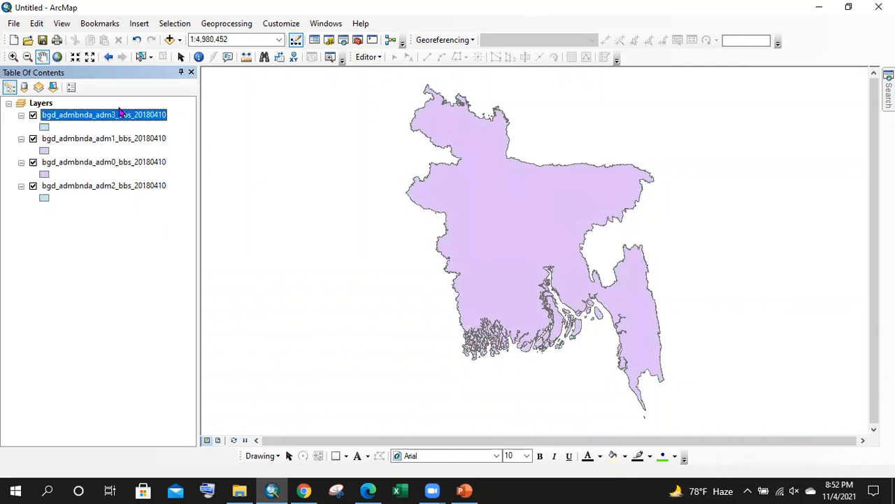
{"action": "left_click", "coordinate": [33, 115]}
{"action": "left_click", "coordinate": [33, 139]}
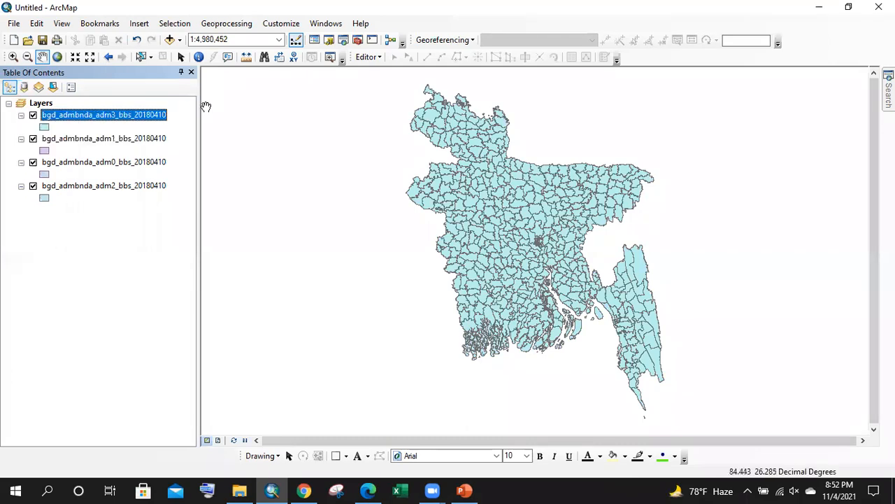
- Widen the Table Of Contents, list the layers by source to check their geodatabase path, and return to drawing order
{"action": "left_click_drag", "start_coordinate": [199, 107], "coordinate": [275, 109]}
{"action": "left_click", "coordinate": [24, 87]}
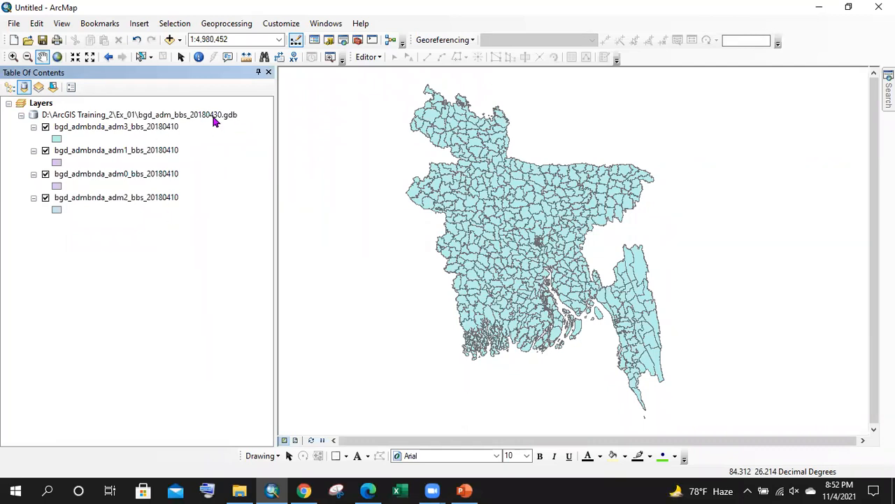
{"action": "left_click", "coordinate": [168, 117]}
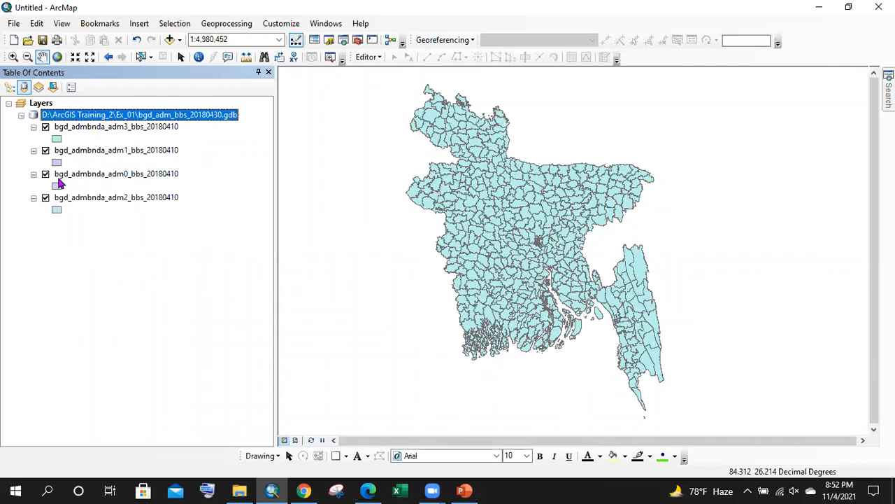
{"action": "left_click", "coordinate": [10, 86]}
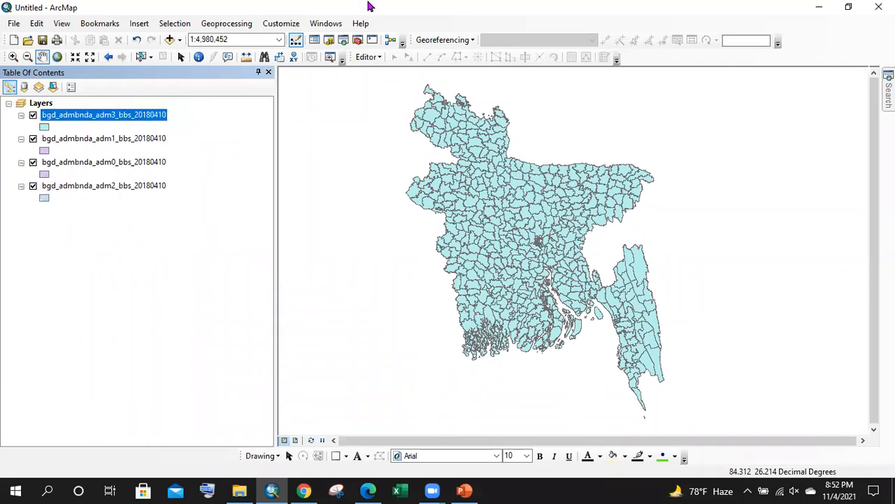
- Select the Bandarban_upazila01 files from .cpg to .shx in File Explorer and add them to the ArcMap layer list
{"action": "left_click", "coordinate": [239, 489]}
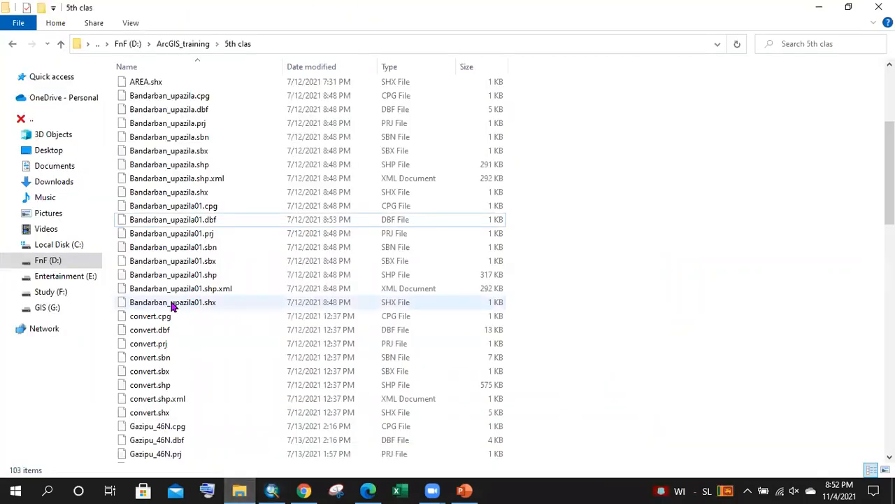
{"action": "left_click", "coordinate": [204, 206]}
{"action": "left_click", "coordinate": [215, 302], "text": "shift"}
{"action": "left_click_drag", "start_coordinate": [208, 238], "coordinate": [116, 267]}
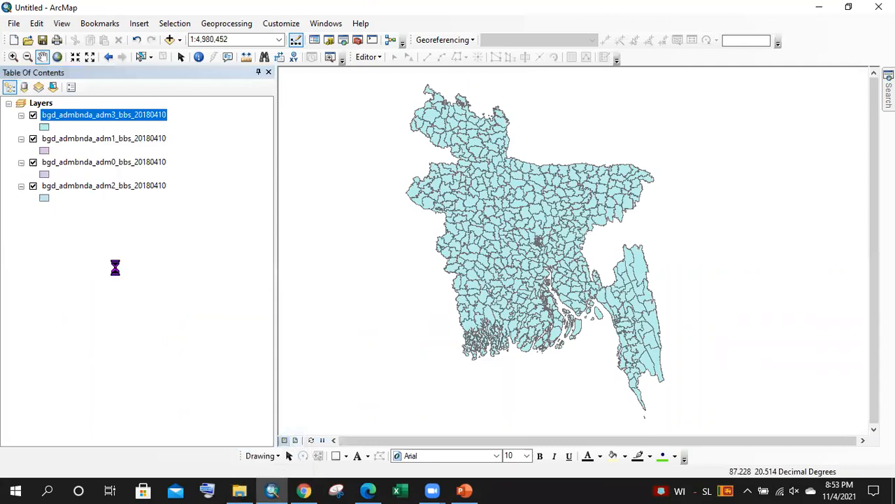
- List the layers by source and examine the paths of the geodatabase and of the Bandarban_upazila01 folder
{"action": "left_click", "coordinate": [24, 86]}
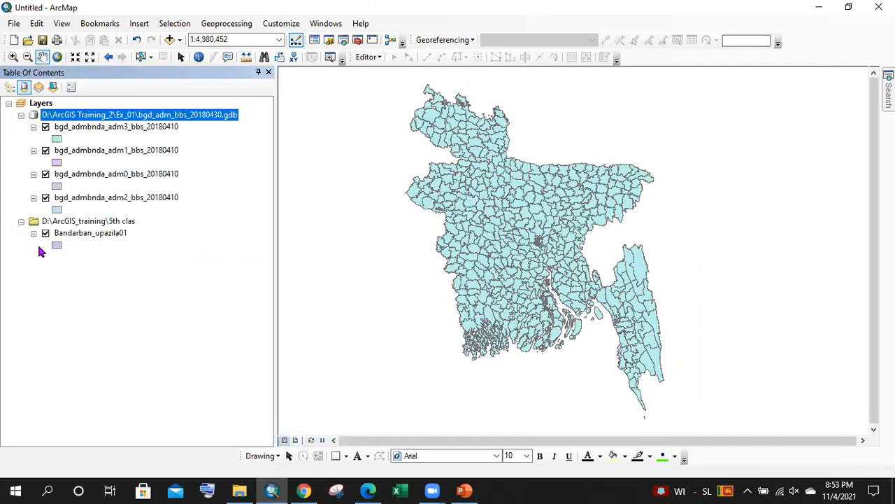
{"action": "left_click", "coordinate": [129, 222]}
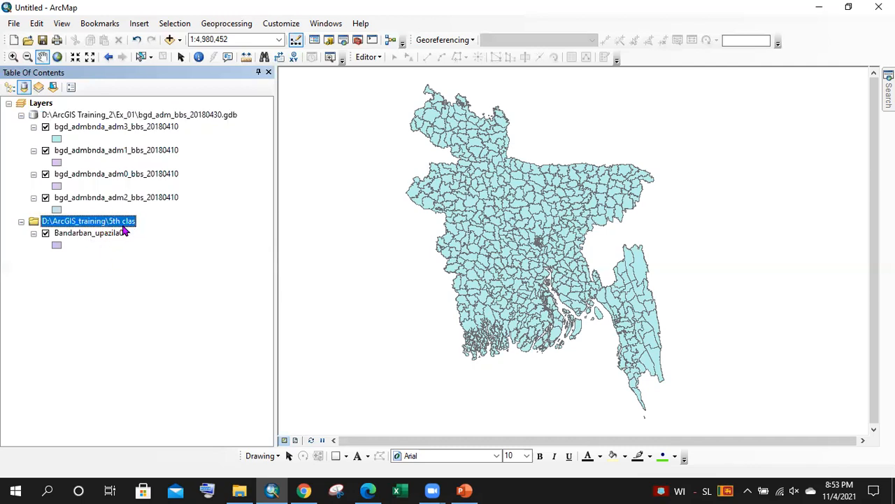
{"action": "left_click", "coordinate": [133, 116]}
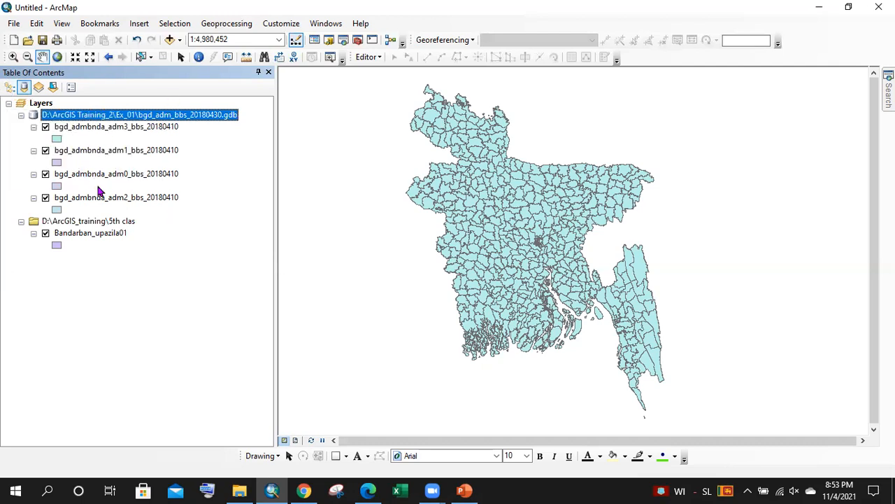
- Try to reorder the Bandarban_upazila01 and adm3 layers while they are listed by source, and return to drawing order
{"action": "left_click", "coordinate": [99, 232]}
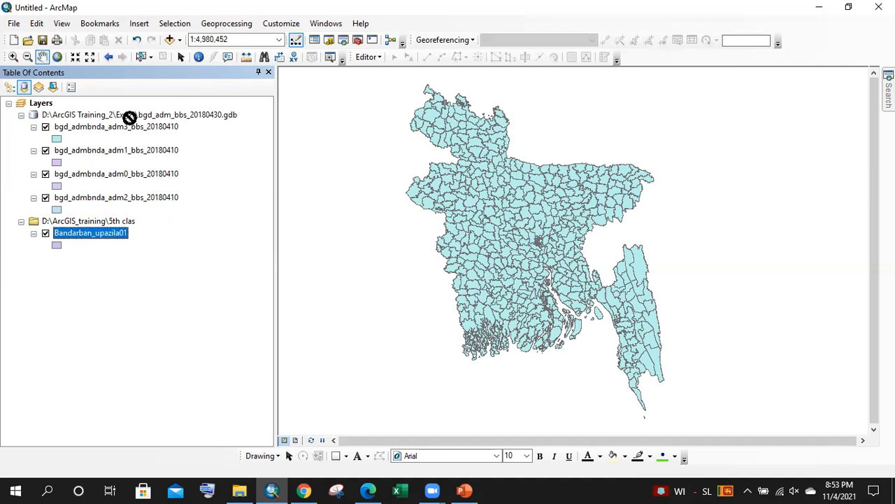
{"action": "left_click", "coordinate": [131, 126]}
{"action": "left_click", "coordinate": [126, 200]}
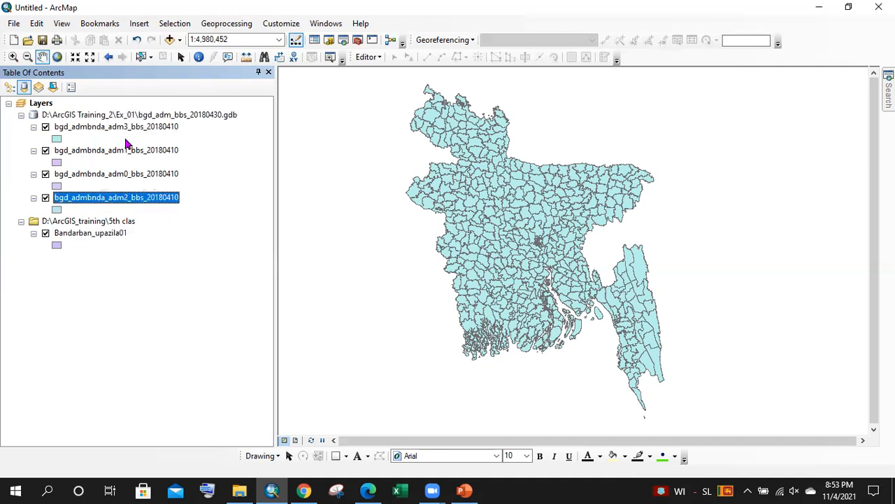
{"action": "left_click", "coordinate": [109, 129]}
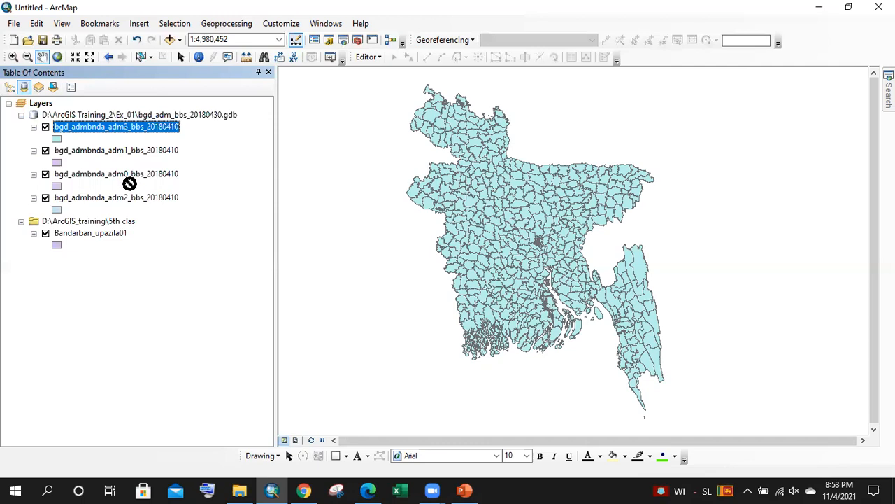
{"action": "left_click", "coordinate": [133, 199]}
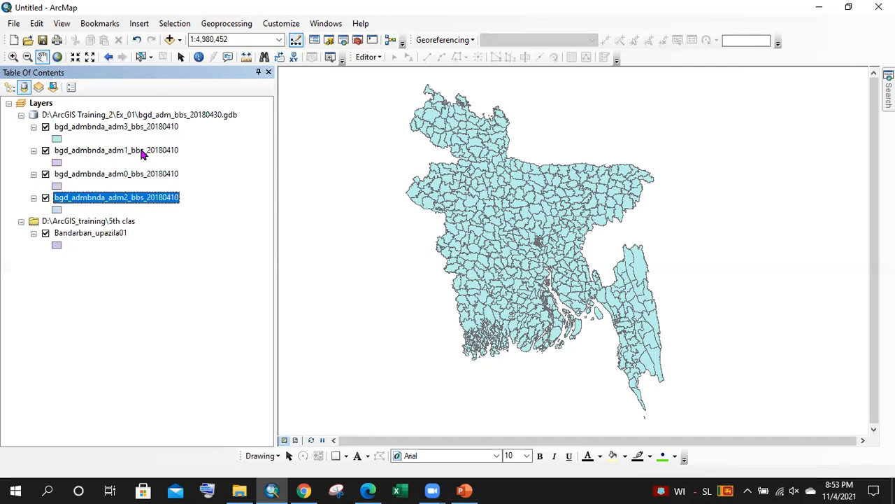
{"action": "left_click", "coordinate": [10, 88]}
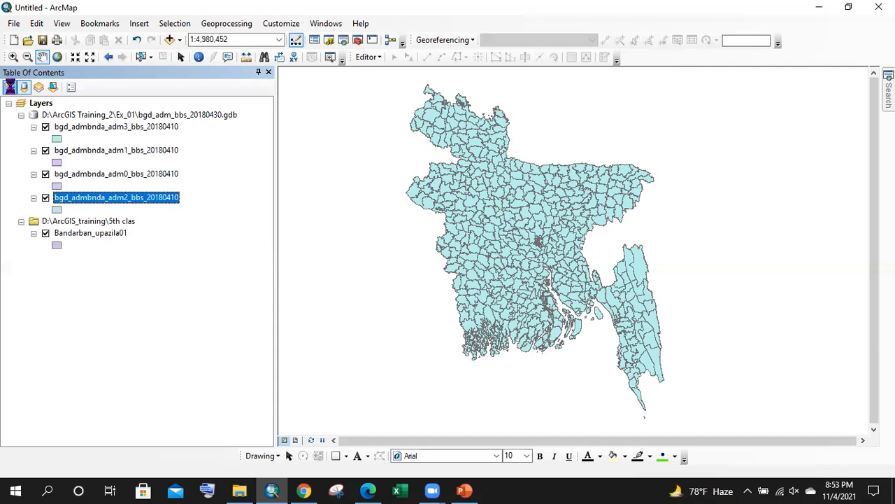
{"action": "mouse_move", "coordinate": [87, 217]}
{"action": "left_mouse_down"}
{"action": "mouse_move", "coordinate": [89, 114]}
{"action": "mouse_move", "coordinate": [88, 233]}
{"action": "left_mouse_up"}
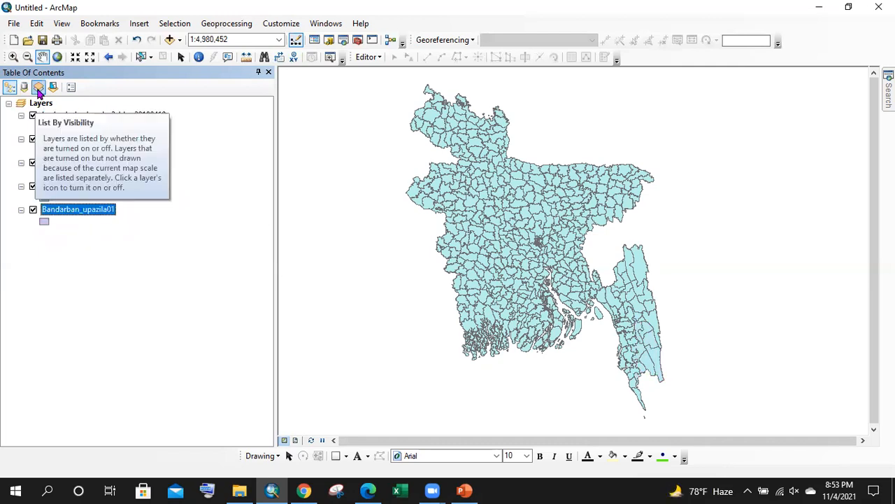
- List the layers by visibility, turn off the adm3 and adm1 layers, and collapse the Not Visible group
{"action": "left_click", "coordinate": [38, 88]}
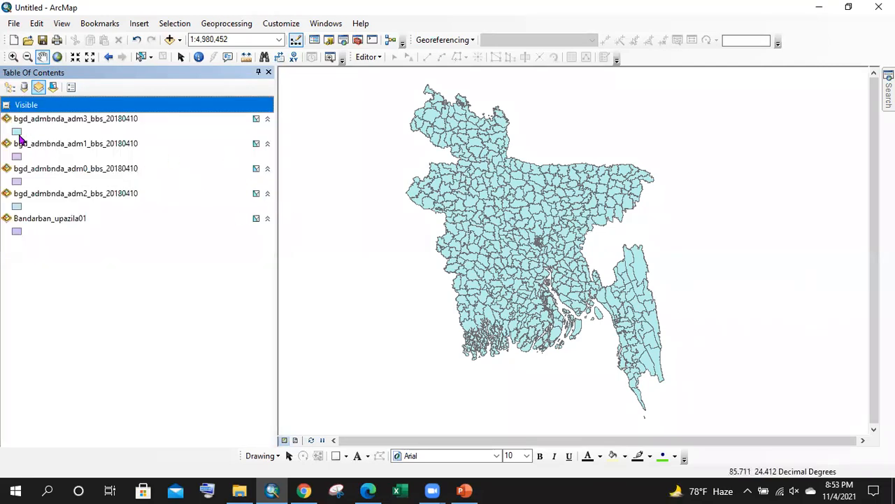
{"action": "left_click", "coordinate": [8, 118]}
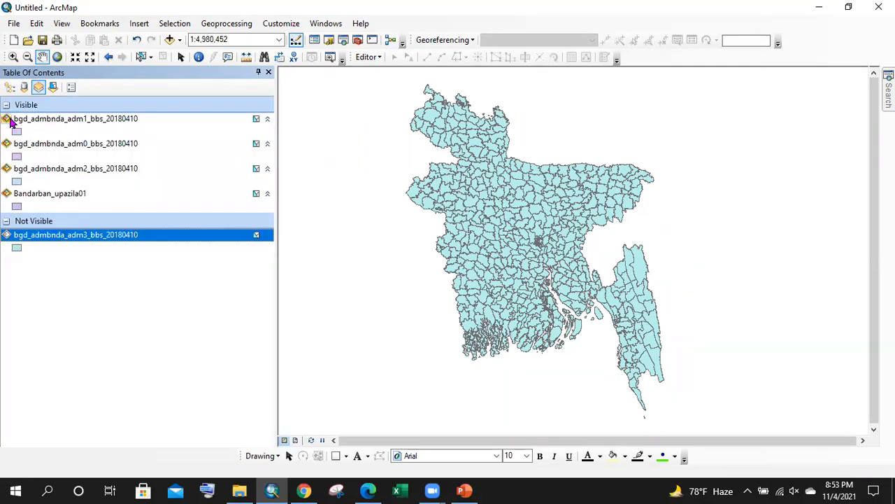
{"action": "left_click", "coordinate": [13, 148]}
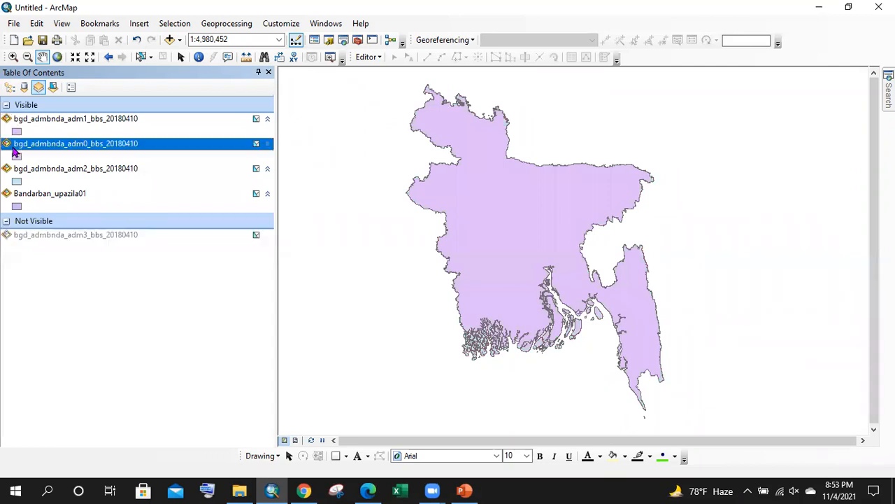
{"action": "left_click", "coordinate": [17, 123]}
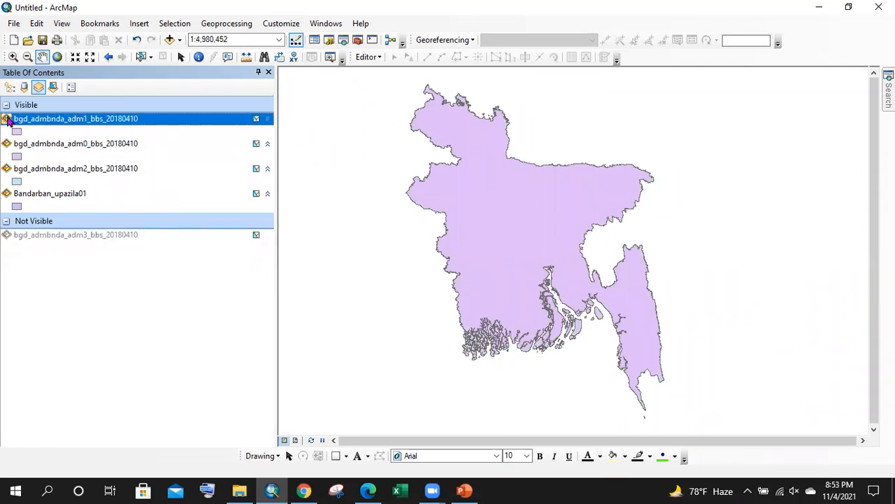
{"action": "left_click", "coordinate": [7, 120]}
{"action": "left_click", "coordinate": [6, 105]}
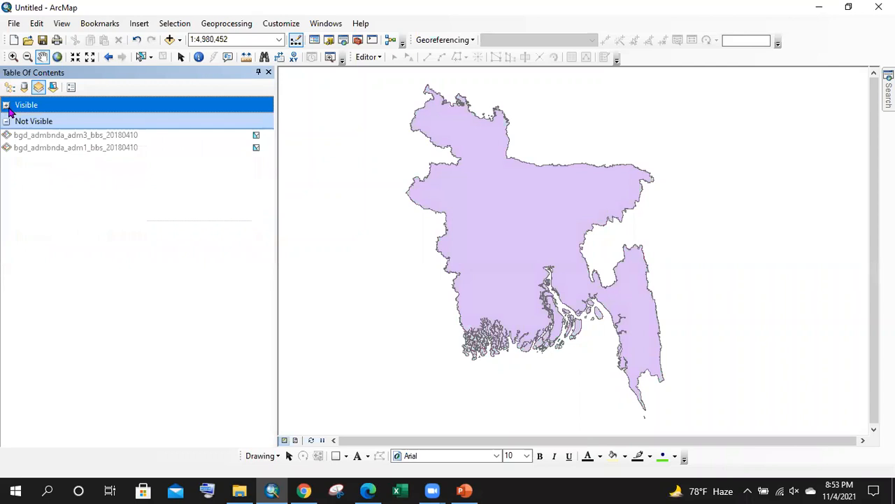
{"action": "left_click", "coordinate": [7, 106]}
{"action": "left_click", "coordinate": [10, 195]}
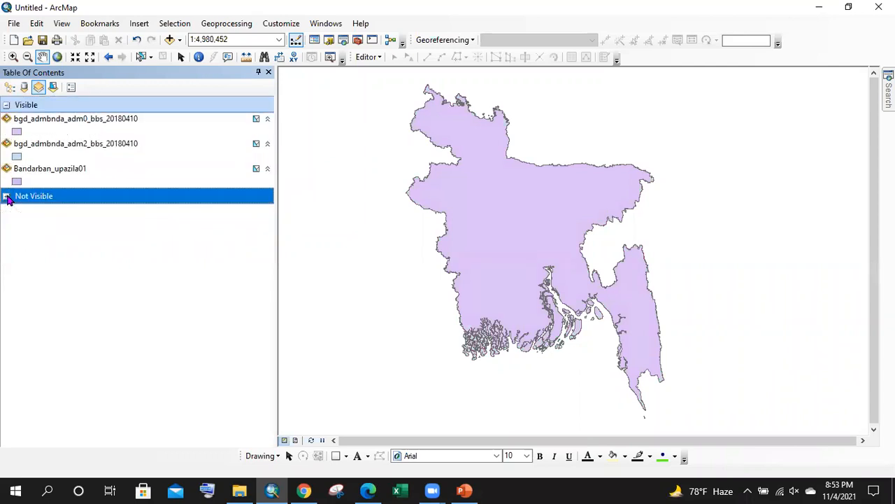
- Return to the drawing order listing and turn the adm3 and adm1 layers back on
{"action": "left_click", "coordinate": [10, 86]}
{"action": "left_click", "coordinate": [33, 115]}
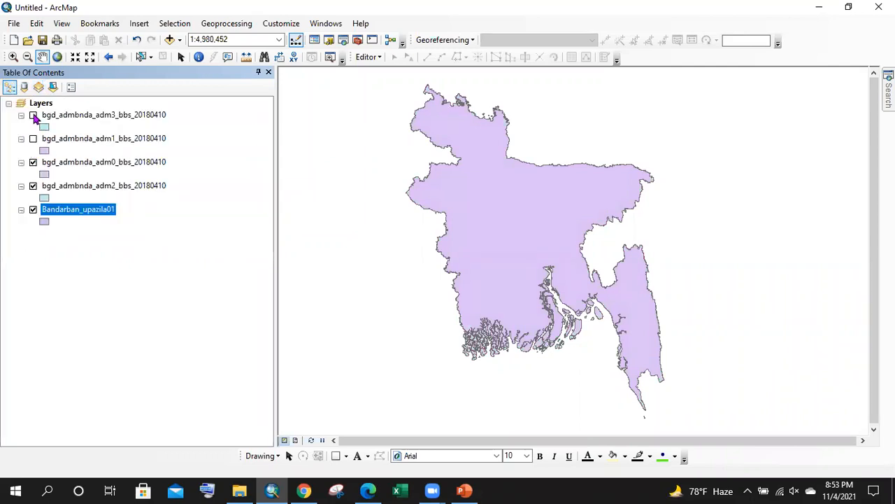
{"action": "left_click", "coordinate": [33, 138]}
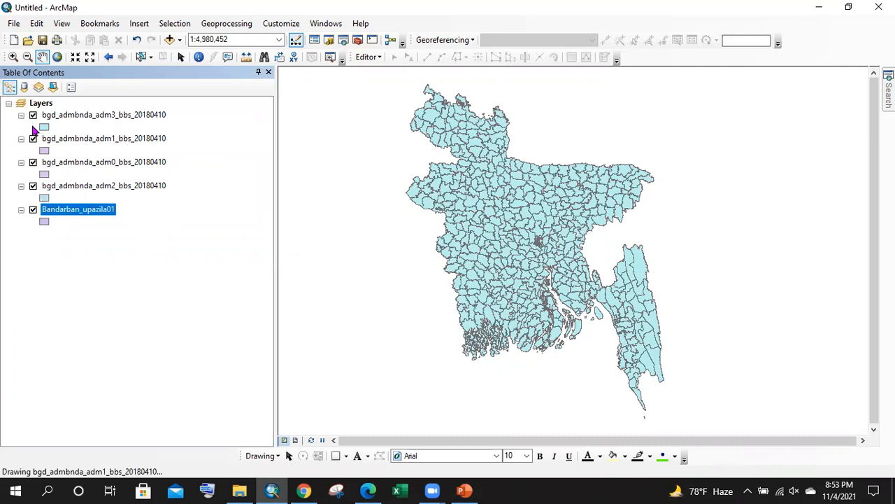
- Turn off only the bgd_admbnda_adm3 layer from the visibility listing and return to drawing order
{"action": "left_click", "coordinate": [38, 87]}
{"action": "left_click", "coordinate": [25, 121]}
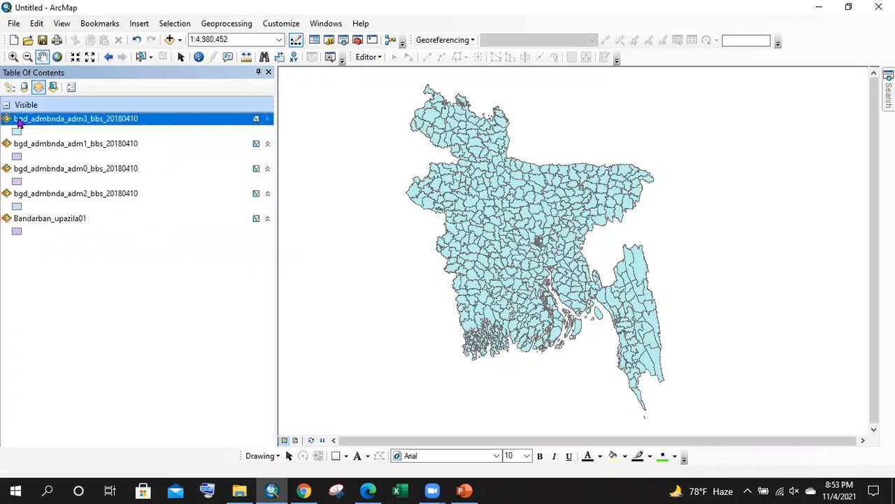
{"action": "left_click", "coordinate": [7, 119]}
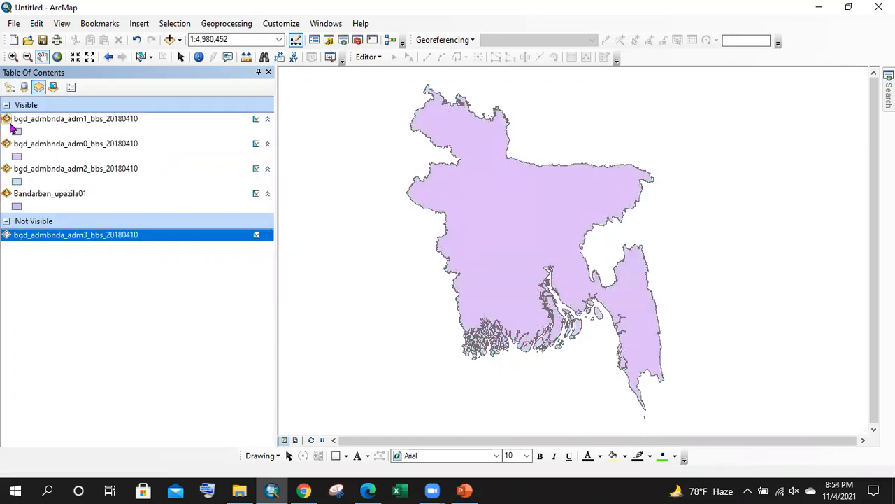
{"action": "left_click", "coordinate": [10, 87]}
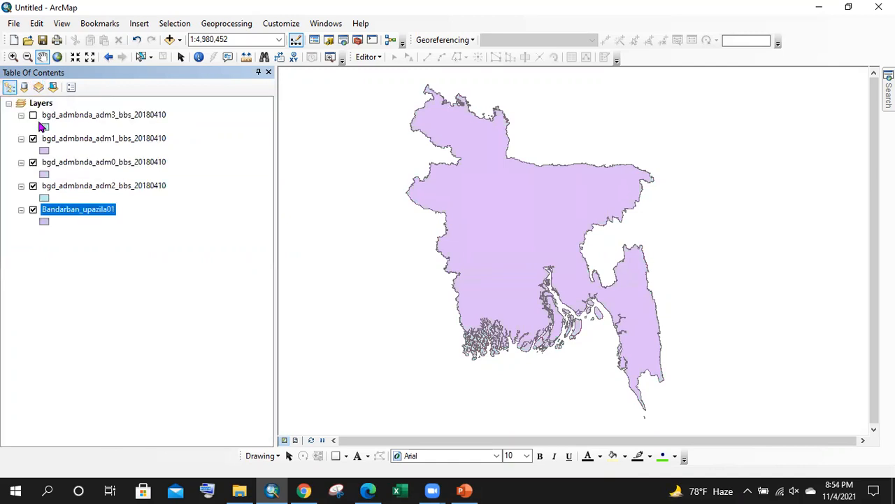
- View the layers listed by visibility and by selection, returning to drawing order after each
{"action": "left_click", "coordinate": [38, 87]}
{"action": "left_click", "coordinate": [10, 88]}
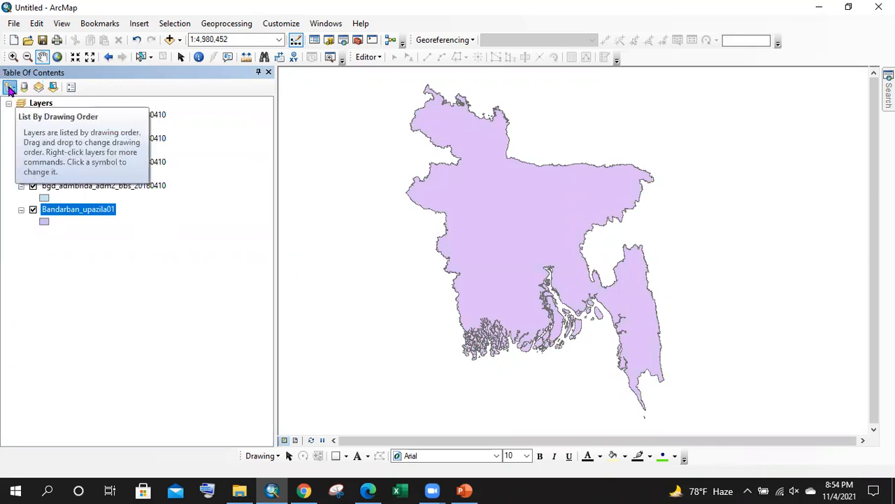
{"action": "left_click", "coordinate": [55, 87]}
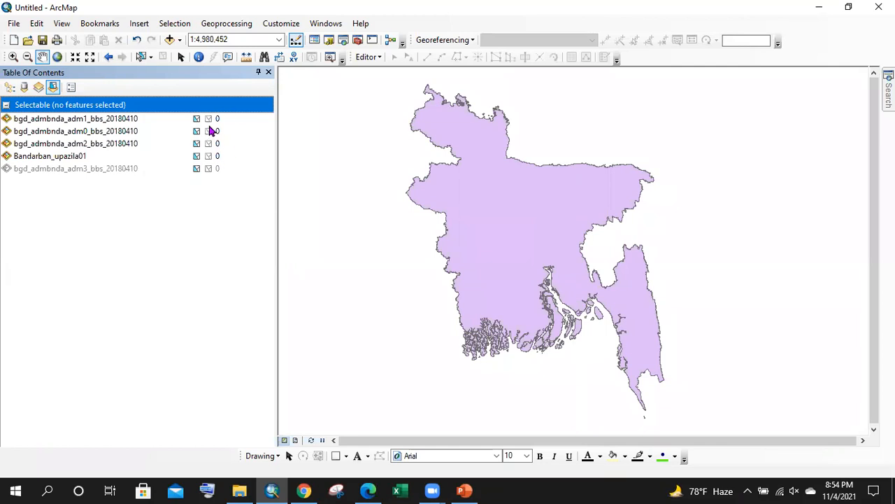
{"action": "left_click", "coordinate": [10, 87]}
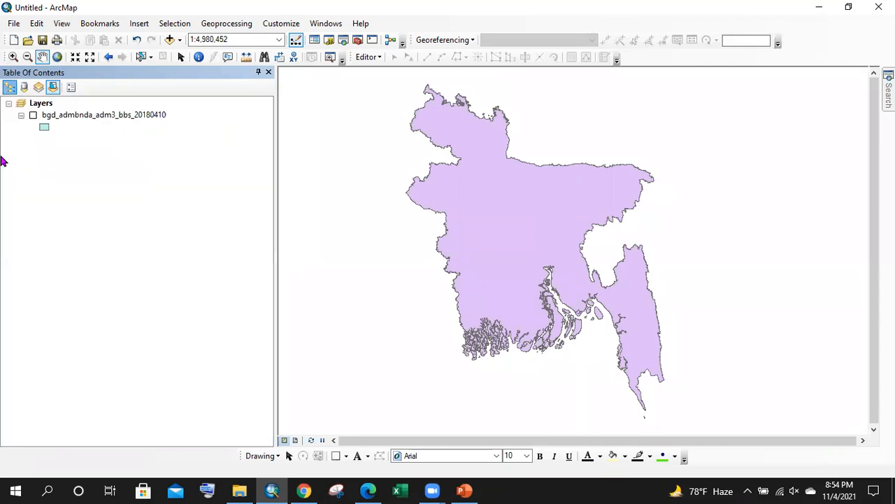
- Switch to Ex_01.pdf in Edge and examine the ArcToolbox instruction under Create a new layer on page 6
{"action": "left_click", "coordinate": [367, 489]}
{"action": "scroll", "coordinate": [266, 175], "scroll_direction": "down", "scroll_amount": 2}
{"action": "scroll", "coordinate": [316, 175], "scroll_direction": "up", "scroll_amount": 5}
{"action": "scroll", "coordinate": [336, 175], "scroll_direction": "down", "scroll_amount": 8}
{"action": "scroll", "coordinate": [295, 183], "scroll_direction": "down", "scroll_amount": 1}
{"action": "scroll", "coordinate": [295, 183], "scroll_direction": "up", "scroll_amount": 2}
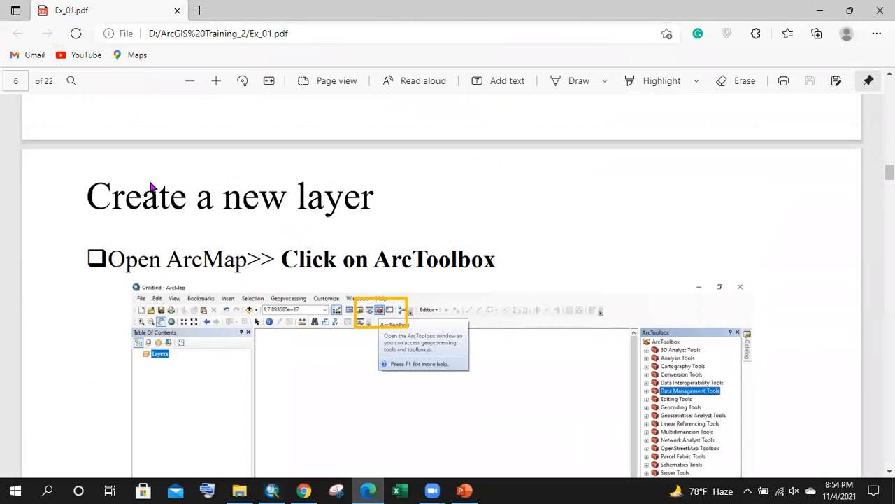
{"action": "left_click_drag", "start_coordinate": [101, 199], "coordinate": [406, 204]}
{"action": "left_click", "coordinate": [451, 229]}
{"action": "scroll", "coordinate": [413, 252], "scroll_direction": "down", "scroll_amount": 1}
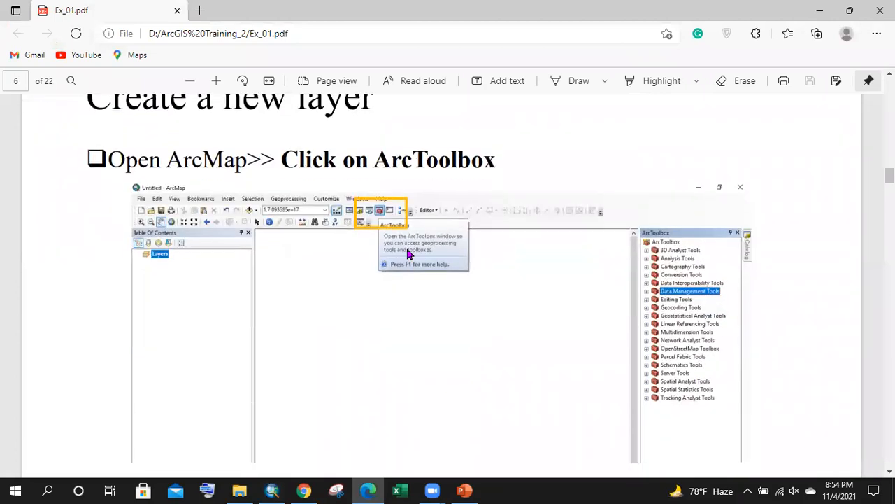
{"action": "scroll", "coordinate": [396, 286], "scroll_direction": "down", "scroll_amount": 2}
{"action": "scroll", "coordinate": [413, 296], "scroll_direction": "up", "scroll_amount": 2}
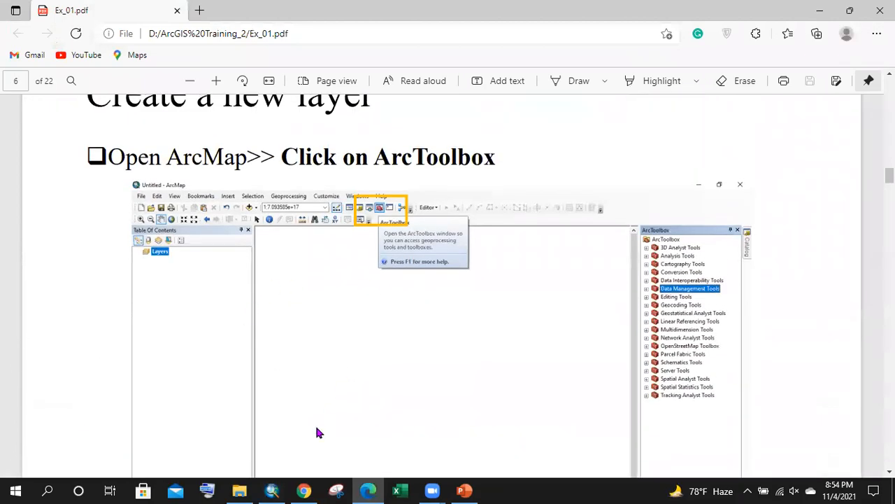
- Examine the instructions on pages 7 and 8 for reaching Feature Class in the data management tools
{"action": "scroll", "coordinate": [309, 328], "scroll_direction": "down", "scroll_amount": 3}
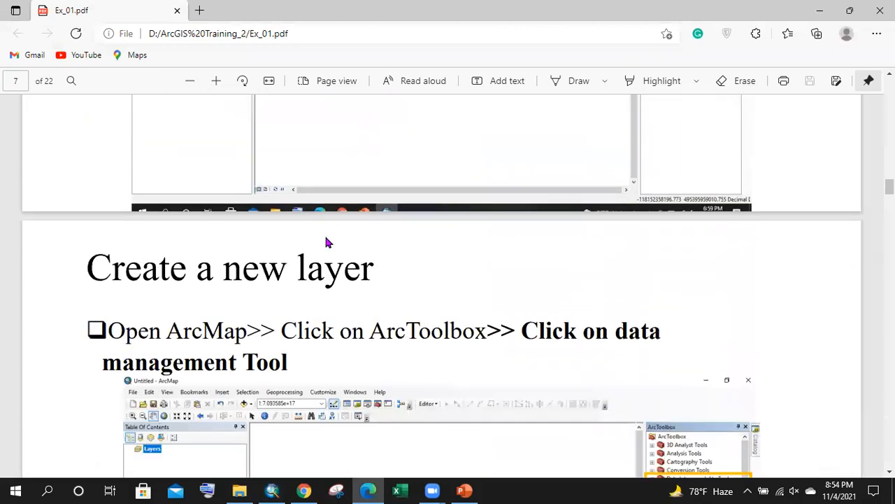
{"action": "scroll", "coordinate": [326, 239], "scroll_direction": "down", "scroll_amount": 2}
{"action": "scroll", "coordinate": [328, 238], "scroll_direction": "up", "scroll_amount": 3}
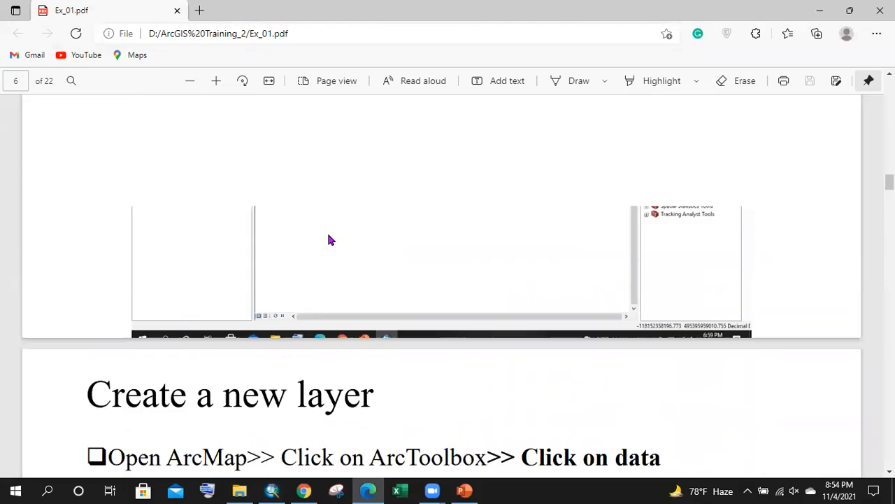
{"action": "scroll", "coordinate": [330, 239], "scroll_direction": "down", "scroll_amount": 8}
{"action": "scroll", "coordinate": [330, 239], "scroll_direction": "up", "scroll_amount": 8}
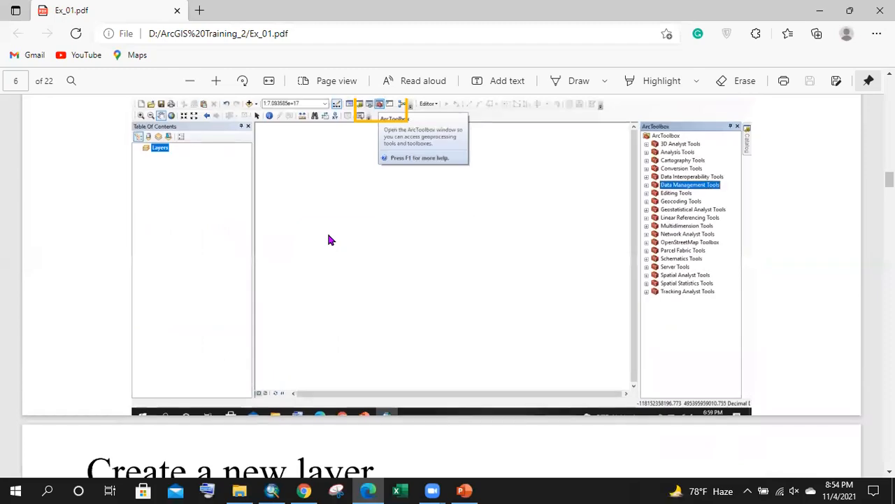
{"action": "scroll", "coordinate": [330, 239], "scroll_direction": "down", "scroll_amount": 3}
{"action": "scroll", "coordinate": [430, 279], "scroll_direction": "down", "scroll_amount": 6}
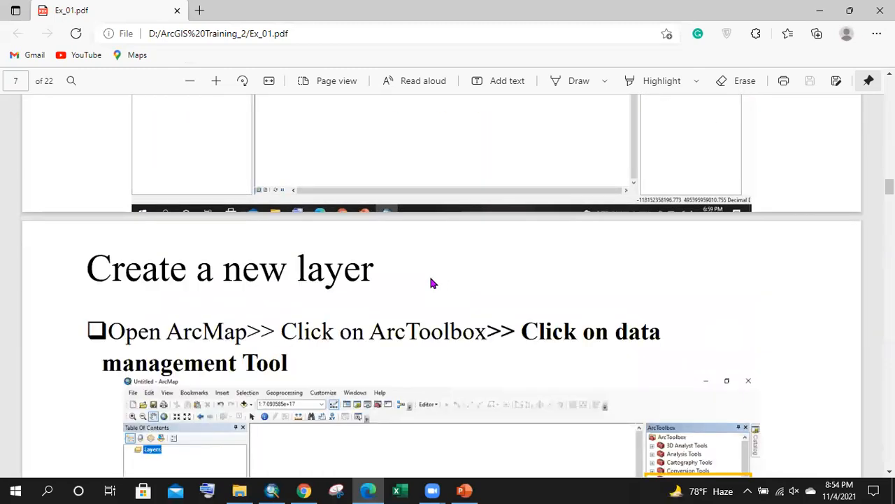
{"action": "scroll", "coordinate": [419, 278], "scroll_direction": "down", "scroll_amount": 4}
{"action": "scroll", "coordinate": [420, 278], "scroll_direction": "up", "scroll_amount": 4}
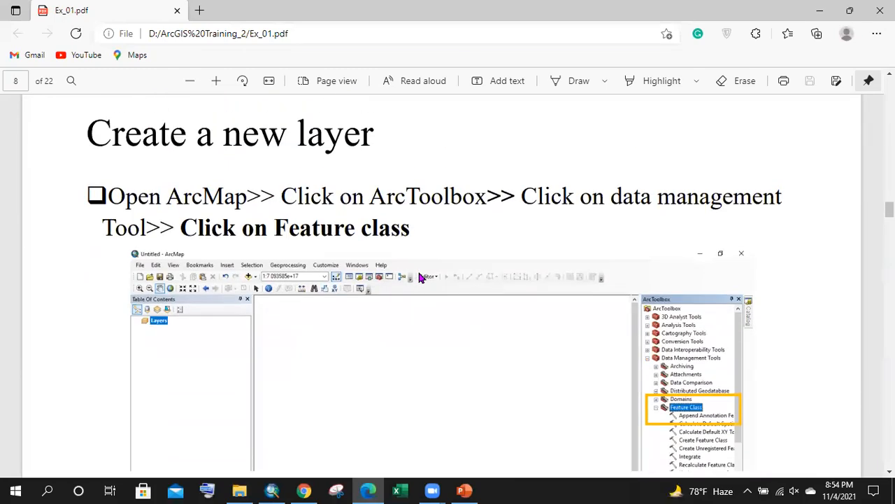
- Read through the Create Feature Class settings from page 9 and on to Working with editing tools on page 11
{"action": "scroll", "coordinate": [420, 278], "scroll_direction": "down", "scroll_amount": 5}
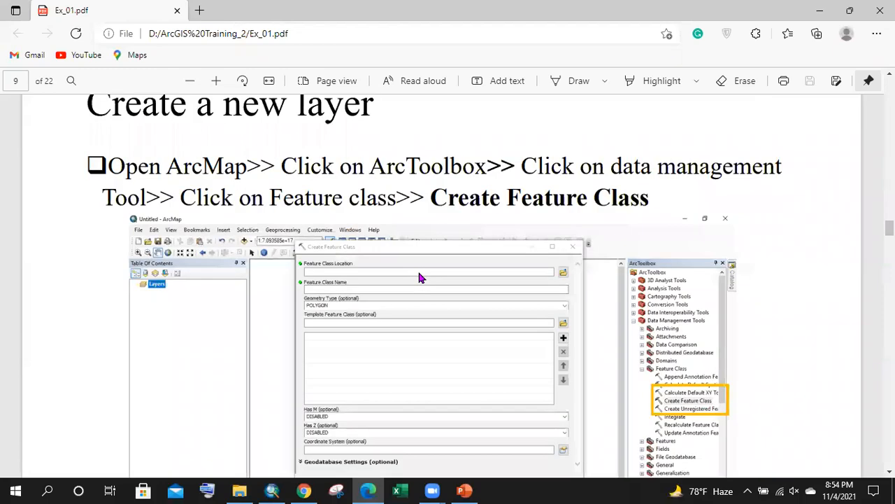
{"action": "scroll", "coordinate": [420, 278], "scroll_direction": "down", "scroll_amount": 2}
{"action": "scroll", "coordinate": [419, 278], "scroll_direction": "up", "scroll_amount": 4}
{"action": "scroll", "coordinate": [420, 278], "scroll_direction": "up", "scroll_amount": 2}
{"action": "scroll", "coordinate": [420, 278], "scroll_direction": "down", "scroll_amount": 6}
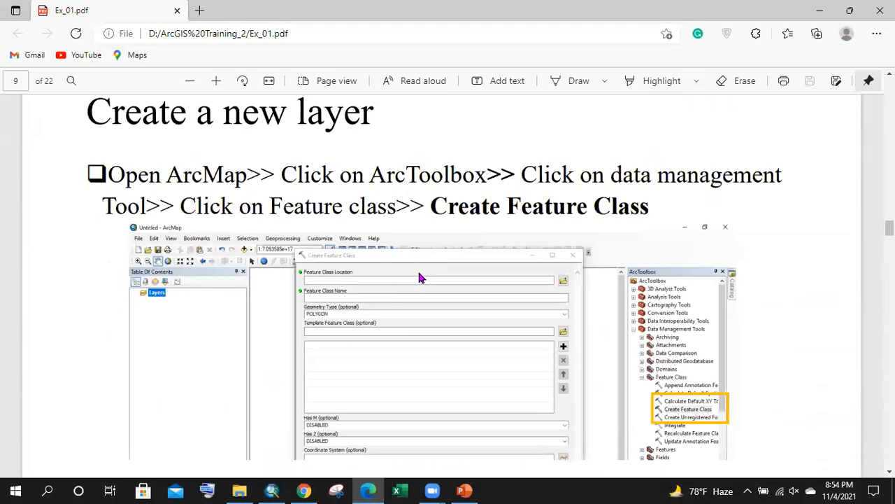
{"action": "scroll", "coordinate": [418, 278], "scroll_direction": "down", "scroll_amount": 5}
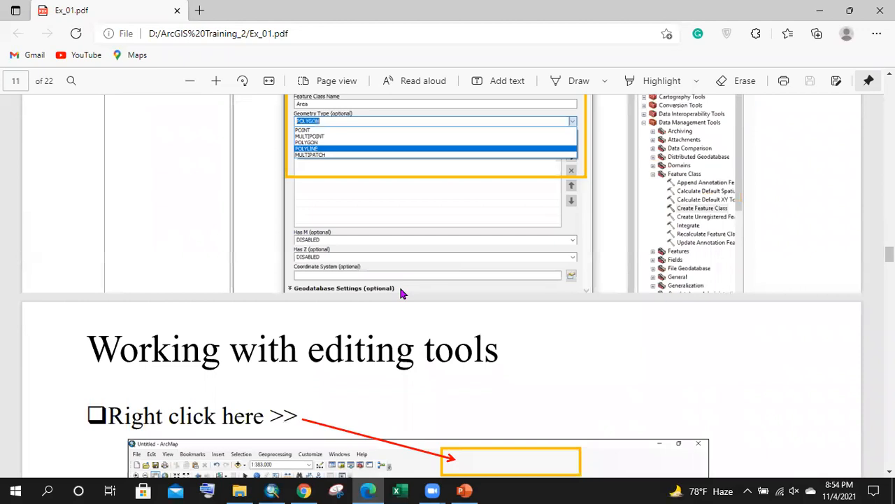
{"action": "scroll", "coordinate": [399, 290], "scroll_direction": "down", "scroll_amount": 2}
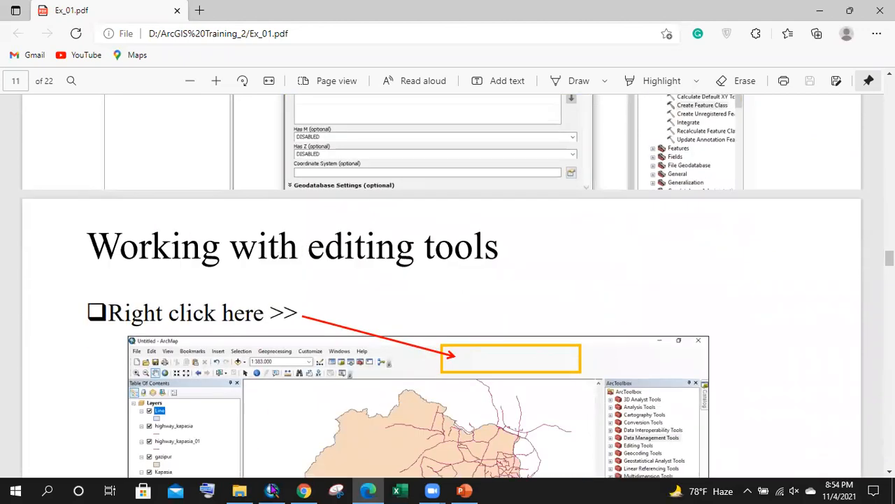
- Switch to ArcMap and show only the bgd_admbnda_adm3_bbs_20180410 layer, hiding the adm0, adm1, adm2 and Bandarban_upazila01 layers
{"action": "key", "text": "alt+Tab"}
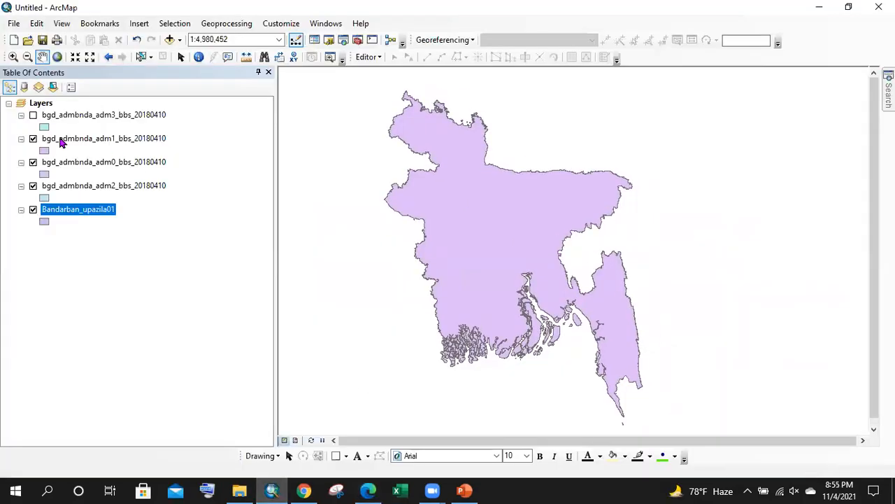
{"action": "left_click", "coordinate": [33, 162]}
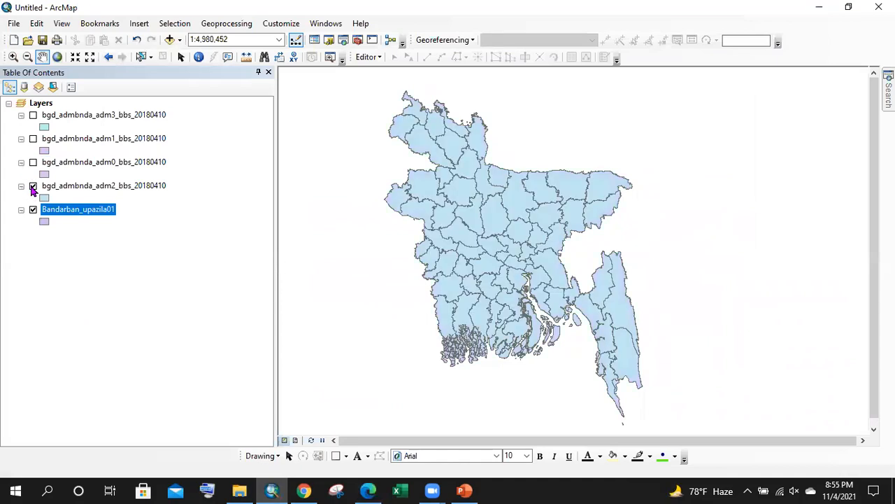
{"action": "left_click", "coordinate": [33, 186]}
{"action": "left_click", "coordinate": [33, 209]}
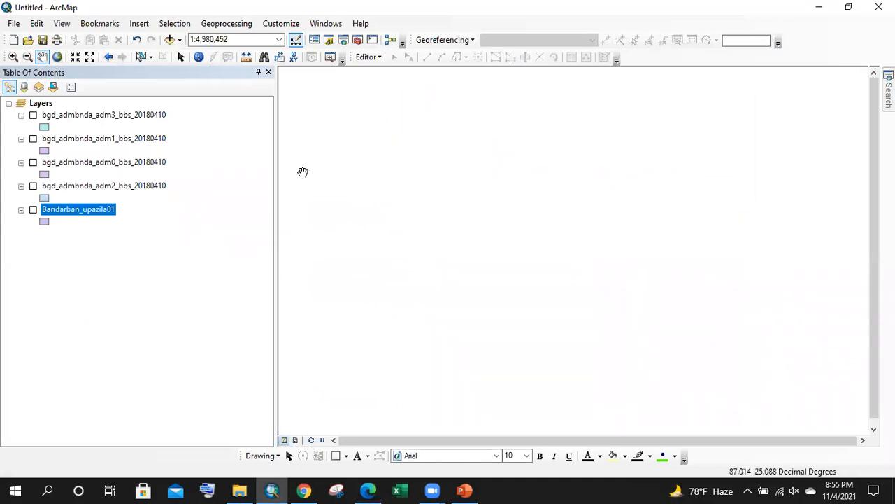
{"action": "left_click", "coordinate": [33, 116]}
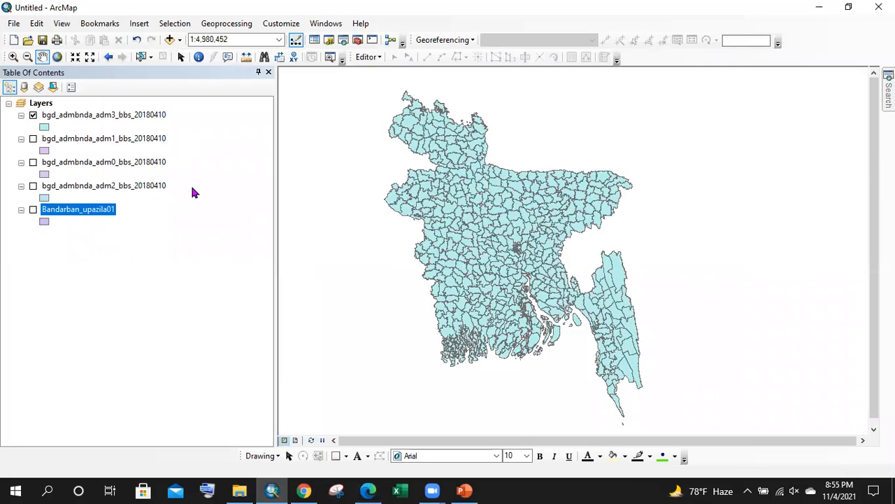
- Examine the adm3 boundaries of Bangladesh up close in the northwest and across the whole country
{"action": "left_click_drag", "start_coordinate": [475, 276], "coordinate": [476, 234]}
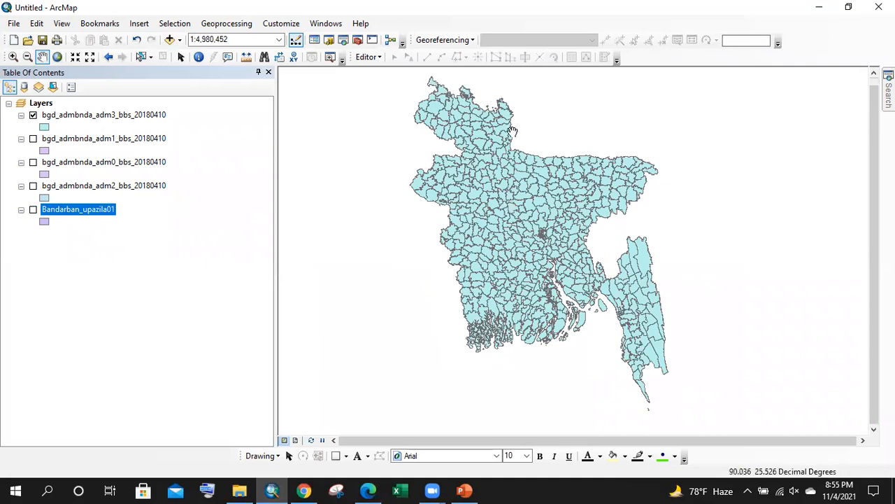
{"action": "scroll", "coordinate": [472, 123], "scroll_direction": "down", "scroll_amount": 3}
{"action": "scroll", "coordinate": [419, 119], "scroll_direction": "down", "scroll_amount": 3}
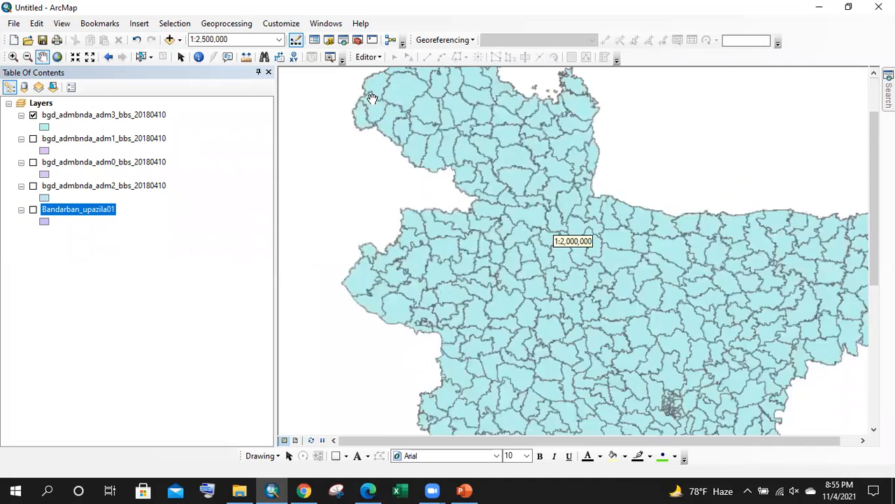
{"action": "scroll", "coordinate": [341, 104], "scroll_direction": "down", "scroll_amount": 1}
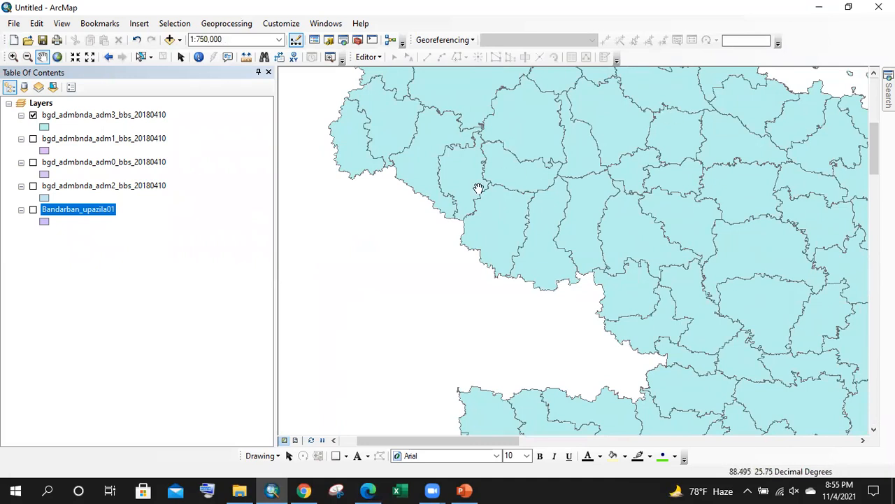
{"action": "scroll", "coordinate": [423, 192], "scroll_direction": "up", "scroll_amount": 2}
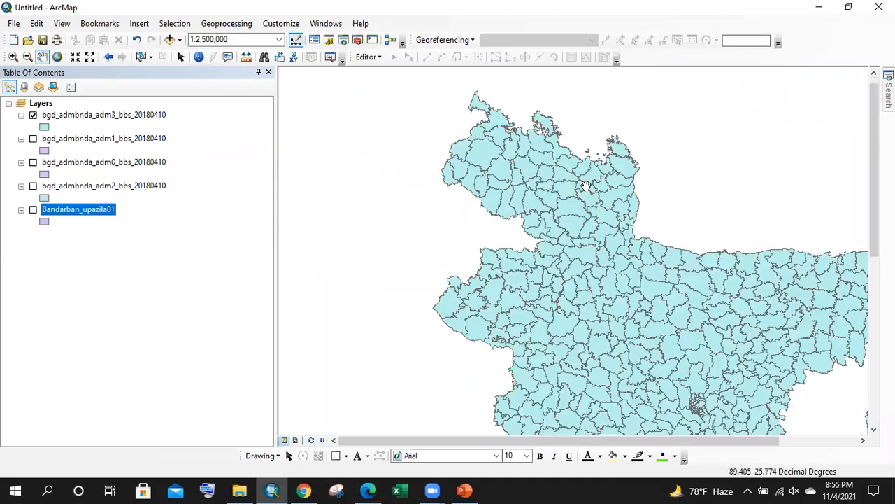
{"action": "left_click_drag", "start_coordinate": [584, 186], "coordinate": [569, 141]}
{"action": "scroll", "coordinate": [532, 234], "scroll_direction": "up", "scroll_amount": 1}
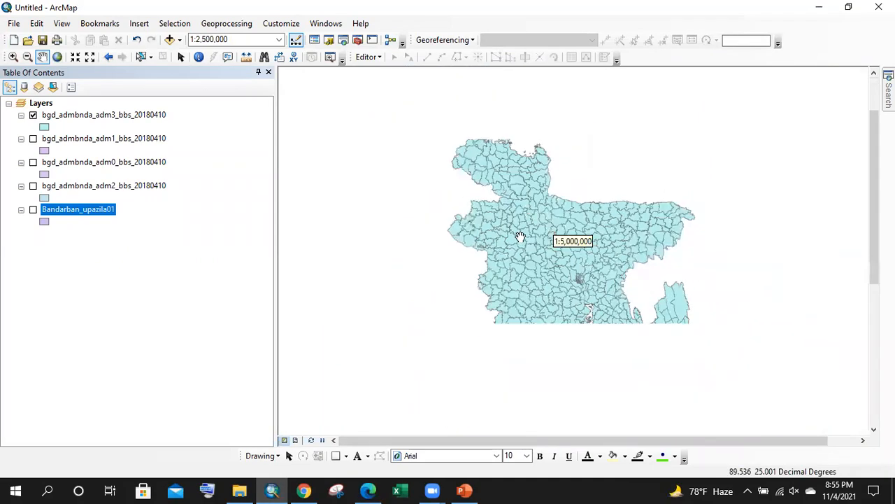
{"action": "left_click_drag", "start_coordinate": [604, 304], "coordinate": [572, 261]}
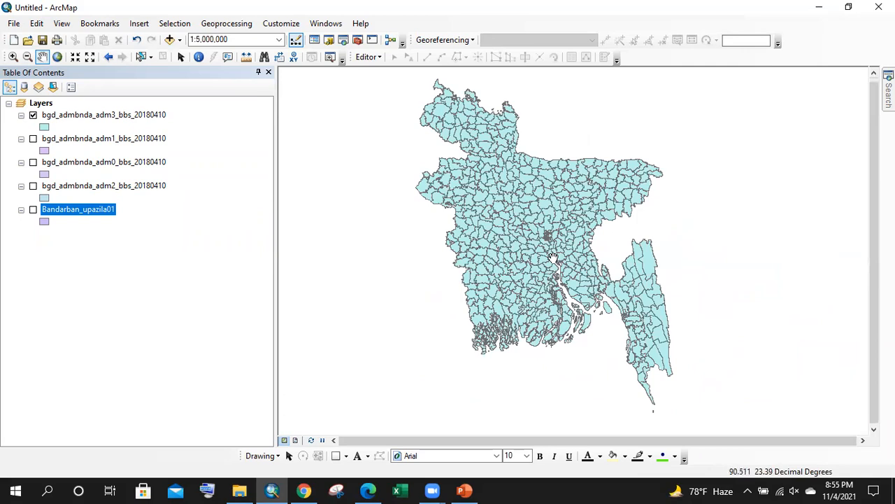
{"action": "left_click_drag", "start_coordinate": [517, 204], "coordinate": [491, 203]}
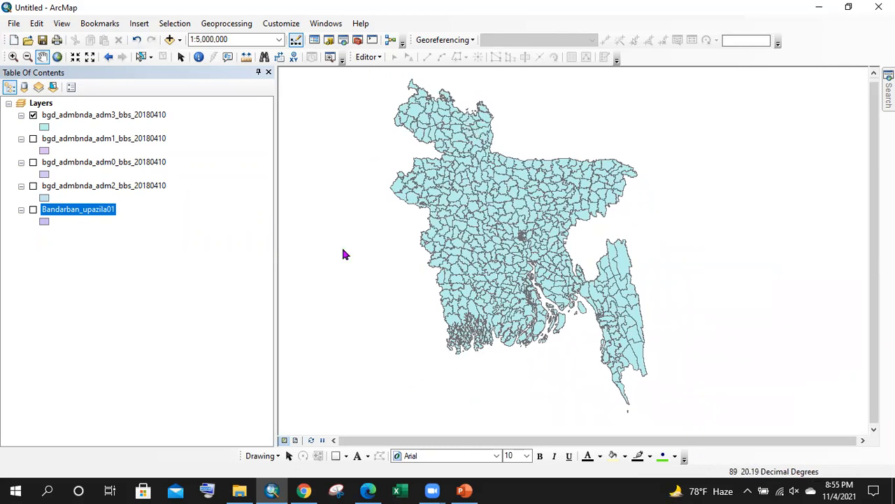
- Switch to Ex_01.pdf in Edge and reread the page 7 instruction on opening the data management tools from ArcToolbox
{"action": "key", "text": "alt+Tab"}
{"action": "scroll", "coordinate": [351, 228], "scroll_direction": "up", "scroll_amount": 5}
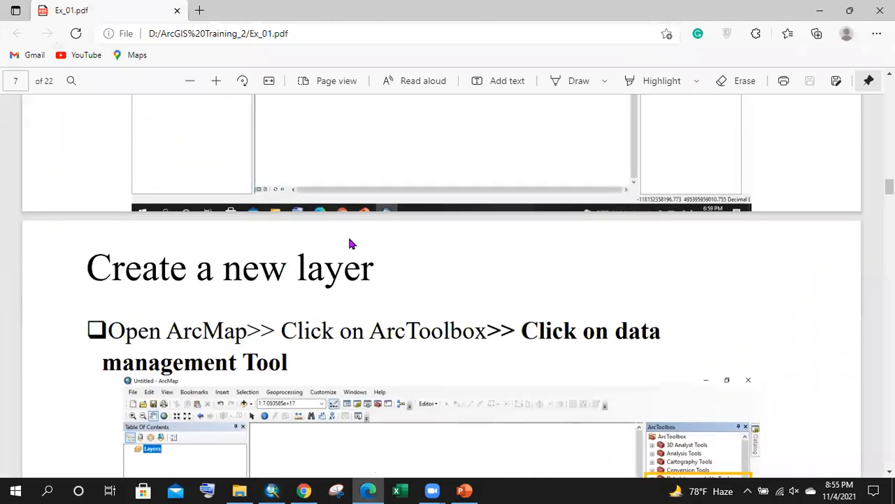
{"action": "scroll", "coordinate": [267, 261], "scroll_direction": "down", "scroll_amount": 3}
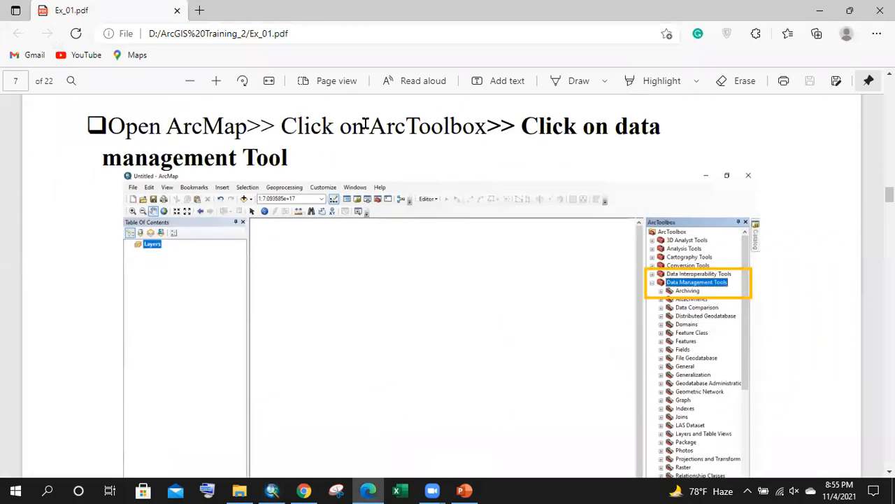
{"action": "left_click_drag", "start_coordinate": [356, 131], "coordinate": [516, 130]}
{"action": "left_click", "coordinate": [627, 126]}
- Review the Create a new layer instruction on page 8, from opening ArcMap through to Feature Class
{"action": "scroll", "coordinate": [246, 154], "scroll_direction": "down", "scroll_amount": 8}
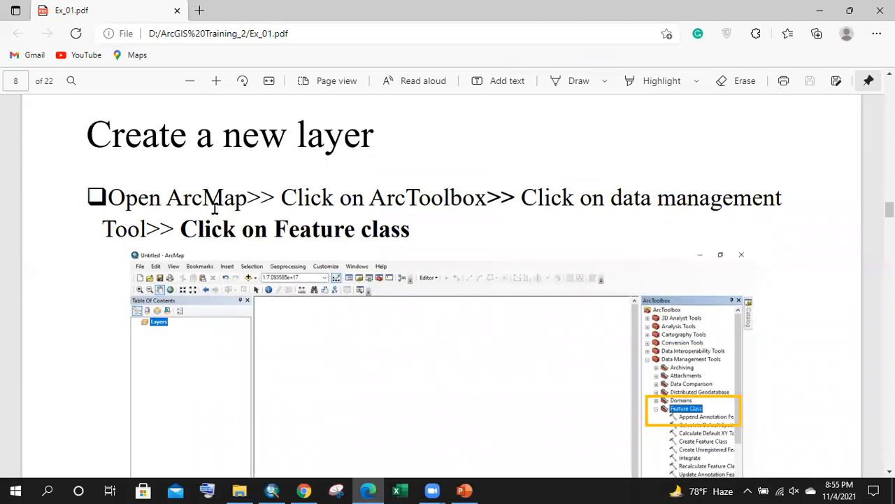
{"action": "scroll", "coordinate": [336, 193], "scroll_direction": "down", "scroll_amount": 5}
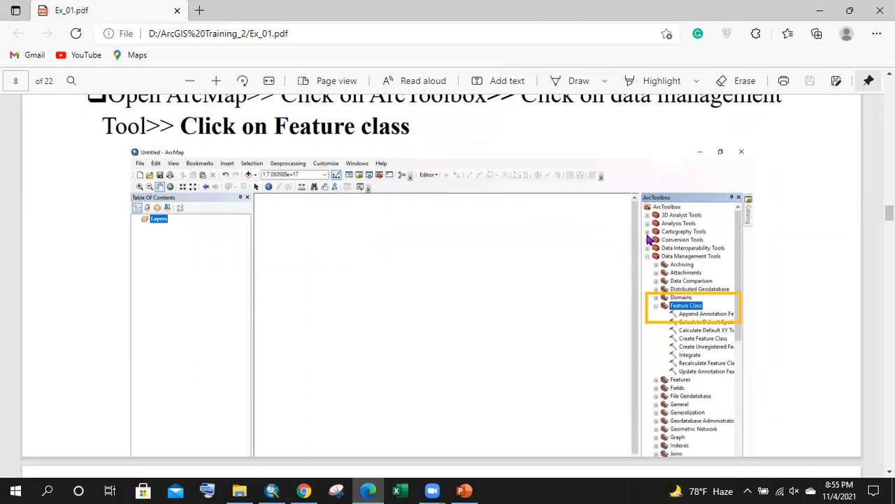
{"action": "scroll", "coordinate": [344, 225], "scroll_direction": "up", "scroll_amount": 5}
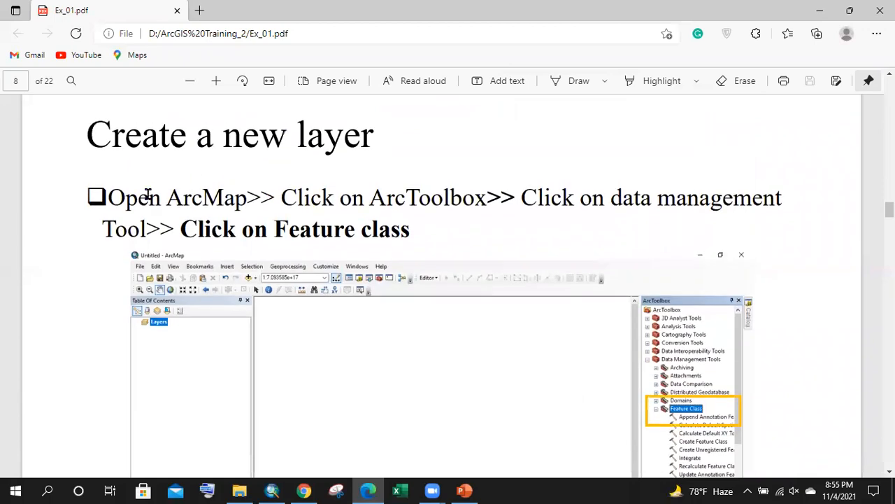
{"action": "left_click_drag", "start_coordinate": [109, 198], "coordinate": [414, 227]}
{"action": "left_click", "coordinate": [428, 240]}
{"action": "triple_click", "coordinate": [338, 229]}
{"action": "left_click", "coordinate": [358, 222]}
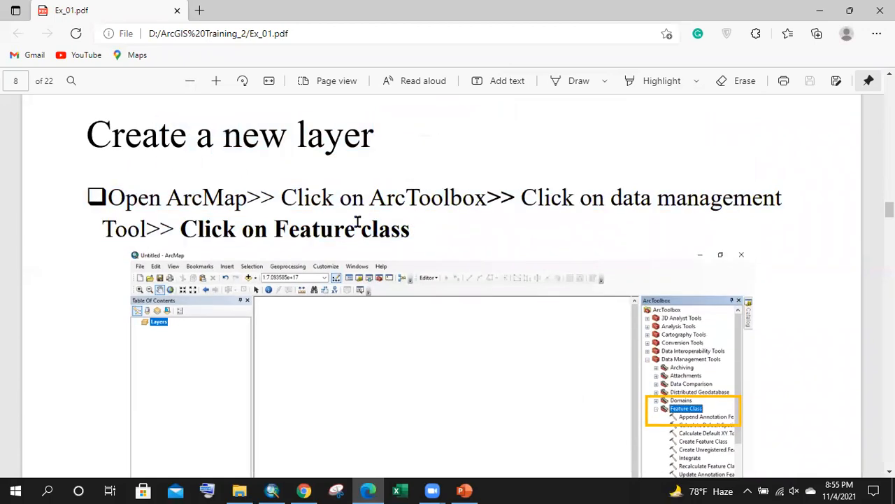
- Switch to ArcMap, open ArcToolbox with Data Management Tools collapsed, and move its window clear of the map
{"action": "left_click", "coordinate": [272, 490]}
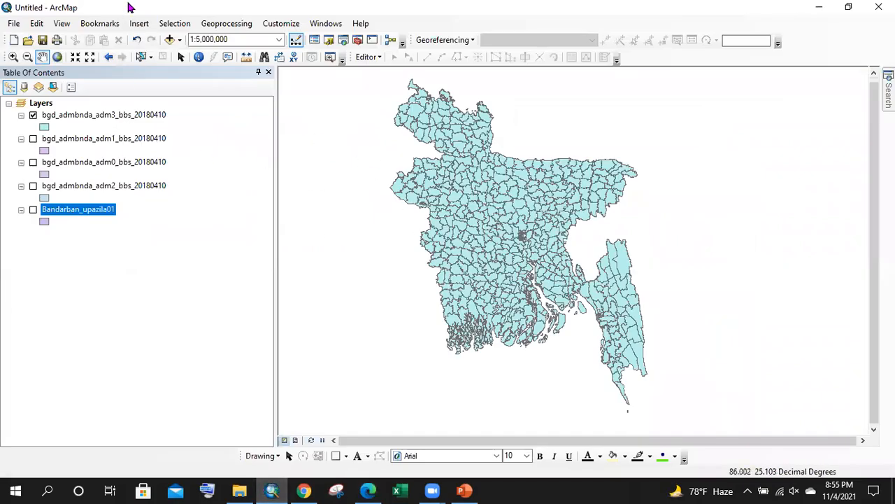
{"action": "left_click", "coordinate": [357, 40]}
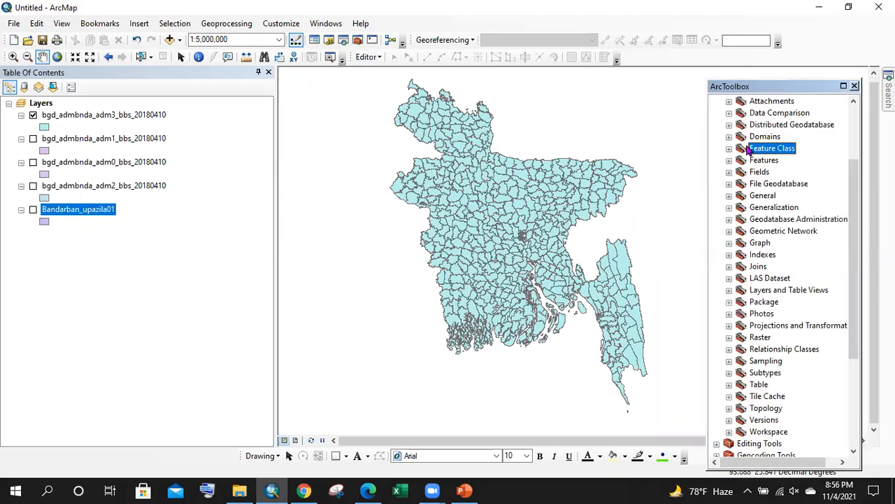
{"action": "double_click", "coordinate": [735, 171]}
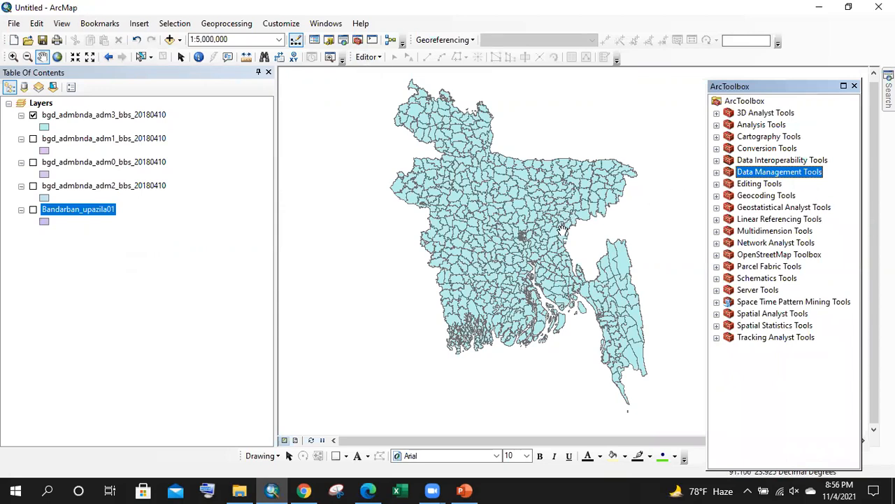
{"action": "left_click_drag", "start_coordinate": [563, 229], "coordinate": [537, 225]}
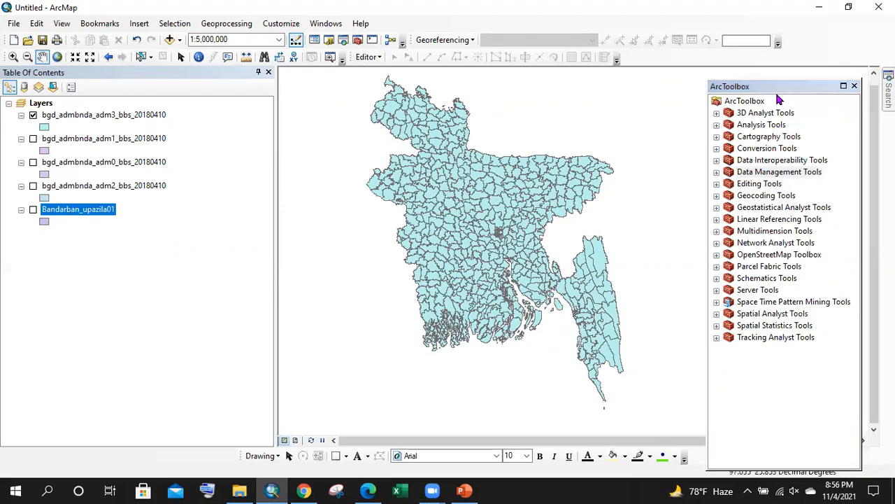
{"action": "left_click_drag", "start_coordinate": [786, 83], "coordinate": [820, 66]}
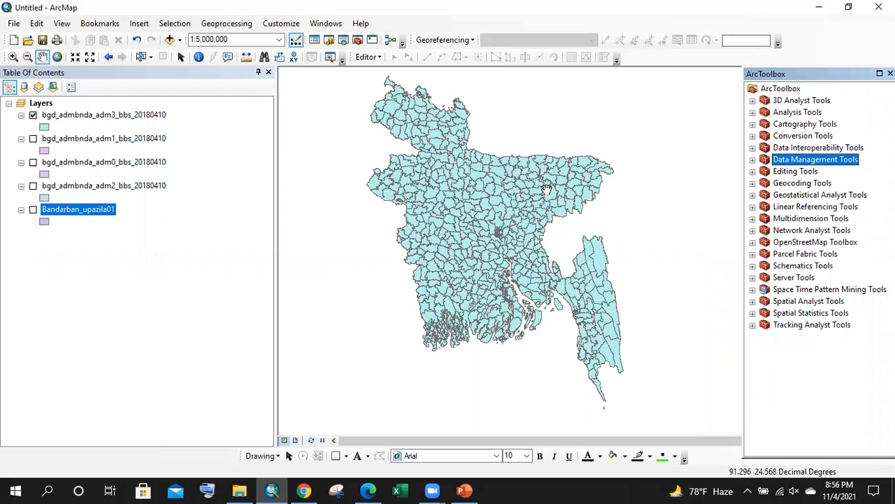
- Select the bgd_admbnda_adm3_bbs_20180410 layer and open Create Feature Class from the Feature Class toolset in Data Management Tools
{"action": "left_click", "coordinate": [186, 187]}
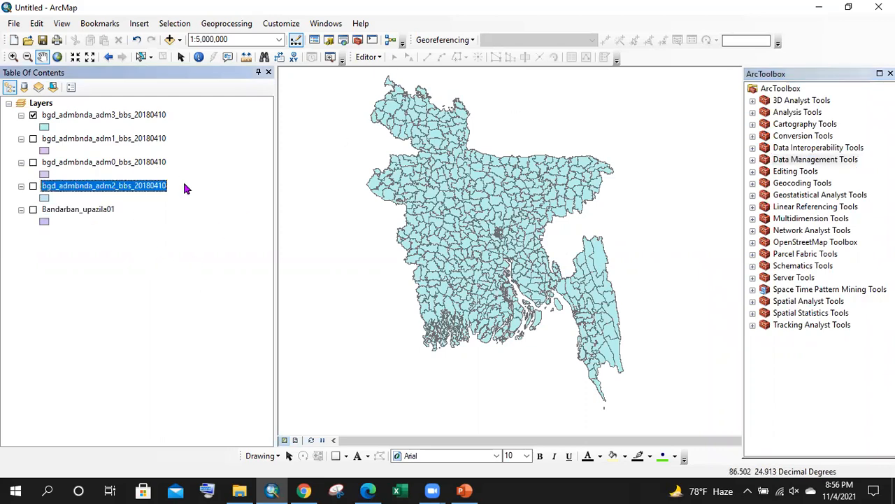
{"action": "left_click", "coordinate": [195, 121]}
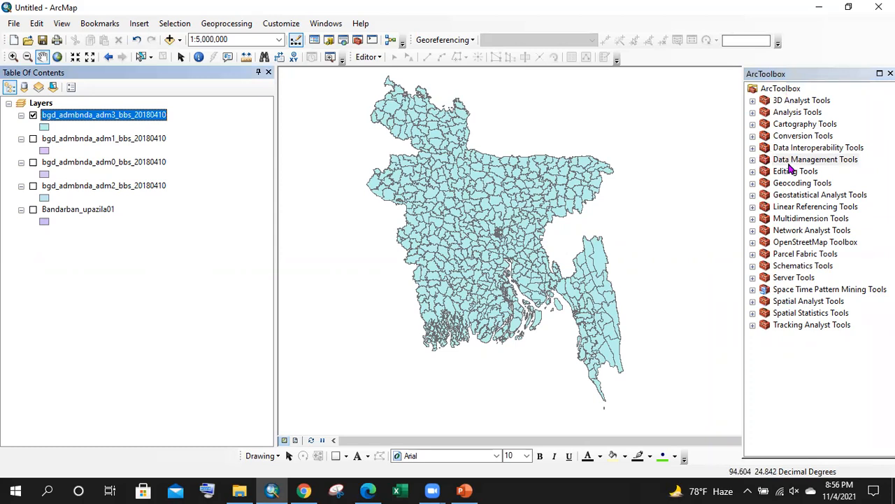
{"action": "left_click", "coordinate": [790, 161]}
{"action": "left_click", "coordinate": [753, 160]}
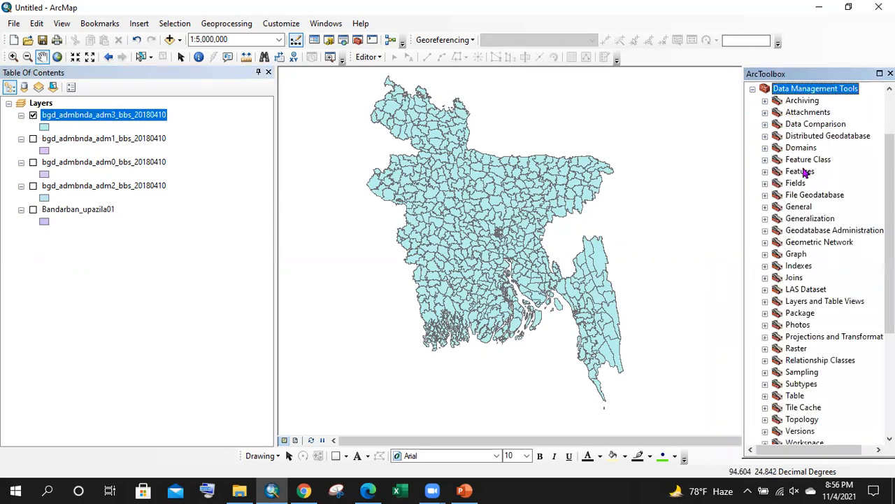
{"action": "left_click", "coordinate": [766, 160]}
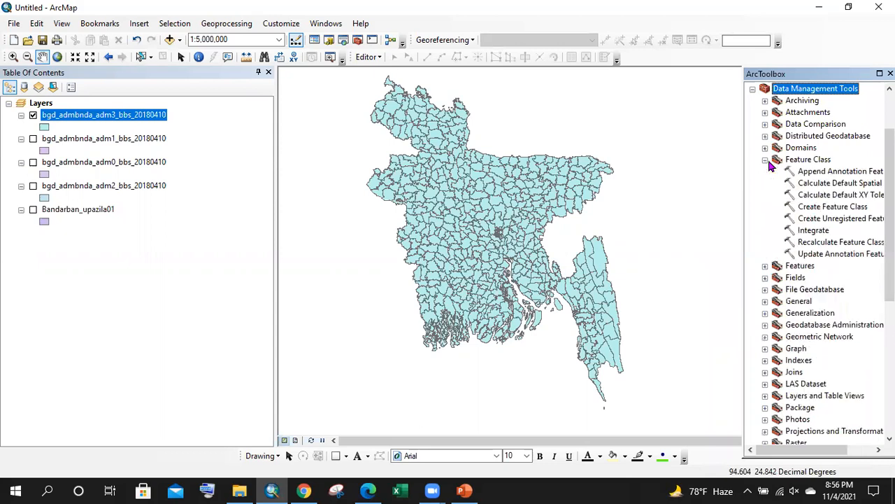
{"action": "left_click", "coordinate": [807, 207]}
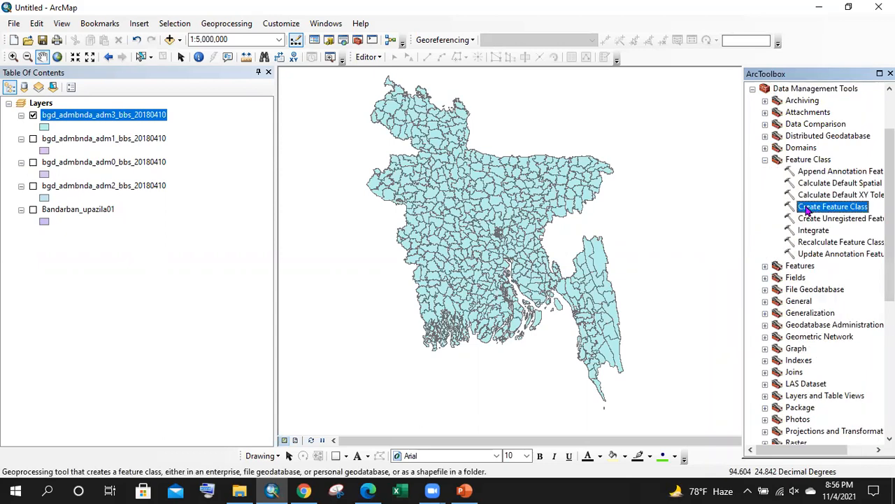
{"action": "double_click", "coordinate": [806, 206]}
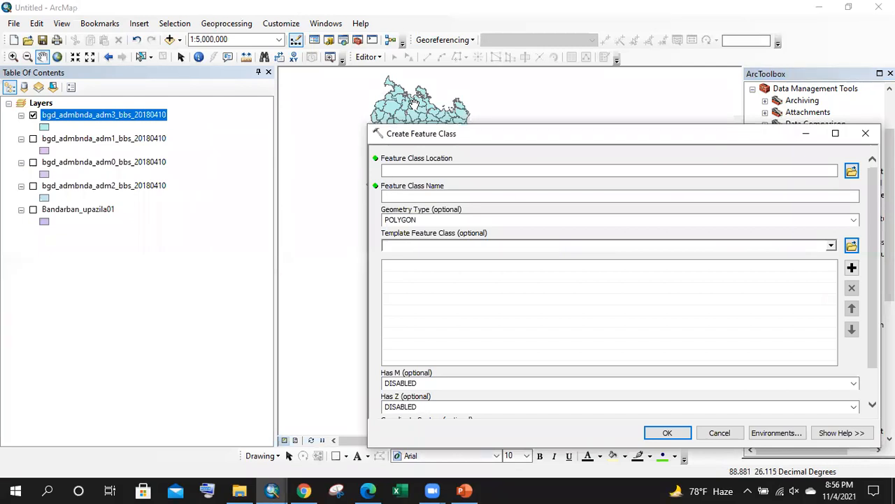
- Minimize the Create Feature Class dialog to view the whole Bangladesh map, and restore the dialog
{"action": "left_click_drag", "start_coordinate": [414, 104], "coordinate": [378, 90]}
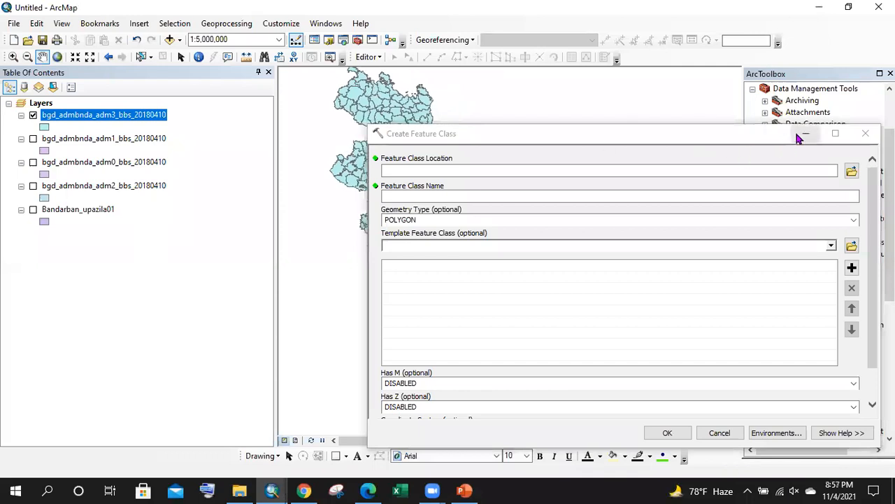
{"action": "left_click", "coordinate": [803, 134]}
{"action": "left_click_drag", "start_coordinate": [472, 172], "coordinate": [505, 212]}
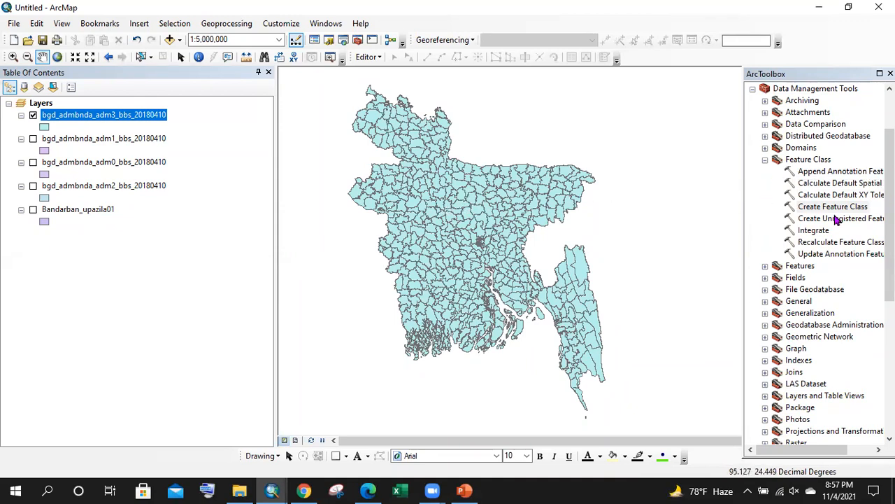
{"action": "left_click", "coordinate": [271, 490]}
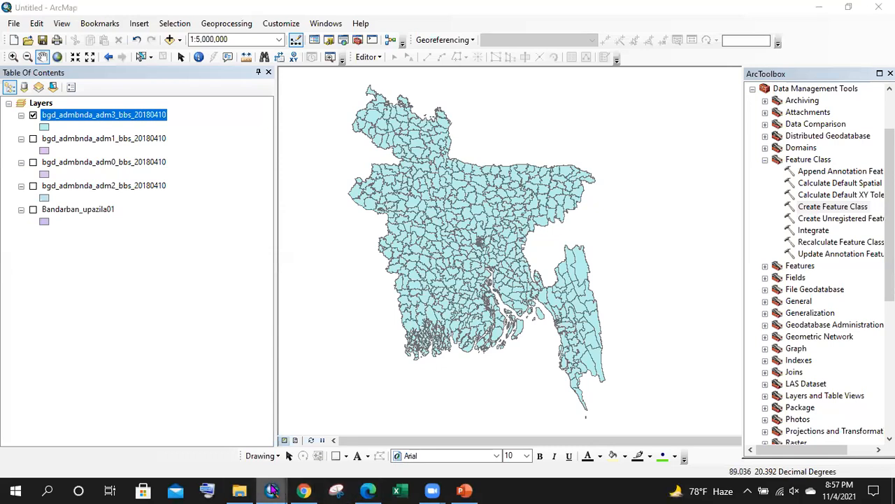
{"action": "left_click", "coordinate": [330, 440]}
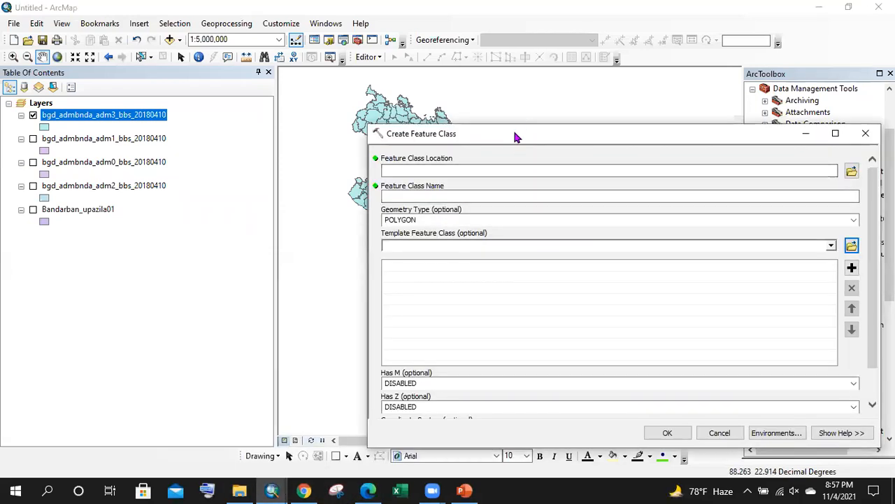
- Move the Create Feature Class dialog clear of the toolbox and browse for its Feature Class Location, going up to the Ex_01 folder
{"action": "left_click_drag", "start_coordinate": [516, 135], "coordinate": [389, 66]}
{"action": "left_click", "coordinate": [395, 103]}
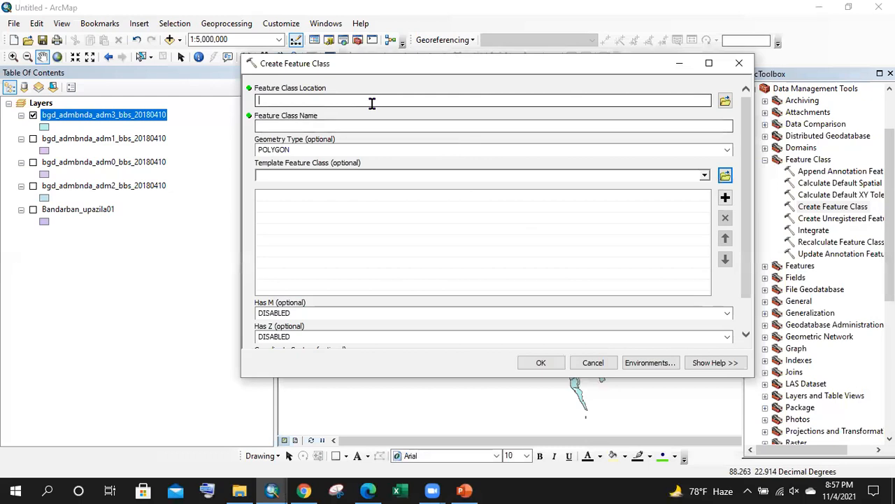
{"action": "left_click", "coordinate": [326, 124]}
{"action": "left_click", "coordinate": [328, 100]}
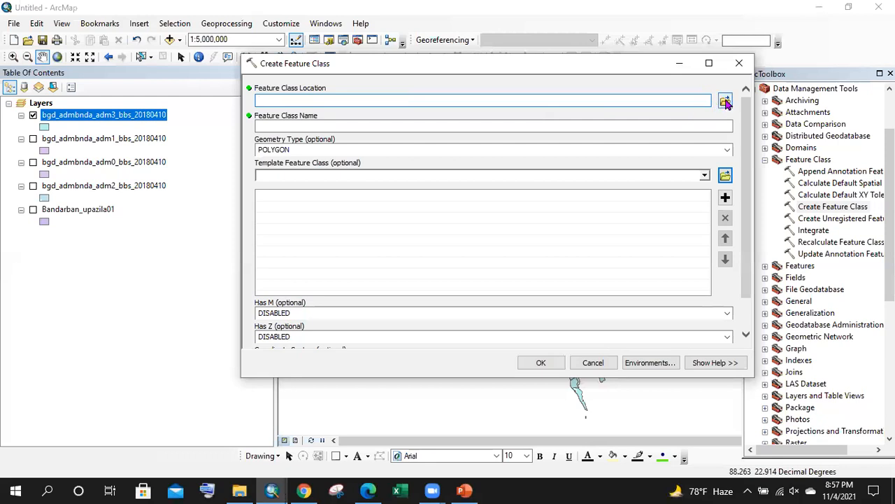
{"action": "left_click", "coordinate": [726, 104]}
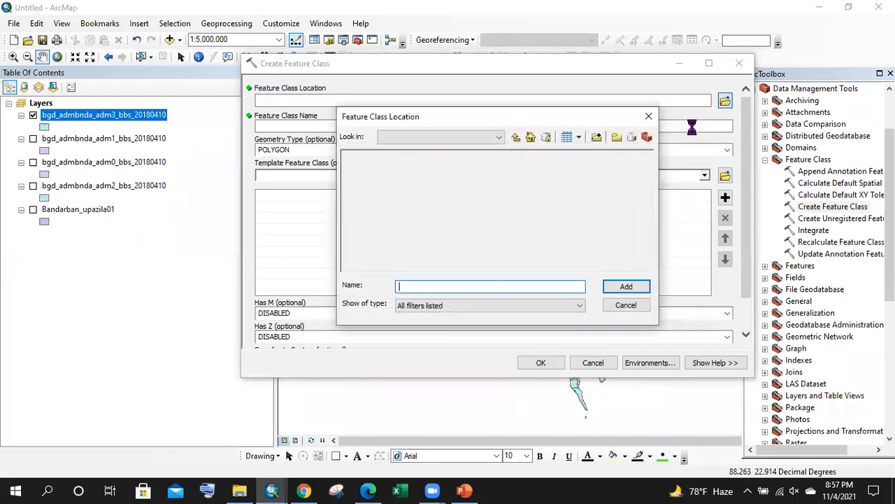
{"action": "left_click", "coordinate": [649, 114]}
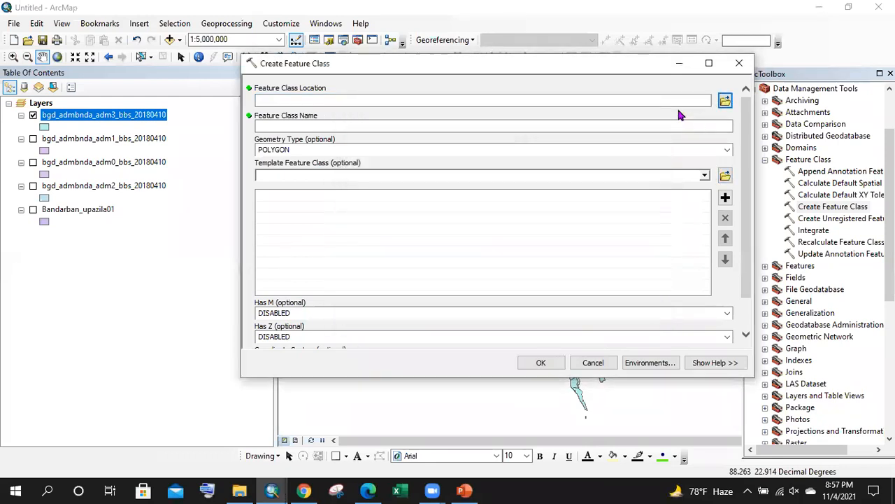
{"action": "left_click", "coordinate": [726, 103]}
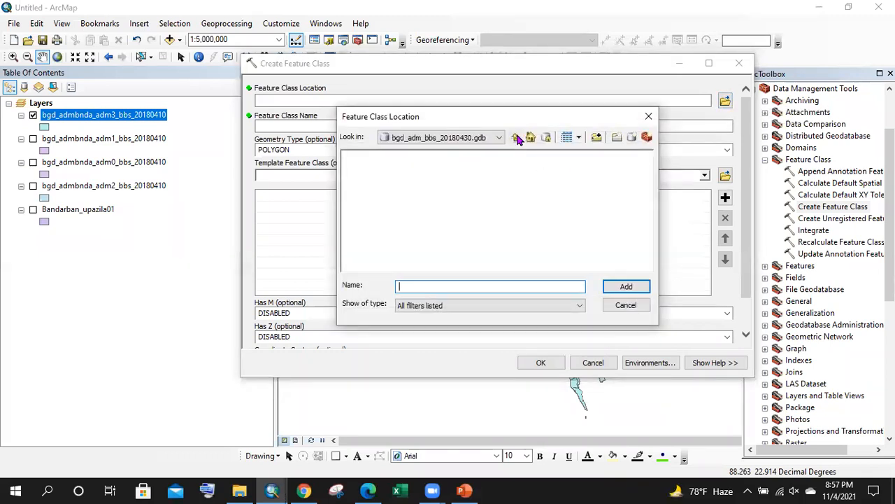
{"action": "left_click", "coordinate": [515, 137]}
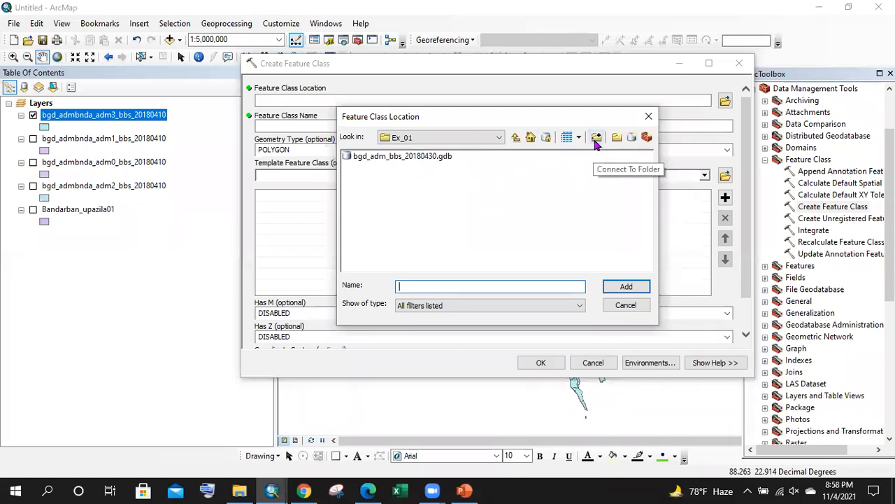
- Set the feature class location to the Ex_01 folder under D:\ArcGIS Training_2
{"action": "left_click", "coordinate": [499, 137]}
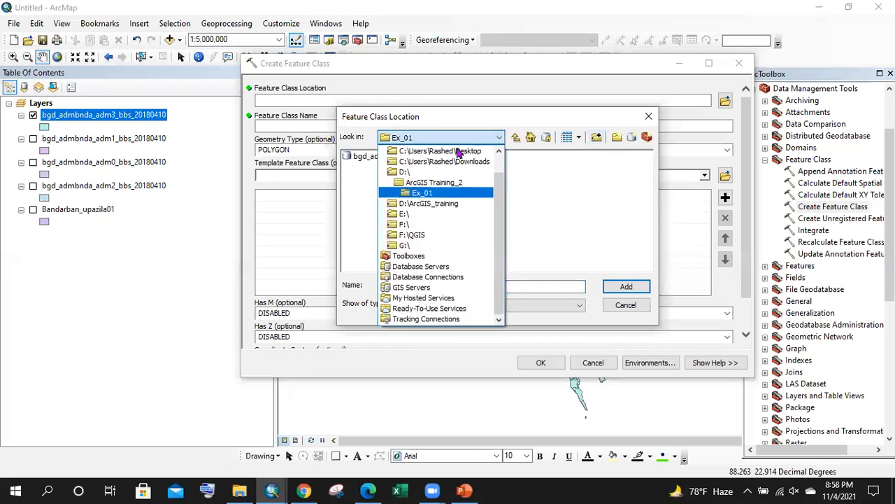
{"action": "scroll", "coordinate": [451, 172], "scroll_direction": "up", "scroll_amount": 1}
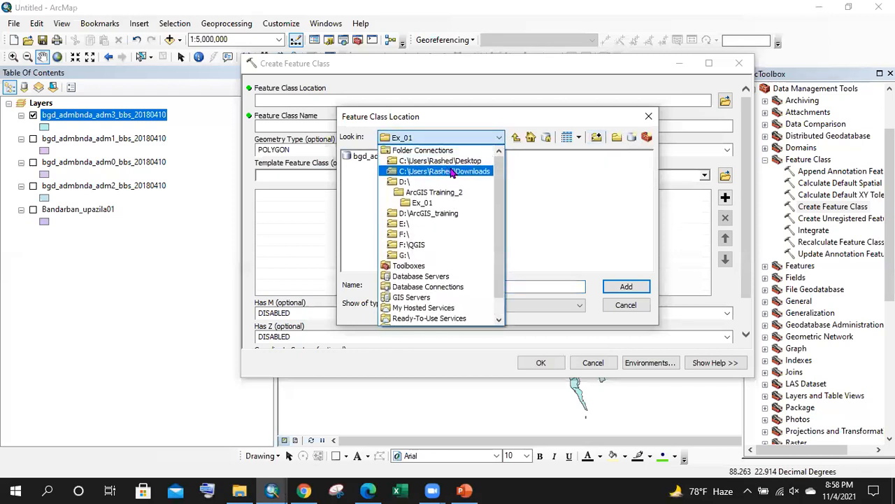
{"action": "scroll", "coordinate": [441, 170], "scroll_direction": "up", "scroll_amount": 1}
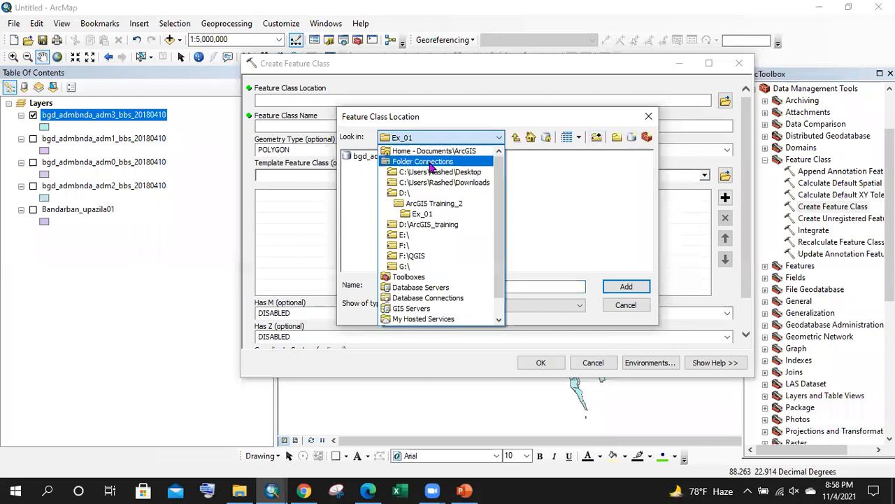
{"action": "left_click", "coordinate": [431, 165]}
{"action": "double_click", "coordinate": [357, 180]}
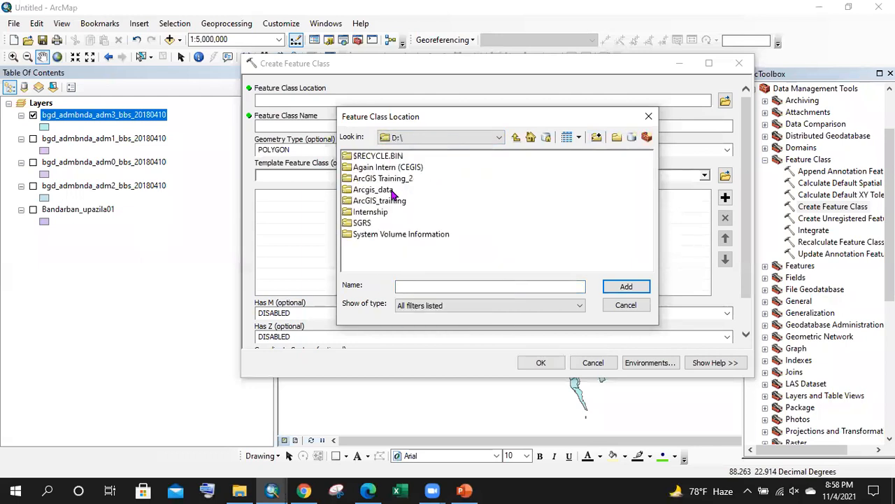
{"action": "double_click", "coordinate": [392, 179]}
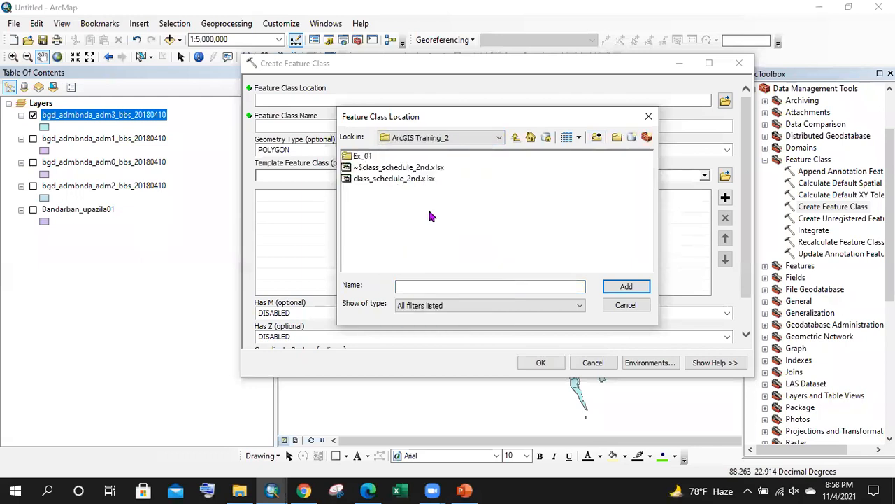
{"action": "left_click", "coordinate": [362, 156]}
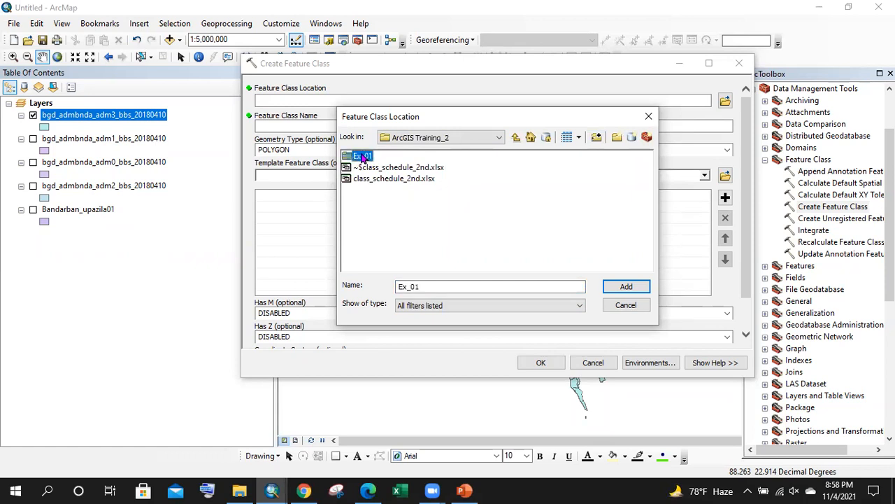
{"action": "double_click", "coordinate": [364, 157]}
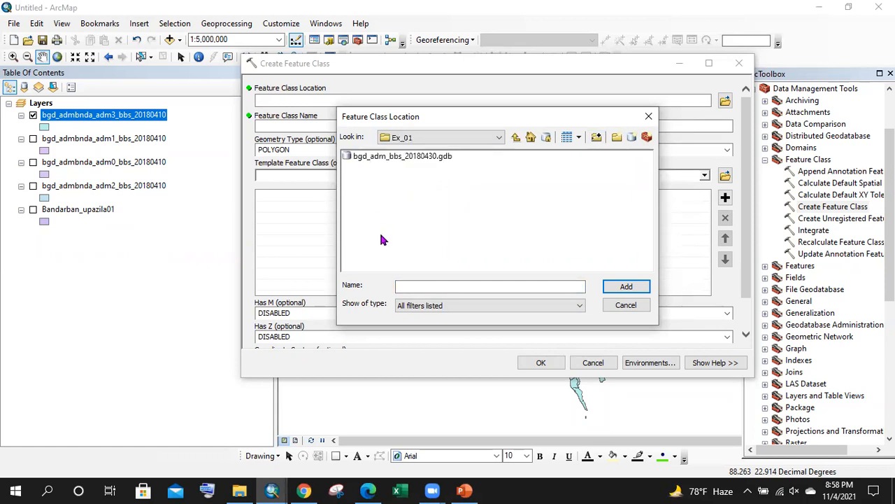
{"action": "left_click", "coordinate": [516, 137]}
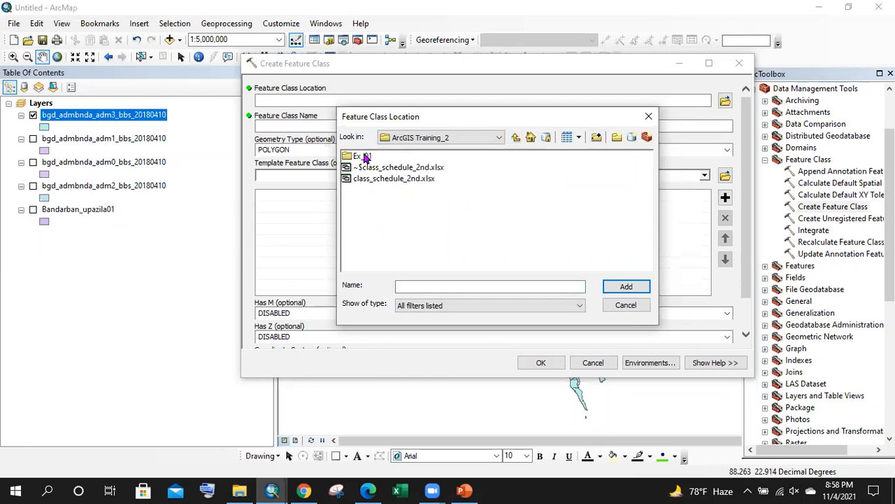
{"action": "left_click", "coordinate": [626, 287]}
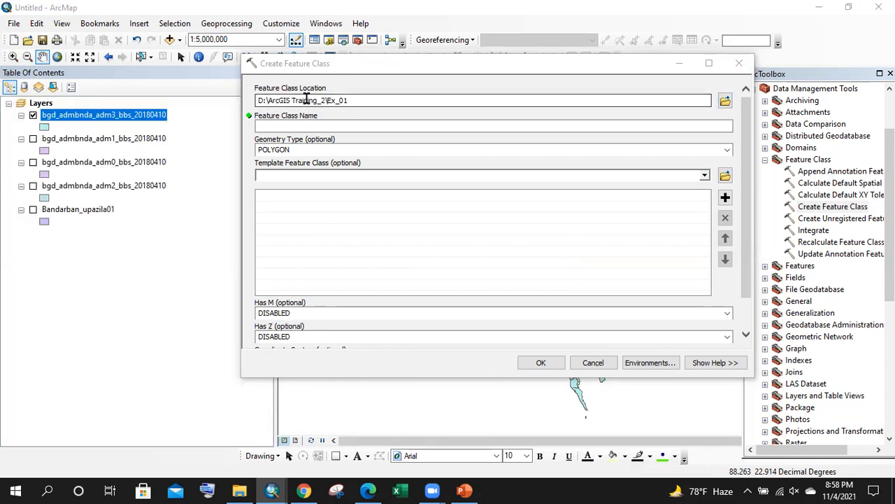
- Try to create a feature class named Line with POLYLINE geometry in the Ex_01 folder
{"action": "left_click", "coordinate": [316, 125]}
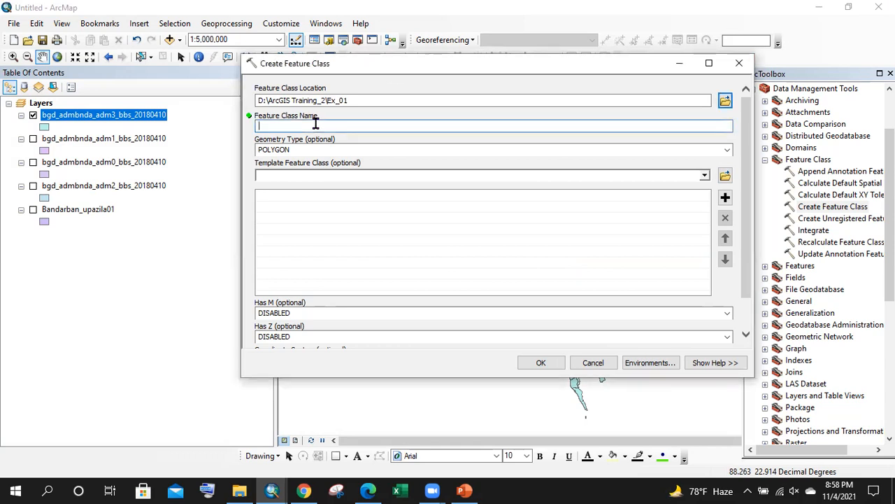
{"action": "type", "text": "Line"}
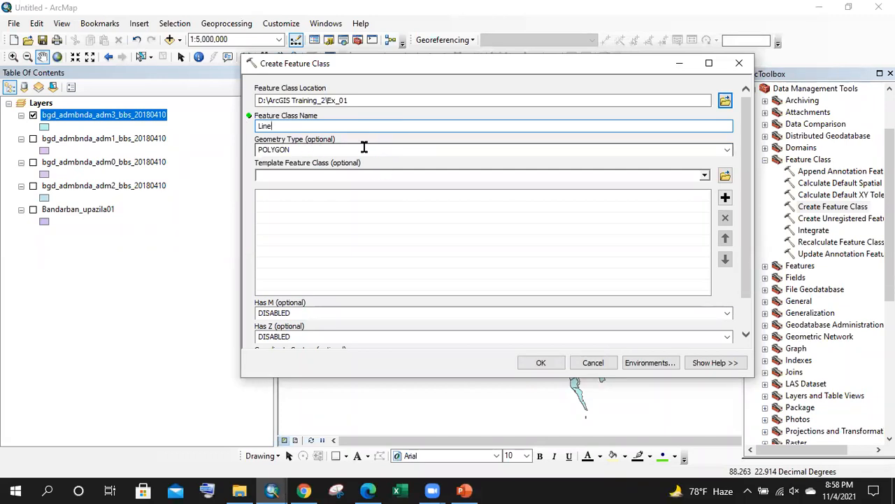
{"action": "left_click", "coordinate": [728, 151]}
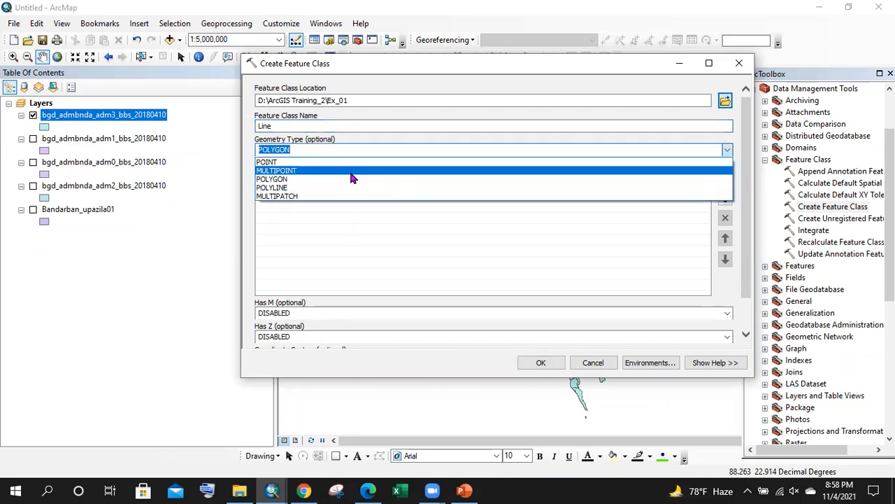
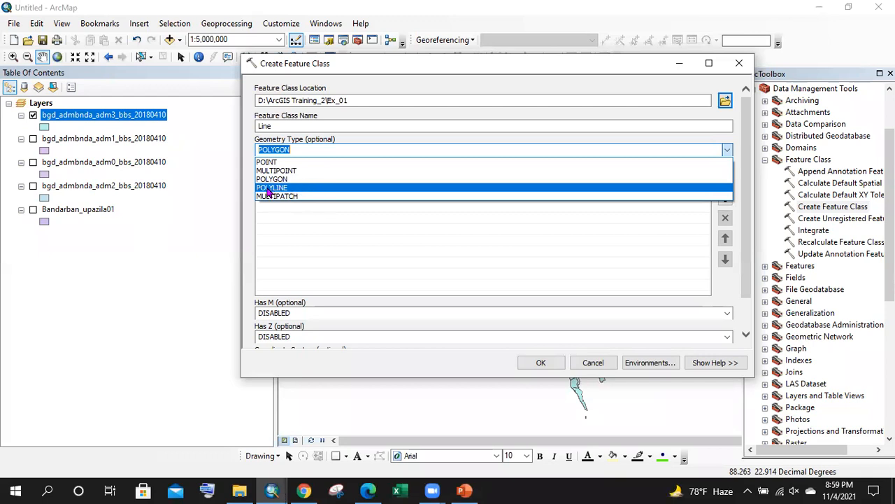
{"action": "left_click", "coordinate": [269, 193]}
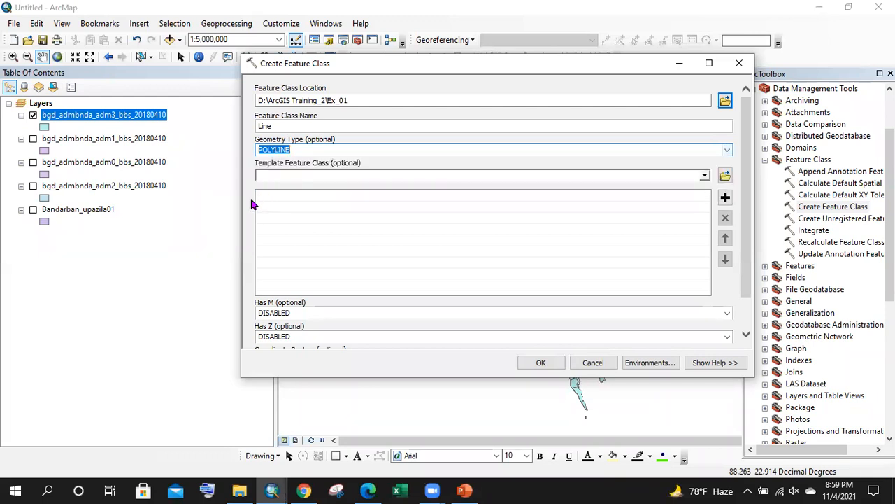
{"action": "left_click", "coordinate": [302, 149]}
{"action": "scroll", "coordinate": [747, 199], "scroll_direction": "down", "scroll_amount": 2}
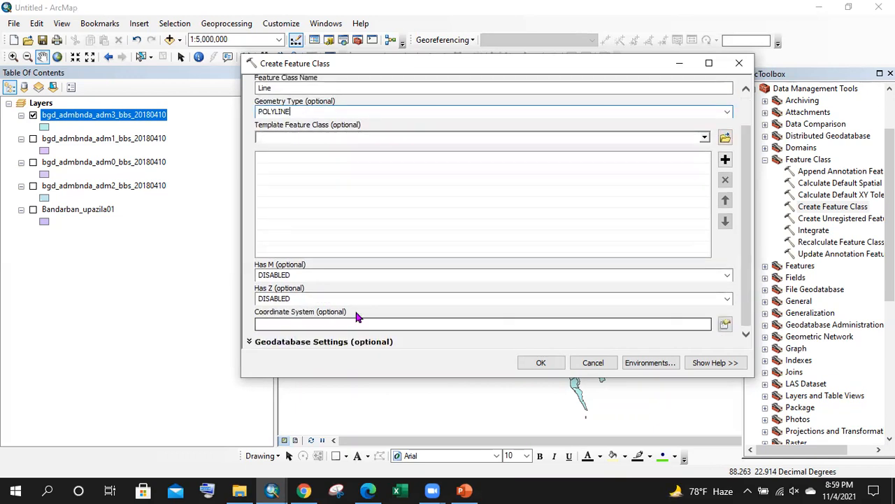
{"action": "left_click", "coordinate": [541, 363]}
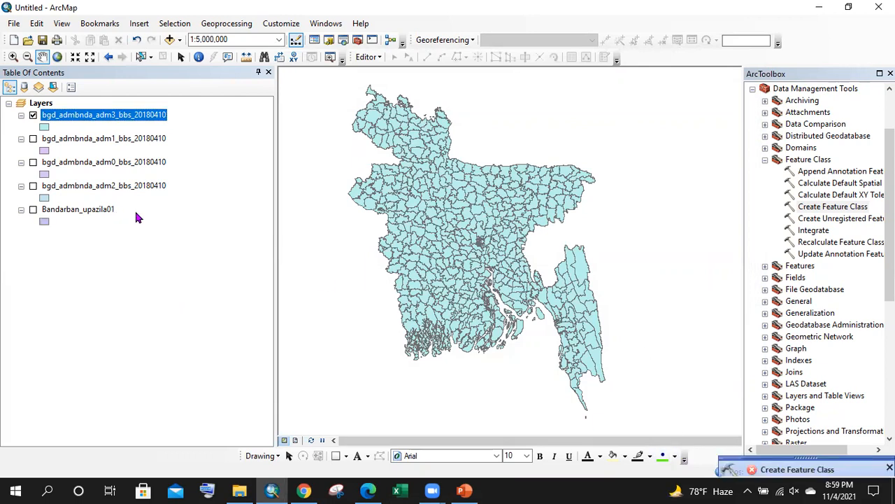
- View the result messages of the Create Feature Class run, close them, and reopen the Create Feature Class tool with a slightly narrower dialog
{"action": "left_click", "coordinate": [798, 459]}
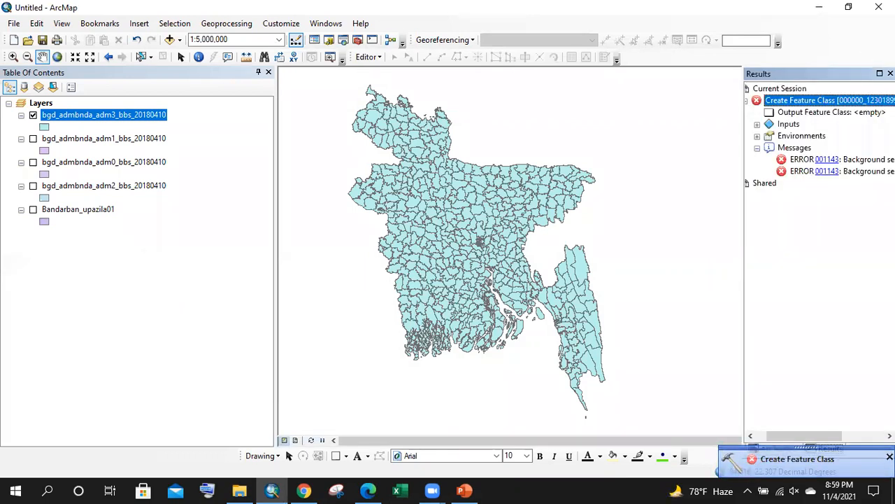
{"action": "left_click", "coordinate": [889, 73]}
{"action": "left_click", "coordinate": [357, 40]}
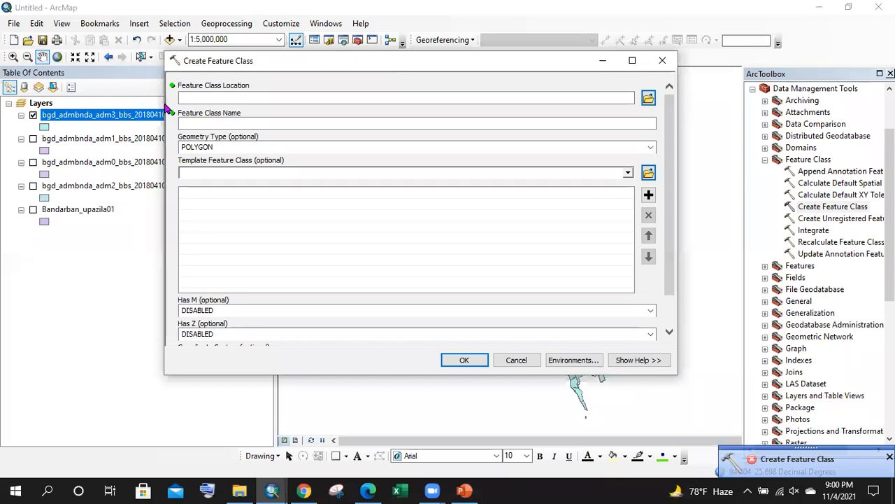
{"action": "left_click_drag", "start_coordinate": [171, 98], "coordinate": [195, 99]}
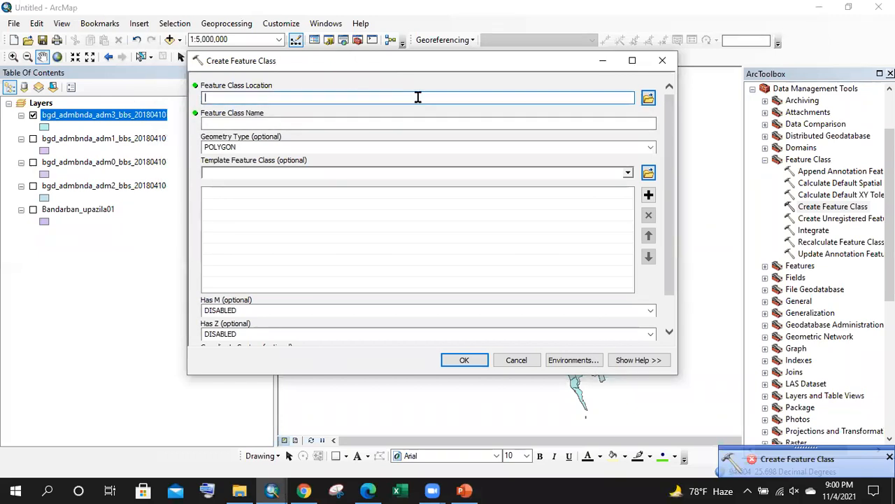
- Browse for the feature class location and create a new folder named Practice inside ArcGIS Training_2
{"action": "left_click", "coordinate": [649, 98]}
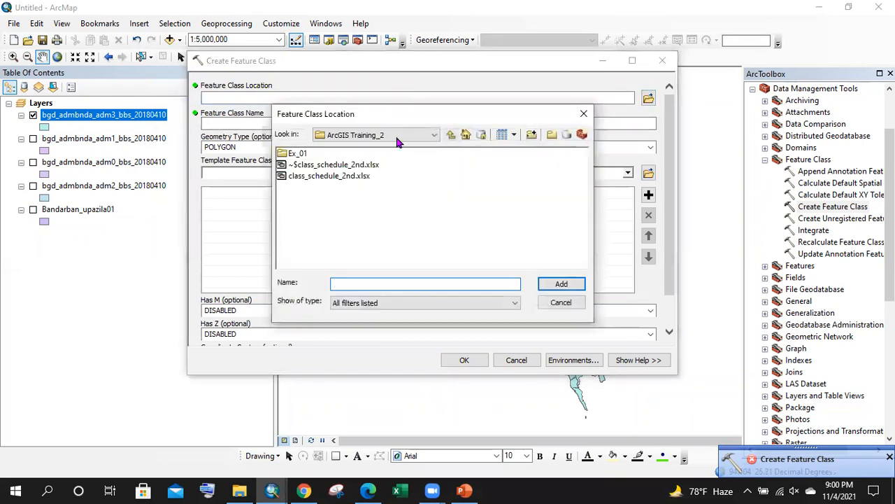
{"action": "left_click", "coordinate": [299, 153]}
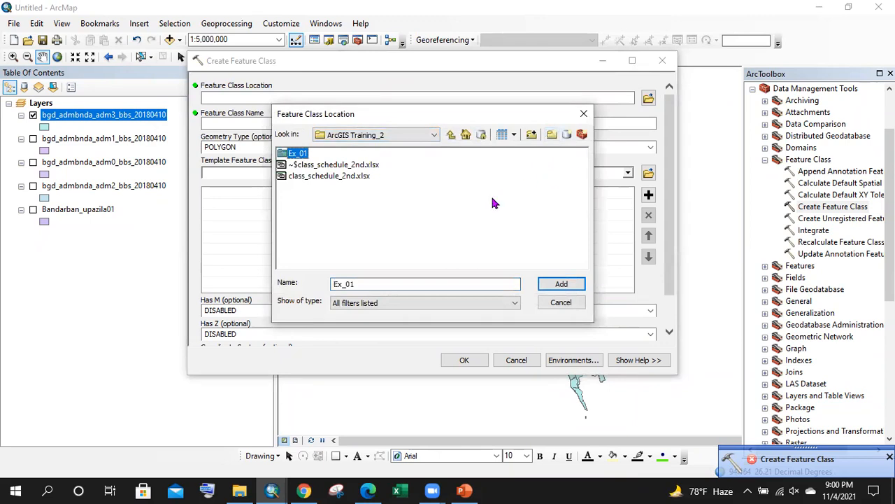
{"action": "left_click", "coordinate": [321, 225]}
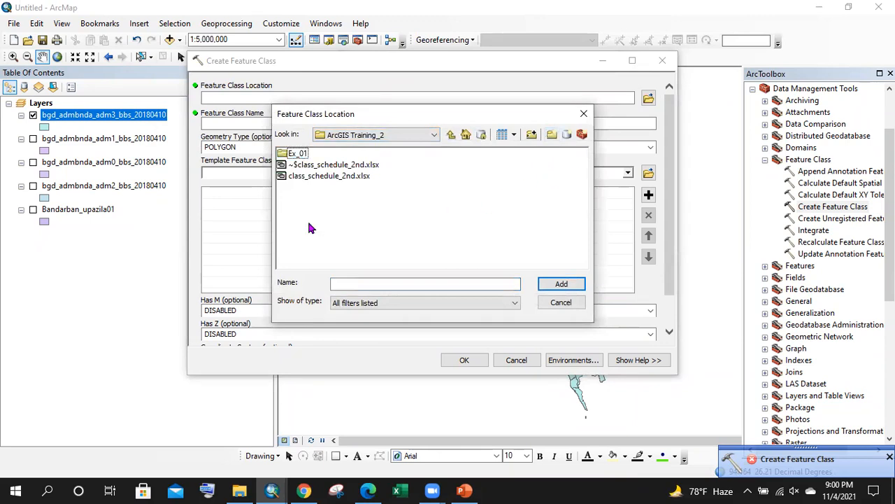
{"action": "left_click", "coordinate": [552, 134]}
{"action": "type", "text": "Practice"}
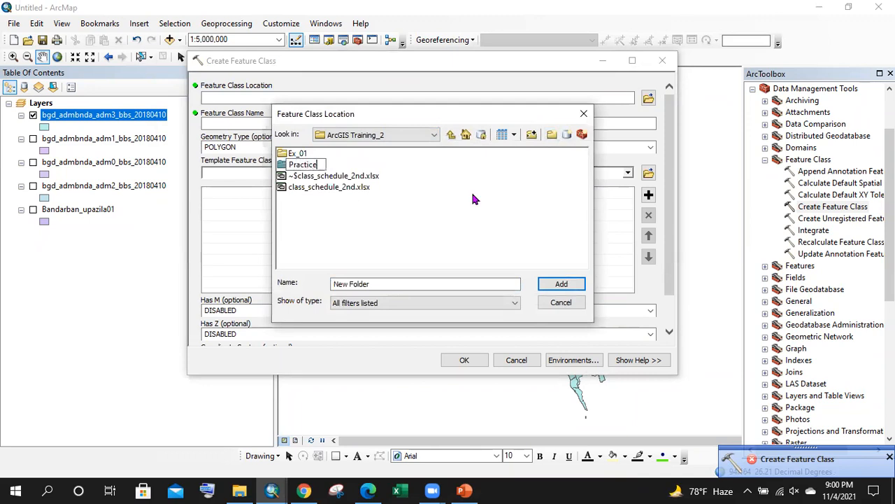
{"action": "key", "text": "Return"}
- Set the Practice folder in ArcGIS Training_2 as the feature class location
{"action": "double_click", "coordinate": [306, 165]}
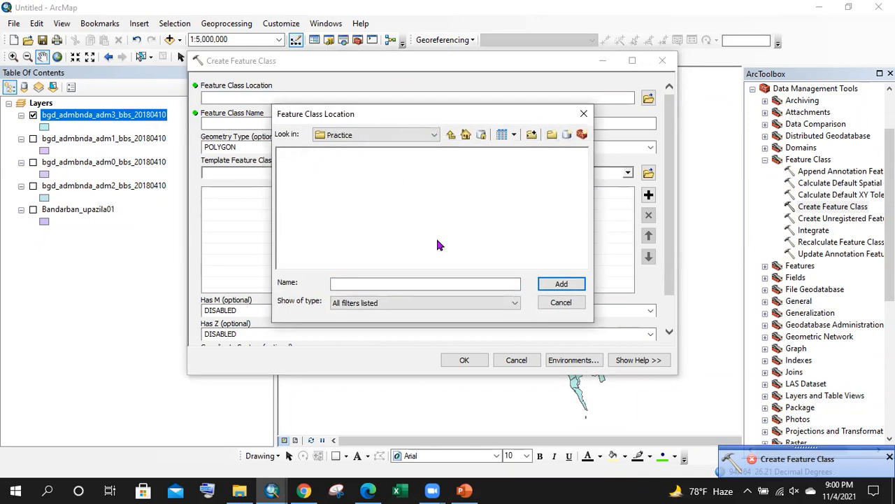
{"action": "left_click", "coordinate": [449, 135]}
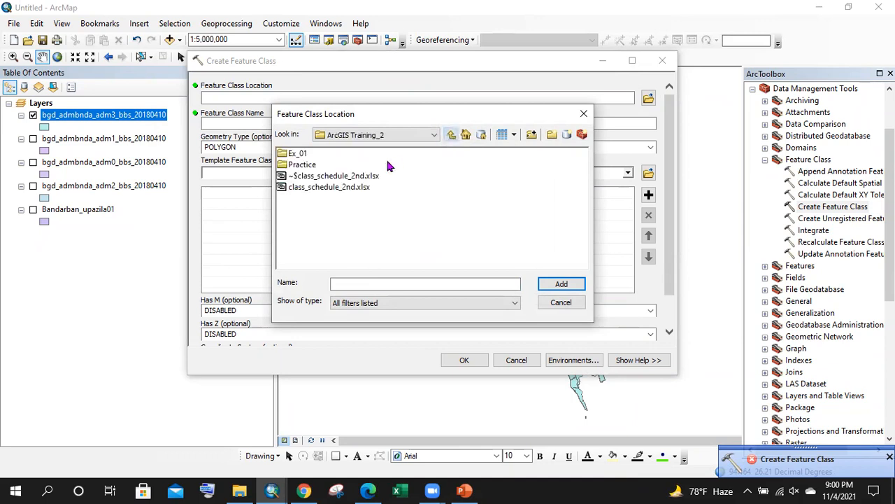
{"action": "left_click", "coordinate": [302, 165]}
{"action": "left_click", "coordinate": [560, 284]}
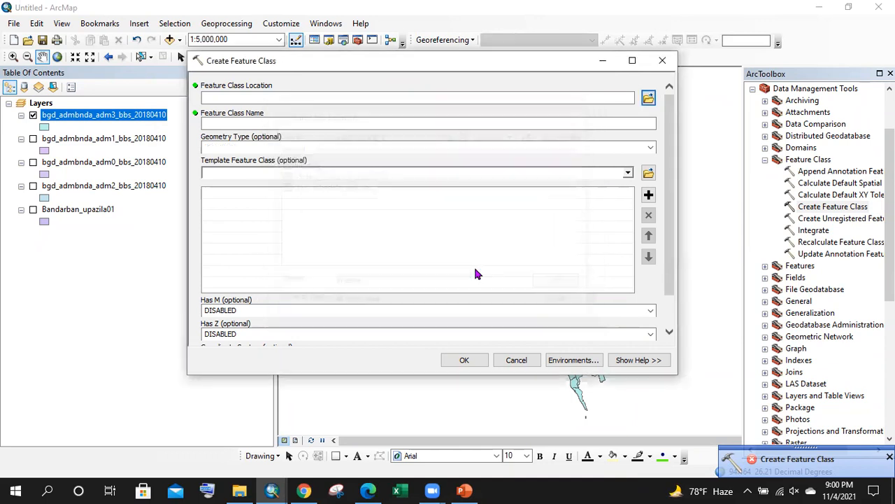
- Name the new feature class Line_01.shp and set its geometry type to POLYLINE
{"action": "left_click", "coordinate": [278, 123]}
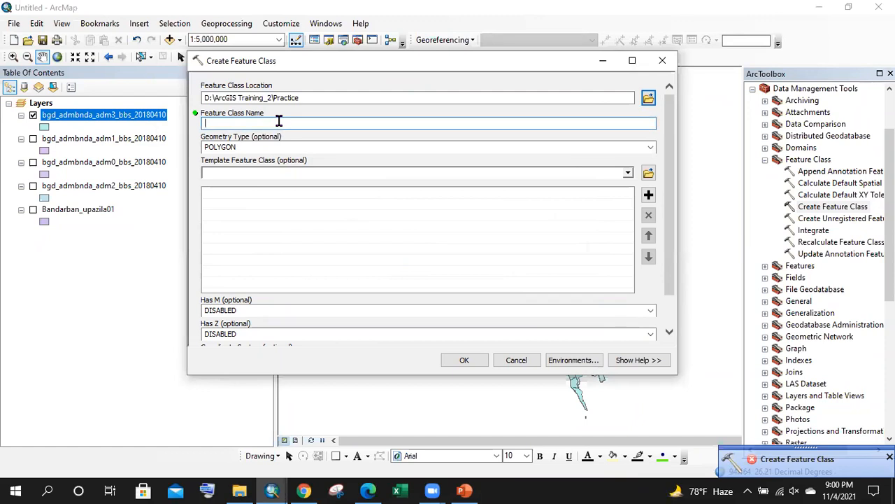
{"action": "type", "text": "Line_"}
{"action": "left_click", "coordinate": [315, 145]}
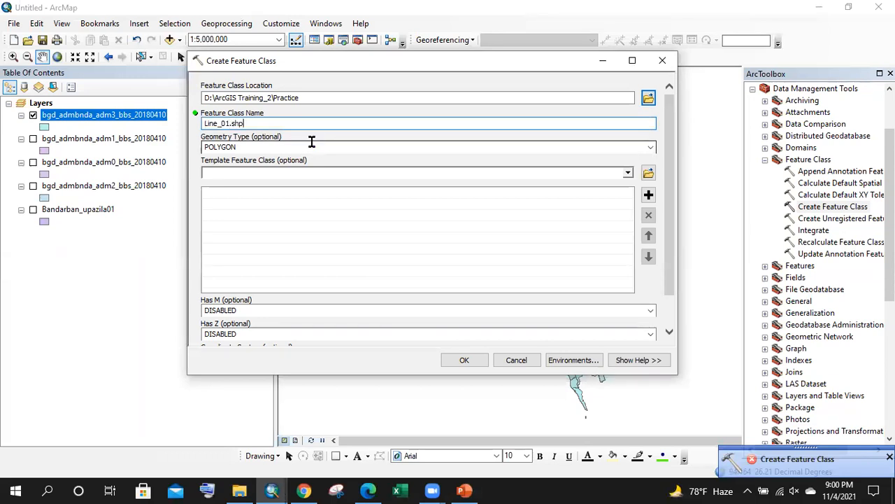
{"action": "left_click", "coordinate": [650, 148]}
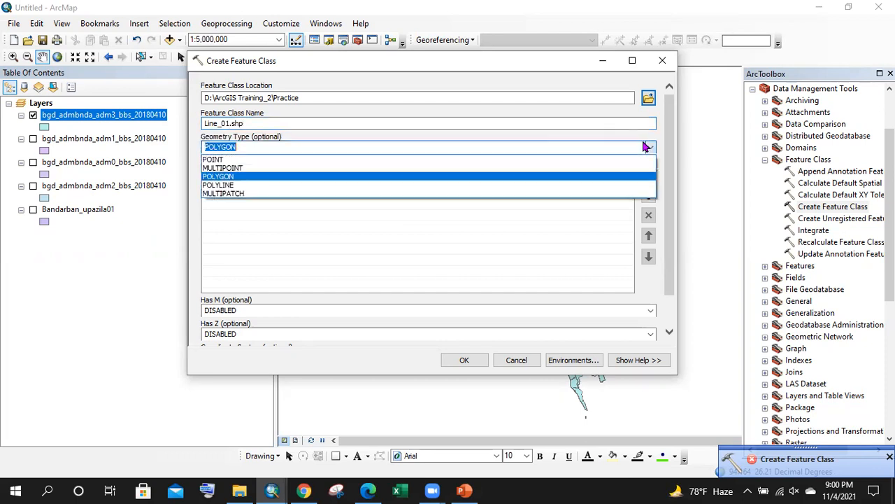
{"action": "left_click", "coordinate": [238, 186]}
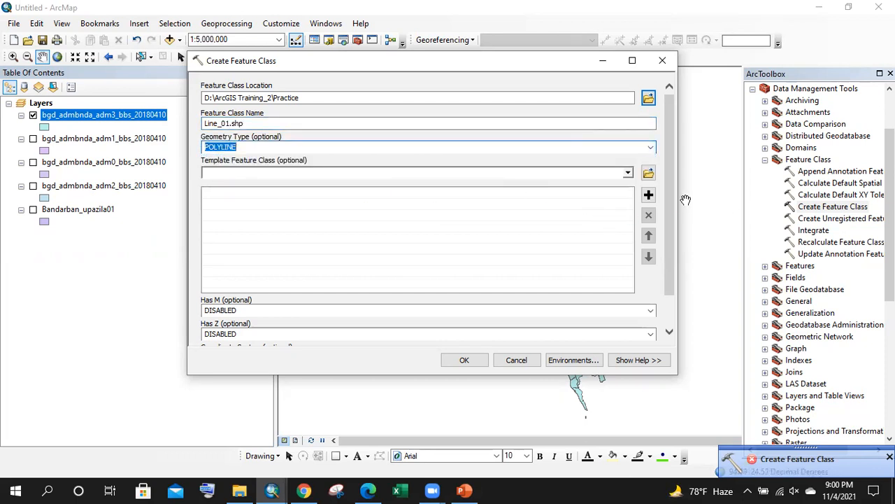
- Assign the existing layers' GCS_WGS_1984 coordinate system to Line_01.shp and try to create the feature class
{"action": "scroll", "coordinate": [668, 253], "scroll_direction": "down", "scroll_amount": 1}
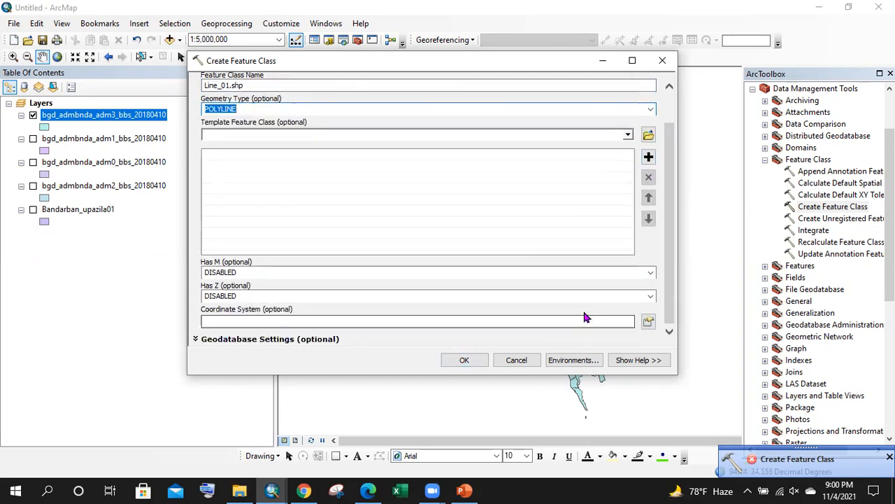
{"action": "left_click", "coordinate": [214, 319]}
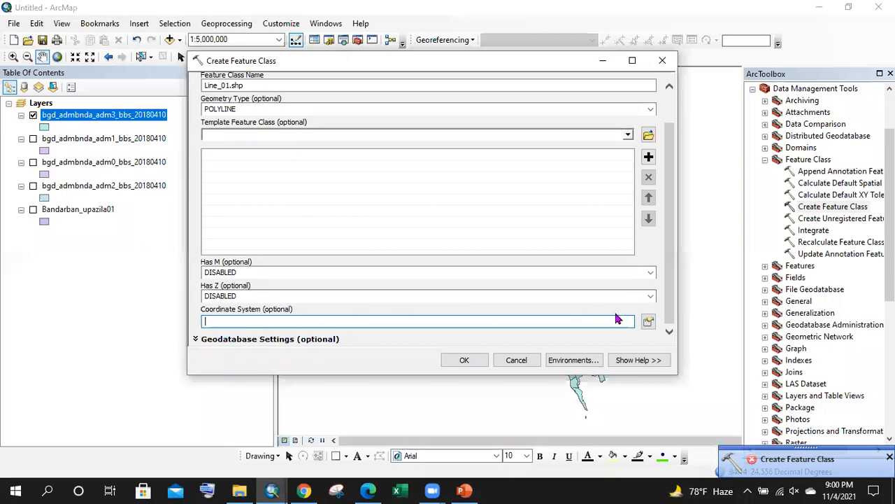
{"action": "left_click", "coordinate": [889, 456]}
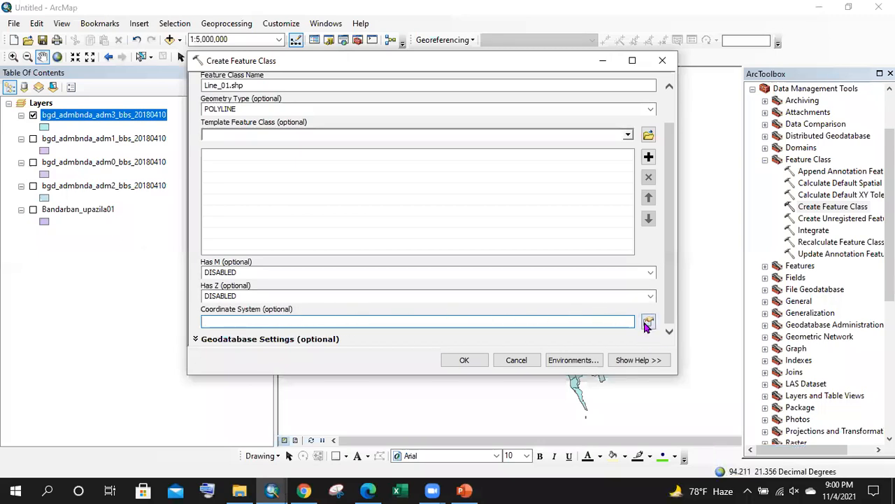
{"action": "left_click", "coordinate": [647, 322]}
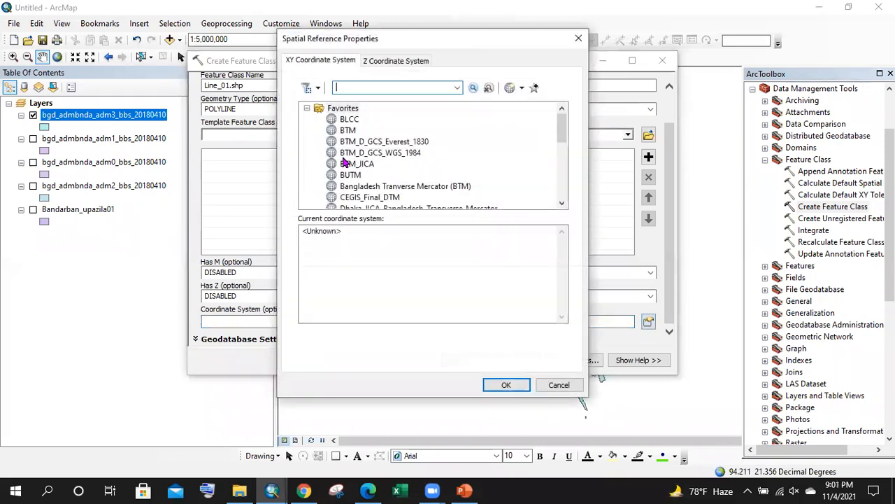
{"action": "left_click", "coordinate": [309, 110]}
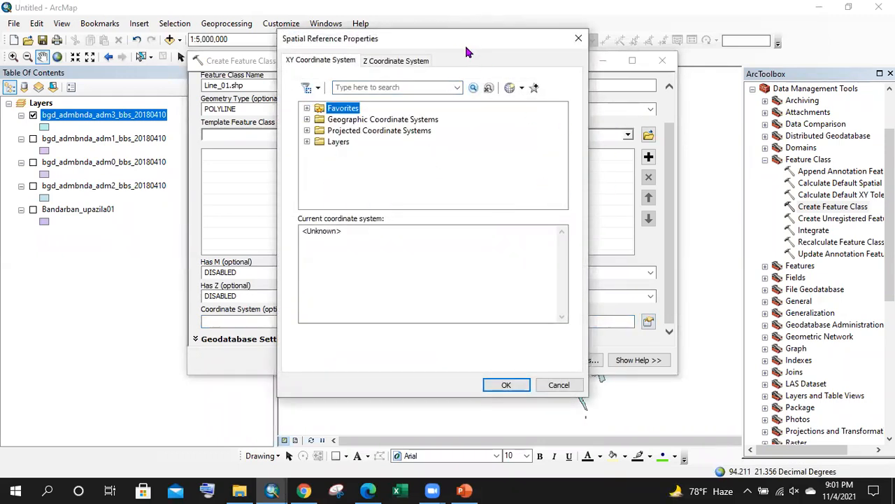
{"action": "left_click_drag", "start_coordinate": [465, 43], "coordinate": [561, 34]}
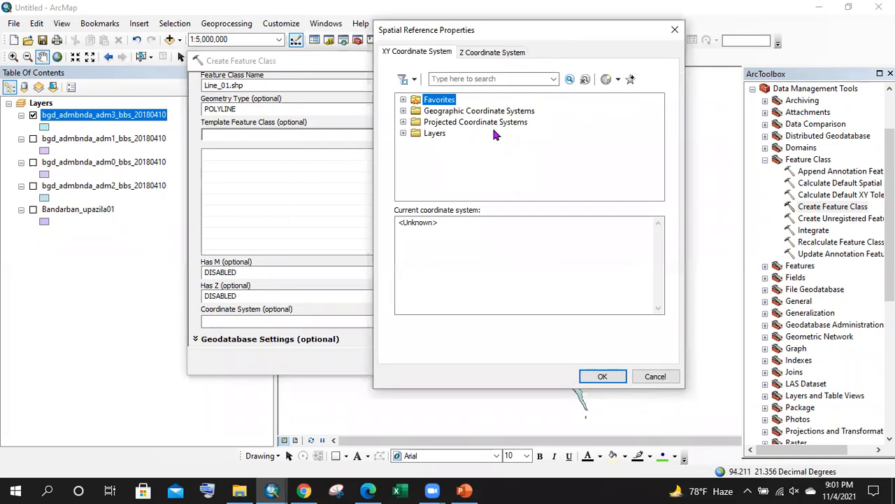
{"action": "left_click", "coordinate": [402, 134]}
{"action": "left_click", "coordinate": [459, 144]}
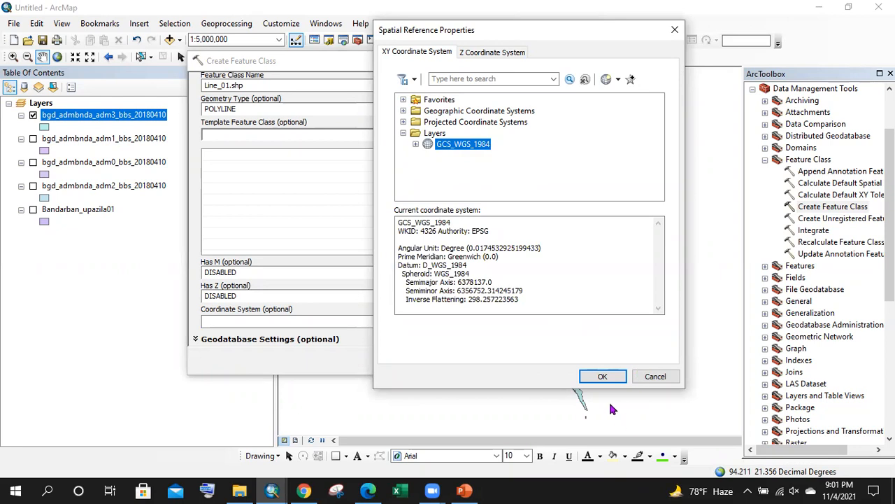
{"action": "left_click", "coordinate": [591, 378]}
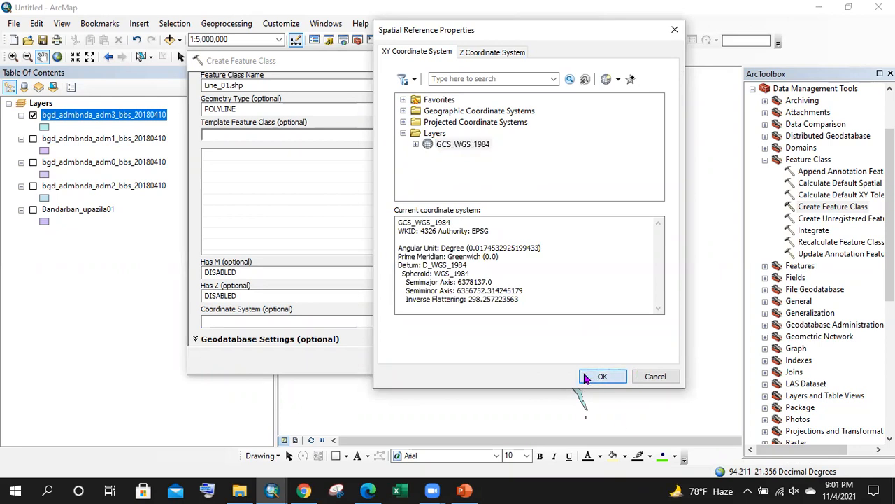
{"action": "left_click", "coordinate": [467, 145]}
{"action": "left_click", "coordinate": [605, 378]}
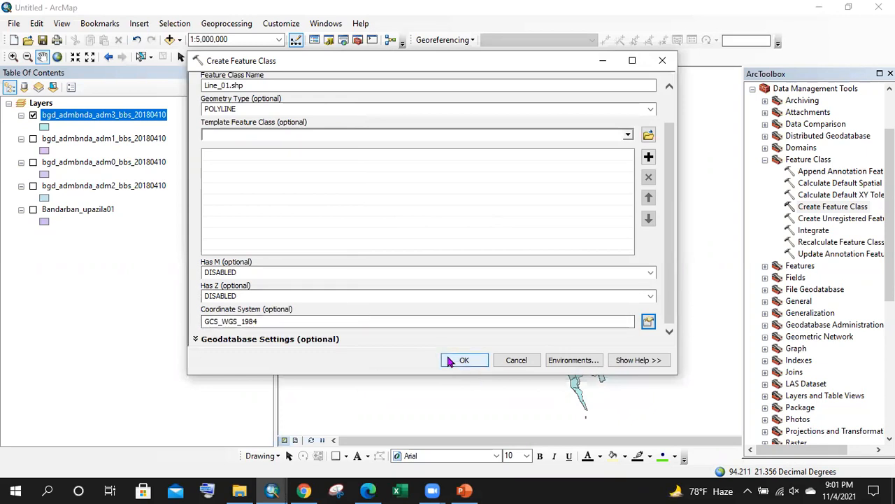
{"action": "left_click", "coordinate": [461, 360]}
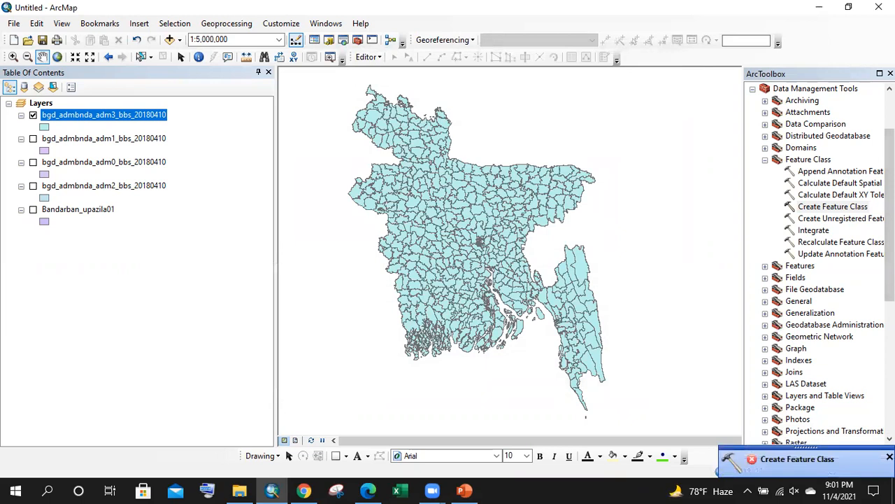
- Browse the Catalog's D:\ connection to the Ex_01 folder inside ArcGIS Training_2 and collapse its geodatabase
{"action": "scroll", "coordinate": [795, 172], "scroll_direction": "down", "scroll_amount": 3}
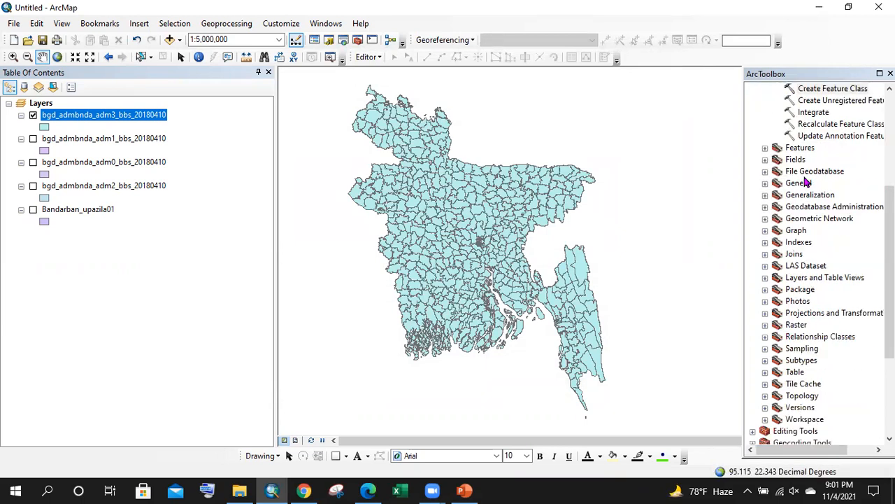
{"action": "scroll", "coordinate": [819, 163], "scroll_direction": "up", "scroll_amount": 5}
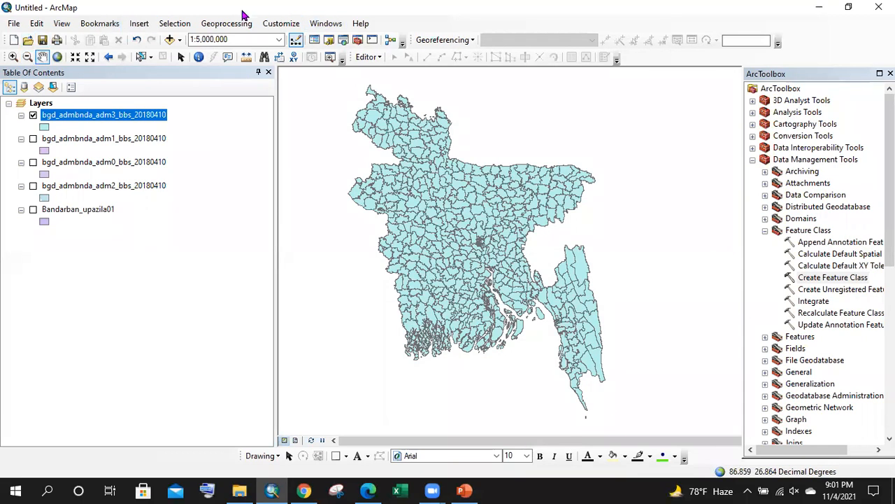
{"action": "left_click", "coordinate": [329, 42]}
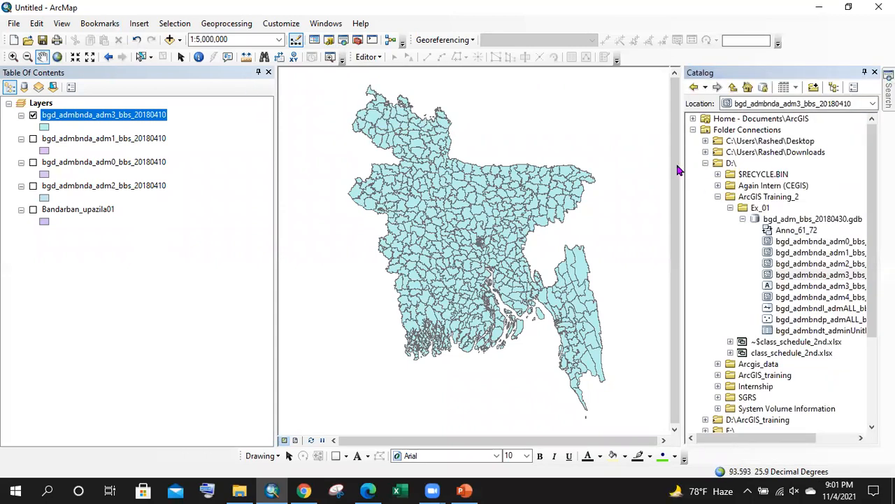
{"action": "left_click", "coordinate": [705, 163]}
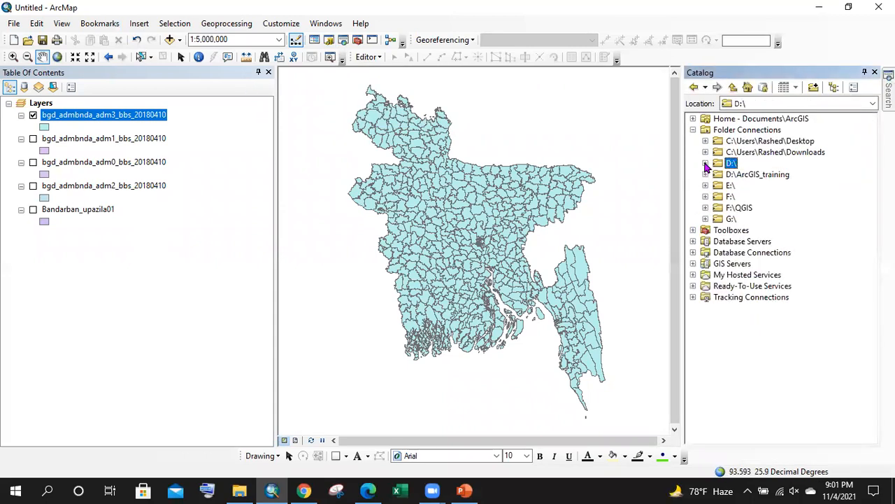
{"action": "left_click", "coordinate": [705, 174]}
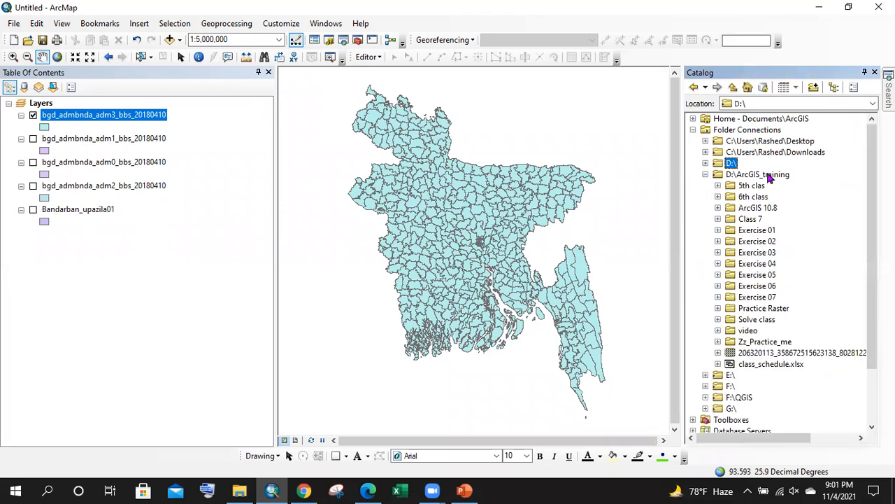
{"action": "left_click", "coordinate": [705, 174]}
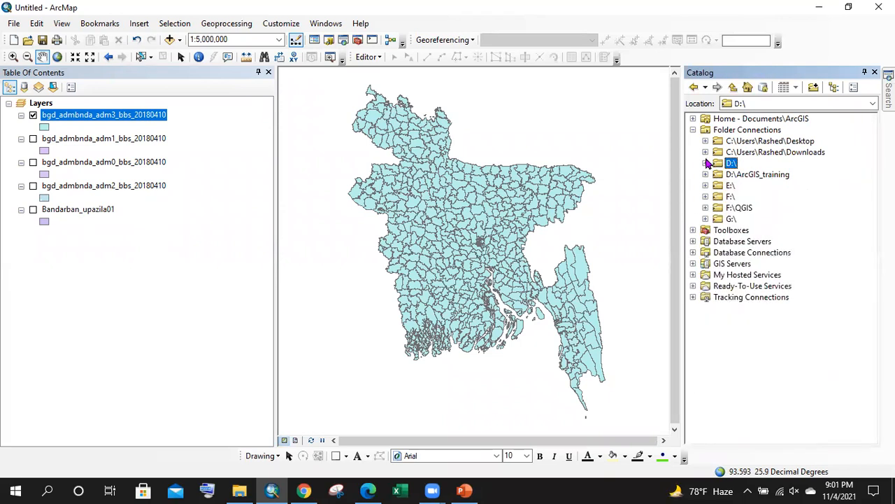
{"action": "left_click", "coordinate": [705, 163]}
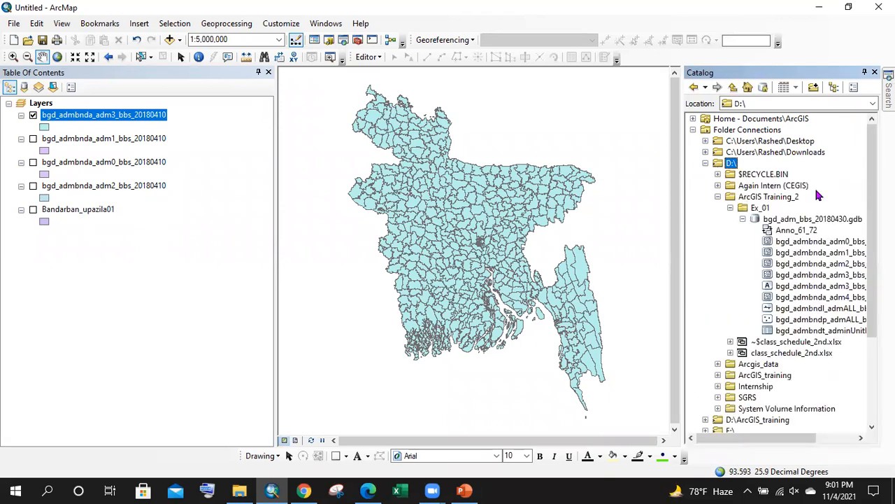
{"action": "left_click", "coordinate": [743, 219]}
{"action": "left_click", "coordinate": [731, 208]}
{"action": "left_click", "coordinate": [730, 208]}
{"action": "left_click", "coordinate": [760, 209]}
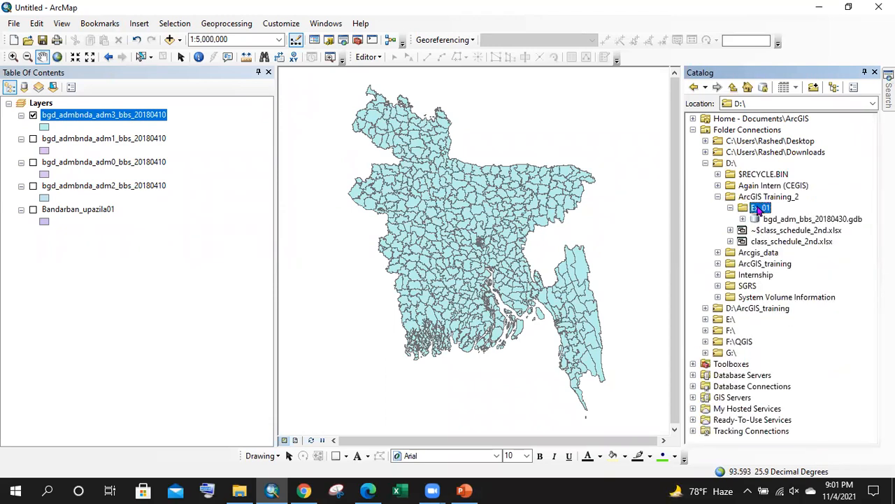
- Start a new shapefile in the Ex_01 folder, naming it Line with the Polyline feature type
{"action": "right_click", "coordinate": [760, 208]}
{"action": "left_click", "coordinate": [707, 202]}
{"action": "right_click", "coordinate": [758, 208]}
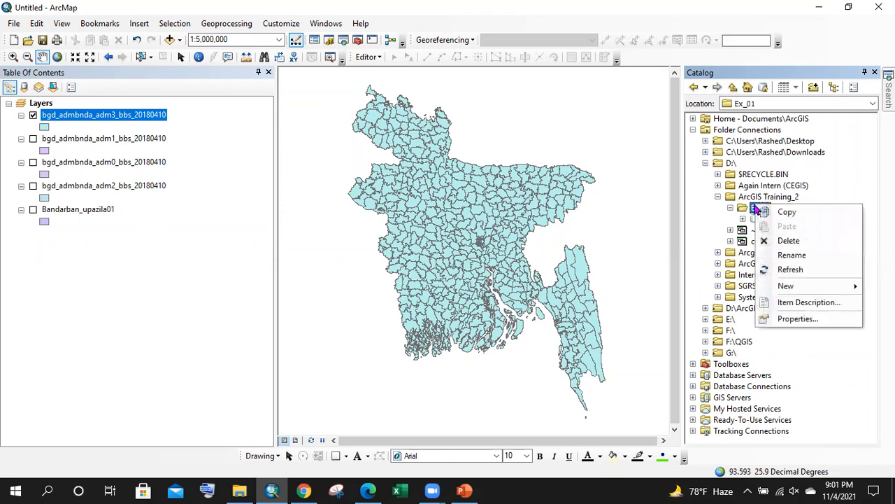
{"action": "left_click", "coordinate": [798, 287]}
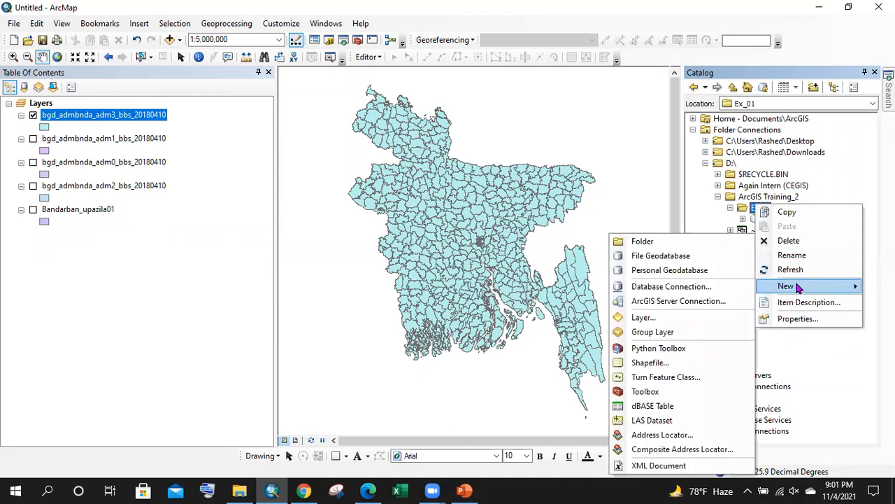
{"action": "left_click", "coordinate": [657, 364]}
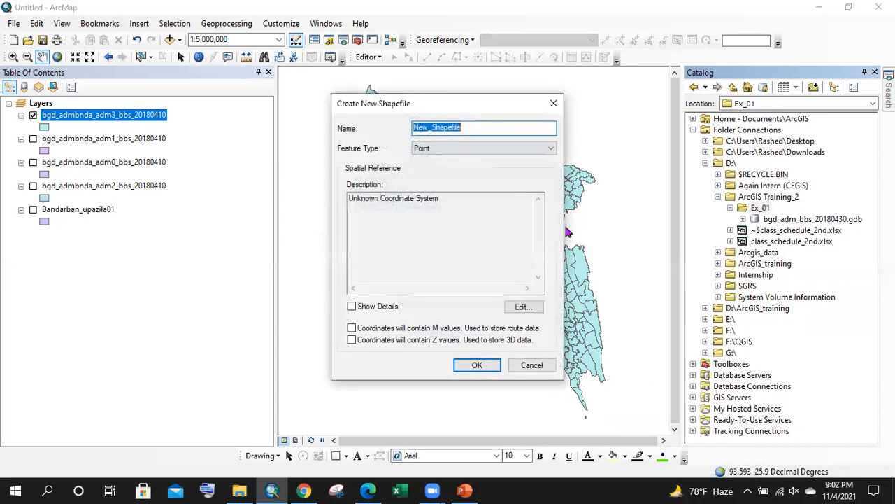
{"action": "left_click_drag", "start_coordinate": [448, 88], "coordinate": [442, 66]}
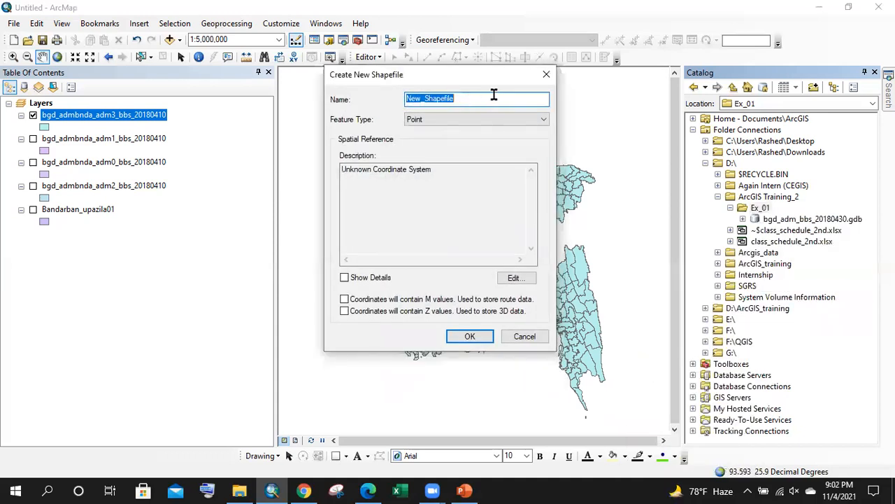
{"action": "type", "text": "Line"}
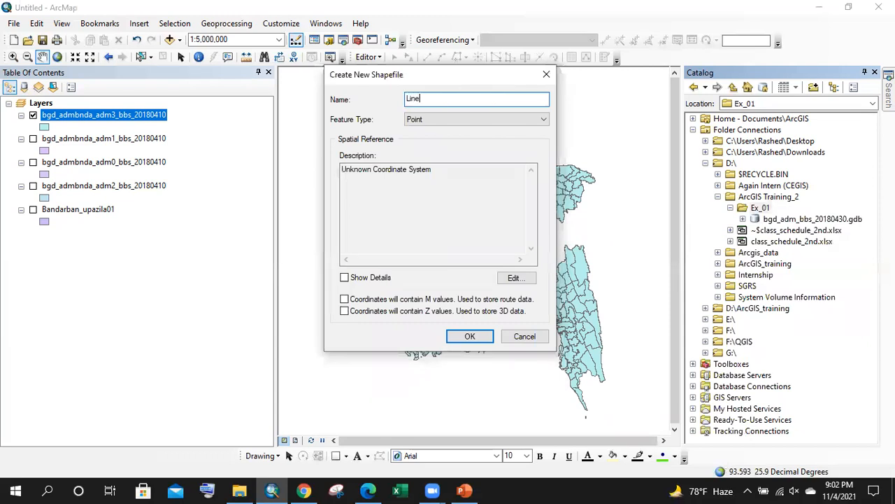
{"action": "left_click", "coordinate": [441, 123]}
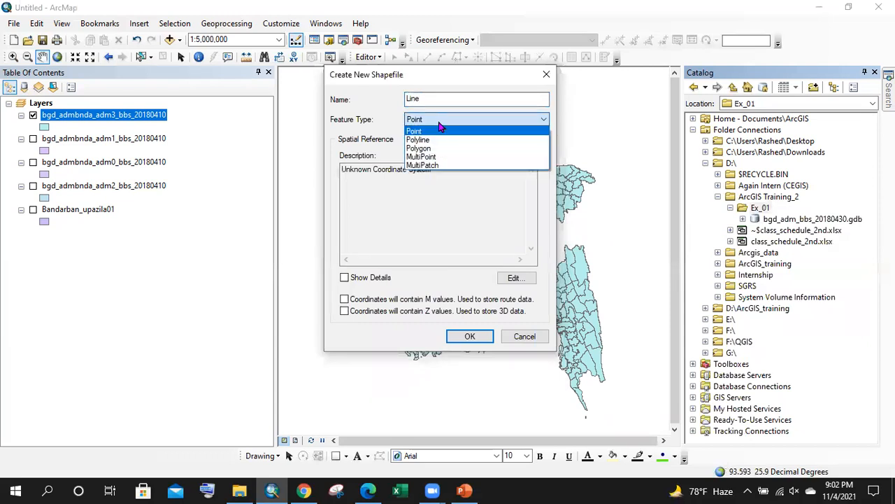
{"action": "left_click", "coordinate": [423, 140]}
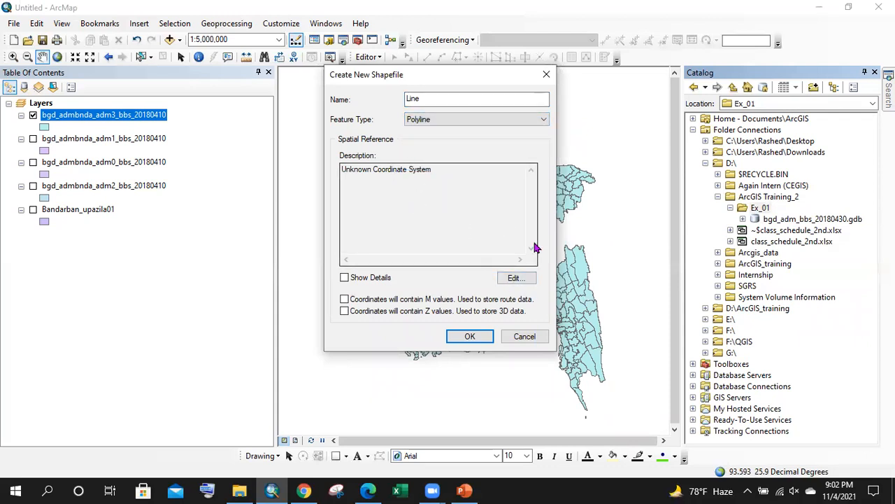
- Assign the favorite WGS 1984 coordinate system to the Line shapefile and create it
{"action": "left_click", "coordinate": [516, 278]}
{"action": "scroll", "coordinate": [399, 168], "scroll_direction": "down", "scroll_amount": 3}
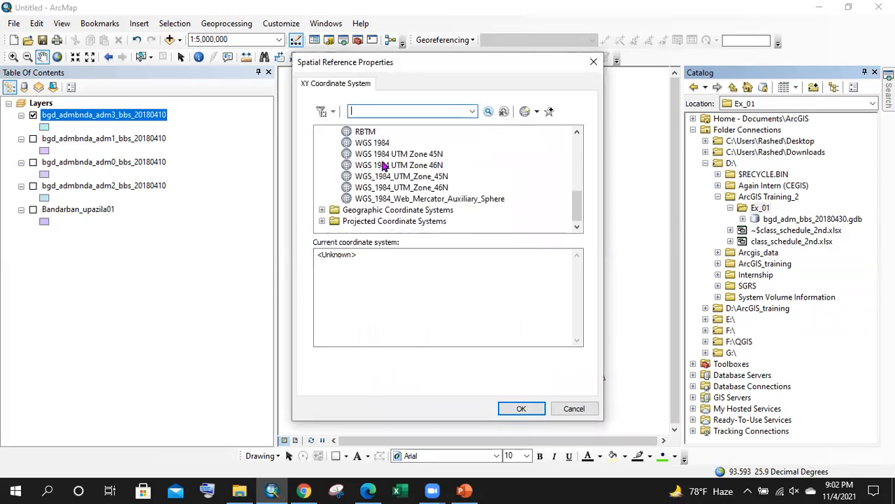
{"action": "scroll", "coordinate": [427, 194], "scroll_direction": "up", "scroll_amount": 2}
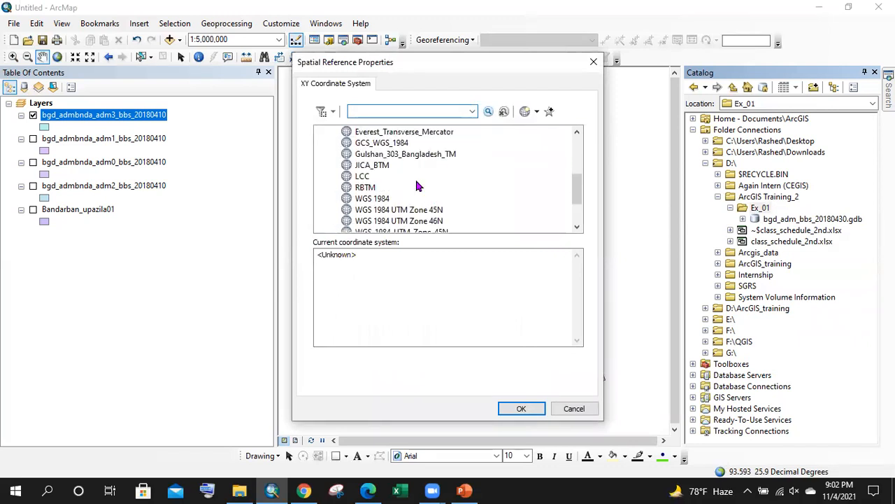
{"action": "left_click", "coordinate": [380, 198]}
{"action": "left_click", "coordinate": [519, 409]}
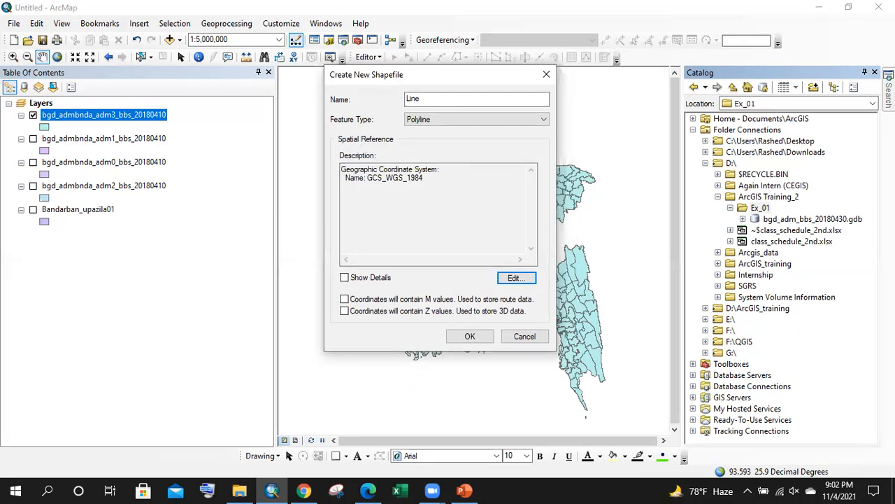
{"action": "left_click", "coordinate": [464, 336]}
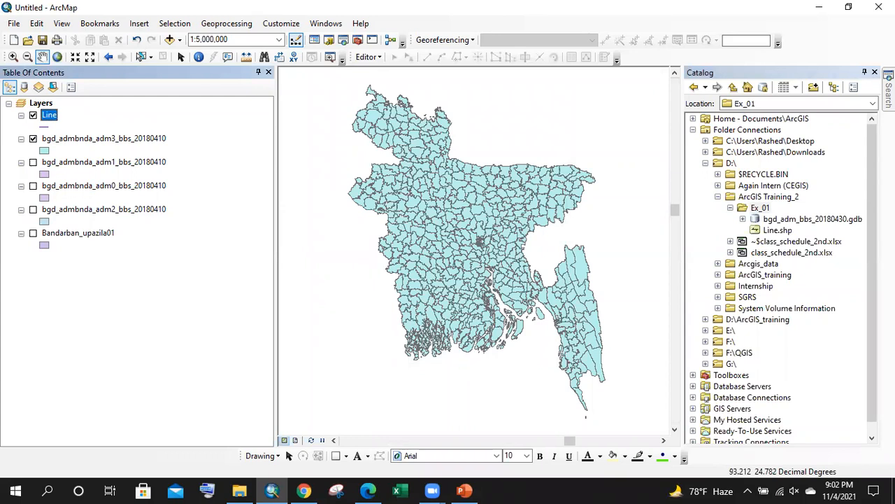
- Turn off the bgd_admbnda_adm3 layer and zoom the map to the Line layer
{"action": "left_click", "coordinate": [33, 139]}
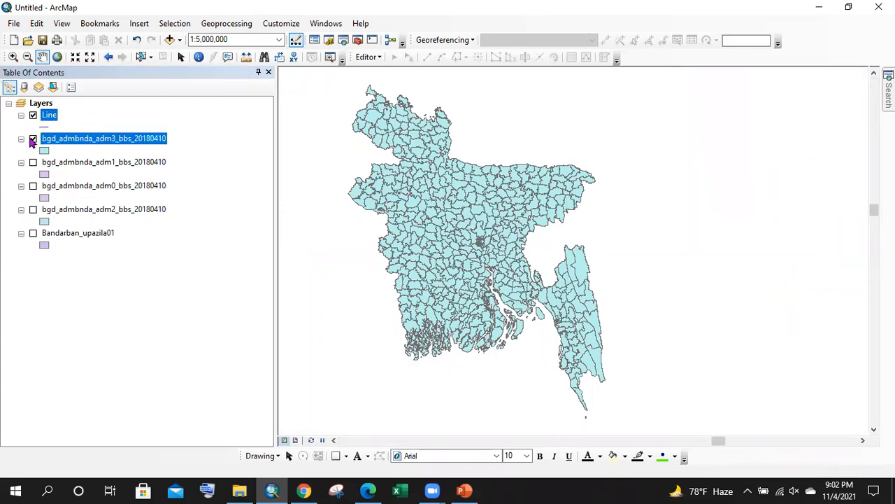
{"action": "right_click", "coordinate": [51, 124]}
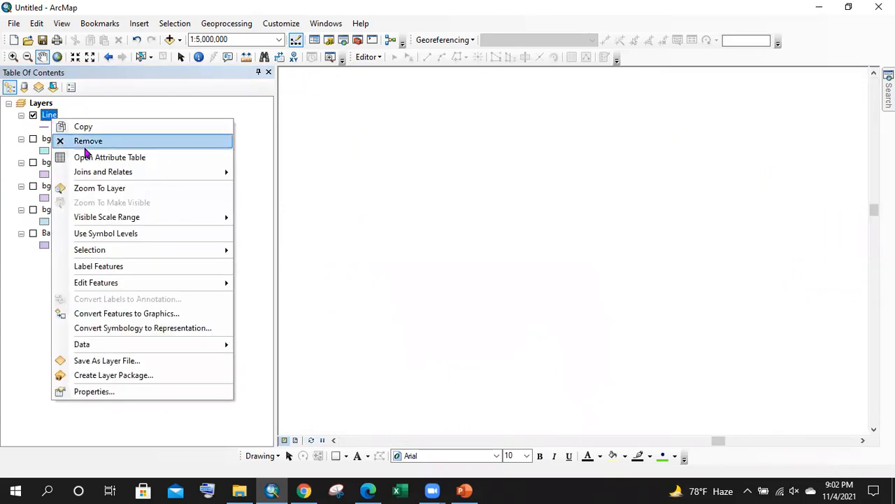
{"action": "left_click", "coordinate": [126, 186]}
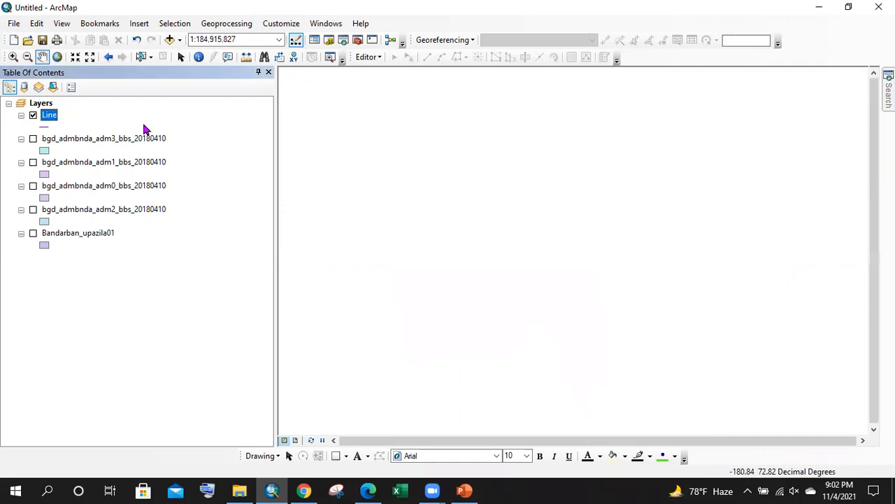
- Turn the bgd_admbnda_adm3 layer back on and zoom the map to its extent, keeping its legend expanded
{"action": "left_click", "coordinate": [21, 138]}
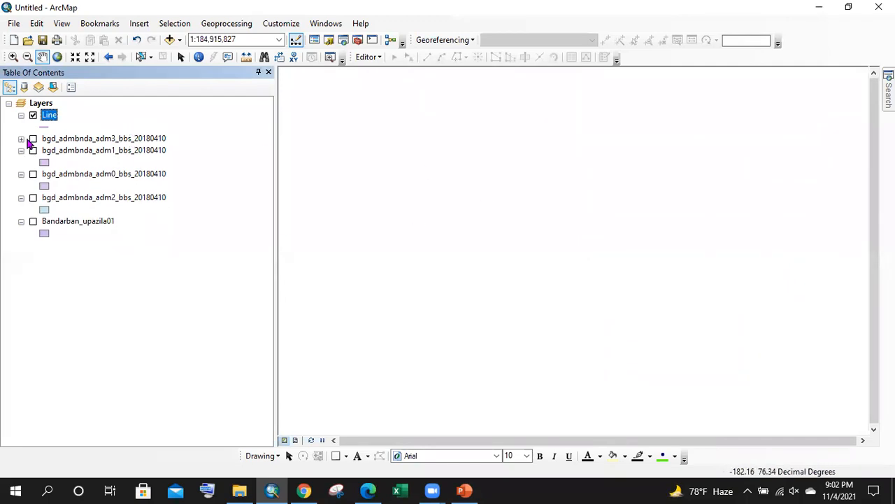
{"action": "right_click", "coordinate": [66, 139]}
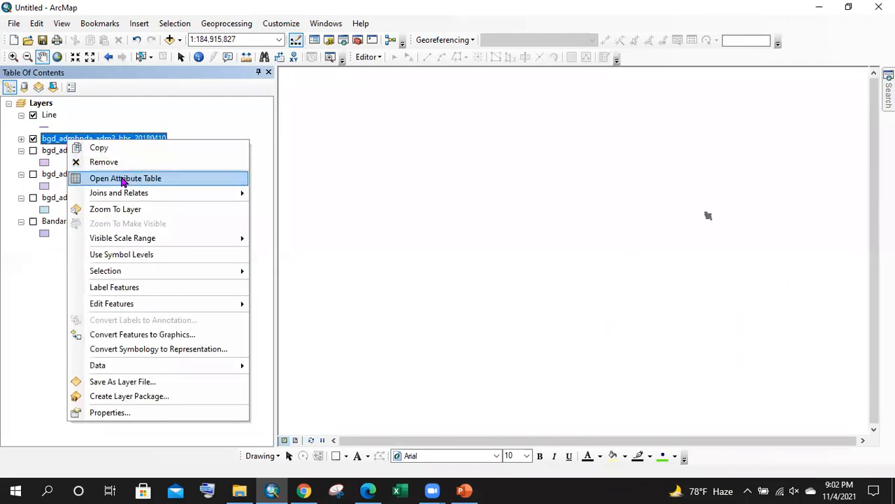
{"action": "left_click", "coordinate": [138, 209]}
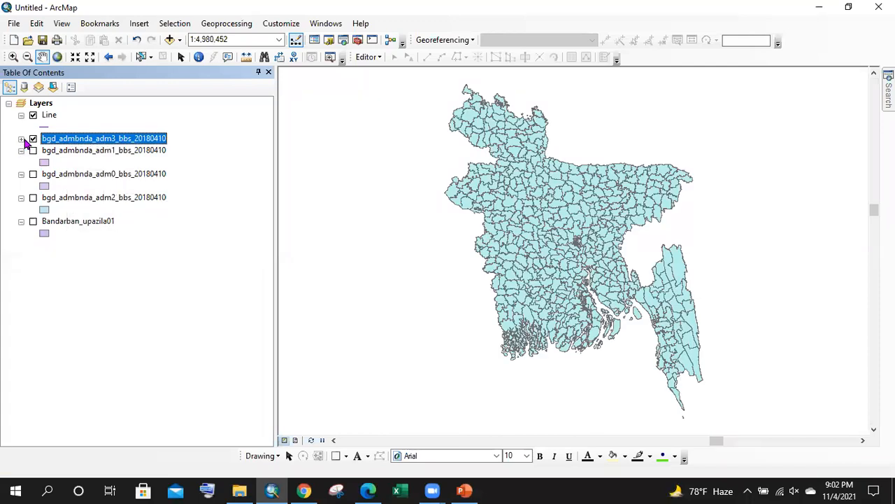
{"action": "left_click", "coordinate": [21, 138]}
{"action": "right_click", "coordinate": [49, 144]}
{"action": "left_click", "coordinate": [124, 204]}
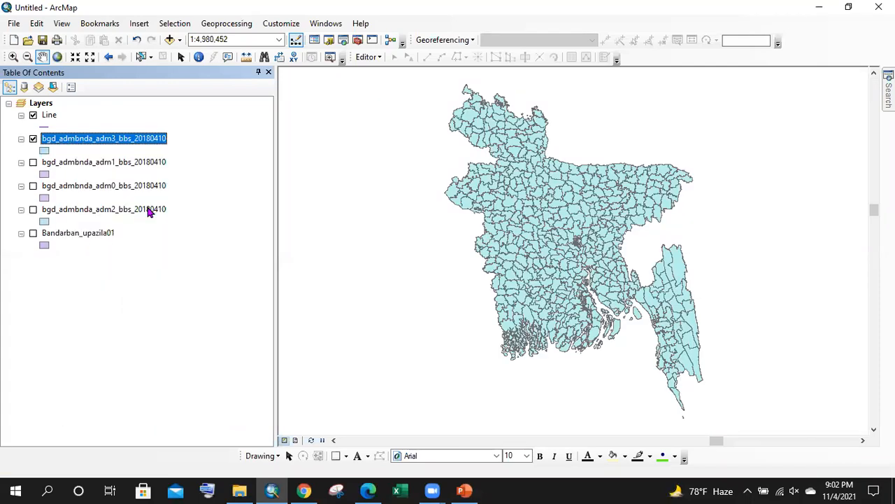
- Open ArcToolbox, view the Feature Class toolset, and collapse Data Management Tools
{"action": "double_click", "coordinate": [48, 129]}
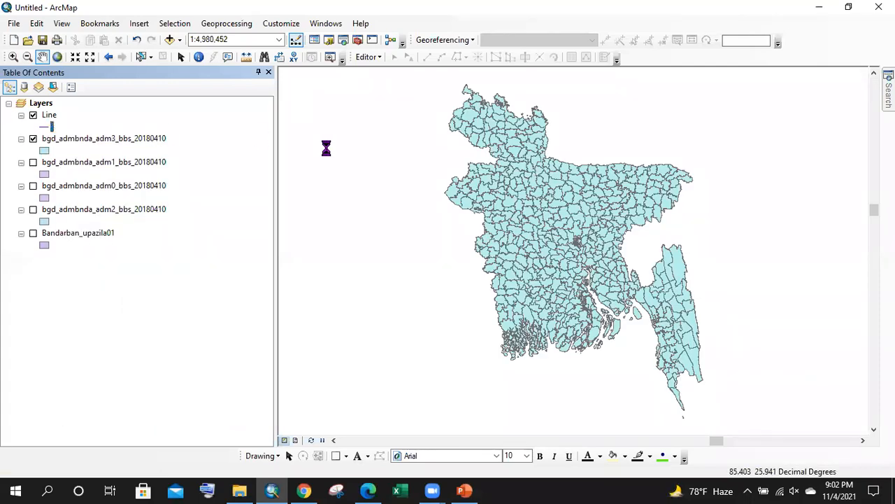
{"action": "left_click", "coordinate": [499, 69]}
{"action": "left_click", "coordinate": [357, 40]}
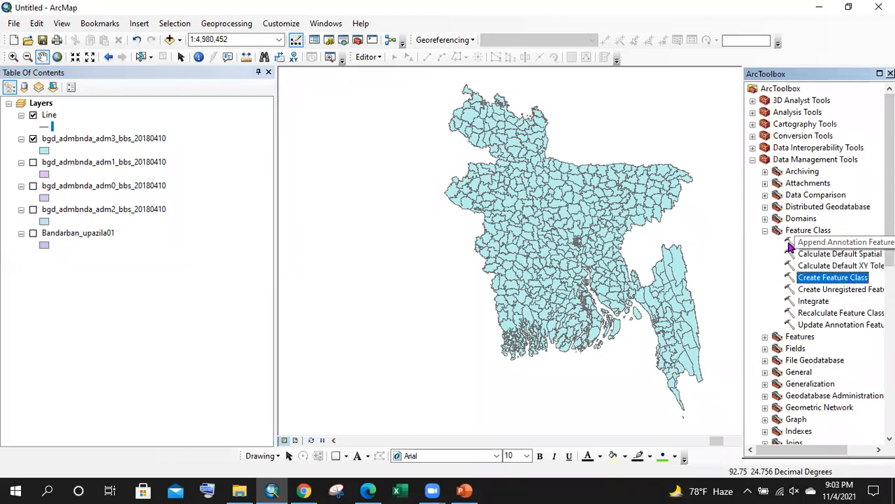
{"action": "left_click", "coordinate": [766, 231]}
{"action": "left_click", "coordinate": [765, 230]}
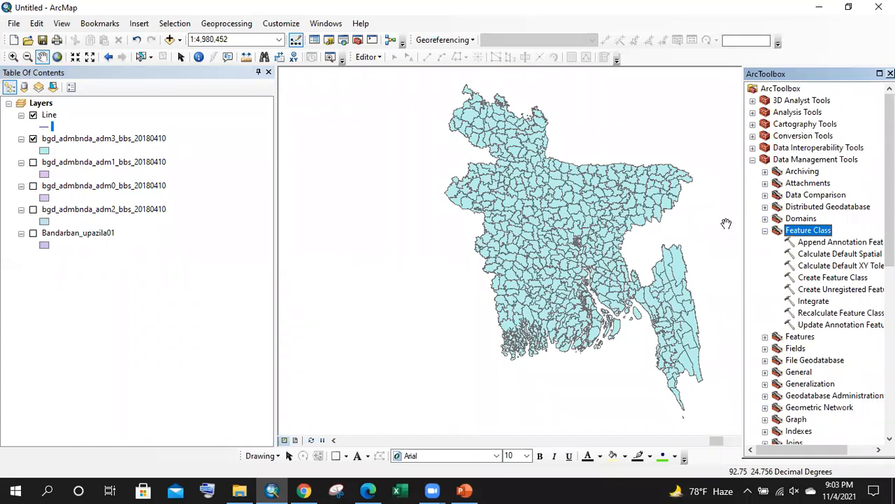
{"action": "left_click", "coordinate": [753, 160]}
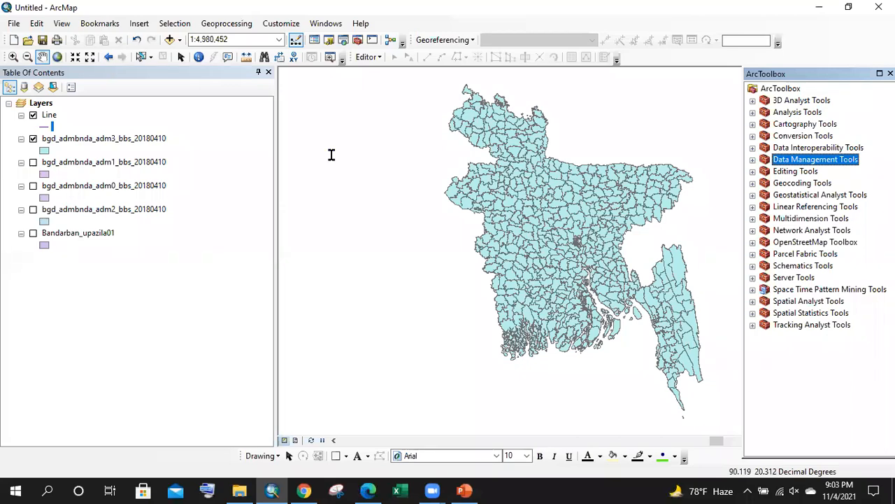
- Switch to Ex_01.pdf in the browser, review the Create Feature Class instructions on page 10, and return to ArcMap
{"action": "key", "text": "alt+Tab"}
{"action": "scroll", "coordinate": [238, 164], "scroll_direction": "down", "scroll_amount": 3}
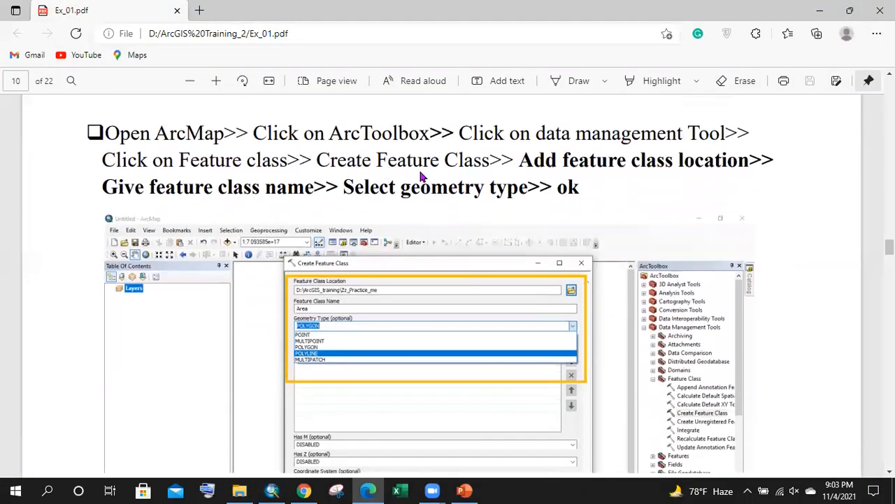
{"action": "scroll", "coordinate": [234, 250], "scroll_direction": "up", "scroll_amount": 3}
{"action": "scroll", "coordinate": [390, 274], "scroll_direction": "down", "scroll_amount": 2}
{"action": "key", "text": "alt+Tab"}
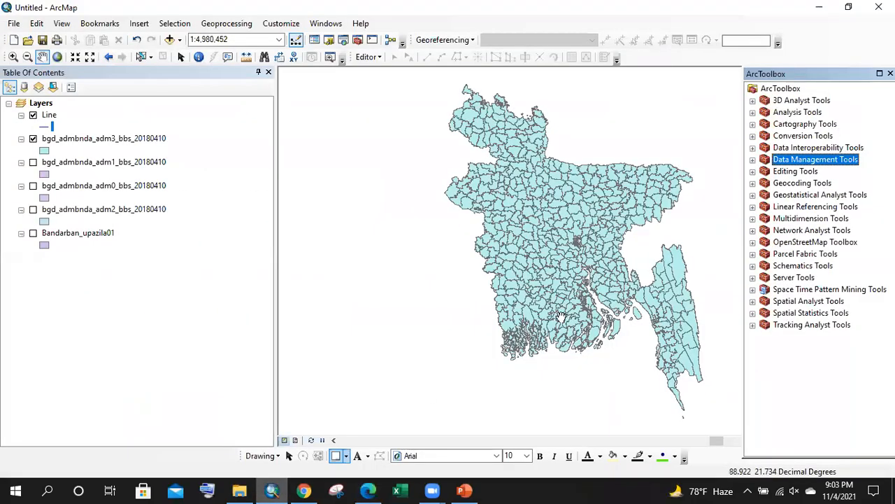
- Create a polygon shapefile named poly in the Catalog's Ex_01 folder without assigning a coordinate system, closing ArcToolbox first
{"action": "left_click", "coordinate": [328, 40]}
{"action": "left_click", "coordinate": [890, 74]}
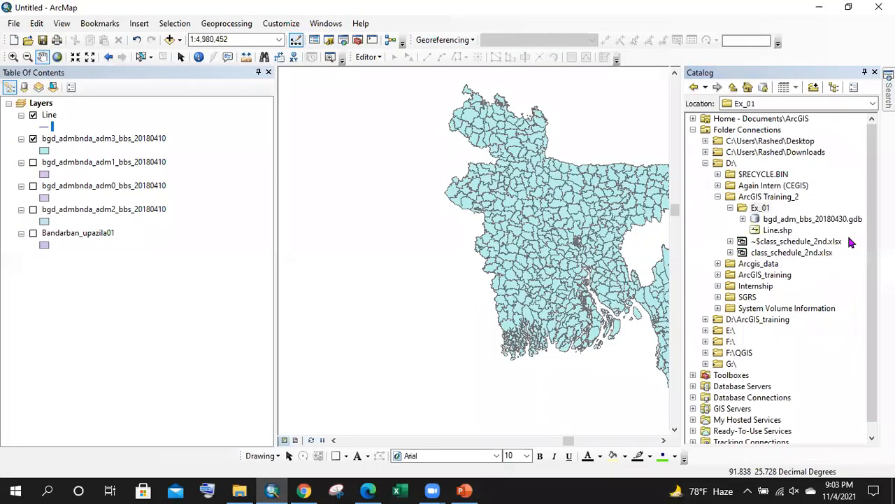
{"action": "right_click", "coordinate": [767, 212]}
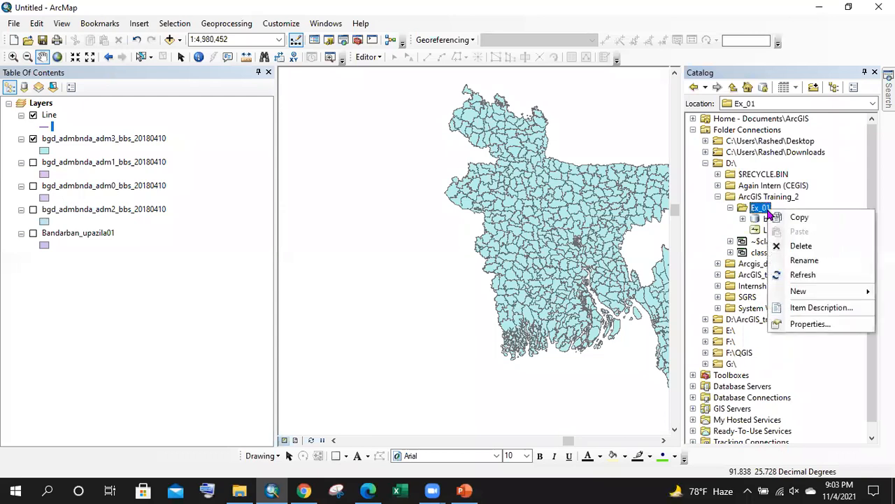
{"action": "mouse_move", "coordinate": [837, 299]}
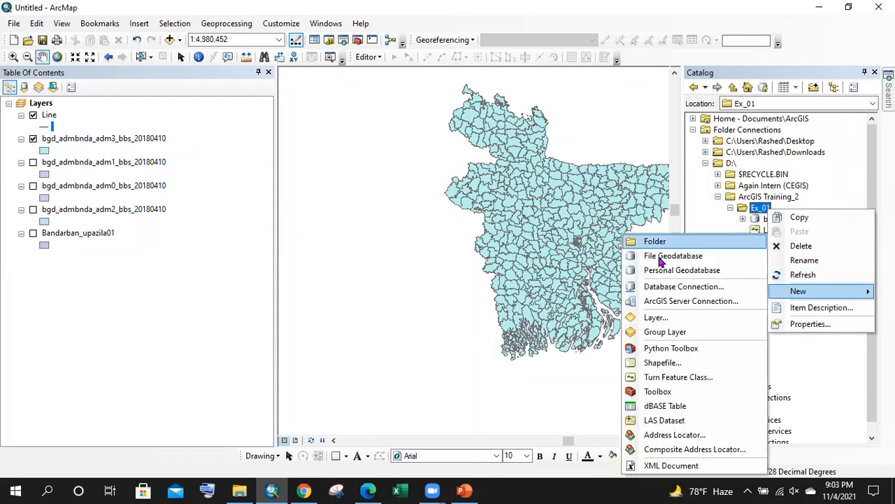
{"action": "left_click", "coordinate": [661, 362]}
{"action": "left_click", "coordinate": [462, 148]}
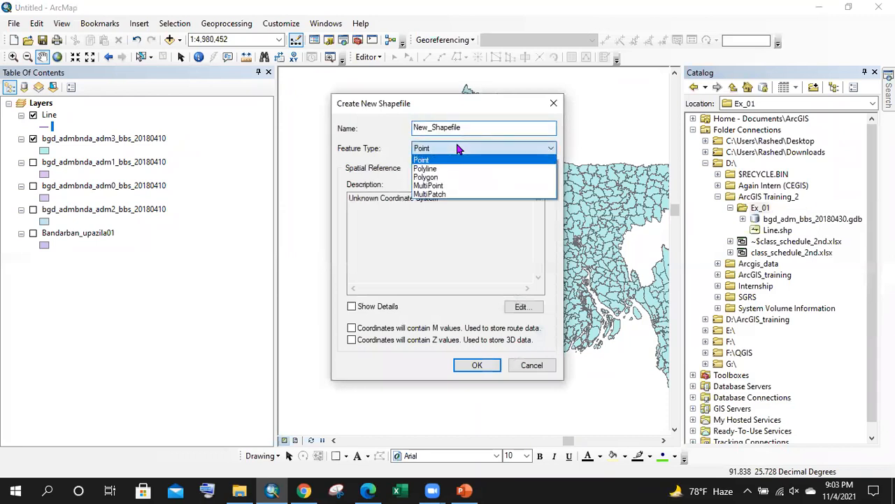
{"action": "left_click", "coordinate": [445, 177]}
{"action": "key", "text": "shift+Tab"}
{"action": "type", "text": "p"}
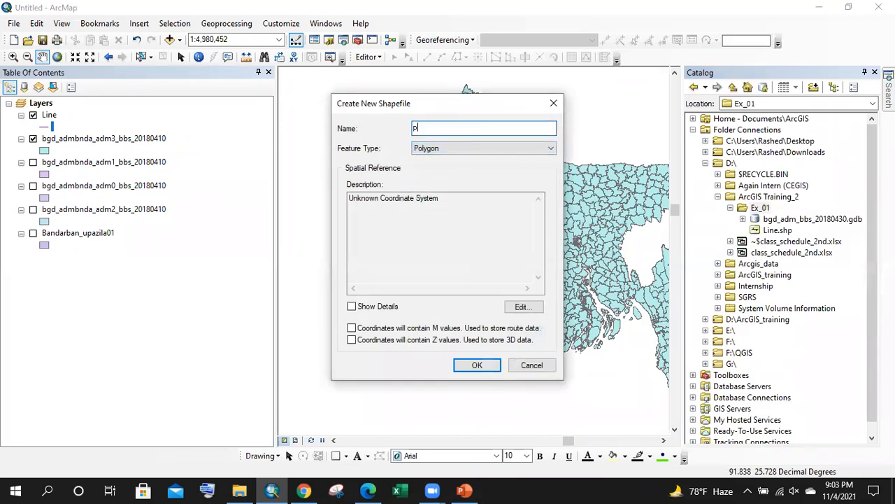
{"action": "left_click", "coordinate": [487, 361]}
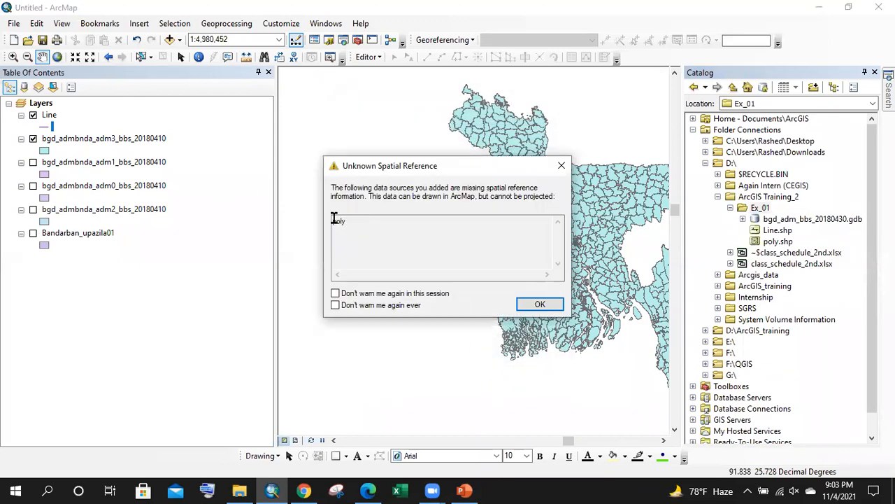
{"action": "left_click", "coordinate": [540, 305]}
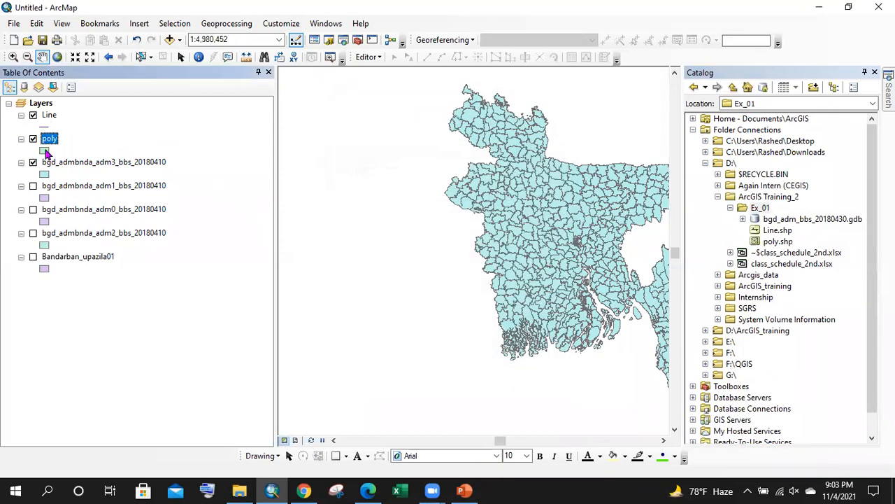
- Hide the Catalog and turn off the bgd_admbnda_adm3 layer
{"action": "left_click", "coordinate": [865, 73]}
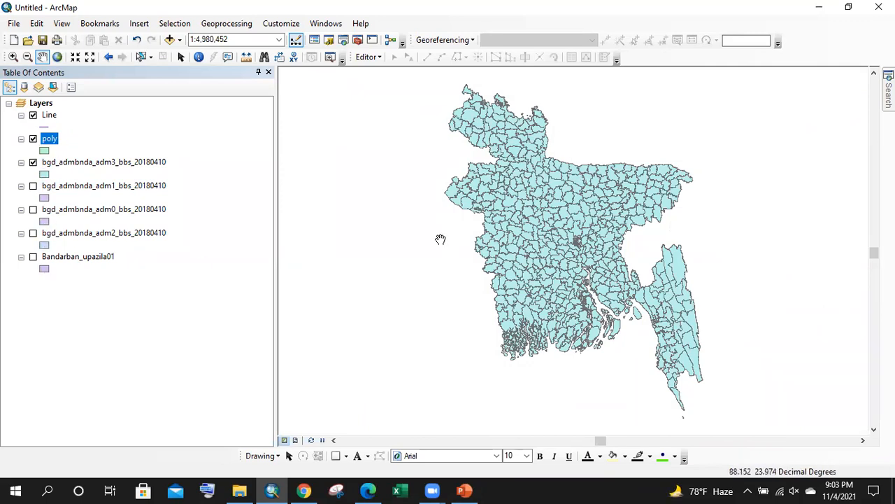
{"action": "left_click", "coordinate": [33, 162]}
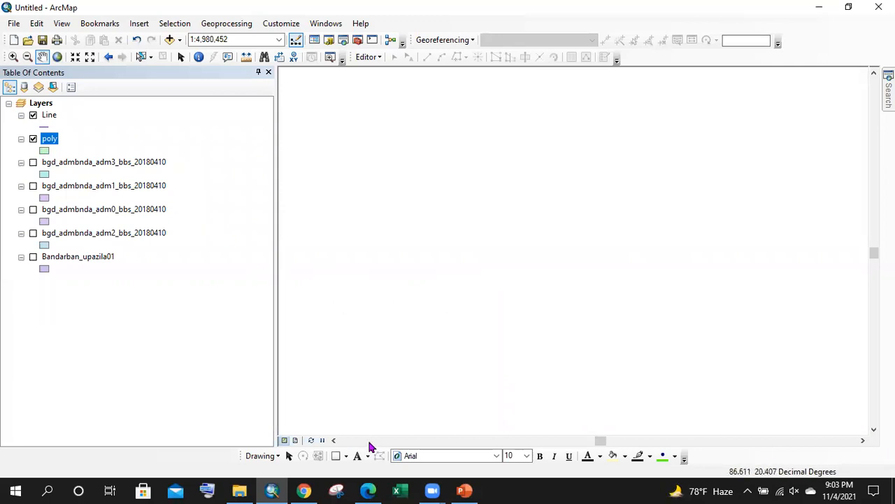
- Switch to Ex_01.pdf in the browser and review the feature class instructions and the Working with editing tools section
{"action": "left_click", "coordinate": [368, 490]}
{"action": "scroll", "coordinate": [448, 279], "scroll_direction": "down", "scroll_amount": 8}
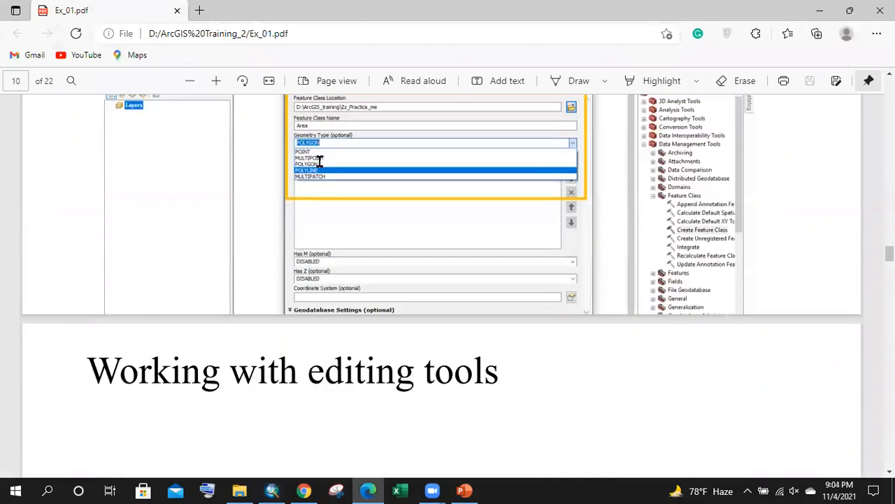
{"action": "scroll", "coordinate": [304, 194], "scroll_direction": "down", "scroll_amount": 2}
{"action": "scroll", "coordinate": [288, 221], "scroll_direction": "up", "scroll_amount": 5}
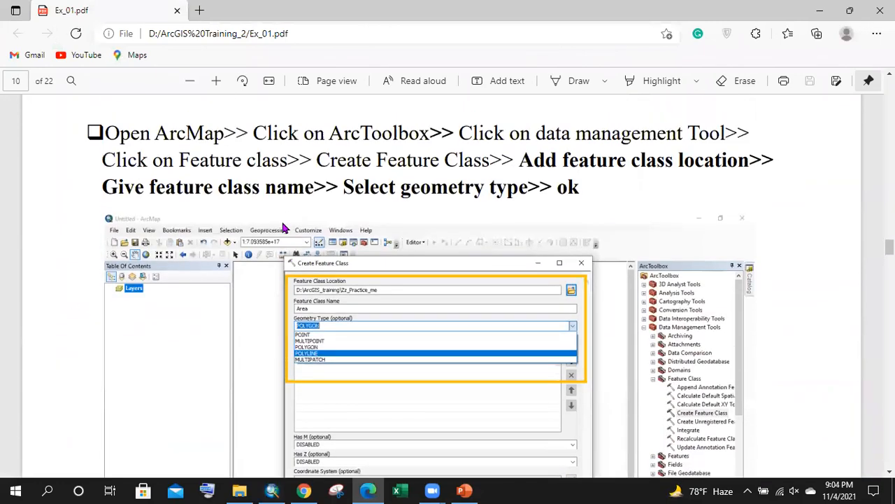
{"action": "scroll", "coordinate": [441, 180], "scroll_direction": "down", "scroll_amount": 5}
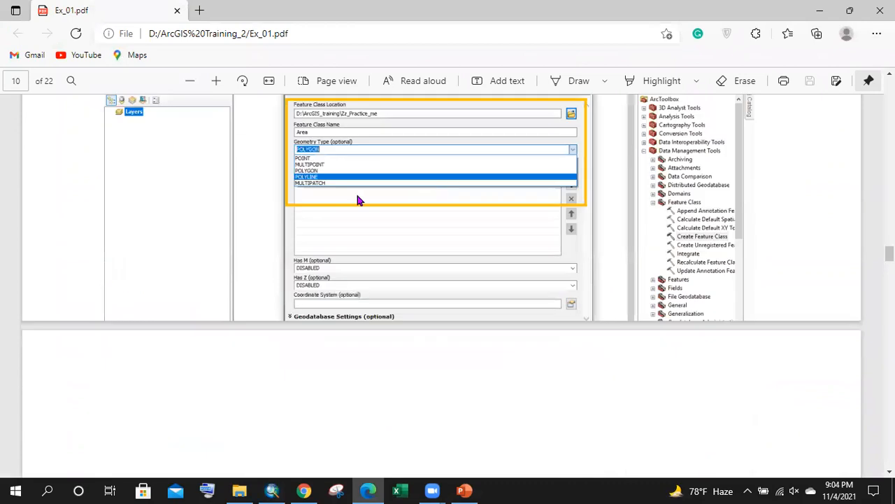
{"action": "left_click_drag", "start_coordinate": [88, 247], "coordinate": [529, 256]}
{"action": "left_click", "coordinate": [531, 255]}
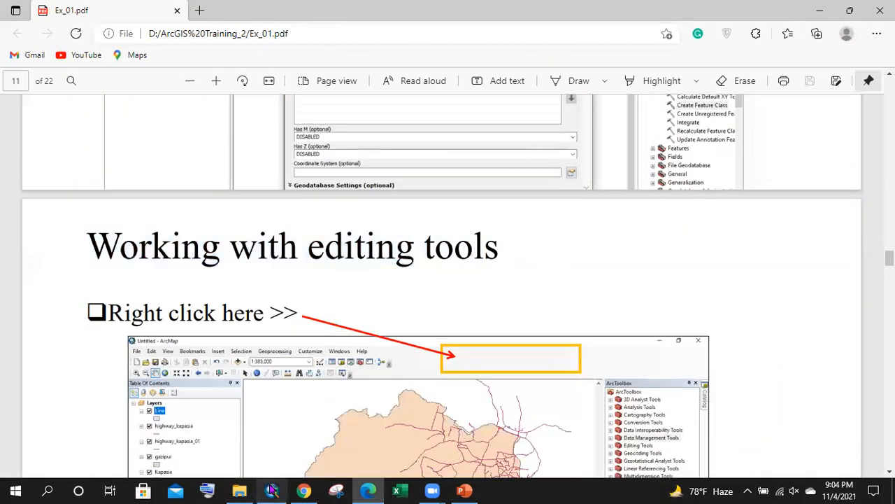
{"action": "mouse_move", "coordinate": [434, 490]}
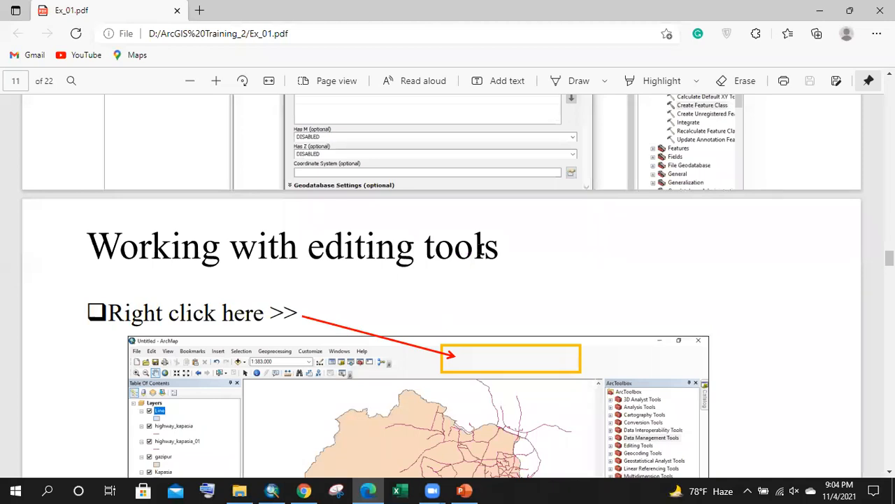
{"action": "scroll", "coordinate": [465, 235], "scroll_direction": "down", "scroll_amount": 2}
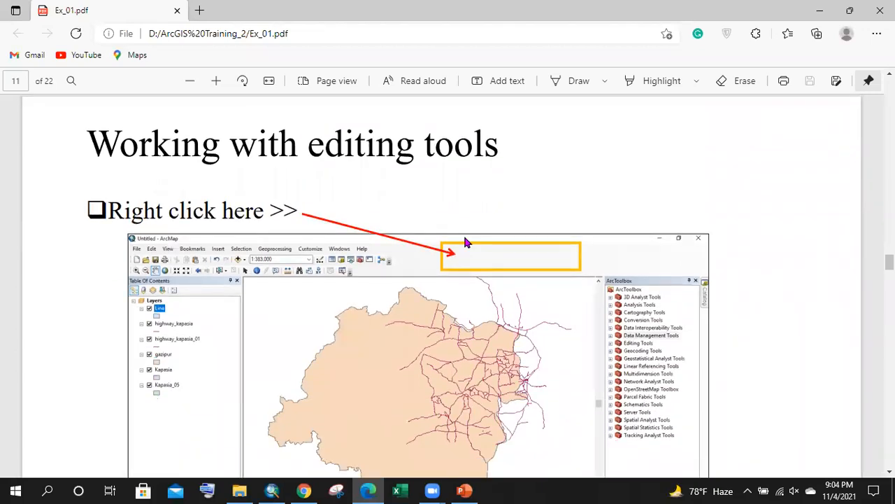
{"action": "scroll", "coordinate": [463, 233], "scroll_direction": "down", "scroll_amount": 2}
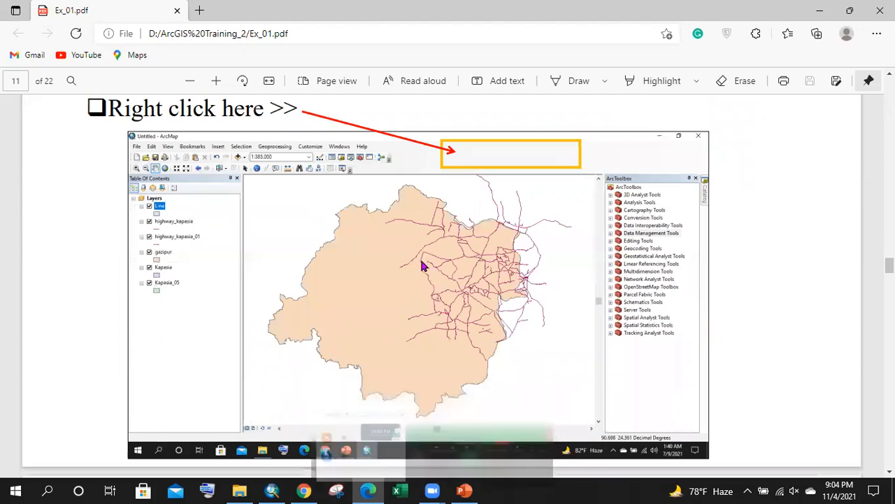
{"action": "scroll", "coordinate": [390, 179], "scroll_direction": "up", "scroll_amount": 3}
{"action": "scroll", "coordinate": [391, 178], "scroll_direction": "down", "scroll_amount": 3}
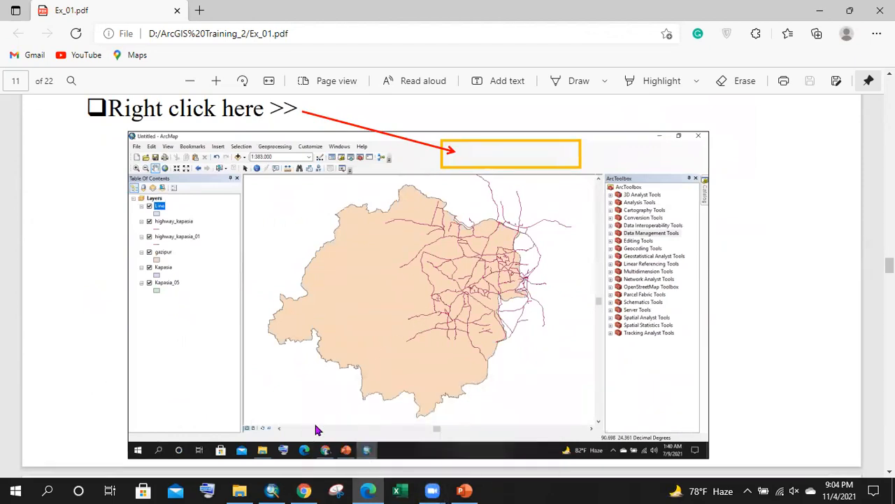
{"action": "mouse_move", "coordinate": [272, 490]}
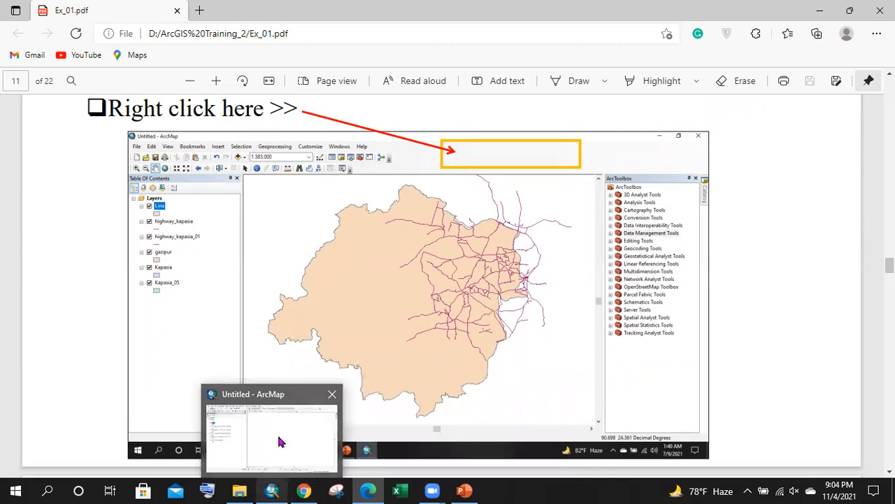
- Switch back to ArcMap and narrow the Table of Contents to give the map more room
{"action": "left_click", "coordinate": [279, 441]}
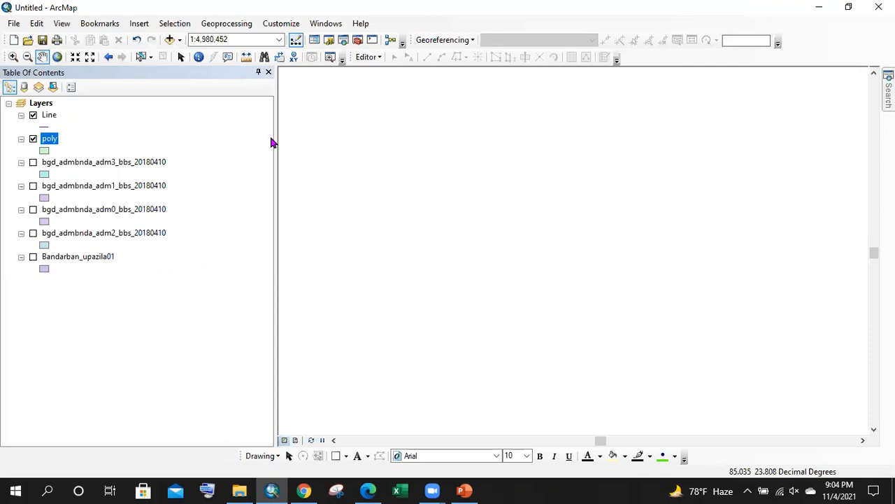
{"action": "left_click_drag", "start_coordinate": [275, 138], "coordinate": [196, 149]}
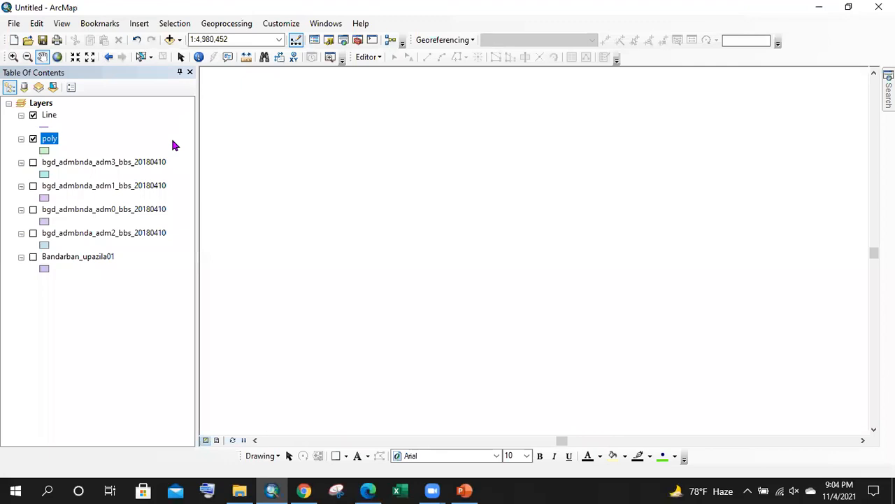
- Reopen the Catalog and collapse the D:\ folder connection
{"action": "left_click", "coordinate": [331, 42]}
{"action": "left_click", "coordinate": [705, 165]}
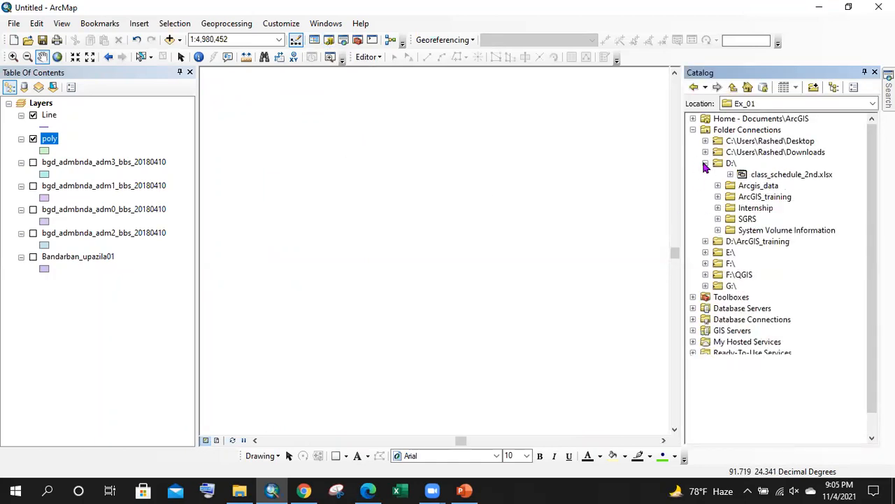
{"action": "left_click", "coordinate": [705, 164]}
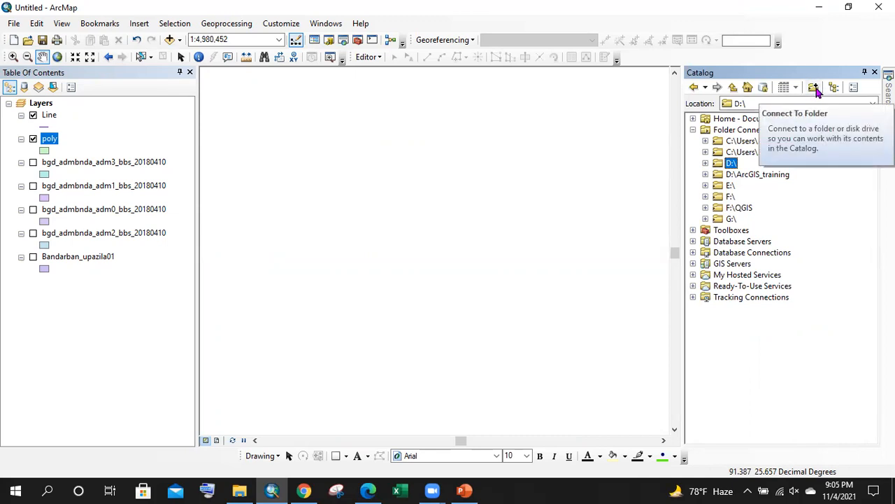
- Start a new shapefile in the Ex_01 folder of ArcGIS Training_2 with the feature type Point
{"action": "left_click", "coordinate": [705, 162]}
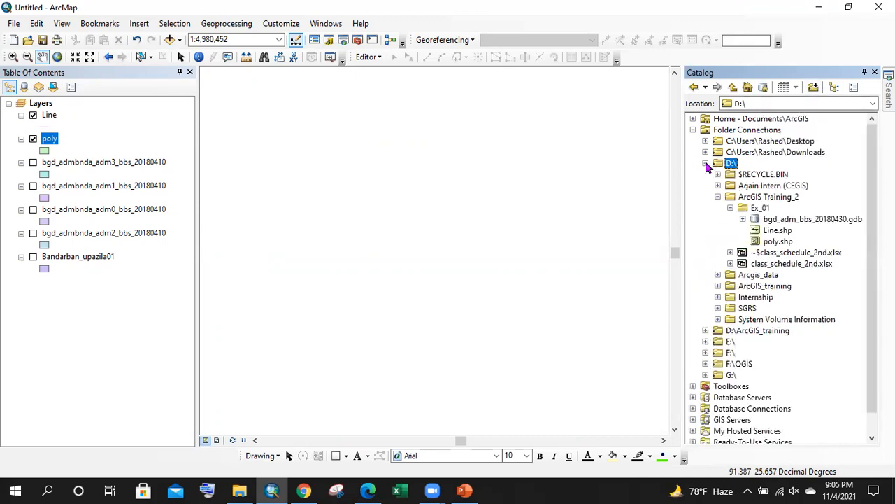
{"action": "right_click", "coordinate": [752, 208]}
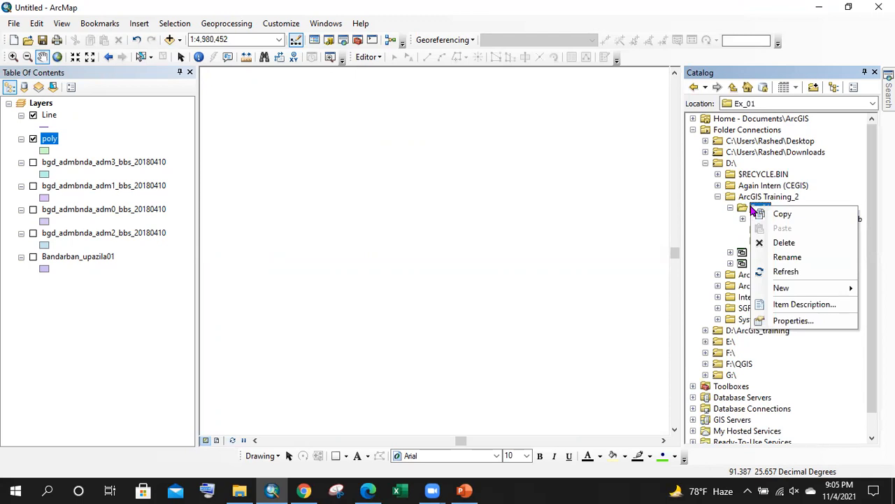
{"action": "mouse_move", "coordinate": [801, 294]}
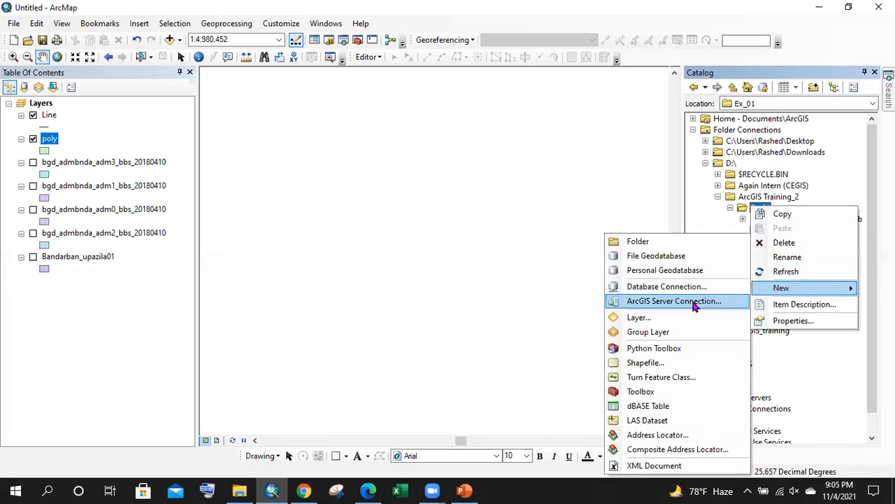
{"action": "left_click", "coordinate": [673, 363]}
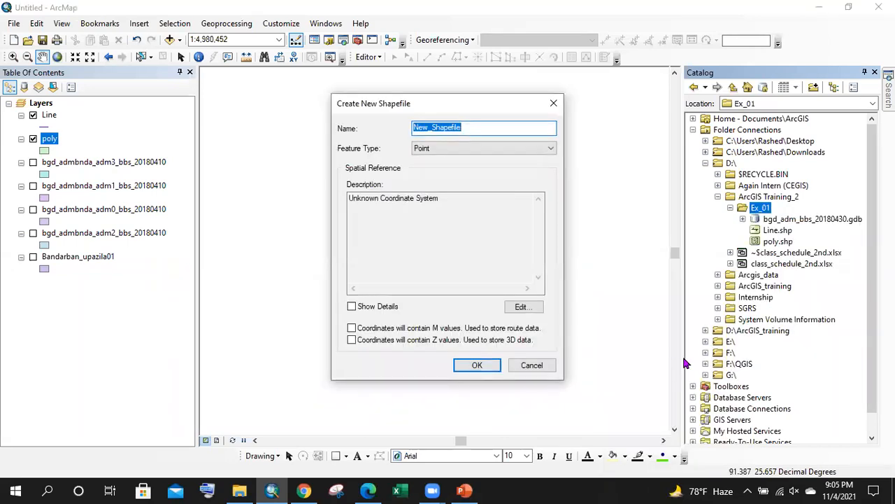
{"action": "left_click", "coordinate": [448, 148]}
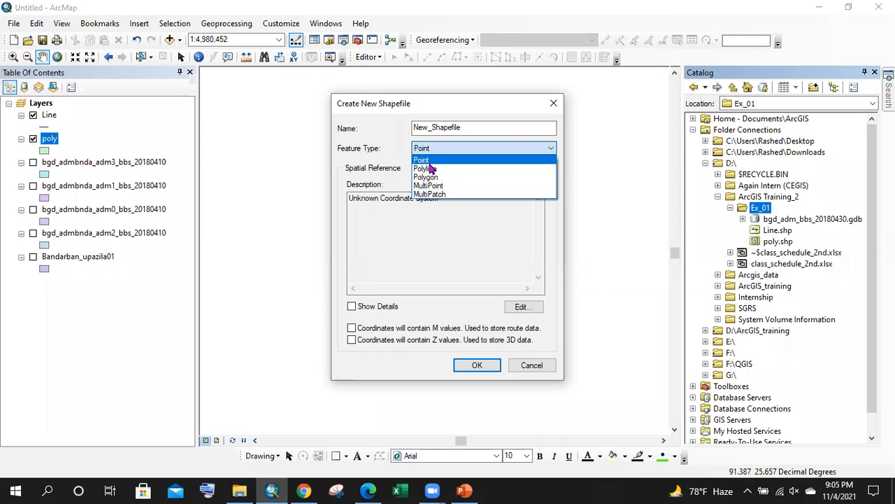
{"action": "left_click", "coordinate": [429, 161]}
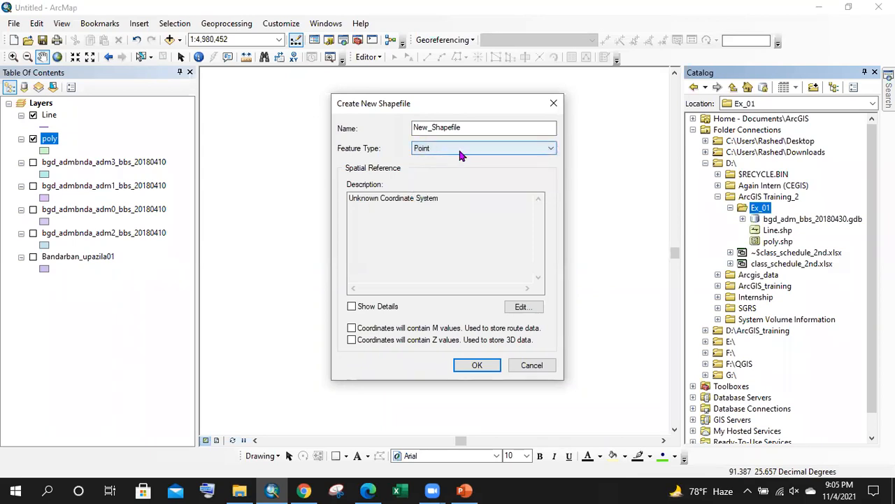
- Edit the shapefile's spatial reference and select WGS 1984 from the favorite coordinate systems
{"action": "left_click", "coordinate": [524, 308]}
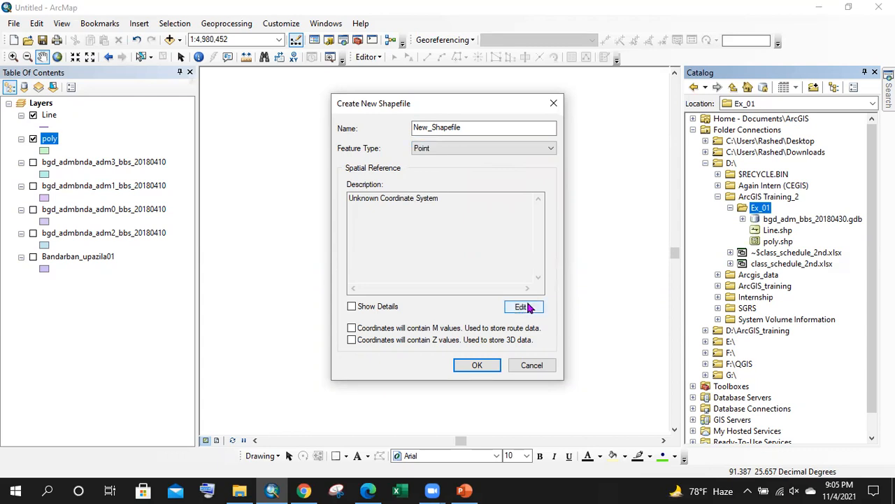
{"action": "scroll", "coordinate": [378, 182], "scroll_direction": "down", "scroll_amount": 3}
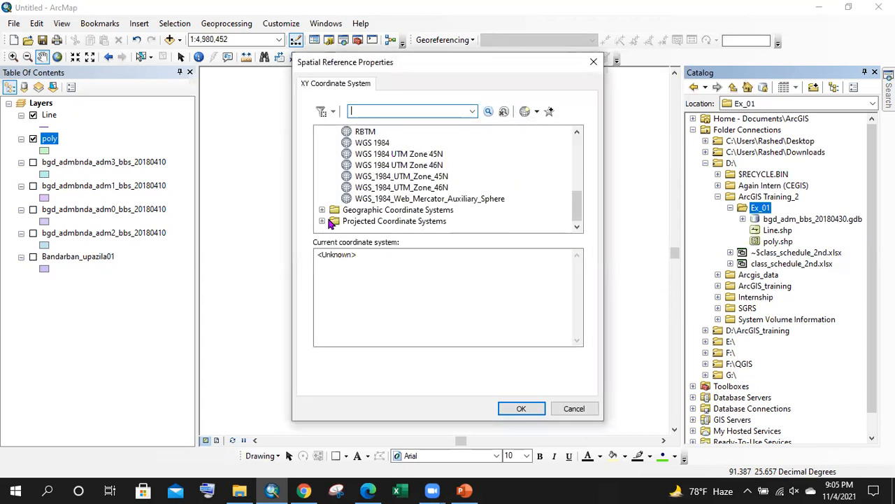
{"action": "scroll", "coordinate": [390, 152], "scroll_direction": "up", "scroll_amount": 2}
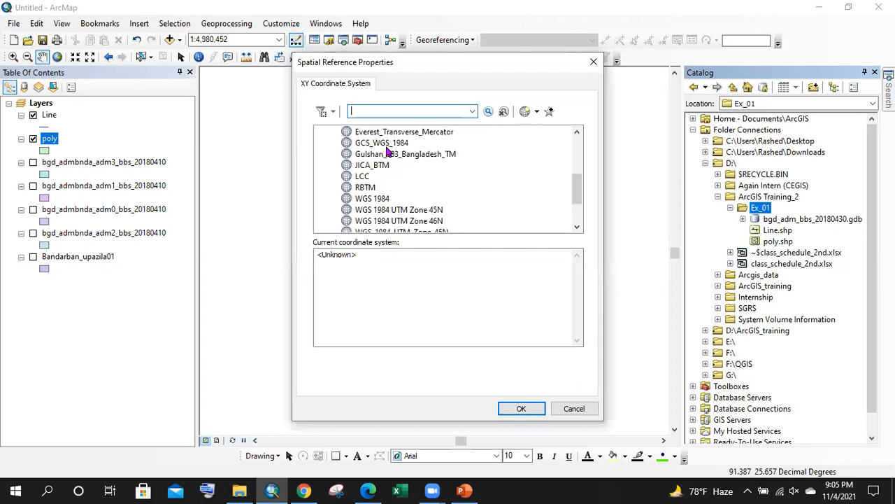
{"action": "left_click", "coordinate": [383, 199]}
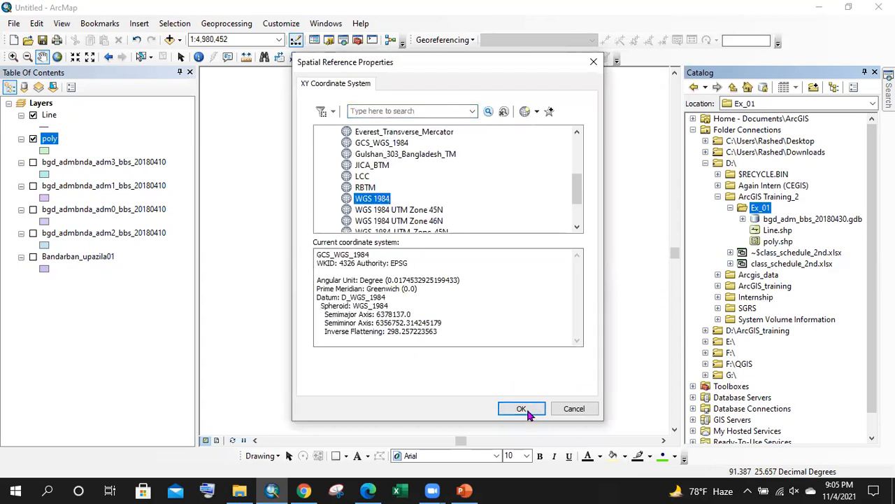
- Collapse the favorite coordinate systems and expand the Geographic Coordinate Systems group
{"action": "scroll", "coordinate": [378, 175], "scroll_direction": "up", "scroll_amount": 3}
{"action": "left_click", "coordinate": [322, 133]}
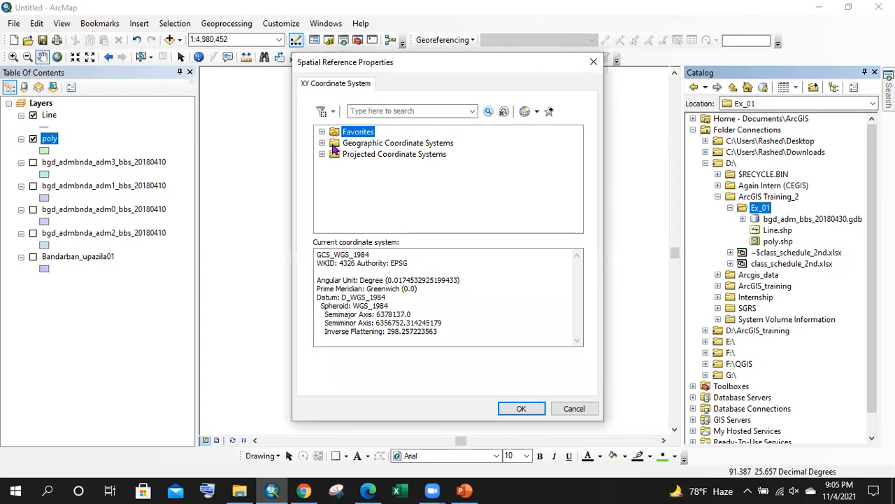
{"action": "left_click", "coordinate": [368, 145]}
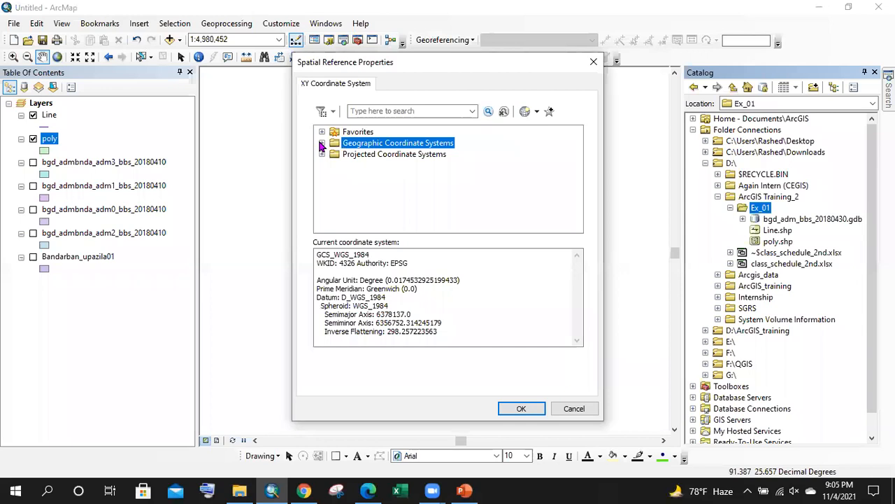
{"action": "left_click", "coordinate": [322, 144]}
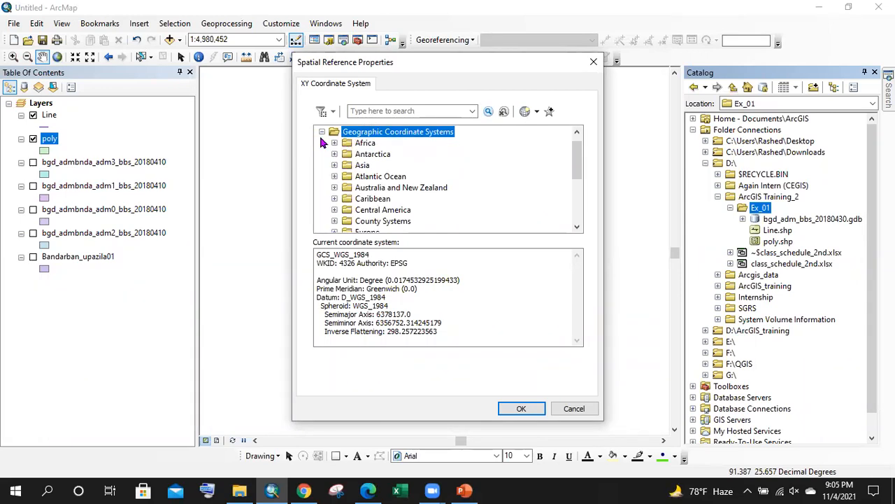
{"action": "left_click", "coordinate": [321, 132]}
{"action": "left_click", "coordinate": [322, 143]}
- Select WGS 1984 from the World group of the geographic coordinate systems
{"action": "scroll", "coordinate": [374, 134], "scroll_direction": "down", "scroll_amount": 2}
{"action": "scroll", "coordinate": [374, 134], "scroll_direction": "down", "scroll_amount": 2}
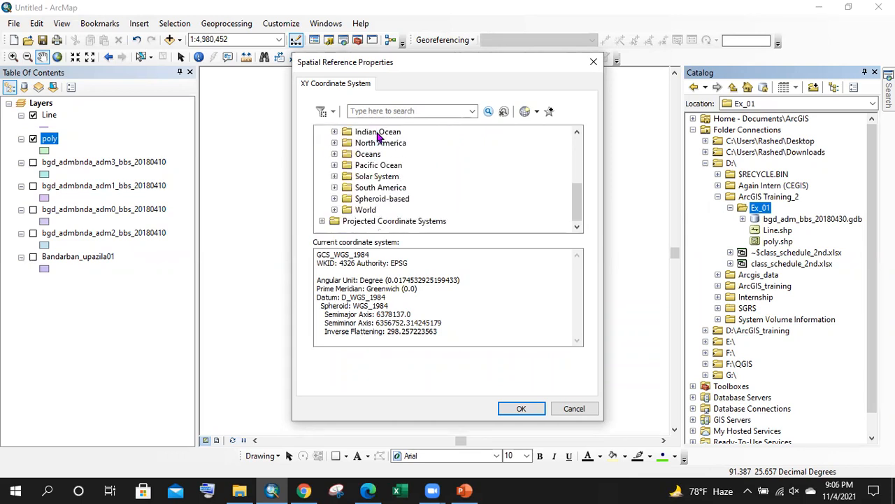
{"action": "scroll", "coordinate": [378, 139], "scroll_direction": "up", "scroll_amount": 4}
{"action": "scroll", "coordinate": [364, 203], "scroll_direction": "down", "scroll_amount": 3}
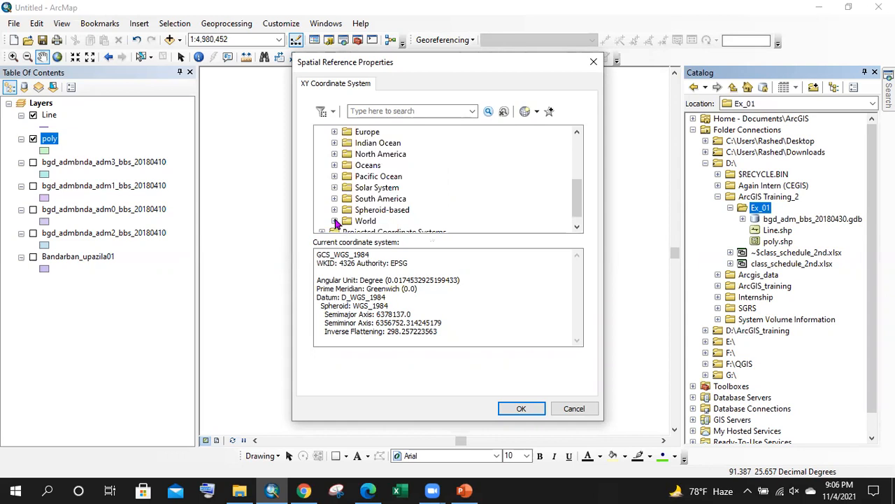
{"action": "left_click", "coordinate": [335, 221]}
{"action": "scroll", "coordinate": [371, 175], "scroll_direction": "down", "scroll_amount": 6}
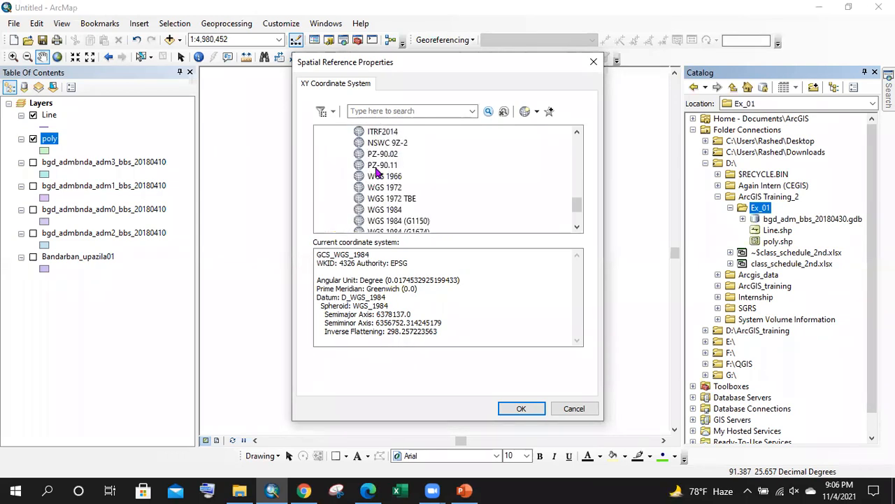
{"action": "left_click", "coordinate": [385, 143]}
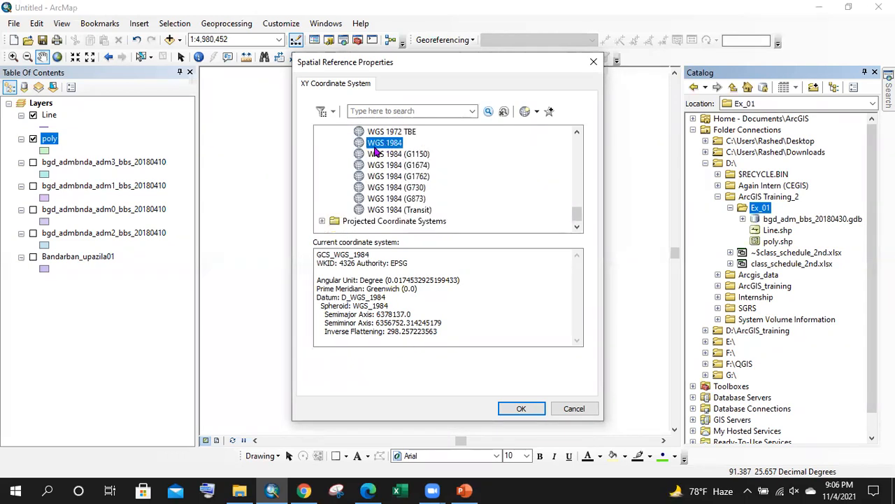
- Confirm WGS 1984 as the spatial reference and create the point shapefile under the name New_Shapefile
{"action": "right_click", "coordinate": [381, 145]}
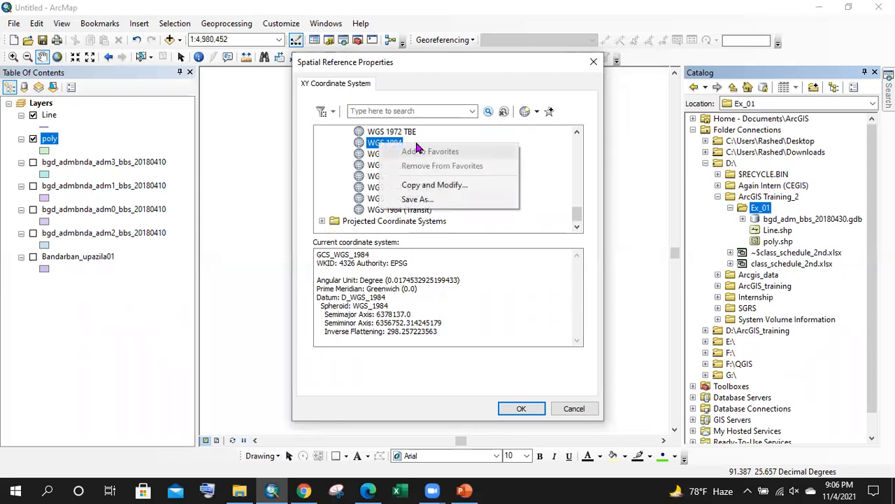
{"action": "left_click", "coordinate": [368, 144]}
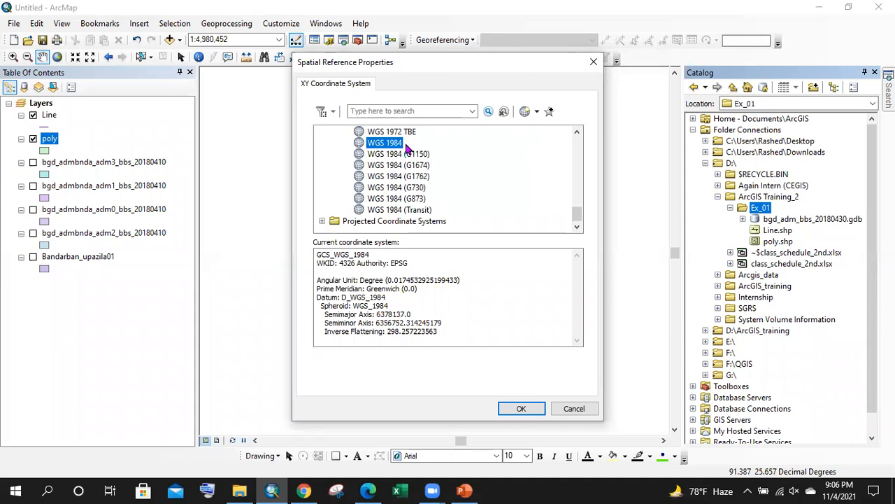
{"action": "left_click", "coordinate": [519, 408]}
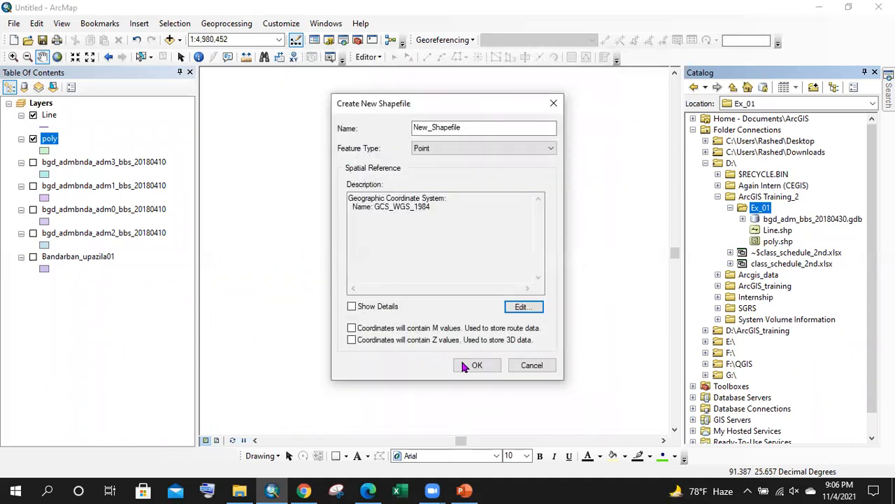
{"action": "left_click", "coordinate": [475, 364]}
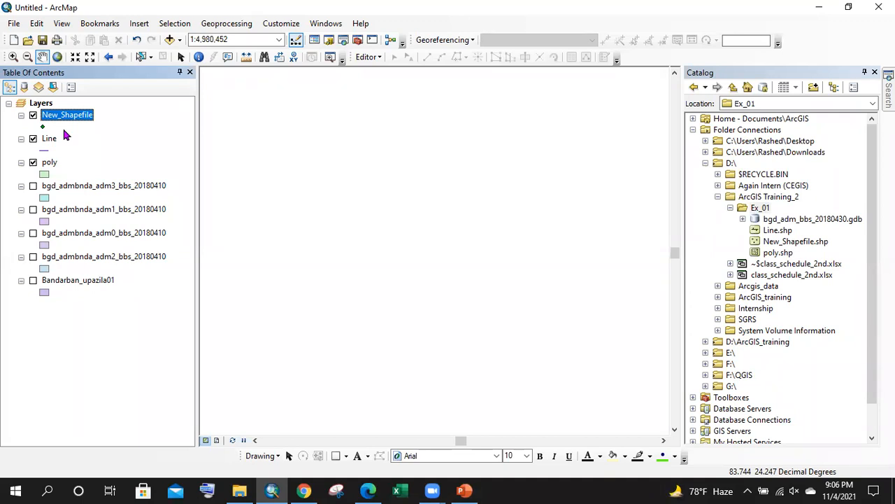
{"action": "left_click", "coordinate": [180, 42]}
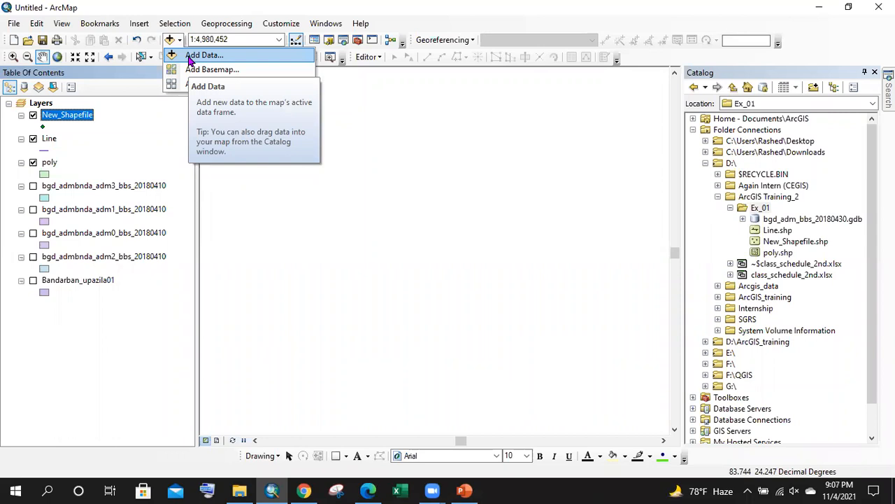
{"action": "left_click", "coordinate": [180, 40]}
{"action": "left_click", "coordinate": [180, 39]}
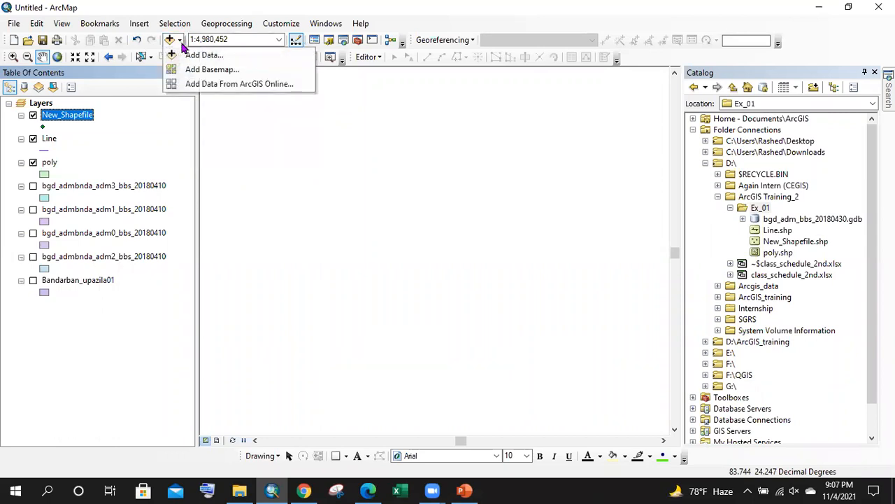
{"action": "left_click", "coordinate": [197, 60]}
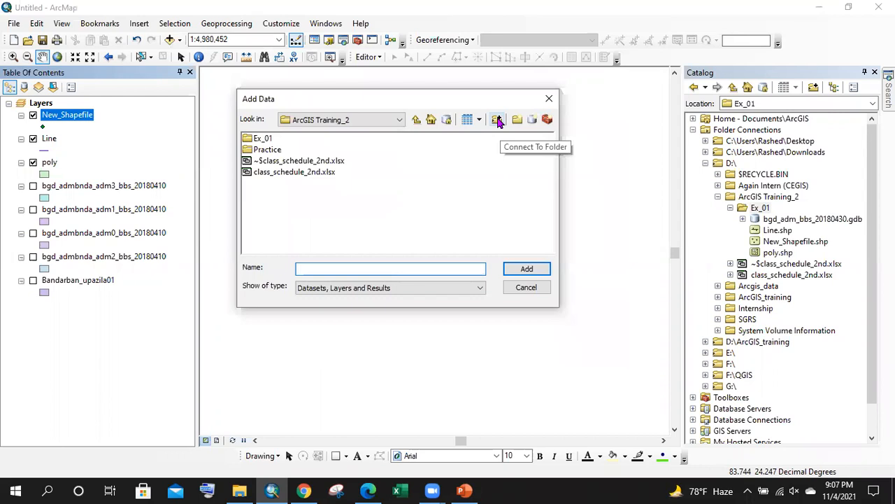
{"action": "left_click", "coordinate": [548, 99]}
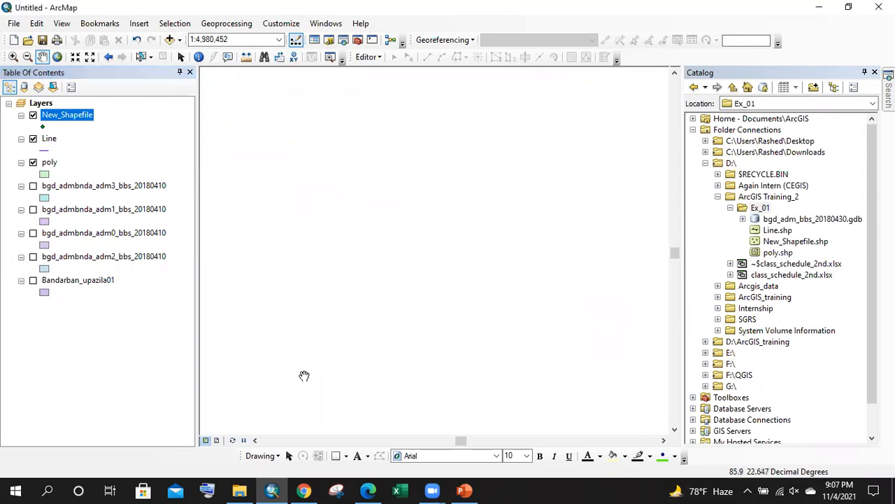
- Switch to File Explorer, open the ArcGIS Training_2 folder on the D: drive and refresh its contents
{"action": "left_click", "coordinate": [239, 490]}
{"action": "left_click", "coordinate": [12, 45]}
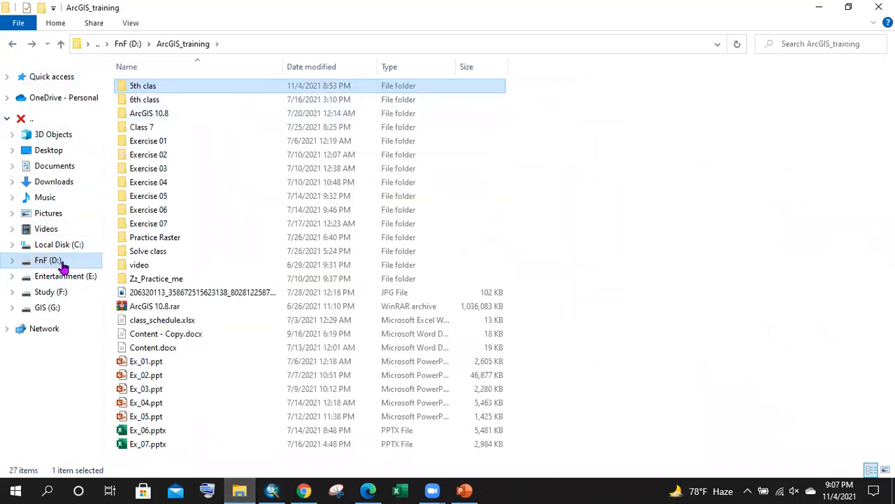
{"action": "left_click", "coordinate": [59, 260]}
{"action": "double_click", "coordinate": [186, 102]}
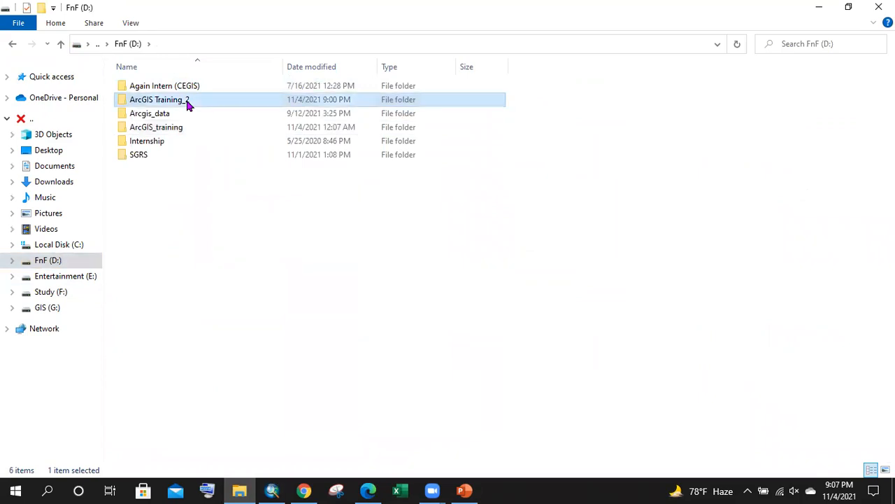
{"action": "left_click", "coordinate": [157, 85]}
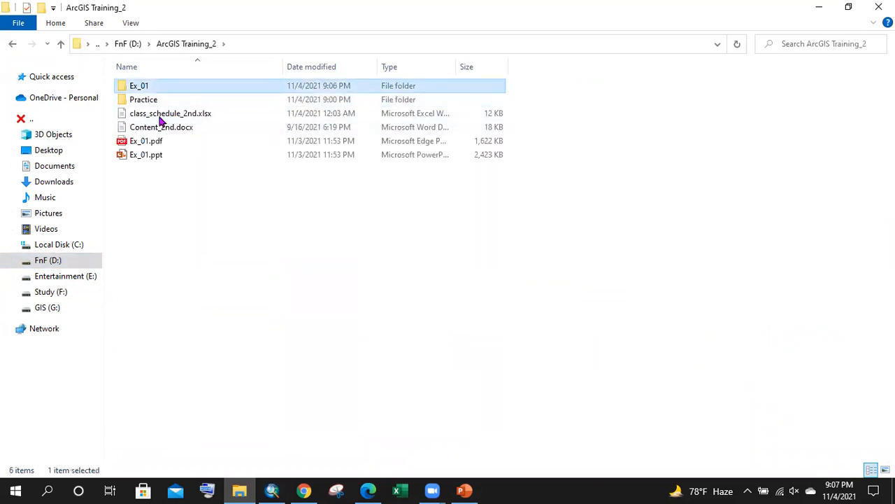
{"action": "right_click", "coordinate": [330, 211]}
{"action": "left_click", "coordinate": [372, 272]}
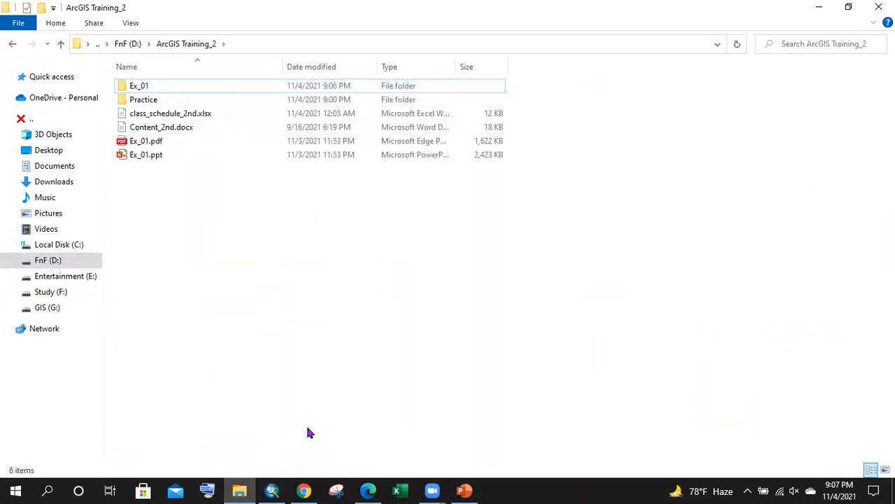
- Switch back to ArcMap and start a new folder connection while adding data
{"action": "left_click", "coordinate": [272, 490]}
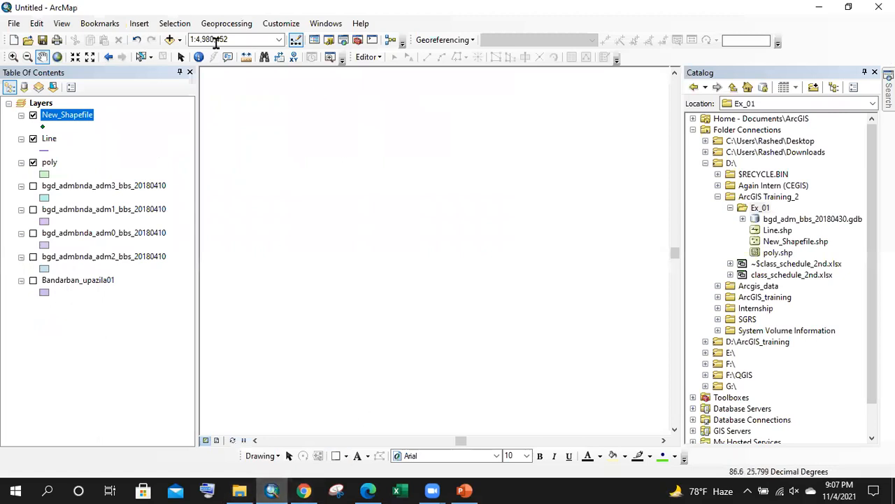
{"action": "left_click", "coordinate": [180, 42]}
{"action": "left_click", "coordinate": [198, 55]}
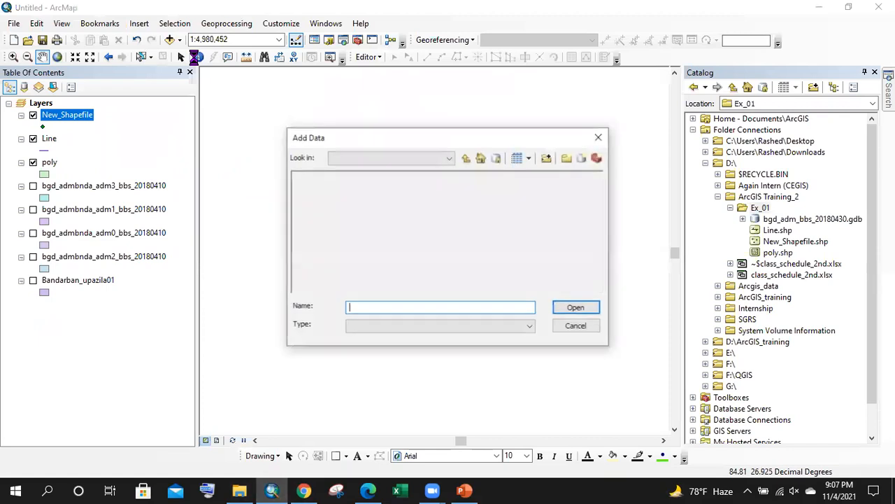
{"action": "left_click", "coordinate": [554, 160]}
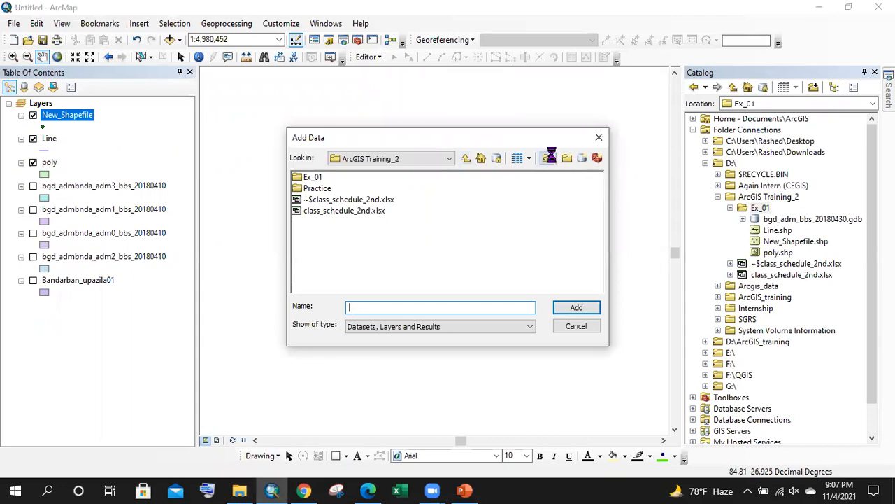
{"action": "left_click_drag", "start_coordinate": [424, 145], "coordinate": [363, 103]}
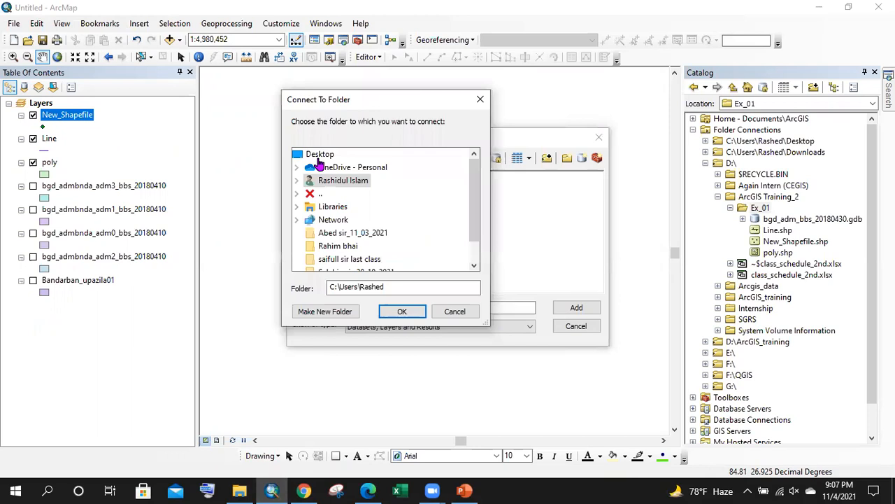
- Choose the FnF (D:) drive in the folder tree and connect to it
{"action": "left_click", "coordinate": [304, 196]}
{"action": "scroll", "coordinate": [385, 205], "scroll_direction": "down", "scroll_amount": 3}
{"action": "scroll", "coordinate": [384, 205], "scroll_direction": "up", "scroll_amount": 2}
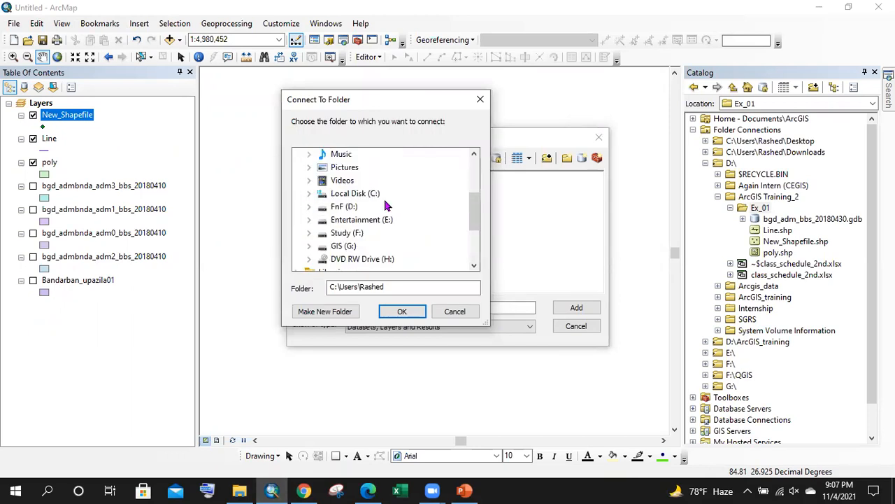
{"action": "left_click", "coordinate": [348, 206]}
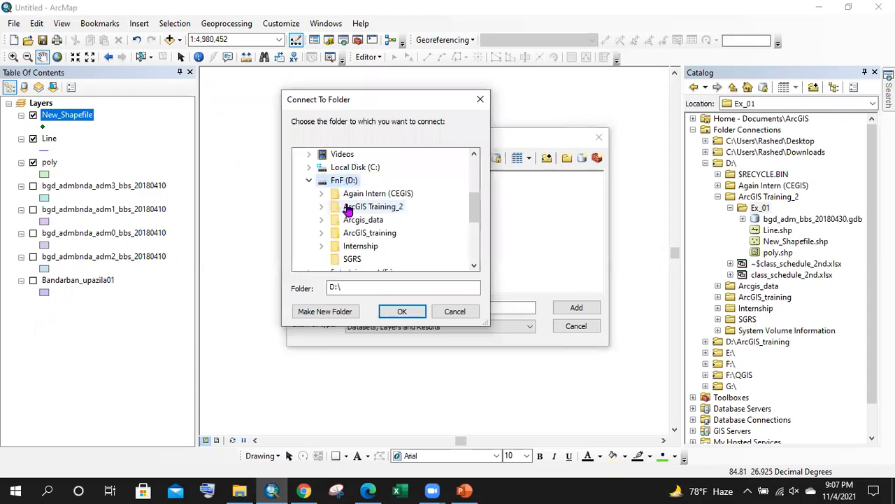
{"action": "left_click", "coordinate": [402, 312]}
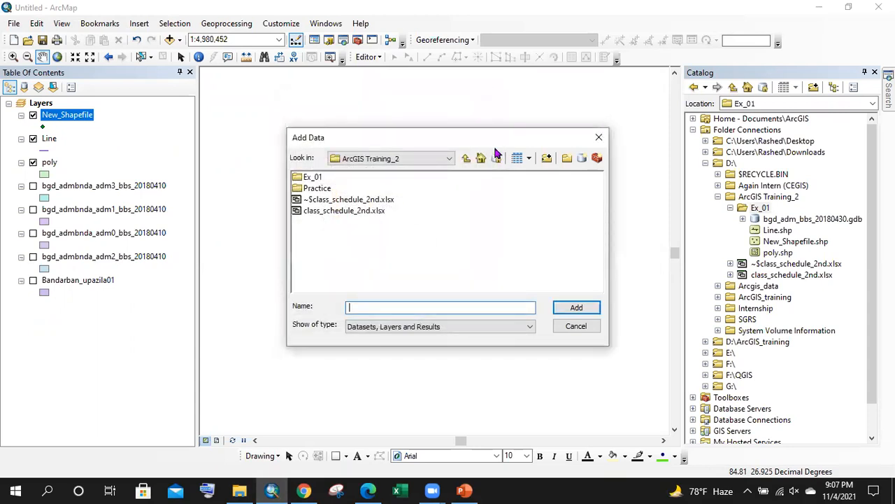
- Browse from the folder connections into D:\ and its Again Intern (CEGIS) folder, return to D:\ and close Add Data without adding anything
{"action": "left_click", "coordinate": [389, 161]}
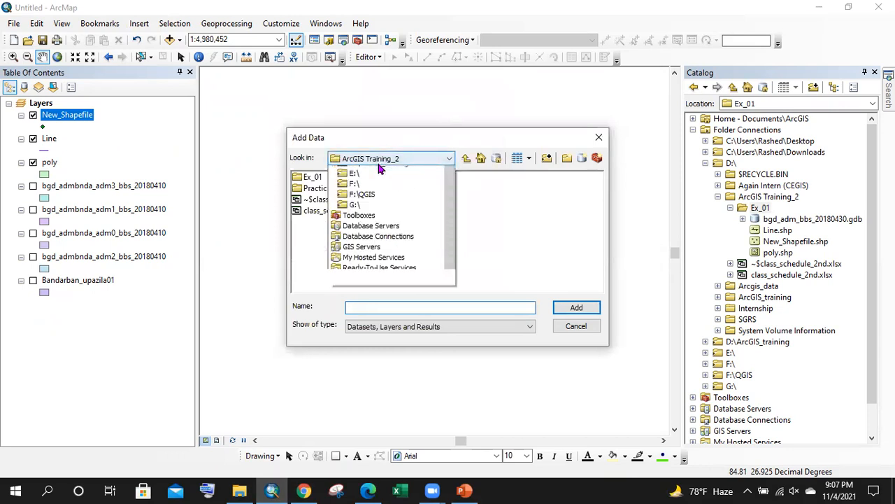
{"action": "left_click", "coordinate": [364, 172]}
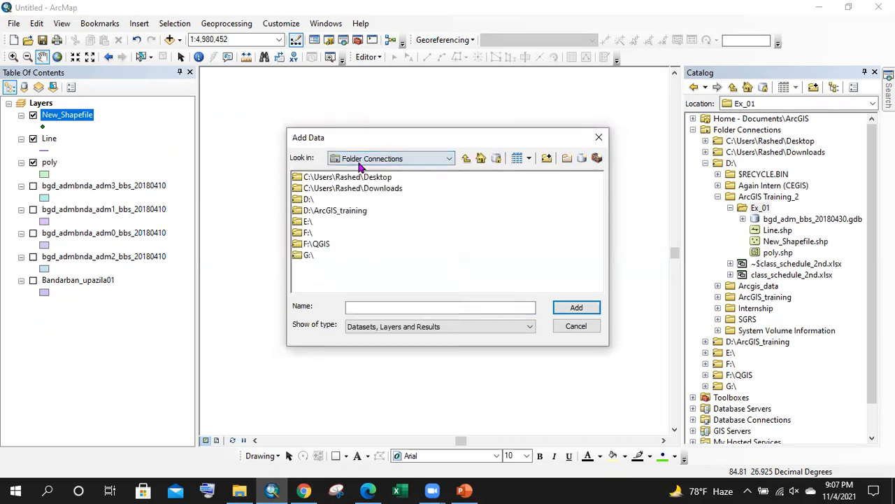
{"action": "double_click", "coordinate": [307, 200]}
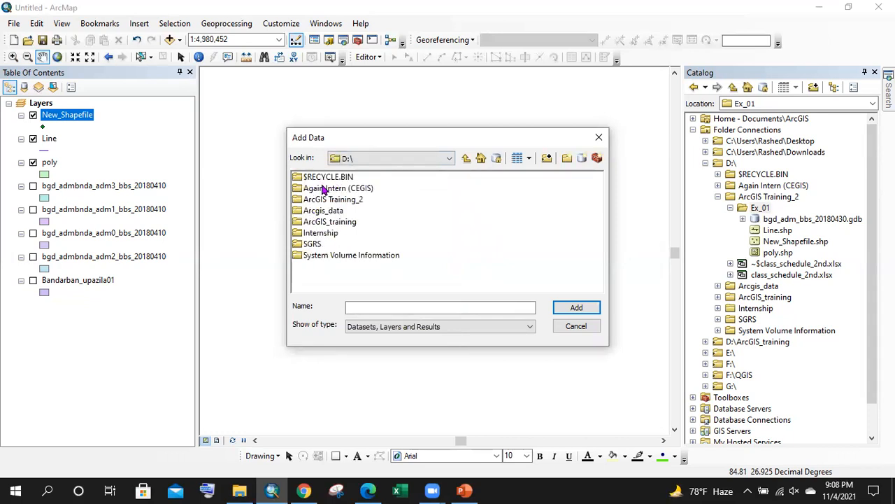
{"action": "double_click", "coordinate": [327, 188]}
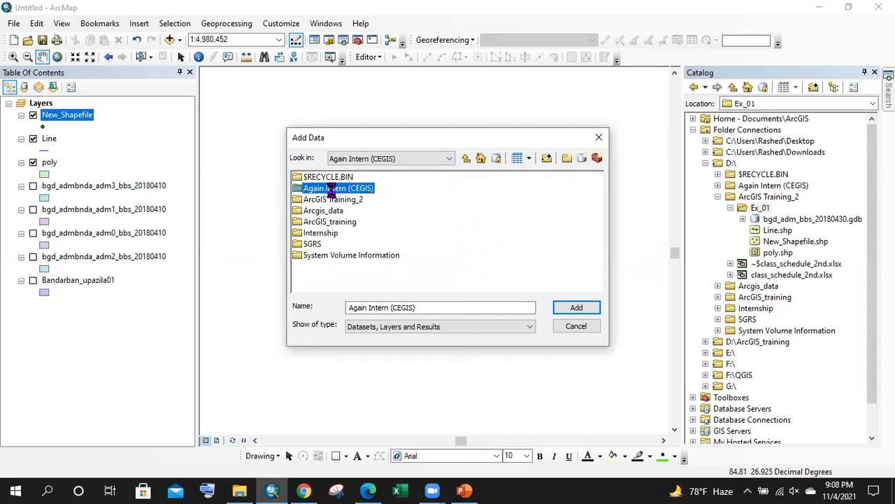
{"action": "left_click", "coordinate": [466, 158]}
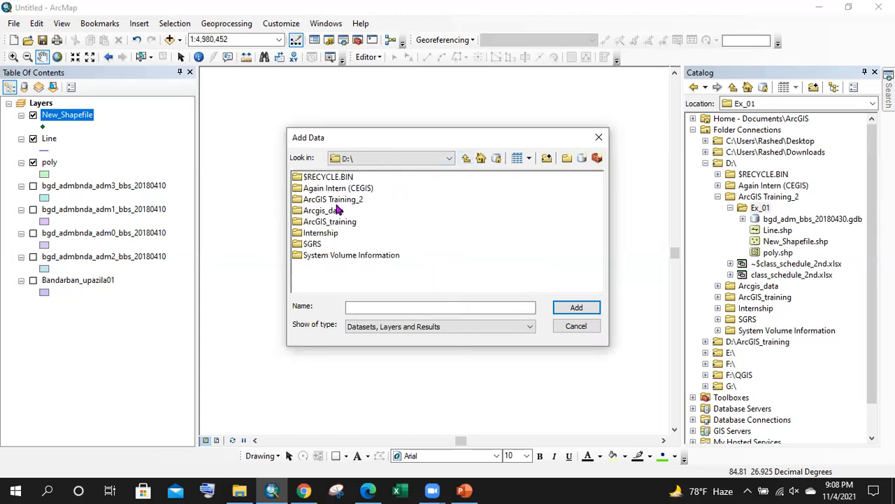
{"action": "left_click", "coordinate": [599, 137]}
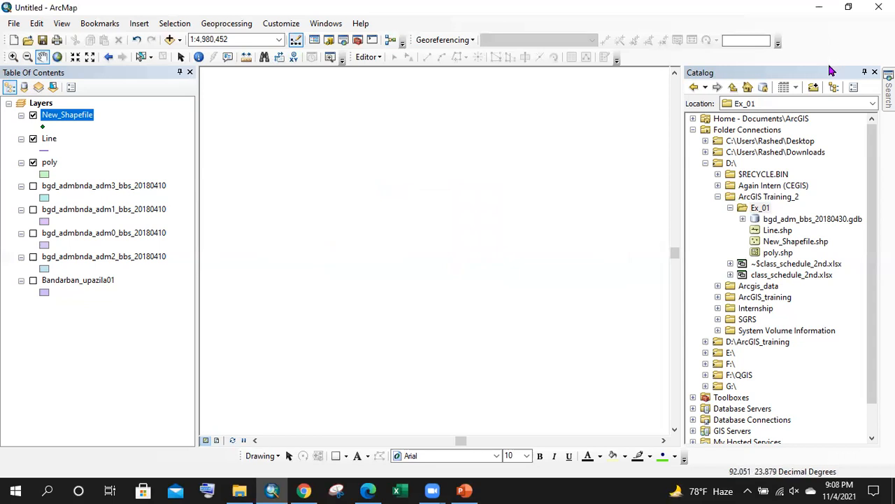
{"action": "left_click_drag", "start_coordinate": [684, 132], "coordinate": [690, 190]}
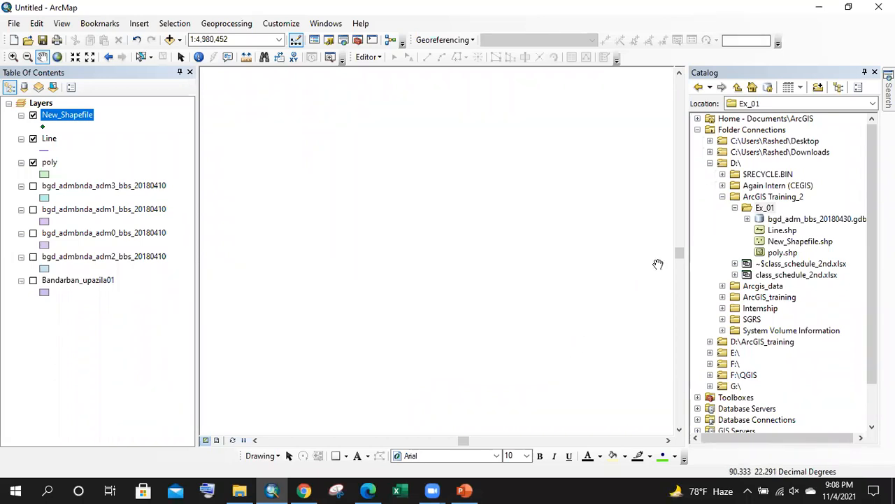
- Collapse the D:\ folder connection, read the "Working with editing tools" page of Ex_01.pdf in Edge, and return to ArcMap
{"action": "left_click", "coordinate": [710, 163]}
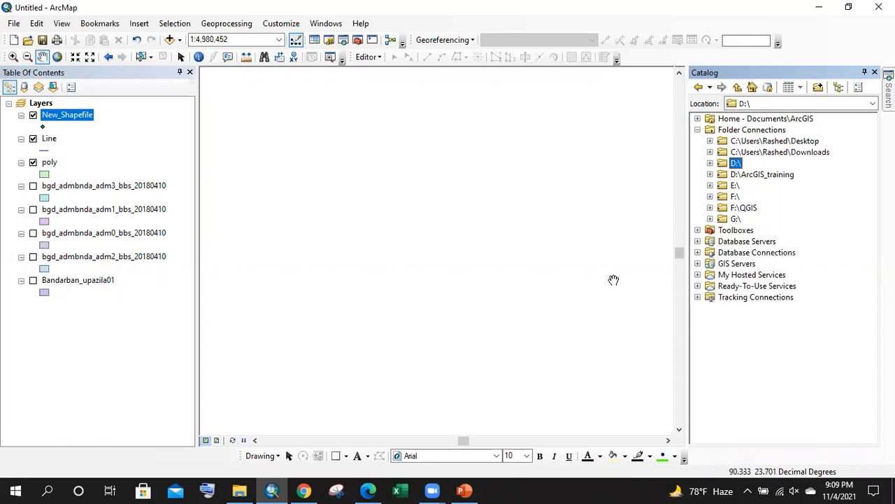
{"action": "left_click", "coordinate": [368, 490]}
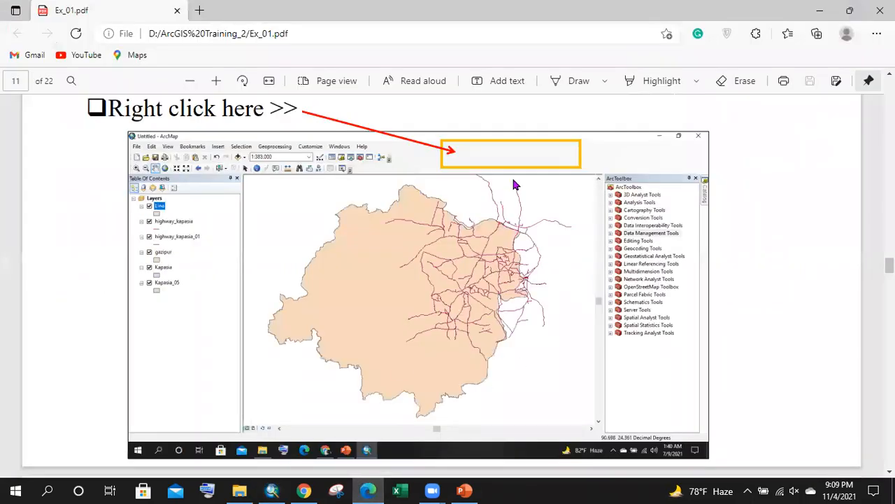
{"action": "scroll", "coordinate": [342, 172], "scroll_direction": "up", "scroll_amount": 3}
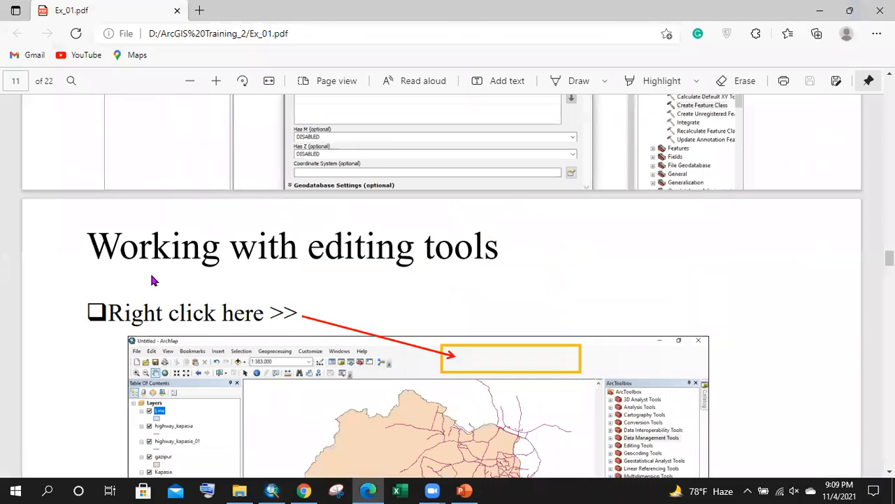
{"action": "scroll", "coordinate": [277, 252], "scroll_direction": "down", "scroll_amount": 2}
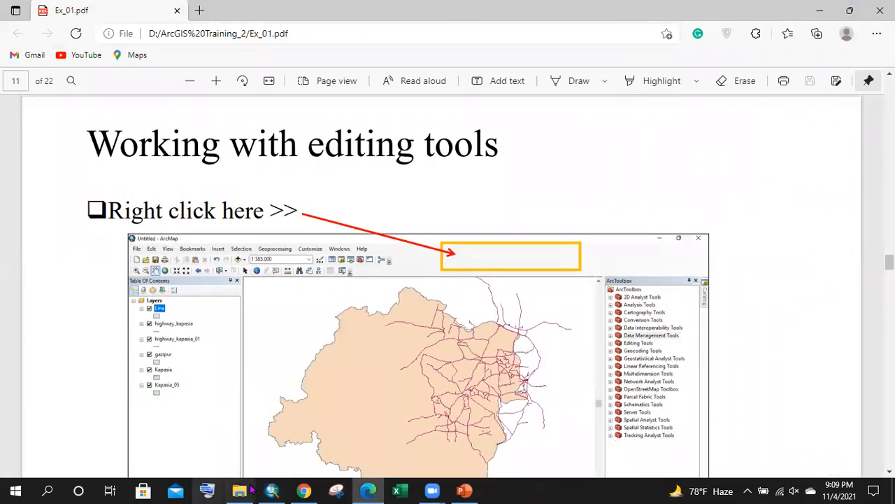
{"action": "left_click", "coordinate": [272, 490]}
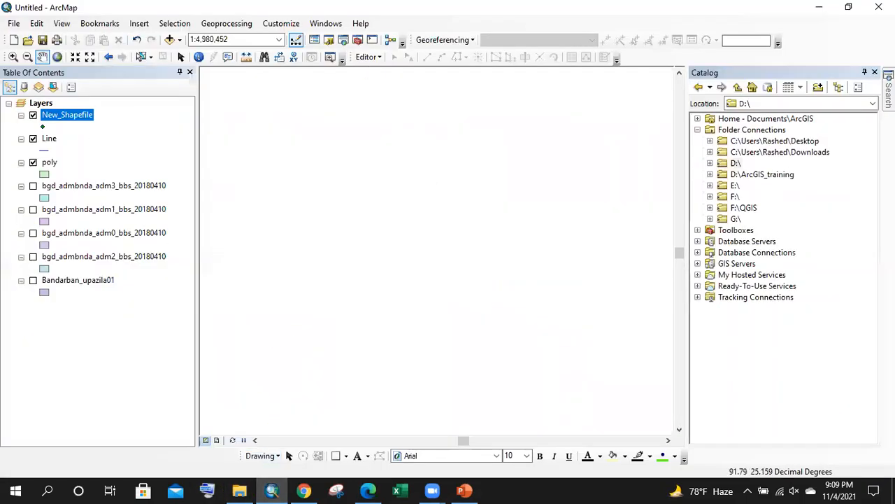
- Close the Catalog window and remove the Georeferencing toolbar from the window
{"action": "left_click", "coordinate": [875, 72]}
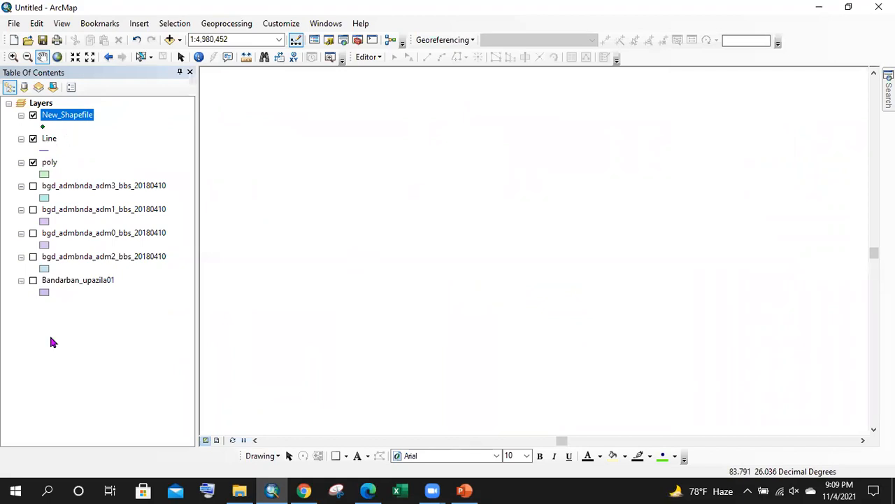
{"action": "left_click", "coordinate": [371, 57]}
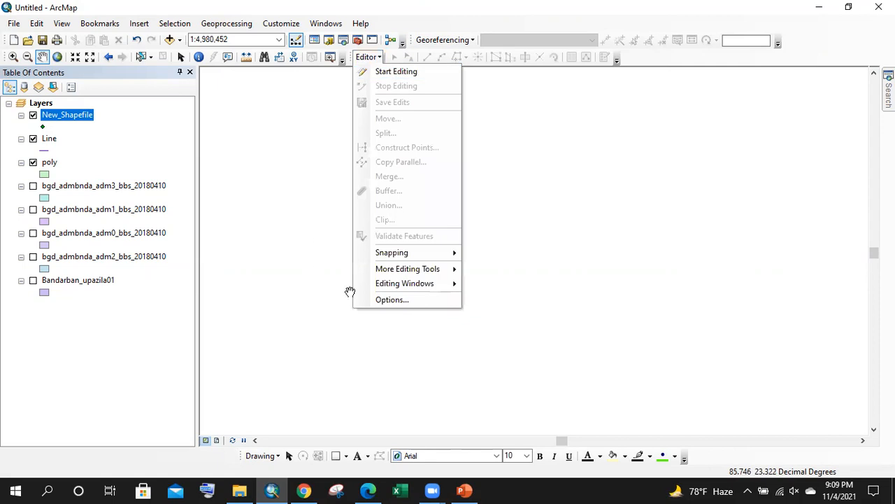
{"action": "left_click", "coordinate": [481, 14]}
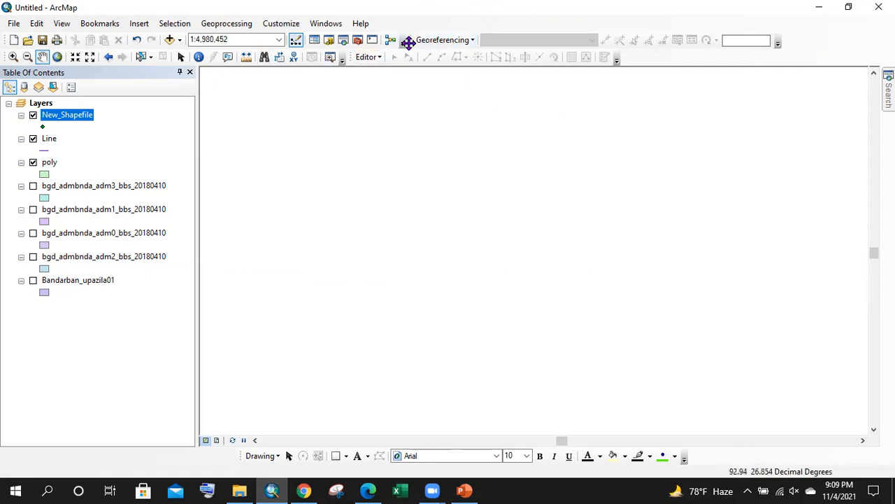
{"action": "left_click_drag", "start_coordinate": [409, 40], "coordinate": [417, 168]}
{"action": "left_click", "coordinate": [768, 154]}
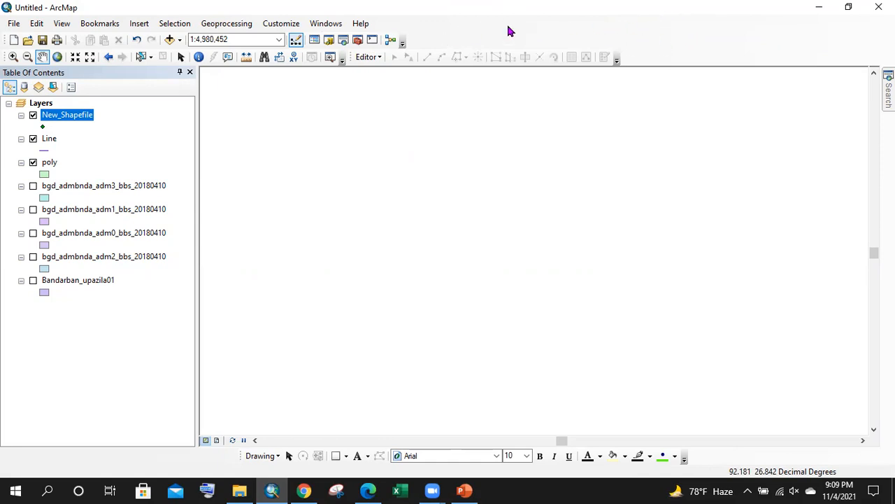
- Hide the Editor toolbar and display it again
{"action": "right_click", "coordinate": [642, 29]}
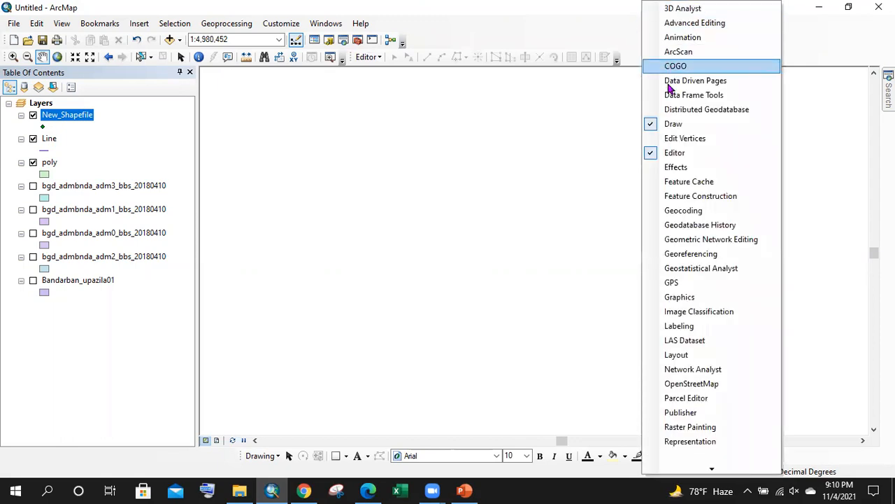
{"action": "mouse_move", "coordinate": [708, 470]}
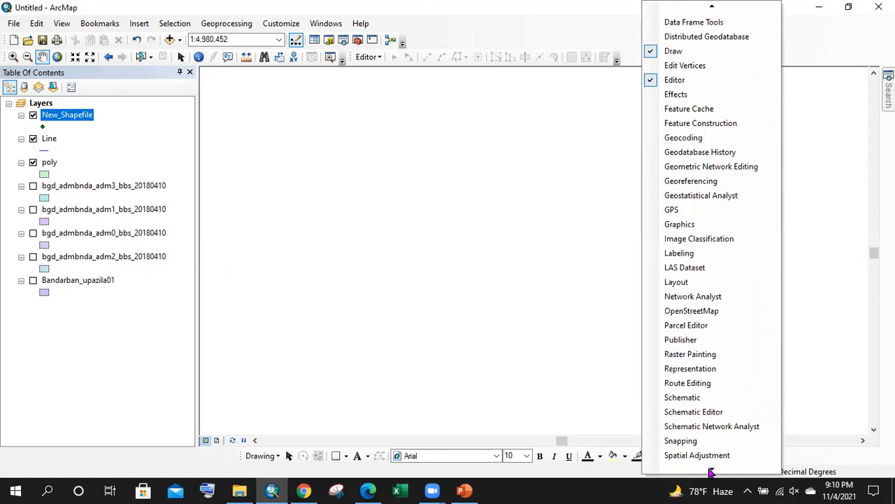
{"action": "mouse_move", "coordinate": [694, 12]}
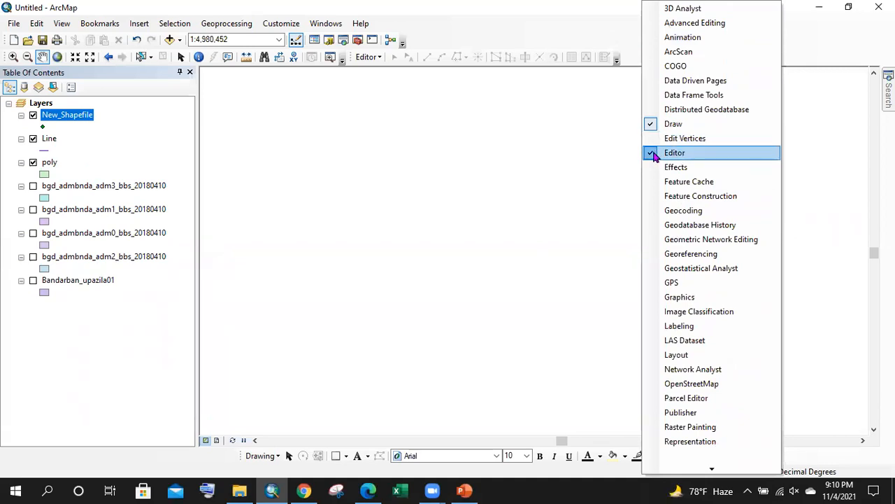
{"action": "left_click", "coordinate": [674, 153]}
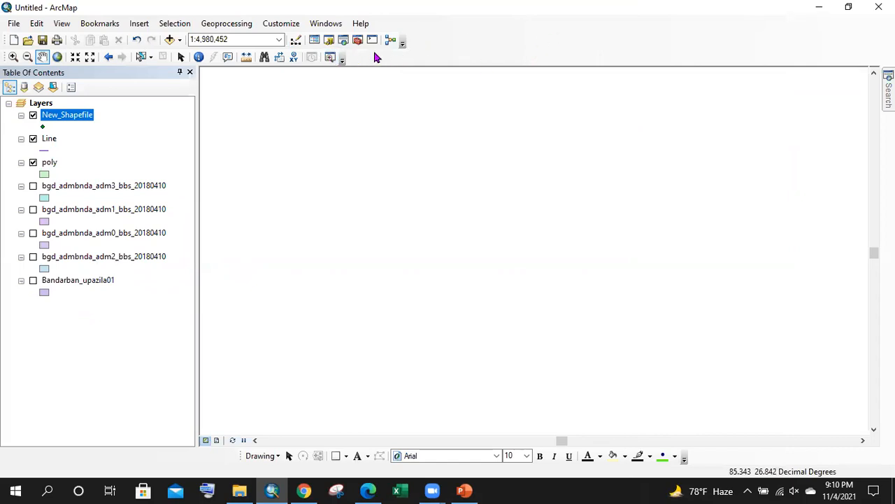
{"action": "right_click", "coordinate": [558, 38]}
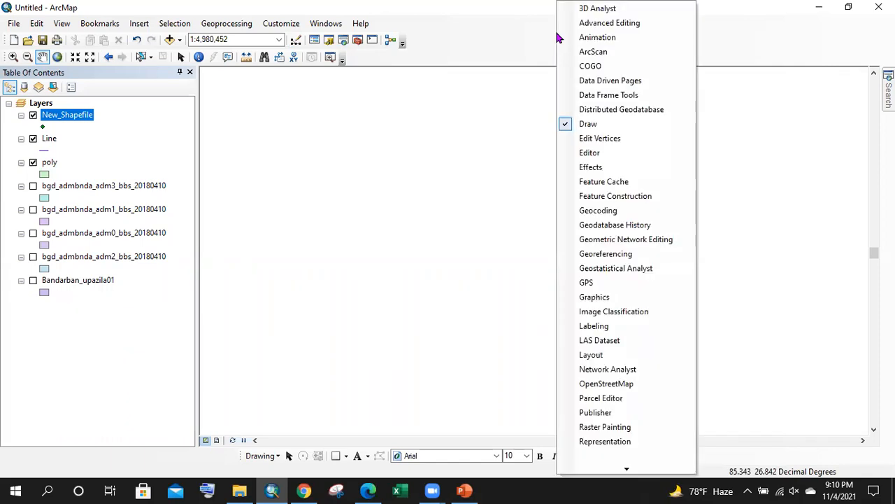
{"action": "left_click", "coordinate": [567, 152]}
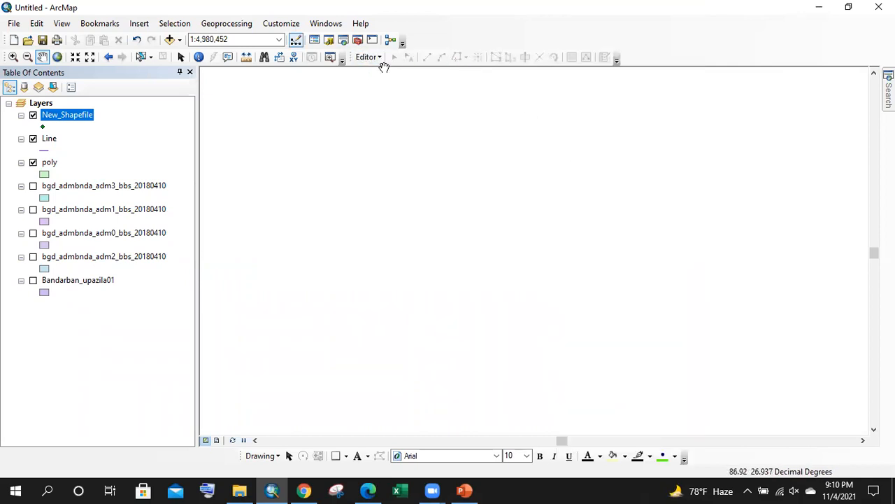
- Start an edit session on the Line layer in the ArcGIS Training_2\Ex_01 shapefile workspace
{"action": "left_click", "coordinate": [369, 57]}
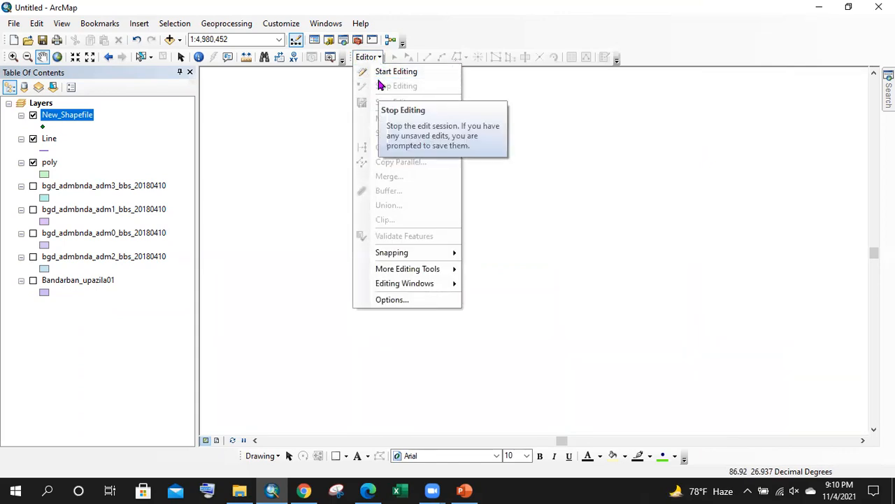
{"action": "left_click", "coordinate": [381, 72]}
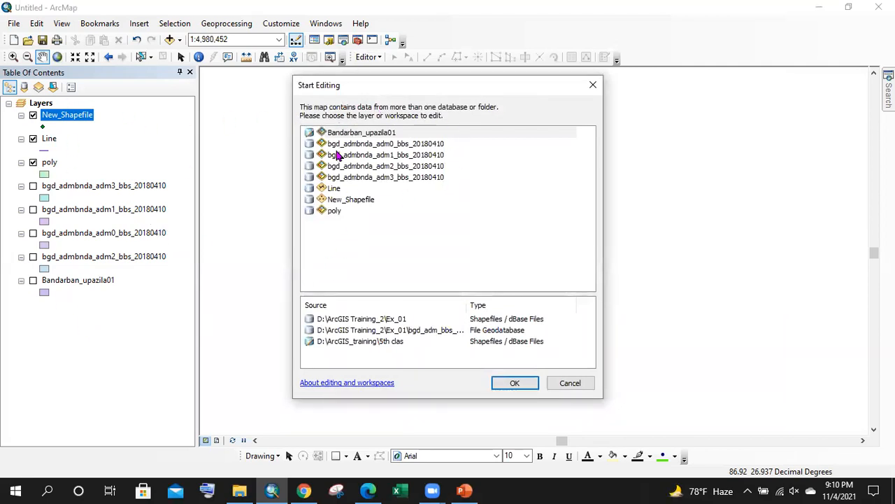
{"action": "left_click", "coordinate": [336, 211]}
{"action": "left_click", "coordinate": [337, 178]}
{"action": "left_click", "coordinate": [338, 167]}
{"action": "left_click", "coordinate": [339, 144]}
{"action": "left_click", "coordinate": [339, 133]}
{"action": "left_click", "coordinate": [332, 190]}
{"action": "left_click", "coordinate": [331, 229]}
{"action": "left_click", "coordinate": [332, 200]}
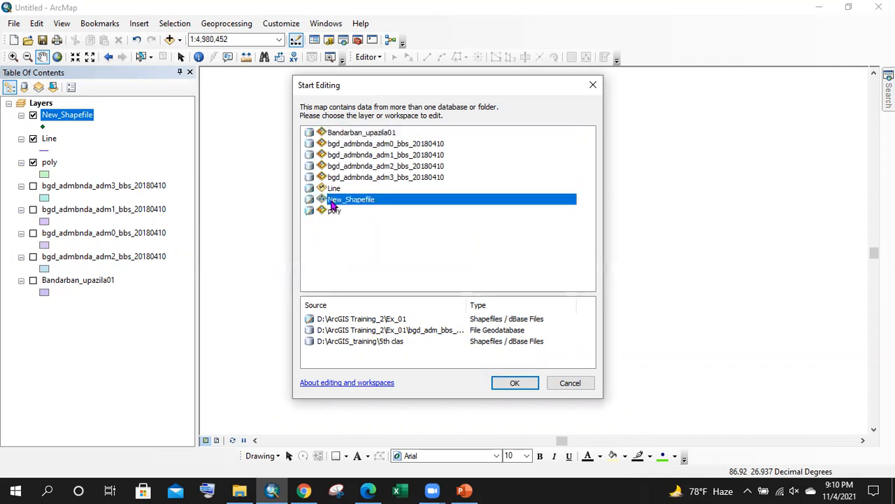
{"action": "left_click", "coordinate": [332, 187]}
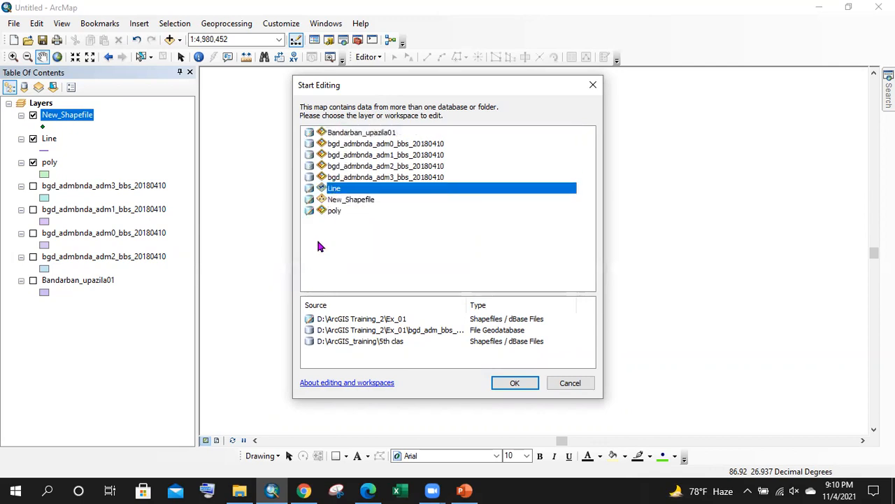
{"action": "left_click", "coordinate": [343, 211]}
{"action": "left_click", "coordinate": [333, 189]}
{"action": "left_click", "coordinate": [502, 381]}
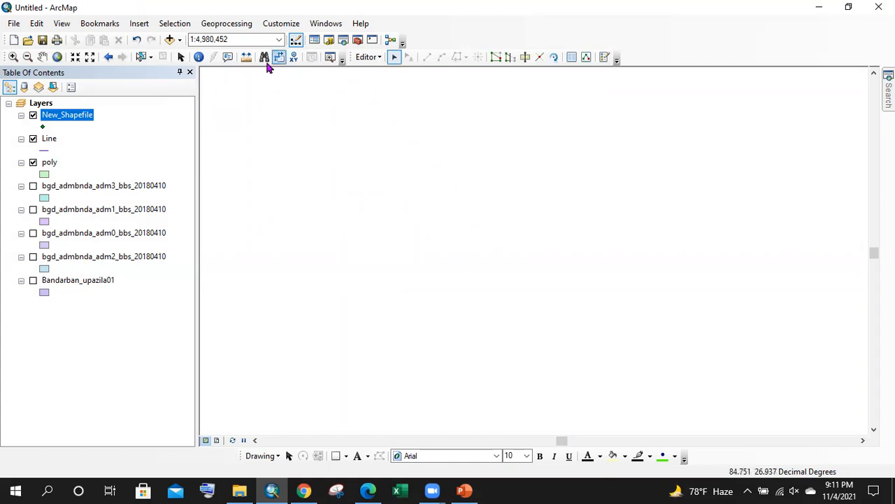
- Display the bgd_admbnda_adm3_bbs_20180410 layer and move the Line layer above New_Shapefile in the layer order
{"action": "left_click", "coordinate": [33, 186]}
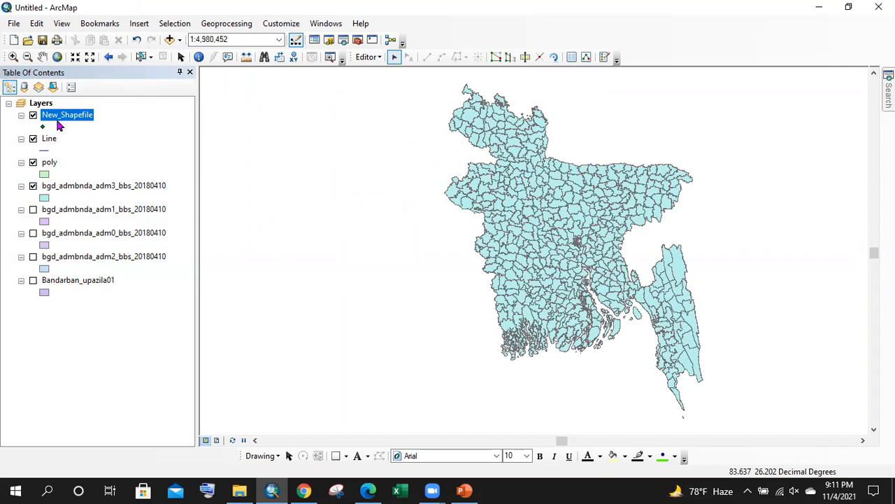
{"action": "left_click_drag", "start_coordinate": [46, 142], "coordinate": [69, 109]}
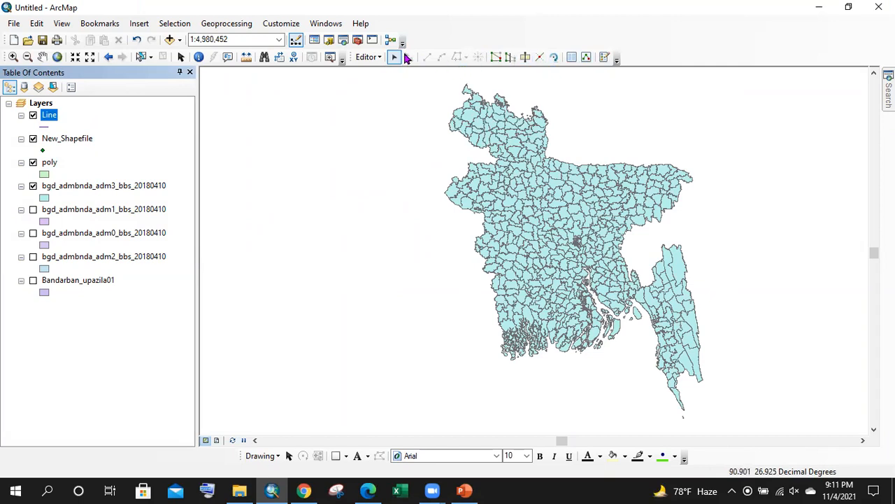
- Show the feature templates for creating features and choose the Line template with the Line construction tool
{"action": "left_click", "coordinate": [605, 58]}
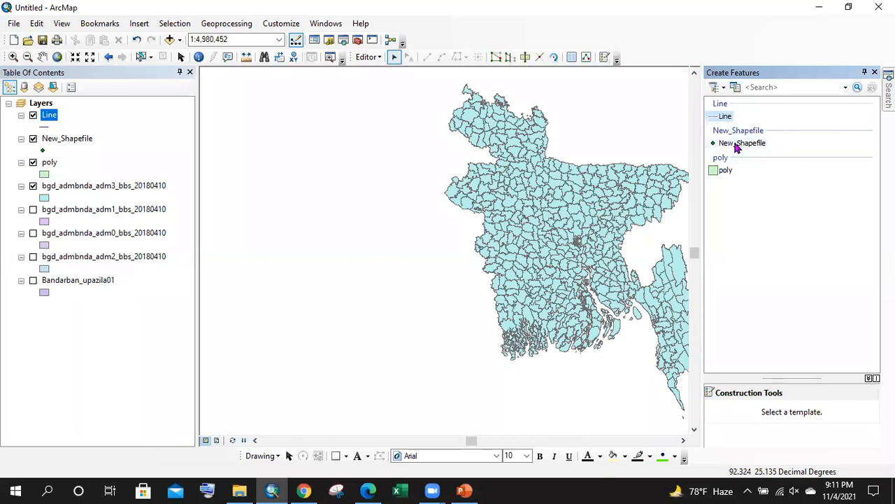
{"action": "left_click", "coordinate": [740, 143]}
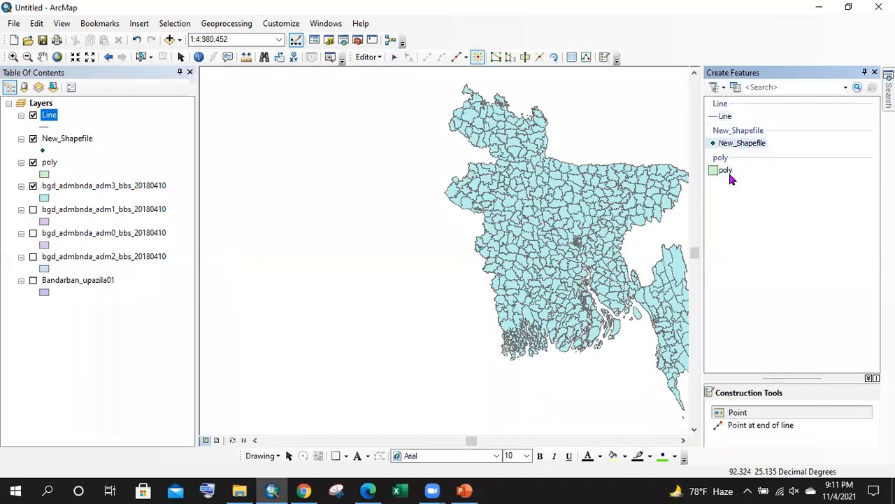
{"action": "left_click", "coordinate": [727, 171]}
{"action": "left_click", "coordinate": [736, 145]}
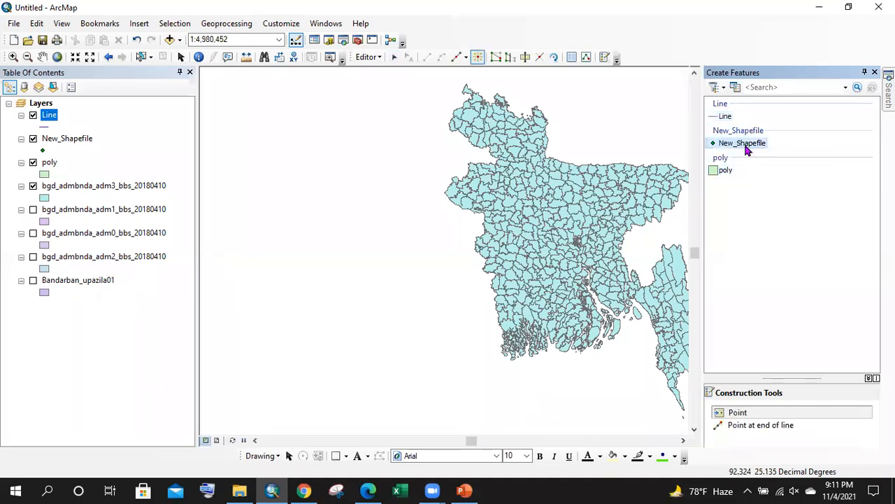
{"action": "left_click", "coordinate": [726, 116]}
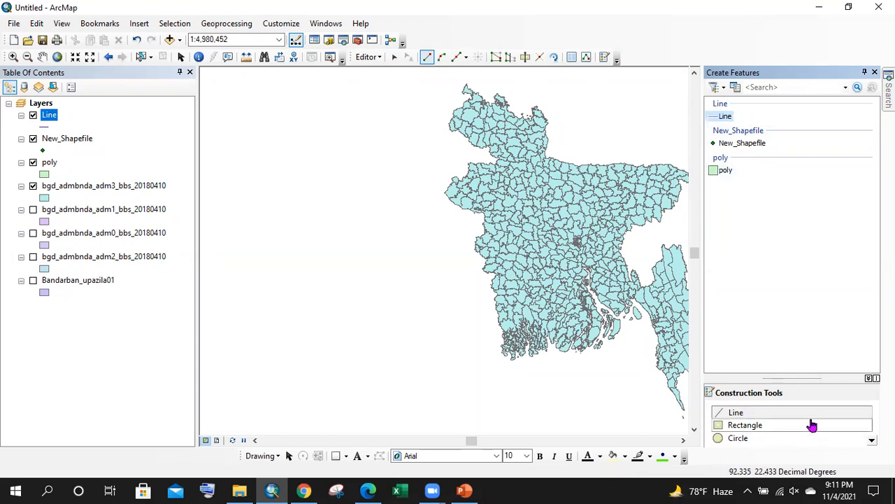
{"action": "scroll", "coordinate": [812, 426], "scroll_direction": "down", "scroll_amount": 1}
{"action": "scroll", "coordinate": [811, 426], "scroll_direction": "up", "scroll_amount": 1}
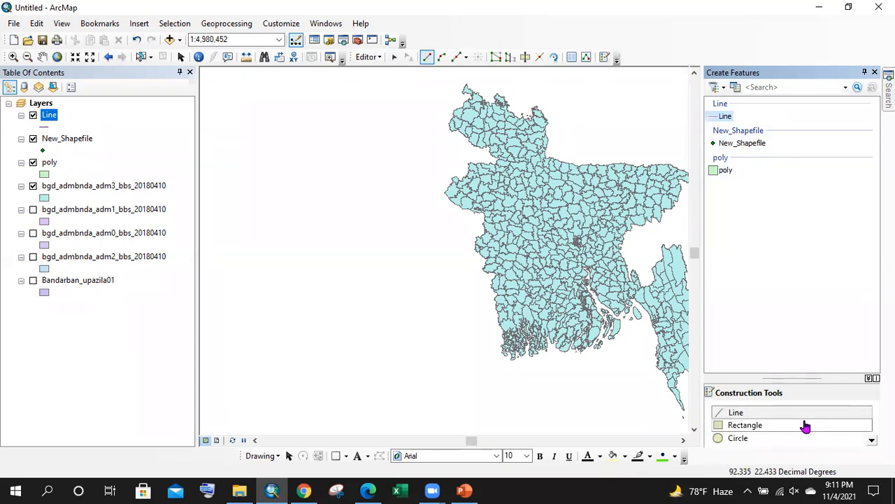
{"action": "left_click", "coordinate": [736, 414]}
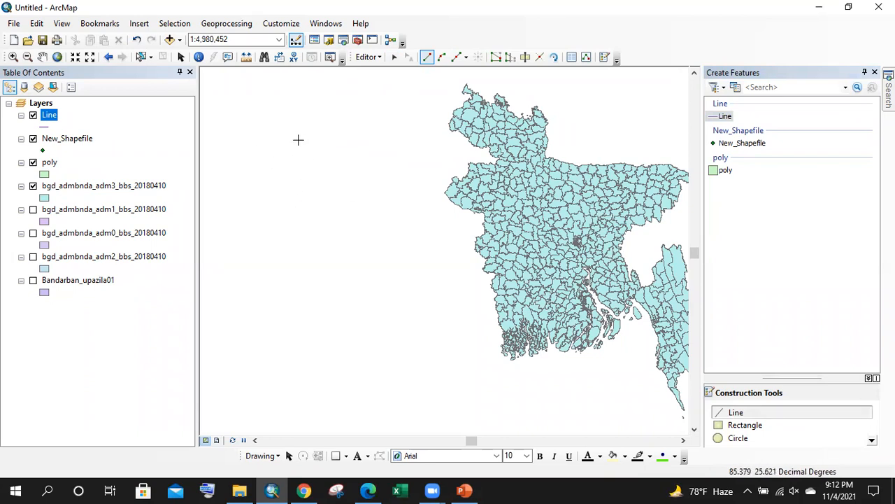
- Sketch a seven-vertex line running diagonally down the empty area west of the Bangladesh map, and finish the sketch
{"action": "left_click", "coordinate": [291, 118]}
{"action": "left_click", "coordinate": [310, 133]}
{"action": "left_click", "coordinate": [330, 163]}
{"action": "left_click", "coordinate": [337, 205]}
{"action": "left_click", "coordinate": [356, 248]}
{"action": "left_click", "coordinate": [386, 292]}
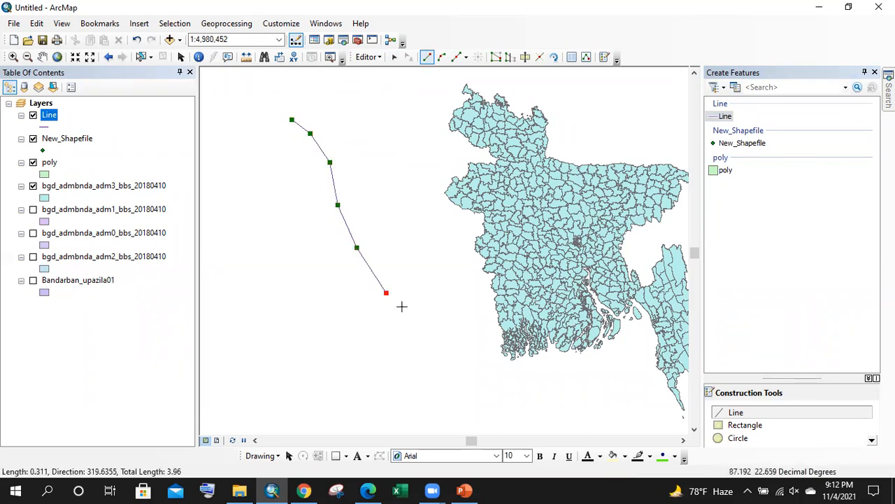
{"action": "left_click", "coordinate": [417, 318]}
{"action": "key", "text": "F2"}
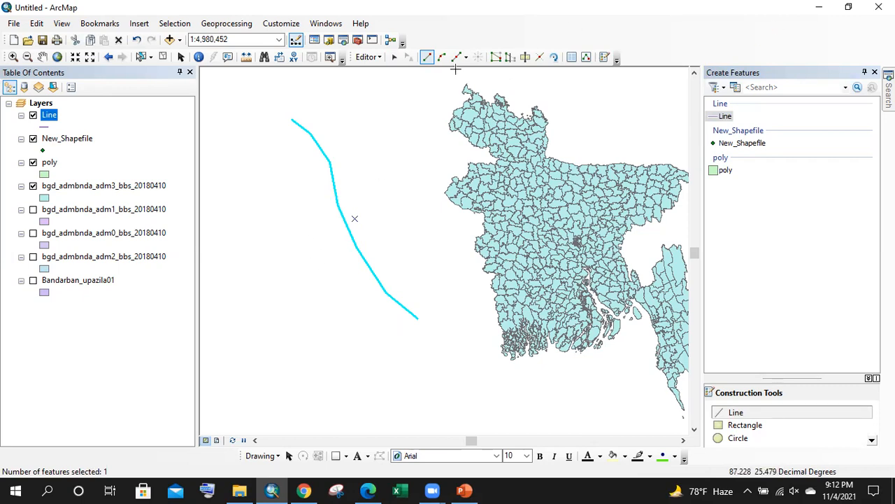
- Stop the edit session without saving the drawn line
{"action": "left_click", "coordinate": [369, 57]}
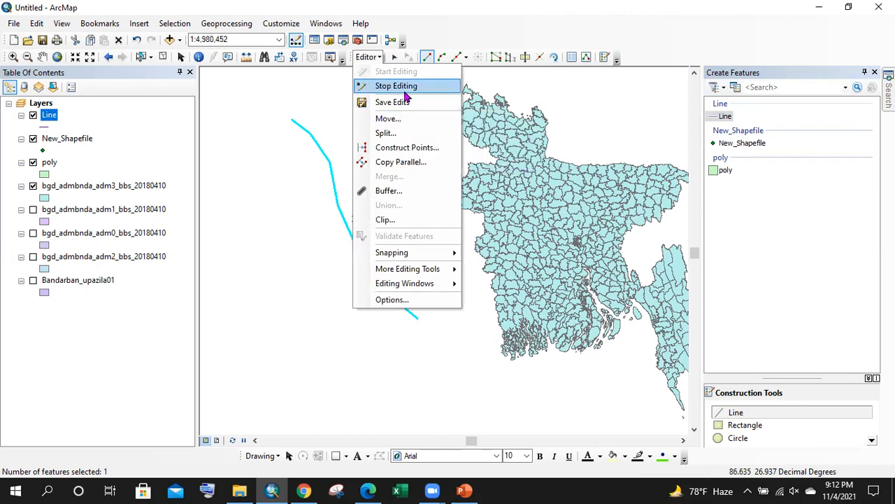
{"action": "left_click", "coordinate": [400, 86]}
{"action": "left_click", "coordinate": [457, 284]}
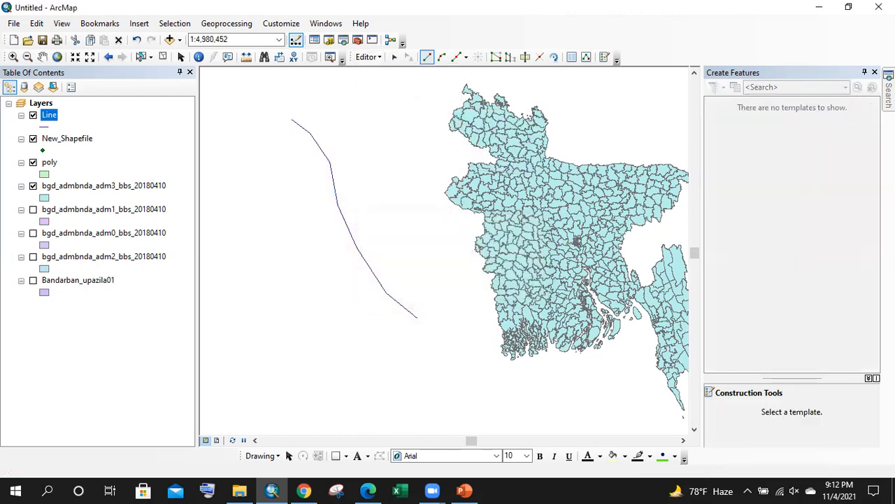
- Start an edit session on the Line layer, show the feature templates and choose the Line template
{"action": "left_click", "coordinate": [366, 62]}
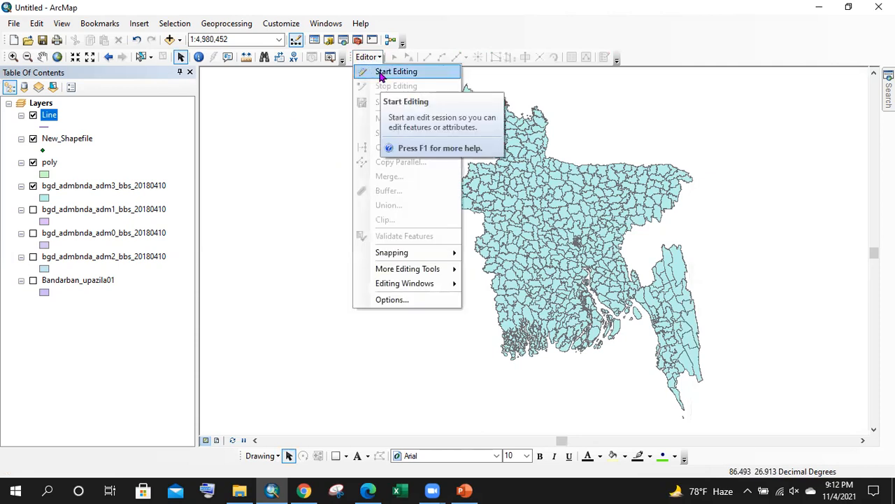
{"action": "left_click", "coordinate": [381, 73]}
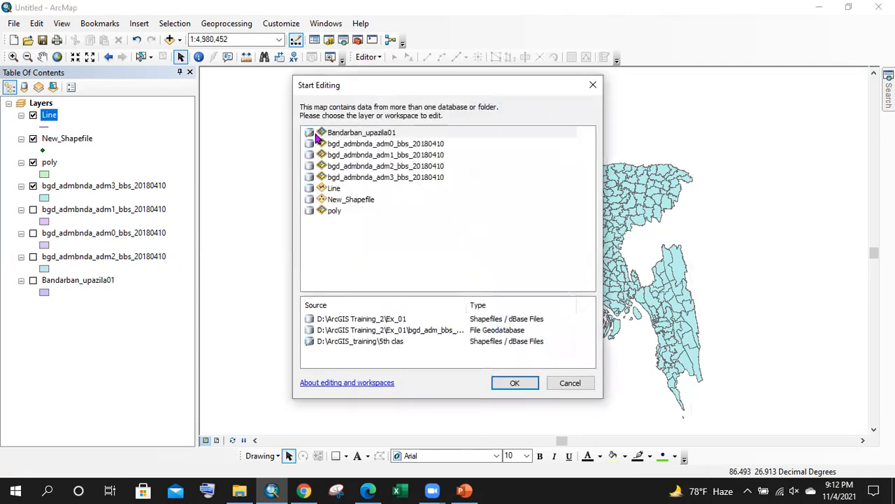
{"action": "left_click", "coordinate": [334, 190]}
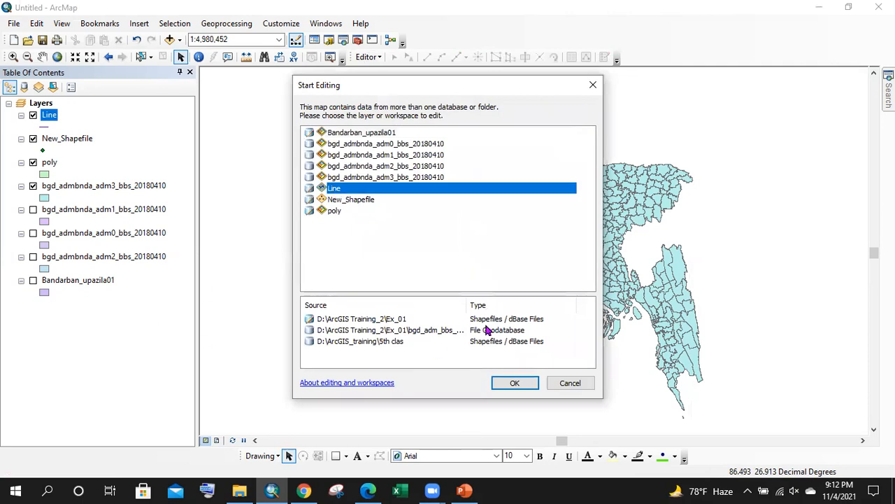
{"action": "left_click", "coordinate": [515, 382]}
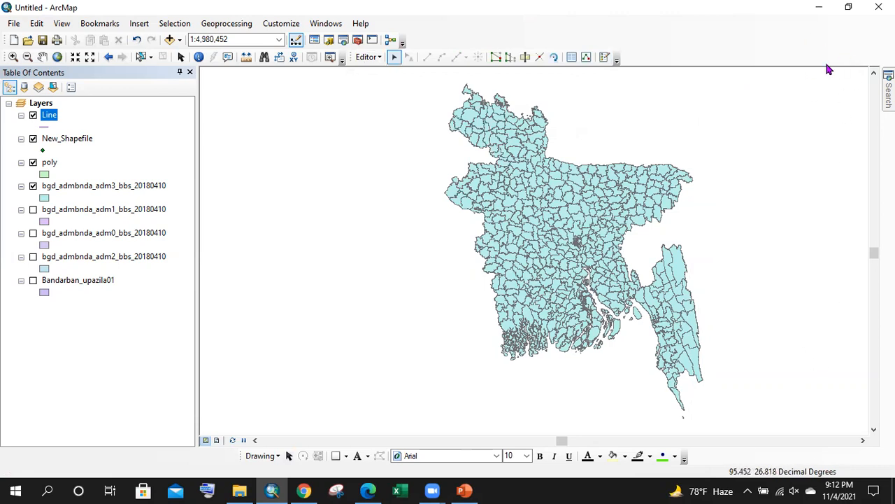
{"action": "left_click", "coordinate": [605, 59]}
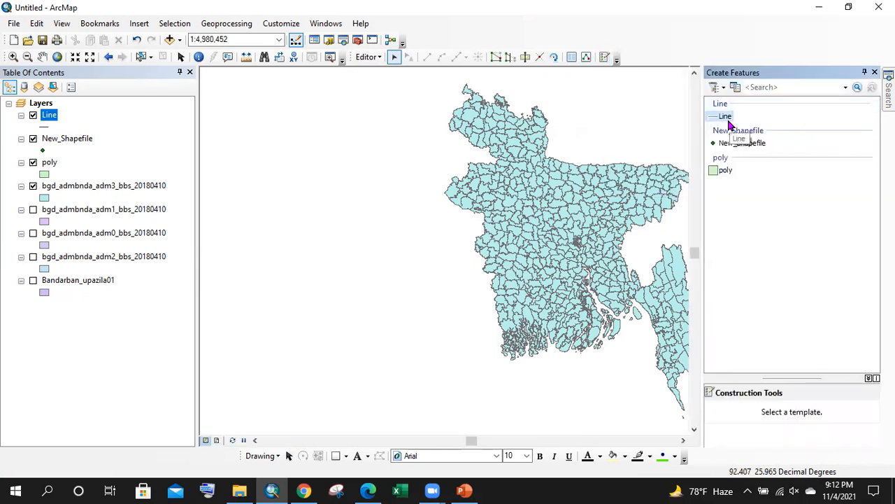
{"action": "left_click", "coordinate": [727, 118]}
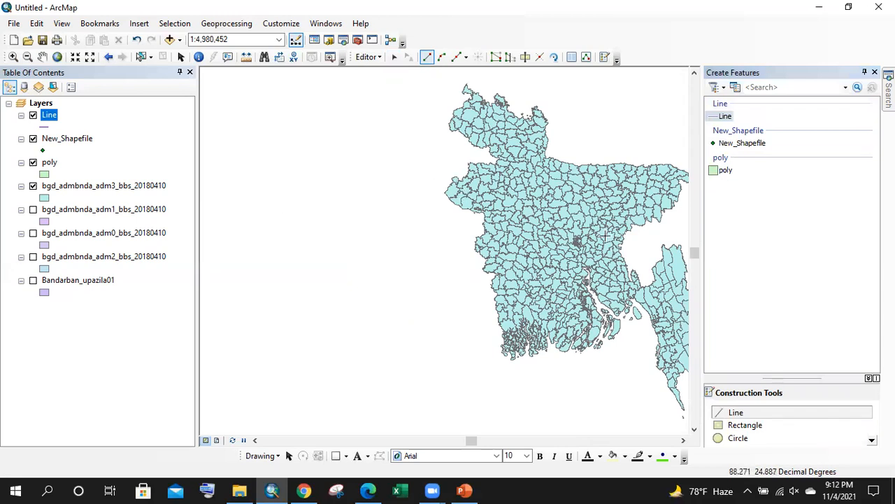
- Frame the southern coast of Bangladesh at a scale of 1:2,000,000 and reactivate the Line template with the Line construction tool
{"action": "scroll", "coordinate": [620, 302], "scroll_direction": "up", "scroll_amount": 1}
{"action": "scroll", "coordinate": [620, 302], "scroll_direction": "up", "scroll_amount": 1}
{"action": "scroll", "coordinate": [603, 280], "scroll_direction": "down", "scroll_amount": 2}
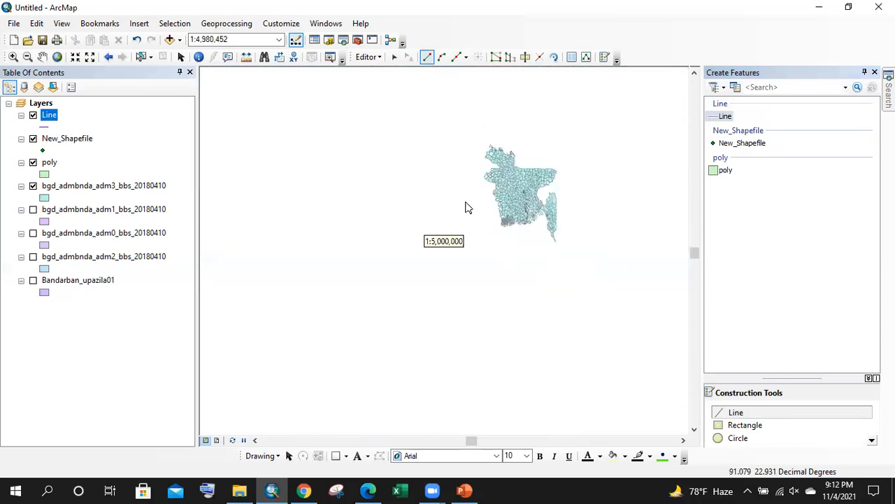
{"action": "scroll", "coordinate": [514, 204], "scroll_direction": "up", "scroll_amount": 2}
{"action": "scroll", "coordinate": [517, 257], "scroll_direction": "down", "scroll_amount": 1}
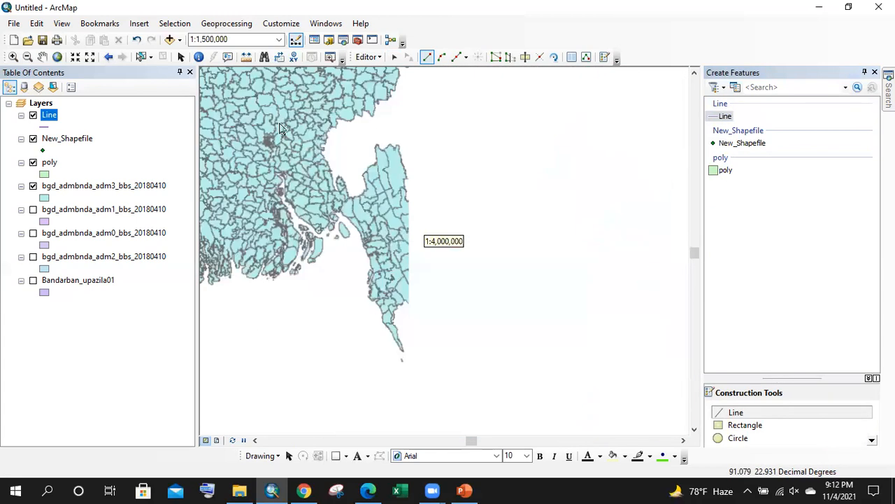
{"action": "scroll", "coordinate": [623, 259], "scroll_direction": "down", "scroll_amount": 1}
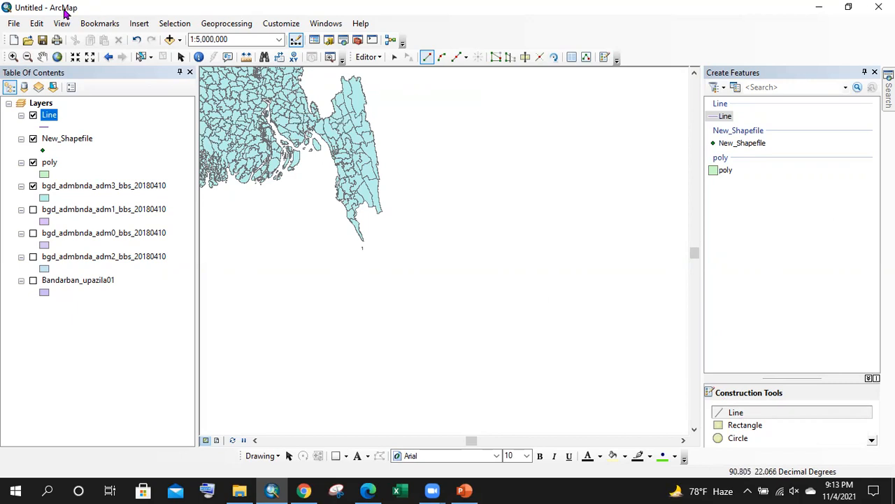
{"action": "left_click", "coordinate": [42, 57]}
{"action": "left_click_drag", "start_coordinate": [271, 92], "coordinate": [443, 152]}
{"action": "left_click_drag", "start_coordinate": [389, 198], "coordinate": [349, 200]}
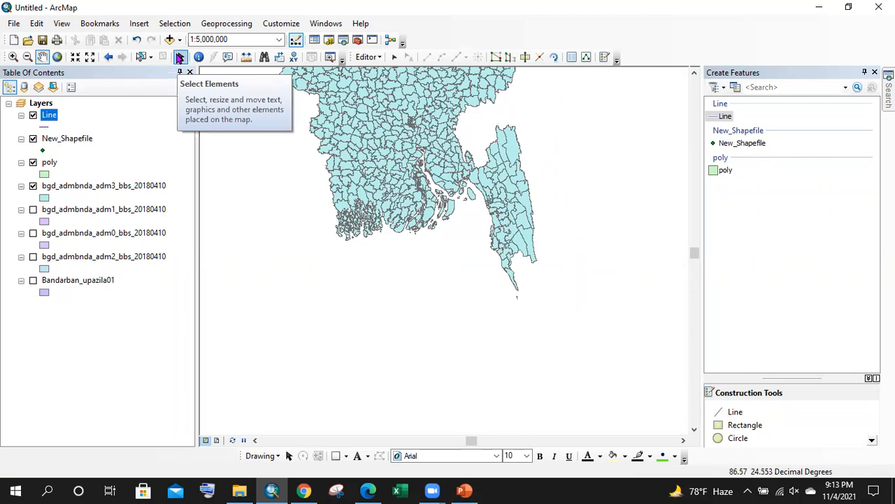
{"action": "left_click", "coordinate": [180, 57]}
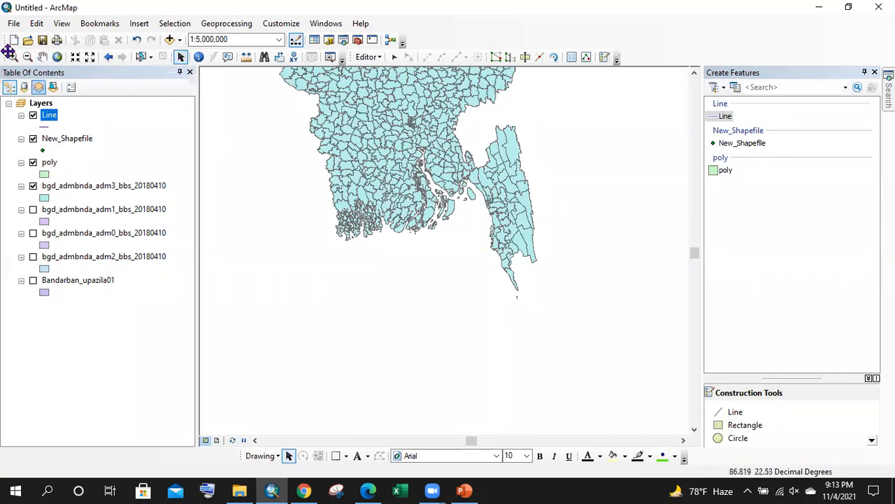
{"action": "left_click", "coordinate": [42, 57]}
{"action": "left_click_drag", "start_coordinate": [329, 154], "coordinate": [347, 203]}
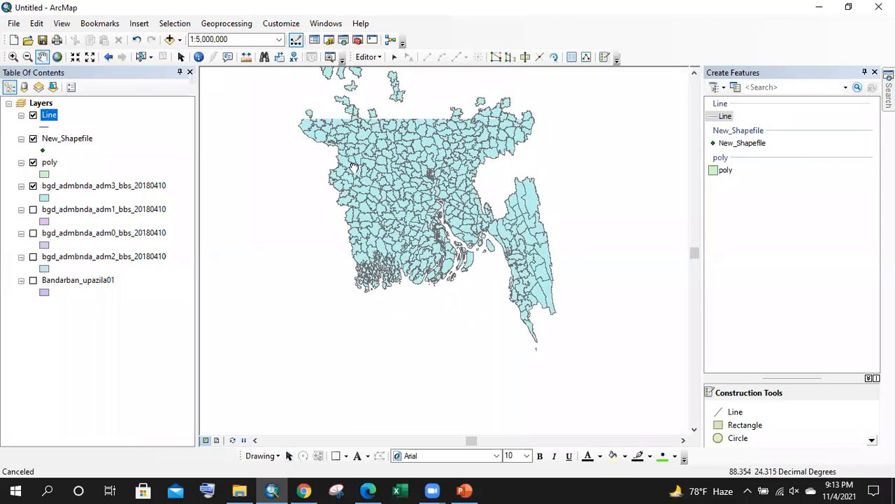
{"action": "scroll", "coordinate": [389, 273], "scroll_direction": "up", "scroll_amount": 3}
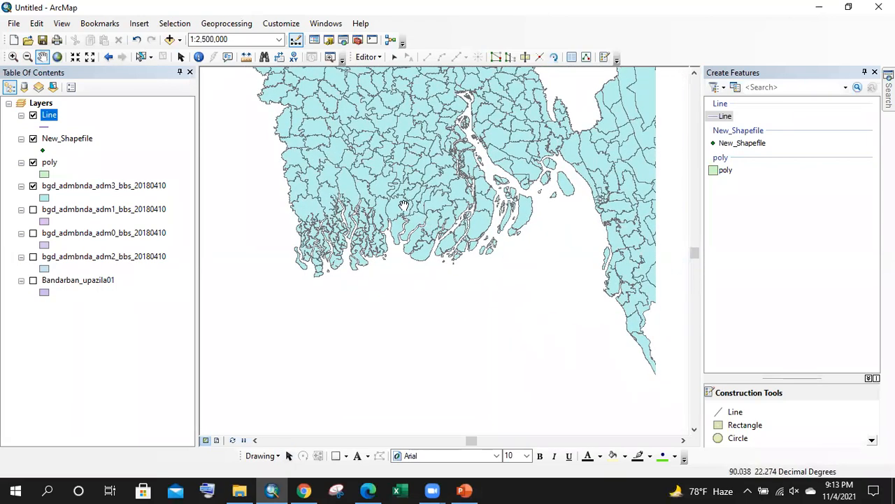
{"action": "scroll", "coordinate": [489, 245], "scroll_direction": "up", "scroll_amount": 2}
{"action": "scroll", "coordinate": [370, 232], "scroll_direction": "down", "scroll_amount": 1}
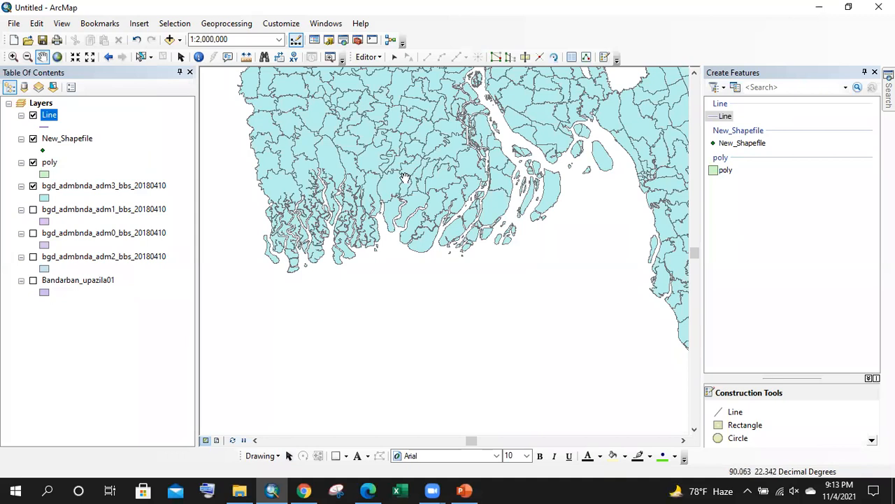
{"action": "scroll", "coordinate": [318, 191], "scroll_direction": "down", "scroll_amount": 1}
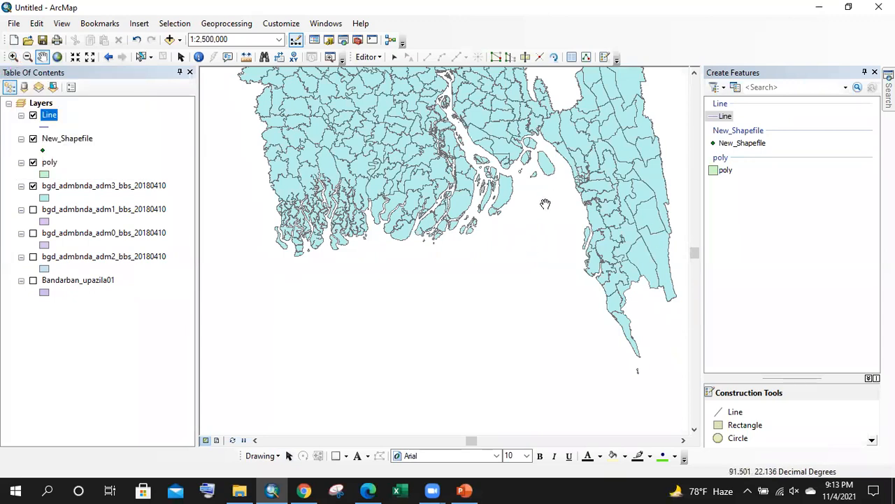
{"action": "scroll", "coordinate": [379, 221], "scroll_direction": "up", "scroll_amount": 1}
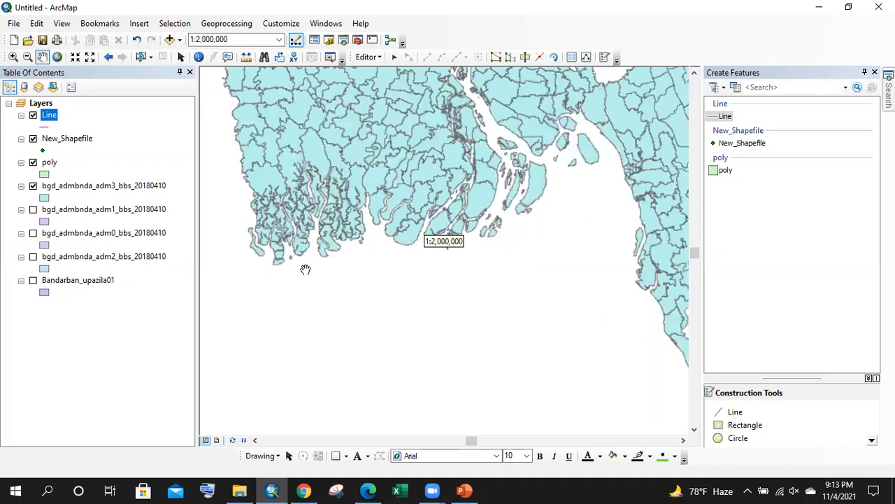
{"action": "left_click_drag", "start_coordinate": [519, 261], "coordinate": [457, 220]}
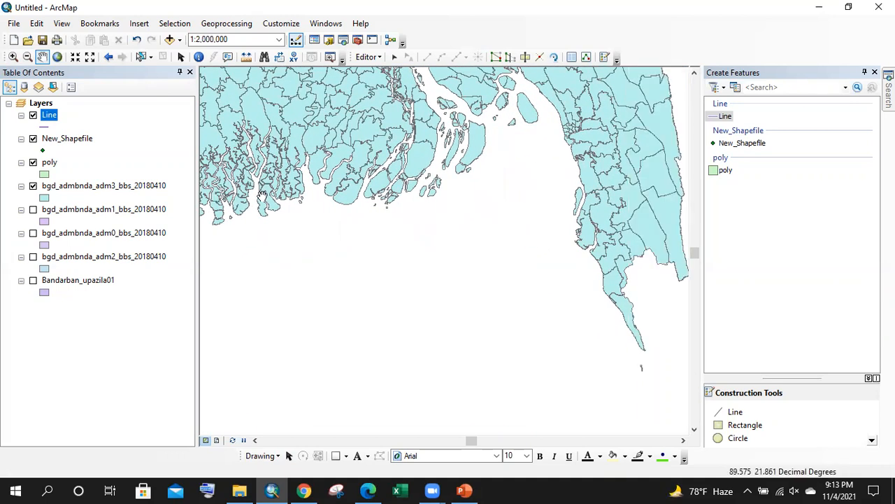
{"action": "left_click_drag", "start_coordinate": [210, 210], "coordinate": [243, 210]}
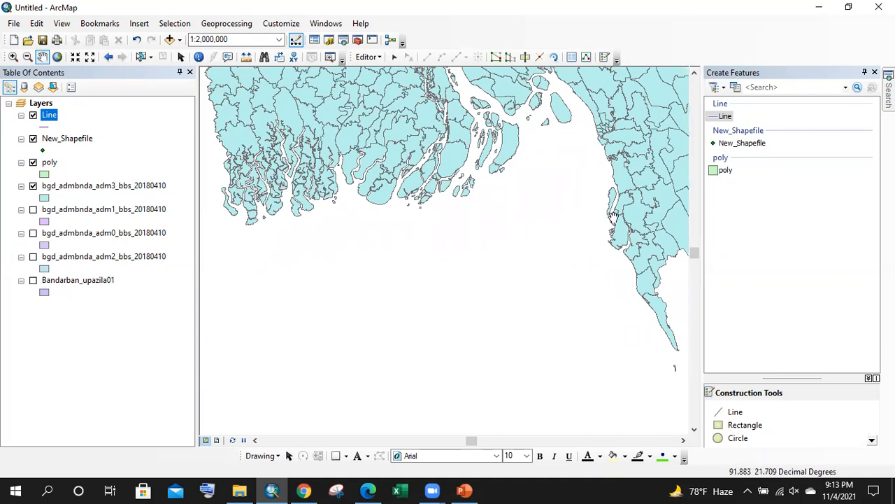
{"action": "left_click_drag", "start_coordinate": [613, 215], "coordinate": [615, 200]}
{"action": "left_click", "coordinate": [727, 119]}
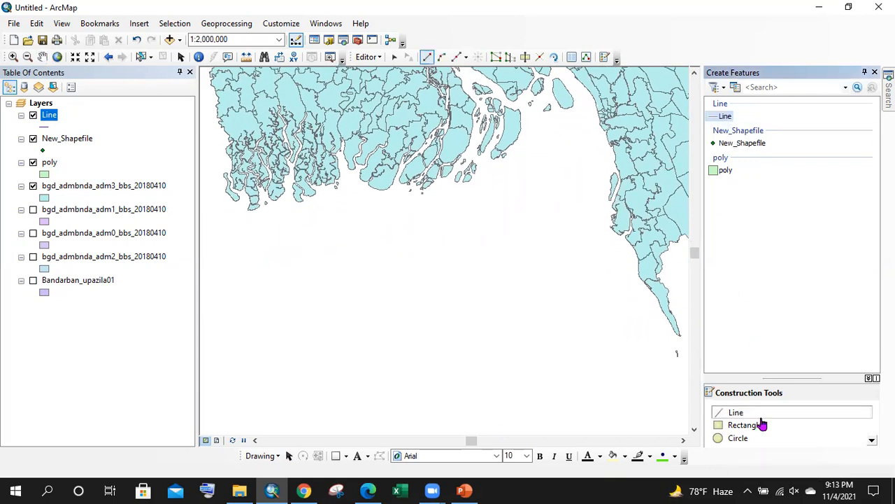
- Trace a line along the southern coastline of Bangladesh, from the southwestern corner around the bay to the base of the southeastern peninsula
{"action": "left_click", "coordinate": [235, 201]}
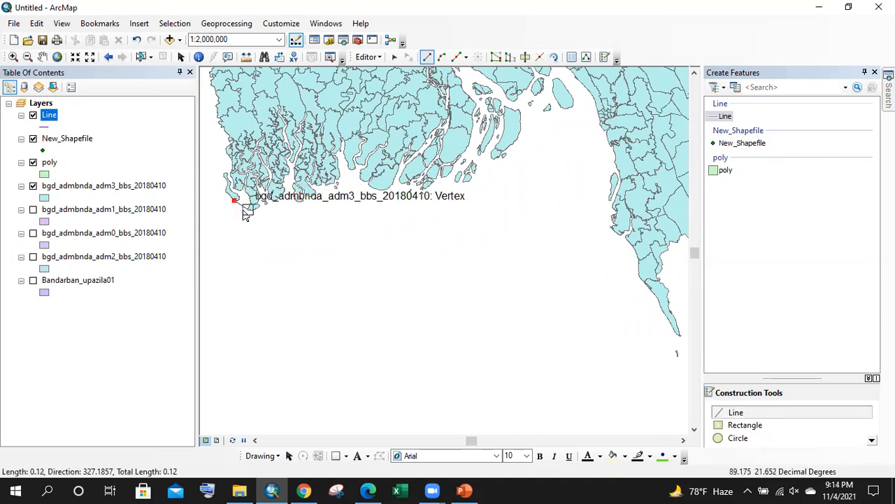
{"action": "left_click", "coordinate": [248, 209]}
{"action": "left_click", "coordinate": [276, 208]}
{"action": "left_click", "coordinate": [310, 205]}
{"action": "left_click", "coordinate": [328, 193]}
{"action": "left_click", "coordinate": [357, 186]}
{"action": "left_click", "coordinate": [392, 184]}
{"action": "left_click", "coordinate": [422, 194]}
{"action": "left_click", "coordinate": [445, 176]}
{"action": "left_click", "coordinate": [475, 172]}
{"action": "left_click", "coordinate": [505, 155]}
{"action": "left_click", "coordinate": [520, 124]}
{"action": "left_click", "coordinate": [543, 111]}
{"action": "left_click", "coordinate": [568, 109]}
{"action": "left_click", "coordinate": [602, 121]}
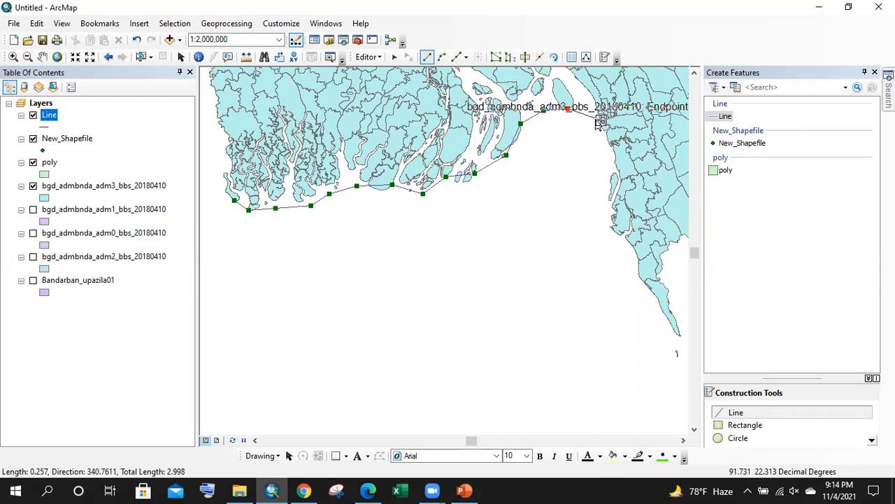
{"action": "left_click", "coordinate": [616, 159]}
{"action": "left_click", "coordinate": [612, 190]}
{"action": "left_click", "coordinate": [613, 228]}
{"action": "left_click", "coordinate": [635, 272]}
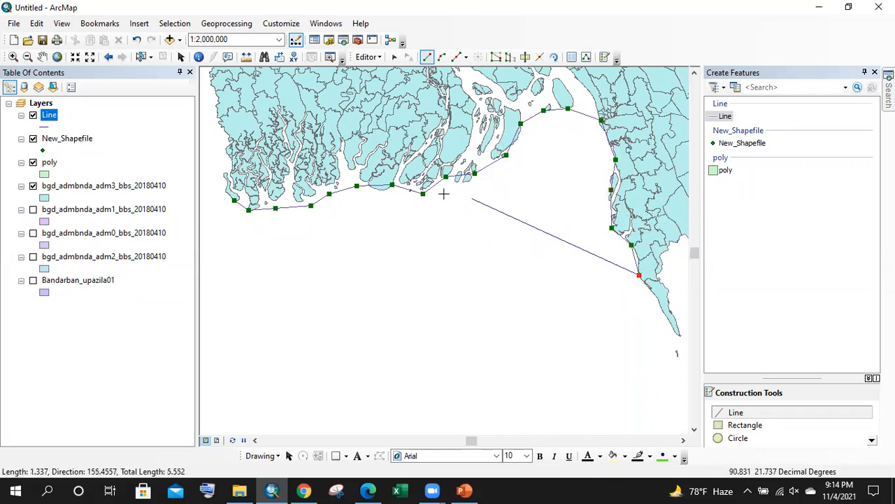
- Extend the coastline sketch to the tip of the southeastern peninsula and finish it
{"action": "scroll", "coordinate": [392, 195], "scroll_direction": "down", "scroll_amount": 2}
{"action": "scroll", "coordinate": [392, 195], "scroll_direction": "down", "scroll_amount": 5}
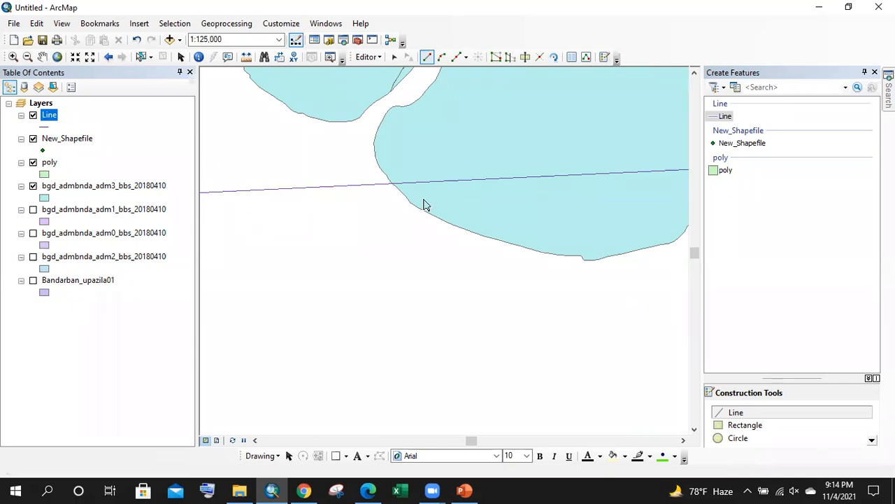
{"action": "scroll", "coordinate": [422, 128], "scroll_direction": "up", "scroll_amount": 8}
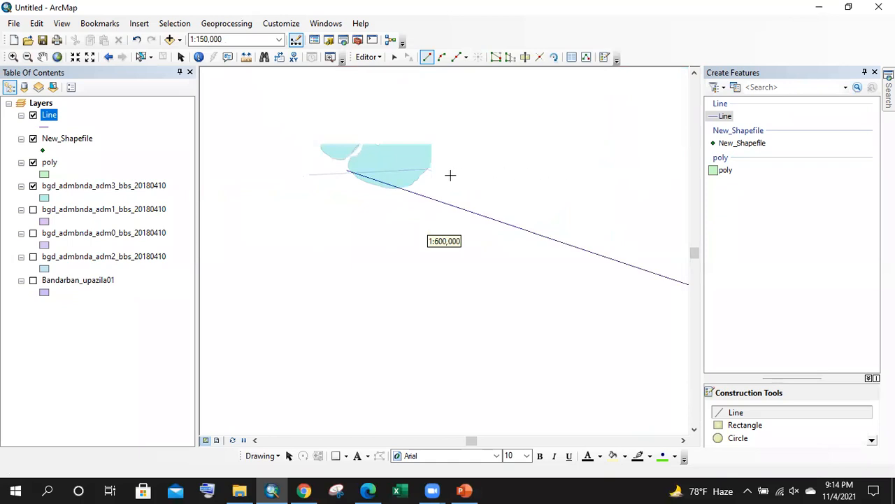
{"action": "scroll", "coordinate": [442, 173], "scroll_direction": "up", "scroll_amount": 8}
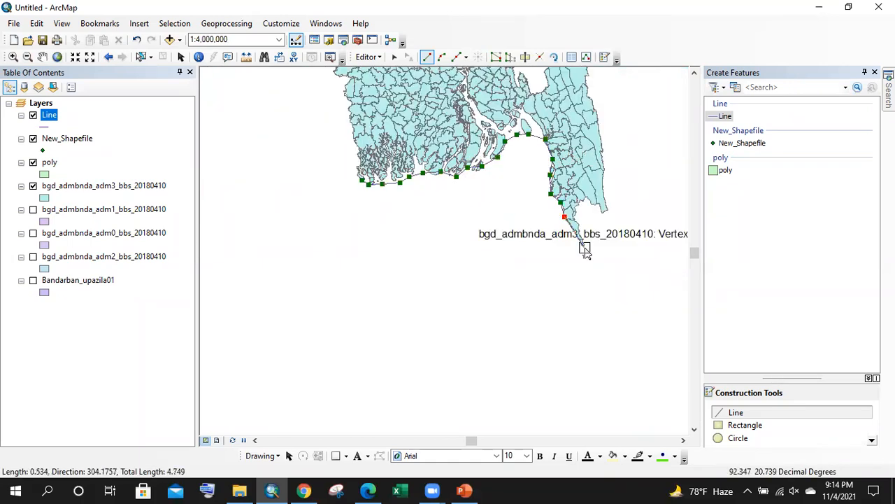
{"action": "double_click", "coordinate": [584, 249]}
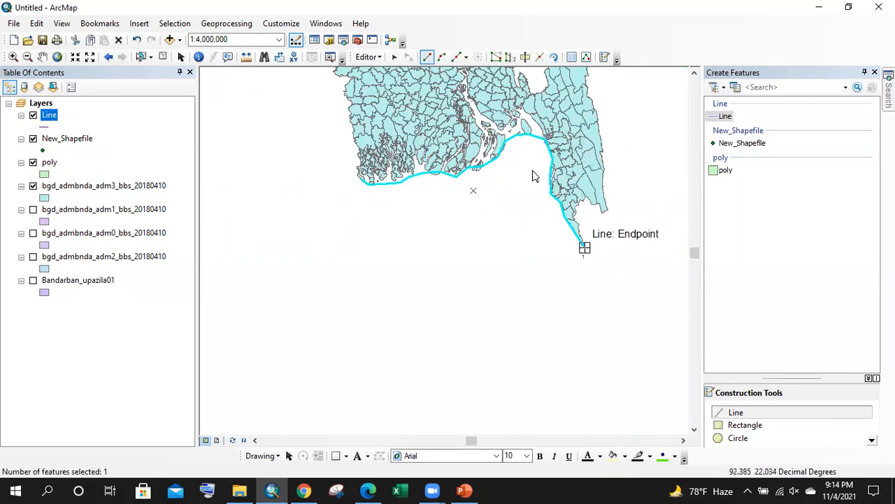
- Save the edits with the traced coastline and stop the edit session
{"action": "left_click", "coordinate": [369, 56]}
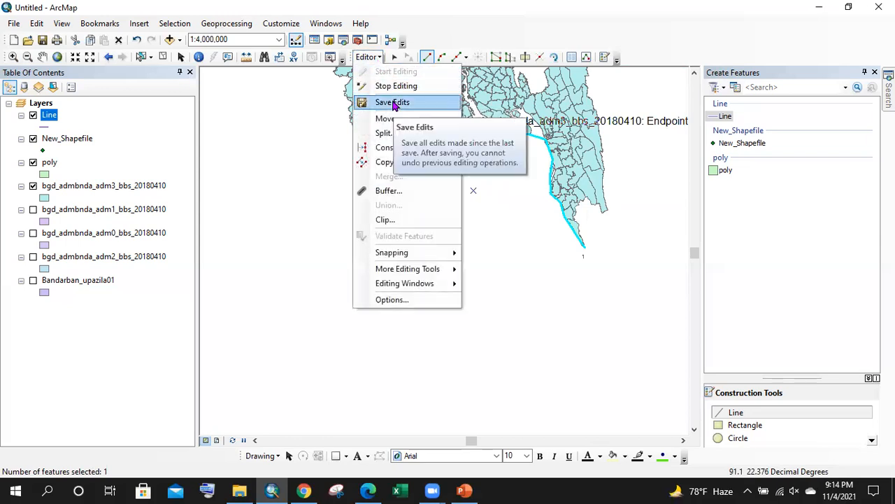
{"action": "left_click", "coordinate": [392, 101]}
{"action": "left_click", "coordinate": [368, 57]}
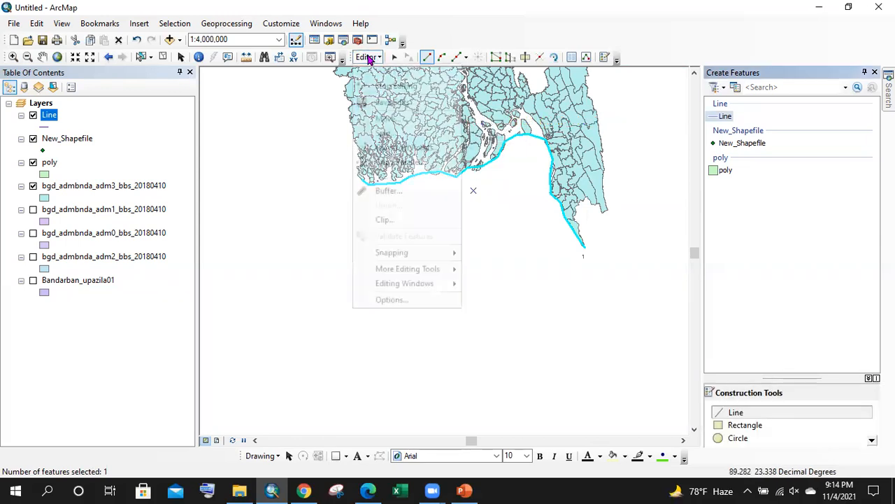
{"action": "left_click", "coordinate": [389, 86]}
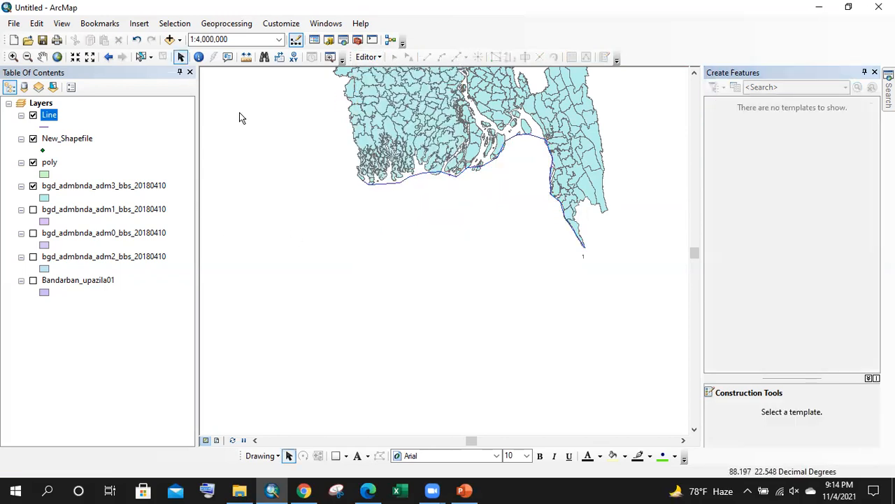
- Hide the New_Shapefile, poly and bgd_admbnda_adm3_bbs_20180410 layers, leaving only the Line layer displayed
{"action": "left_click", "coordinate": [33, 139]}
{"action": "left_click", "coordinate": [33, 162]}
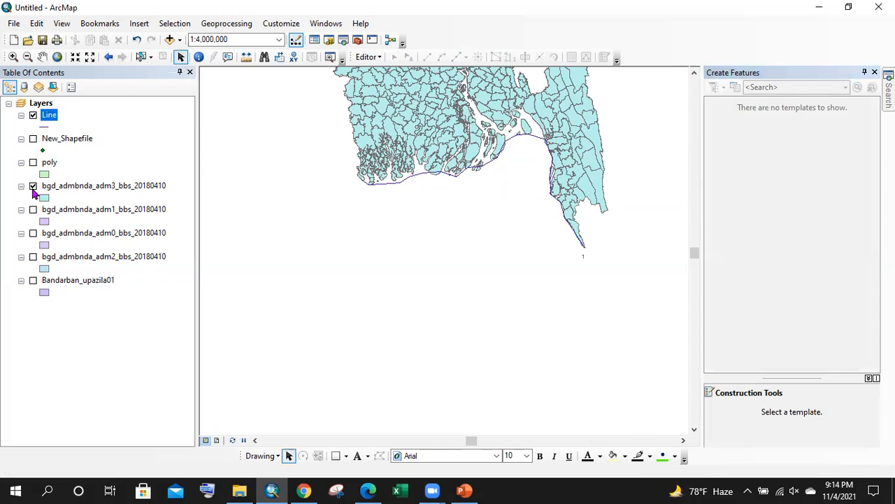
{"action": "left_click", "coordinate": [33, 187]}
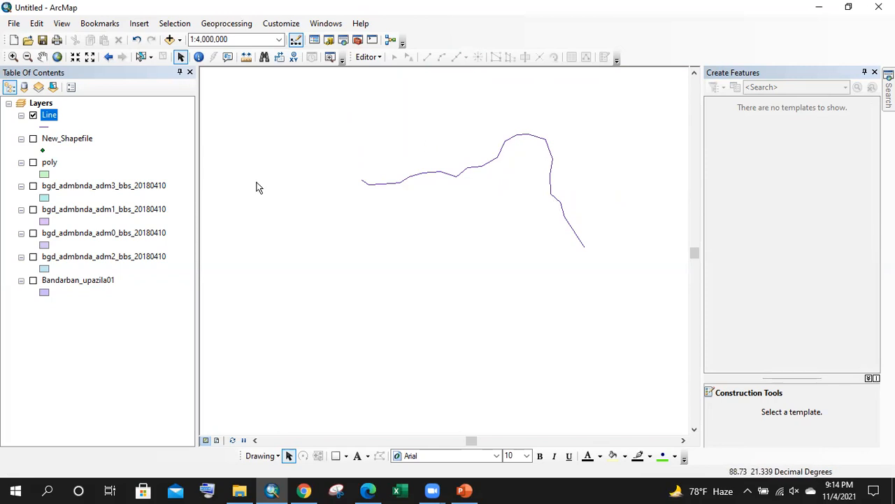
- Hide the Line layer and display only the bgd_admbnda_adm3_bbs_20180410 layer
{"action": "left_click", "coordinate": [33, 163]}
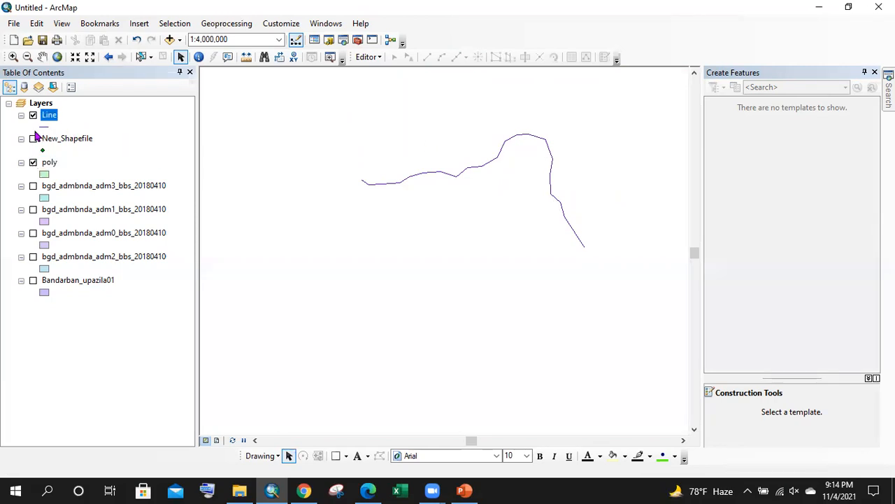
{"action": "left_click", "coordinate": [33, 116]}
{"action": "left_click", "coordinate": [33, 163]}
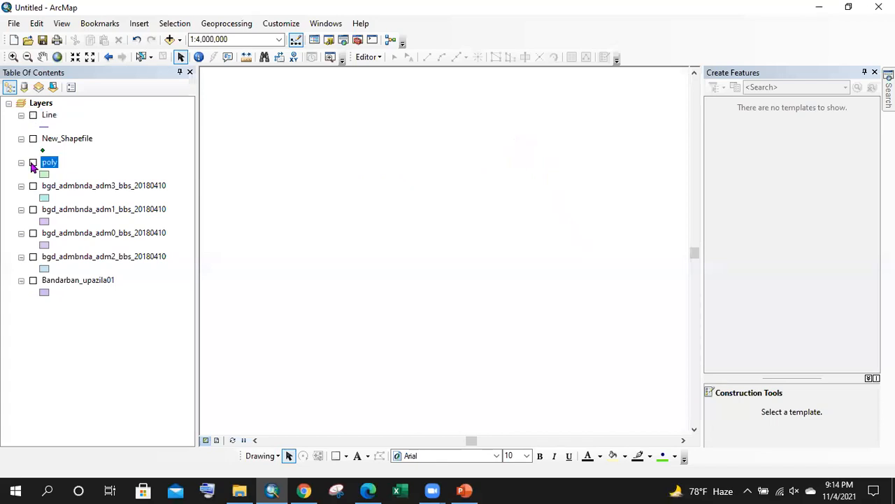
{"action": "left_click", "coordinate": [33, 186]}
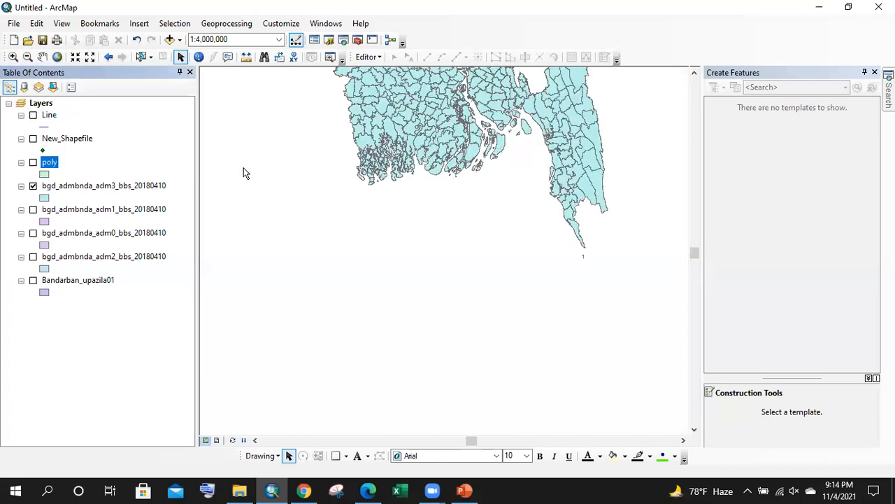
{"action": "left_click", "coordinate": [371, 58]}
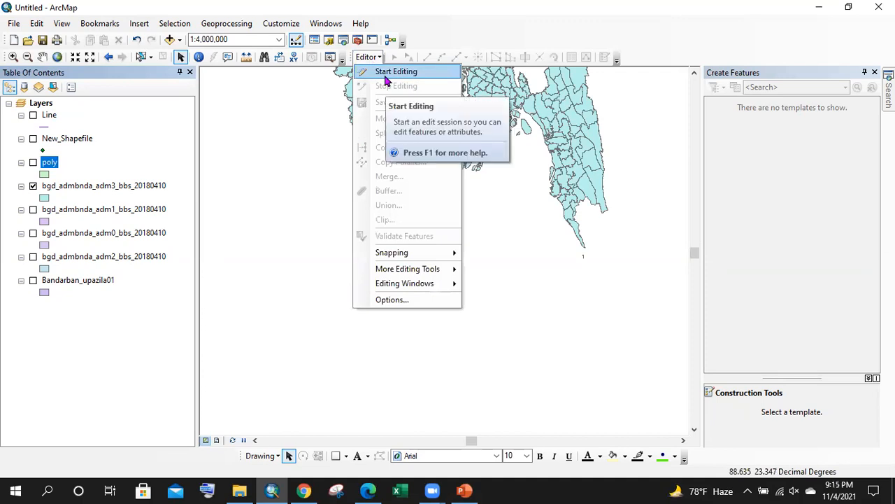
{"action": "left_click", "coordinate": [383, 73]}
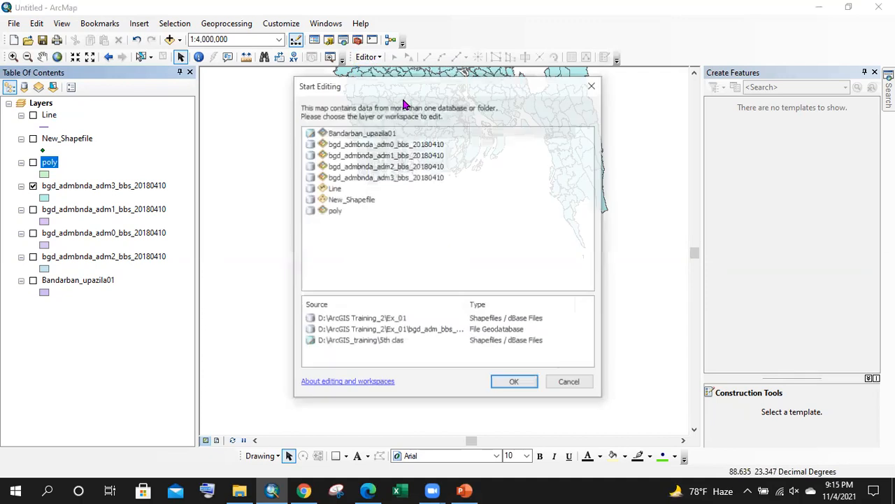
{"action": "left_click", "coordinate": [338, 211]}
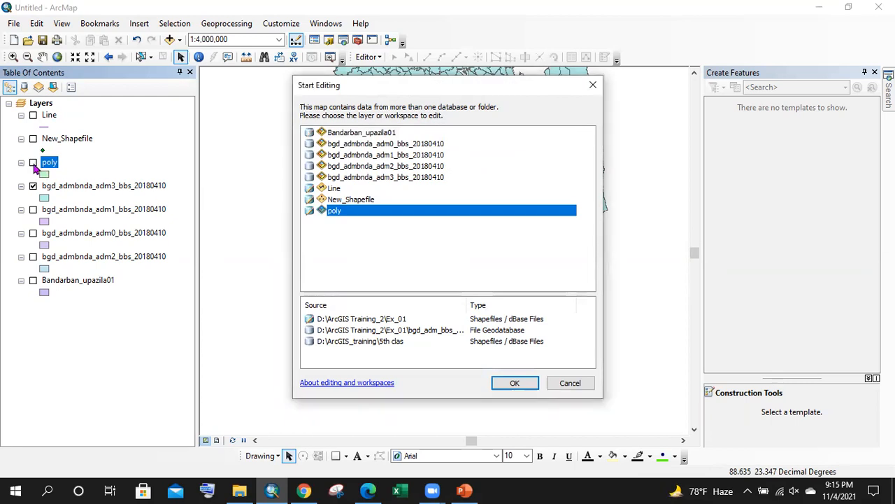
{"action": "left_click", "coordinate": [592, 85]}
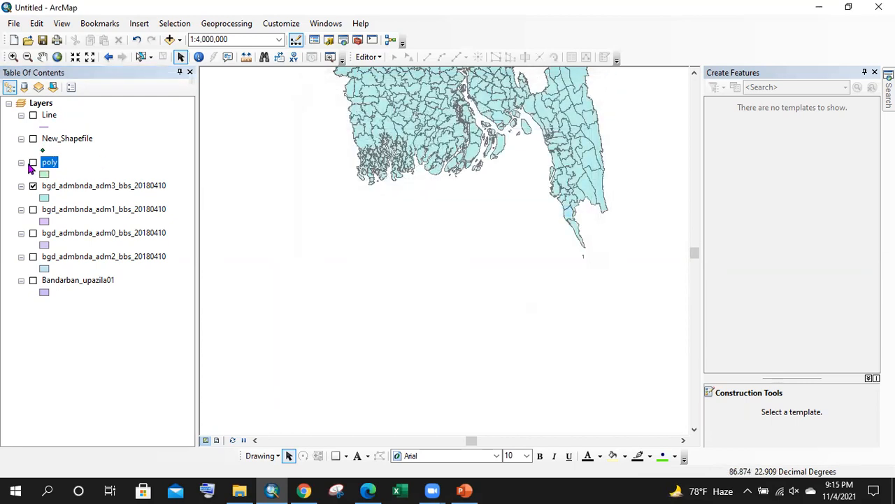
- Display the poly layer over the upazila boundaries and start an edit session on it
{"action": "left_click", "coordinate": [33, 163]}
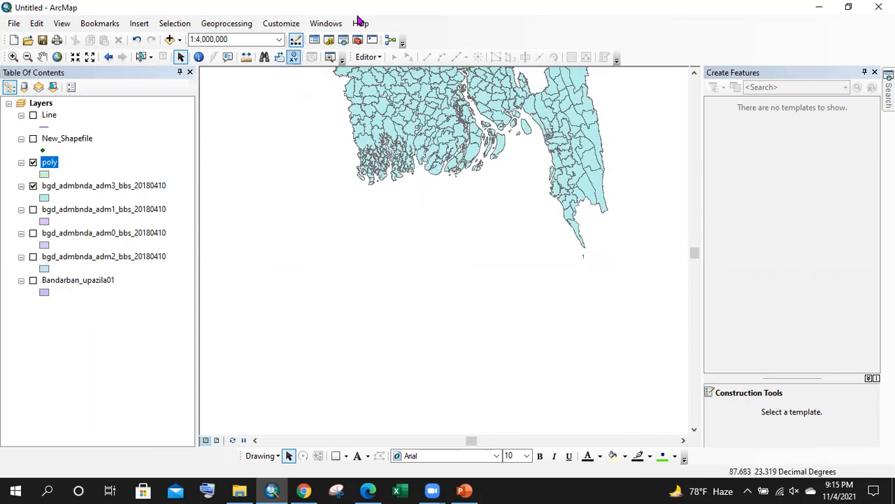
{"action": "left_click", "coordinate": [368, 57]}
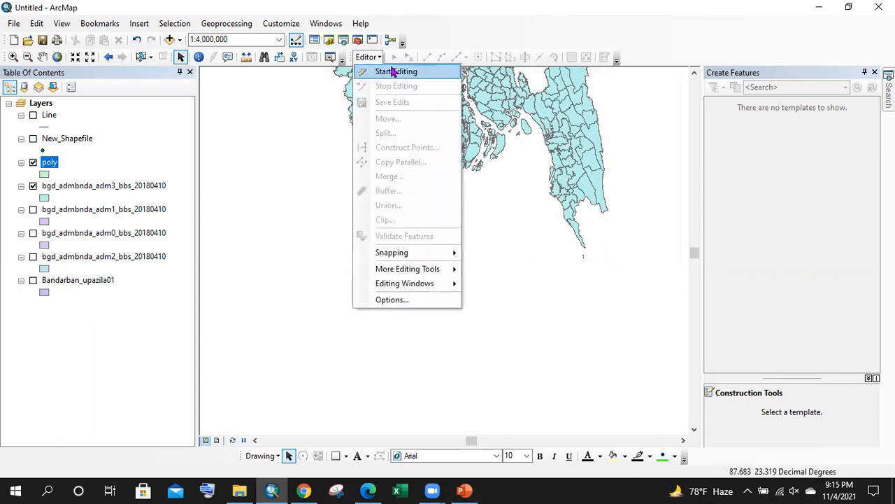
{"action": "left_click", "coordinate": [391, 72]}
{"action": "left_click", "coordinate": [341, 214]}
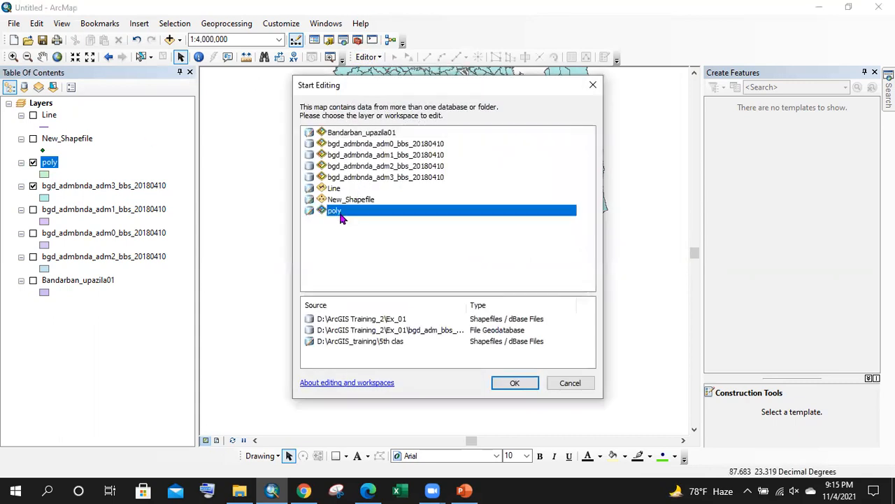
{"action": "left_click", "coordinate": [530, 384]}
- Draw a C-shaped polygon feature in poly with the Polygon construction tool, just south of the southwestern coast
{"action": "left_click", "coordinate": [726, 130]}
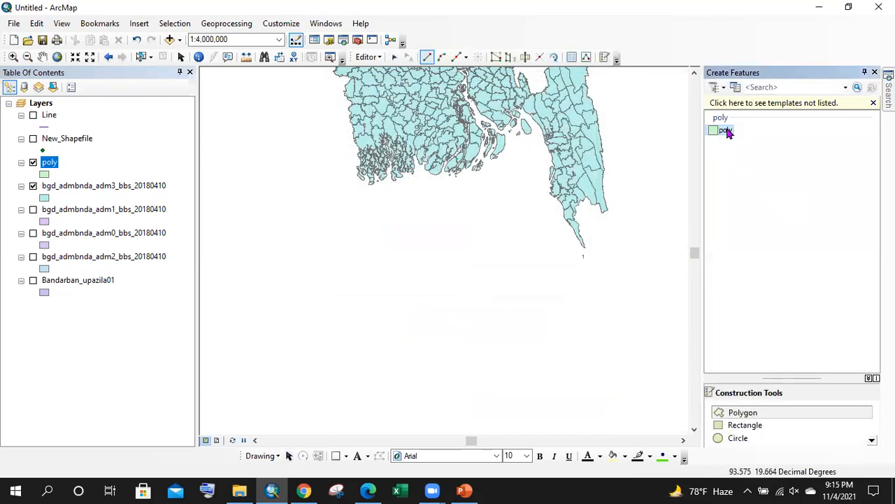
{"action": "left_click", "coordinate": [774, 413]}
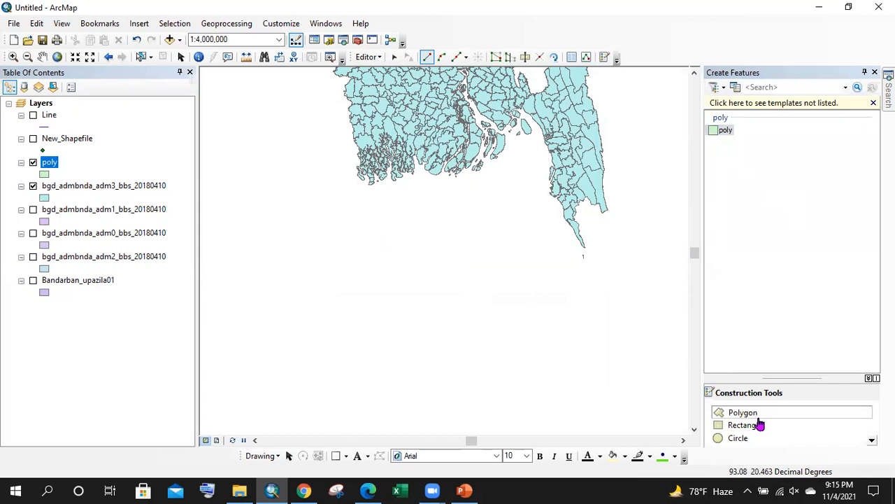
{"action": "scroll", "coordinate": [769, 424], "scroll_direction": "down", "scroll_amount": 2}
{"action": "left_click", "coordinate": [780, 425]}
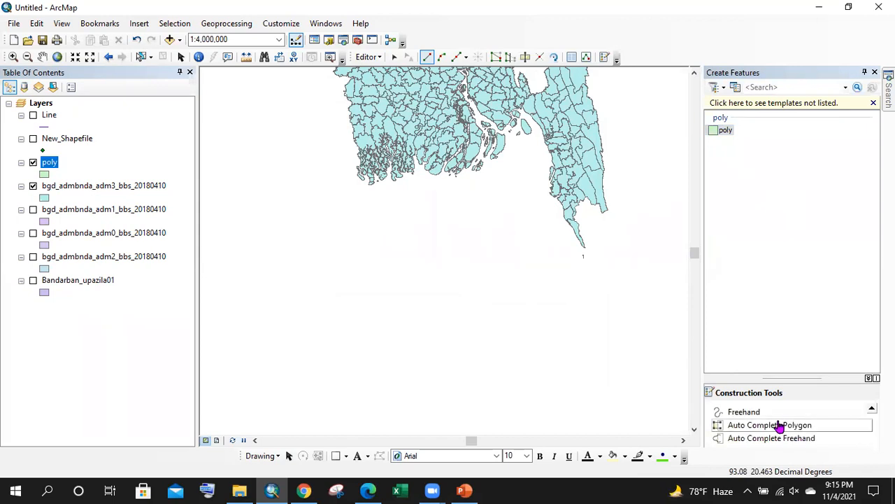
{"action": "scroll", "coordinate": [780, 424], "scroll_direction": "up", "scroll_amount": 2}
{"action": "left_click", "coordinate": [763, 415]}
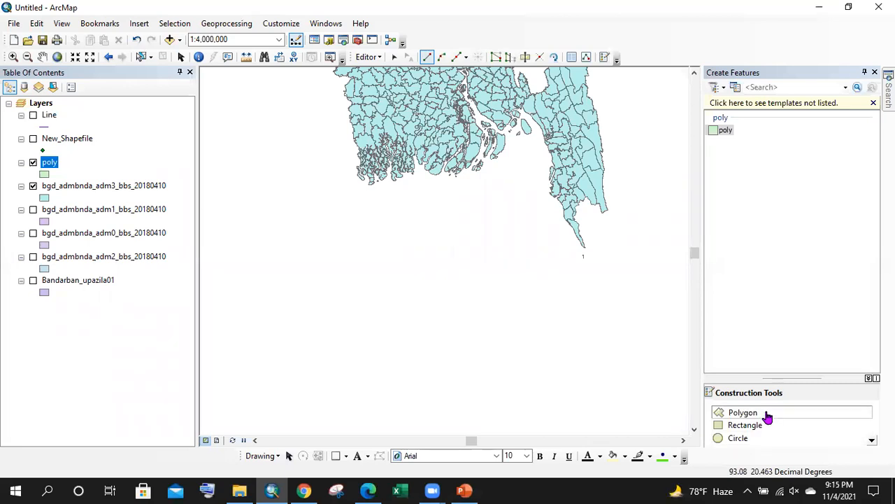
{"action": "left_click", "coordinate": [350, 195]}
{"action": "left_click", "coordinate": [411, 205]}
{"action": "left_click", "coordinate": [410, 242]}
{"action": "left_click", "coordinate": [391, 242]}
{"action": "left_click", "coordinate": [382, 224]}
{"action": "left_click", "coordinate": [358, 251]}
{"action": "left_click", "coordinate": [363, 284]}
{"action": "left_click", "coordinate": [402, 286]}
{"action": "left_click", "coordinate": [417, 302]}
{"action": "left_click", "coordinate": [384, 312]}
{"action": "left_click", "coordinate": [335, 287]}
{"action": "left_click", "coordinate": [324, 251]}
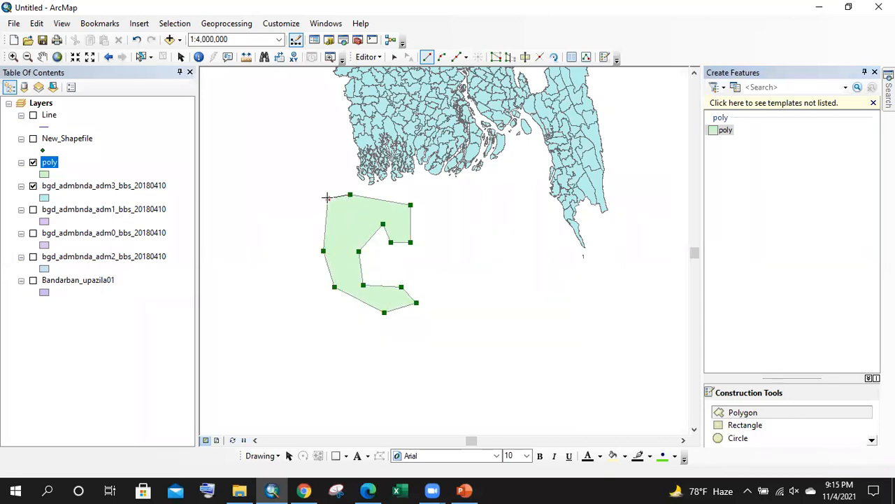
{"action": "key", "text": "F2"}
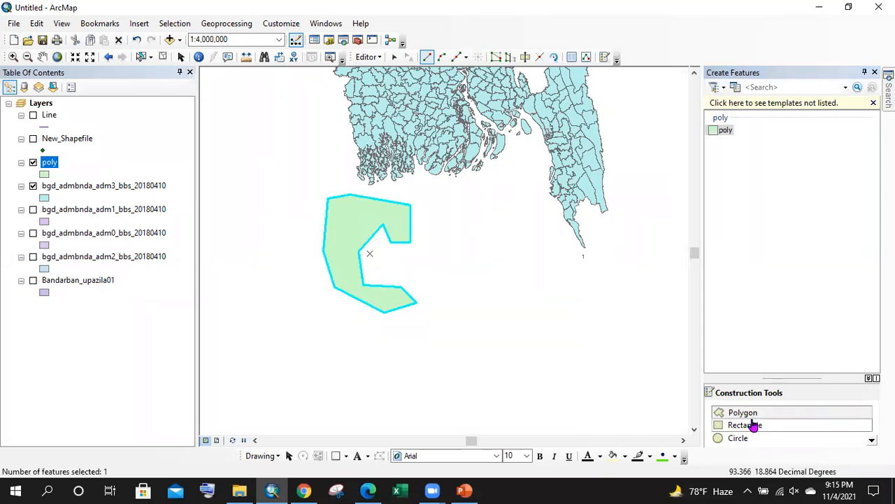
- Draw a slightly tilted rectangle feature in poly, just below the tip of the southeastern peninsula
{"action": "left_click", "coordinate": [748, 423]}
{"action": "left_click", "coordinate": [488, 227]}
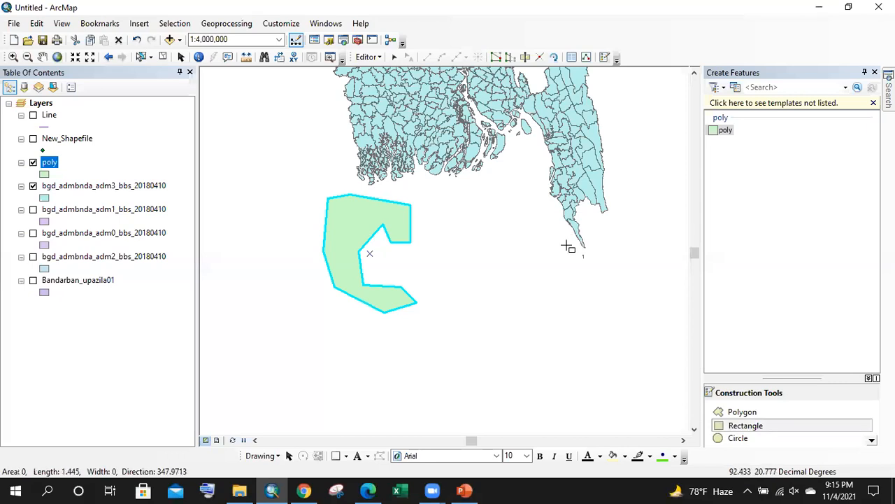
{"action": "left_click", "coordinate": [557, 243]}
{"action": "left_click", "coordinate": [590, 327]}
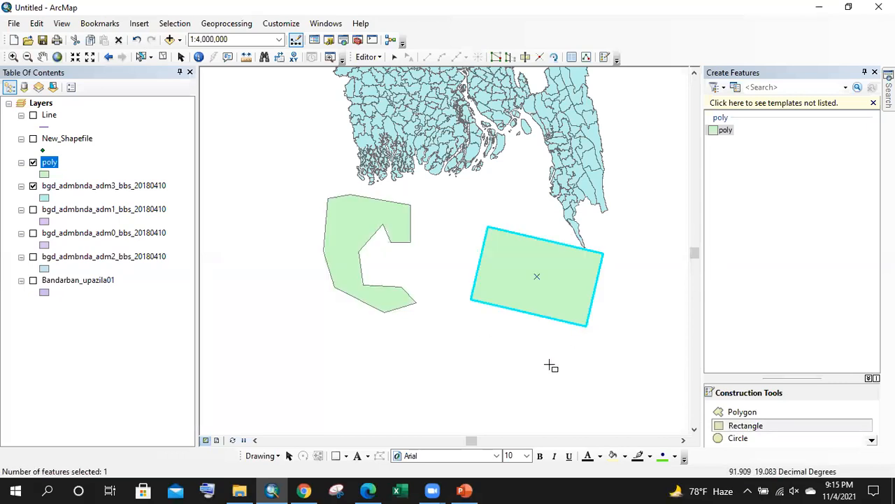
- Draw a circle feature in poly that overlaps the country's southeastern border
{"action": "left_click", "coordinate": [776, 437]}
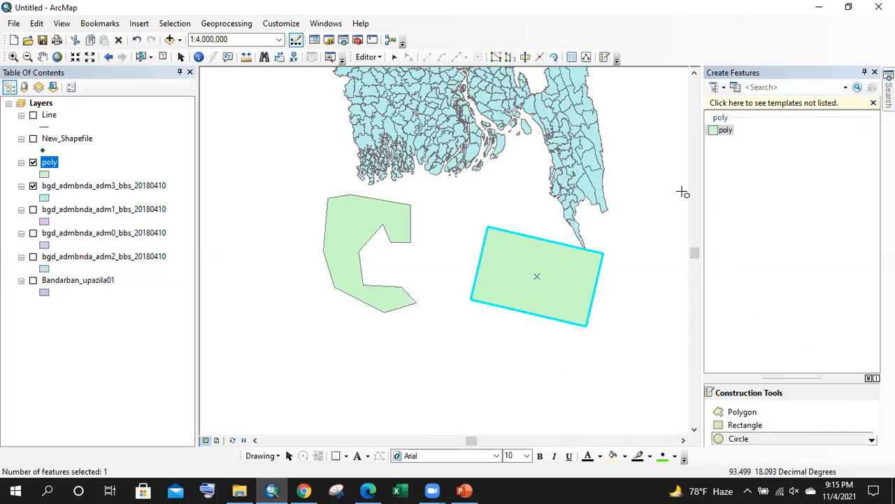
{"action": "left_click", "coordinate": [637, 133]}
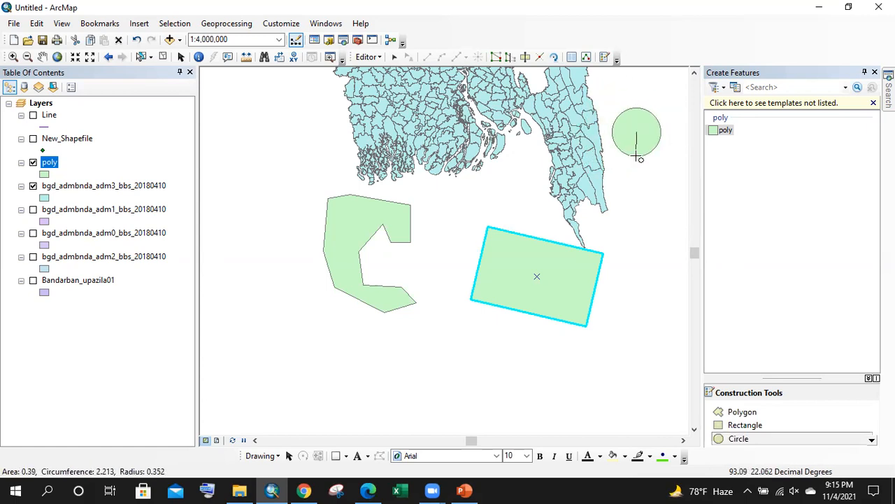
{"action": "left_click", "coordinate": [635, 182]}
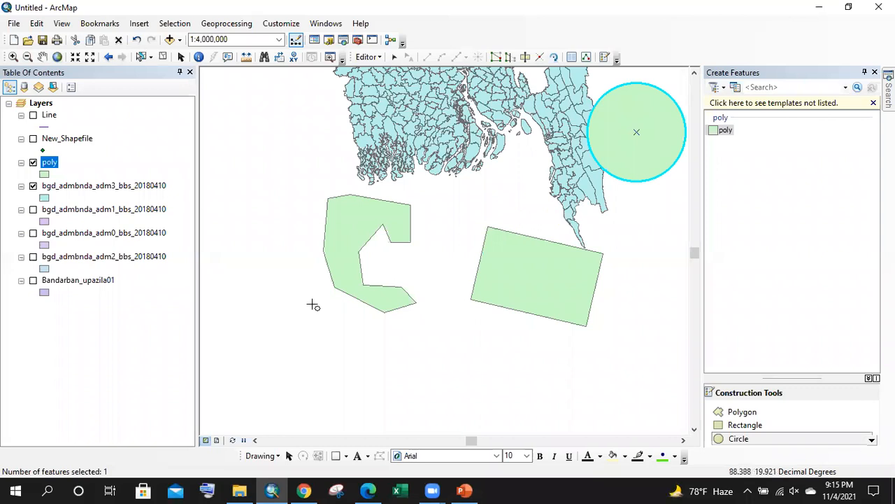
- Save the edits with the three new polygons and stop the edit session
{"action": "scroll", "coordinate": [315, 299], "scroll_direction": "up", "scroll_amount": 1}
{"action": "left_click", "coordinate": [368, 57]}
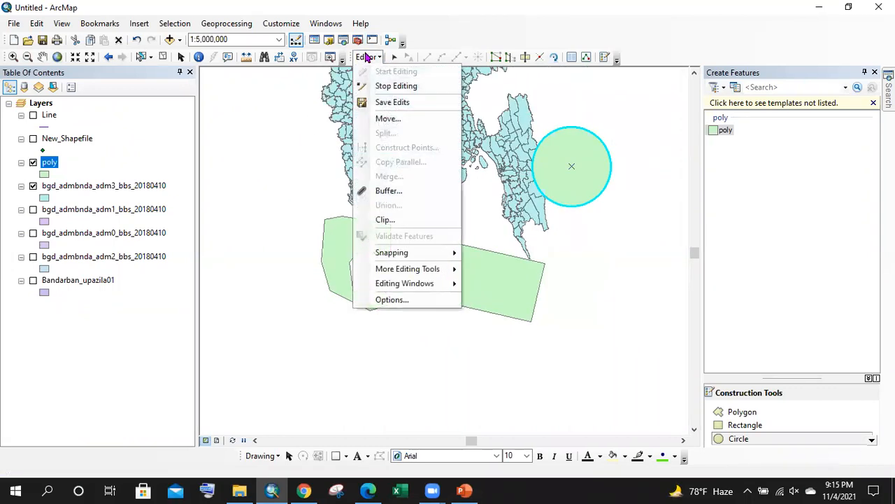
{"action": "left_click", "coordinate": [392, 102]}
{"action": "left_click", "coordinate": [369, 57]}
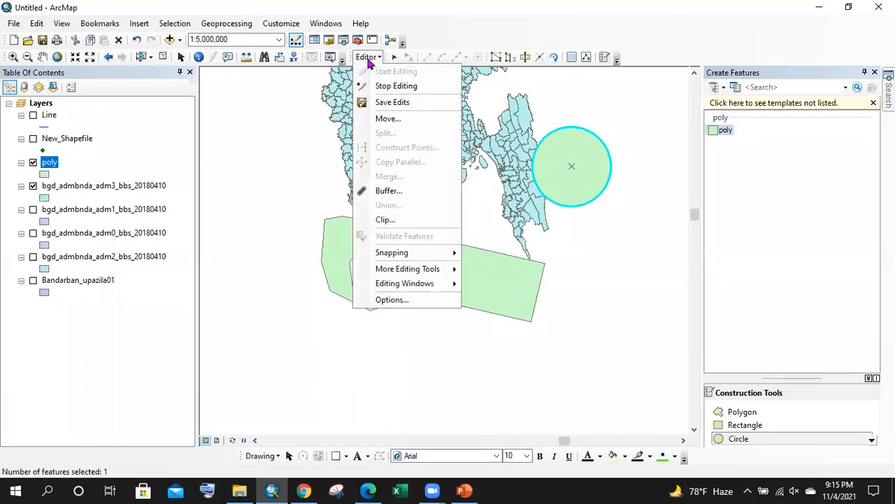
{"action": "left_click", "coordinate": [391, 86]}
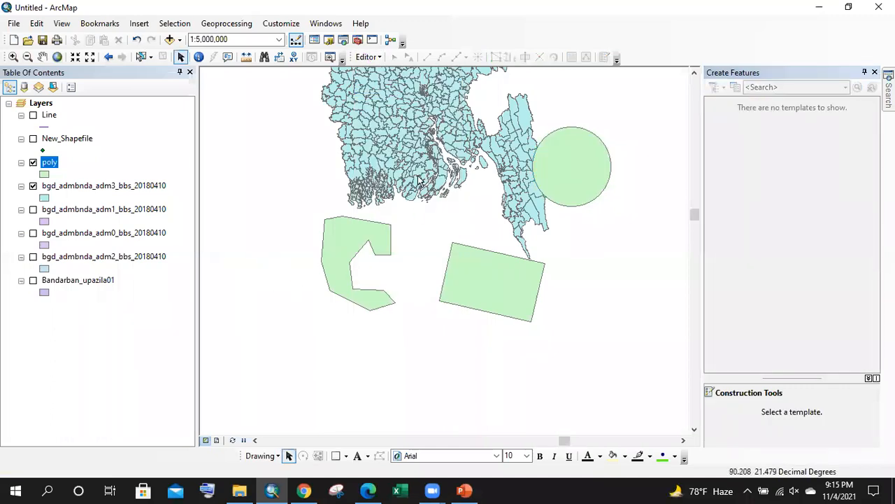
- Hide the bgd_admbnda_adm3_bbs_20180410 layer and move poly above the Line layer in the layer order
{"action": "left_click", "coordinate": [33, 186]}
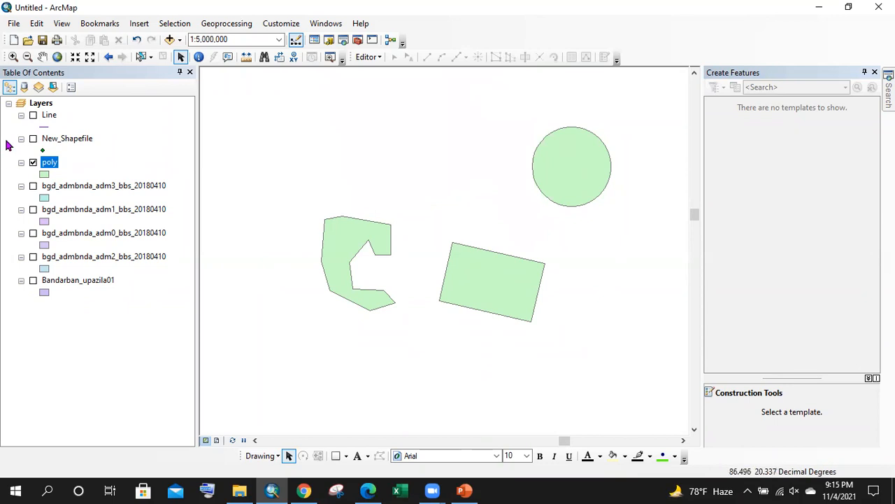
{"action": "left_click", "coordinate": [33, 116]}
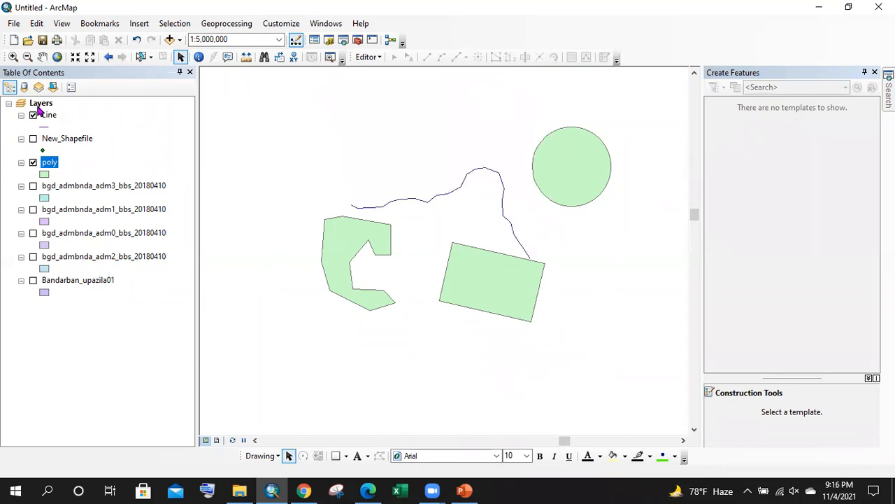
{"action": "left_click", "coordinate": [32, 115]}
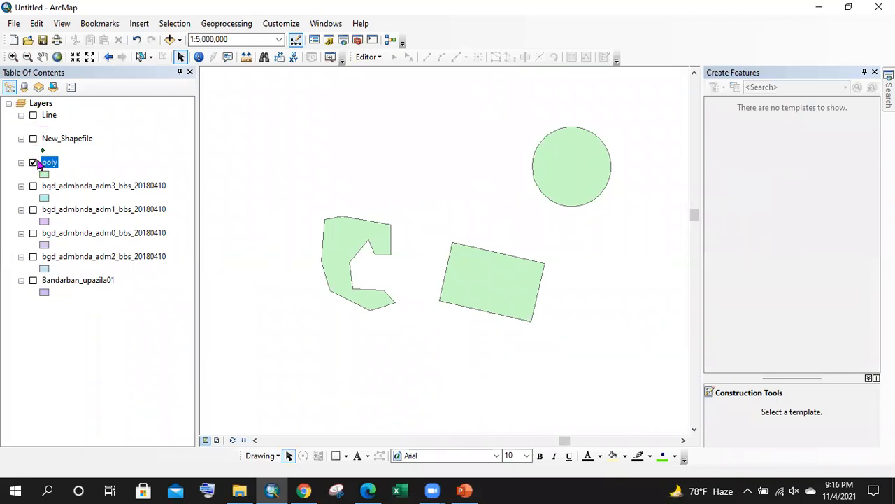
{"action": "left_click_drag", "start_coordinate": [50, 166], "coordinate": [60, 112]}
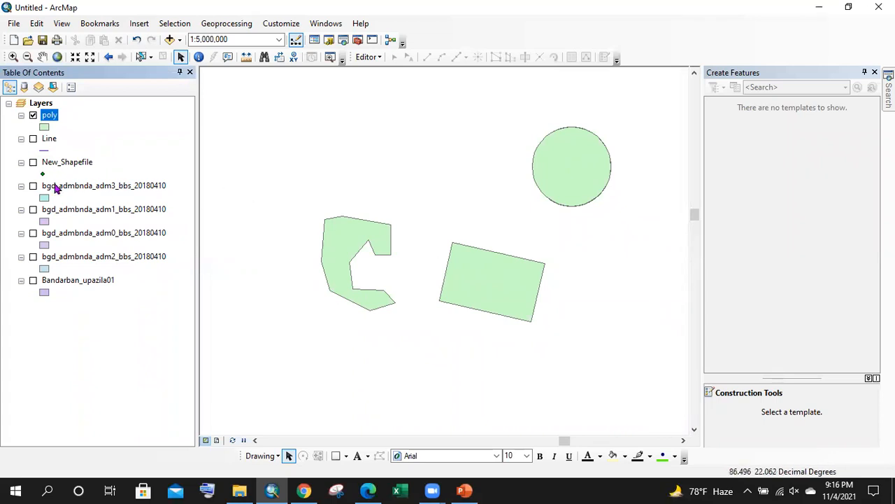
- Temporarily display bgd_admbnda_adm3_bbs_20180410 and examine the small islands along the southern coast up close
{"action": "left_click", "coordinate": [33, 186]}
{"action": "scroll", "coordinate": [451, 169], "scroll_direction": "down", "scroll_amount": 5}
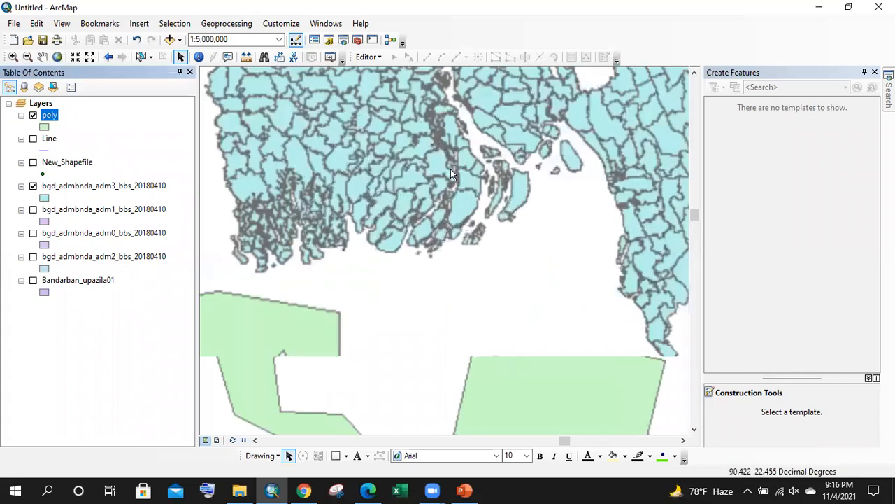
{"action": "scroll", "coordinate": [346, 149], "scroll_direction": "up", "scroll_amount": 2}
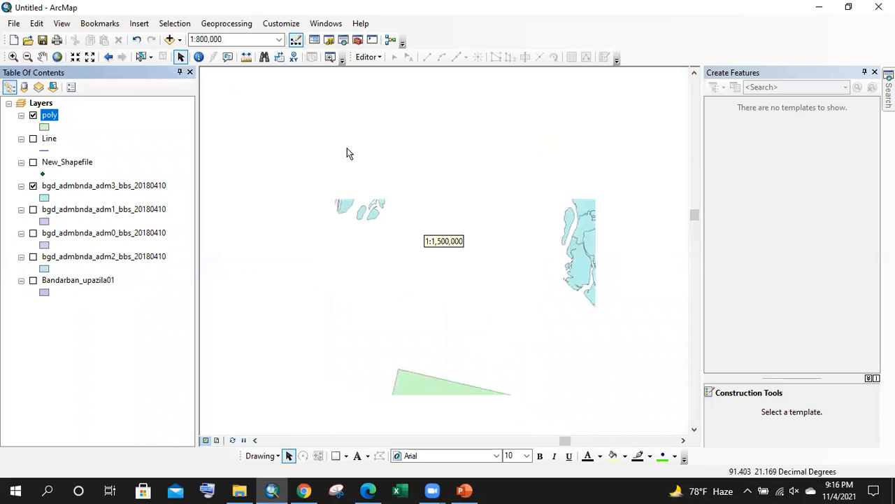
{"action": "scroll", "coordinate": [353, 210], "scroll_direction": "down", "scroll_amount": 3}
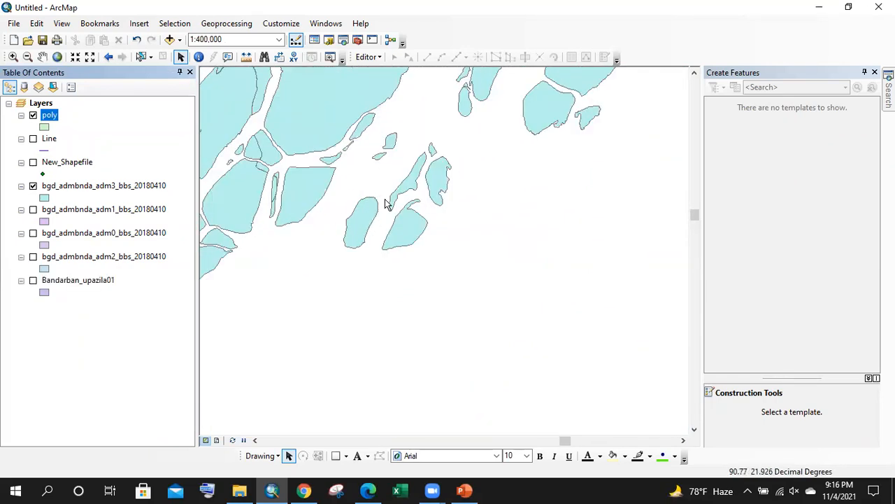
{"action": "scroll", "coordinate": [374, 216], "scroll_direction": "down", "scroll_amount": 3}
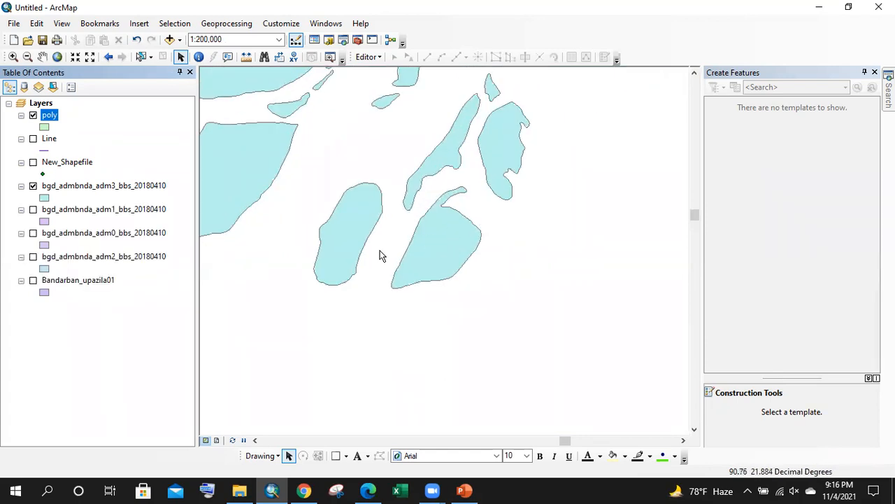
{"action": "scroll", "coordinate": [500, 200], "scroll_direction": "up", "scroll_amount": 5}
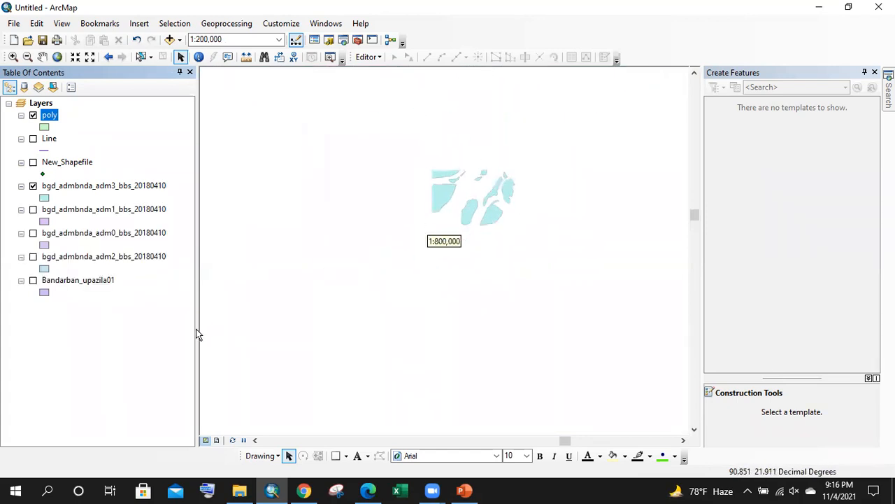
{"action": "scroll", "coordinate": [514, 143], "scroll_direction": "up", "scroll_amount": 5}
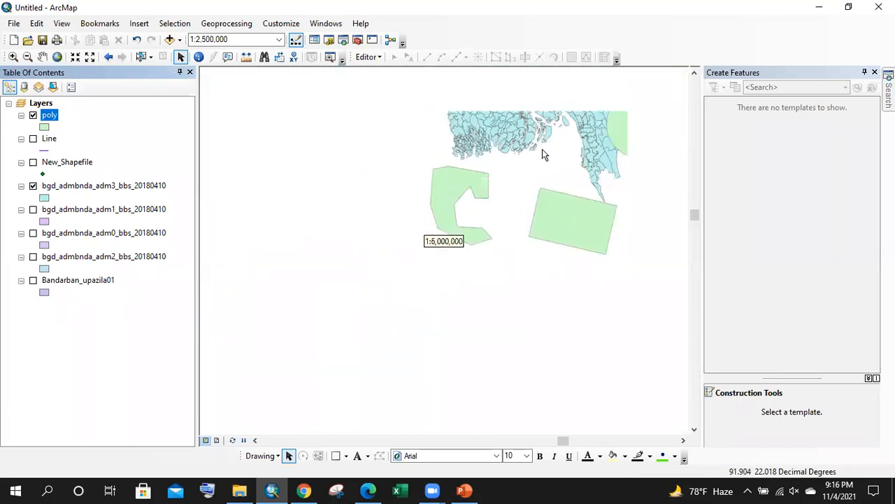
{"action": "left_click", "coordinate": [33, 186]}
- Bring the three drawn polygons into view and start an edit session on the poly layer
{"action": "left_click", "coordinate": [42, 57]}
{"action": "left_click_drag", "start_coordinate": [582, 188], "coordinate": [476, 195]}
{"action": "scroll", "coordinate": [407, 194], "scroll_direction": "down", "scroll_amount": 1}
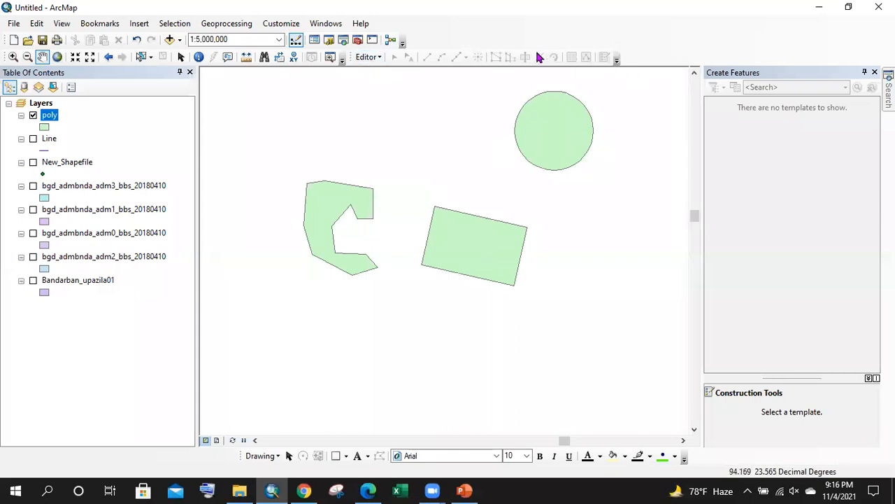
{"action": "left_click", "coordinate": [367, 59]}
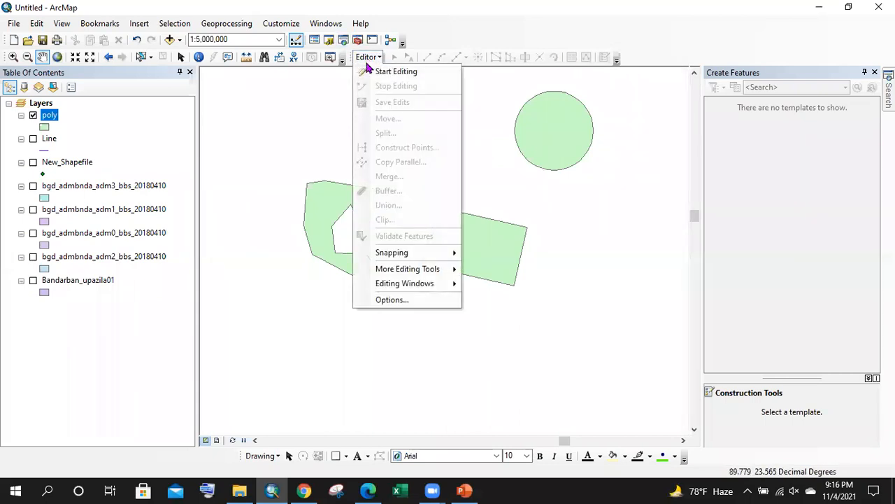
{"action": "left_click", "coordinate": [383, 71]}
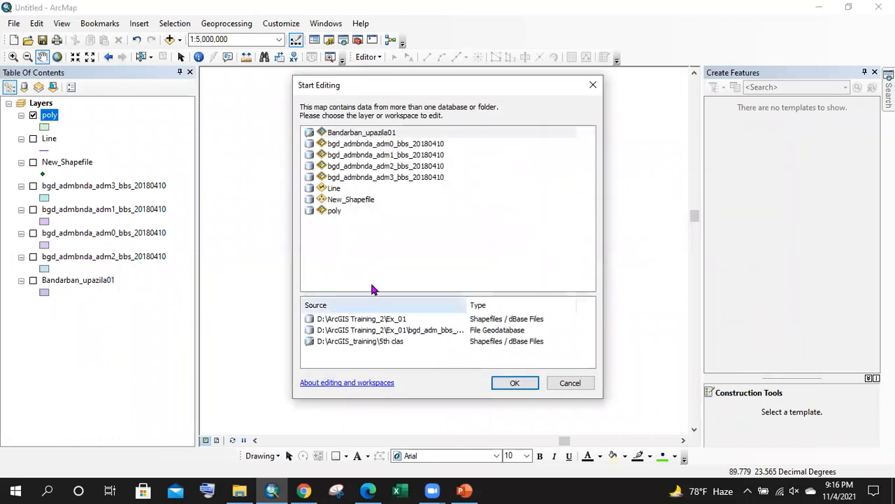
{"action": "left_click", "coordinate": [334, 211]}
{"action": "left_click", "coordinate": [513, 383]}
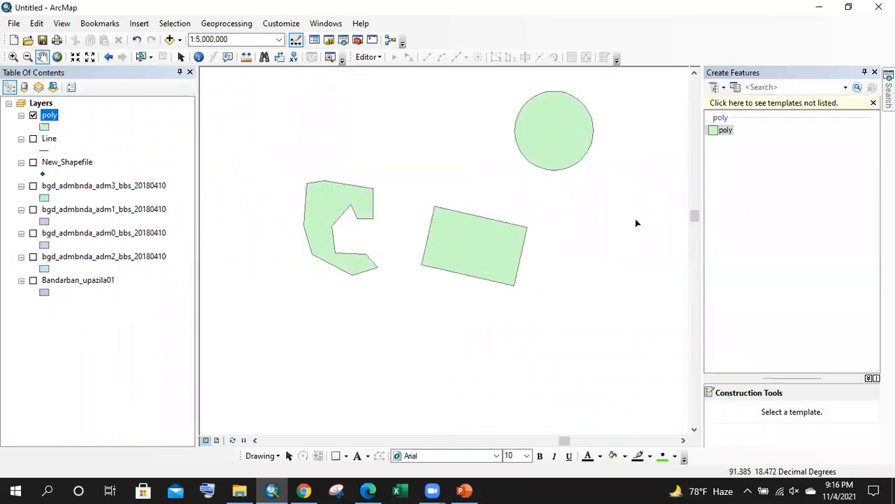
- Select the C-shaped polygon, the rectangle and the circle in turn with the Edit tool, finishing with the C-shaped polygon selected
{"action": "left_click", "coordinate": [394, 58]}
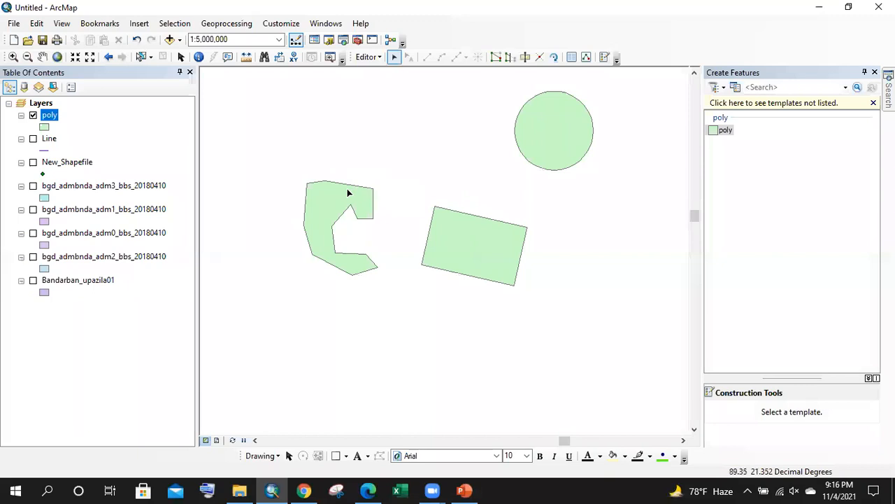
{"action": "left_click", "coordinate": [330, 198]}
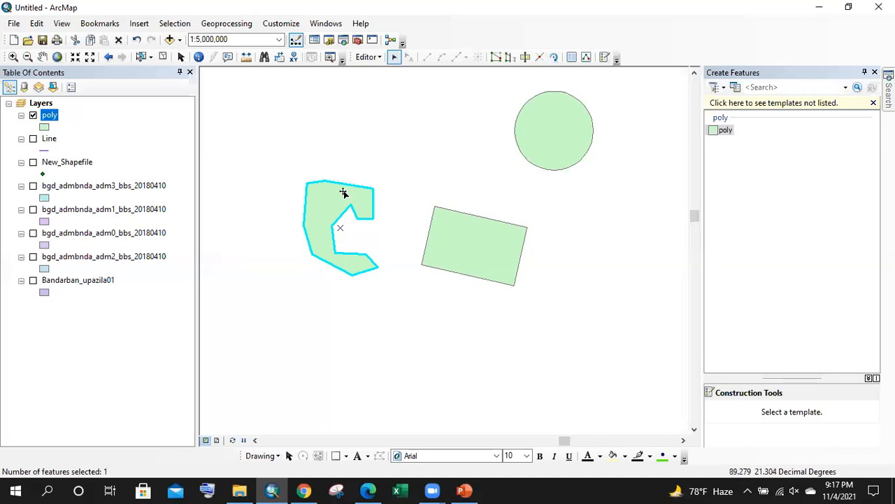
{"action": "left_click", "coordinate": [485, 232]}
{"action": "left_click", "coordinate": [567, 114]}
{"action": "left_click", "coordinate": [318, 208]}
- Edit the C-shaped polygon's vertices, lowering the inner notch point and moving the upper arm's two outer corners inward
{"action": "scroll", "coordinate": [253, 269], "scroll_direction": "up", "scroll_amount": 1}
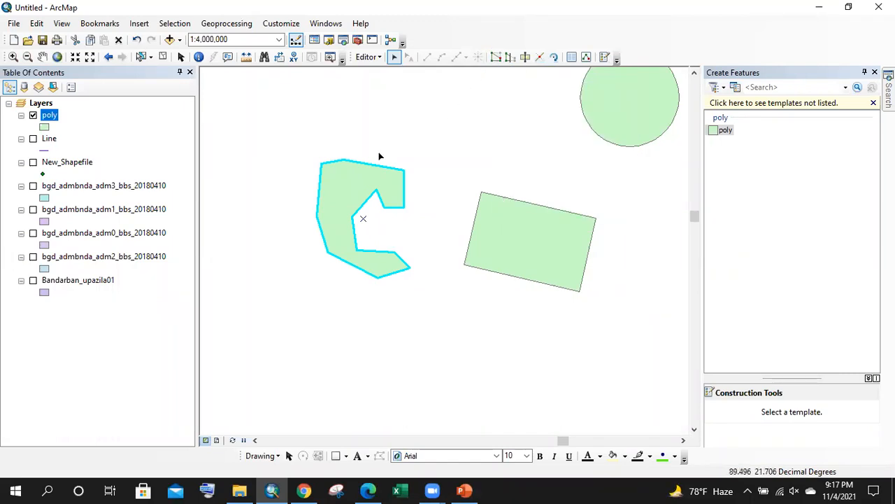
{"action": "left_click", "coordinate": [495, 57]}
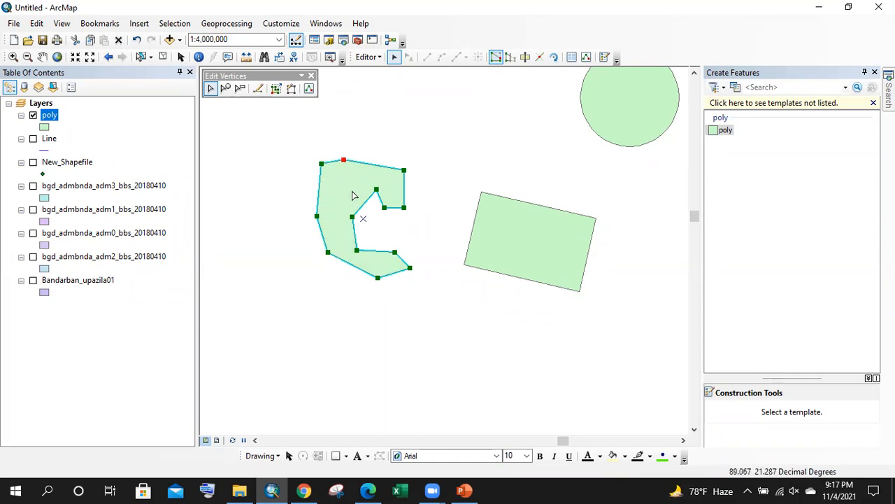
{"action": "scroll", "coordinate": [352, 202], "scroll_direction": "up", "scroll_amount": 1}
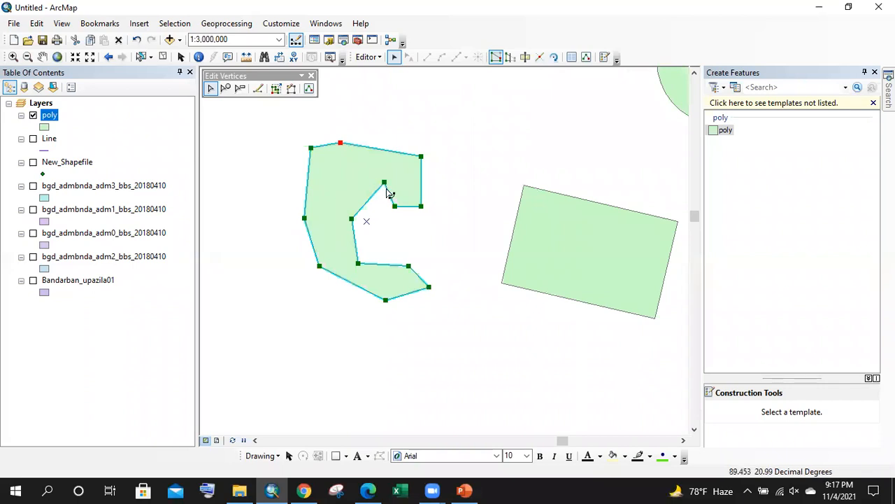
{"action": "scroll", "coordinate": [385, 182], "scroll_direction": "up", "scroll_amount": 2}
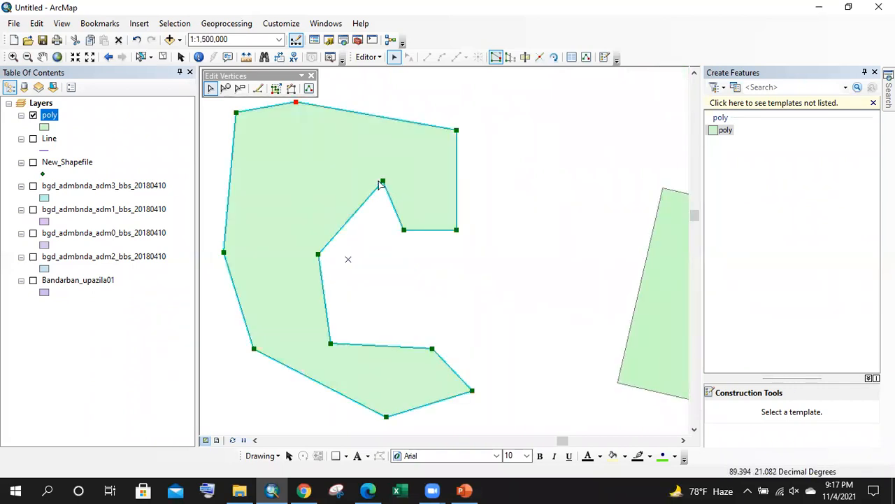
{"action": "left_click_drag", "start_coordinate": [383, 181], "coordinate": [377, 210]}
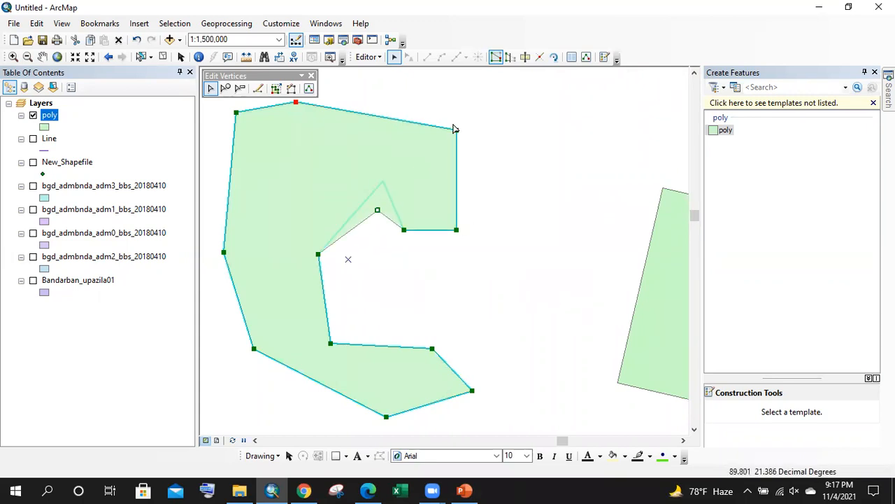
{"action": "left_click_drag", "start_coordinate": [455, 132], "coordinate": [350, 147]}
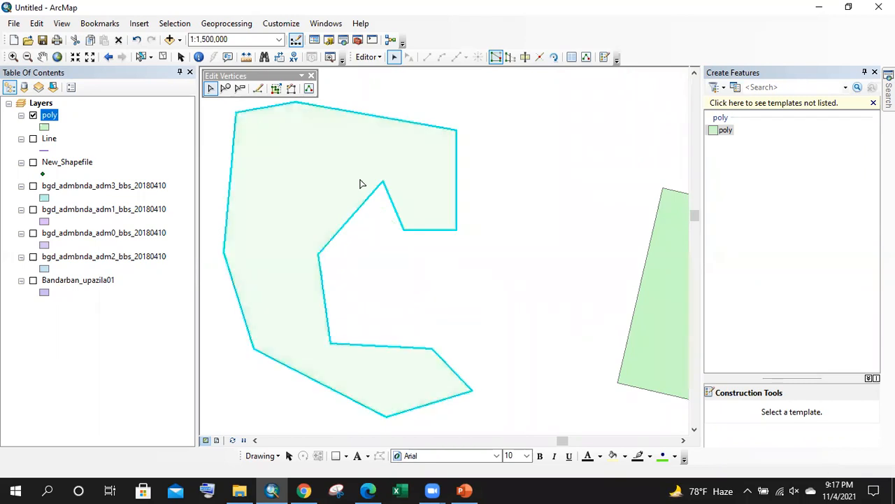
{"action": "left_click_drag", "start_coordinate": [349, 246], "coordinate": [393, 169]}
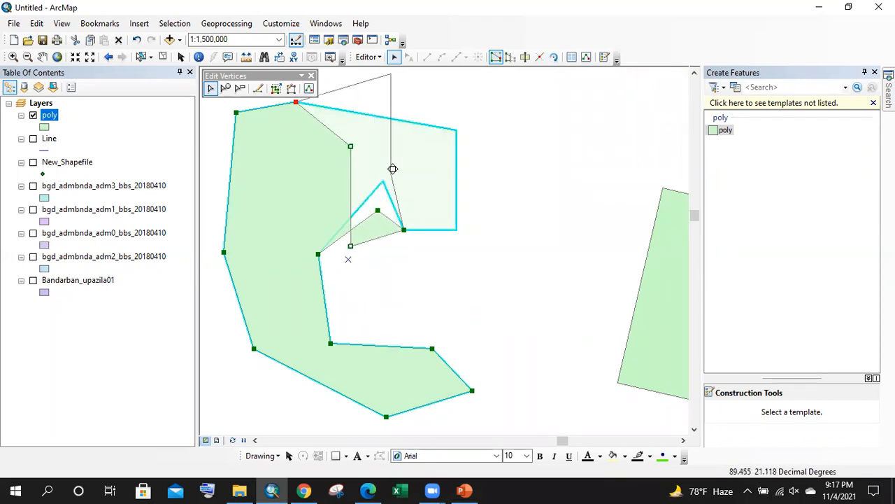
{"action": "scroll", "coordinate": [539, 191], "scroll_direction": "up", "scroll_amount": 2}
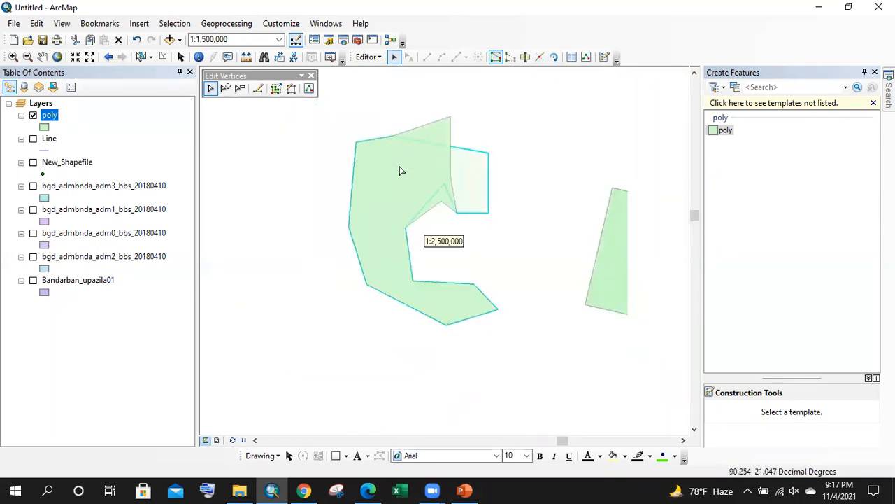
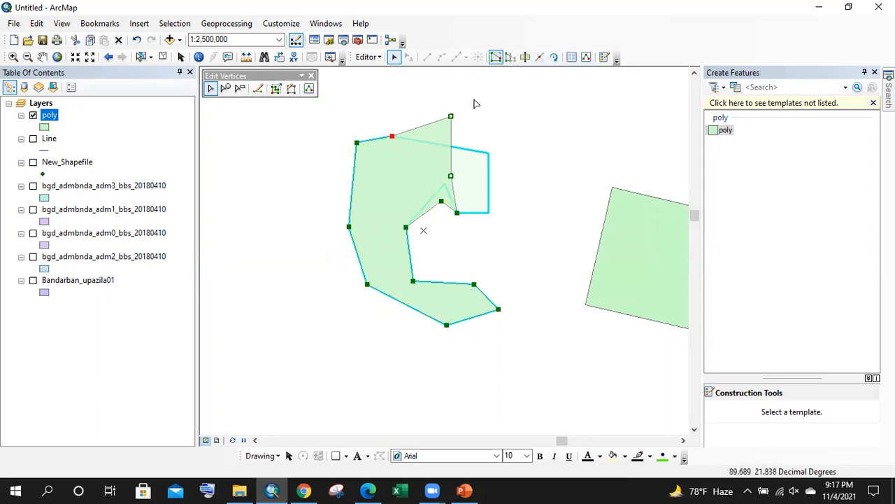
- Reshape the C-shaped polygon by cutting off the peak of its upper arm and removing its entire lower arm
{"action": "left_click", "coordinate": [510, 59]}
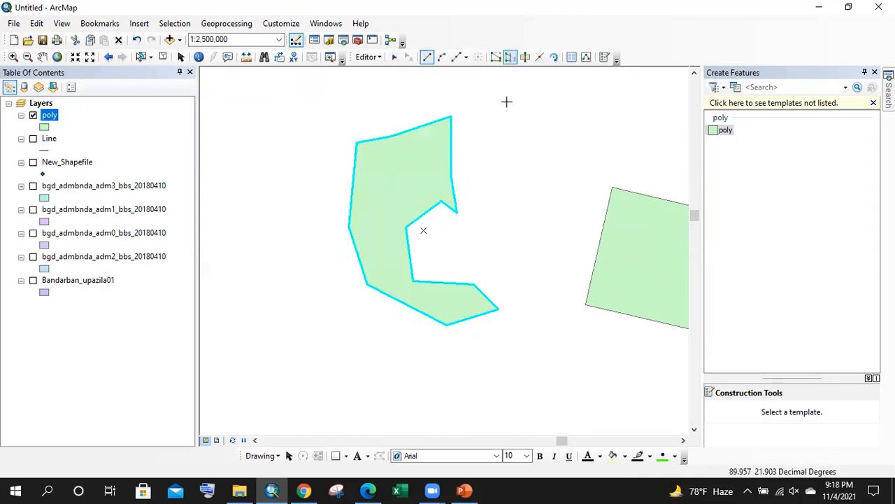
{"action": "left_click", "coordinate": [381, 142]}
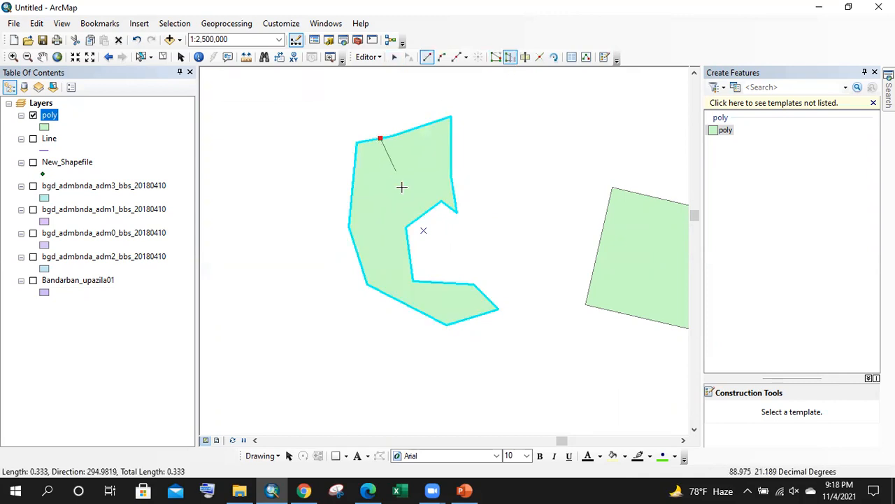
{"action": "double_click", "coordinate": [452, 176]}
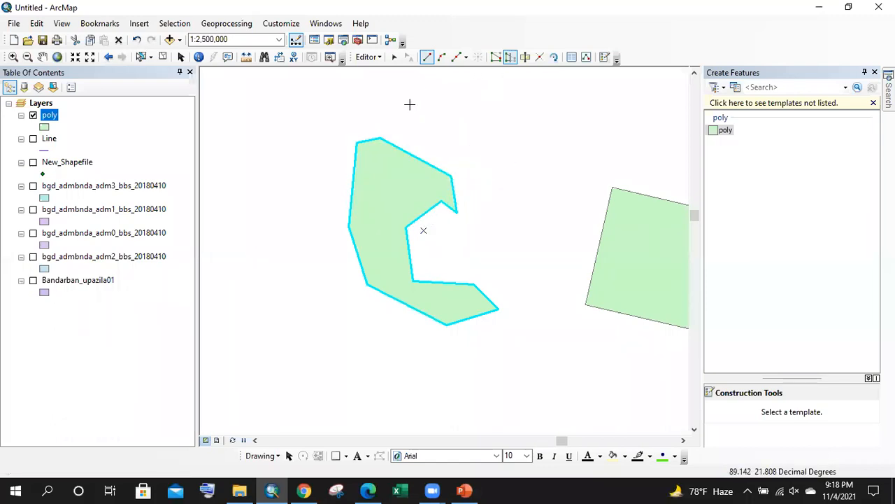
{"action": "left_click", "coordinate": [413, 281]}
{"action": "double_click", "coordinate": [373, 290]}
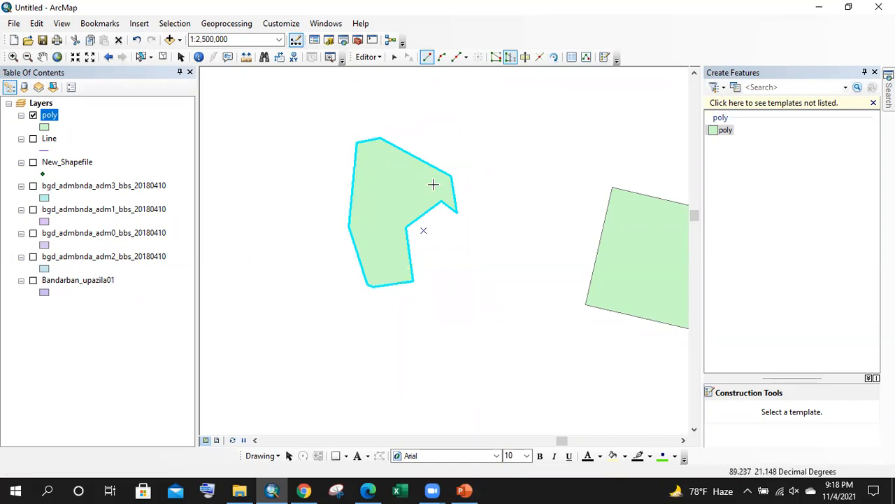
- Reshape the sharp tip of the polygon's upper arm into a rounded end using a series of short segments
{"action": "scroll", "coordinate": [435, 189], "scroll_direction": "down", "scroll_amount": 3}
{"action": "scroll", "coordinate": [487, 243], "scroll_direction": "down", "scroll_amount": 1}
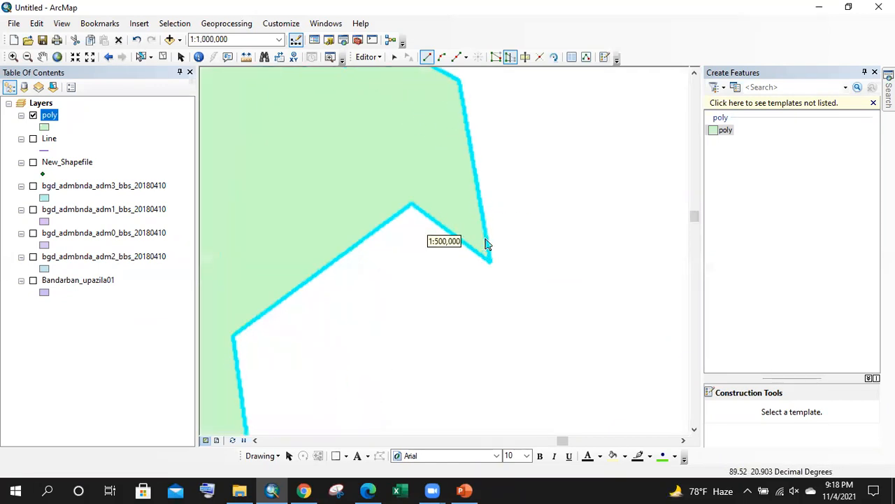
{"action": "scroll", "coordinate": [498, 256], "scroll_direction": "down", "scroll_amount": 2}
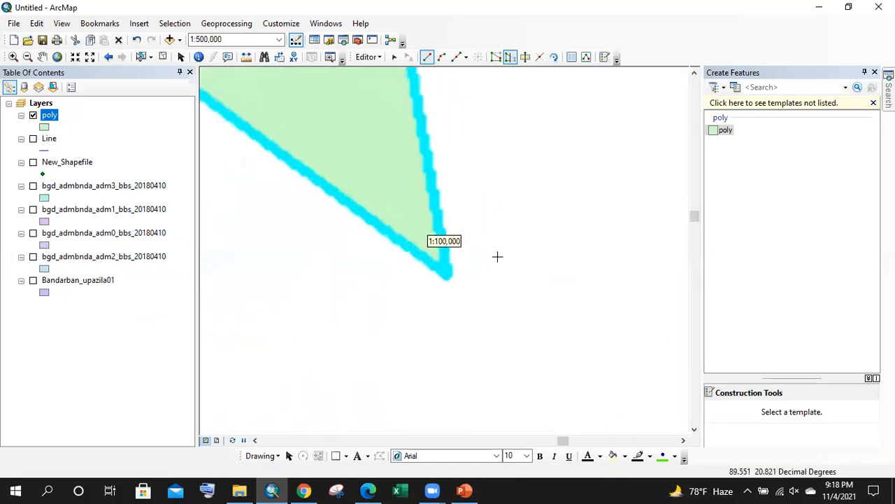
{"action": "left_click", "coordinate": [388, 233]}
{"action": "left_click", "coordinate": [401, 233]}
{"action": "left_click", "coordinate": [415, 226]}
{"action": "left_click", "coordinate": [418, 214]}
{"action": "left_click", "coordinate": [419, 197]}
{"action": "double_click", "coordinate": [426, 166]}
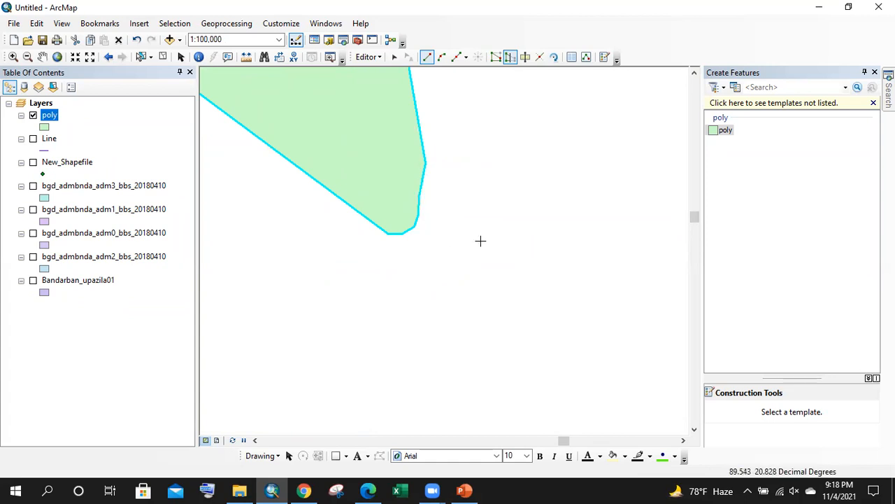
- Save the reshaped polygon's edits and stop the edit session
{"action": "scroll", "coordinate": [576, 244], "scroll_direction": "up", "scroll_amount": 2}
{"action": "scroll", "coordinate": [538, 220], "scroll_direction": "up", "scroll_amount": 2}
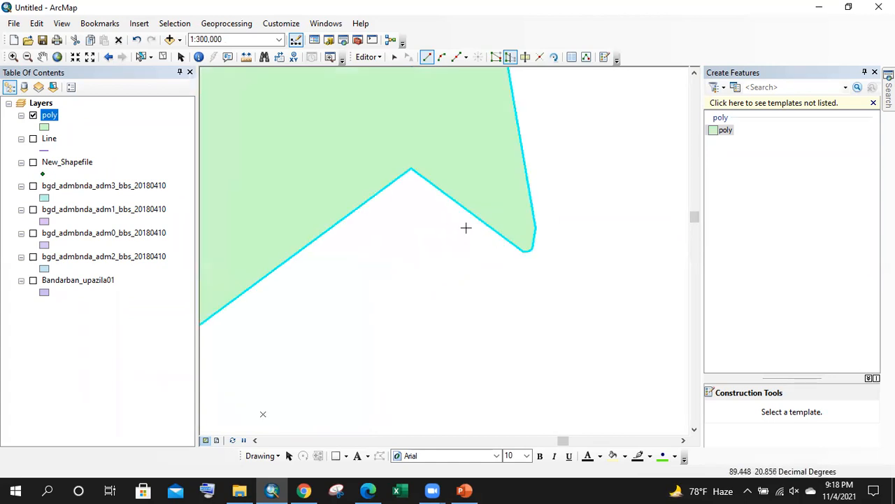
{"action": "scroll", "coordinate": [486, 272], "scroll_direction": "up", "scroll_amount": 2}
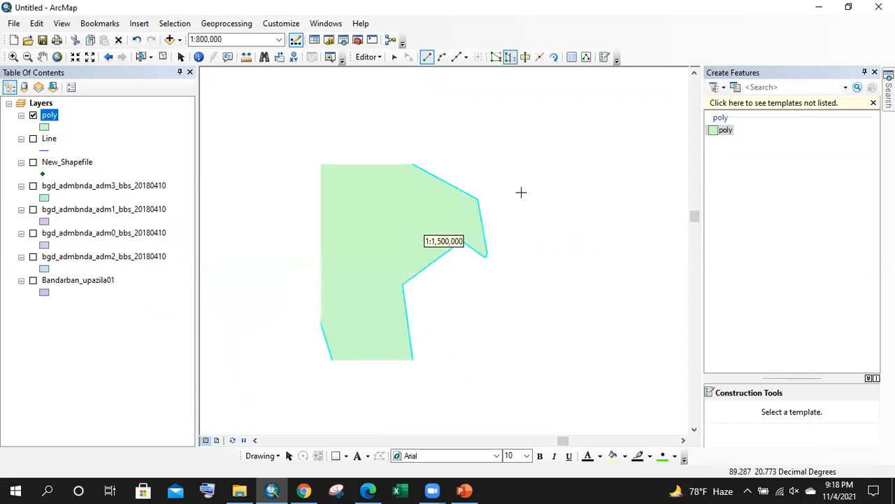
{"action": "scroll", "coordinate": [455, 105], "scroll_direction": "up", "scroll_amount": 1}
{"action": "left_click", "coordinate": [366, 57]}
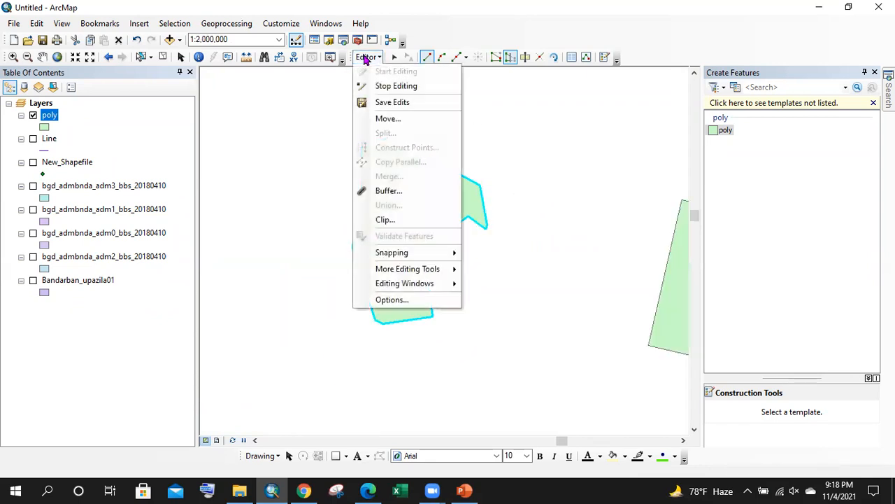
{"action": "left_click", "coordinate": [391, 102]}
{"action": "left_click", "coordinate": [378, 61]}
{"action": "left_click", "coordinate": [389, 86]}
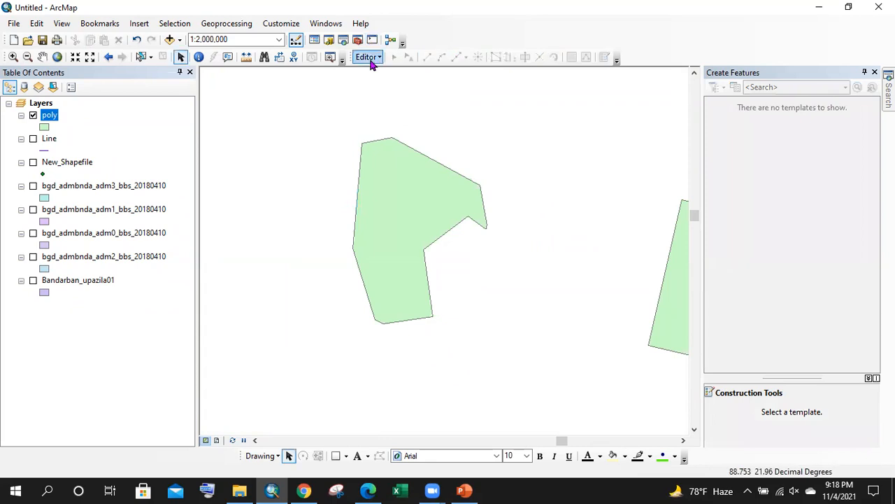
{"action": "left_click", "coordinate": [372, 61]}
{"action": "left_click", "coordinate": [383, 74]}
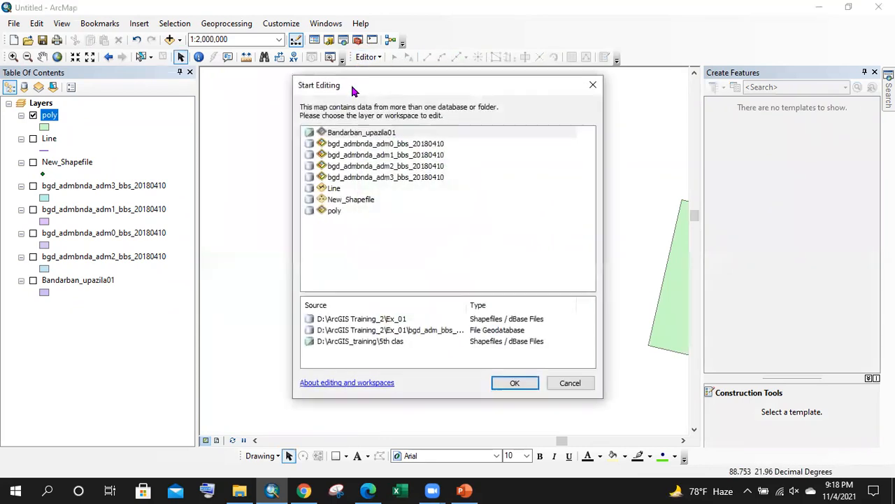
{"action": "left_click", "coordinate": [594, 83]}
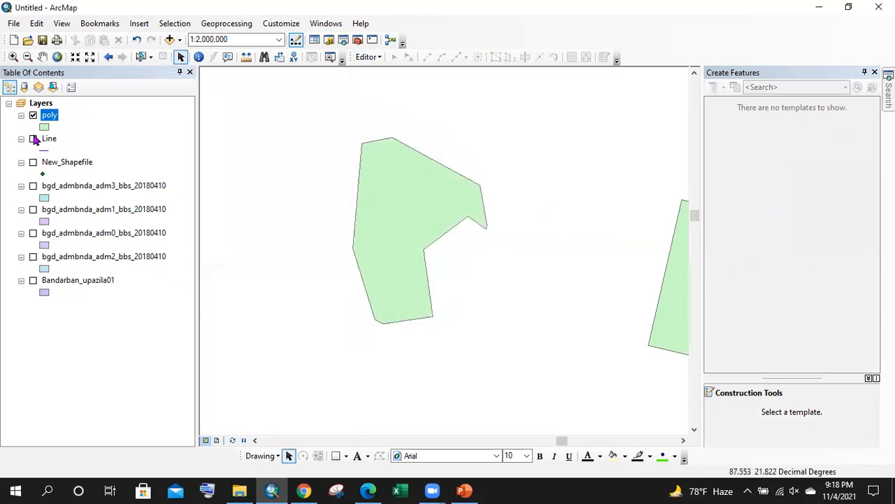
- Display the Line layer together with poly and start an edit session on the Line layer
{"action": "left_click", "coordinate": [33, 140]}
{"action": "left_click", "coordinate": [33, 115]}
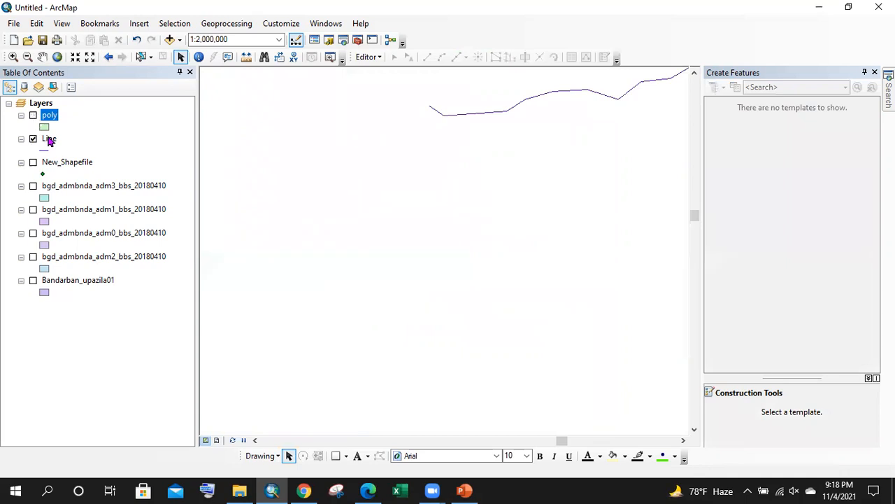
{"action": "left_click", "coordinate": [33, 116]}
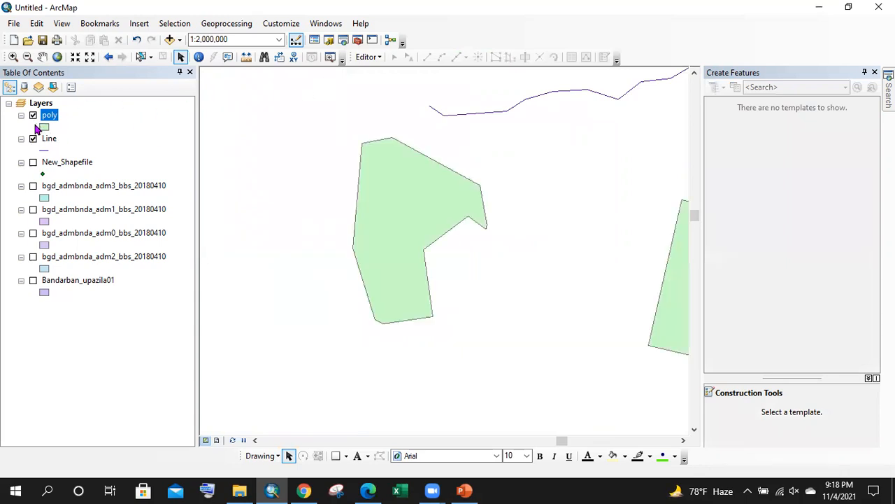
{"action": "left_click", "coordinate": [42, 56]}
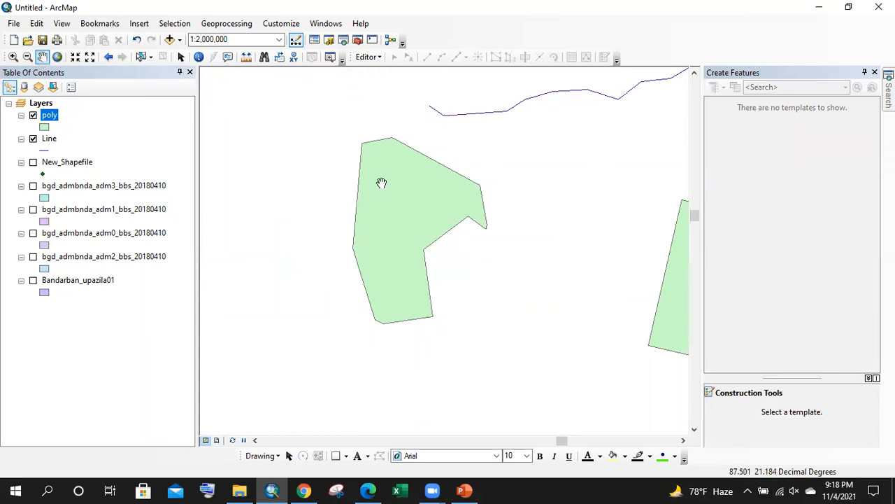
{"action": "left_click_drag", "start_coordinate": [473, 160], "coordinate": [410, 190]}
{"action": "left_click", "coordinate": [367, 57]}
{"action": "left_click", "coordinate": [381, 73]}
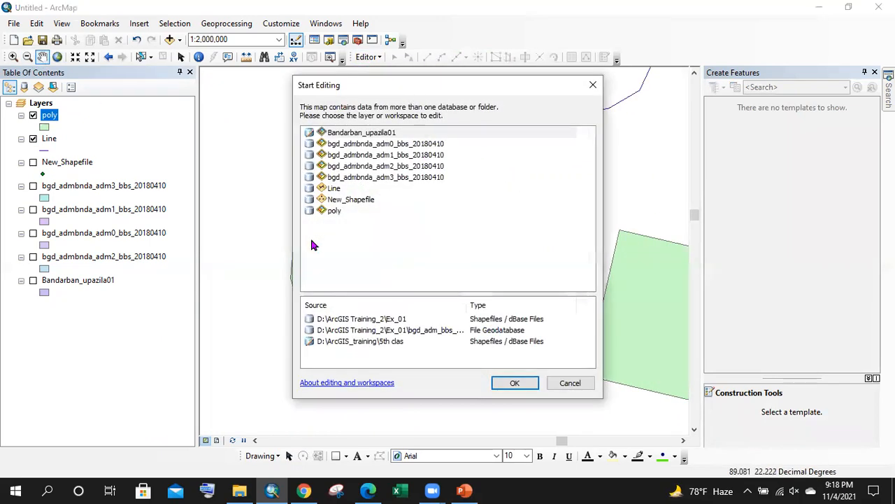
{"action": "left_click", "coordinate": [334, 189]}
{"action": "left_click", "coordinate": [493, 381]}
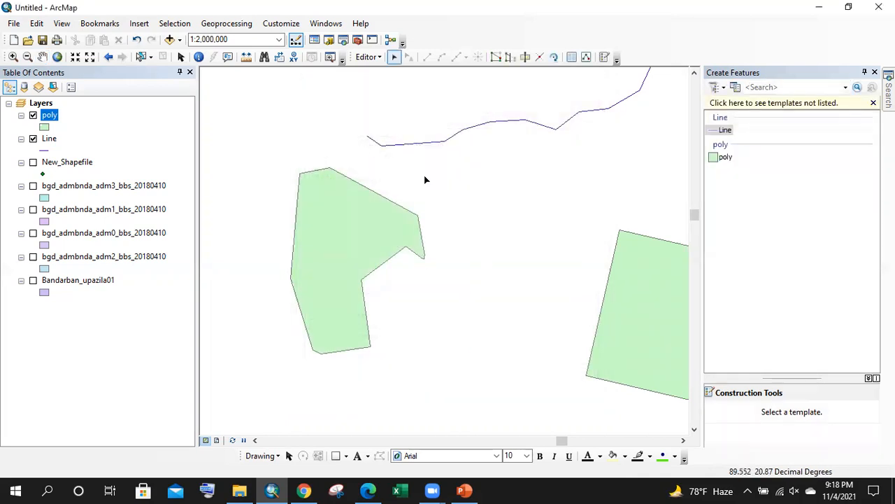
- Split the winding line in two at the crest of its large bend and select each piece to check the cut
{"action": "left_click", "coordinate": [42, 58]}
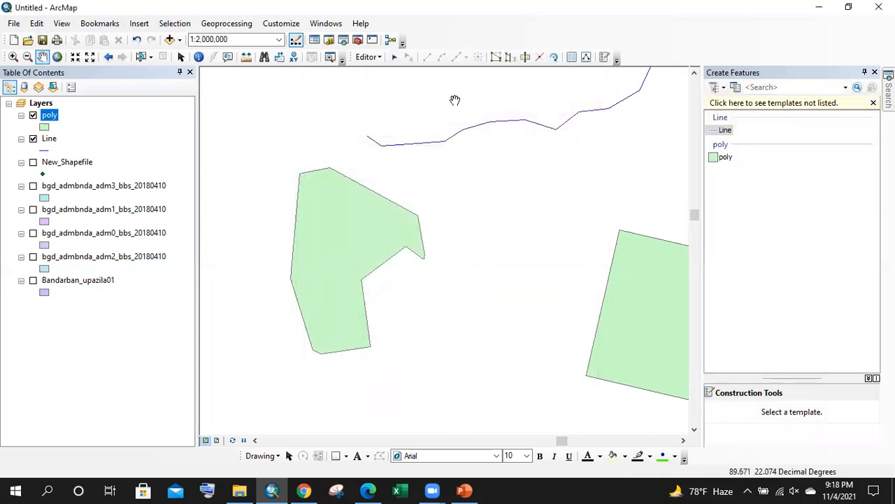
{"action": "left_click_drag", "start_coordinate": [456, 100], "coordinate": [392, 174]}
{"action": "left_click_drag", "start_coordinate": [552, 197], "coordinate": [506, 228]}
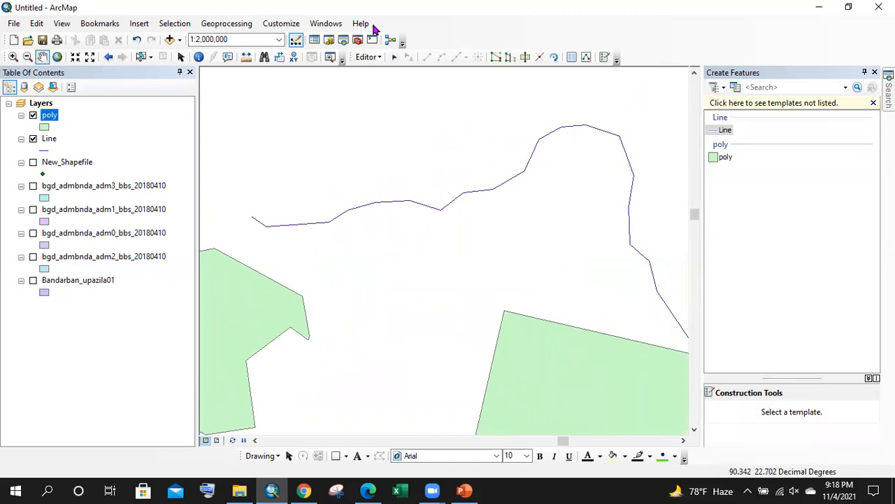
{"action": "left_click", "coordinate": [394, 59]}
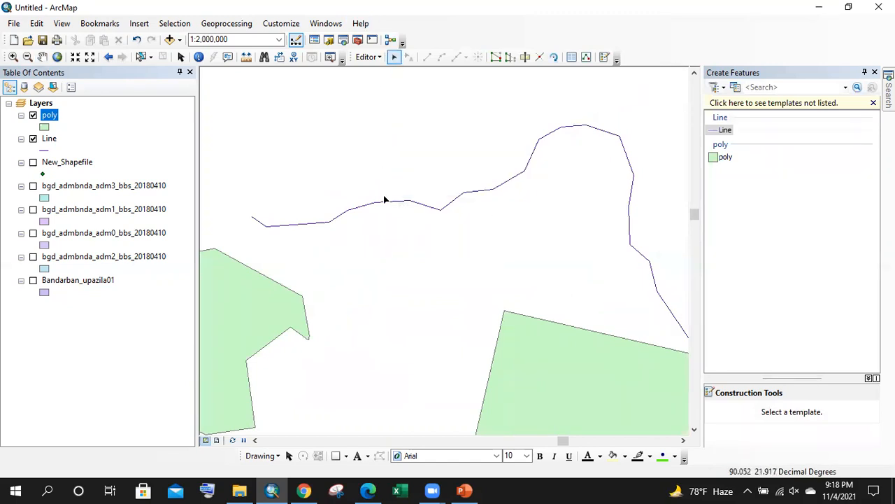
{"action": "scroll", "coordinate": [385, 203], "scroll_direction": "up", "scroll_amount": 2}
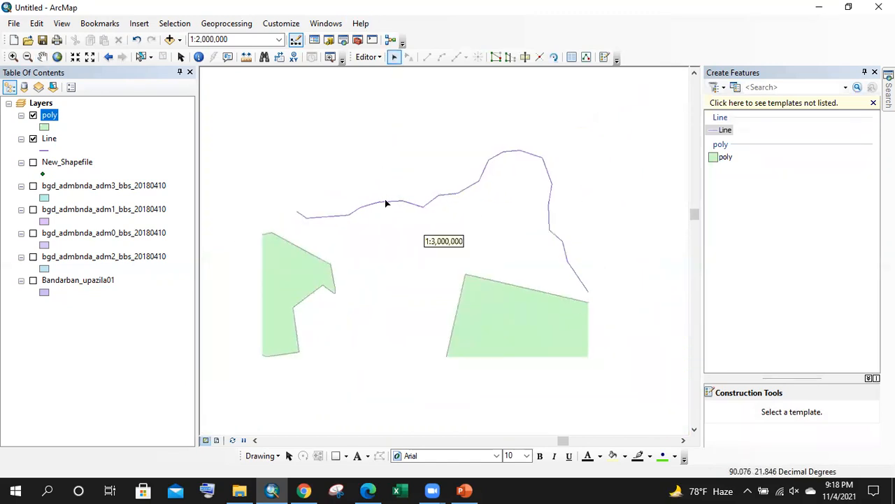
{"action": "left_click", "coordinate": [478, 185]}
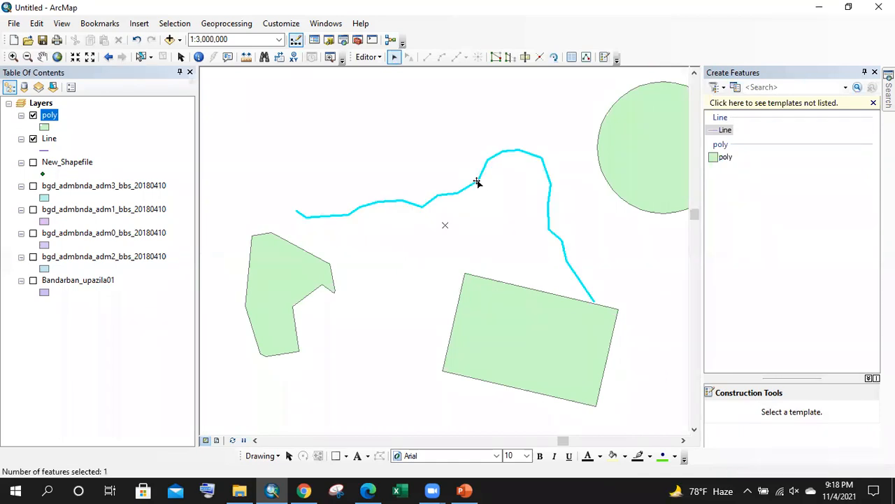
{"action": "left_click", "coordinate": [538, 59]}
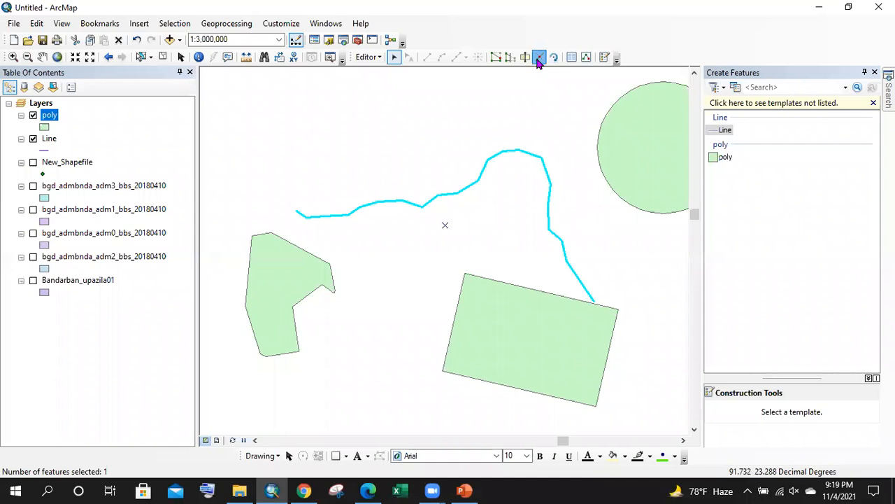
{"action": "left_click", "coordinate": [523, 150]}
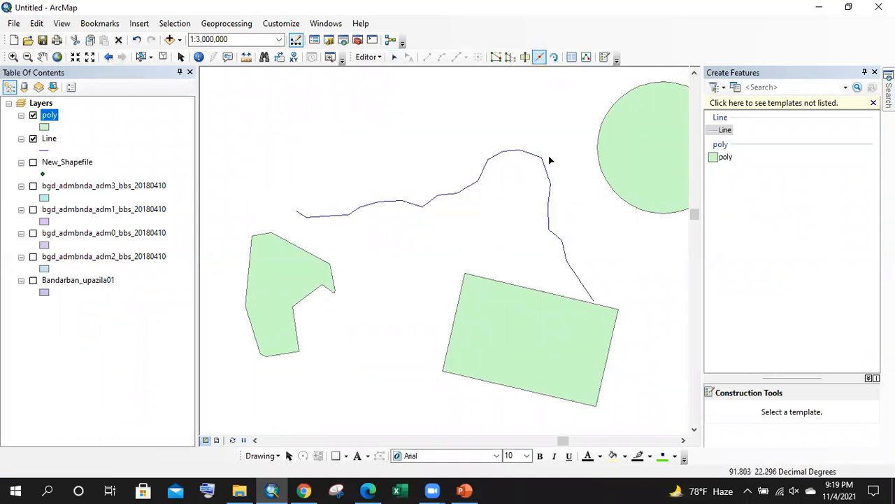
{"action": "left_click", "coordinate": [394, 203]}
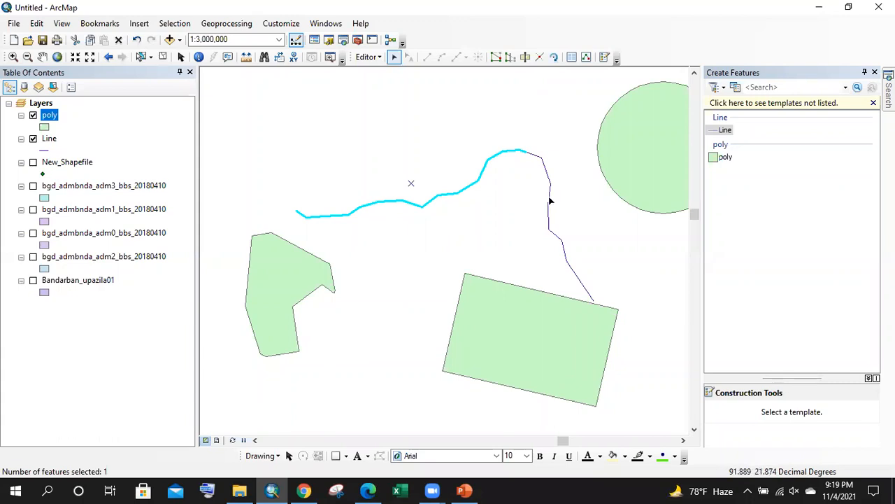
{"action": "left_click", "coordinate": [548, 197]}
- Split the line's western piece at the gentle rise near its start and select each of the resulting segments in turn
{"action": "left_click", "coordinate": [466, 187]}
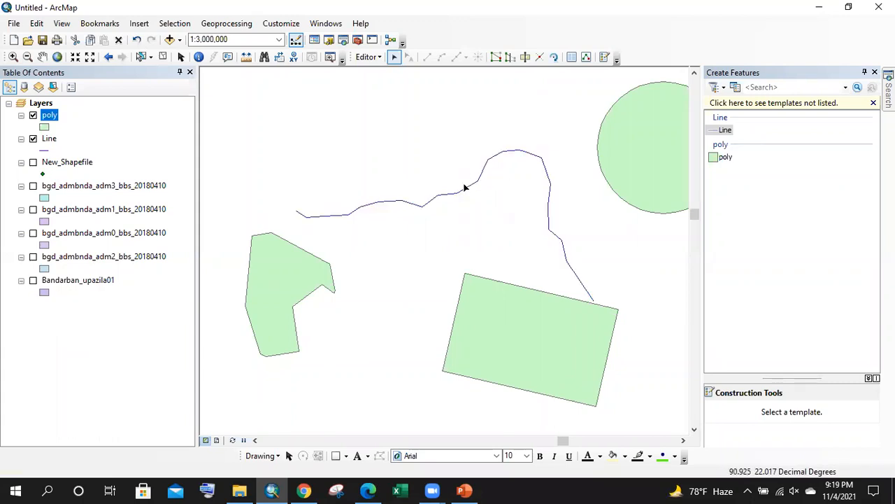
{"action": "left_click", "coordinate": [539, 56]}
{"action": "left_click", "coordinate": [387, 202]}
{"action": "left_click", "coordinate": [344, 213]}
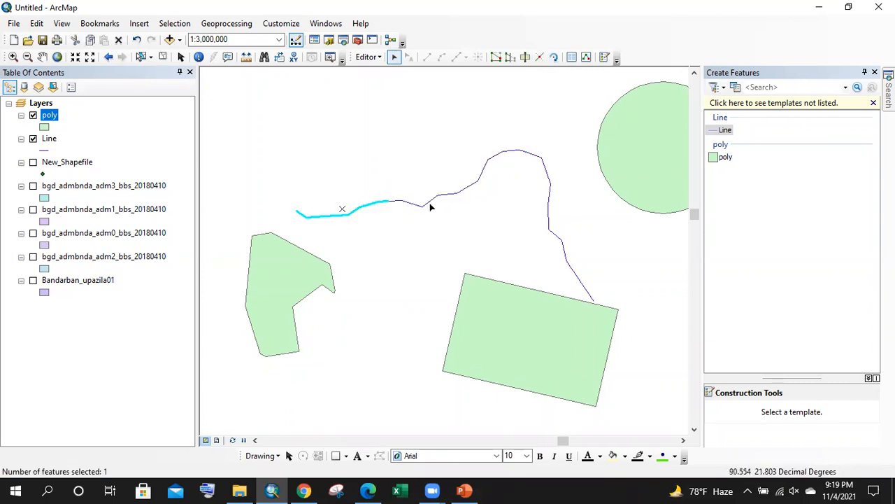
{"action": "left_click", "coordinate": [479, 183]}
{"action": "left_click", "coordinate": [559, 239]}
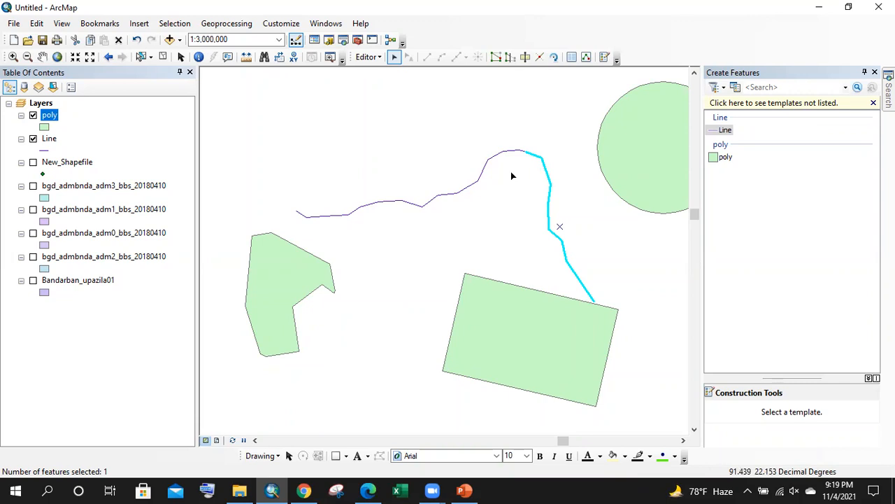
- Save the Line layer's split edits and stop the edit session
{"action": "left_click", "coordinate": [375, 59]}
{"action": "left_click", "coordinate": [384, 103]}
{"action": "left_click", "coordinate": [373, 59]}
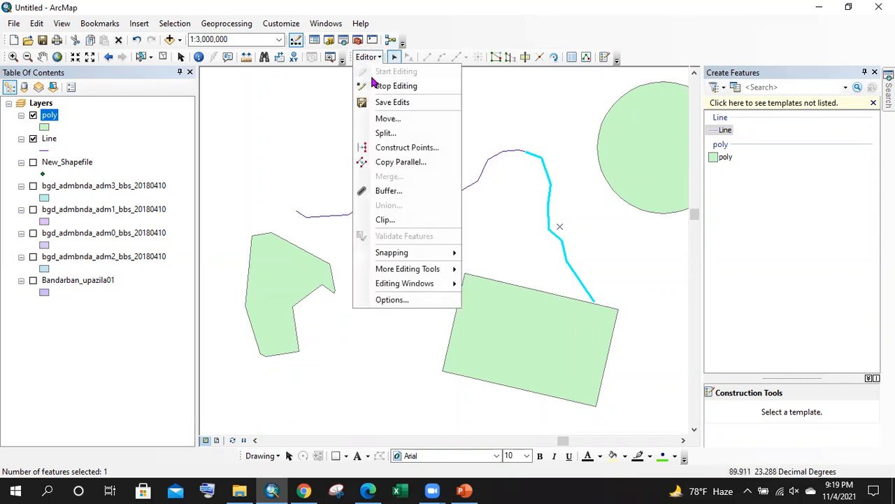
{"action": "left_click", "coordinate": [378, 87]}
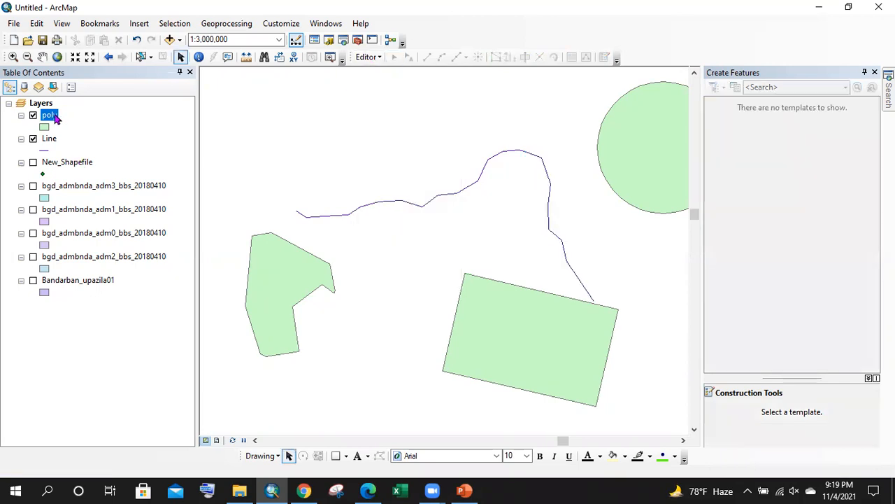
- Examine the poly layer's attribute table beside the map, selecting each record to match it with its polygon, and close the table
{"action": "right_click", "coordinate": [55, 119]}
{"action": "left_click", "coordinate": [112, 105]}
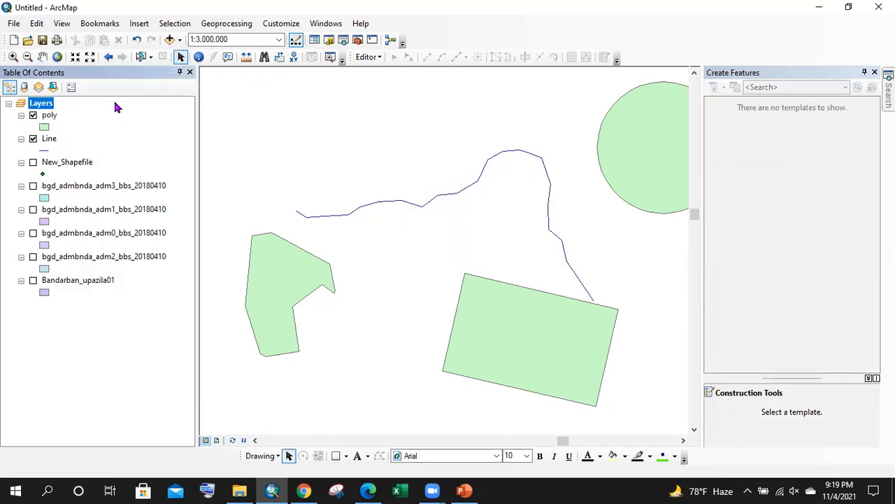
{"action": "right_click", "coordinate": [51, 120]}
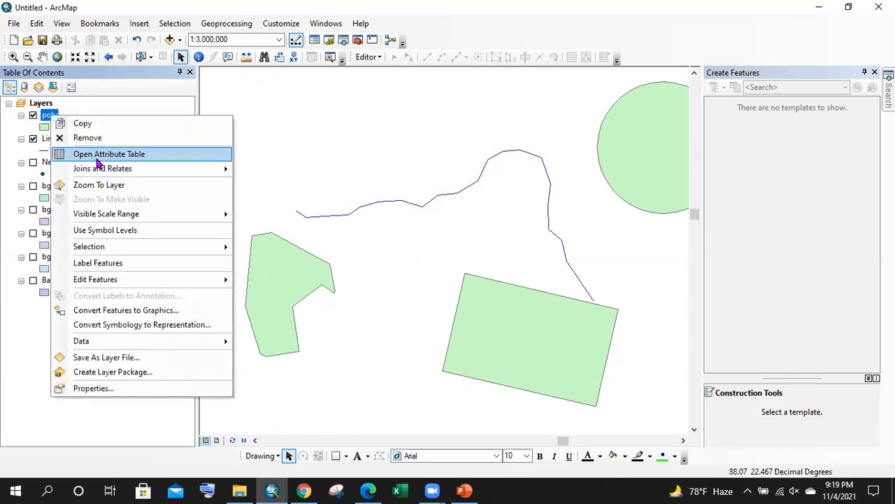
{"action": "left_click", "coordinate": [138, 156]}
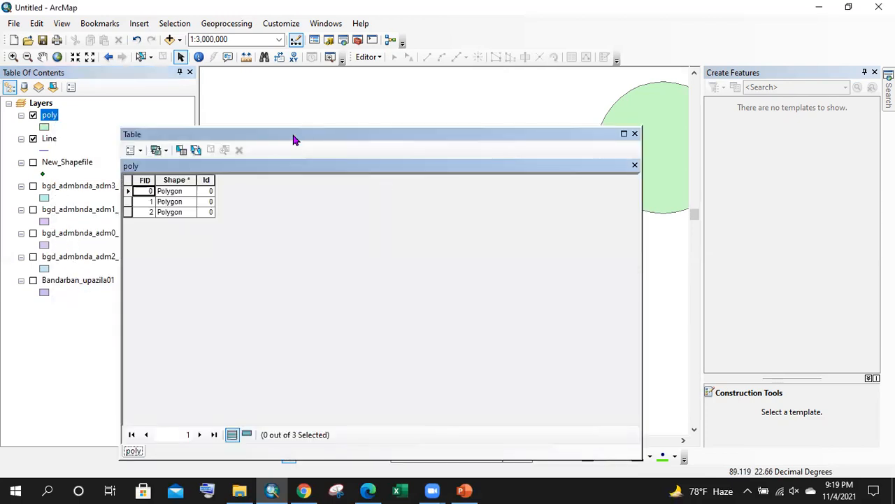
{"action": "left_click_drag", "start_coordinate": [609, 134], "coordinate": [580, 124]}
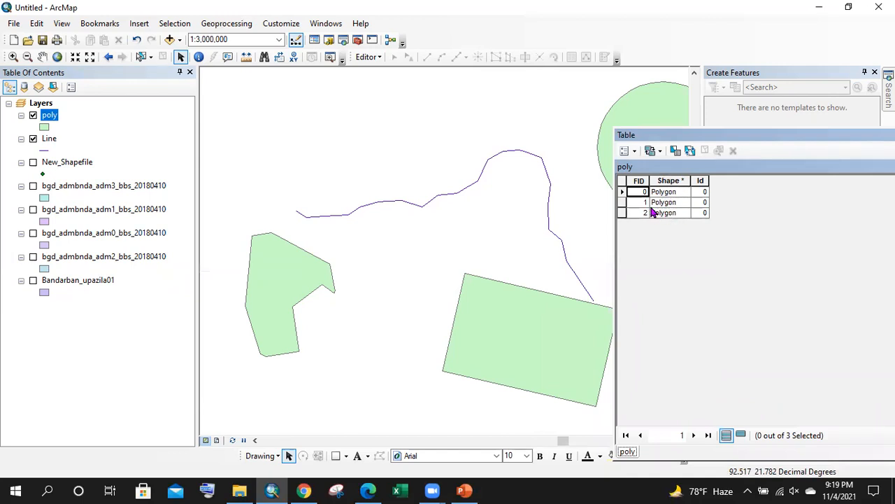
{"action": "left_click", "coordinate": [622, 192]}
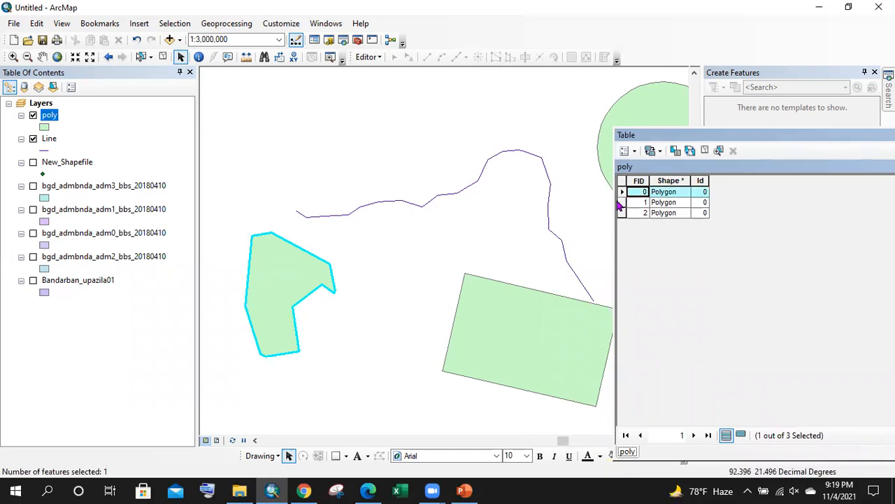
{"action": "left_click", "coordinate": [622, 202]}
{"action": "left_click", "coordinate": [622, 212]}
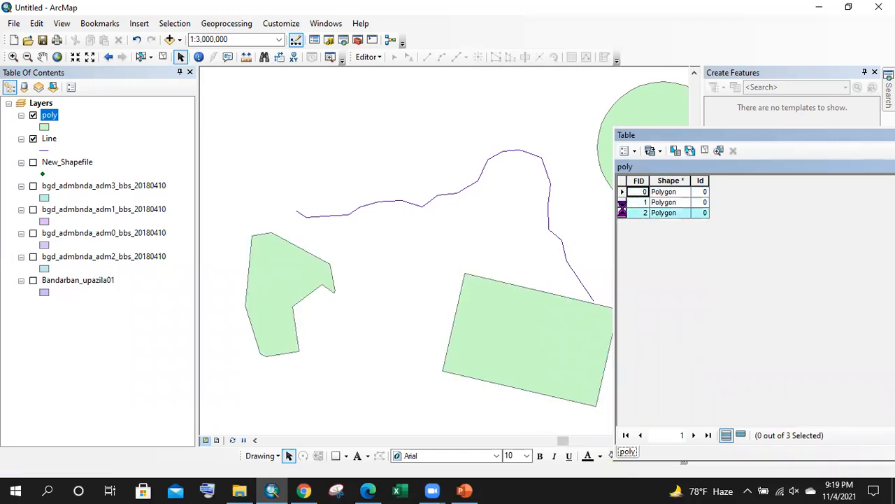
{"action": "left_click_drag", "start_coordinate": [721, 136], "coordinate": [481, 148]}
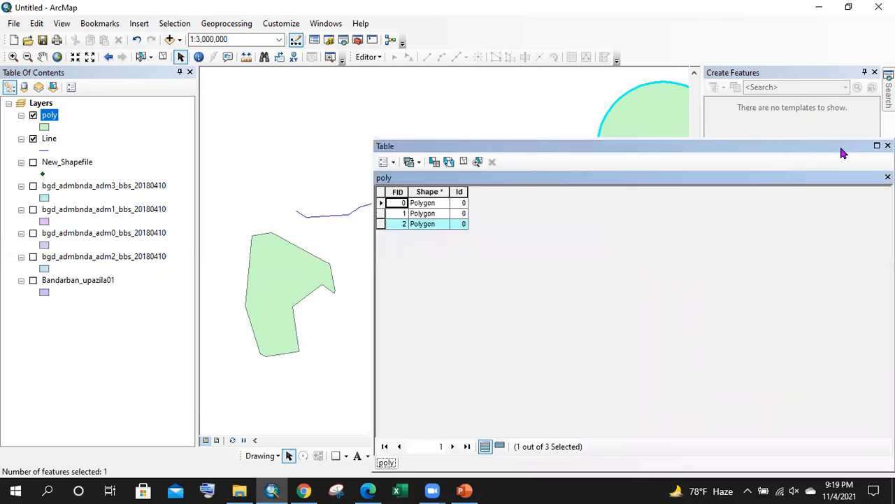
{"action": "left_click_drag", "start_coordinate": [667, 153], "coordinate": [498, 154]}
{"action": "left_click", "coordinate": [722, 146]}
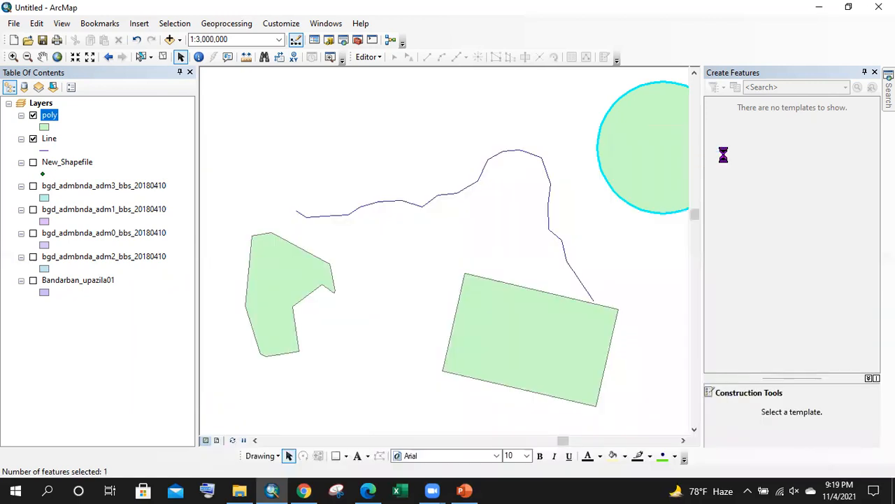
- Examine the Line layer's attribute table for the records of the split segments and close it
{"action": "left_click", "coordinate": [47, 140]}
{"action": "right_click", "coordinate": [47, 141]}
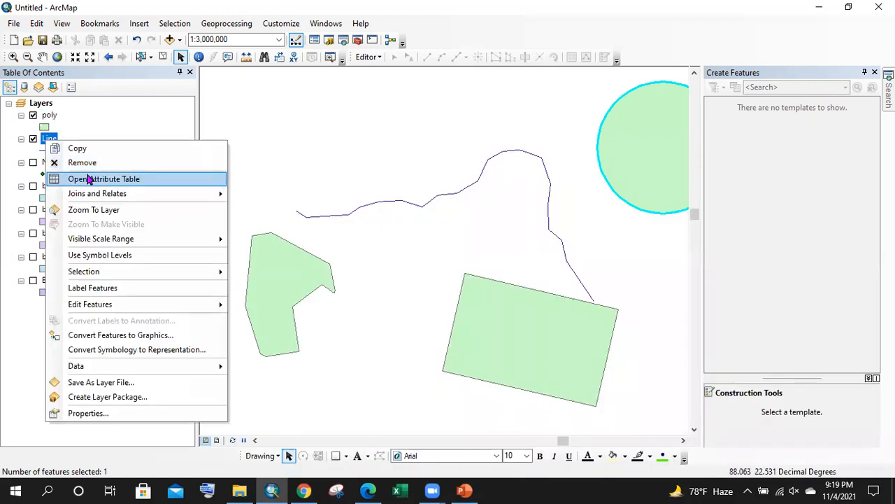
{"action": "left_click", "coordinate": [90, 180]}
{"action": "left_click_drag", "start_coordinate": [568, 146], "coordinate": [686, 150]}
{"action": "scroll", "coordinate": [278, 193], "scroll_direction": "up", "scroll_amount": 1}
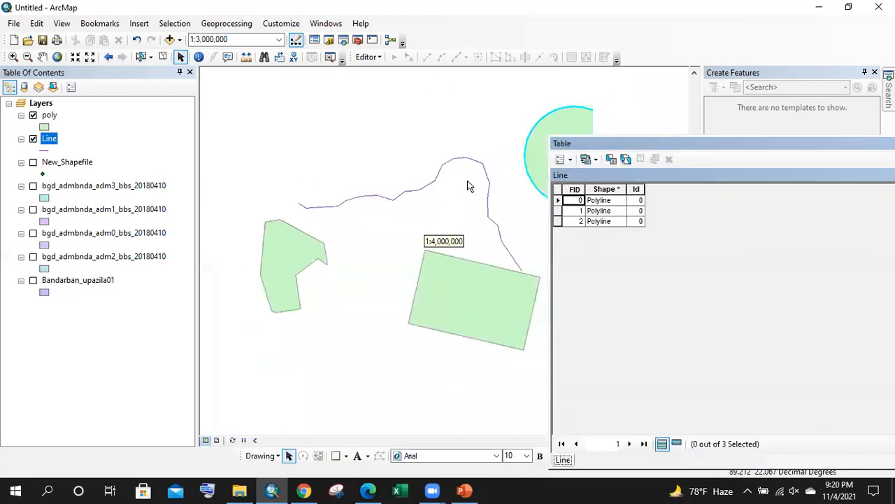
{"action": "left_click_drag", "start_coordinate": [680, 147], "coordinate": [590, 150]}
{"action": "left_click", "coordinate": [692, 140]}
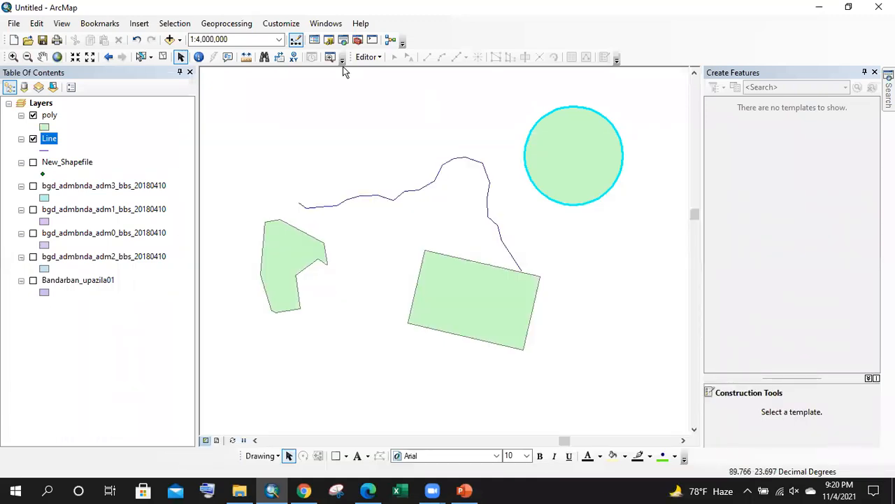
- Start an edit session on the Line layer and split its eastern segment at the vertex just above the rectangle
{"action": "left_click", "coordinate": [368, 57]}
{"action": "left_click", "coordinate": [379, 72]}
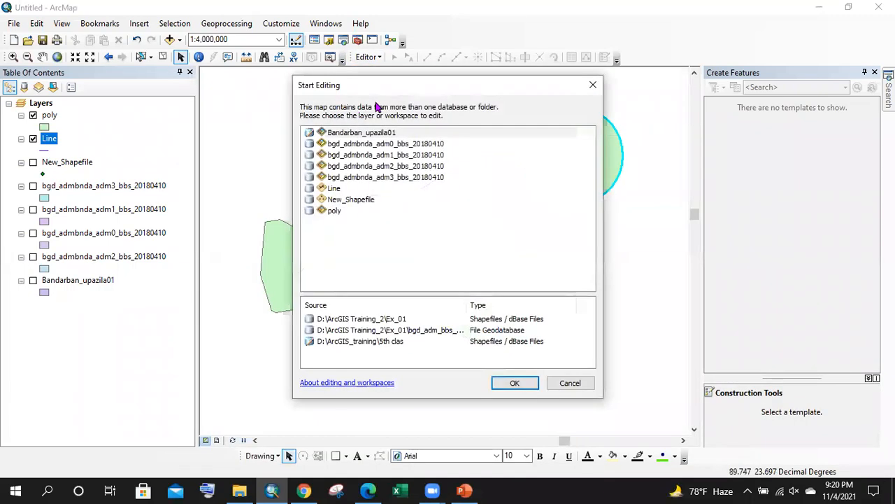
{"action": "left_click", "coordinate": [334, 189]}
{"action": "left_click", "coordinate": [513, 387]}
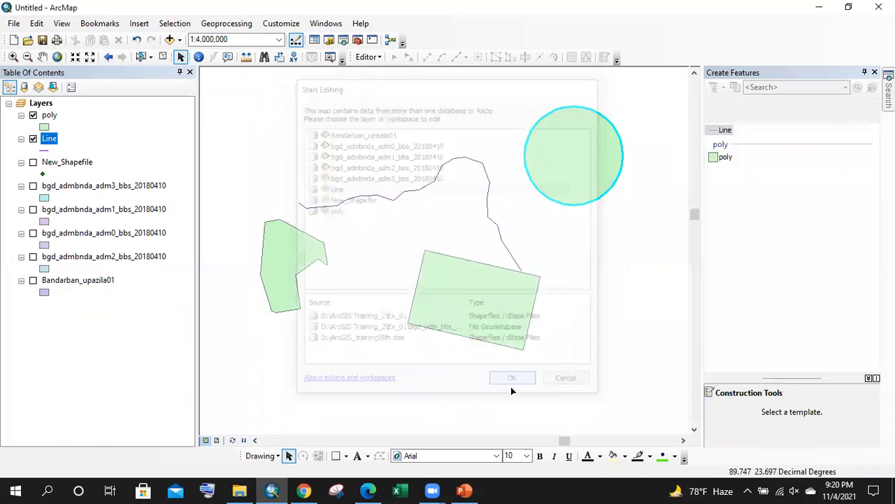
{"action": "left_click", "coordinate": [511, 253]}
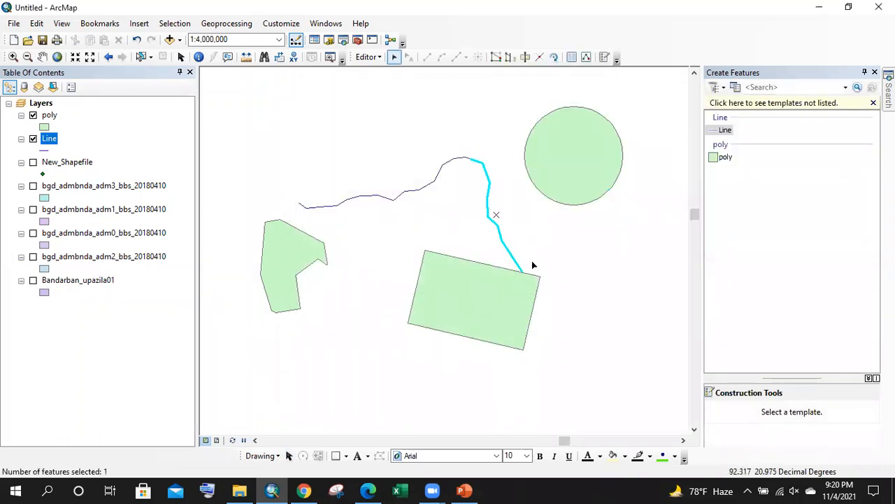
{"action": "left_click", "coordinate": [525, 57]}
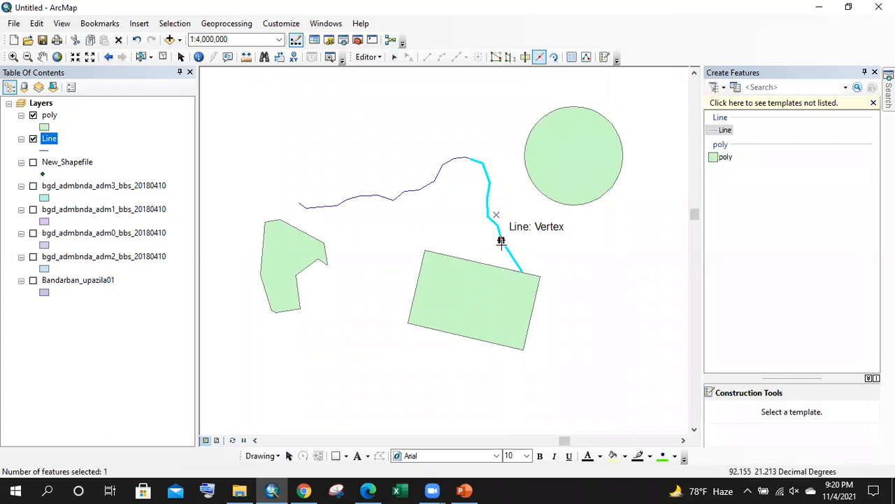
{"action": "left_click", "coordinate": [544, 282]}
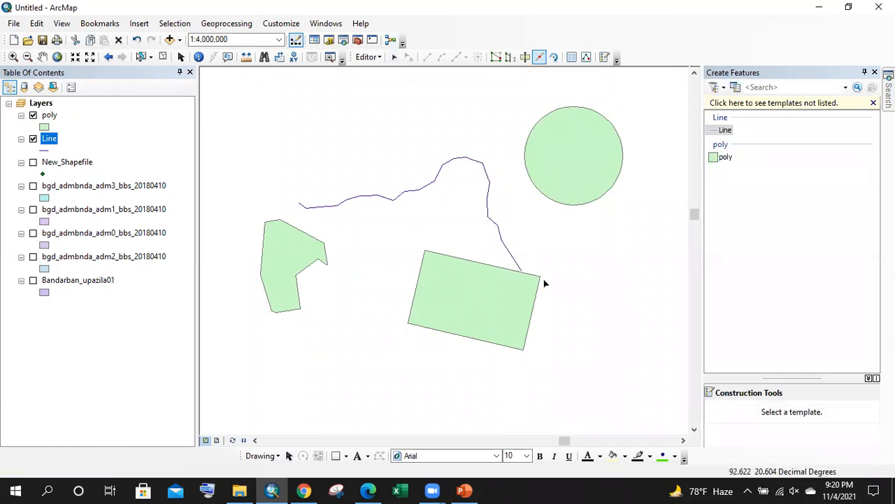
- Stop the Line layer's edit session and save the new split
{"action": "right_click", "coordinate": [364, 57]}
{"action": "left_click", "coordinate": [365, 58]}
{"action": "left_click", "coordinate": [409, 85]}
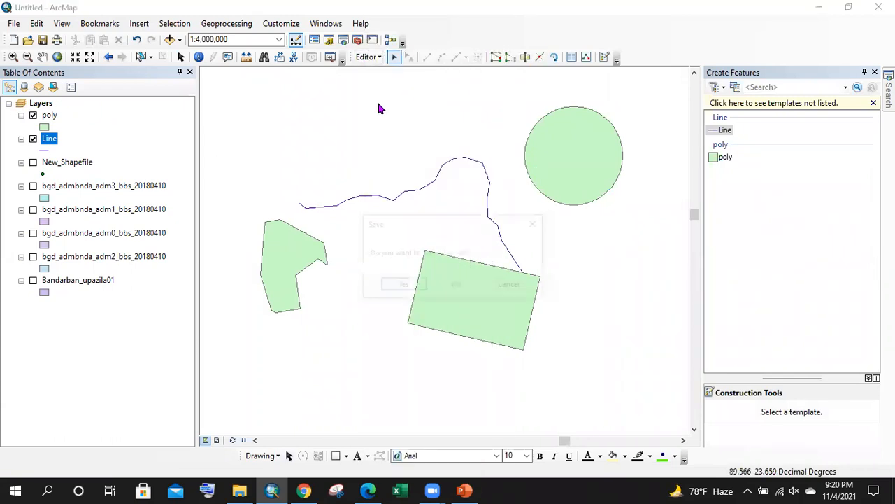
{"action": "left_click", "coordinate": [403, 286]}
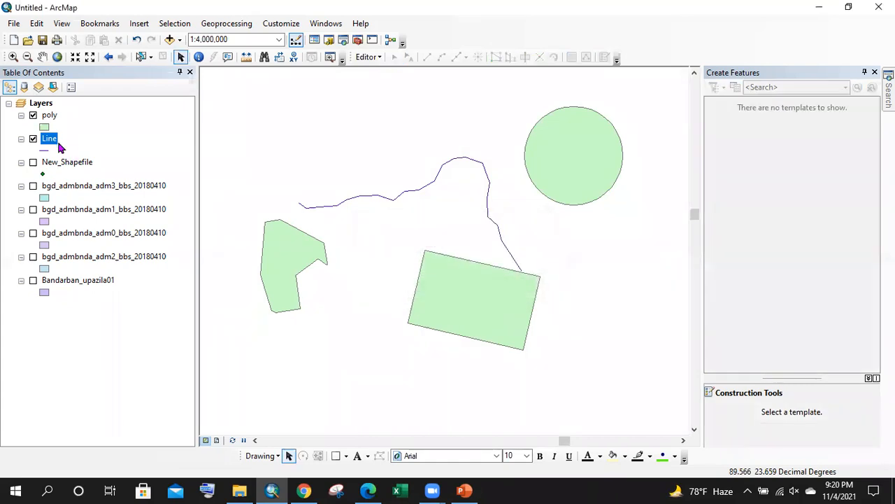
- Open the Line layer's attribute table again and examine its polyline records beside the map
{"action": "right_click", "coordinate": [55, 145]}
{"action": "left_click", "coordinate": [90, 180]}
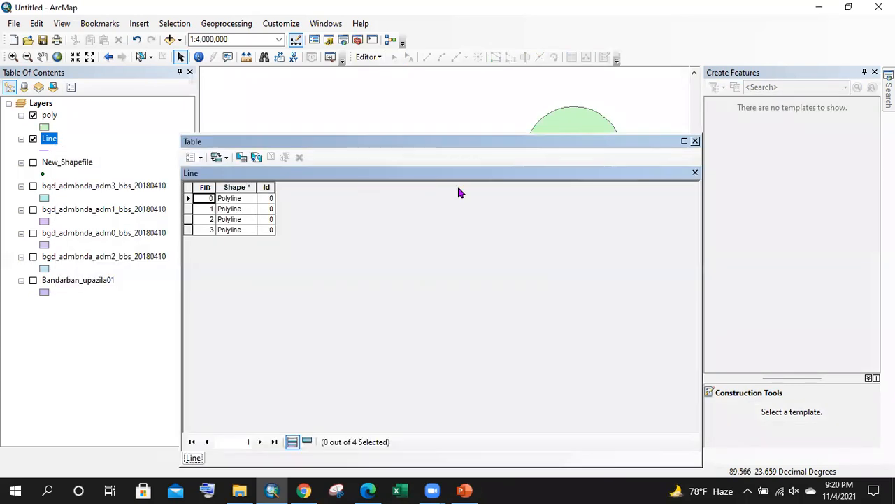
{"action": "left_click", "coordinate": [212, 229]}
{"action": "left_click", "coordinate": [231, 221]}
{"action": "left_click", "coordinate": [235, 188]}
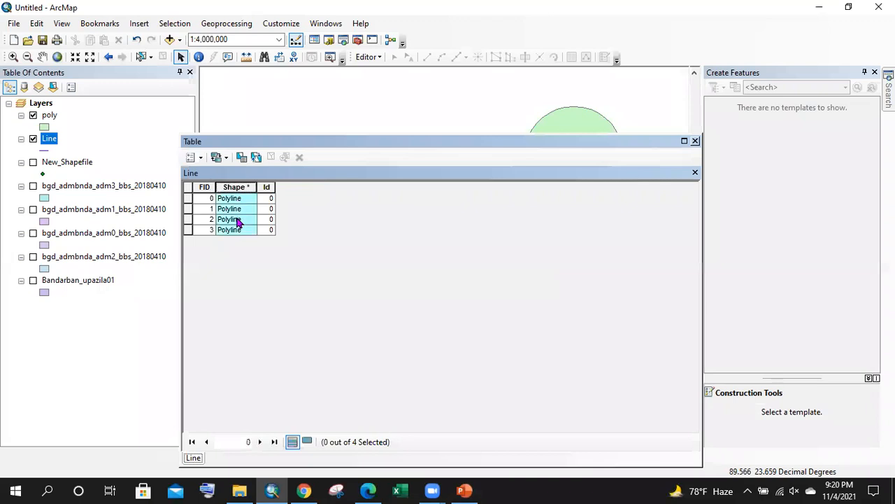
{"action": "left_click_drag", "start_coordinate": [561, 142], "coordinate": [894, 124]}
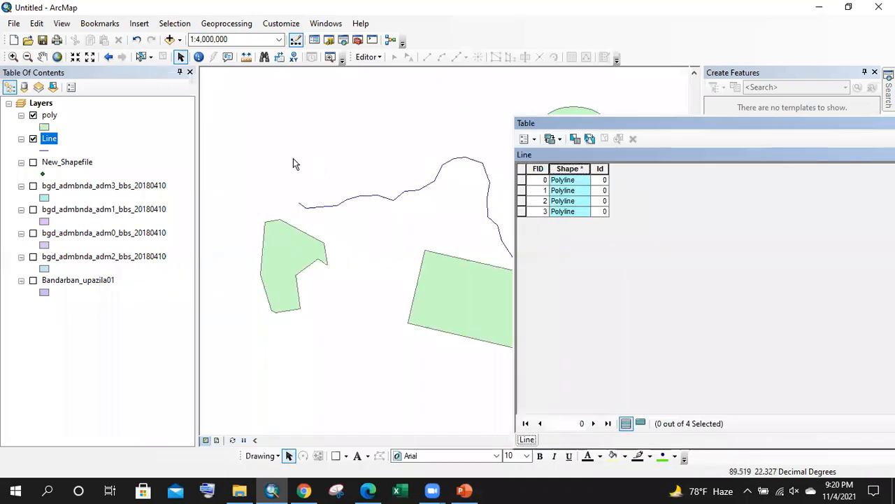
{"action": "scroll", "coordinate": [251, 163], "scroll_direction": "up", "scroll_amount": 2}
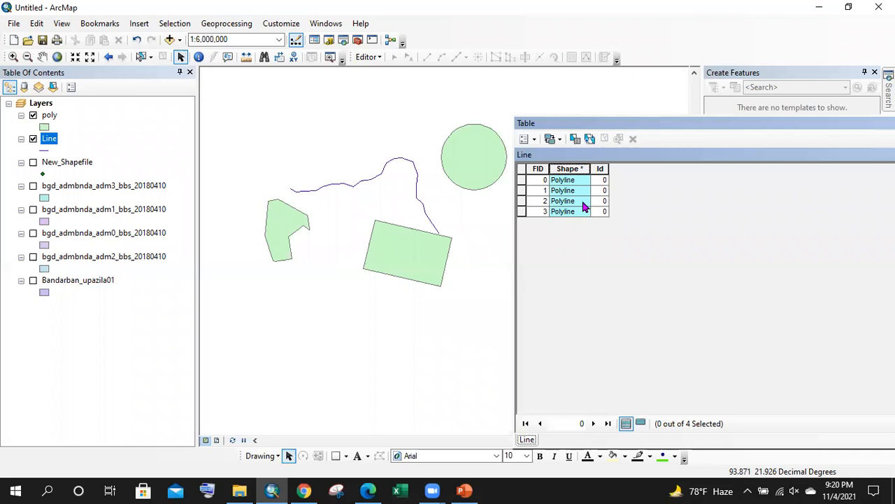
- Select the Line table's records FID 0 to 3 individually to see which map segment each one represents
{"action": "left_click", "coordinate": [523, 181]}
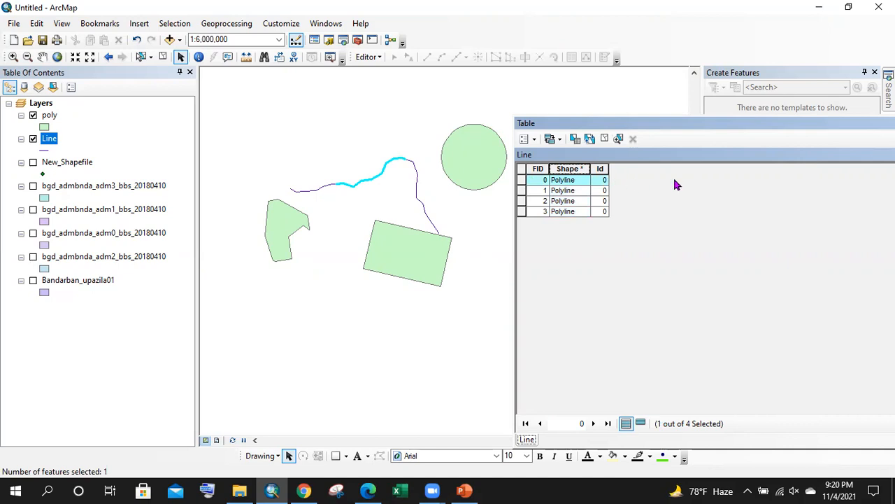
{"action": "left_click", "coordinate": [524, 194]}
{"action": "left_click", "coordinate": [522, 202]}
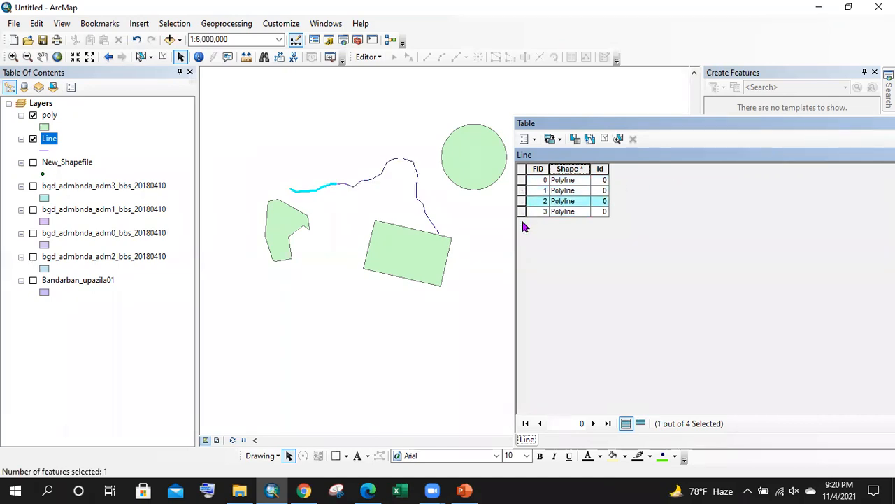
{"action": "left_click", "coordinate": [522, 211]}
{"action": "left_click", "coordinate": [522, 180]}
{"action": "left_click", "coordinate": [521, 190]}
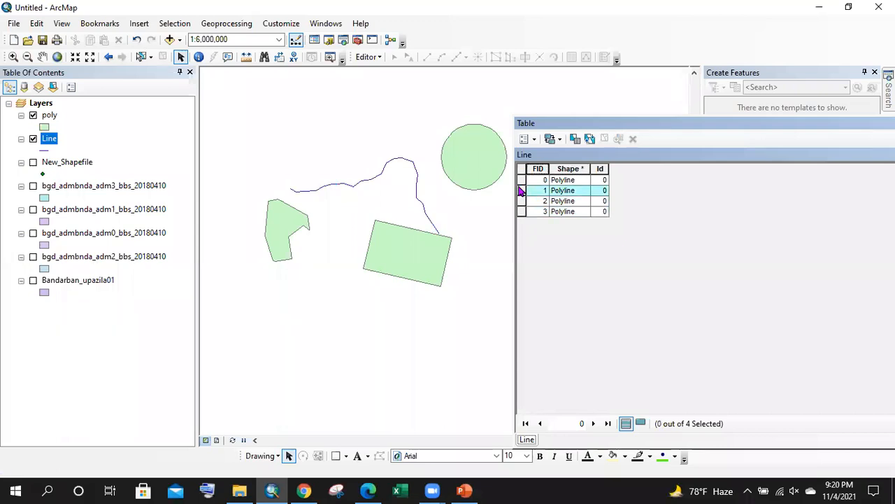
{"action": "left_click", "coordinate": [522, 201]}
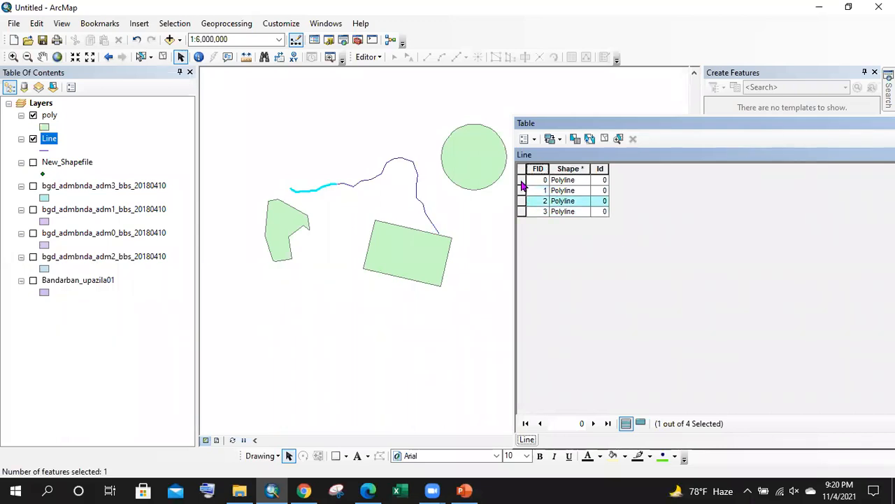
{"action": "left_click", "coordinate": [521, 181]}
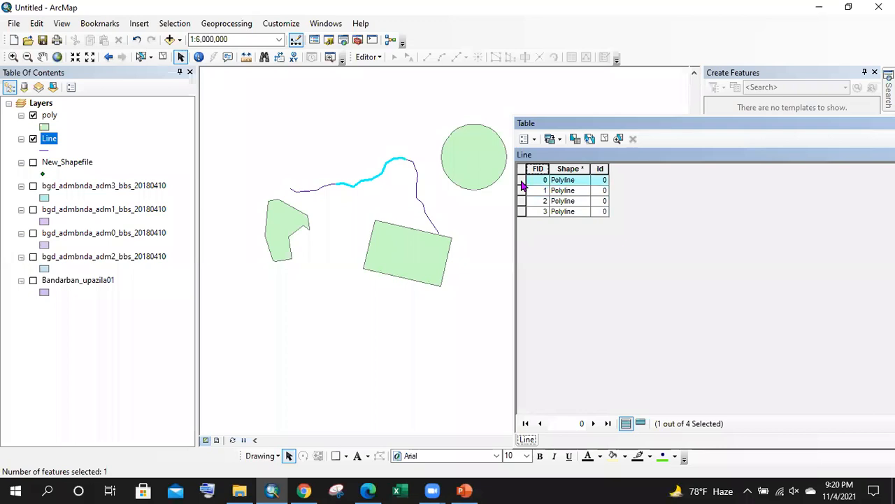
- Select the consecutive records FID 0 to 3, reduce the range to FID 0 to 2, and clear the selection
{"action": "left_click", "coordinate": [522, 212], "text": "shift"}
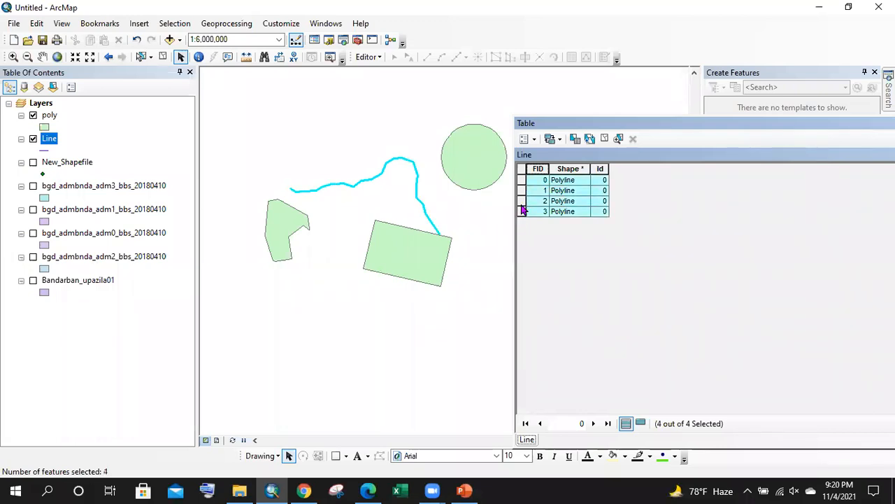
{"action": "left_click", "coordinate": [522, 181]}
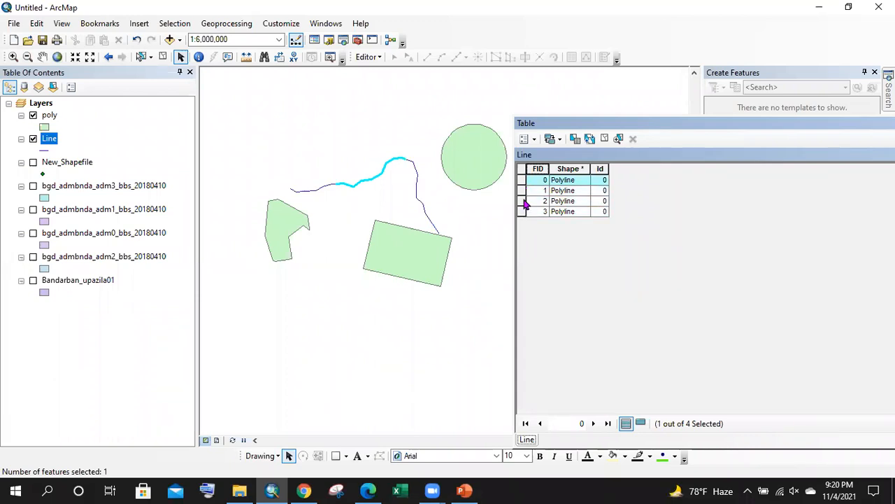
{"action": "left_click", "coordinate": [526, 203], "text": "shift"}
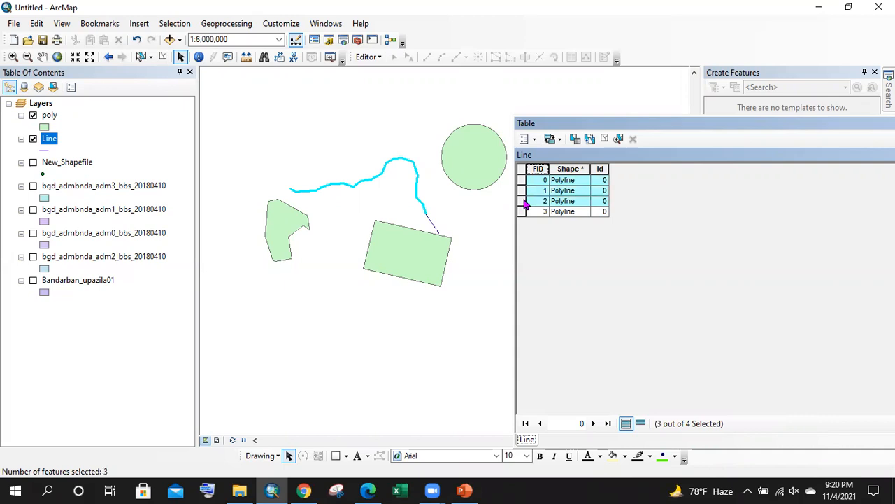
{"action": "left_click", "coordinate": [539, 201]}
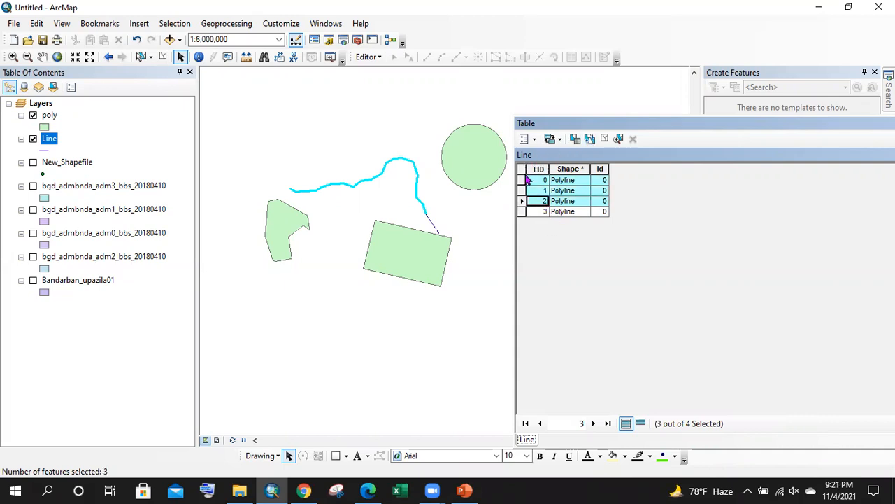
{"action": "left_click", "coordinate": [606, 139]}
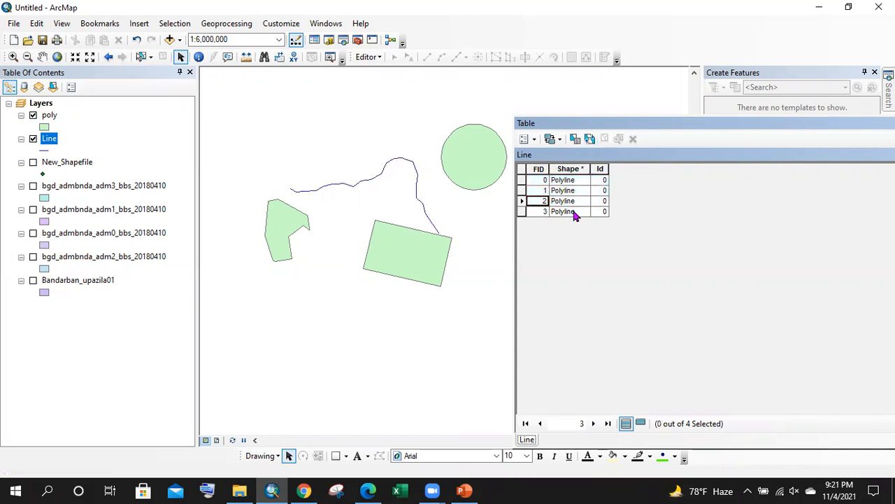
- Select only the records FID 0, 1 and 3 together, then clear the selection and close the Line attribute table
{"action": "left_click", "coordinate": [521, 180]}
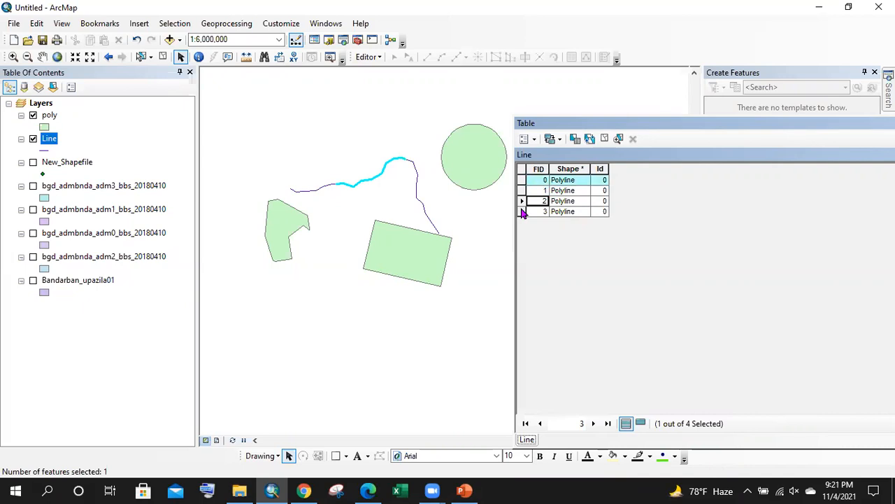
{"action": "left_click", "coordinate": [522, 212], "text": "ctrl"}
{"action": "left_click", "coordinate": [522, 190], "text": "ctrl"}
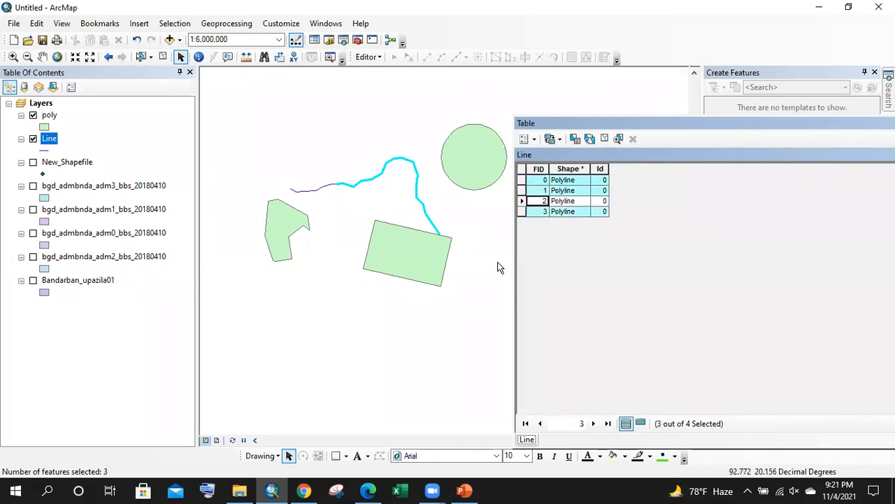
{"action": "left_click_drag", "start_coordinate": [603, 126], "coordinate": [433, 107]}
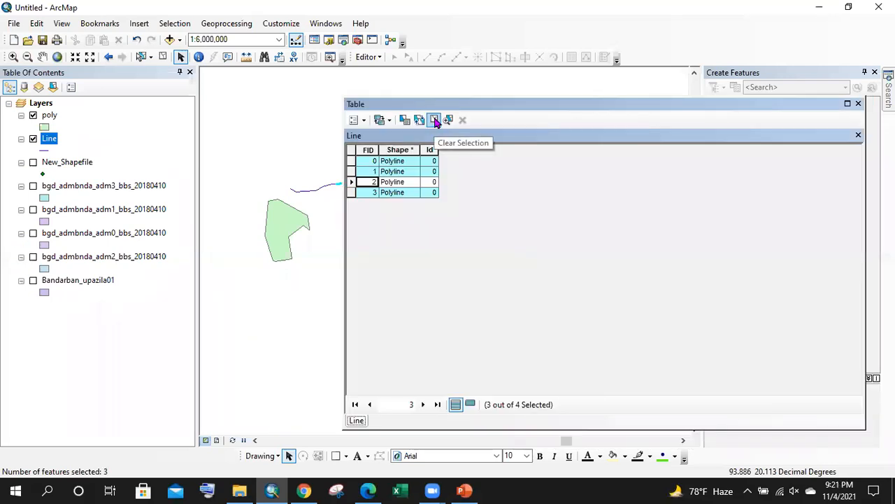
{"action": "left_click", "coordinate": [163, 59]}
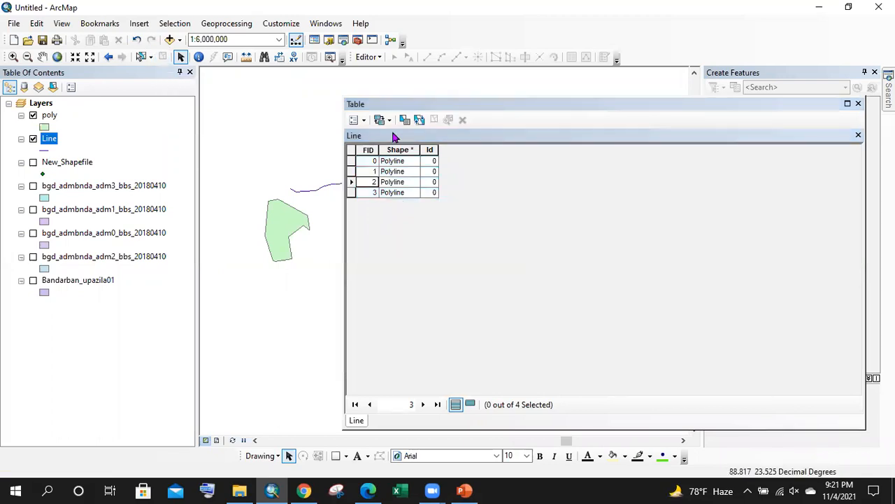
{"action": "left_click", "coordinate": [859, 103]}
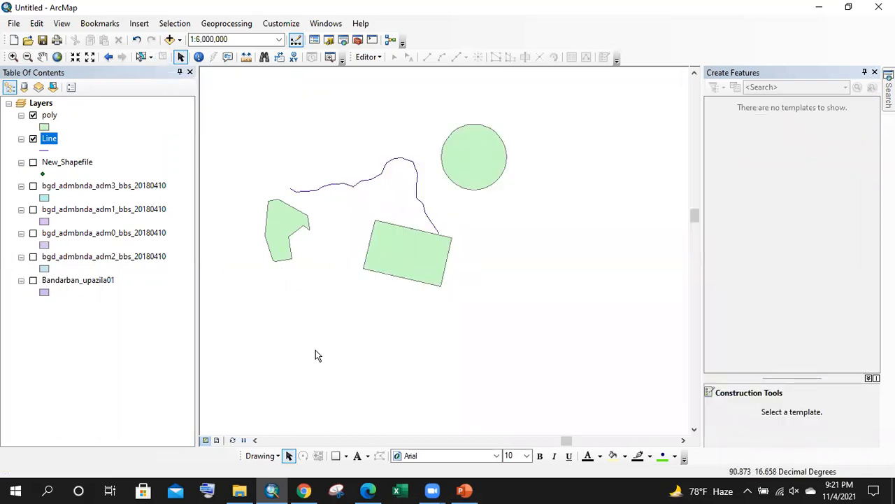
- Switch to Ex_01.pdf in Edge, look over the pages around "Working with editing tools", and return to ArcMap
{"action": "left_click", "coordinate": [367, 490]}
{"action": "scroll", "coordinate": [381, 163], "scroll_direction": "up", "scroll_amount": 4}
{"action": "scroll", "coordinate": [381, 162], "scroll_direction": "down", "scroll_amount": 2}
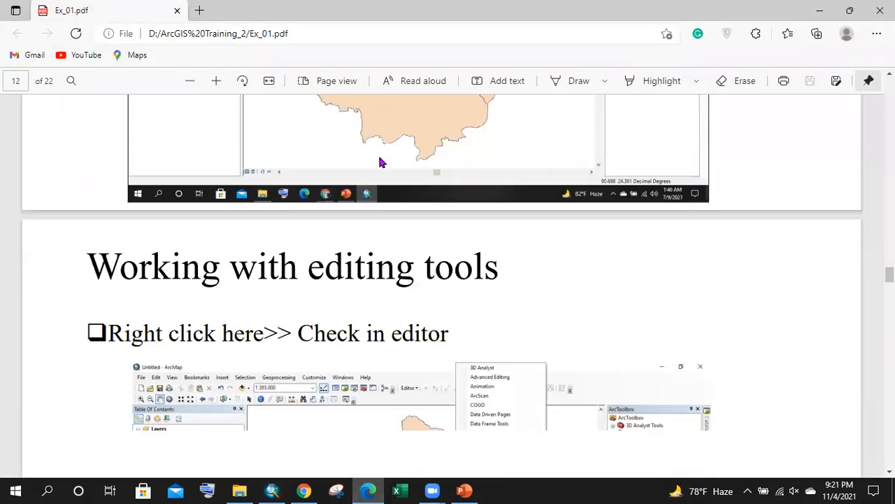
{"action": "scroll", "coordinate": [426, 172], "scroll_direction": "down", "scroll_amount": 3}
{"action": "scroll", "coordinate": [314, 366], "scroll_direction": "up", "scroll_amount": 5}
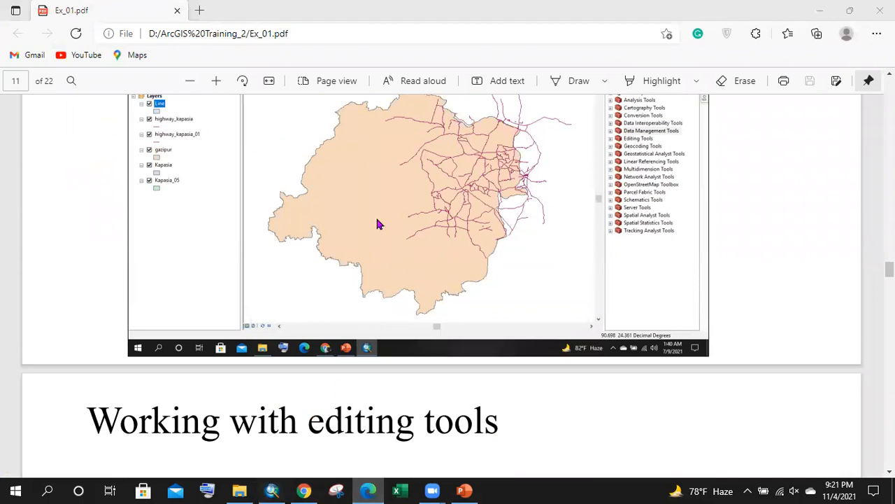
{"action": "key", "text": "alt+Tab"}
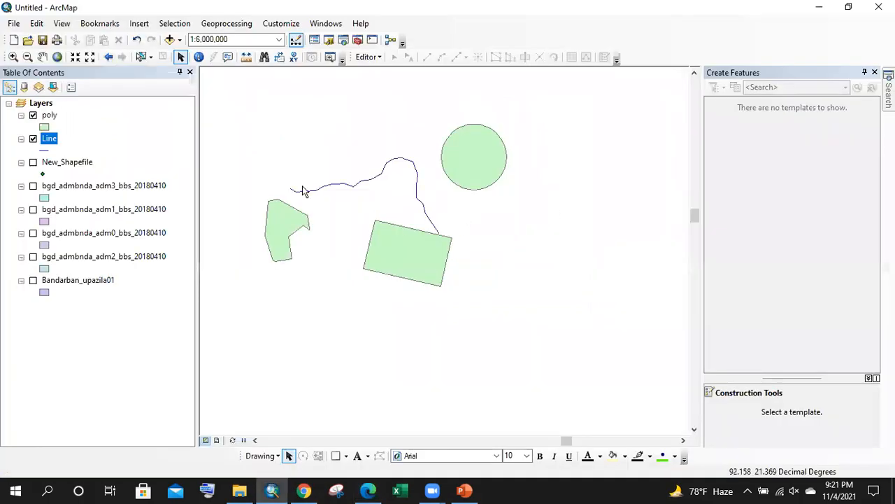
- Turn on the bgd_admbnda_adm3_bbs_20180410 layer and bring most of the country into view at 1:4,000,000
{"action": "left_click", "coordinate": [33, 186]}
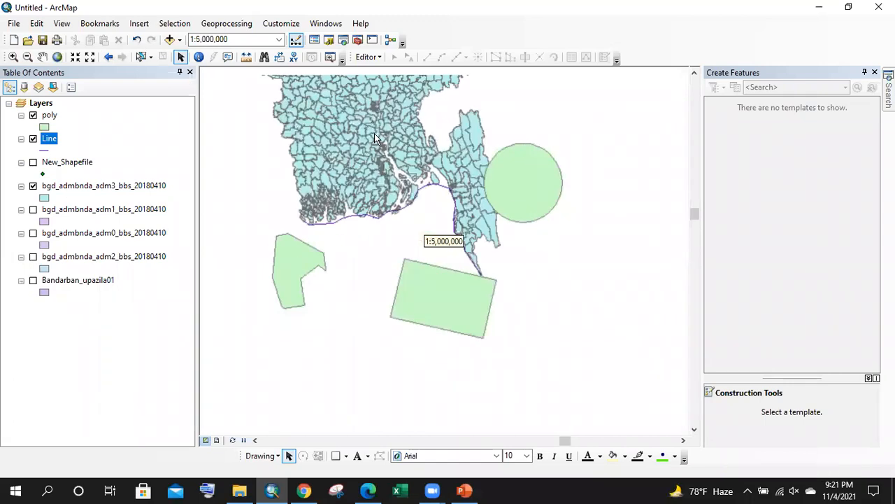
{"action": "scroll", "coordinate": [374, 132], "scroll_direction": "down", "scroll_amount": 2}
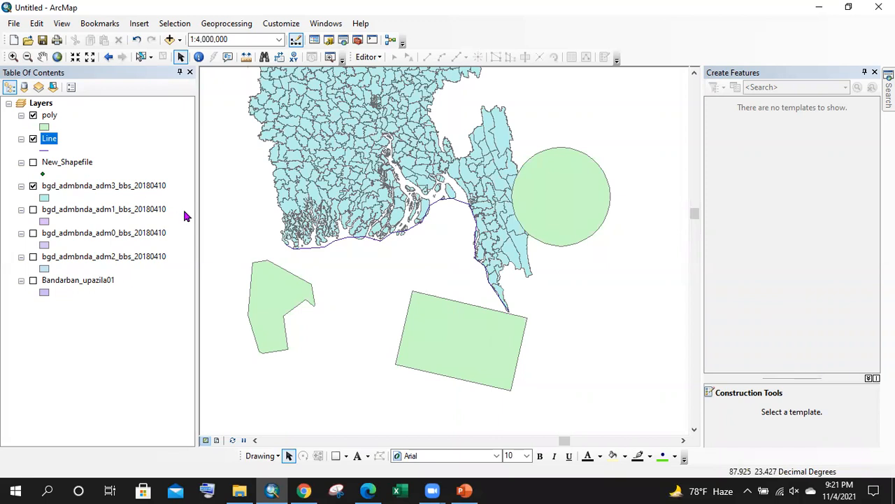
{"action": "left_click", "coordinate": [42, 56]}
{"action": "left_click_drag", "start_coordinate": [498, 195], "coordinate": [568, 242]}
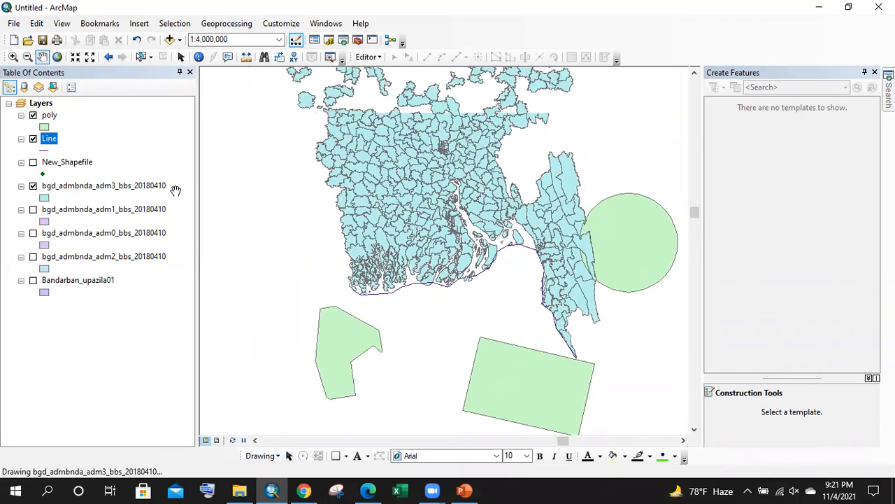
{"action": "left_click_drag", "start_coordinate": [397, 135], "coordinate": [374, 185]}
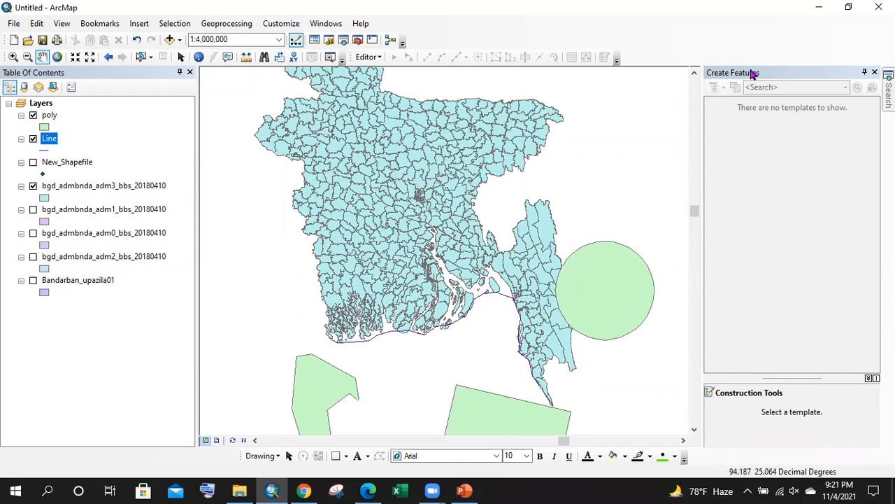
{"action": "left_click_drag", "start_coordinate": [465, 135], "coordinate": [503, 162]}
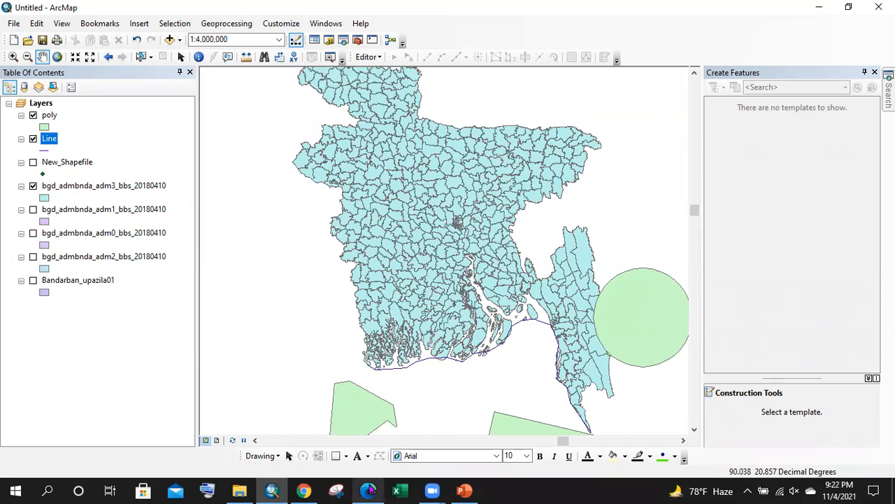
- Check the page 11 map screenshot marked "Right click here" in Ex_01.pdf in Edge, then switch back to ArcMap
{"action": "left_click", "coordinate": [368, 491]}
{"action": "scroll", "coordinate": [462, 163], "scroll_direction": "down", "scroll_amount": 3}
{"action": "scroll", "coordinate": [466, 171], "scroll_direction": "down", "scroll_amount": 2}
{"action": "scroll", "coordinate": [465, 171], "scroll_direction": "up", "scroll_amount": 5}
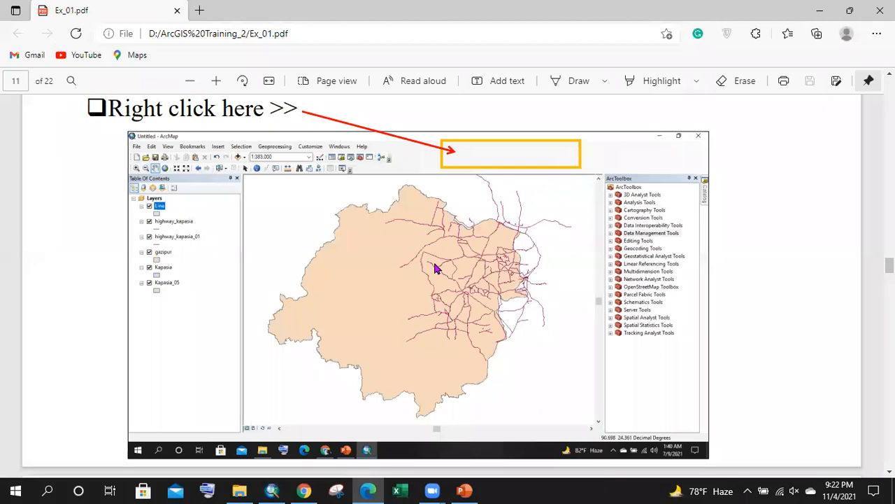
{"action": "left_click", "coordinate": [282, 486]}
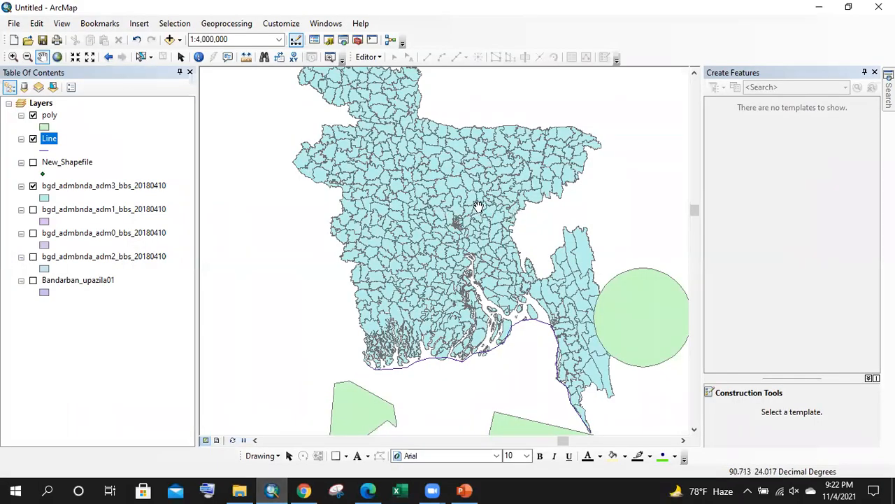
- Examine at closer scales how the Line features follow the southern coastline of the adm3 boundary layer
{"action": "left_click_drag", "start_coordinate": [459, 273], "coordinate": [442, 166]}
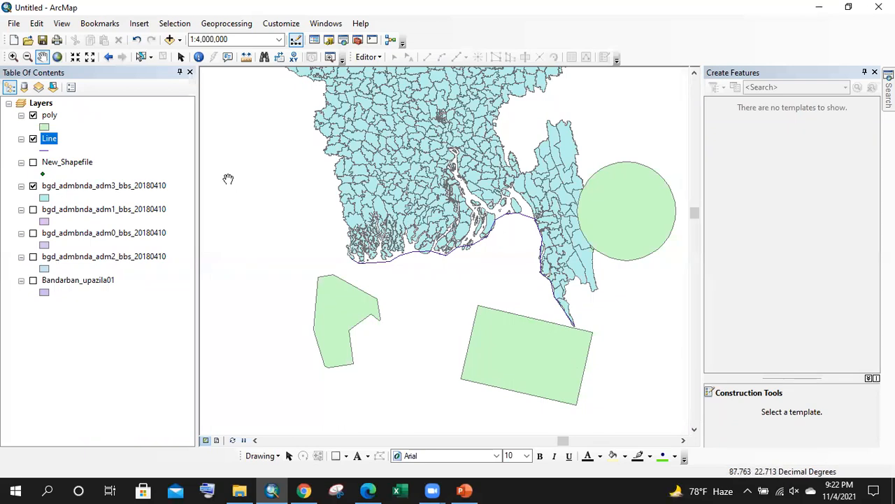
{"action": "scroll", "coordinate": [448, 179], "scroll_direction": "down", "scroll_amount": 1}
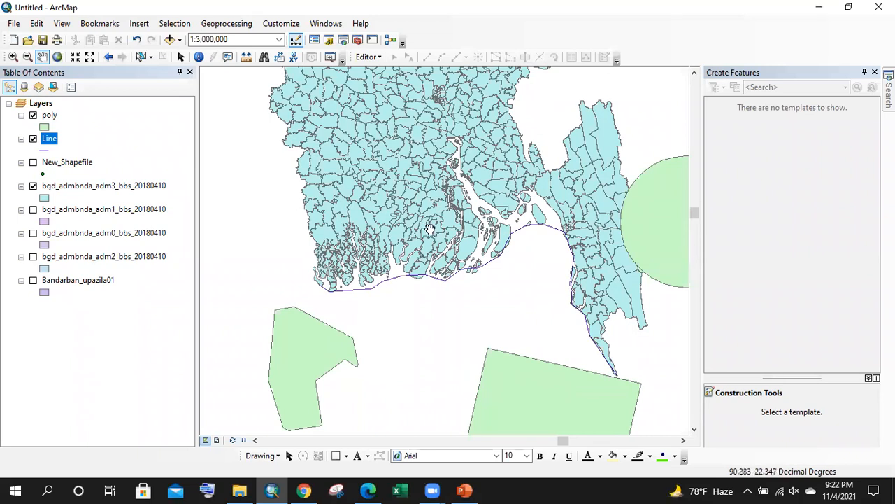
{"action": "left_click_drag", "start_coordinate": [402, 213], "coordinate": [386, 174]}
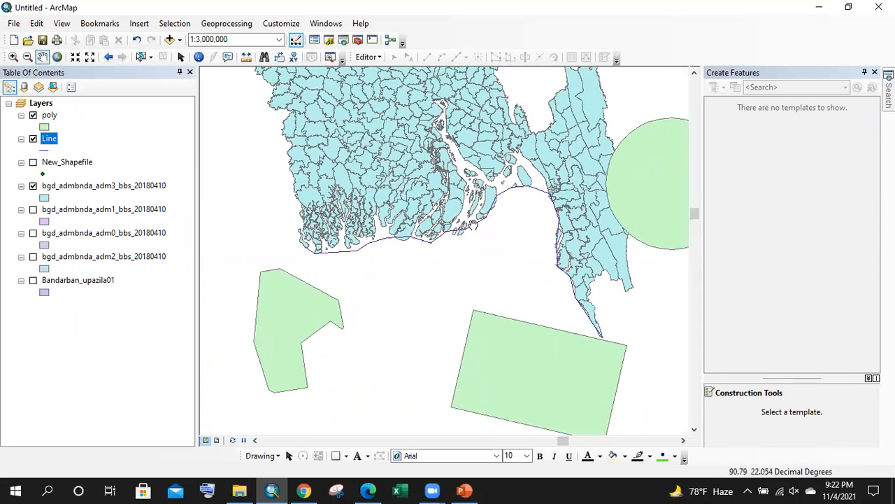
{"action": "scroll", "coordinate": [473, 224], "scroll_direction": "down", "scroll_amount": 2}
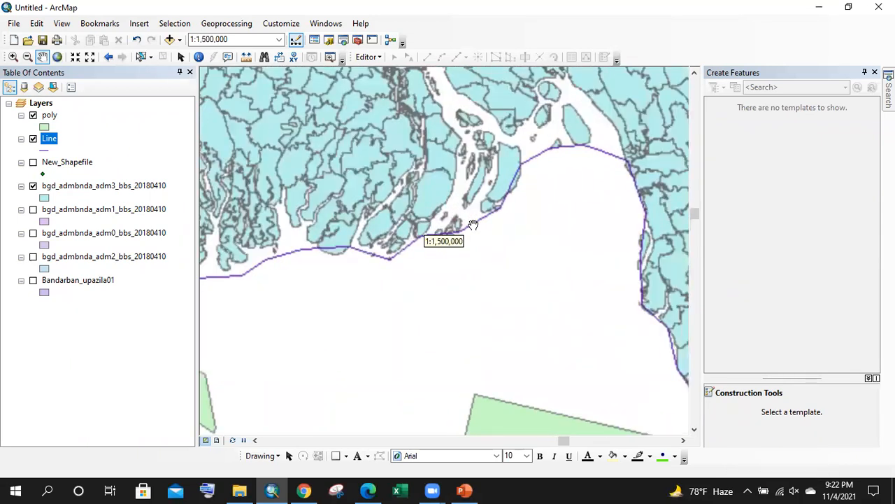
{"action": "scroll", "coordinate": [473, 224], "scroll_direction": "up", "scroll_amount": 2}
{"action": "scroll", "coordinate": [473, 224], "scroll_direction": "down", "scroll_amount": 2}
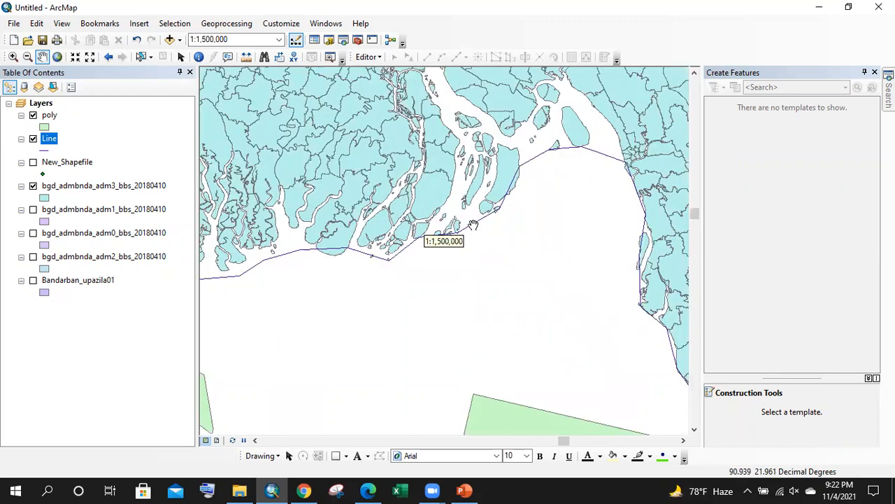
{"action": "scroll", "coordinate": [473, 224], "scroll_direction": "up", "scroll_amount": 1}
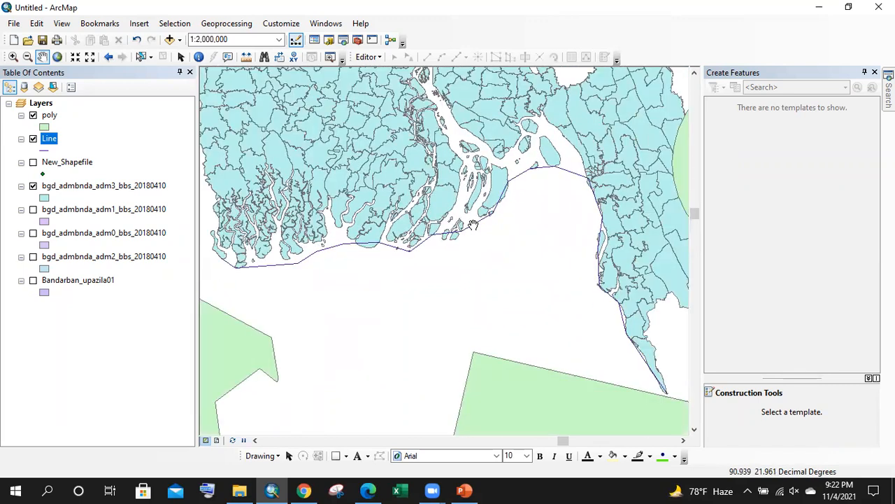
{"action": "left_click_drag", "start_coordinate": [426, 207], "coordinate": [504, 259]}
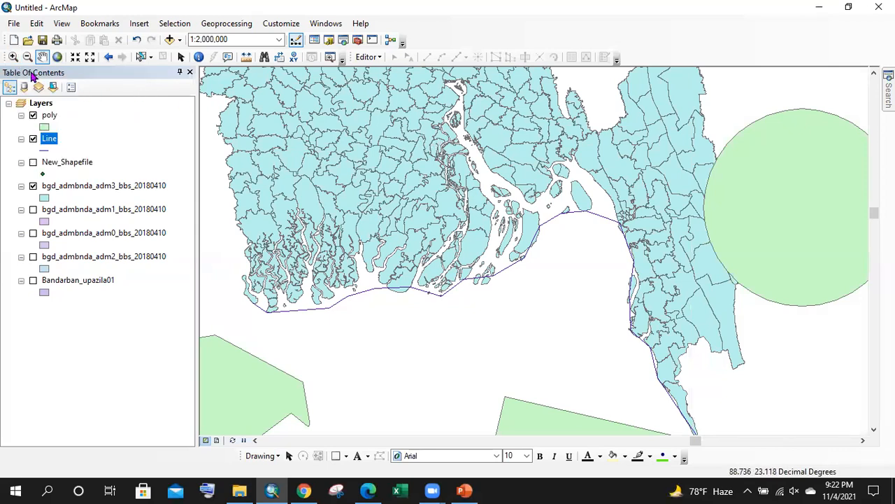
{"action": "scroll", "coordinate": [397, 152], "scroll_direction": "up", "scroll_amount": 3}
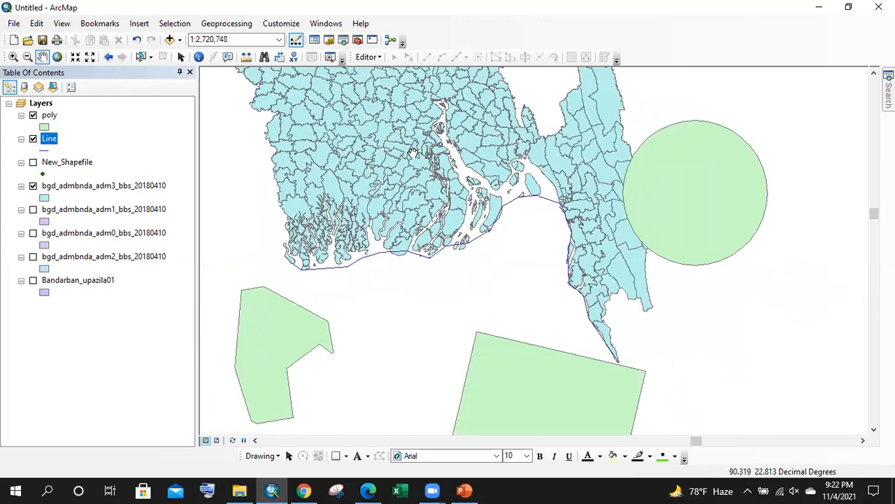
{"action": "scroll", "coordinate": [413, 152], "scroll_direction": "down", "scroll_amount": 3}
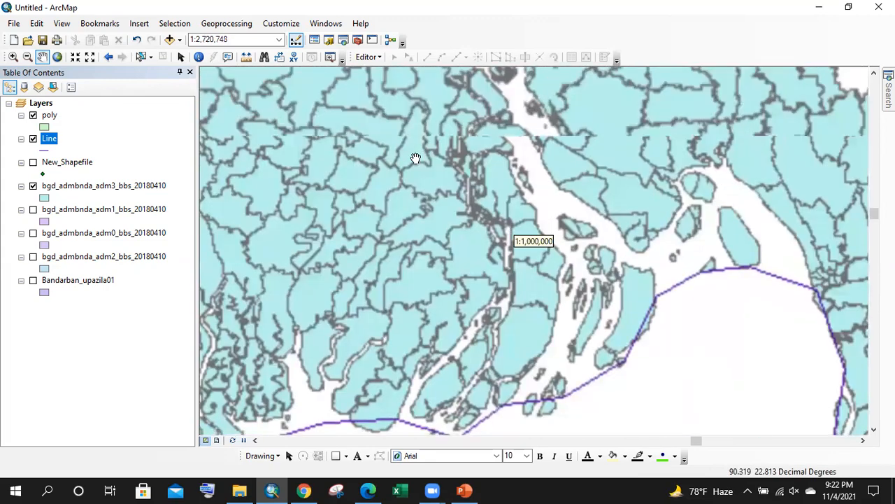
{"action": "scroll", "coordinate": [415, 156], "scroll_direction": "down", "scroll_amount": 1}
{"action": "scroll", "coordinate": [420, 163], "scroll_direction": "up", "scroll_amount": 2}
{"action": "scroll", "coordinate": [421, 164], "scroll_direction": "up", "scroll_amount": 1}
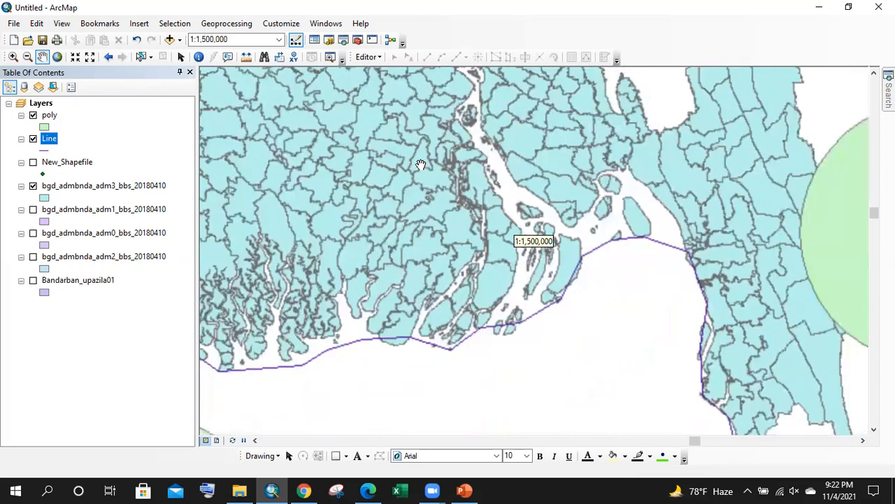
- Compare the full run of the Line features with the adm3 southern coastline and river mouths, from the western delta to the southeastern tip
{"action": "scroll", "coordinate": [424, 167], "scroll_direction": "up", "scroll_amount": 2}
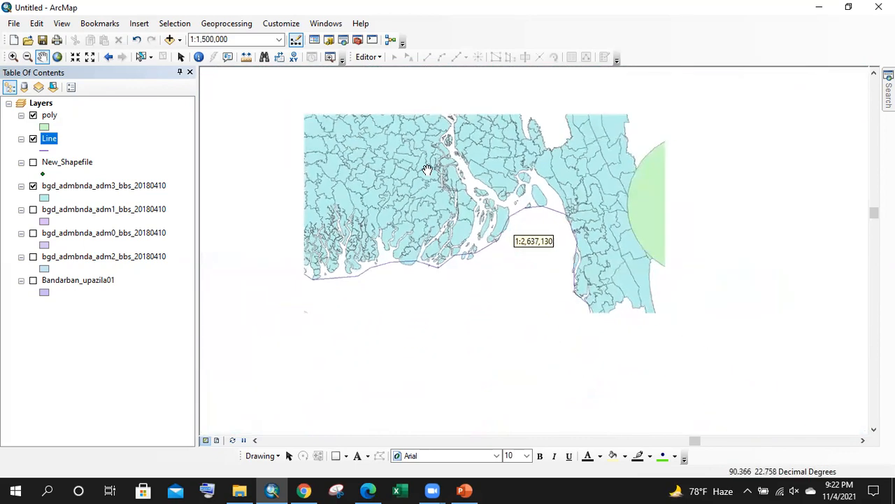
{"action": "scroll", "coordinate": [426, 170], "scroll_direction": "down", "scroll_amount": 1}
{"action": "scroll", "coordinate": [427, 171], "scroll_direction": "up", "scroll_amount": 2}
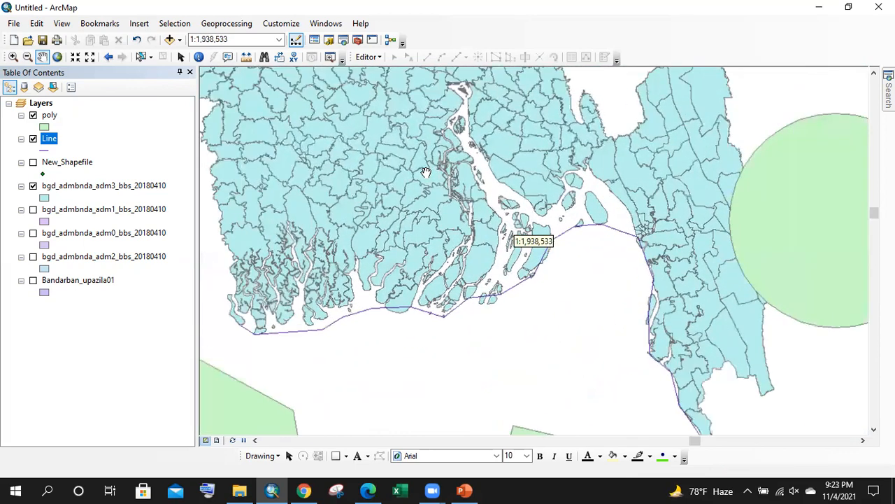
{"action": "scroll", "coordinate": [427, 171], "scroll_direction": "down", "scroll_amount": 4}
{"action": "scroll", "coordinate": [403, 241], "scroll_direction": "up", "scroll_amount": 3}
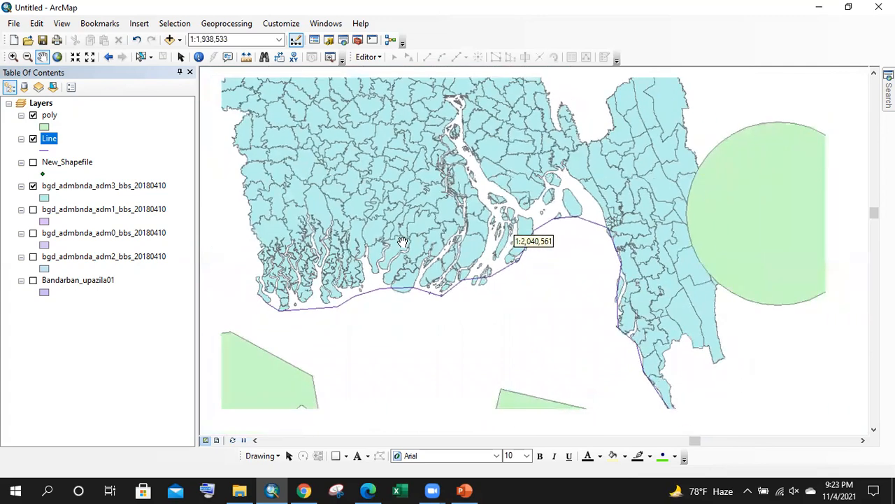
{"action": "left_click_drag", "start_coordinate": [376, 163], "coordinate": [395, 178]}
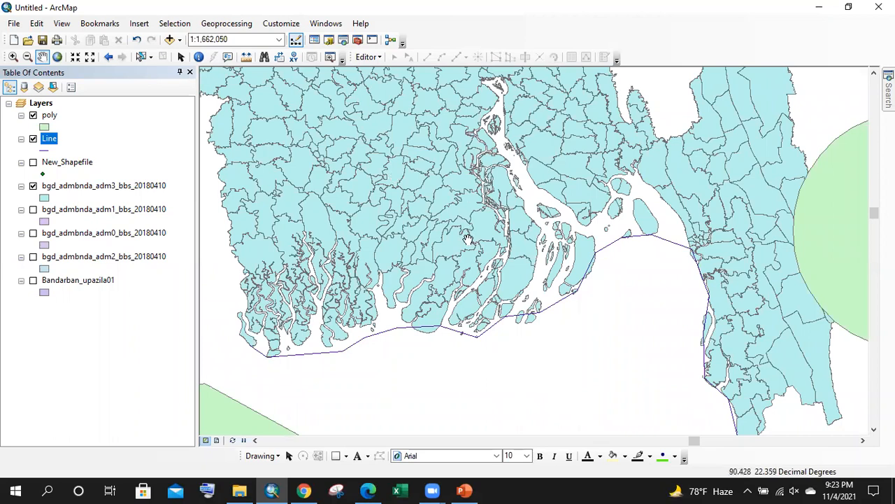
{"action": "scroll", "coordinate": [467, 236], "scroll_direction": "up", "scroll_amount": 1}
{"action": "scroll", "coordinate": [490, 220], "scroll_direction": "up", "scroll_amount": 1}
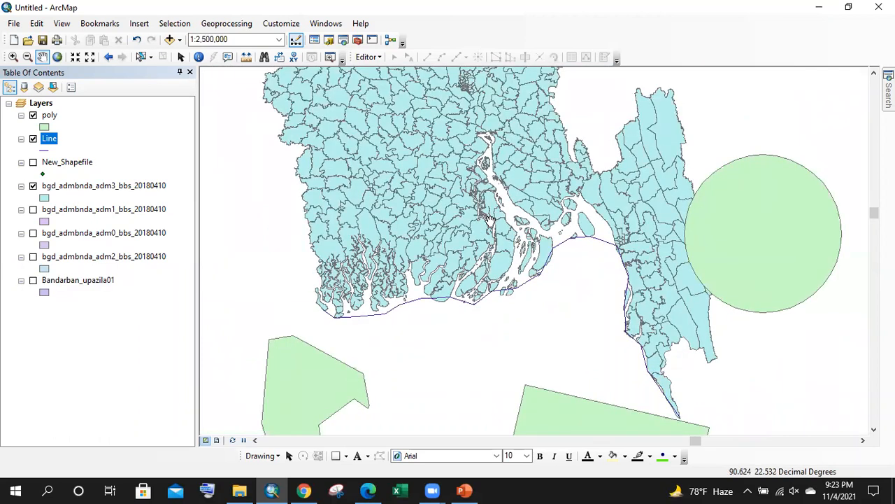
{"action": "left_click_drag", "start_coordinate": [482, 205], "coordinate": [483, 244]}
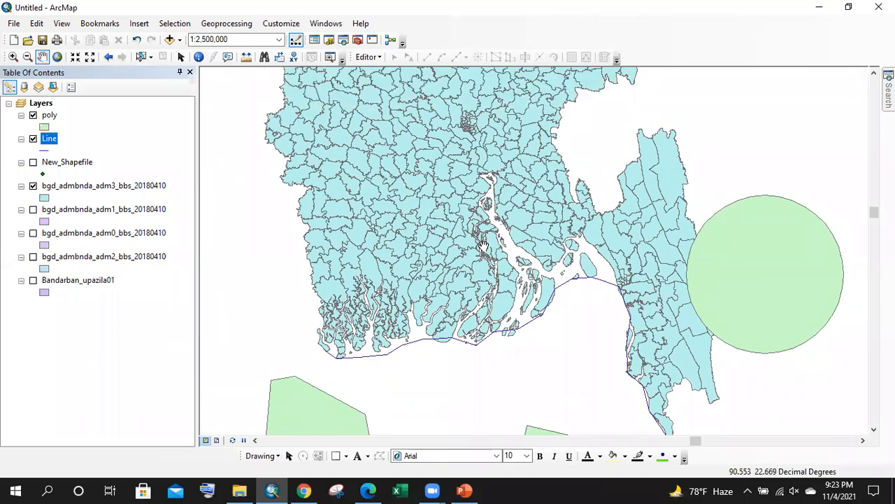
{"action": "left_click_drag", "start_coordinate": [490, 184], "coordinate": [488, 219]}
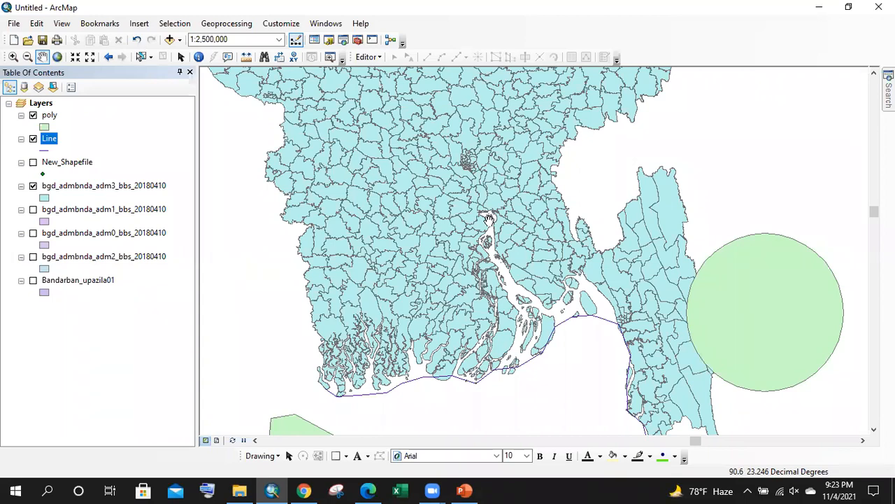
{"action": "left_click_drag", "start_coordinate": [495, 358], "coordinate": [488, 275]}
{"action": "scroll", "coordinate": [481, 287], "scroll_direction": "down", "scroll_amount": 1}
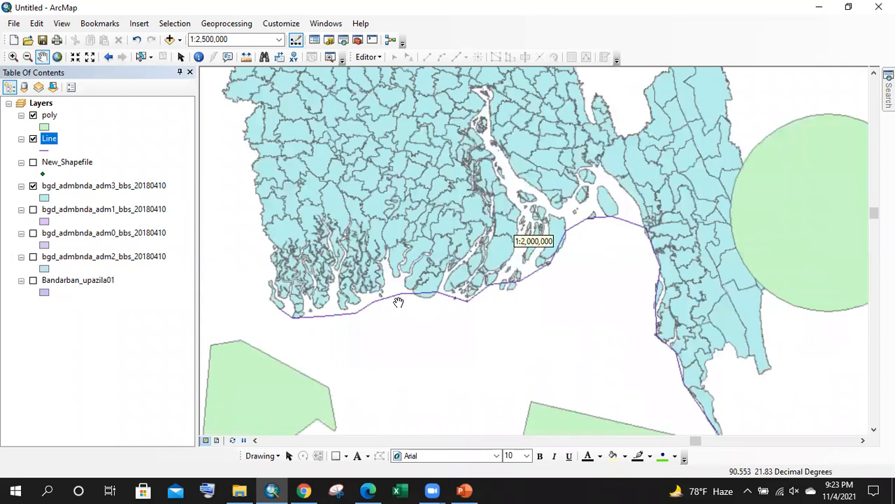
{"action": "left_click_drag", "start_coordinate": [461, 198], "coordinate": [477, 188]}
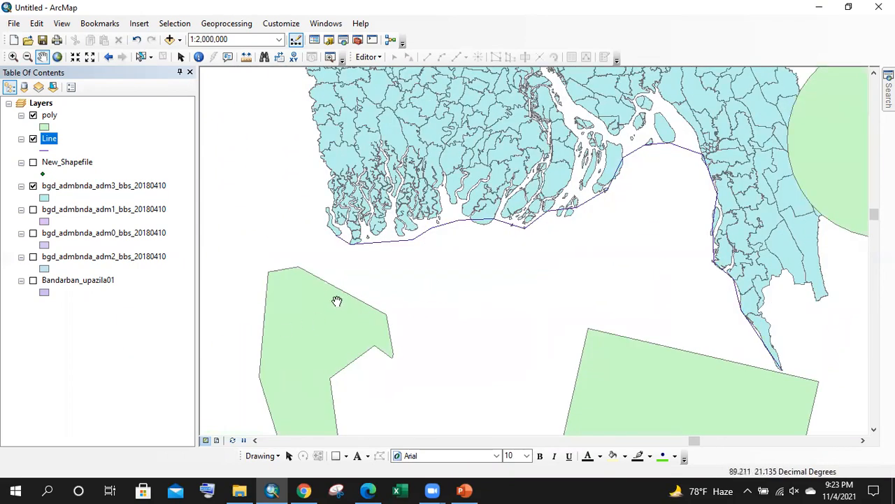
- Try to split the irregular poly polygon southwest of the coast with the Split tool in a poly edit session, and stop editing
{"action": "left_click_drag", "start_coordinate": [292, 340], "coordinate": [353, 243]}
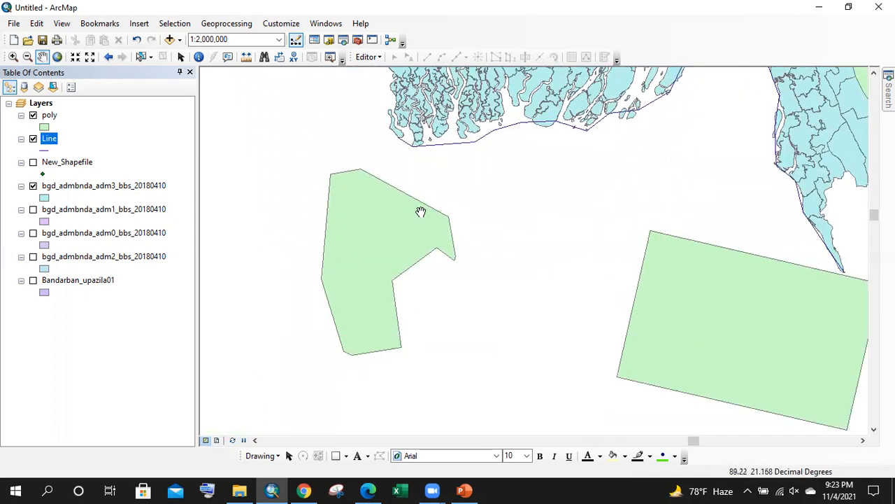
{"action": "left_click", "coordinate": [371, 58]}
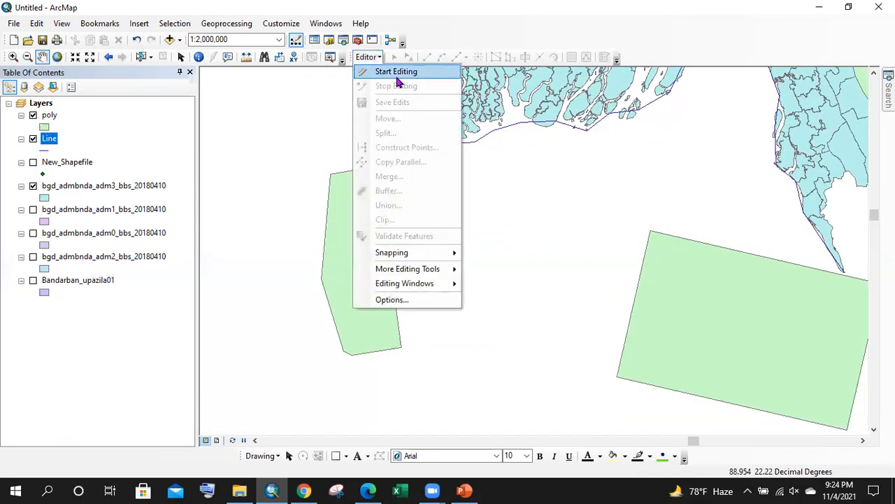
{"action": "left_click", "coordinate": [397, 72]}
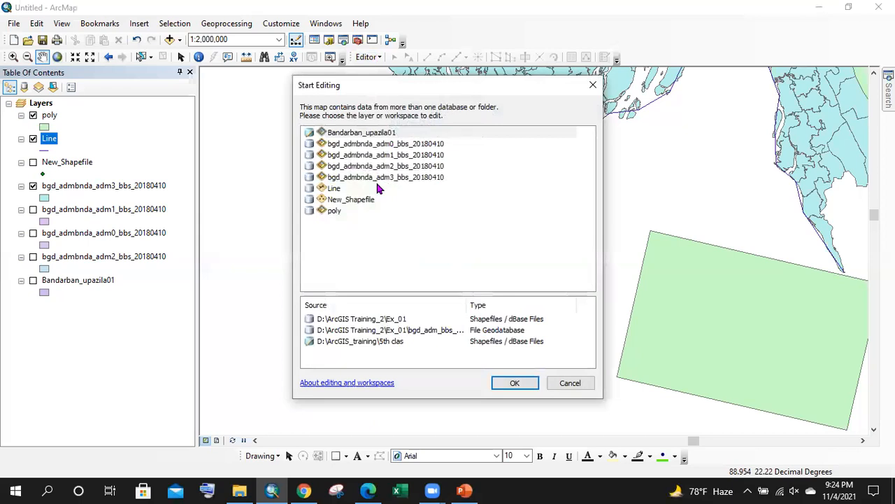
{"action": "left_click", "coordinate": [334, 210]}
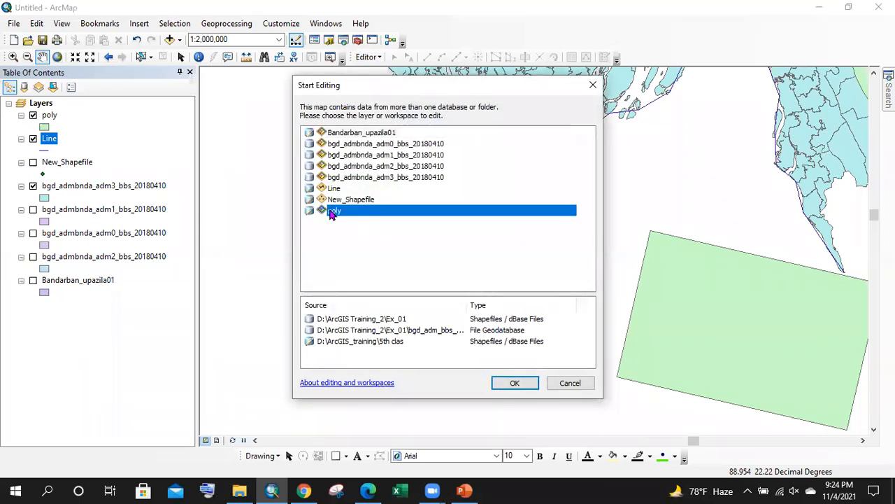
{"action": "left_click", "coordinate": [521, 383]}
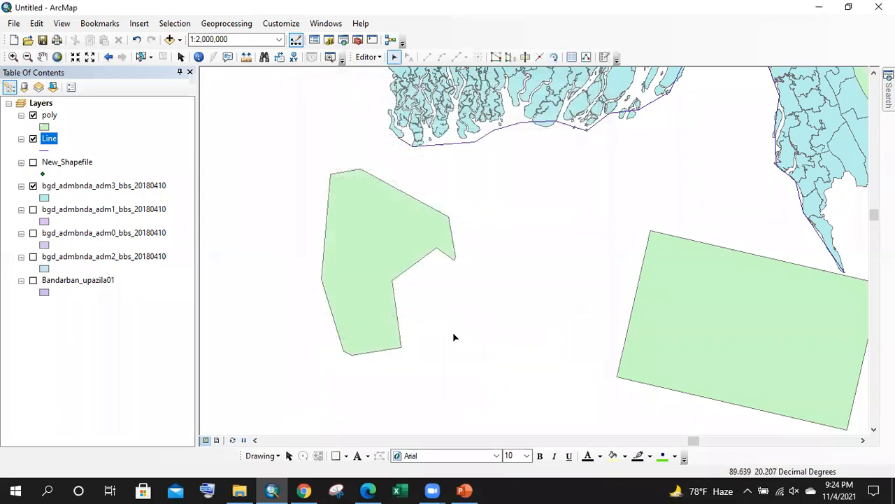
{"action": "left_click", "coordinate": [404, 245]}
{"action": "left_click", "coordinate": [539, 58]}
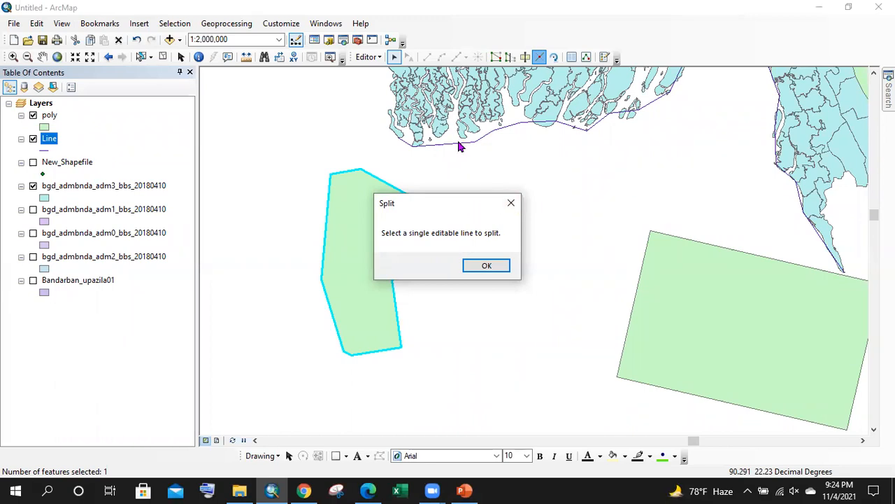
{"action": "left_click", "coordinate": [510, 203]}
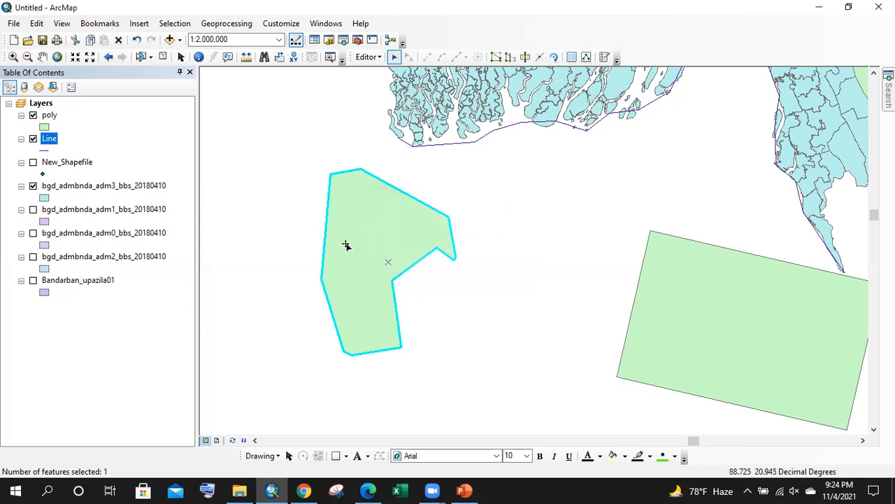
{"action": "scroll", "coordinate": [327, 219], "scroll_direction": "down", "scroll_amount": 1}
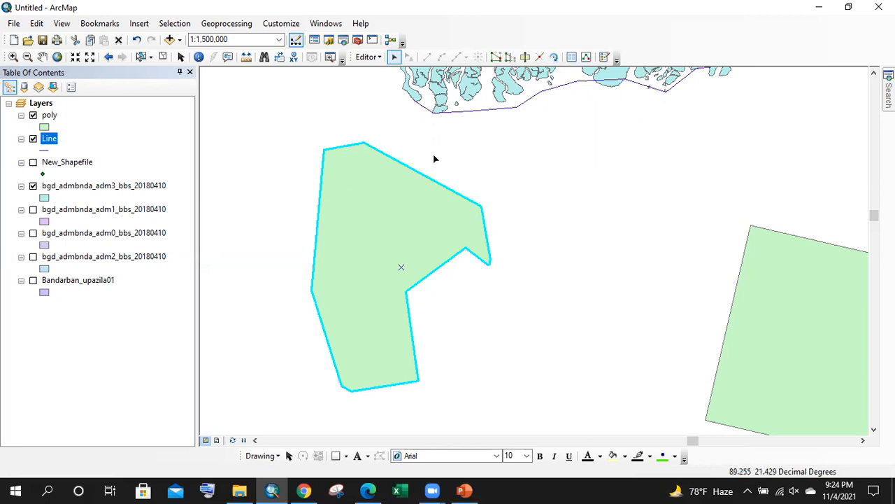
{"action": "scroll", "coordinate": [432, 231], "scroll_direction": "up", "scroll_amount": 1}
{"action": "scroll", "coordinate": [459, 261], "scroll_direction": "down", "scroll_amount": 1}
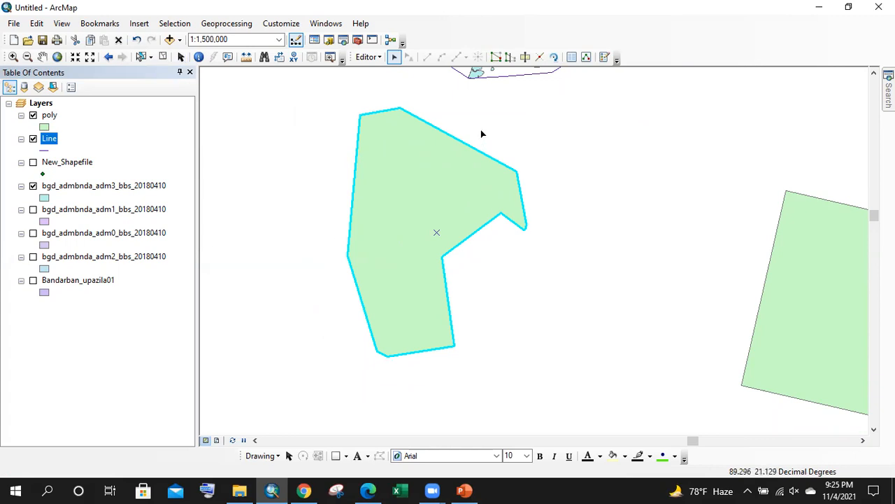
{"action": "left_click", "coordinate": [371, 58]}
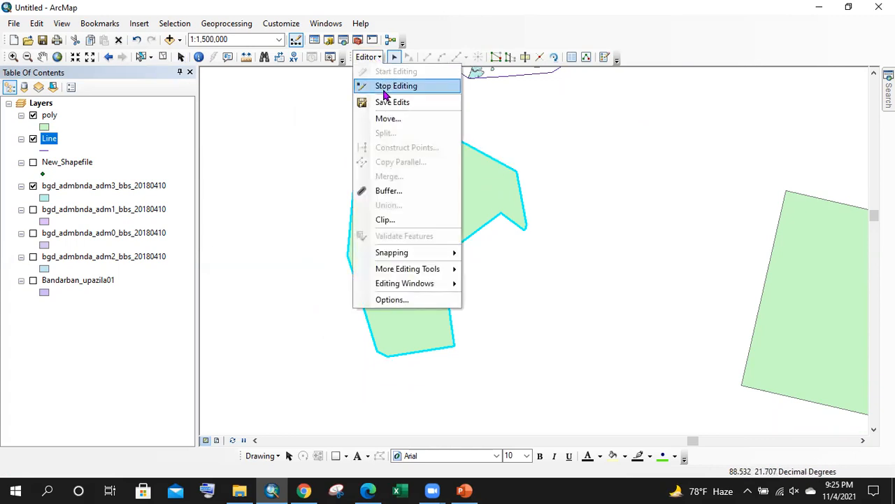
{"action": "left_click", "coordinate": [385, 86]}
- Start editing the Line layer and draw a straight line across the irregular polygon's narrow middle, extending slightly beyond both edges
{"action": "left_click", "coordinate": [371, 57]}
{"action": "left_click", "coordinate": [381, 72]}
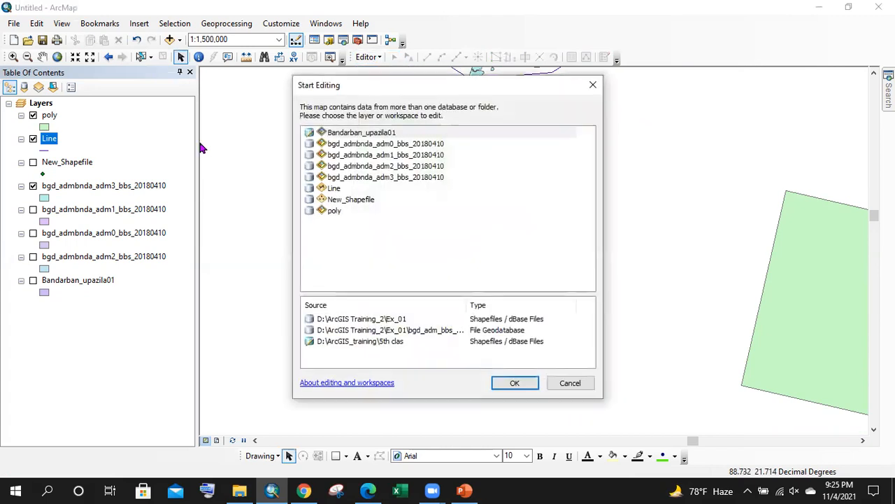
{"action": "left_click", "coordinate": [330, 189]}
{"action": "left_click", "coordinate": [514, 383]}
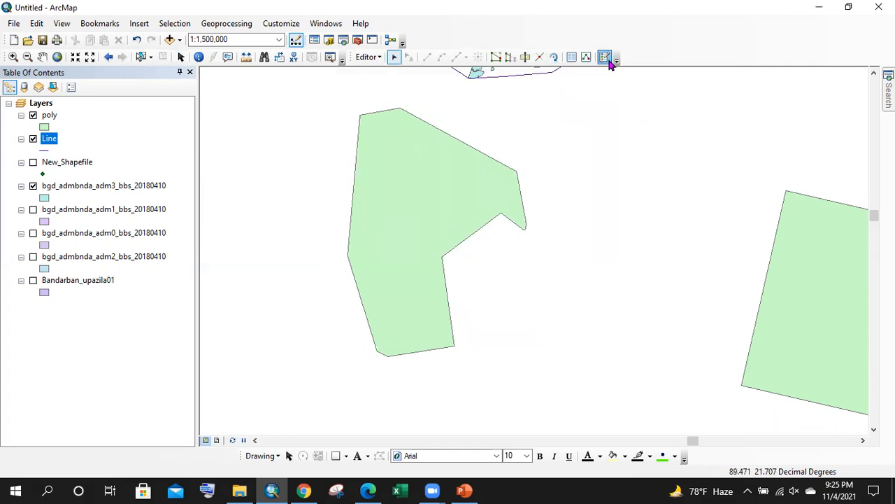
{"action": "left_click", "coordinate": [606, 58]}
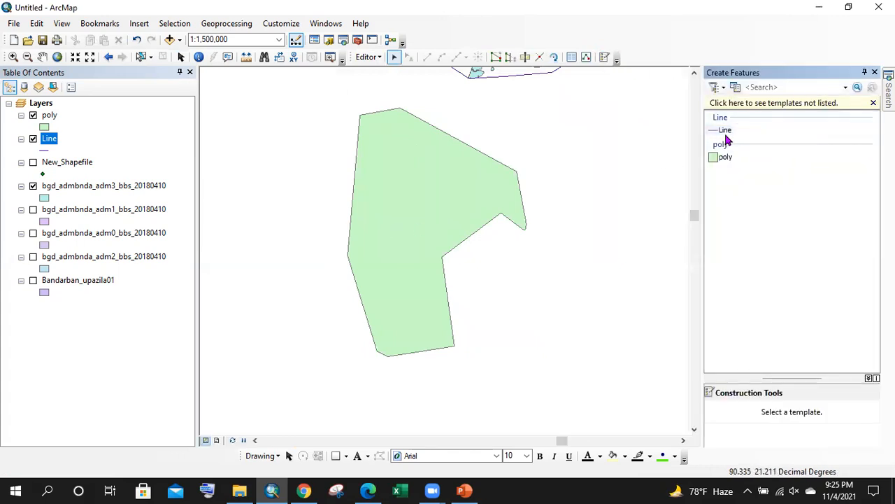
{"action": "left_click", "coordinate": [725, 133]}
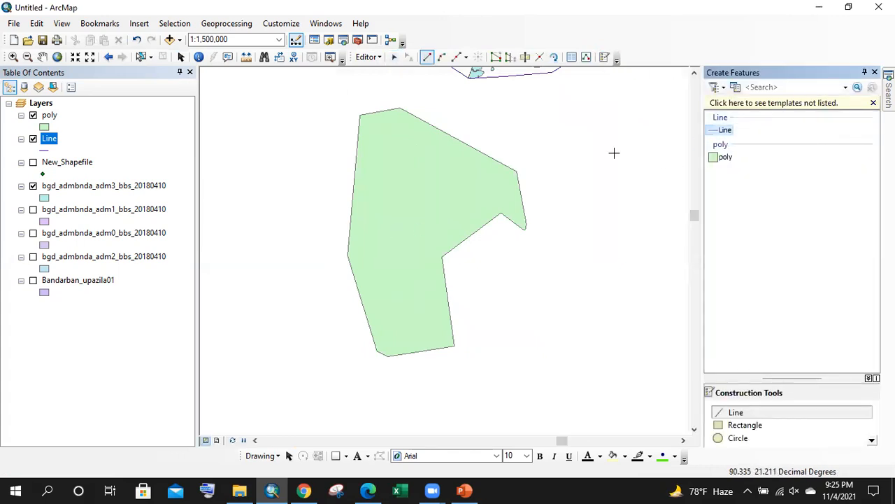
{"action": "left_click", "coordinate": [336, 253]}
{"action": "double_click", "coordinate": [451, 259]}
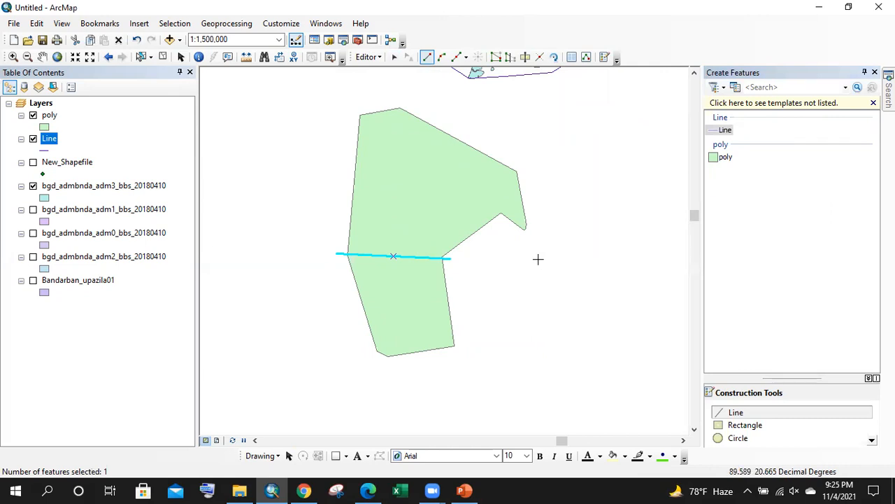
- Save the Line edits and end the edit session, and move the Line layer above poly in the layer order
{"action": "left_click", "coordinate": [370, 57]}
{"action": "left_click", "coordinate": [387, 102]}
{"action": "left_click", "coordinate": [369, 57]}
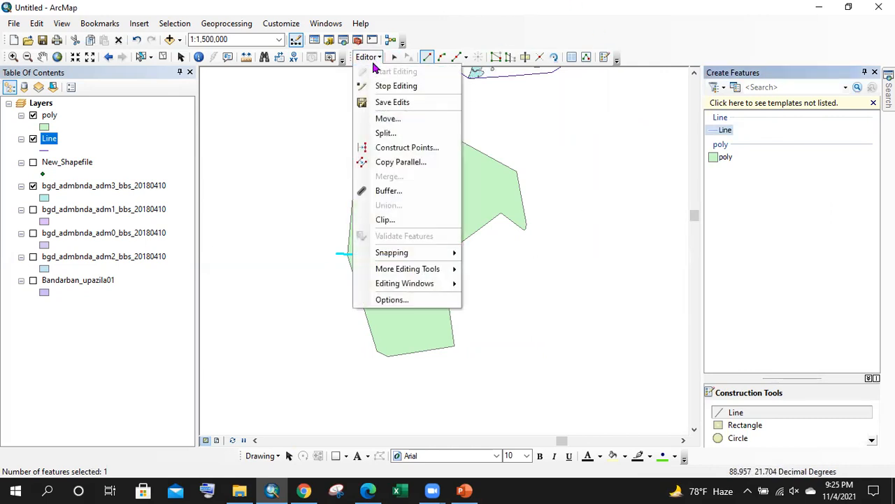
{"action": "left_click", "coordinate": [404, 86]}
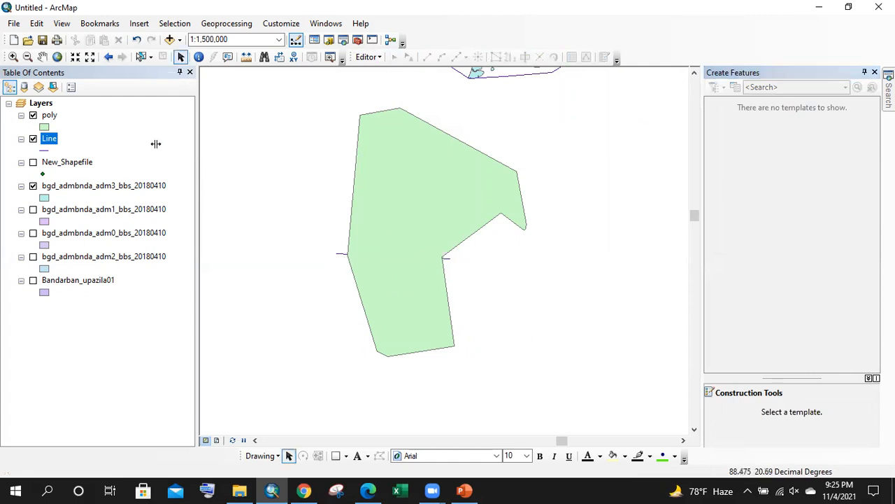
{"action": "mouse_move", "coordinate": [52, 105]}
{"action": "left_mouse_down"}
{"action": "mouse_move", "coordinate": [56, 118]}
{"action": "mouse_move", "coordinate": [59, 109]}
{"action": "left_mouse_up"}
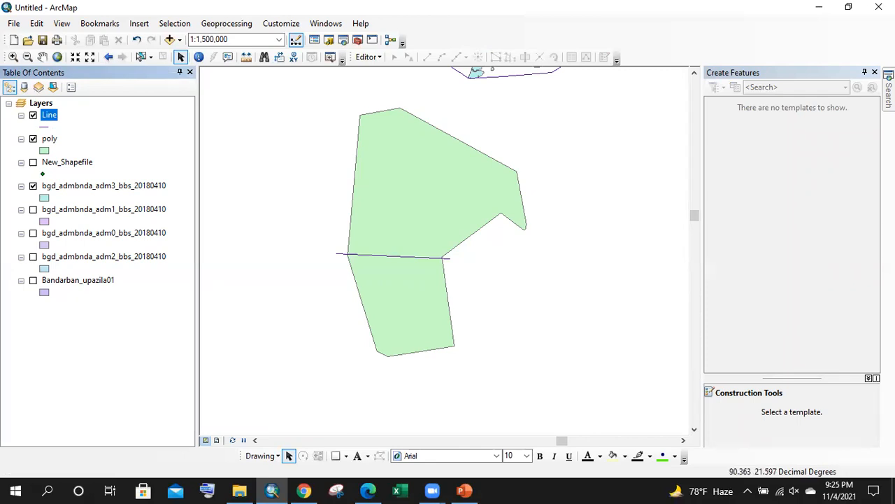
- Close the Create Features window and look over the available toolsets in ArcToolbox
{"action": "left_click", "coordinate": [232, 28]}
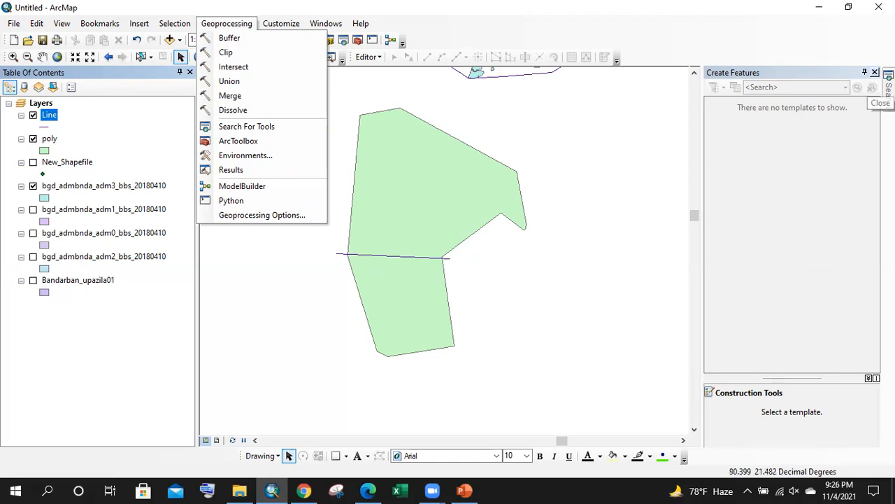
{"action": "left_click", "coordinate": [874, 72]}
{"action": "left_click", "coordinate": [874, 73]}
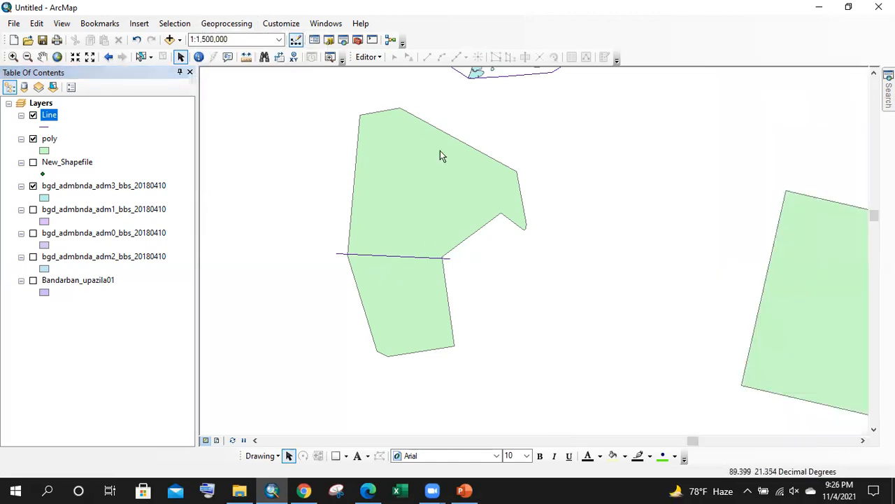
{"action": "left_click", "coordinate": [371, 39]}
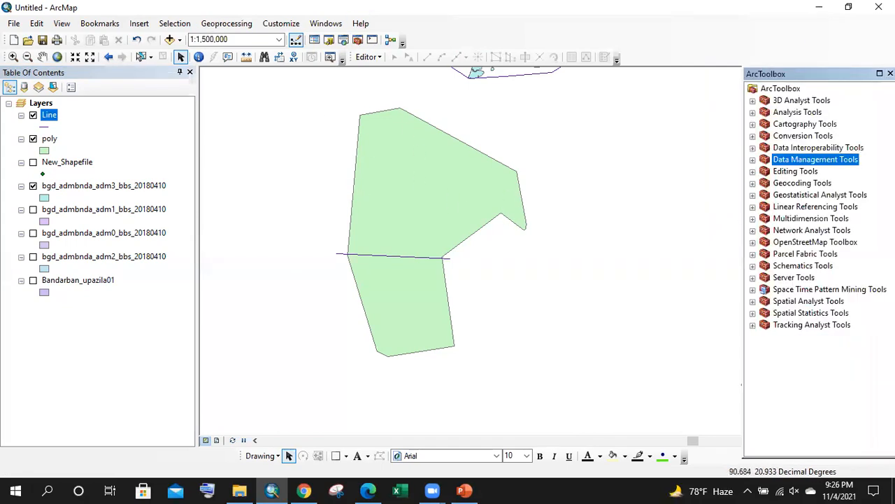
{"action": "left_click", "coordinate": [890, 73]}
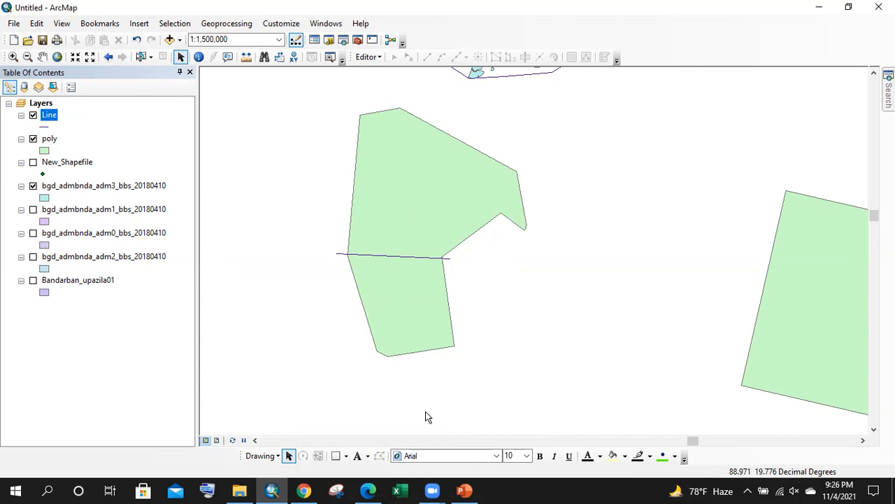
- Switch to Ex_01.pdf in Edge and look through pages 11 to 13, from "Working with editing tools" to the attribute table example
{"action": "left_click", "coordinate": [370, 489]}
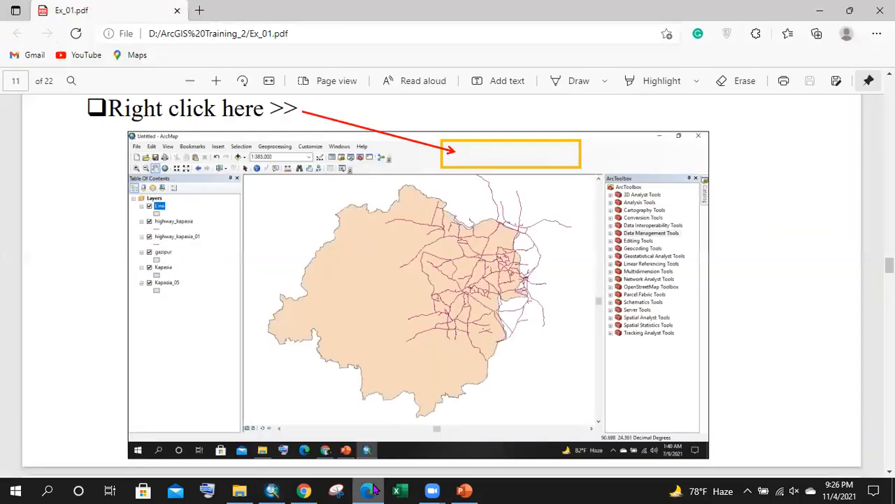
{"action": "scroll", "coordinate": [412, 142], "scroll_direction": "down", "scroll_amount": 5}
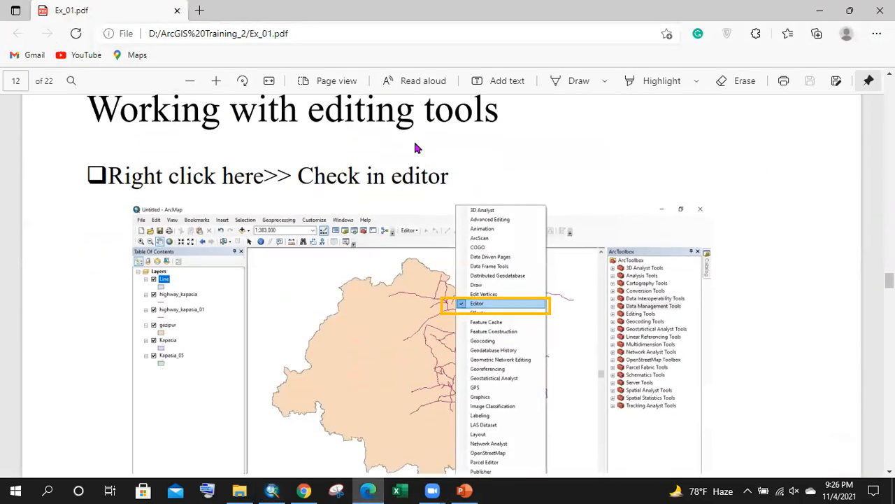
{"action": "scroll", "coordinate": [326, 168], "scroll_direction": "down", "scroll_amount": 1}
{"action": "scroll", "coordinate": [326, 168], "scroll_direction": "up", "scroll_amount": 3}
{"action": "scroll", "coordinate": [390, 166], "scroll_direction": "down", "scroll_amount": 2}
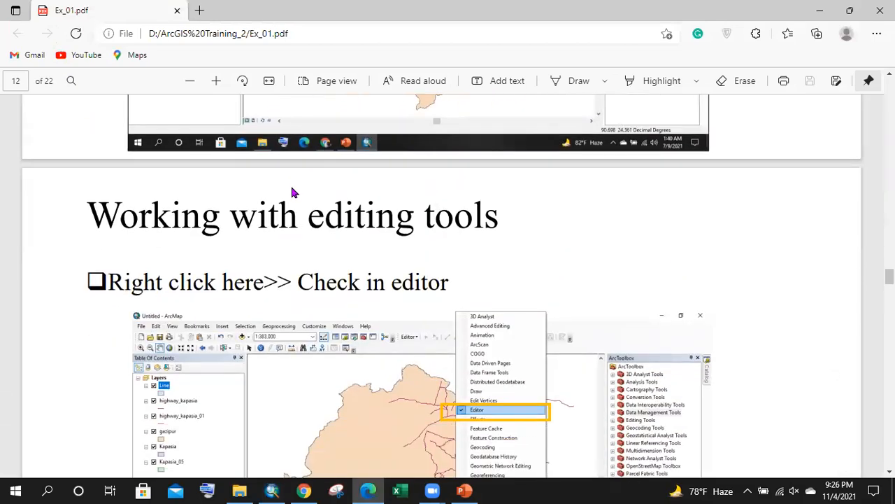
{"action": "scroll", "coordinate": [303, 194], "scroll_direction": "down", "scroll_amount": 10}
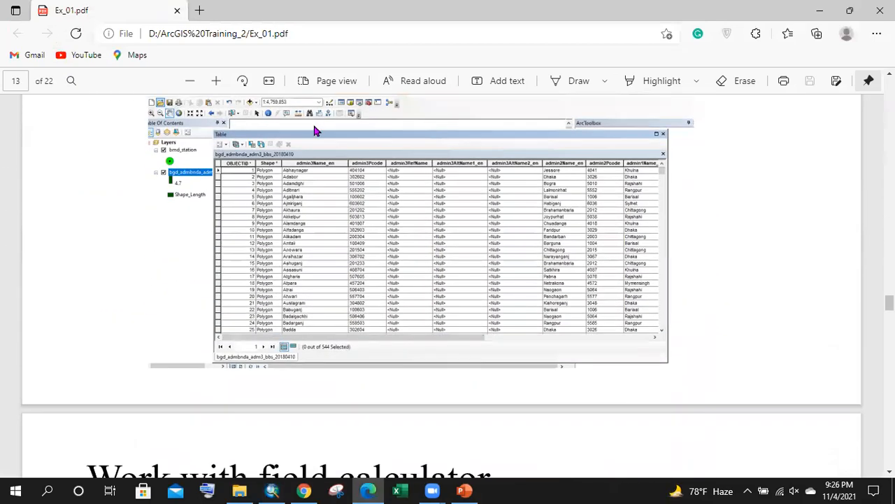
- Switch to ArcMap and show only the bgd_admbnda_adm0_bbs_20180410 layer, hiding Line, poly and the adm3 layer
{"action": "left_click", "coordinate": [273, 490]}
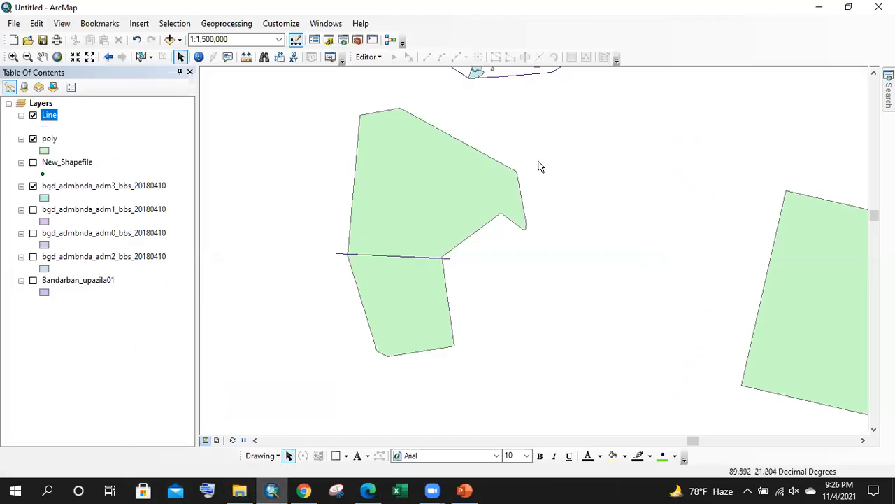
{"action": "scroll", "coordinate": [326, 264], "scroll_direction": "up", "scroll_amount": 1}
{"action": "scroll", "coordinate": [314, 202], "scroll_direction": "up", "scroll_amount": 2}
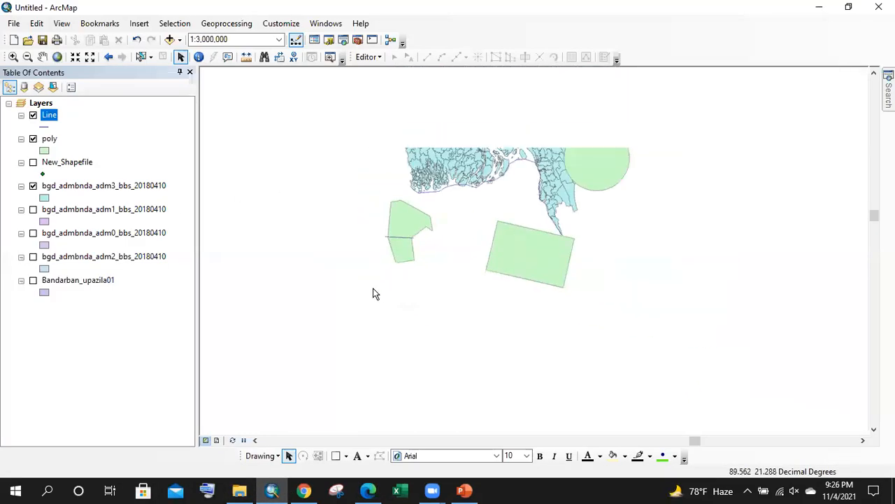
{"action": "left_click", "coordinate": [42, 56]}
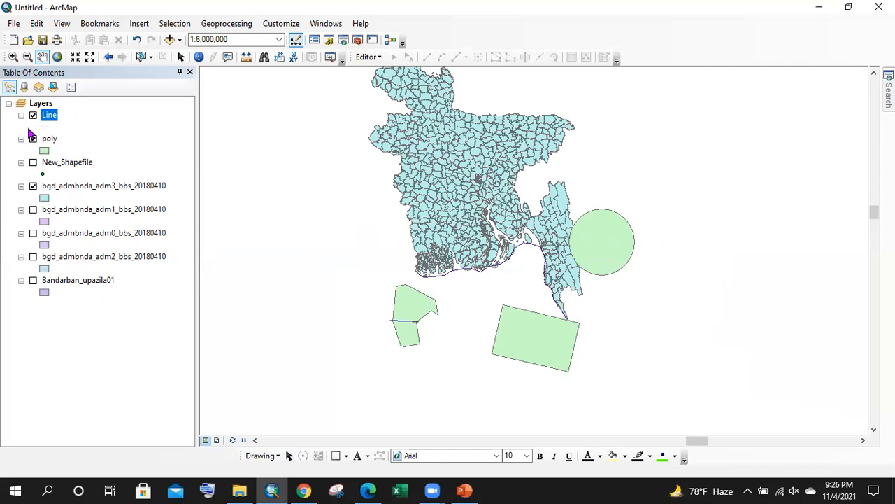
{"action": "left_click", "coordinate": [33, 234]}
{"action": "left_click", "coordinate": [33, 185]}
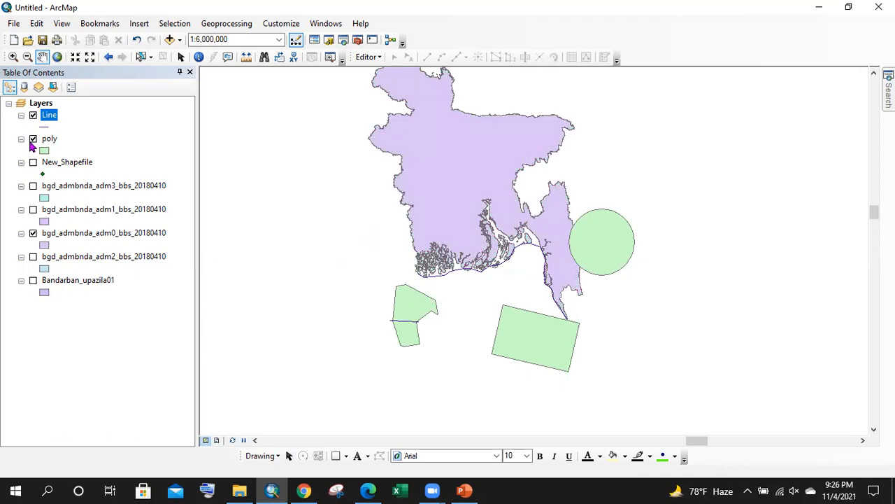
{"action": "left_click", "coordinate": [33, 139]}
{"action": "left_click", "coordinate": [33, 116]}
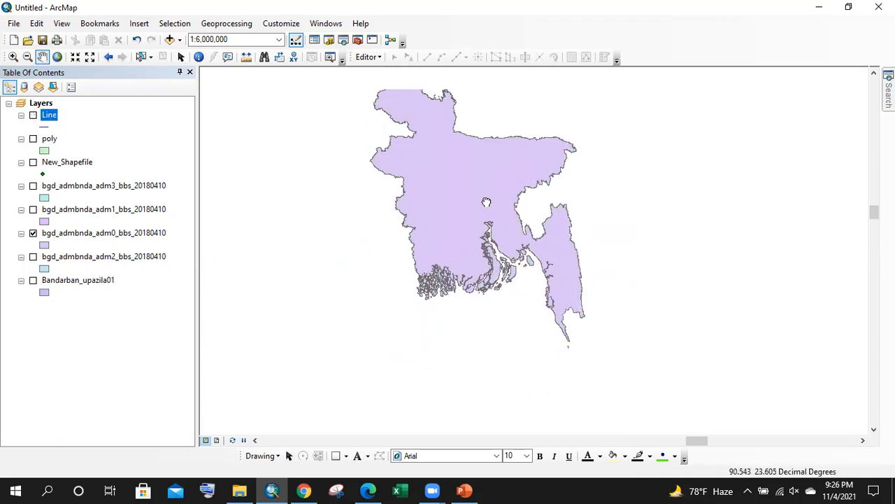
- Examine the adm0 layer's attribute table alongside the country outline, close the table, and hide the layer
{"action": "right_click", "coordinate": [103, 233]}
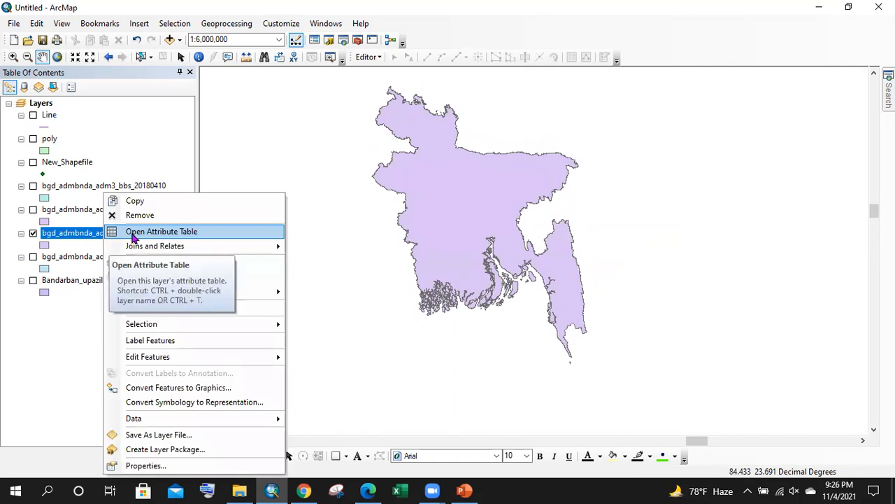
{"action": "left_click", "coordinate": [134, 233]}
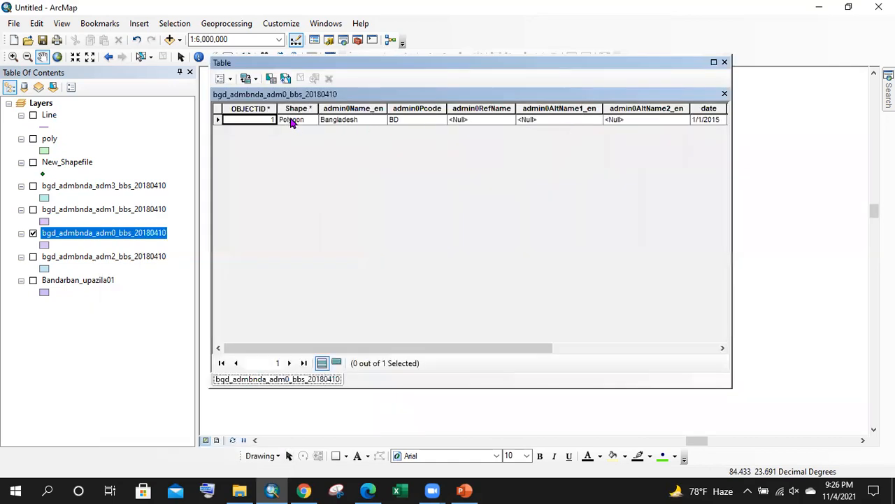
{"action": "scroll", "coordinate": [297, 123], "scroll_direction": "right", "scroll_amount": 3}
{"action": "scroll", "coordinate": [446, 95], "scroll_direction": "left", "scroll_amount": 3}
{"action": "left_click_drag", "start_coordinate": [347, 64], "coordinate": [733, 211]}
{"action": "scroll", "coordinate": [391, 257], "scroll_direction": "down", "scroll_amount": 3}
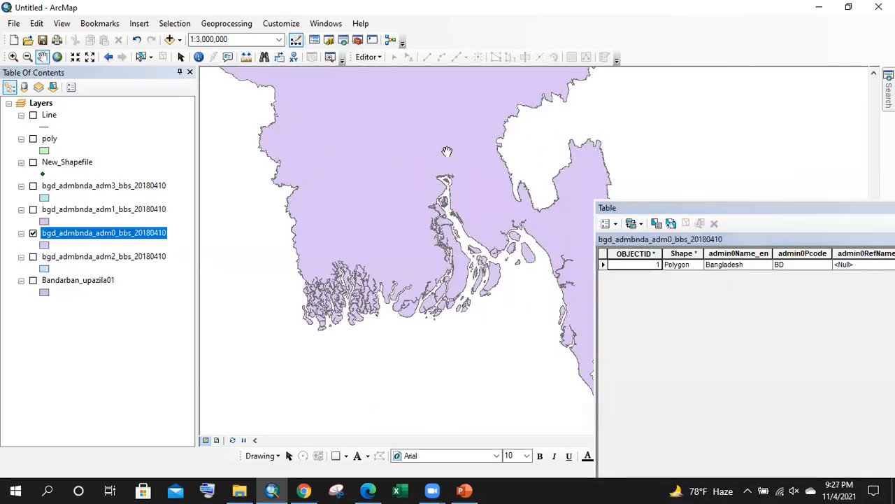
{"action": "left_click_drag", "start_coordinate": [418, 127], "coordinate": [405, 289]}
{"action": "scroll", "coordinate": [500, 166], "scroll_direction": "up", "scroll_amount": 1}
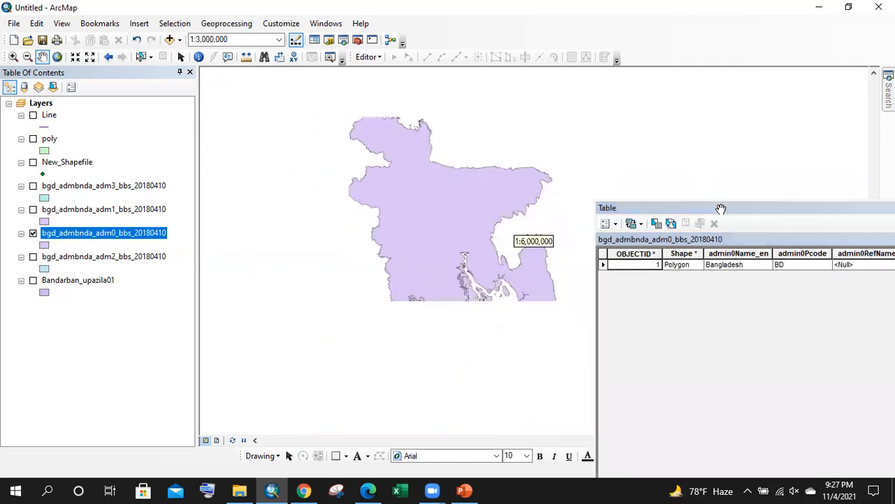
{"action": "left_click_drag", "start_coordinate": [626, 203], "coordinate": [410, 114]}
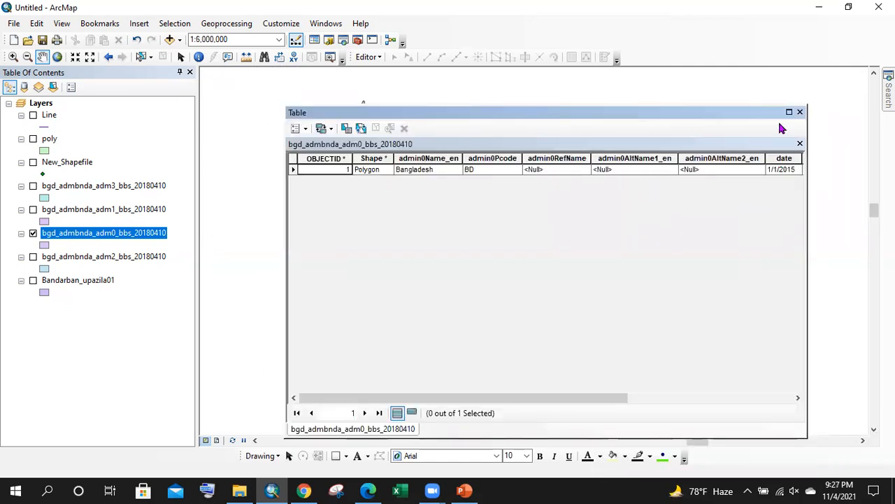
{"action": "left_click", "coordinate": [800, 112]}
{"action": "left_click", "coordinate": [32, 234]}
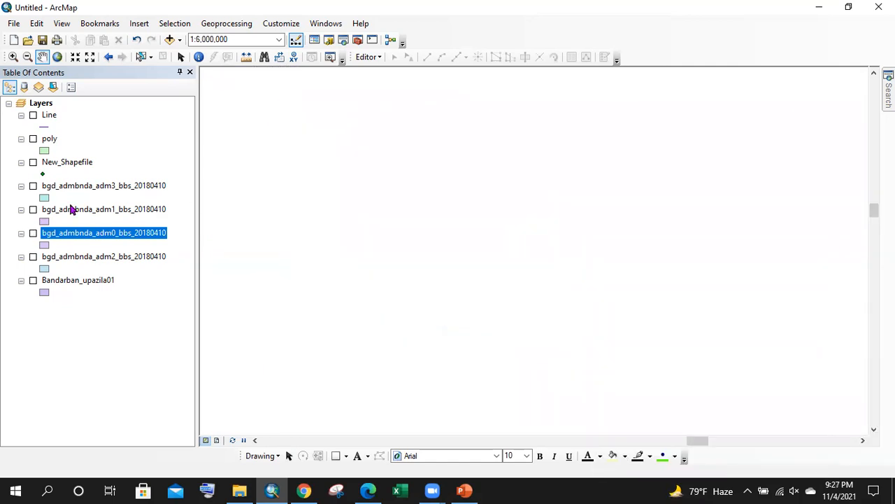
- Open the attribute table of bgd_admbnda_adm1_bbs_20180410, check its records, and close it
{"action": "left_click", "coordinate": [88, 213]}
{"action": "right_click", "coordinate": [88, 213]}
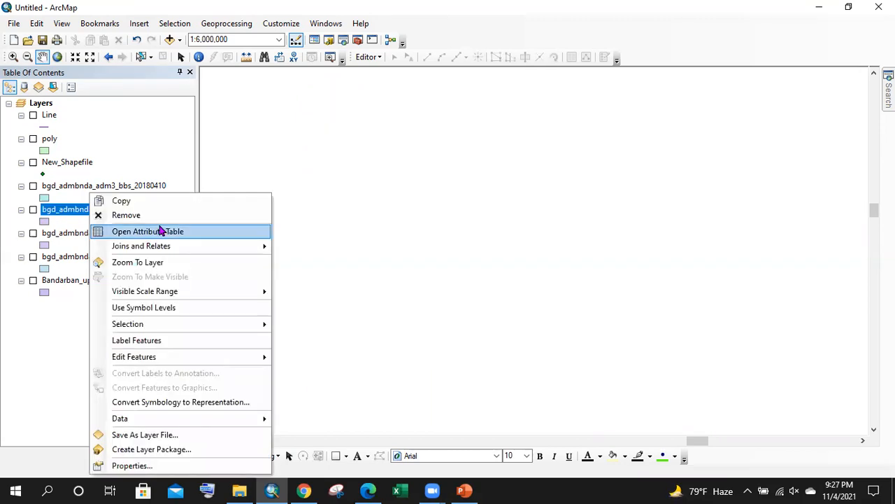
{"action": "left_click", "coordinate": [161, 231]}
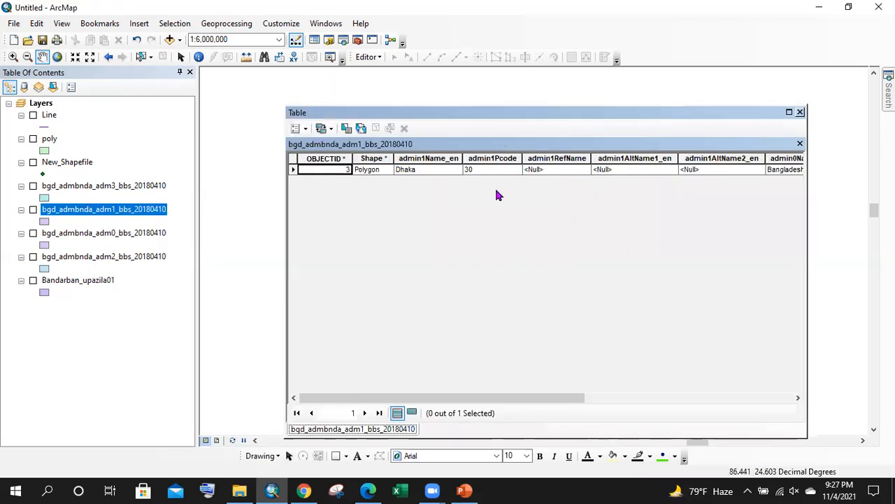
{"action": "left_click", "coordinate": [801, 112]}
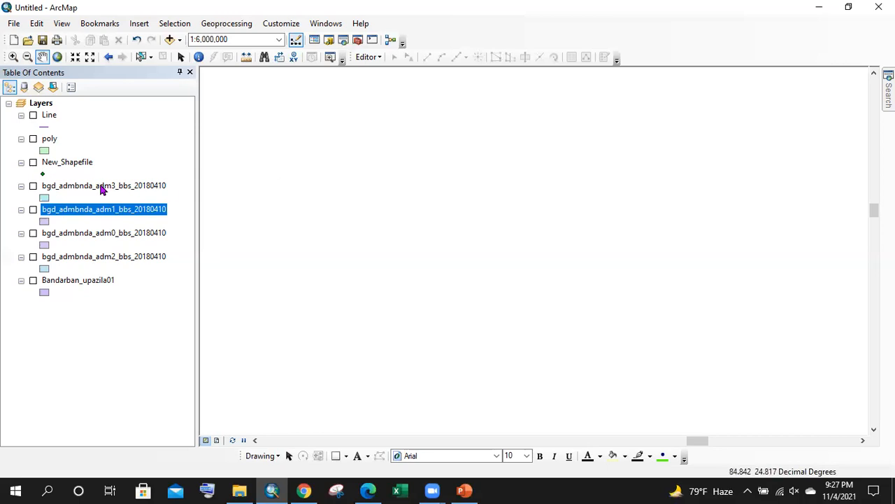
- Open the attribute table of bgd_admbnda_adm2_bbs_20180410, enlarge its window, and look through the district records
{"action": "left_click", "coordinate": [106, 256]}
{"action": "right_click", "coordinate": [105, 256]}
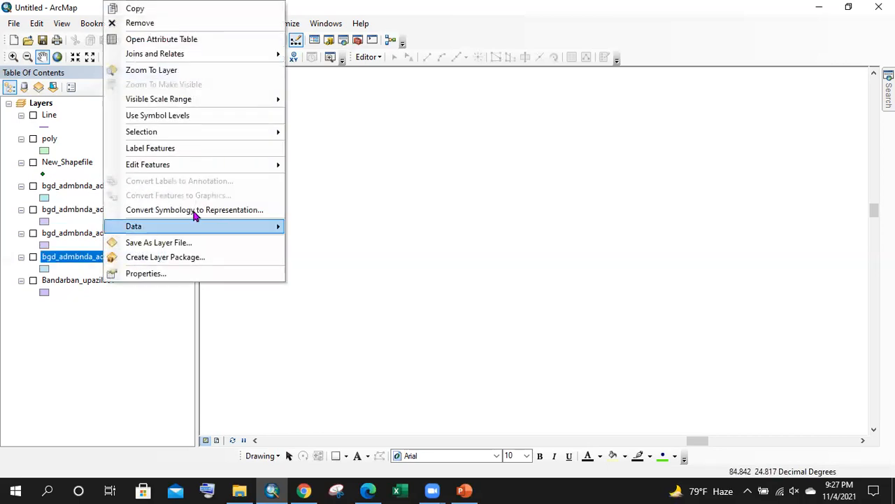
{"action": "left_click", "coordinate": [194, 40]}
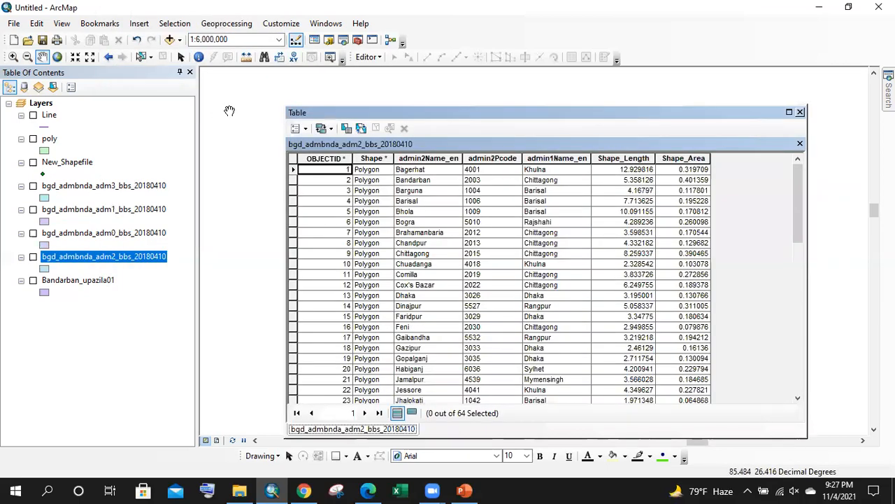
{"action": "left_click_drag", "start_coordinate": [701, 110], "coordinate": [641, 57]}
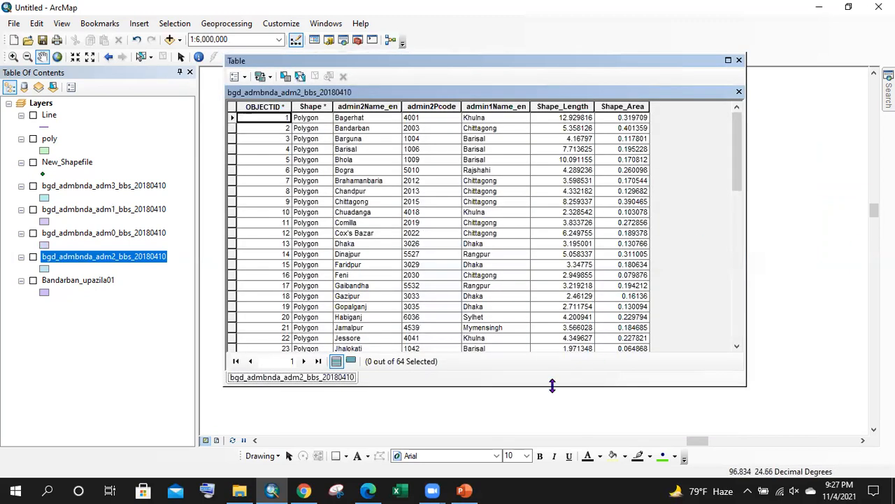
{"action": "left_click_drag", "start_coordinate": [552, 385], "coordinate": [552, 417]}
{"action": "left_click_drag", "start_coordinate": [465, 64], "coordinate": [552, 51]}
{"action": "scroll", "coordinate": [433, 108], "scroll_direction": "down", "scroll_amount": 10}
{"action": "scroll", "coordinate": [433, 104], "scroll_direction": "up", "scroll_amount": 5}
{"action": "scroll", "coordinate": [433, 104], "scroll_direction": "down", "scroll_amount": 8}
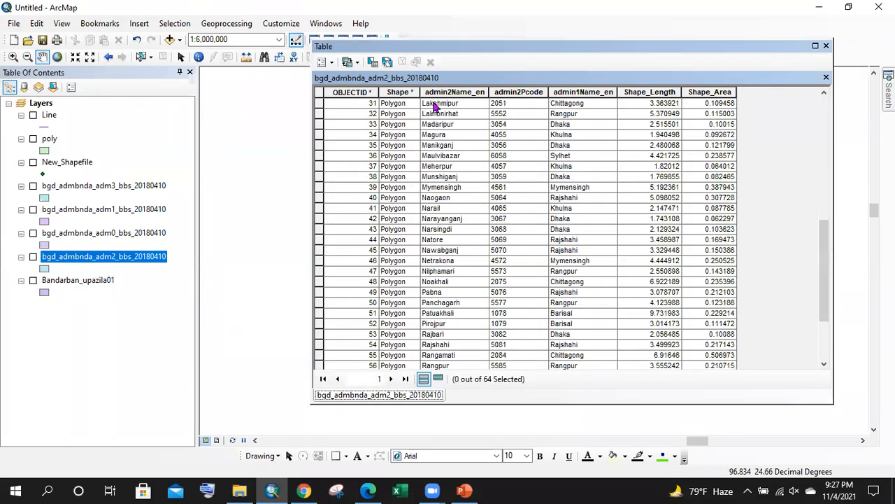
- Show the adm2 layer on the map and place its attribute table beside the district polygons
{"action": "left_click_drag", "start_coordinate": [511, 46], "coordinate": [709, 77]}
{"action": "left_click", "coordinate": [33, 257]}
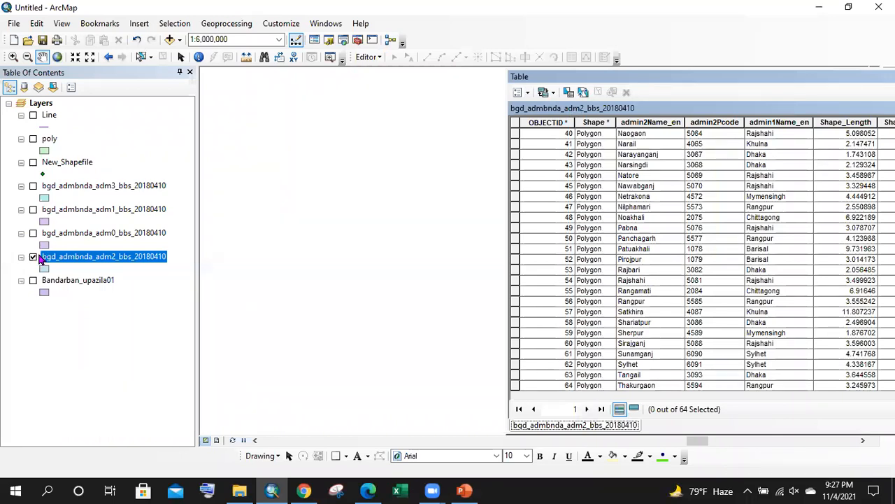
{"action": "left_click", "coordinate": [619, 80]}
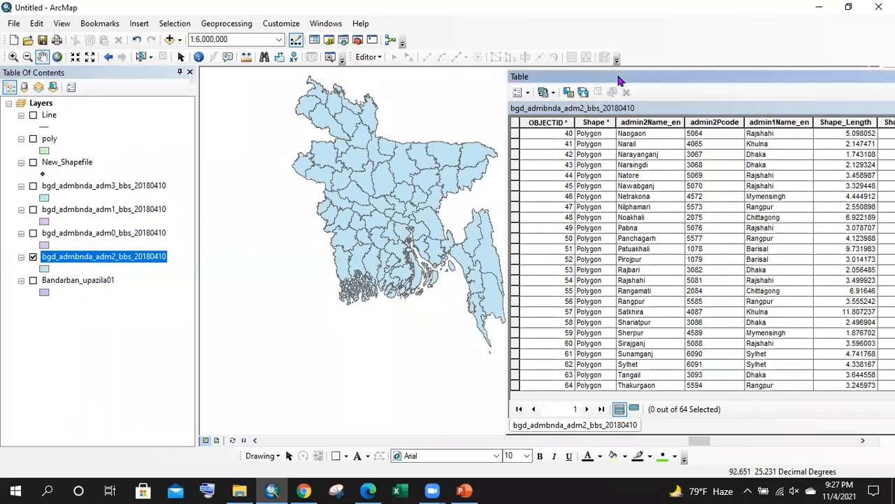
{"action": "left_click_drag", "start_coordinate": [619, 77], "coordinate": [555, 23]}
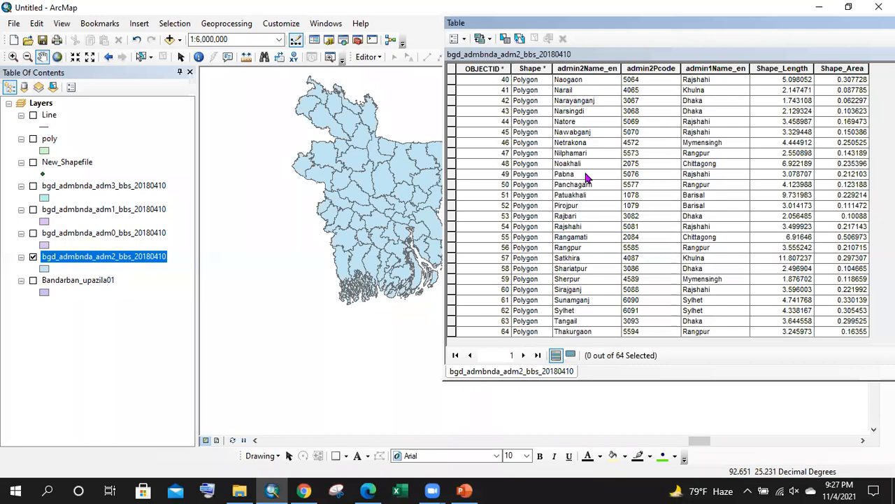
- Select the Faridpur record in the adm2 attribute table and locate the district on the map
{"action": "scroll", "coordinate": [588, 178], "scroll_direction": "up", "scroll_amount": 13}
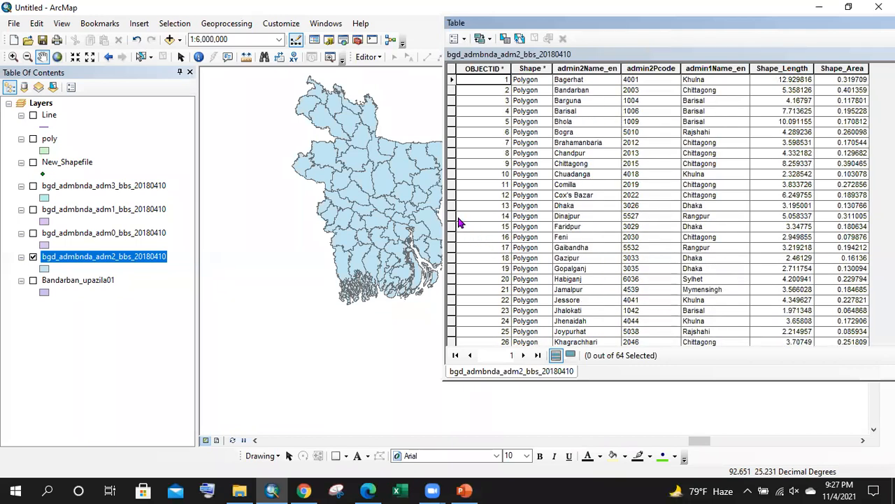
{"action": "left_click", "coordinate": [606, 225]}
{"action": "left_click", "coordinate": [457, 226]}
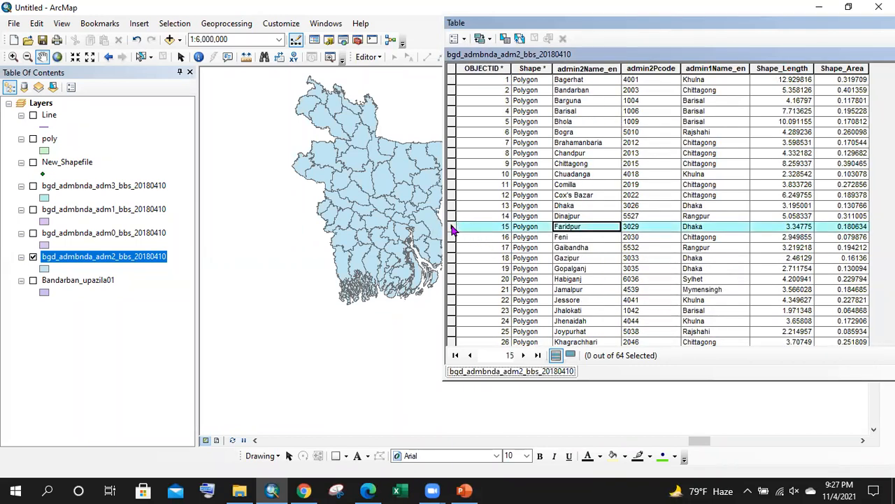
{"action": "scroll", "coordinate": [400, 214], "scroll_direction": "down", "scroll_amount": 3}
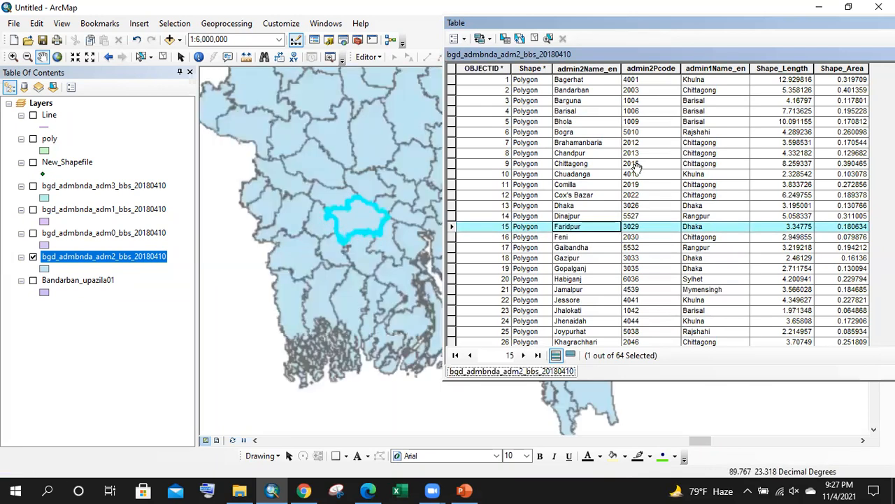
- Select the Cox's Bazar record in the adm2 table, look over the district map, and close the table
{"action": "left_click", "coordinate": [456, 184]}
{"action": "left_click", "coordinate": [453, 195]}
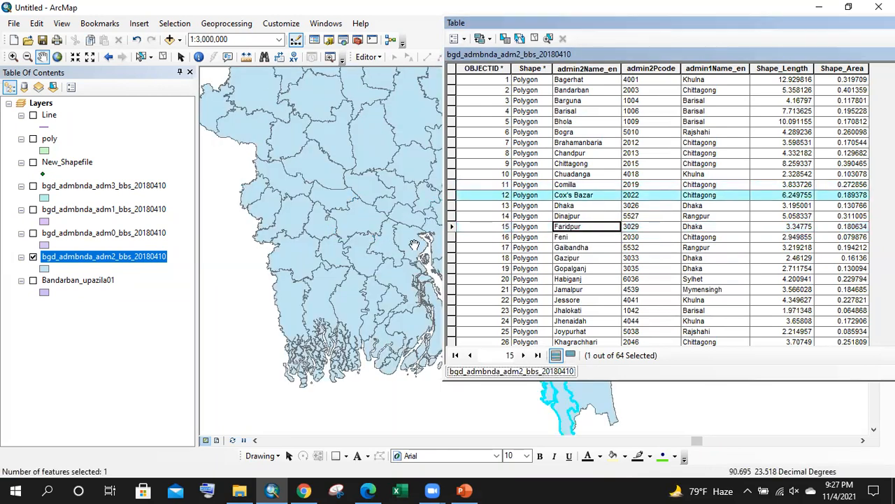
{"action": "left_click_drag", "start_coordinate": [392, 221], "coordinate": [326, 184]}
{"action": "left_click_drag", "start_coordinate": [290, 73], "coordinate": [353, 283]}
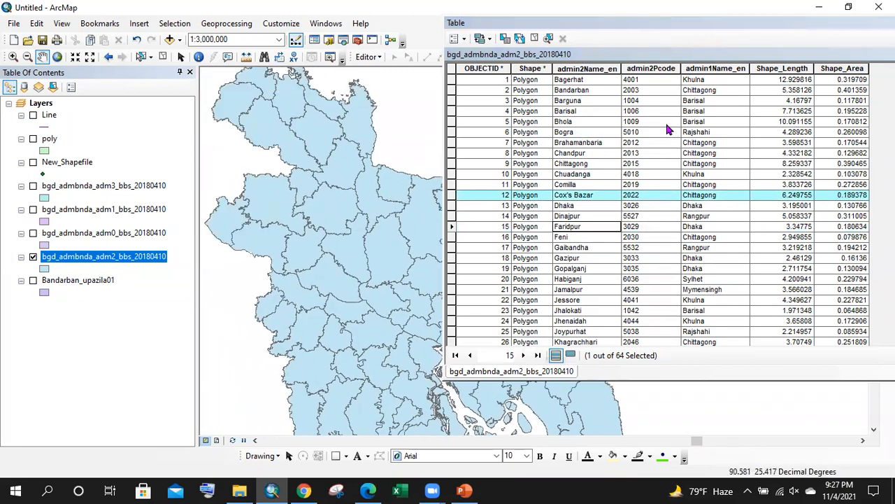
{"action": "left_click_drag", "start_coordinate": [717, 28], "coordinate": [556, 72]}
{"action": "left_click", "coordinate": [798, 70]}
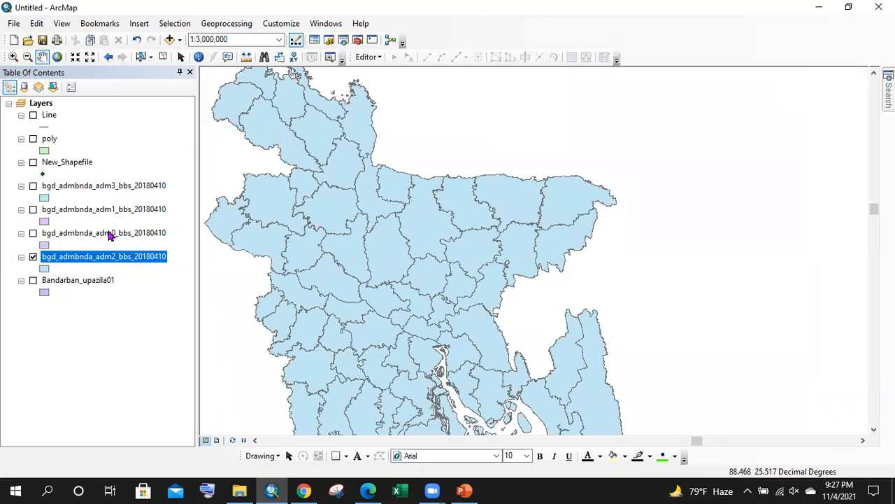
- Open the attribute table of bgd_admbnda_adm3_bbs_20180410 beside the map and show that layer instead of adm2
{"action": "right_click", "coordinate": [96, 189]}
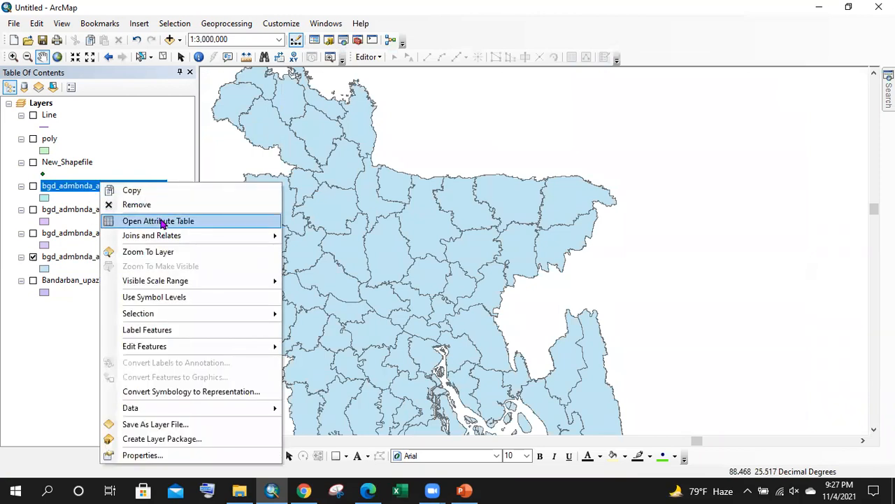
{"action": "left_click", "coordinate": [183, 220]}
{"action": "left_click", "coordinate": [33, 186]}
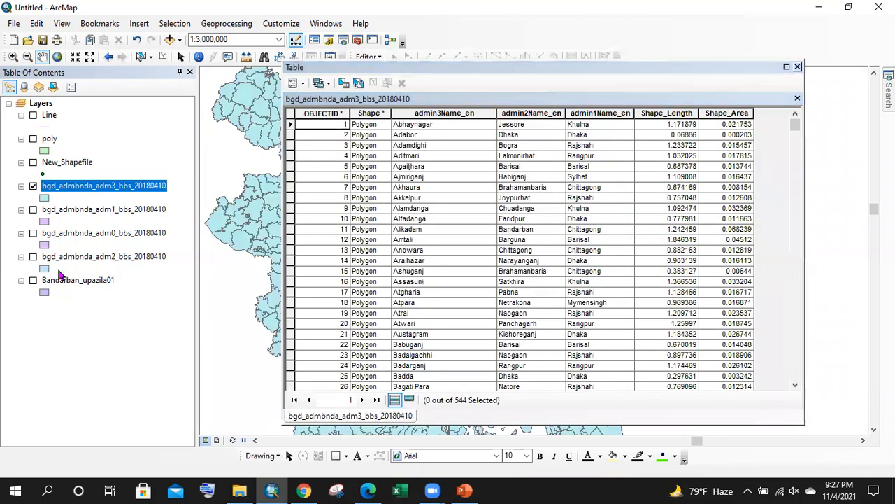
{"action": "left_click_drag", "start_coordinate": [462, 64], "coordinate": [583, 26]}
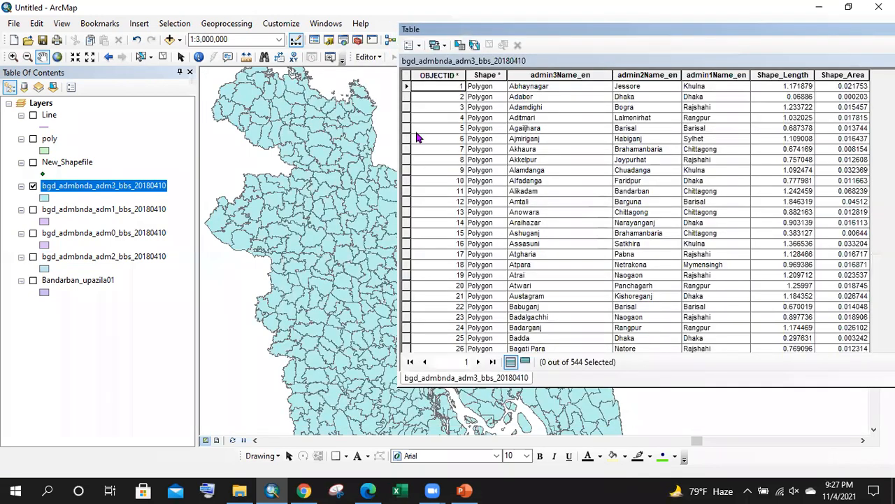
- Select and zoom to Agailjhara from the adm3 table, then select Akhaura and finally zoom to Amtali
{"action": "left_click", "coordinate": [406, 129]}
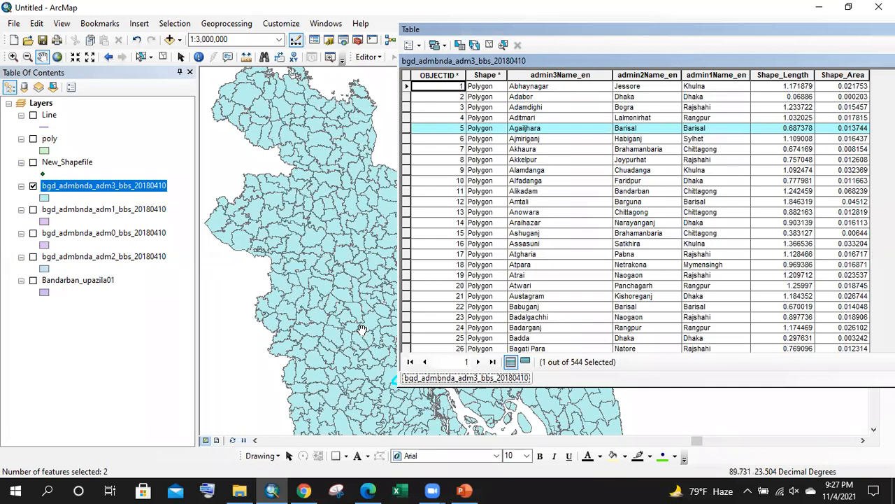
{"action": "double_click", "coordinate": [407, 129]}
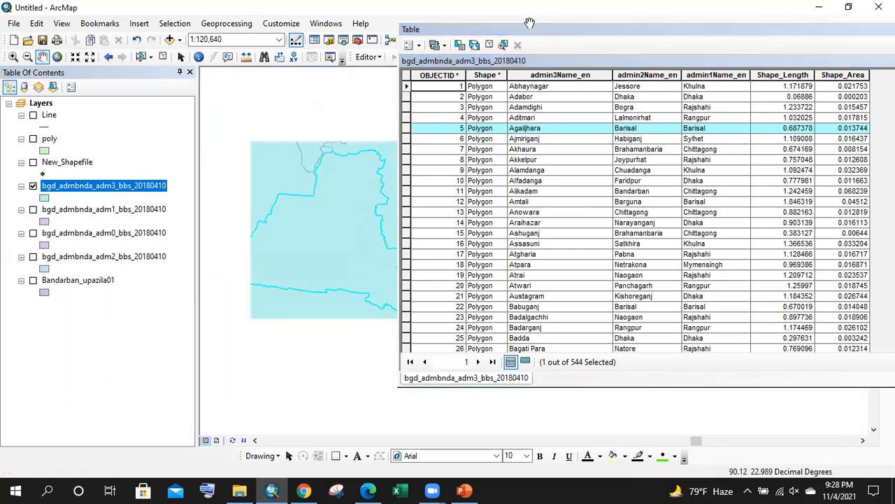
{"action": "left_click_drag", "start_coordinate": [532, 27], "coordinate": [680, 29]}
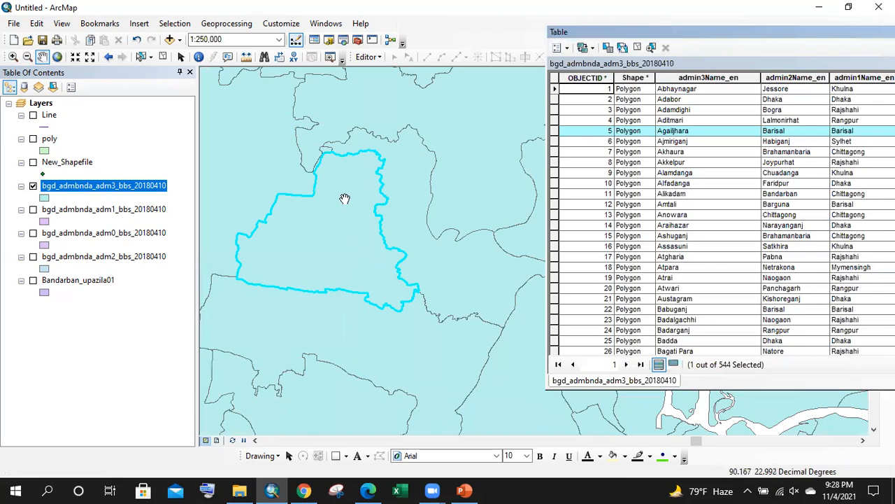
{"action": "left_click", "coordinate": [554, 151]}
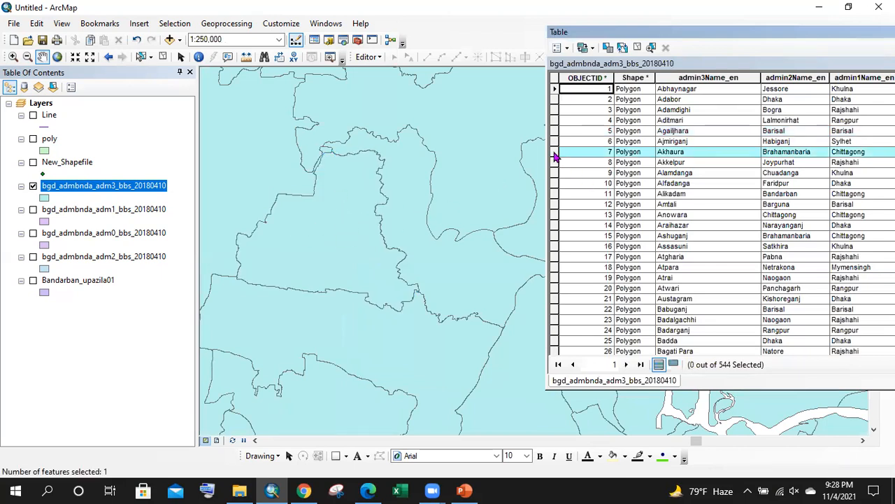
{"action": "double_click", "coordinate": [556, 207]}
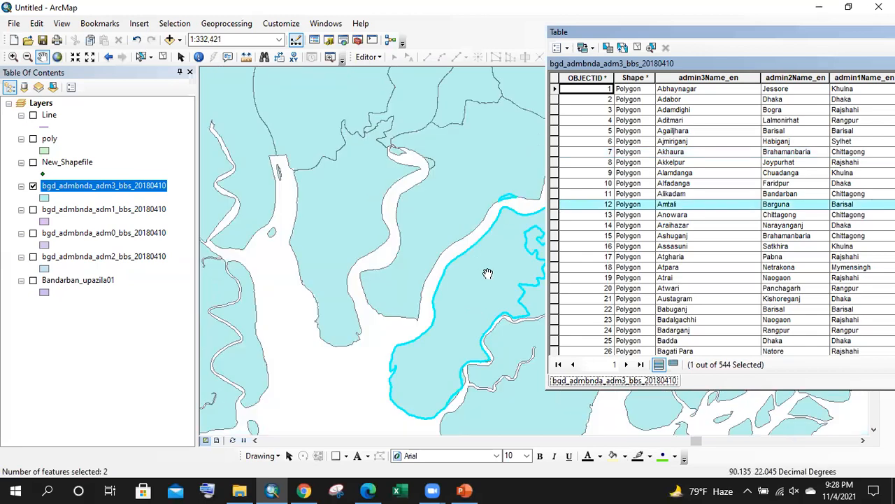
- Look over the selected Amtali upazila and its surroundings on the map, and close the adm3 attribute table
{"action": "left_click_drag", "start_coordinate": [485, 273], "coordinate": [369, 194]}
{"action": "scroll", "coordinate": [430, 202], "scroll_direction": "down", "scroll_amount": 2}
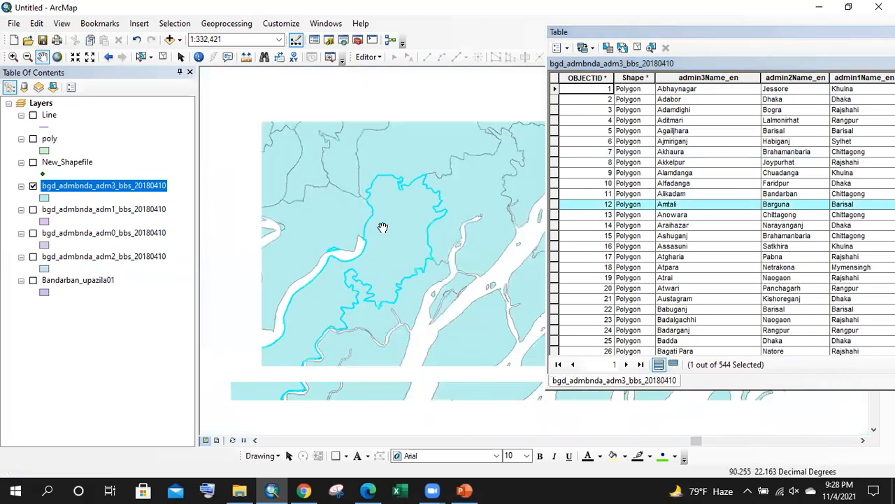
{"action": "scroll", "coordinate": [440, 216], "scroll_direction": "down", "scroll_amount": 1}
{"action": "left_click_drag", "start_coordinate": [712, 35], "coordinate": [482, 49]}
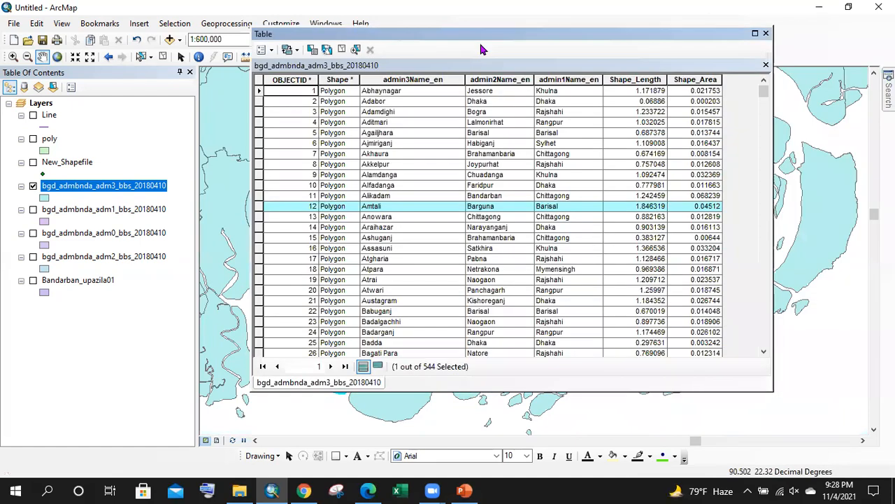
{"action": "left_click", "coordinate": [766, 34]}
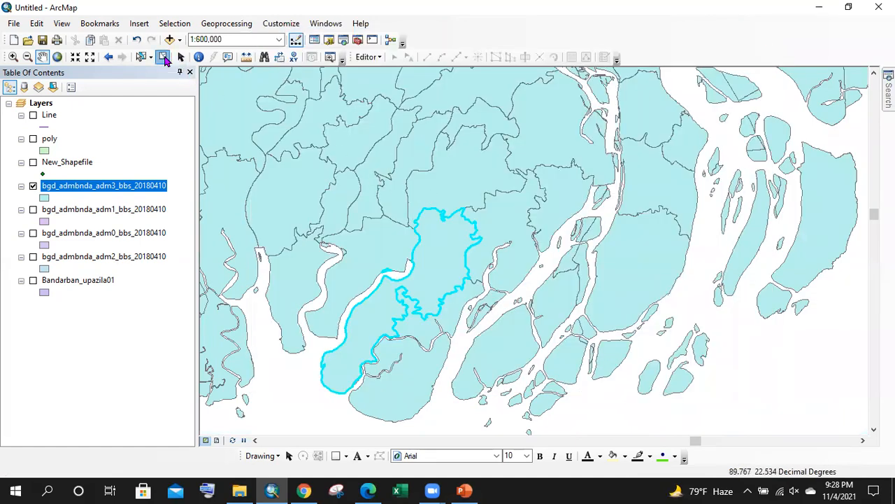
- Clear the feature selection and bring the whole upazila map of Bangladesh into view
{"action": "scroll", "coordinate": [490, 228], "scroll_direction": "down", "scroll_amount": 9}
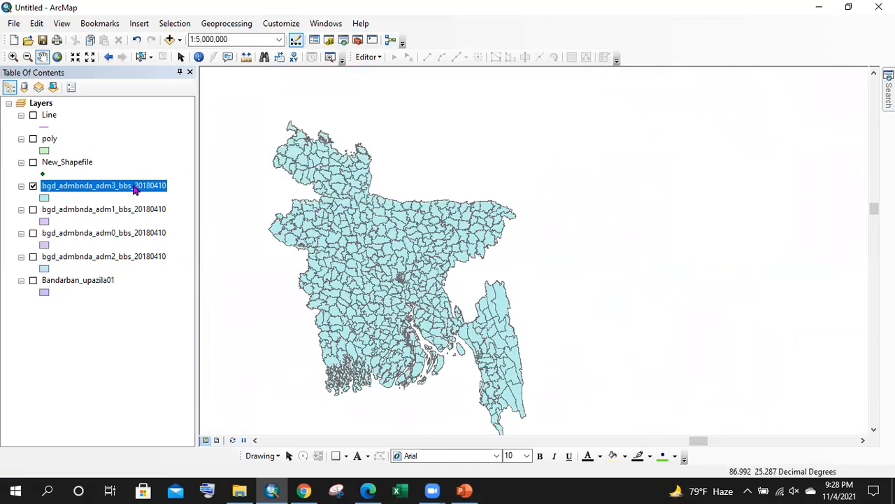
{"action": "scroll", "coordinate": [364, 260], "scroll_direction": "up", "scroll_amount": 1}
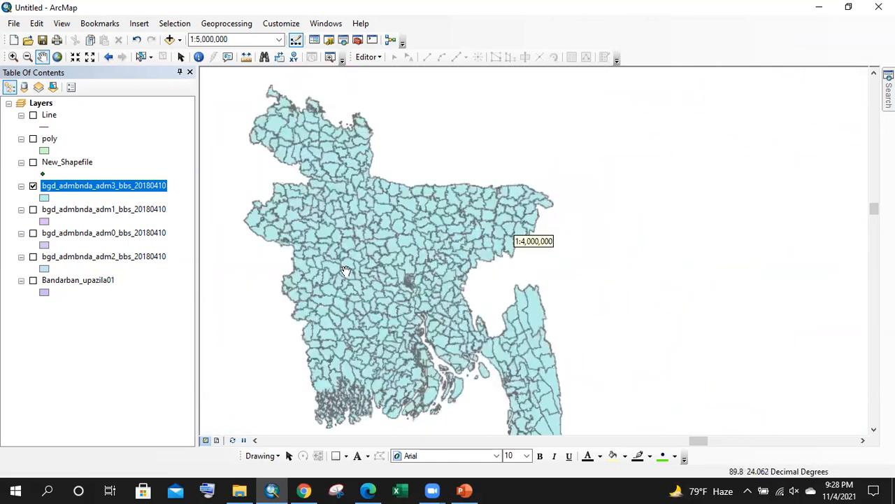
{"action": "left_click_drag", "start_coordinate": [388, 205], "coordinate": [430, 137]}
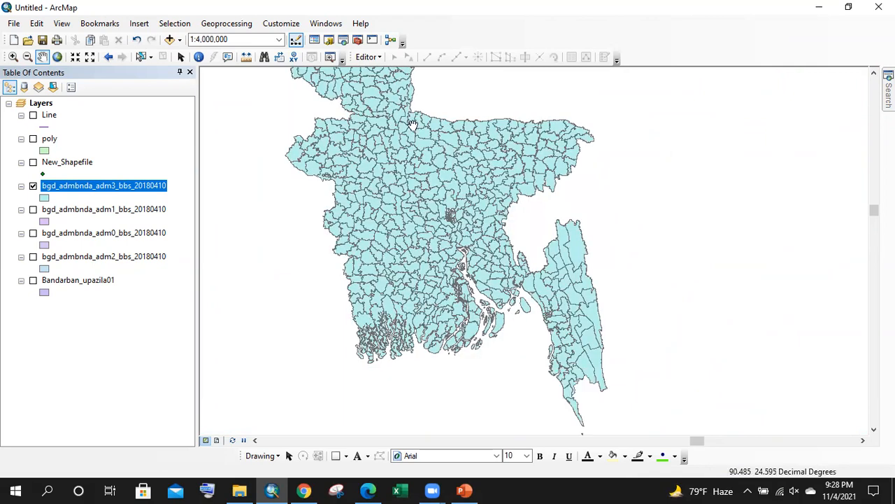
- Reopen the bgd_admbnda_adm3_bbs_20180410 attribute table and examine the Abhaynagar record's admin name, Shape_Length and Shape_Area fields
{"action": "right_click", "coordinate": [135, 191]}
{"action": "left_click", "coordinate": [187, 226]}
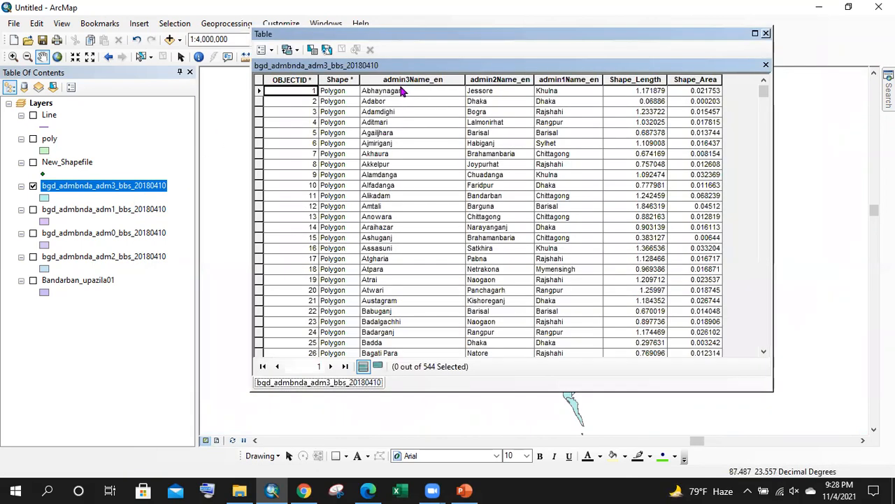
{"action": "left_click", "coordinate": [415, 93]}
{"action": "left_click", "coordinate": [504, 95]}
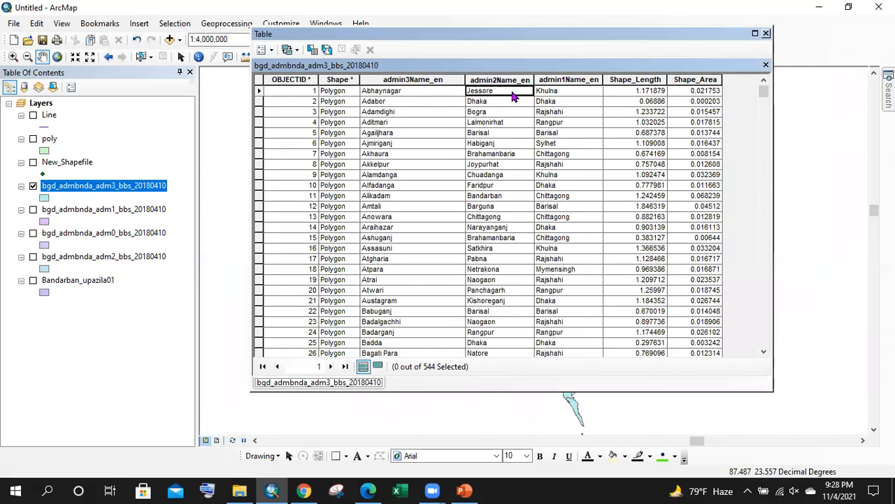
{"action": "left_click", "coordinate": [589, 92]}
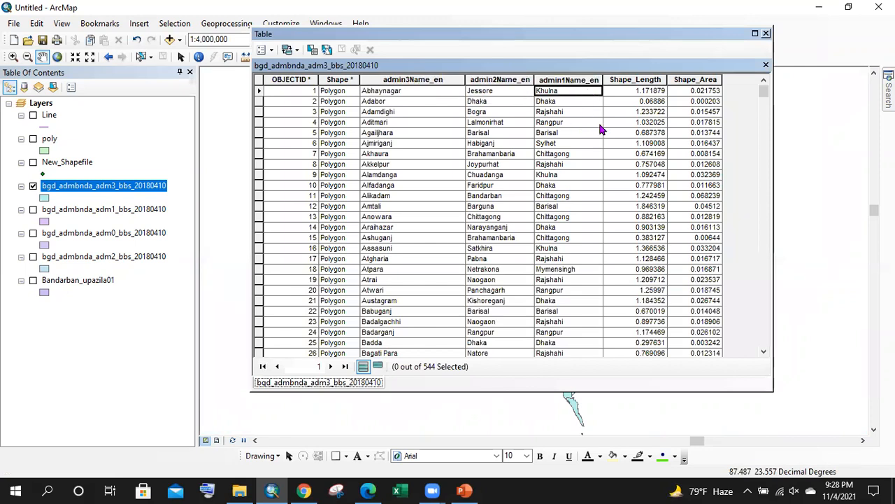
{"action": "left_click", "coordinate": [658, 95]}
{"action": "left_click", "coordinate": [710, 94]}
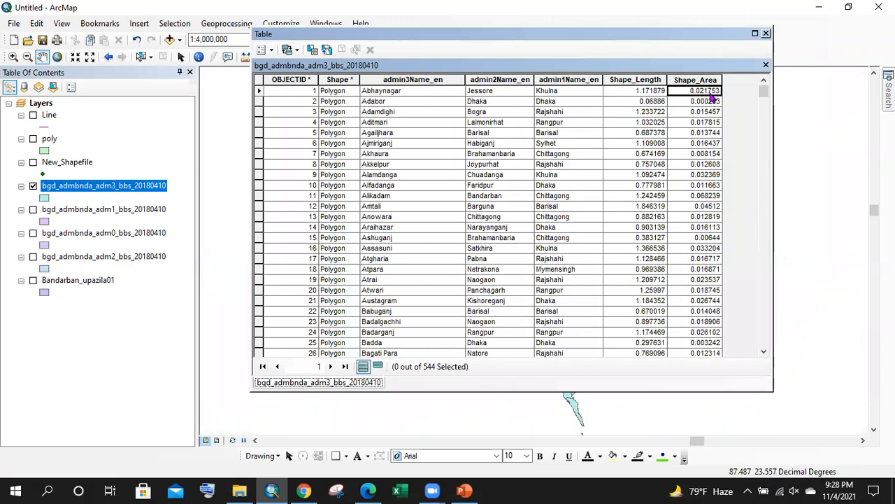
- Review the Shape_Length and Shape_Area columns, browse the adm3 records, and close the table
{"action": "left_click", "coordinate": [656, 80]}
{"action": "scroll", "coordinate": [636, 103], "scroll_direction": "down", "scroll_amount": 8}
{"action": "scroll", "coordinate": [642, 105], "scroll_direction": "up", "scroll_amount": 8}
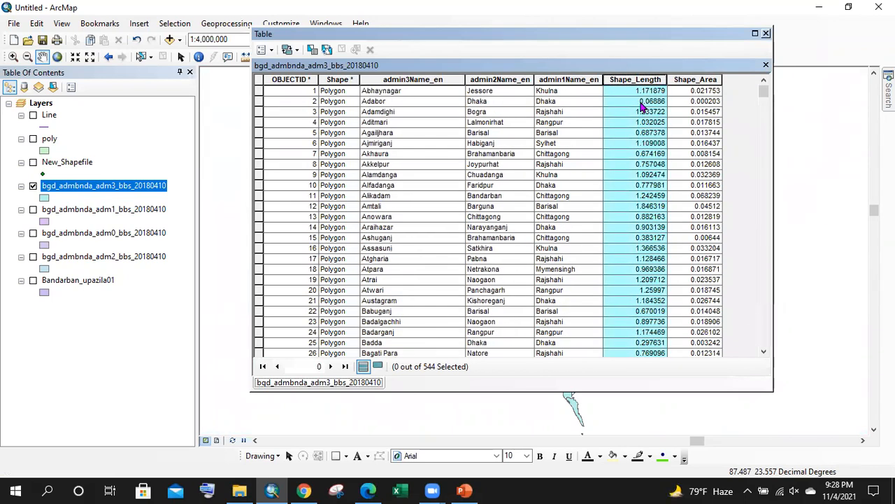
{"action": "left_click", "coordinate": [642, 91]}
{"action": "left_click", "coordinate": [693, 92]}
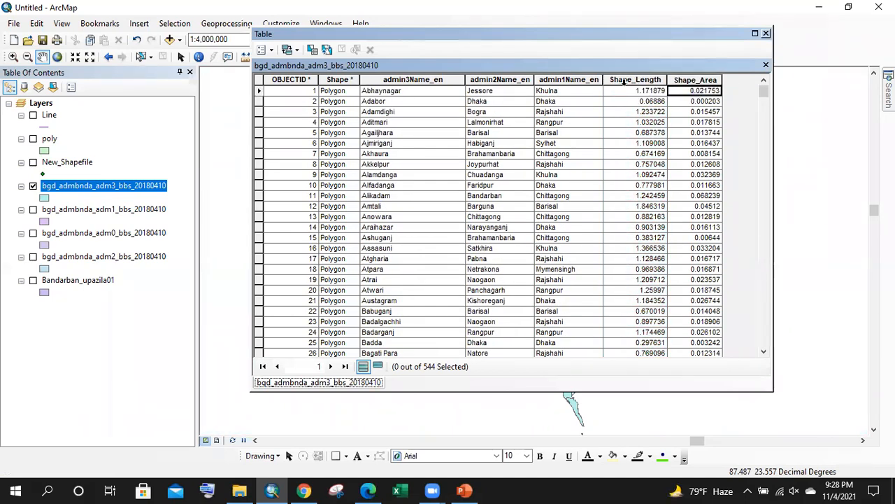
{"action": "left_click", "coordinate": [632, 92]}
{"action": "scroll", "coordinate": [673, 105], "scroll_direction": "down", "scroll_amount": 8}
{"action": "scroll", "coordinate": [669, 103], "scroll_direction": "up", "scroll_amount": 8}
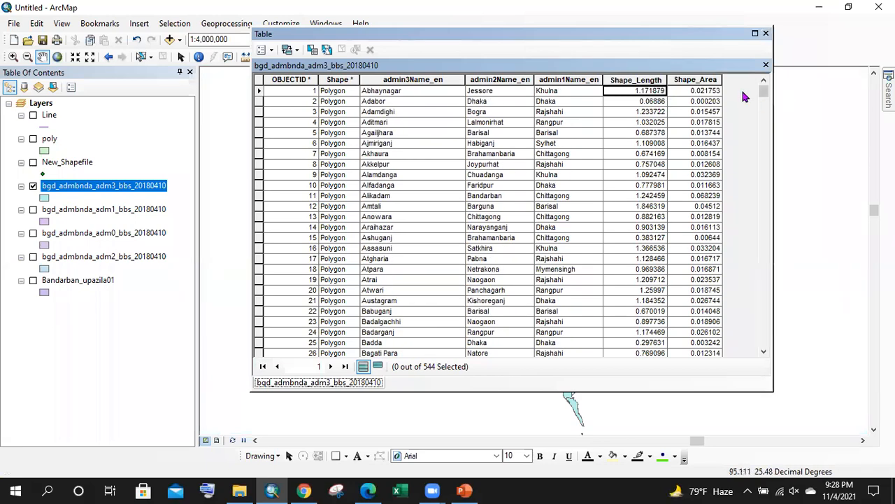
{"action": "scroll", "coordinate": [523, 168], "scroll_direction": "down", "scroll_amount": 20}
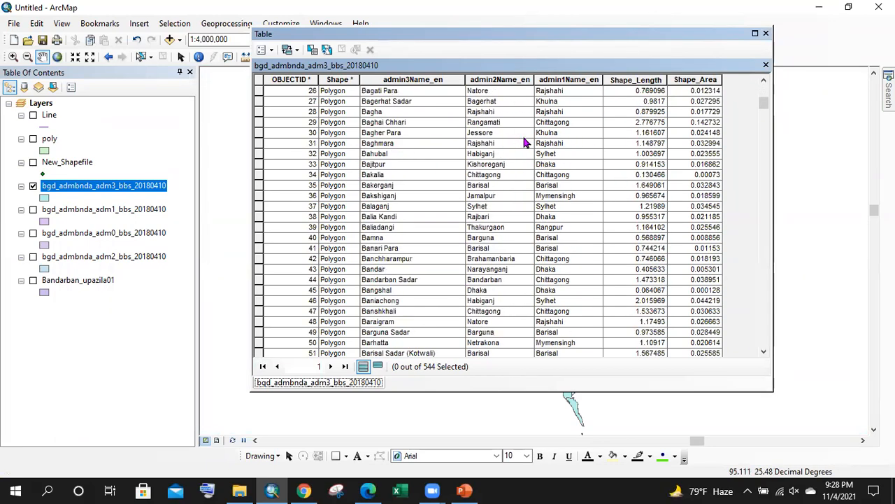
{"action": "scroll", "coordinate": [417, 142], "scroll_direction": "down", "scroll_amount": 2}
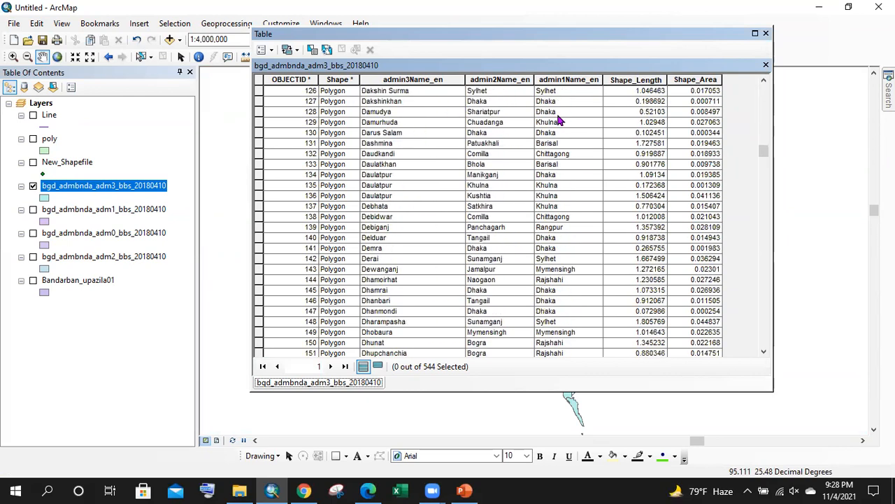
{"action": "left_click", "coordinate": [766, 34]}
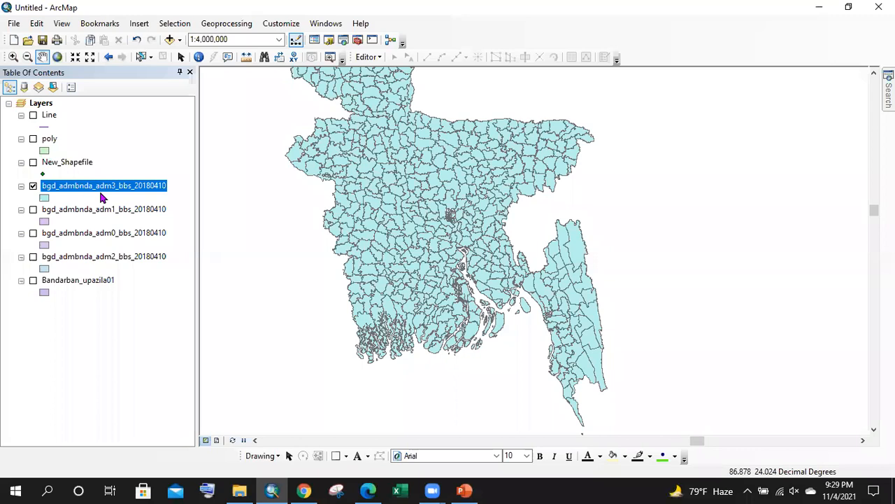
- Show the poly layer instead of bgd_admbnda_adm3_bbs_20180410 and open its attribute table beside the polygons
{"action": "left_click", "coordinate": [33, 186]}
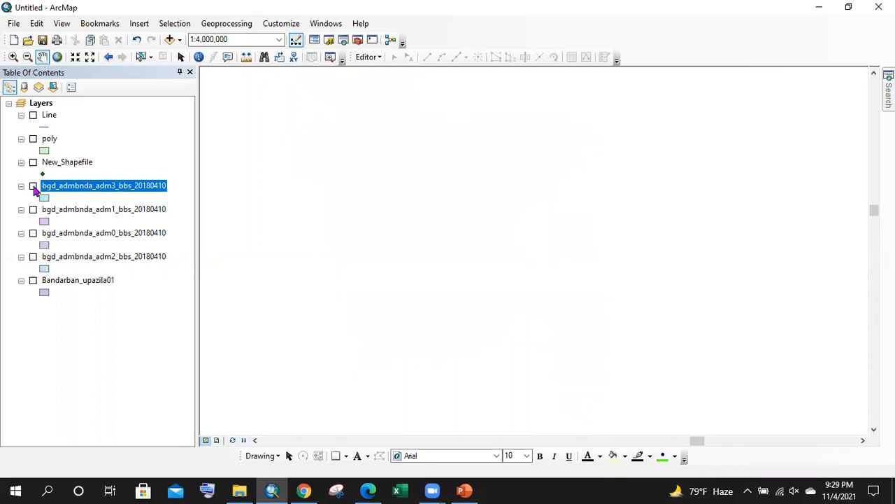
{"action": "left_click", "coordinate": [33, 139]}
{"action": "left_click_drag", "start_coordinate": [636, 278], "coordinate": [628, 137]}
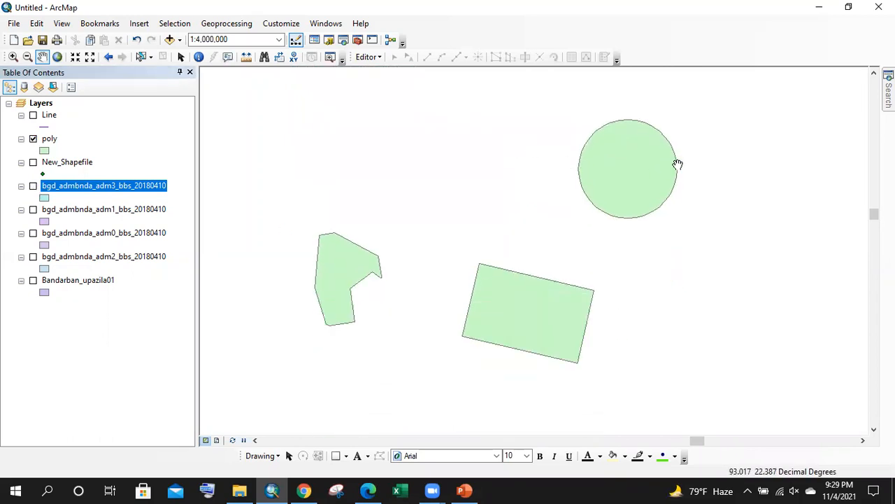
{"action": "left_click", "coordinate": [50, 139]}
{"action": "right_click", "coordinate": [50, 141]}
{"action": "left_click", "coordinate": [114, 174]}
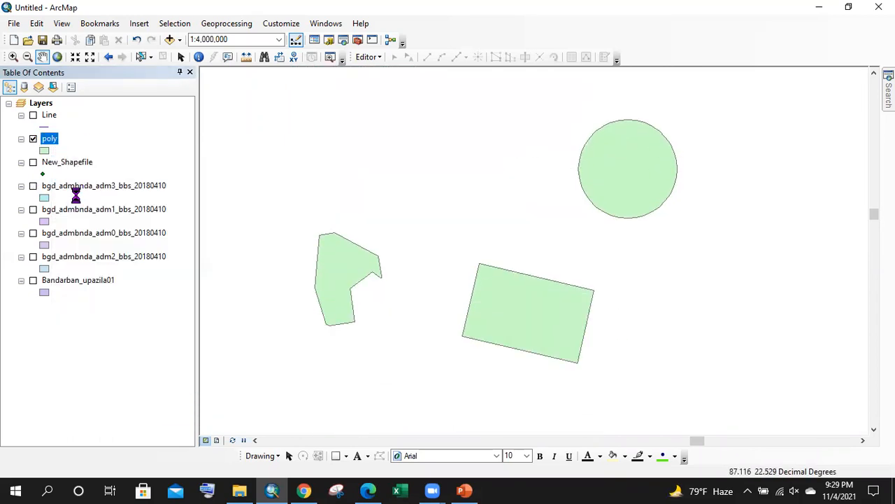
{"action": "left_click_drag", "start_coordinate": [412, 39], "coordinate": [639, 173]}
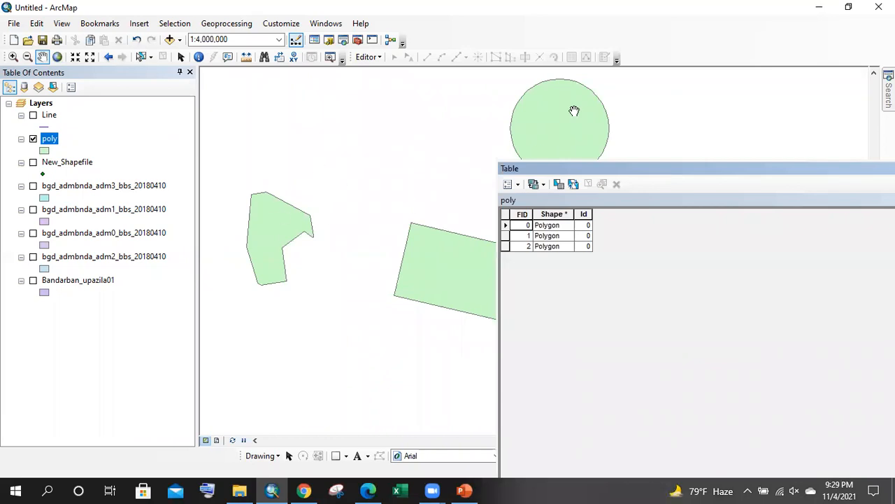
- Examine the FID, Shape and Id values of the records in the poly attribute table
{"action": "left_click", "coordinate": [555, 247]}
{"action": "left_click", "coordinate": [588, 226]}
{"action": "left_click", "coordinate": [588, 247]}
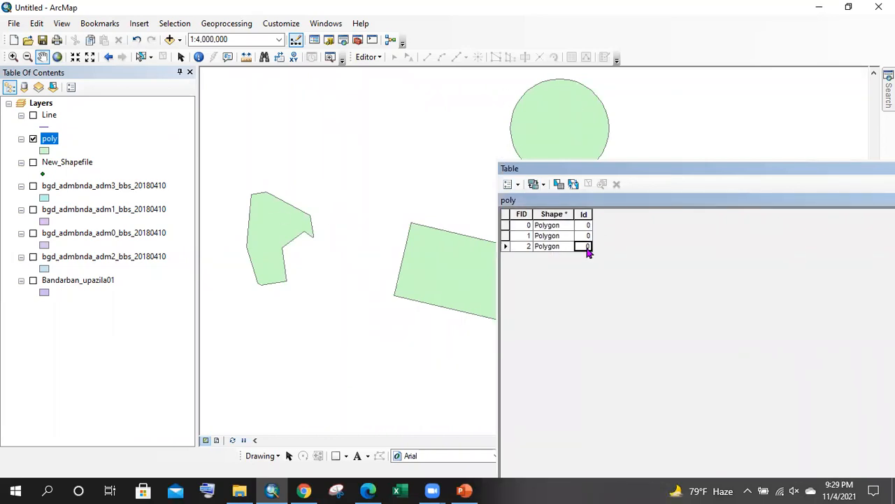
{"action": "left_click", "coordinate": [558, 246]}
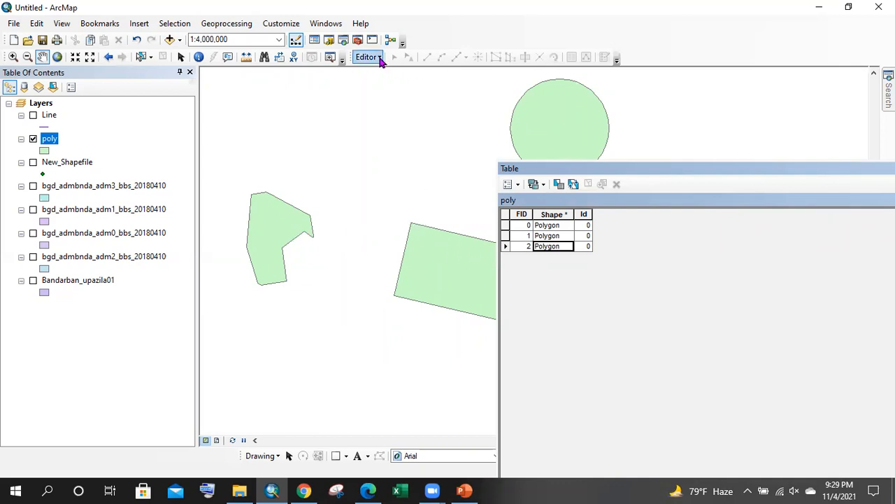
{"action": "left_click", "coordinate": [377, 57]}
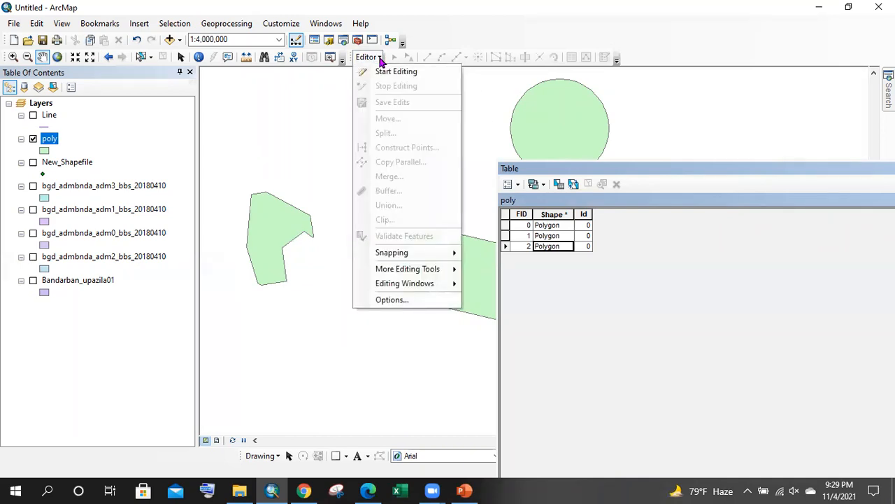
{"action": "left_click_drag", "start_coordinate": [691, 173], "coordinate": [669, 167]}
{"action": "left_click", "coordinate": [566, 220]}
{"action": "left_click", "coordinate": [567, 230]}
{"action": "left_click", "coordinate": [567, 239]}
{"action": "left_click", "coordinate": [500, 240]}
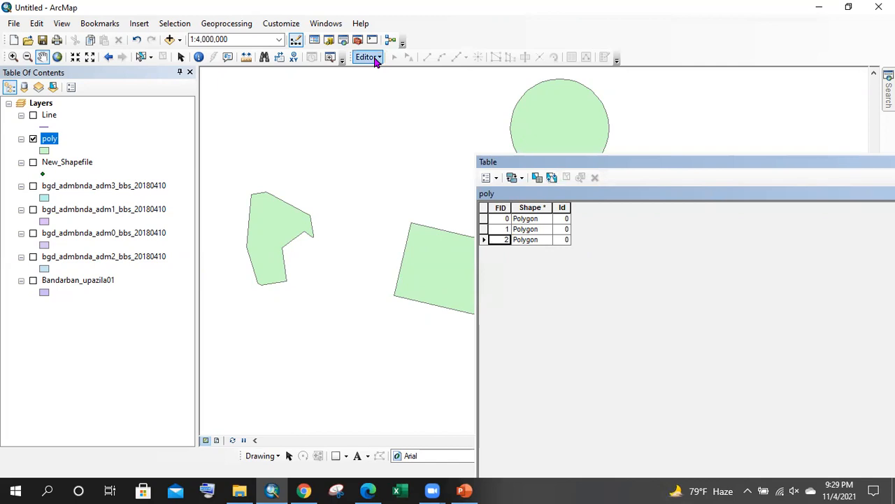
- Without starting an edit session, rearrange the poly table and the map so the polygons show beside the table
{"action": "left_click", "coordinate": [376, 59]}
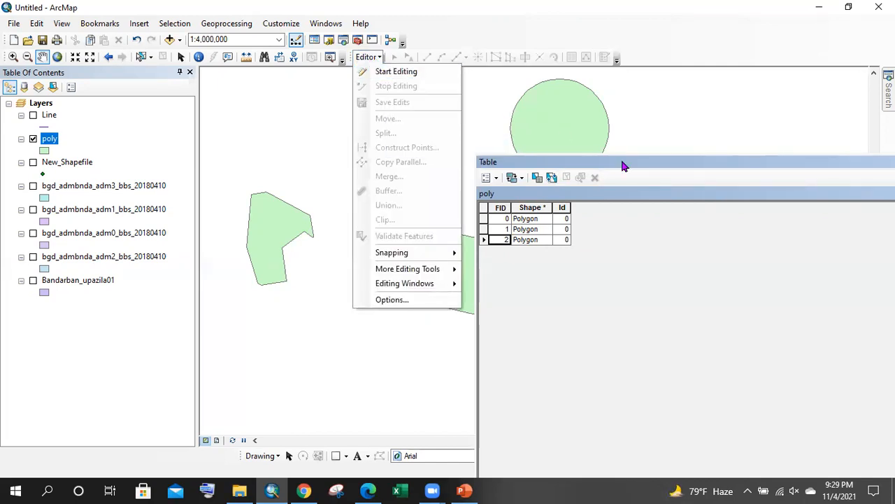
{"action": "left_click", "coordinate": [600, 162]}
{"action": "left_click_drag", "start_coordinate": [600, 161], "coordinate": [676, 141]}
{"action": "left_click_drag", "start_coordinate": [555, 96], "coordinate": [501, 97]}
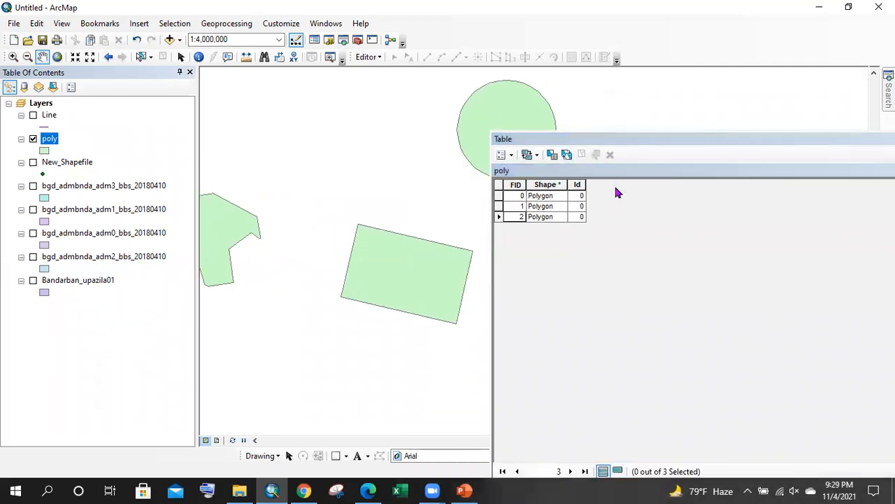
{"action": "left_click_drag", "start_coordinate": [375, 149], "coordinate": [403, 132]}
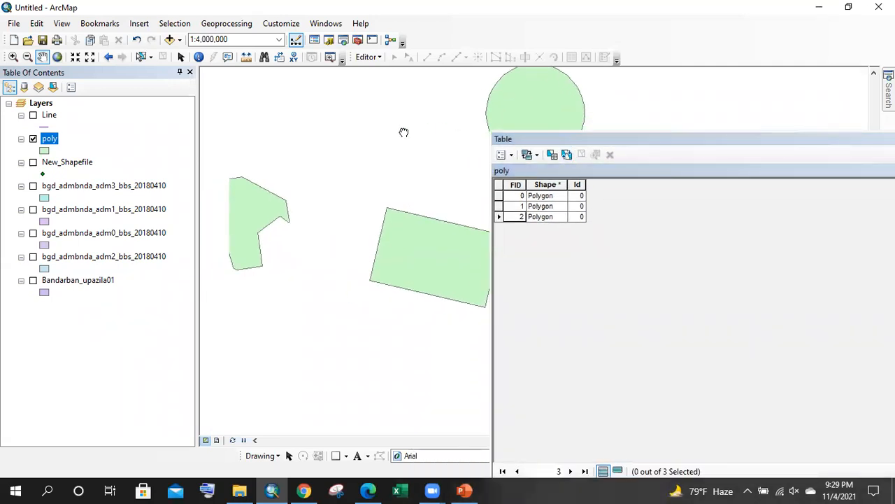
- Begin adding a field to the poly table, naming it Name and choosing the Text type
{"action": "left_click", "coordinate": [512, 156]}
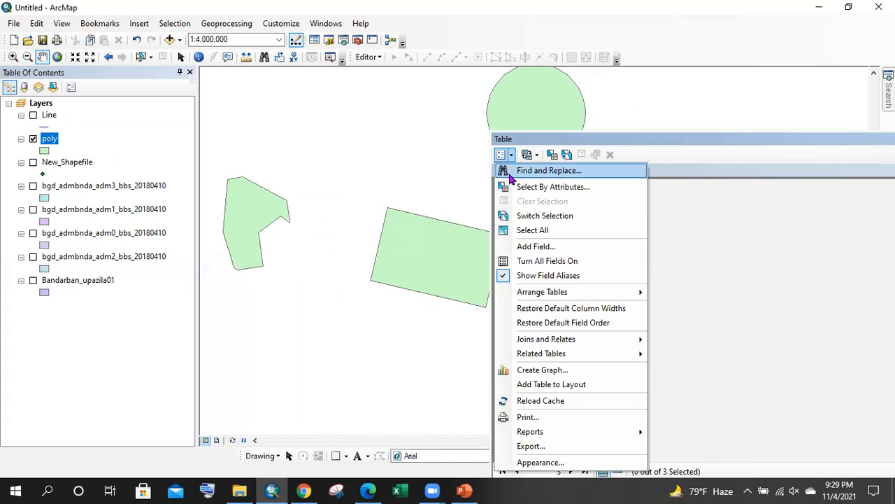
{"action": "left_click", "coordinate": [536, 248]}
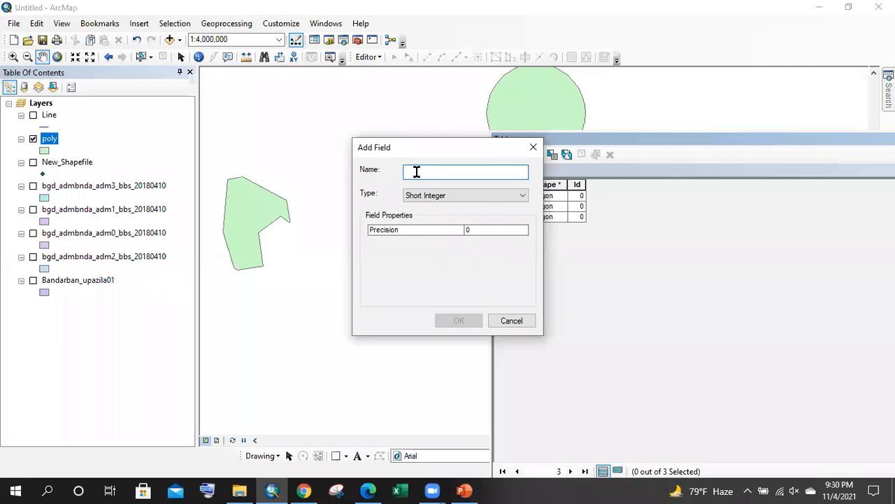
{"action": "type", "text": "Name"}
{"action": "left_click", "coordinate": [480, 195]}
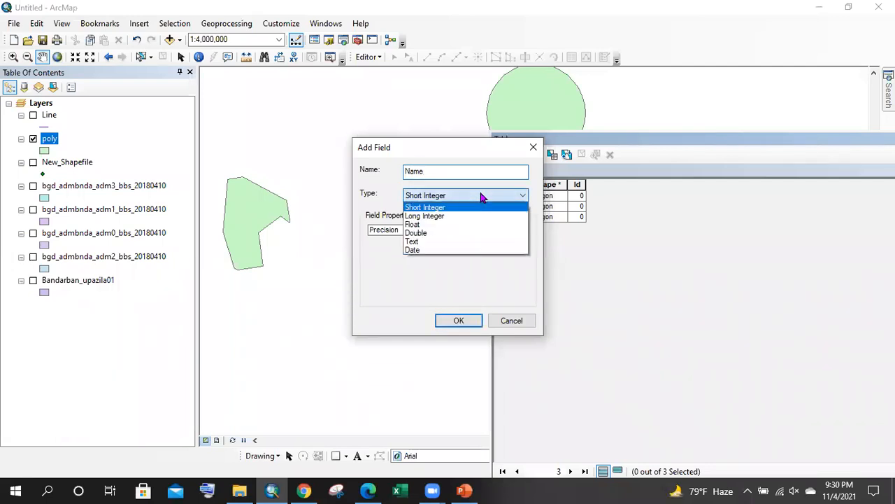
{"action": "left_click", "coordinate": [459, 149]}
{"action": "left_click_drag", "start_coordinate": [446, 142], "coordinate": [363, 134]}
{"action": "left_click", "coordinate": [378, 189]}
{"action": "left_click", "coordinate": [339, 234]}
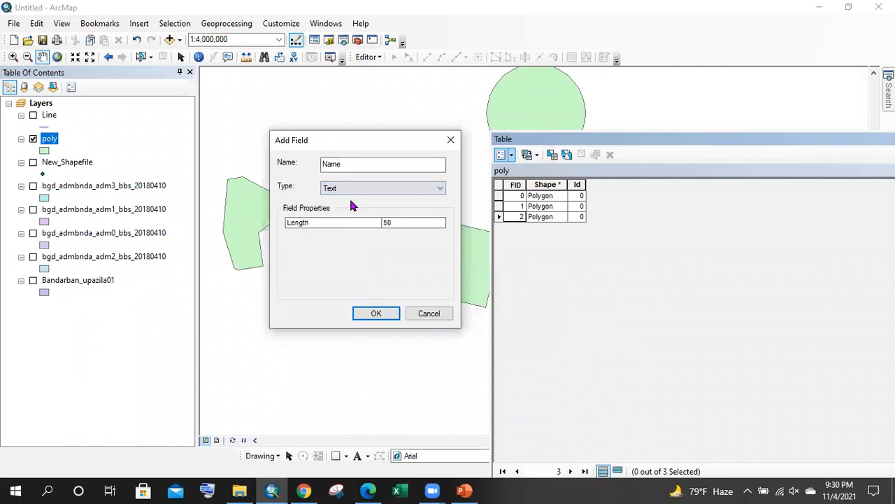
- Try the Date and Short Integer types for the new Name field
{"action": "left_click", "coordinate": [362, 187]}
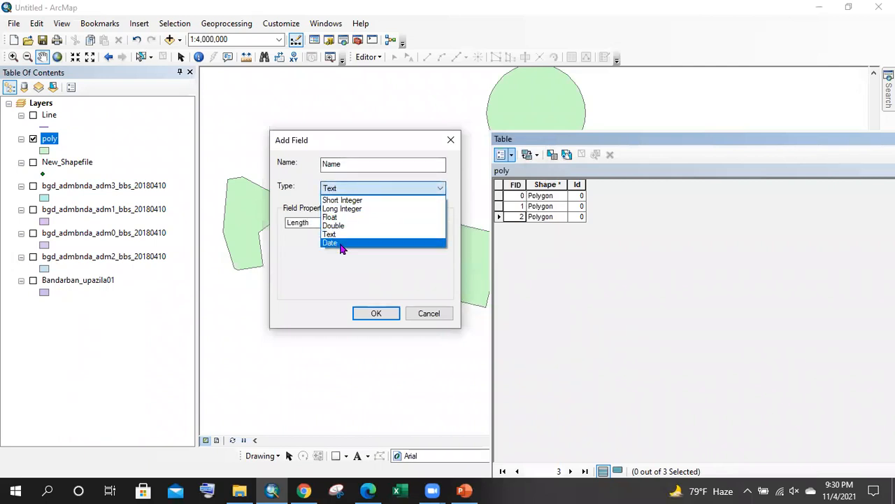
{"action": "left_click", "coordinate": [341, 244]}
{"action": "left_click", "coordinate": [364, 186]}
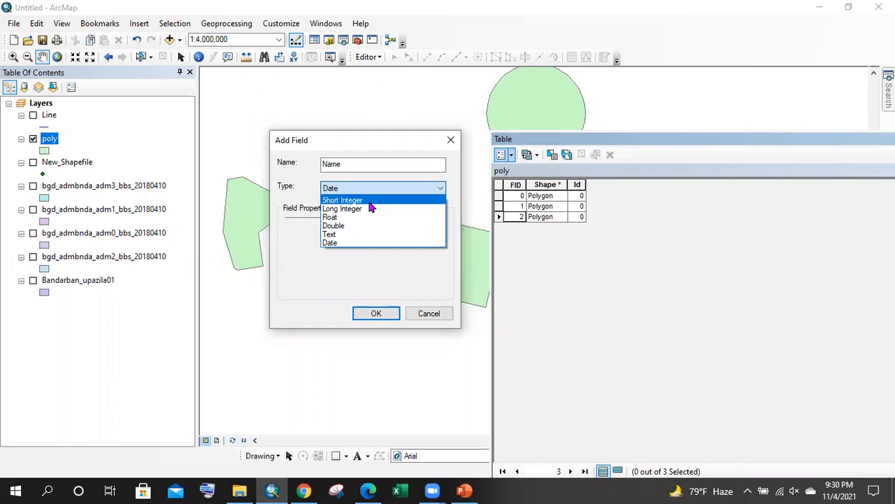
{"action": "left_click", "coordinate": [368, 200]}
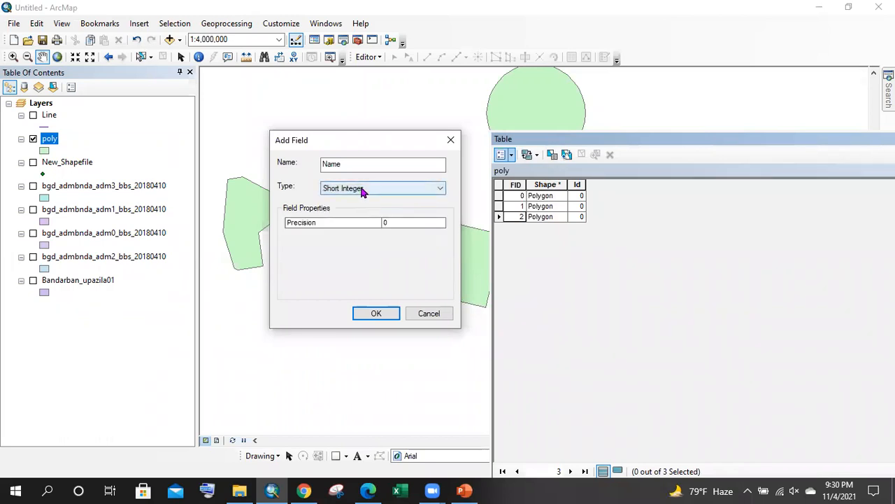
- Set the Name field's type to Text, add it to the poly table and inspect the new column's cells
{"action": "left_click", "coordinate": [363, 189]}
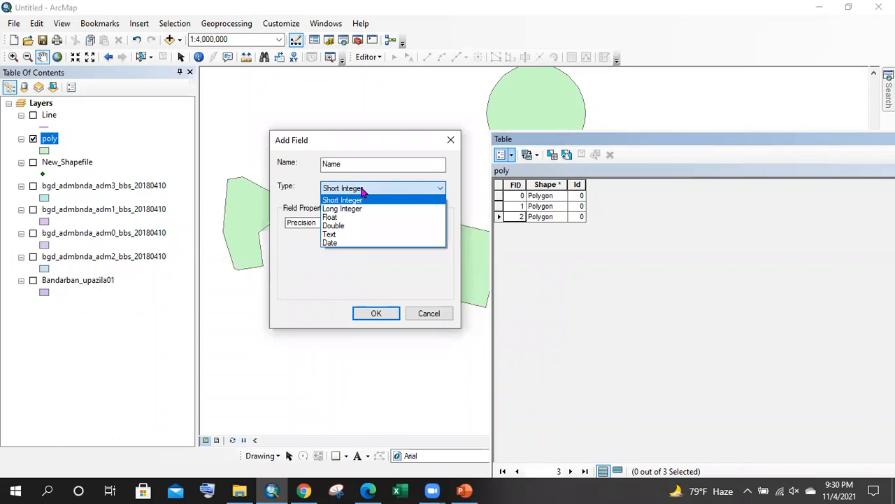
{"action": "left_click", "coordinate": [342, 235]}
{"action": "left_click", "coordinate": [376, 314]}
{"action": "left_click", "coordinate": [716, 183]}
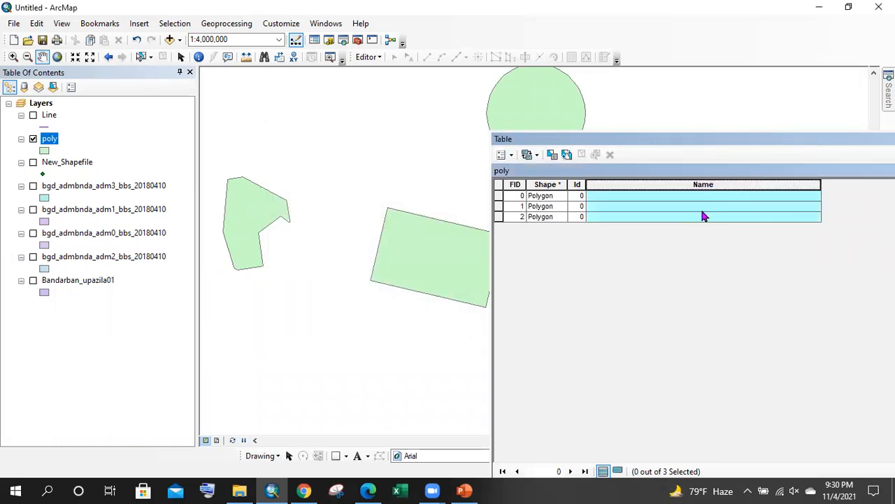
{"action": "left_click_drag", "start_coordinate": [683, 139], "coordinate": [654, 129]}
{"action": "left_click", "coordinate": [599, 195]}
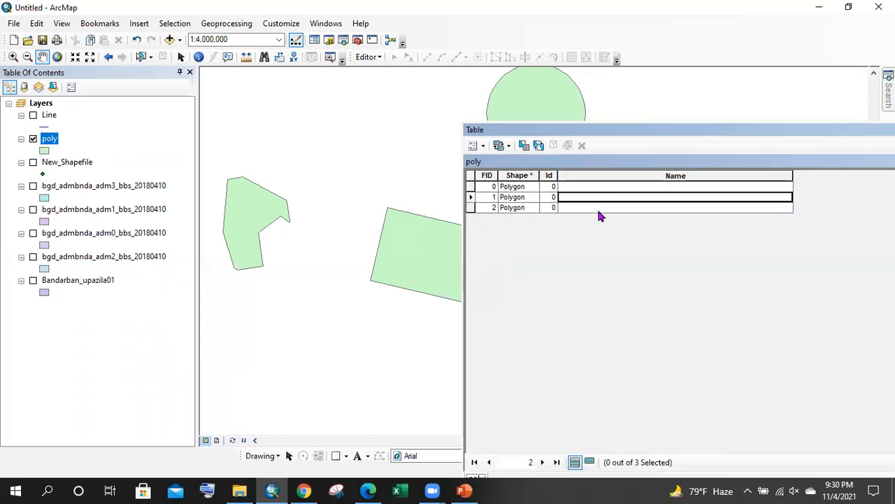
{"action": "left_click", "coordinate": [598, 210]}
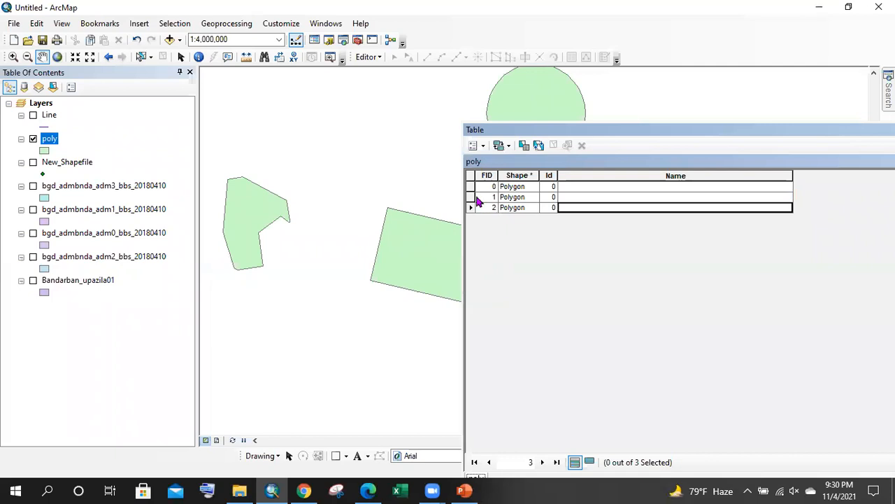
- Start an edit session on the poly layer and check whether the table's Add Field command is available during editing
{"action": "left_click", "coordinate": [475, 146]}
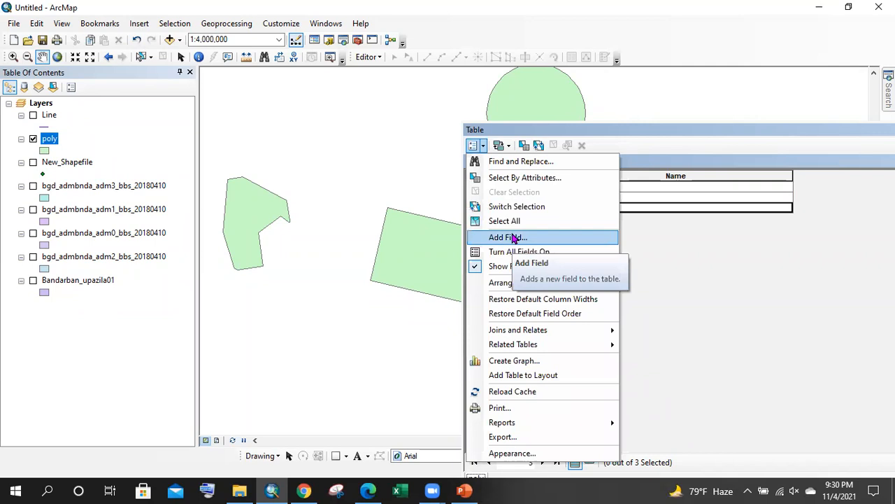
{"action": "left_click", "coordinate": [378, 56]}
{"action": "left_click", "coordinate": [346, 70]}
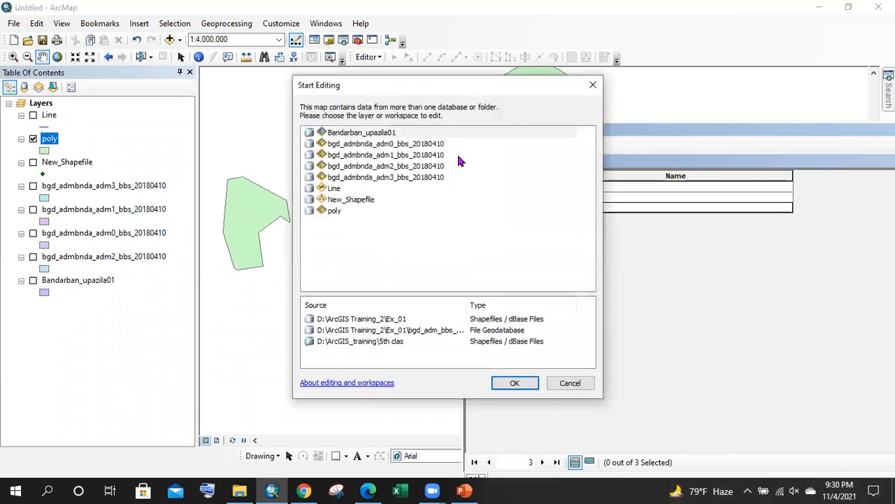
{"action": "left_click", "coordinate": [326, 211]}
{"action": "left_click", "coordinate": [514, 386]}
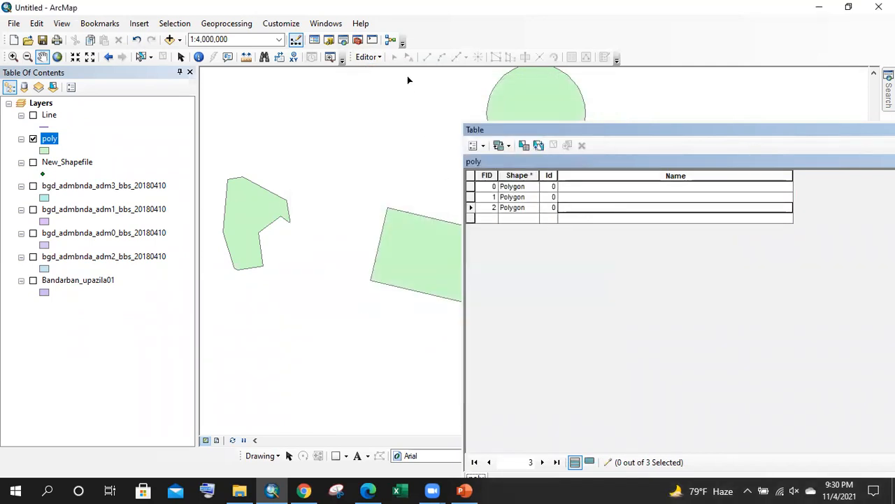
{"action": "left_click", "coordinate": [484, 145]}
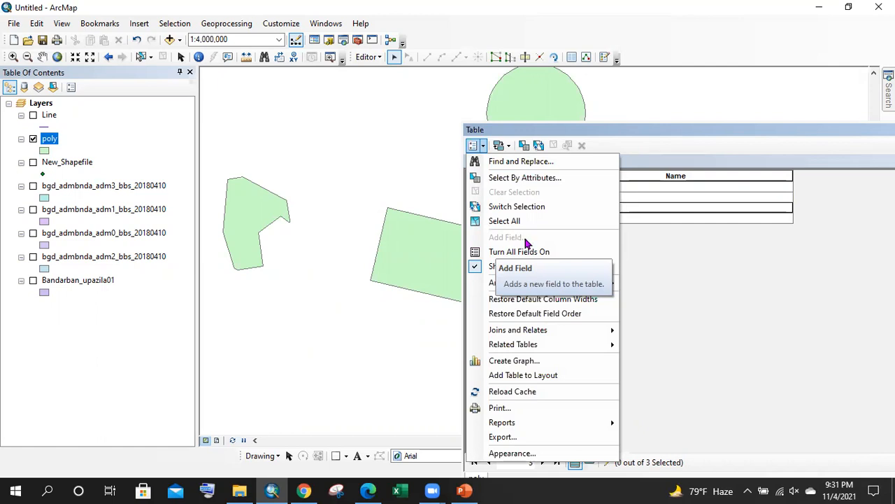
- Stop the edit session and check whether the poly table's Add Field command is available outside editing
{"action": "left_click", "coordinate": [369, 56]}
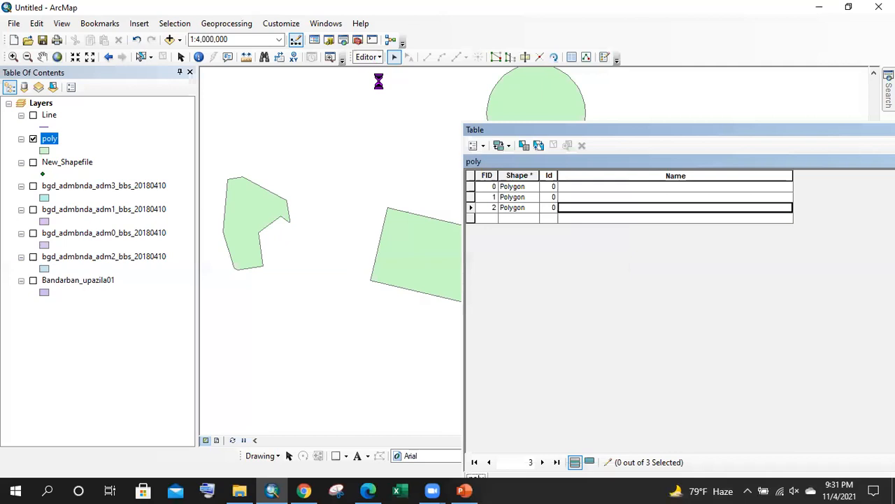
{"action": "left_click", "coordinate": [367, 58]}
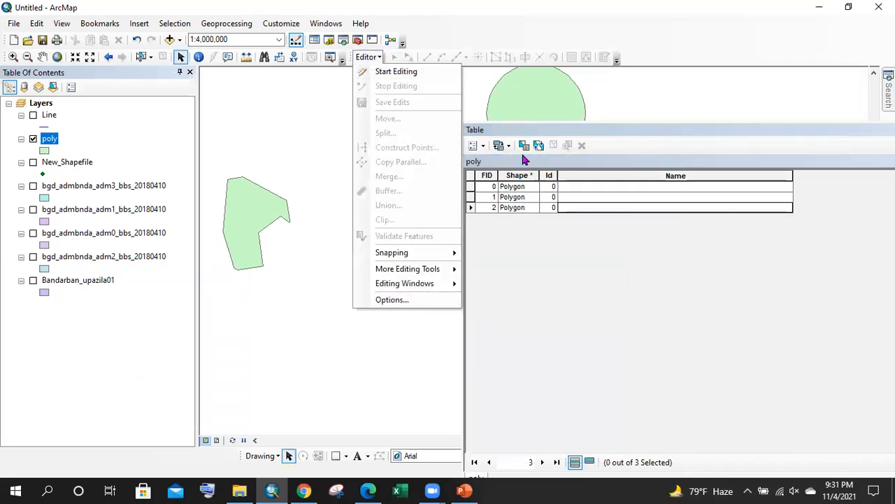
{"action": "left_click", "coordinate": [489, 165]}
{"action": "left_click", "coordinate": [478, 146]}
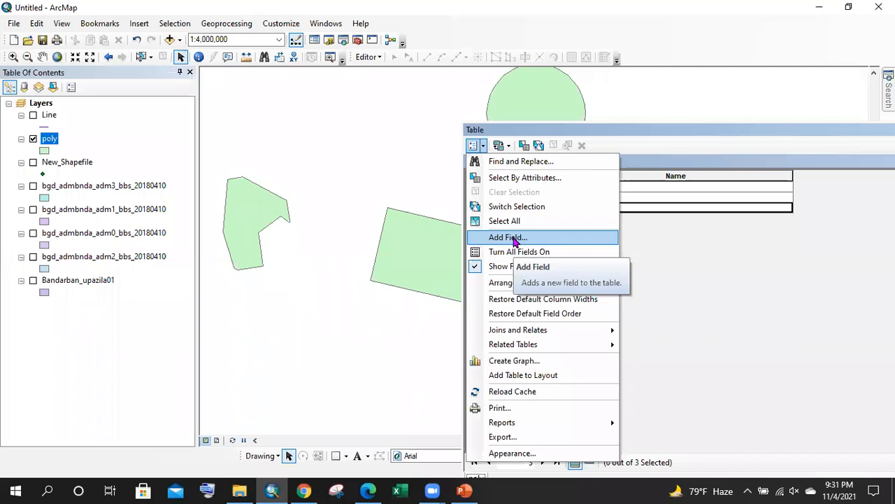
{"action": "left_click", "coordinate": [646, 237]}
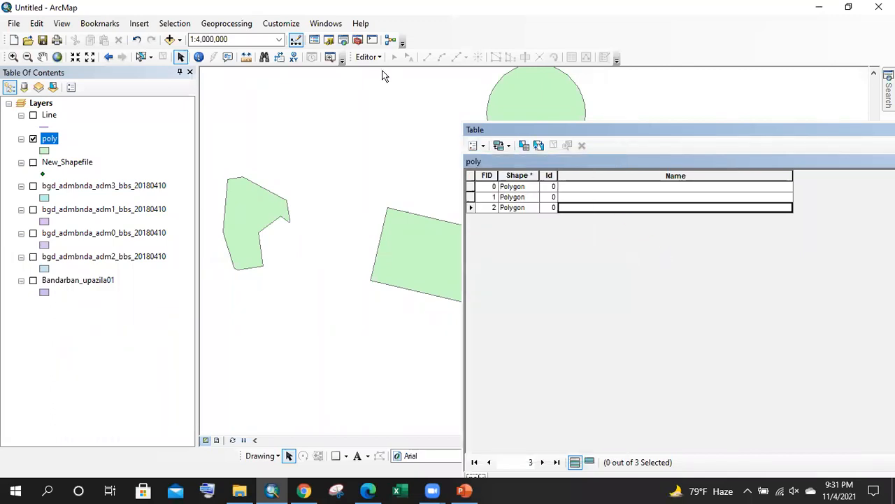
- Reposition the poly table and check whether its Name cells accept entries outside an edit session
{"action": "left_click", "coordinate": [581, 168]}
{"action": "left_click_drag", "start_coordinate": [618, 134], "coordinate": [578, 129]}
{"action": "left_click", "coordinate": [543, 179]}
{"action": "left_click", "coordinate": [551, 190]}
{"action": "left_click", "coordinate": [550, 170]}
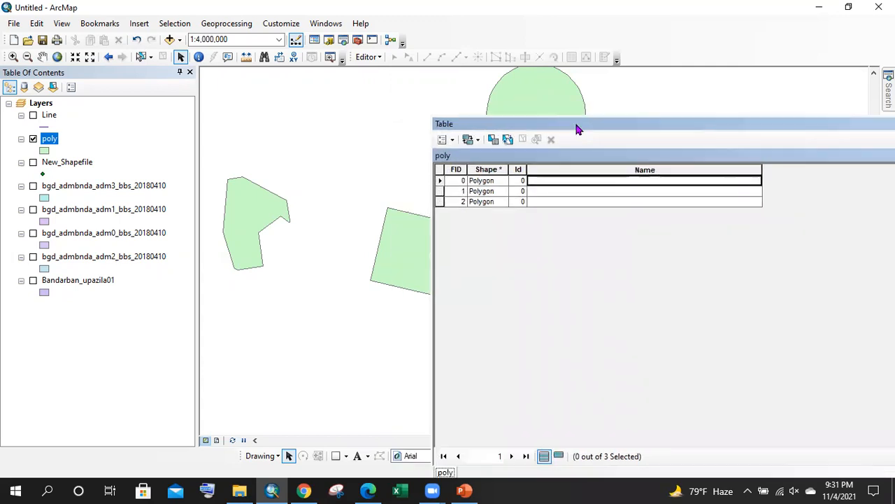
- Start an edit session on the poly layer and check the Name cells of its three records
{"action": "left_click", "coordinate": [376, 59]}
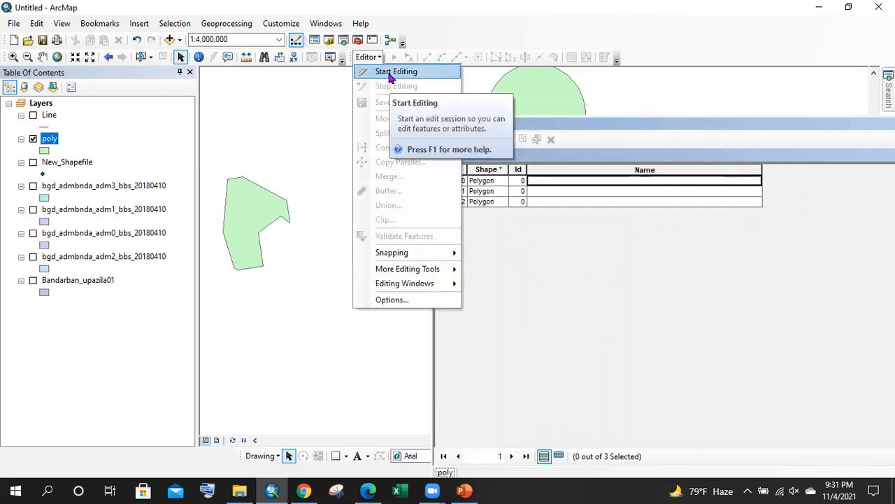
{"action": "left_click", "coordinate": [390, 76]}
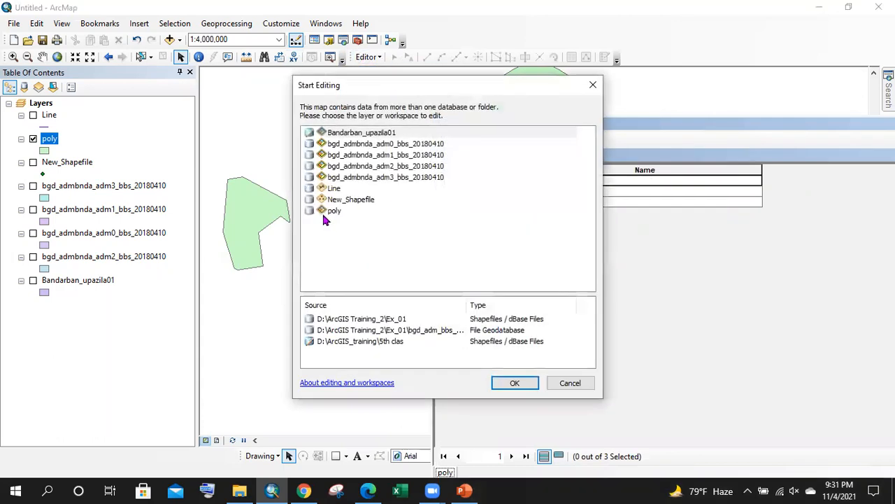
{"action": "left_click", "coordinate": [326, 214]}
{"action": "left_click", "coordinate": [515, 382]}
{"action": "left_click_drag", "start_coordinate": [492, 124], "coordinate": [514, 143]}
{"action": "left_click", "coordinate": [572, 199]}
{"action": "left_click", "coordinate": [566, 212]}
{"action": "left_click", "coordinate": [566, 221]}
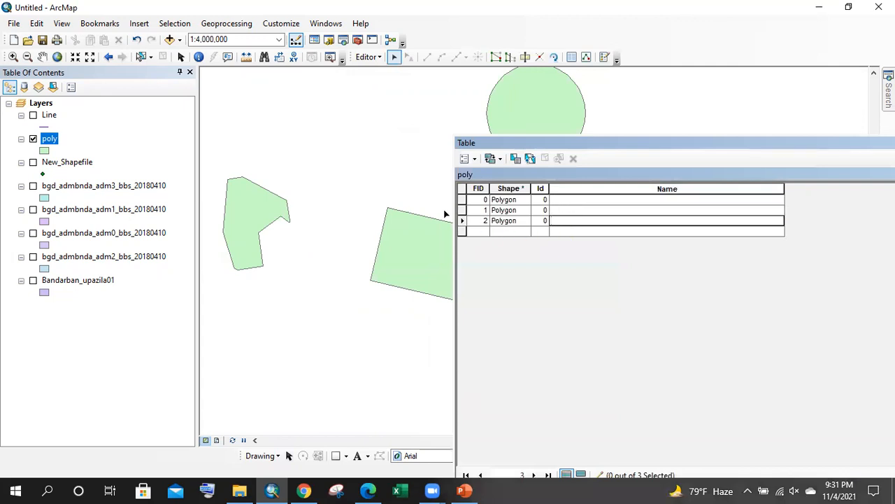
- Match the polygons to their records by selecting each shape on the map, then the FID 0 and FID 1 records
{"action": "left_click", "coordinate": [259, 206]}
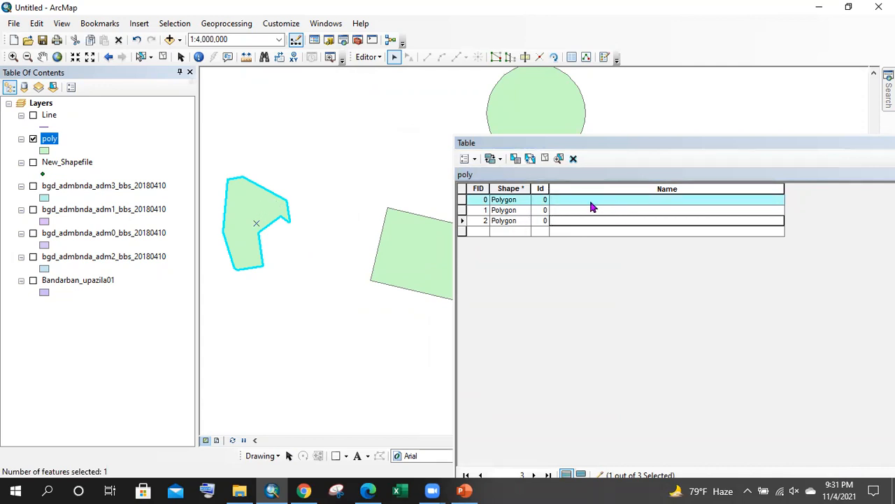
{"action": "left_click", "coordinate": [400, 232]}
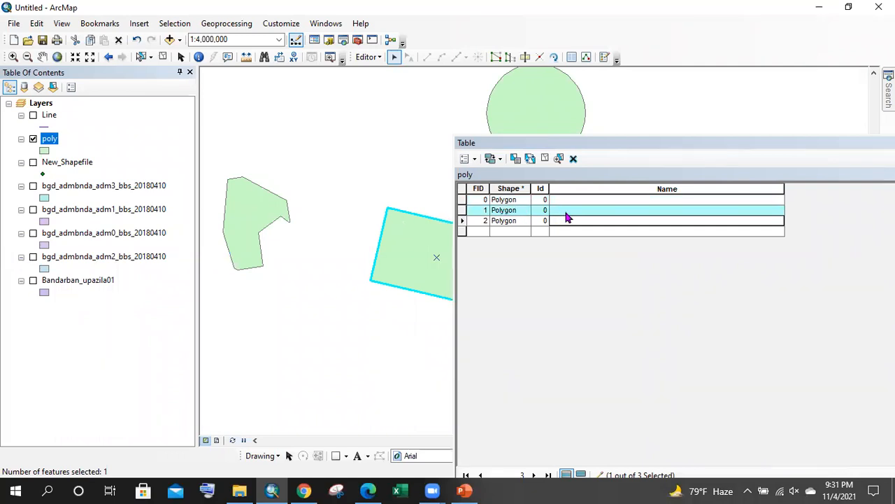
{"action": "left_click", "coordinate": [541, 103]}
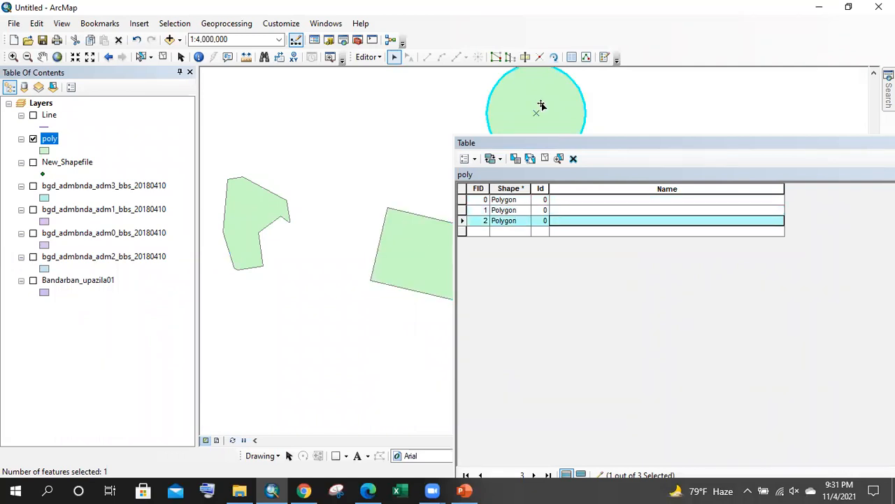
{"action": "left_click", "coordinate": [527, 252]}
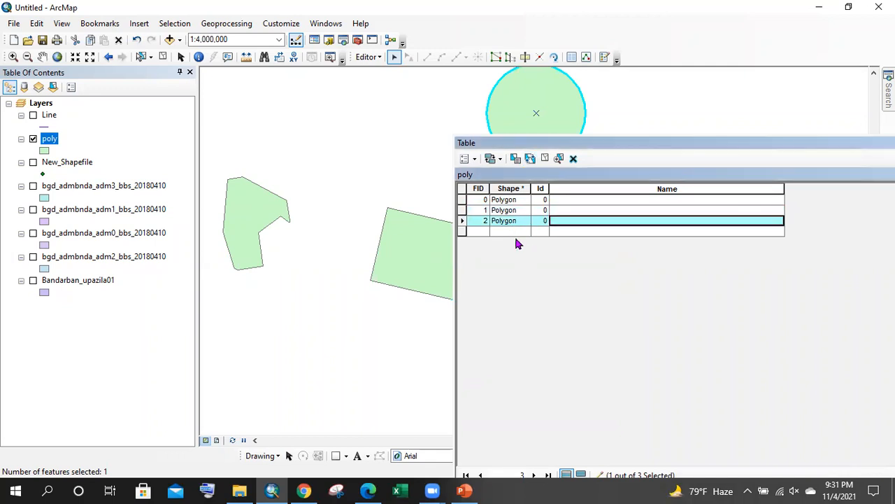
{"action": "left_click", "coordinate": [462, 200]}
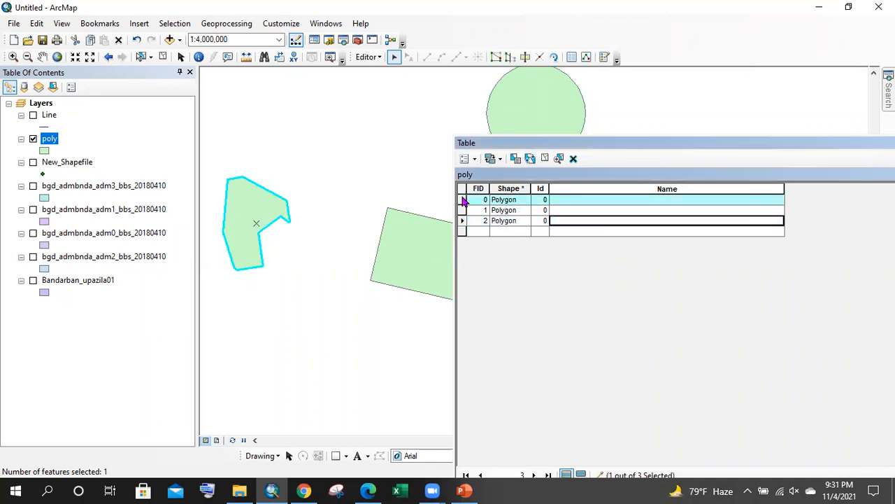
{"action": "left_click", "coordinate": [462, 211]}
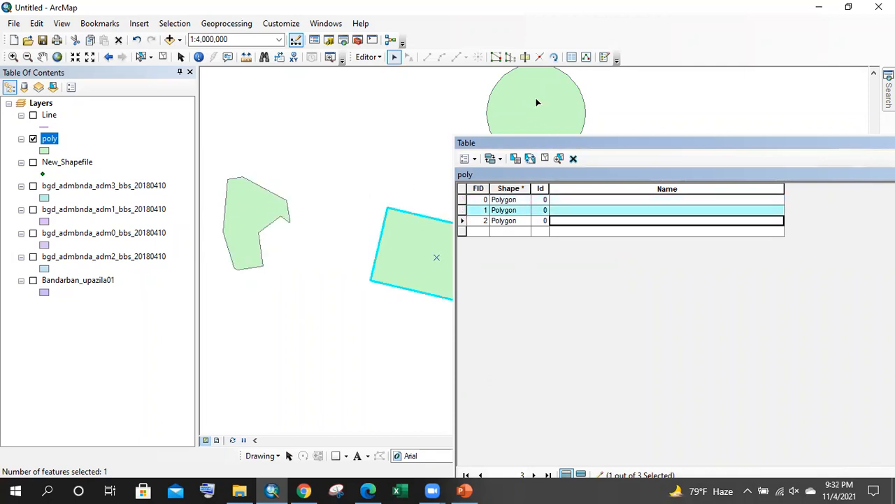
- Fill in the Name field with Circle for the circle, Poly for the irregular polygon and R for the rectangle
{"action": "left_click", "coordinate": [463, 221]}
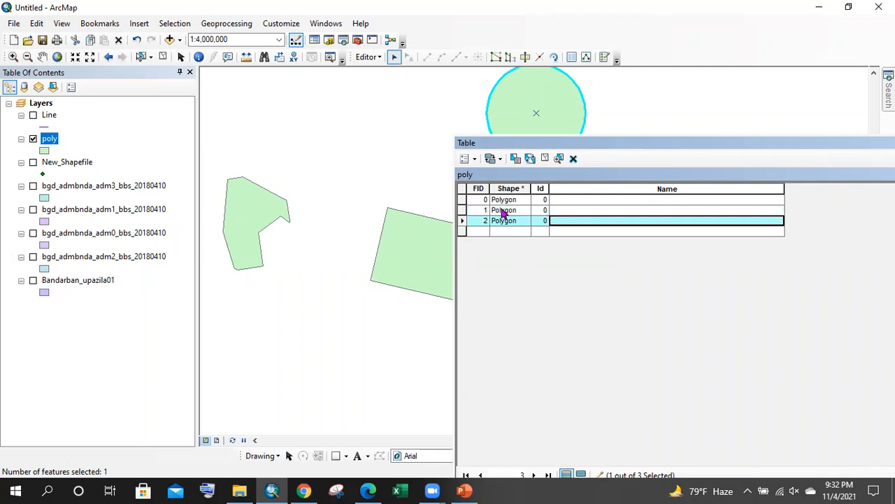
{"action": "left_click", "coordinate": [592, 219]}
{"action": "type", "text": "Circle"}
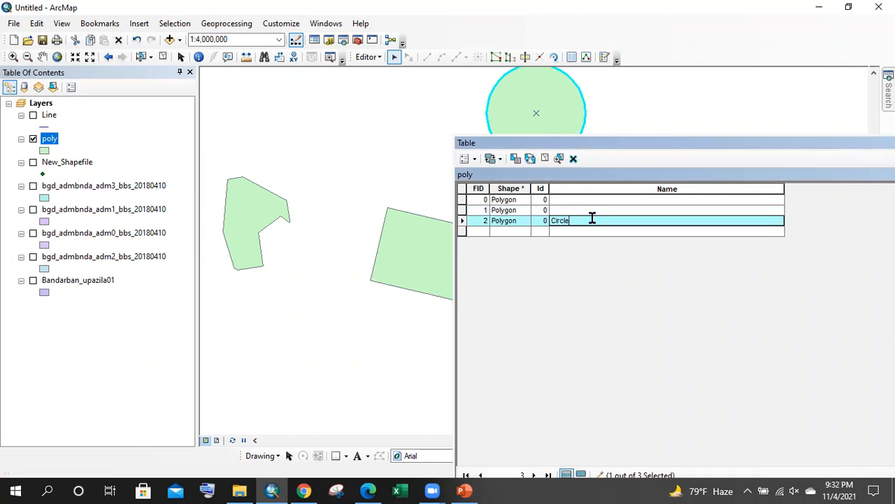
{"action": "left_click", "coordinate": [462, 200]}
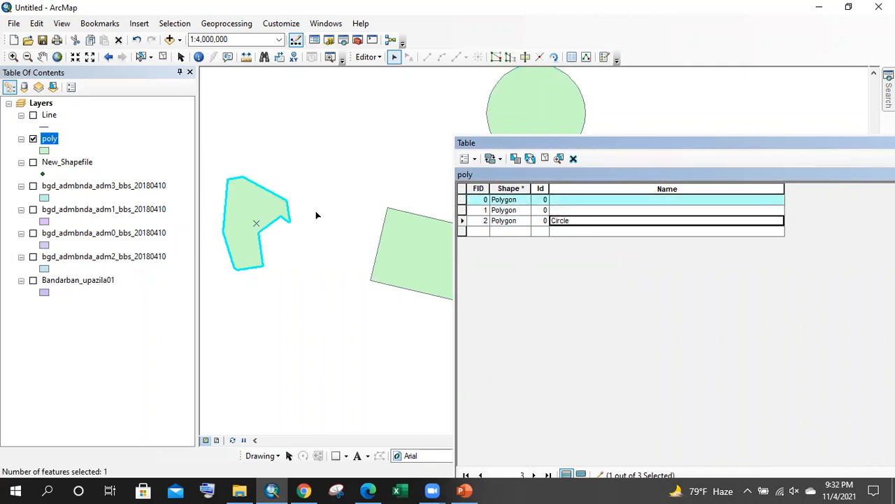
{"action": "left_click", "coordinate": [564, 198]}
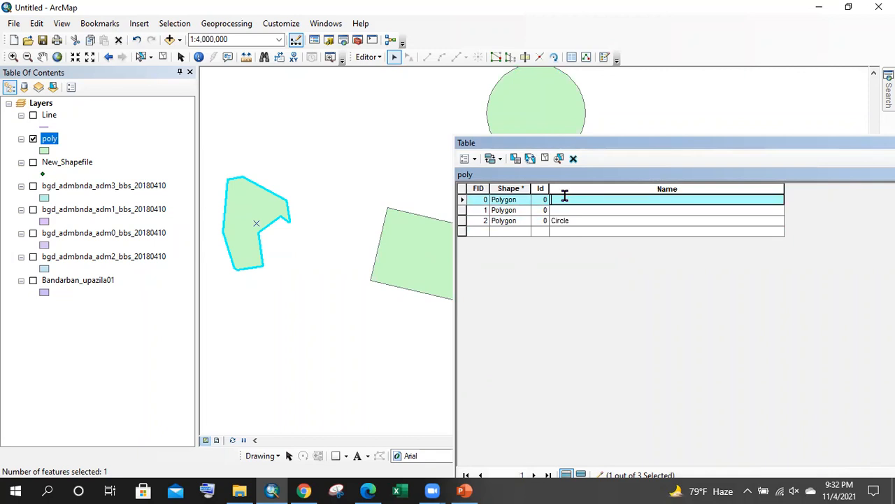
{"action": "type", "text": "Poly"}
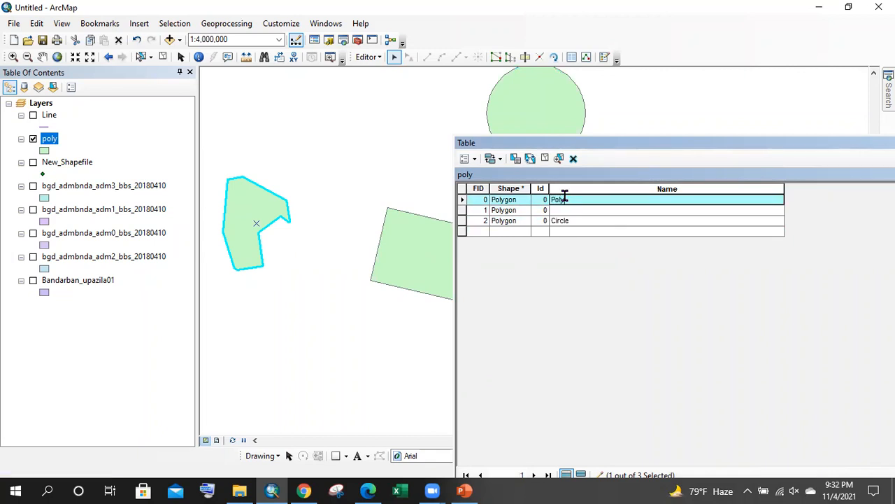
{"action": "left_click", "coordinate": [572, 210]}
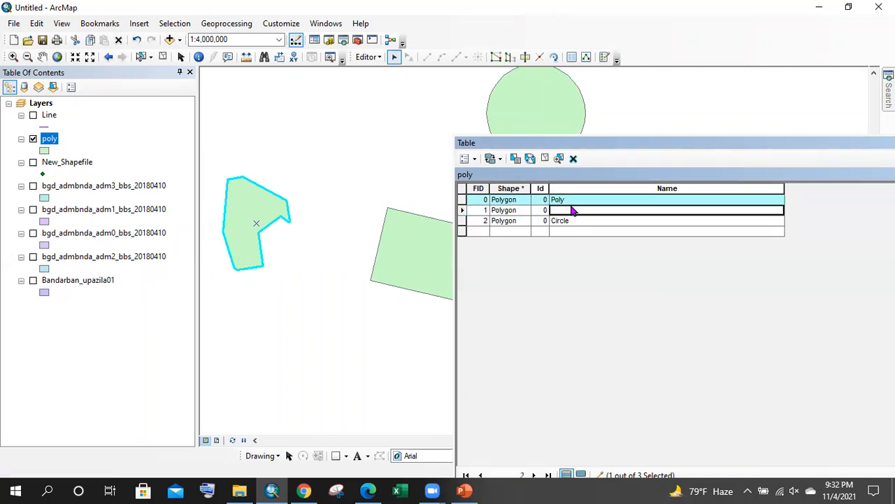
{"action": "type", "text": "R"}
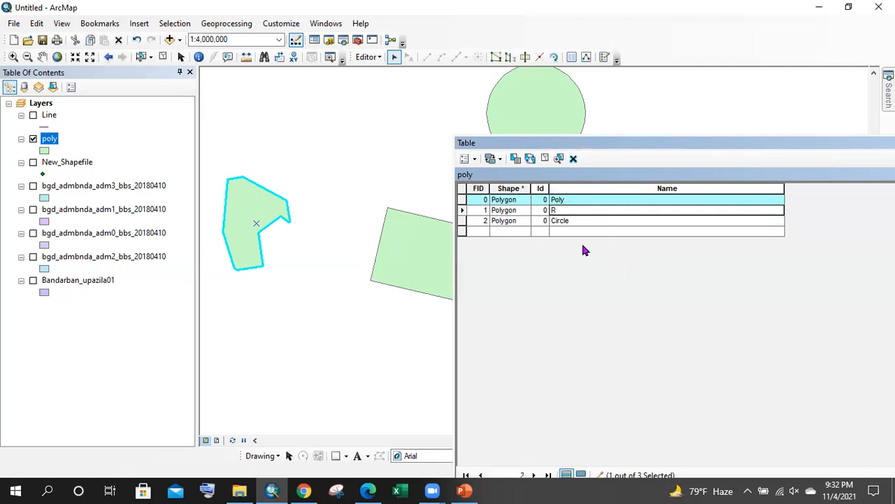
{"action": "left_click", "coordinate": [579, 221]}
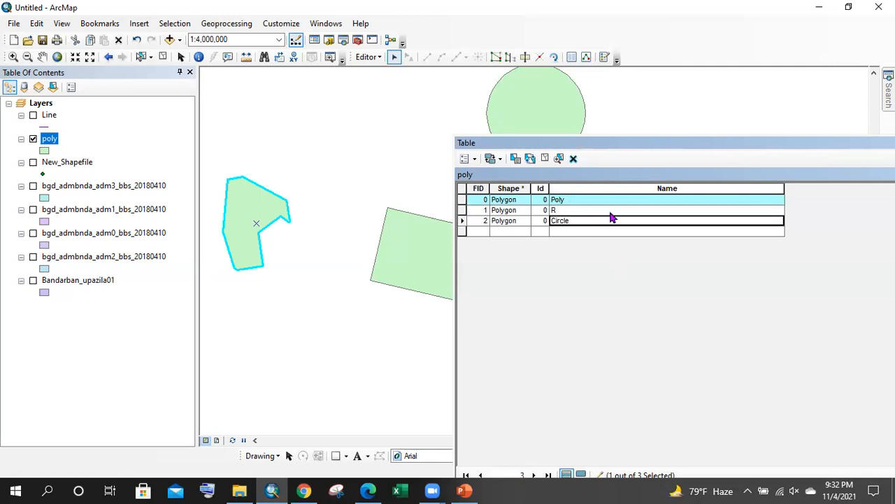
- Save the poly layer's edits, stop the edit session, and close the attribute table
{"action": "left_click_drag", "start_coordinate": [612, 147], "coordinate": [495, 147]}
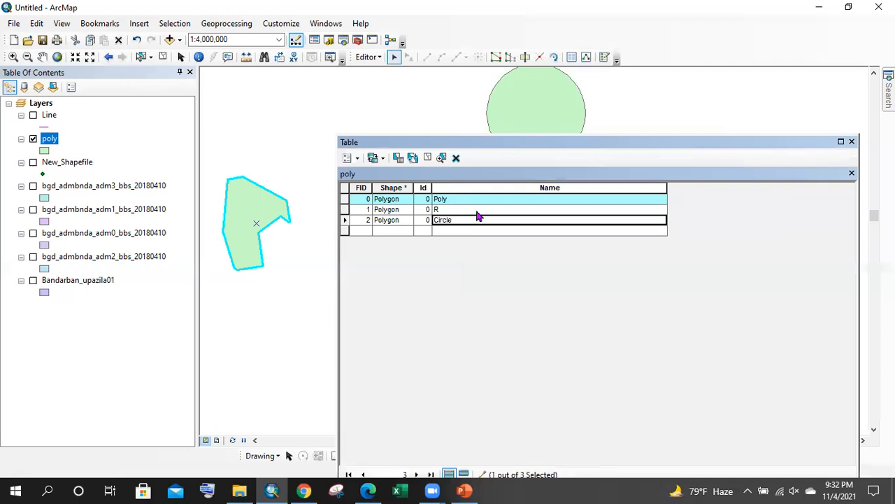
{"action": "left_click", "coordinate": [480, 211]}
{"action": "left_click", "coordinate": [376, 58]}
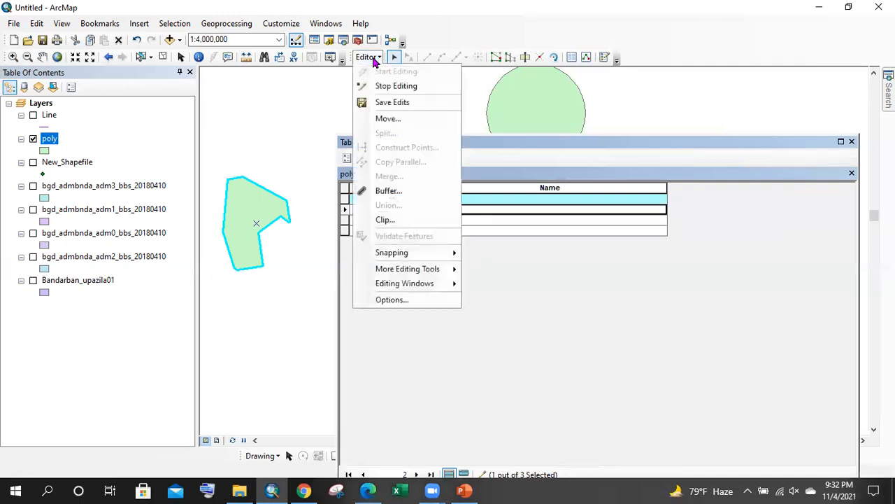
{"action": "left_click", "coordinate": [392, 103]}
{"action": "left_click", "coordinate": [372, 58]}
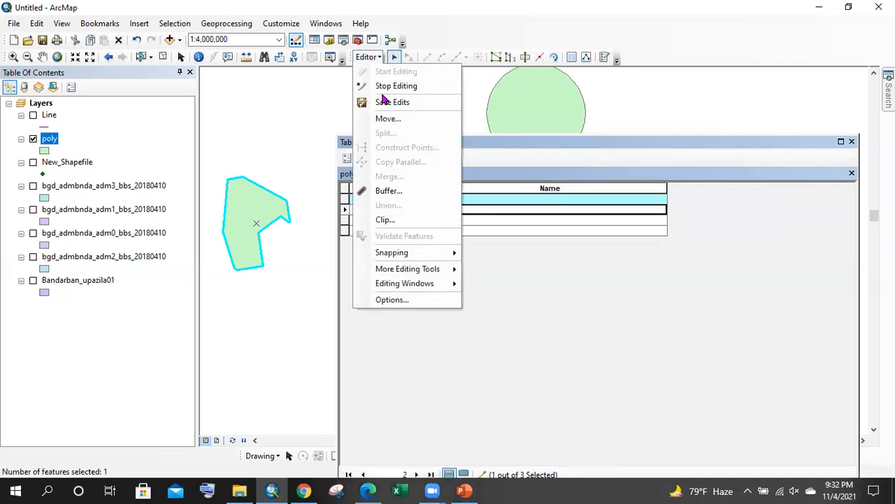
{"action": "left_click", "coordinate": [389, 86]}
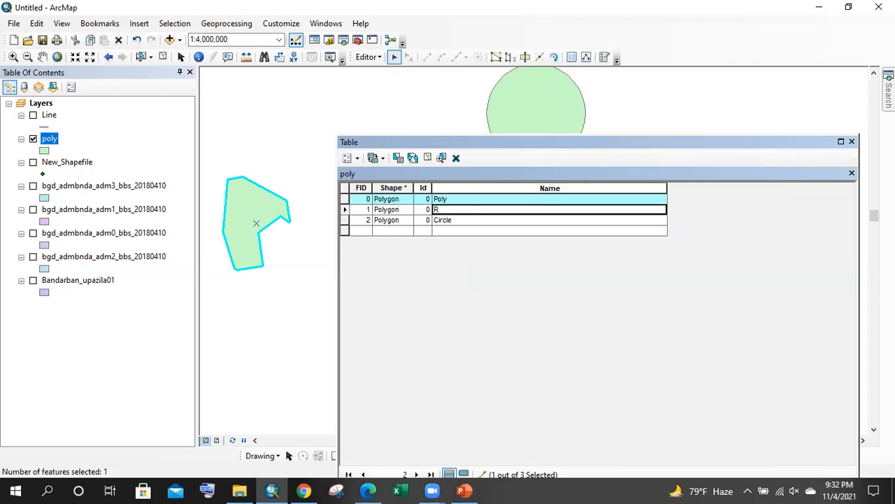
{"action": "left_click", "coordinate": [851, 141]}
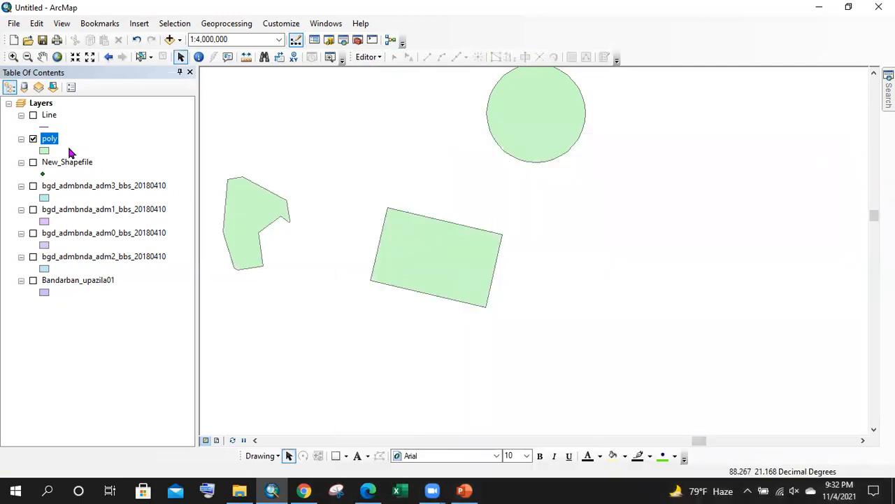
- Reopen the poly attribute table to check the saved Name entries, and close it again
{"action": "right_click", "coordinate": [57, 139]}
{"action": "left_click", "coordinate": [154, 173]}
{"action": "left_click", "coordinate": [456, 210]}
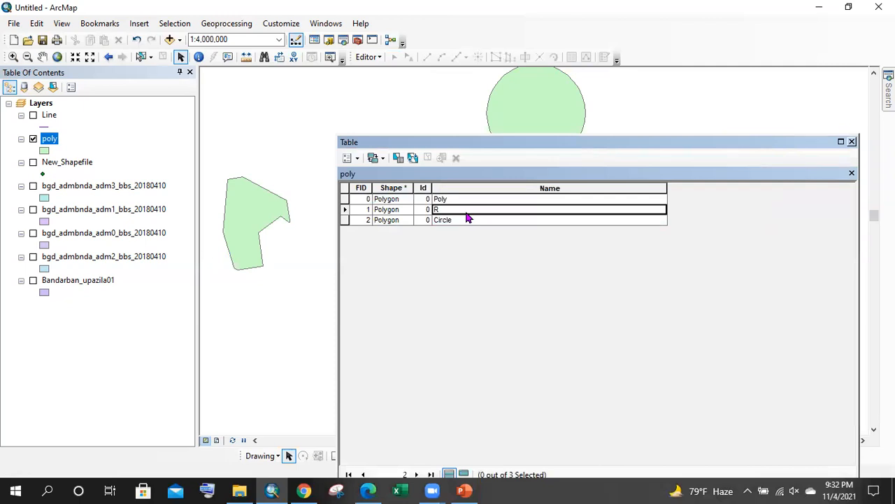
{"action": "left_click", "coordinate": [852, 142]}
{"action": "scroll", "coordinate": [425, 222], "scroll_direction": "up", "scroll_amount": 1}
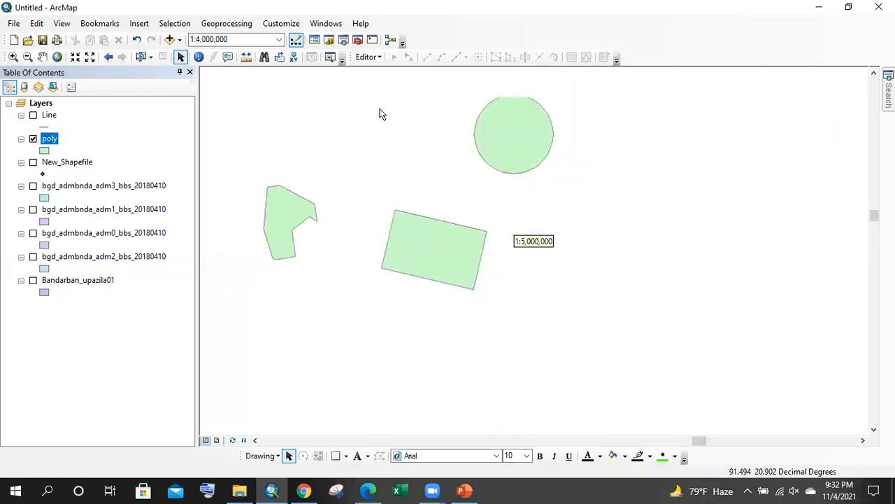
{"action": "right_click", "coordinate": [54, 137]}
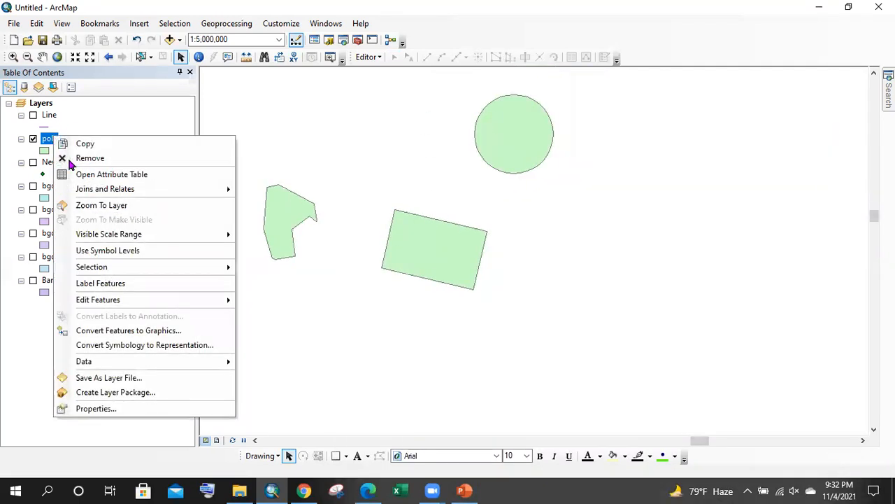
{"action": "left_click", "coordinate": [100, 174]}
{"action": "left_click_drag", "start_coordinate": [448, 142], "coordinate": [383, 84]}
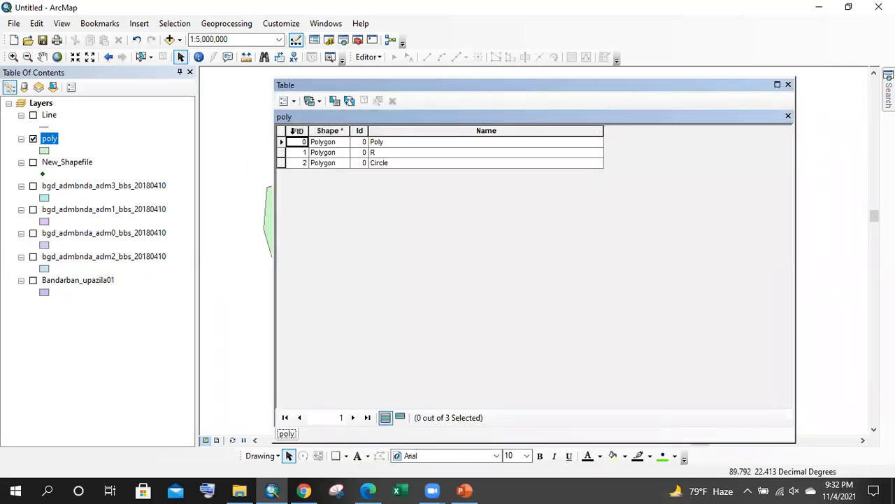
{"action": "left_click", "coordinate": [788, 84]}
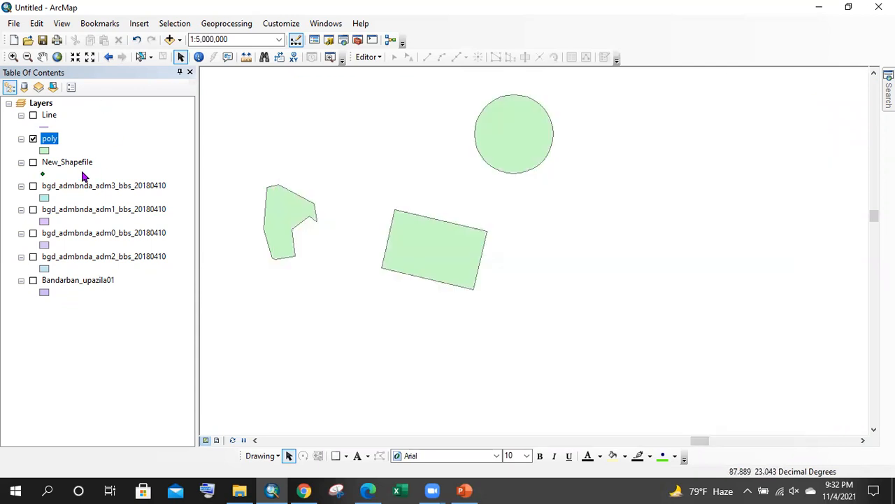
- Show the bgd_admbnda_adm2_bbs_20180410 layer and zoom the map to its extent
{"action": "left_click", "coordinate": [32, 256]}
{"action": "right_click", "coordinate": [96, 260]}
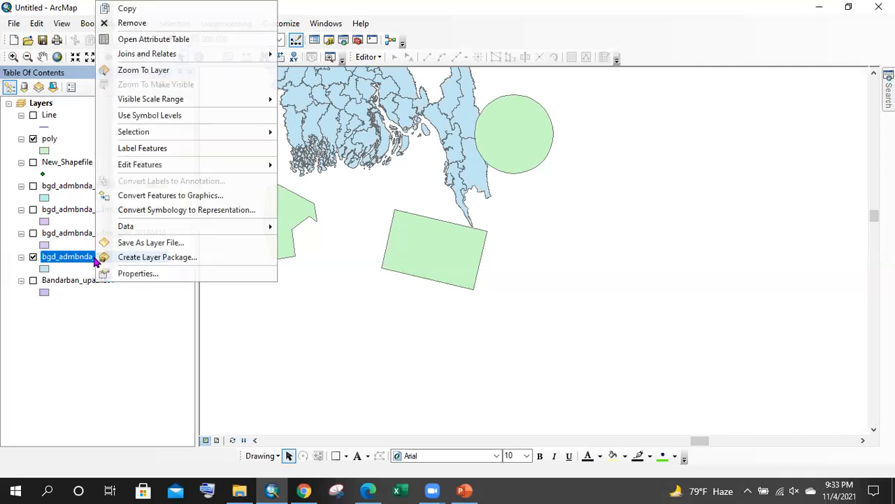
{"action": "left_click", "coordinate": [172, 72]}
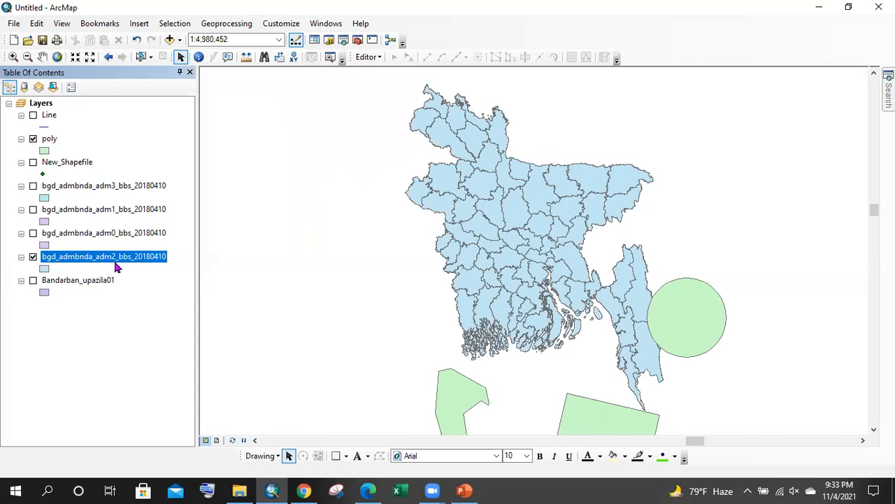
- Open the attribute table of bgd_admbnda_adm2_bbs_20180410, reposition its window, and look through the records
{"action": "right_click", "coordinate": [113, 260]}
{"action": "left_click", "coordinate": [172, 37]}
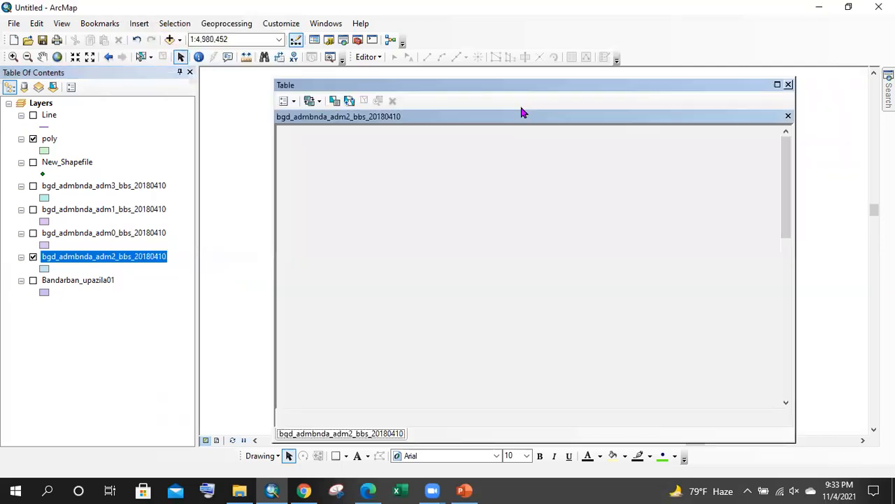
{"action": "left_click_drag", "start_coordinate": [510, 84], "coordinate": [541, 45]}
{"action": "scroll", "coordinate": [405, 175], "scroll_direction": "down", "scroll_amount": 12}
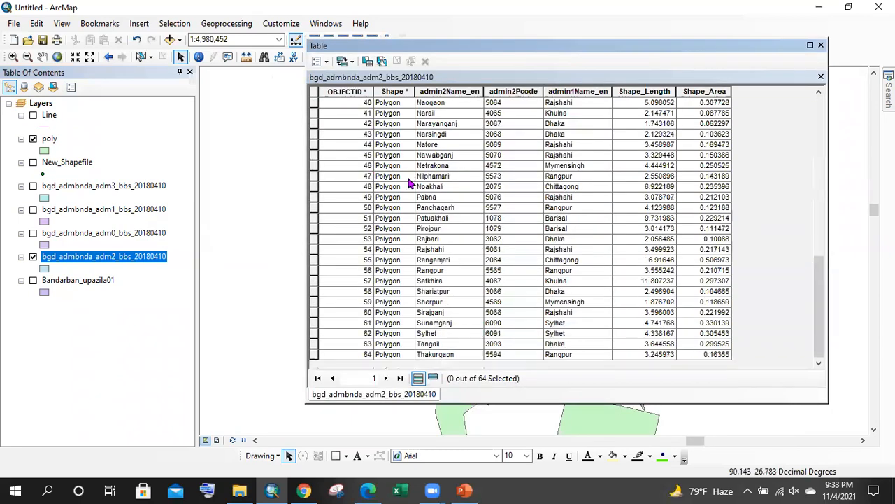
{"action": "scroll", "coordinate": [411, 175], "scroll_direction": "up", "scroll_amount": 11}
{"action": "scroll", "coordinate": [412, 165], "scroll_direction": "up", "scroll_amount": 2}
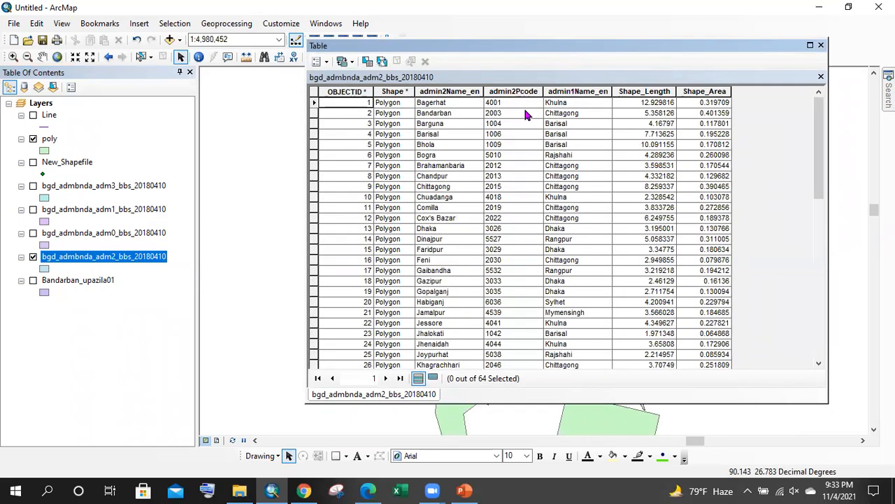
- Try selecting the Barisal to Feni records without Chuadanga and Brahamanbaria but with Jessore, and clear the selection
{"action": "left_click", "coordinate": [314, 156]}
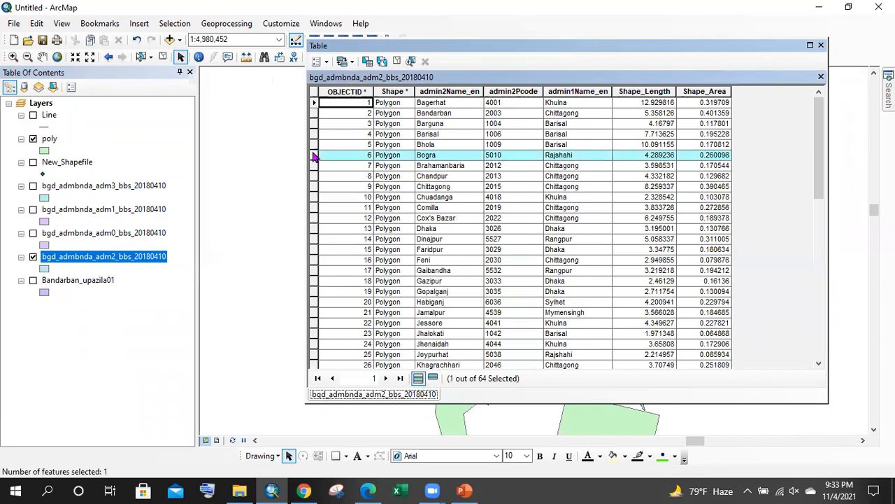
{"action": "left_click", "coordinate": [313, 144]}
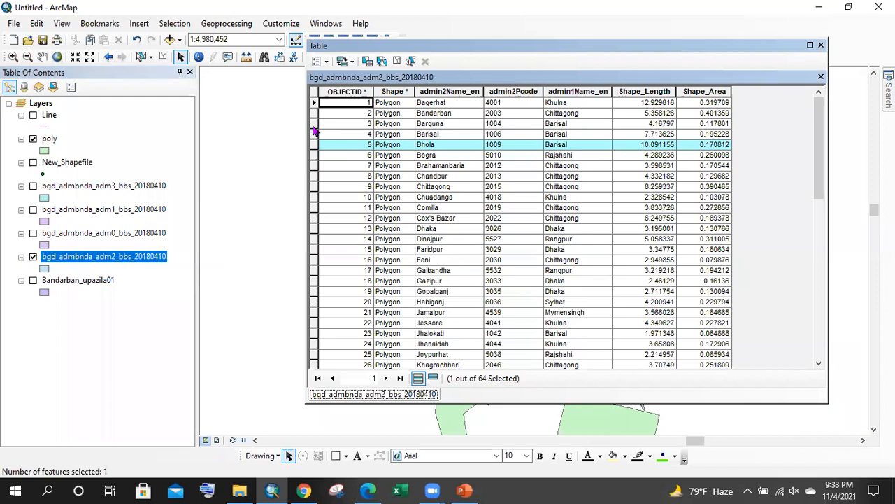
{"action": "left_click", "coordinate": [314, 134]}
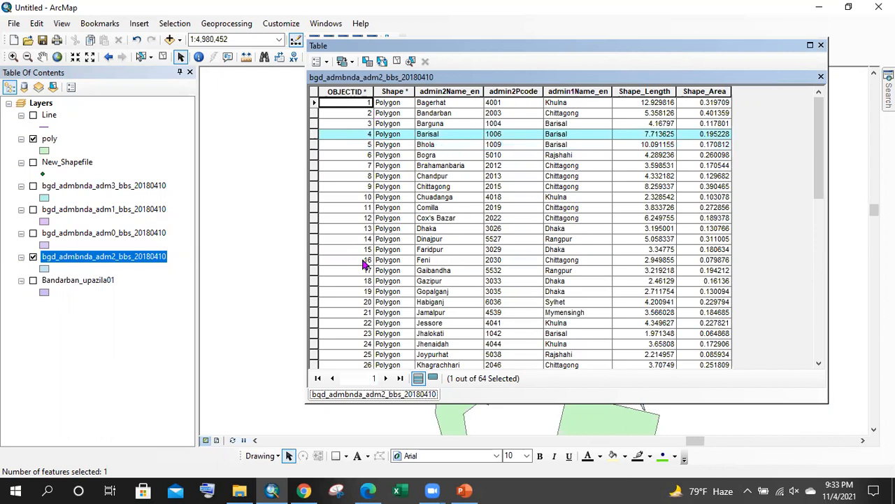
{"action": "left_click", "coordinate": [313, 260], "text": "shift"}
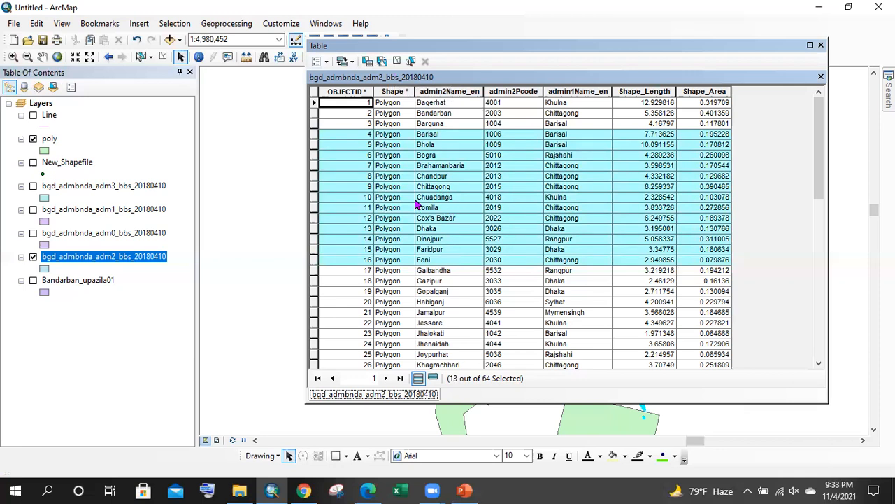
{"action": "left_click", "coordinate": [314, 199], "text": "ctrl"}
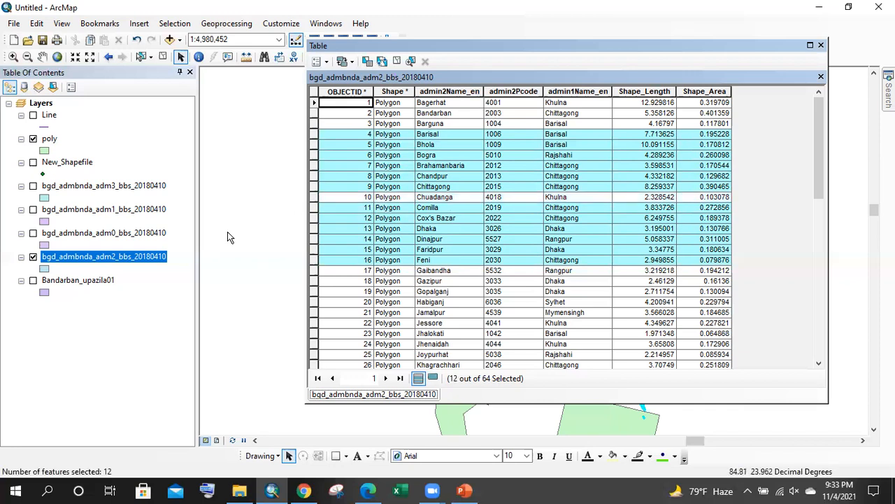
{"action": "left_click", "coordinate": [314, 165], "text": "ctrl"}
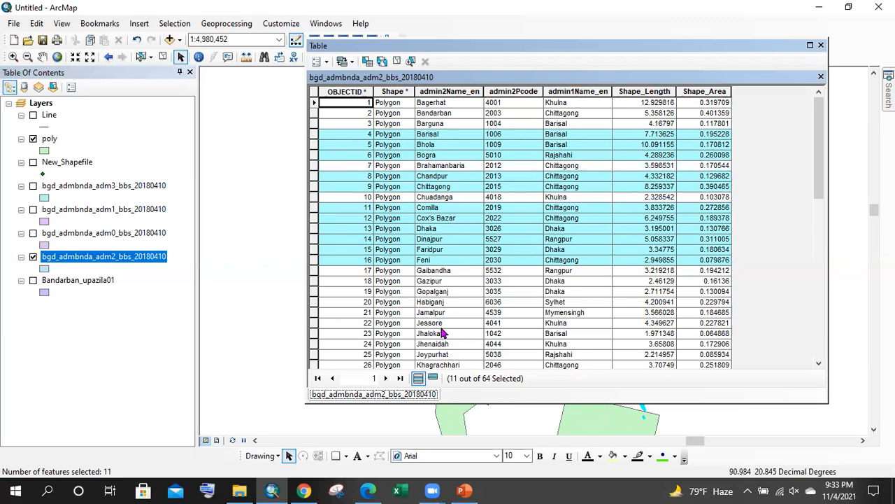
{"action": "left_click", "coordinate": [315, 323], "text": "ctrl"}
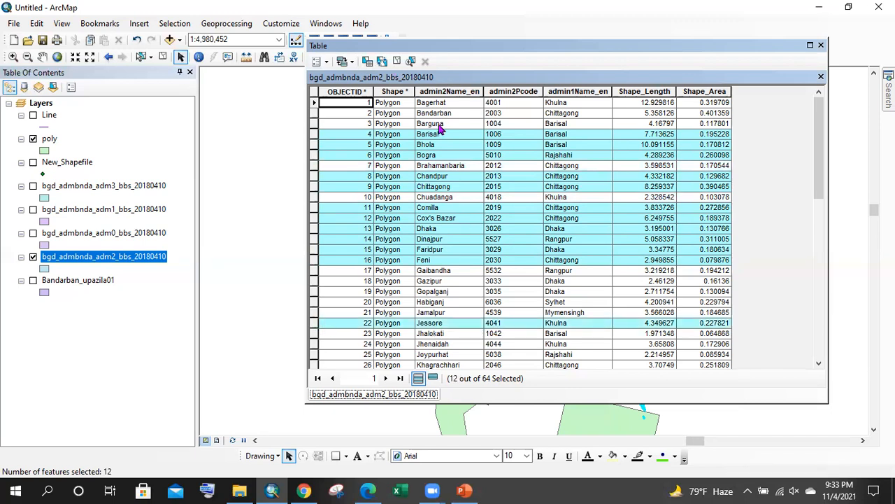
{"action": "scroll", "coordinate": [442, 153], "scroll_direction": "down", "scroll_amount": 7}
{"action": "scroll", "coordinate": [442, 154], "scroll_direction": "up", "scroll_amount": 7}
{"action": "left_click", "coordinate": [395, 61]}
- Look through the district records and examine the order of the admin2Pcode values
{"action": "scroll", "coordinate": [429, 160], "scroll_direction": "down", "scroll_amount": 10}
{"action": "scroll", "coordinate": [412, 116], "scroll_direction": "up", "scroll_amount": 10}
{"action": "scroll", "coordinate": [439, 133], "scroll_direction": "down", "scroll_amount": 13}
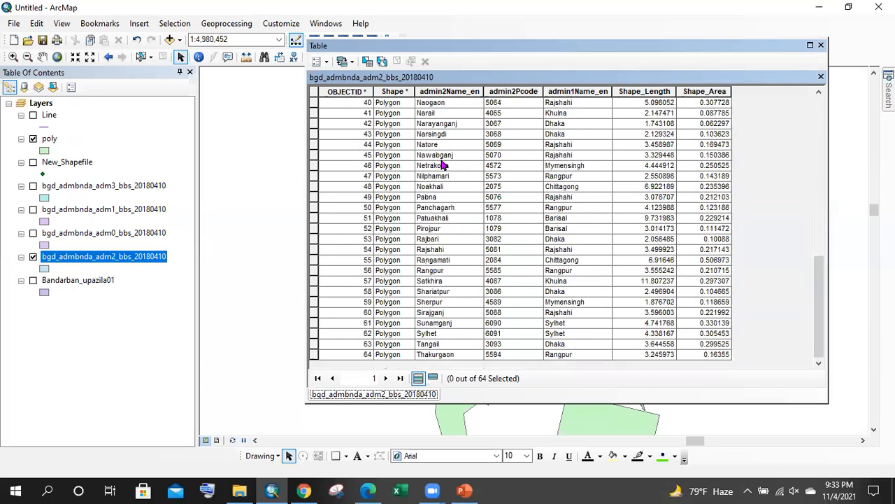
{"action": "scroll", "coordinate": [499, 156], "scroll_direction": "up", "scroll_amount": 13}
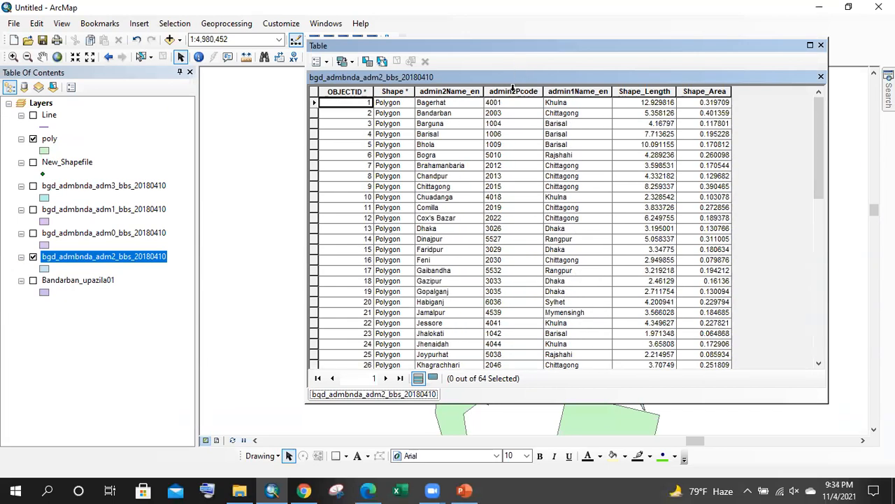
{"action": "left_click", "coordinate": [506, 145]}
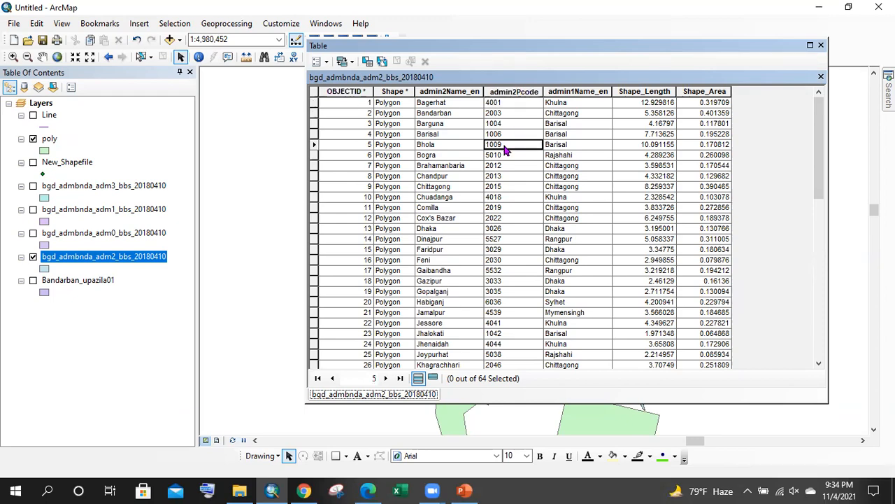
{"action": "scroll", "coordinate": [508, 180], "scroll_direction": "down", "scroll_amount": 7}
{"action": "scroll", "coordinate": [505, 180], "scroll_direction": "up", "scroll_amount": 7}
{"action": "left_click", "coordinate": [504, 107]}
{"action": "scroll", "coordinate": [504, 140], "scroll_direction": "down", "scroll_amount": 11}
{"action": "scroll", "coordinate": [503, 126], "scroll_direction": "up", "scroll_amount": 10}
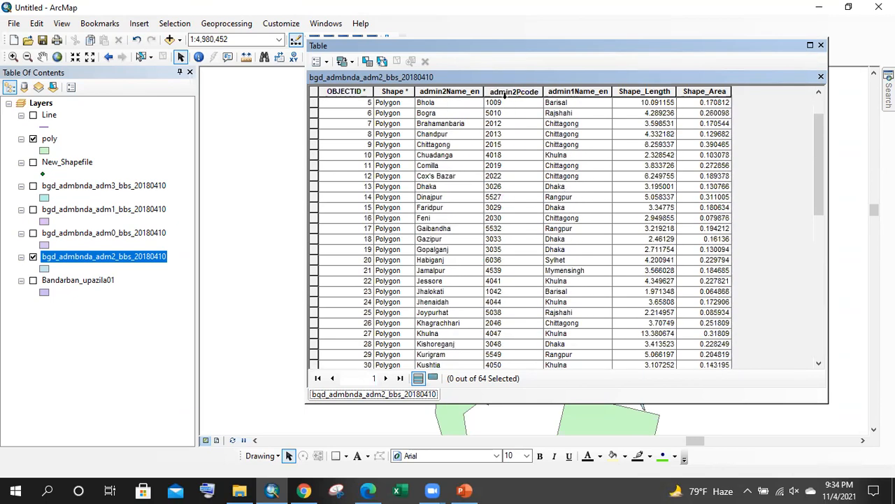
- Sort the district table by admin2Pcode in ascending order and review the reordered records
{"action": "left_click", "coordinate": [506, 91]}
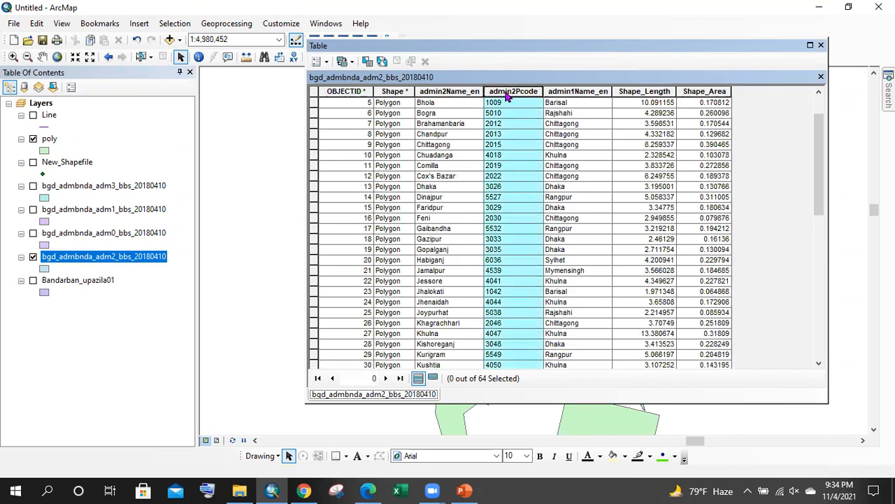
{"action": "right_click", "coordinate": [509, 97]}
{"action": "left_click", "coordinate": [493, 95]}
{"action": "right_click", "coordinate": [503, 92]}
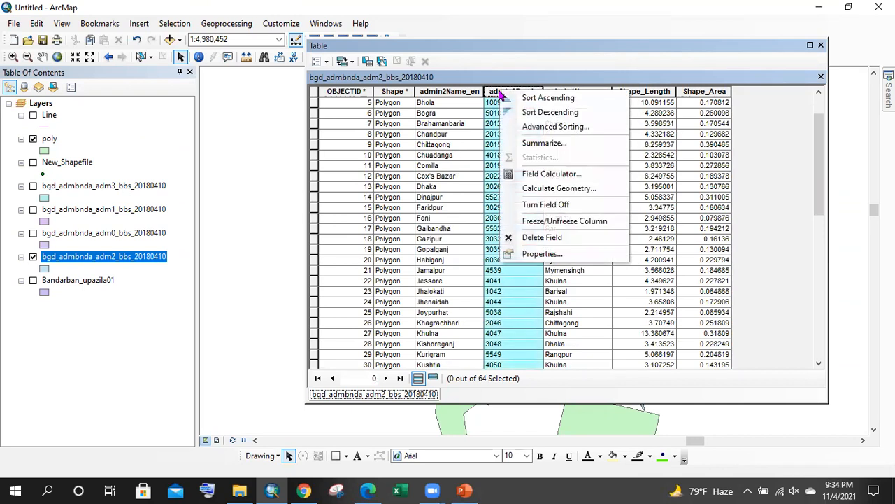
{"action": "left_click", "coordinate": [539, 98]}
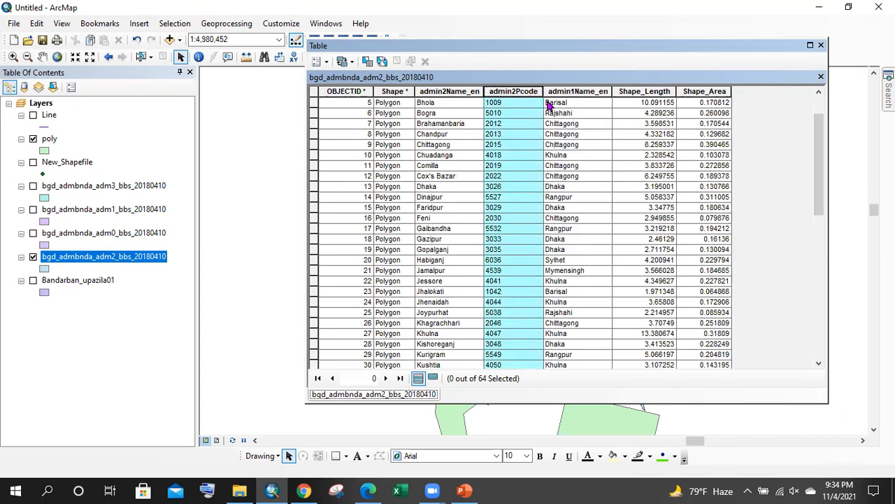
{"action": "scroll", "coordinate": [500, 106], "scroll_direction": "down", "scroll_amount": 8}
{"action": "scroll", "coordinate": [496, 112], "scroll_direction": "up", "scroll_amount": 9}
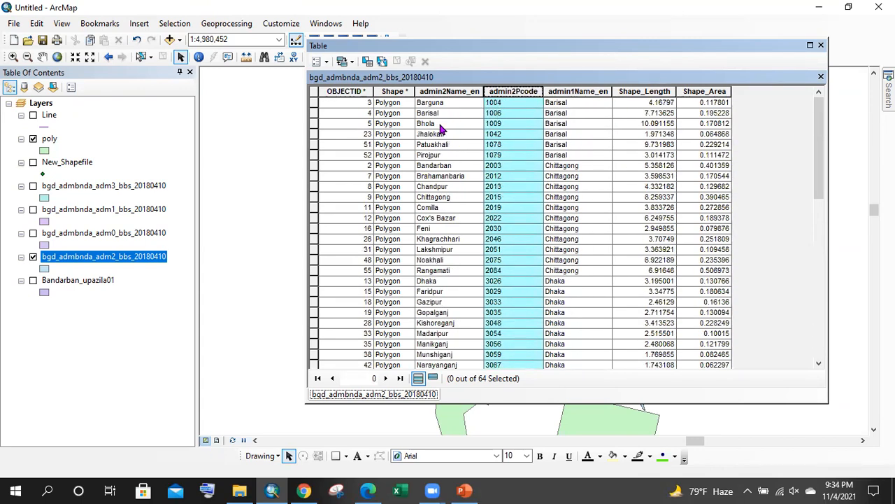
{"action": "scroll", "coordinate": [441, 129], "scroll_direction": "down", "scroll_amount": 8}
{"action": "scroll", "coordinate": [444, 132], "scroll_direction": "up", "scroll_amount": 8}
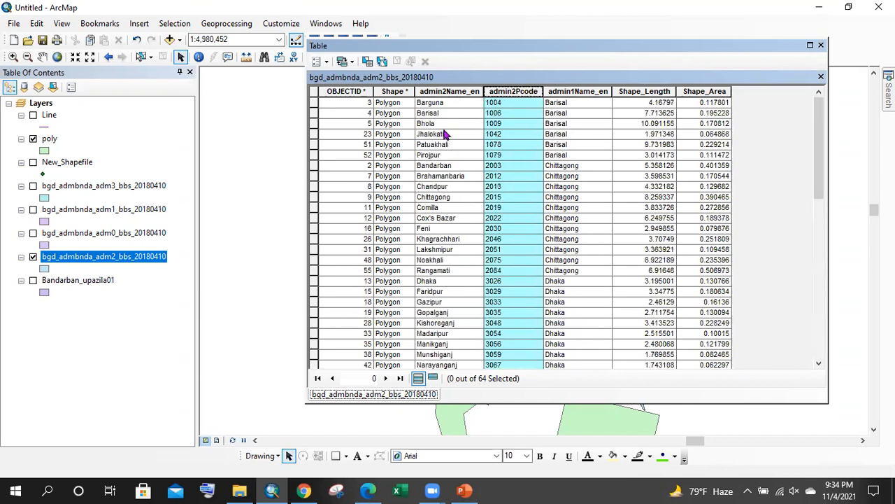
- Sort the district table by admin2Name_en in ascending order and review the records
{"action": "right_click", "coordinate": [446, 91]}
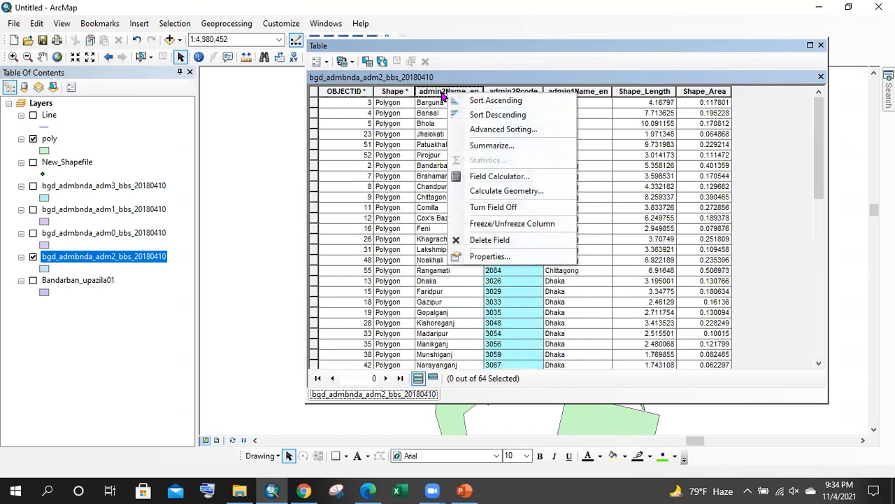
{"action": "left_click", "coordinate": [489, 102]}
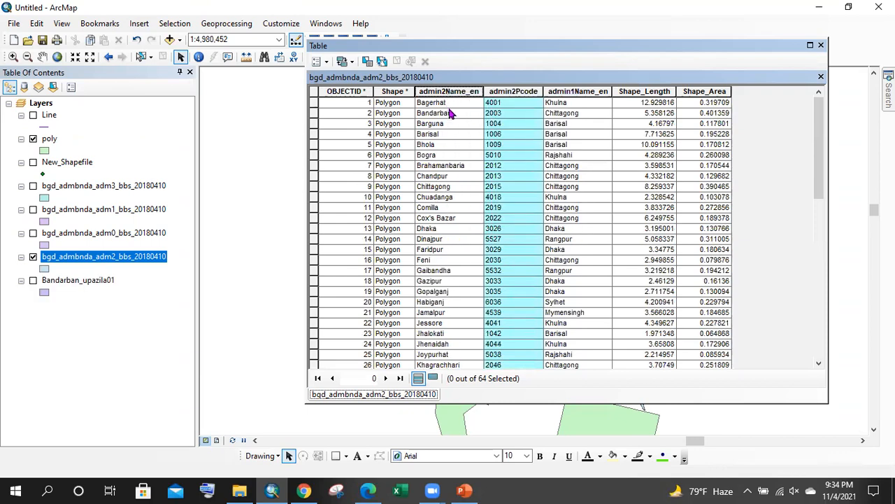
{"action": "scroll", "coordinate": [440, 112], "scroll_direction": "down", "scroll_amount": 8}
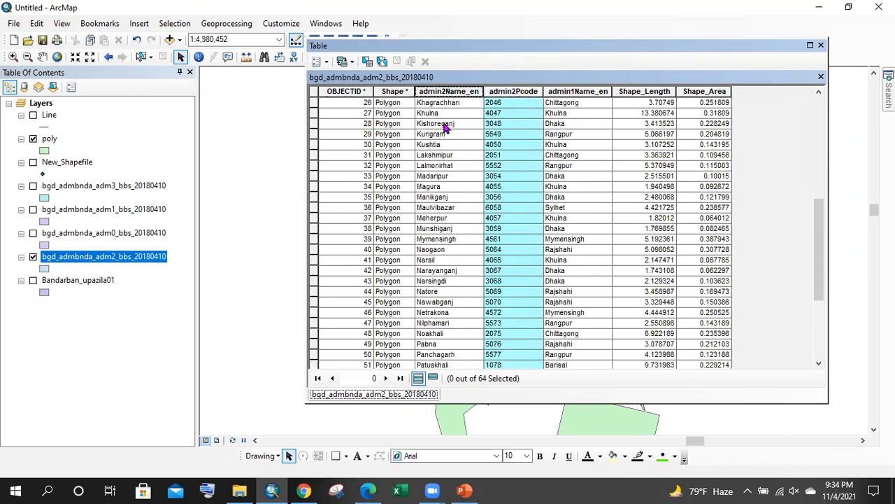
{"action": "scroll", "coordinate": [446, 126], "scroll_direction": "up", "scroll_amount": 8}
- Sort the district table by admin1Name_en in ascending order and review the division groups
{"action": "left_click", "coordinate": [586, 93]}
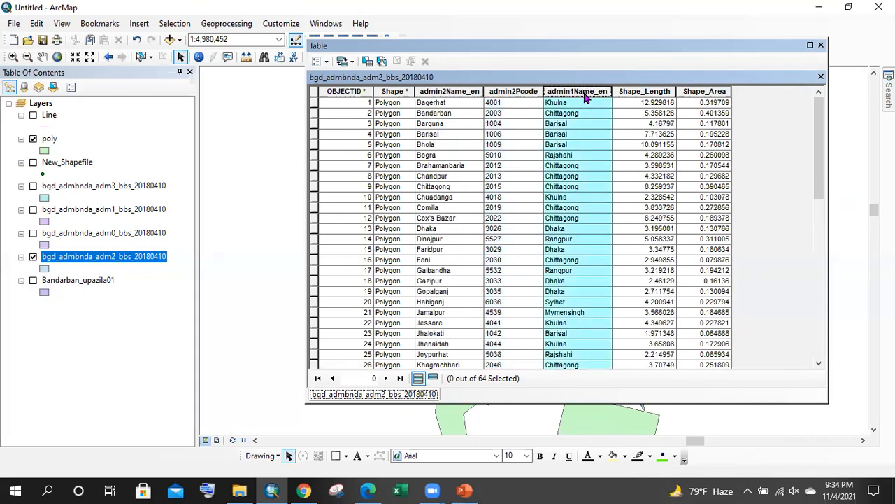
{"action": "right_click", "coordinate": [585, 96]}
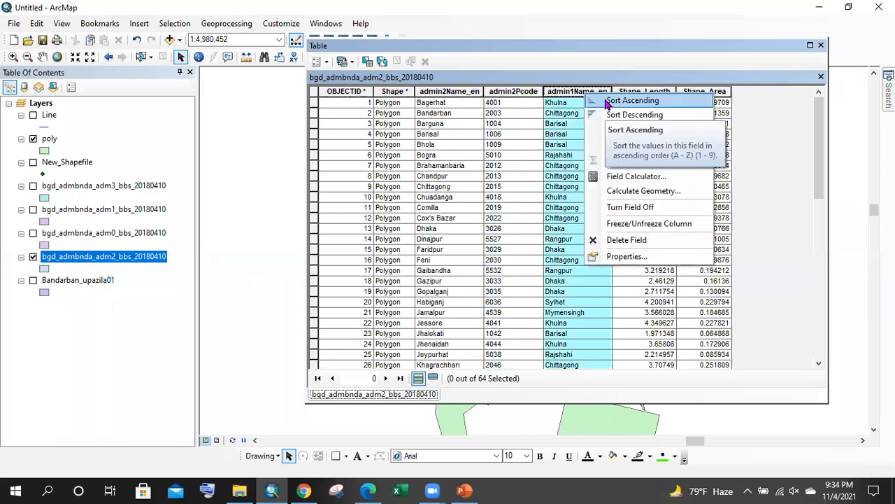
{"action": "left_click", "coordinate": [612, 101]}
{"action": "scroll", "coordinate": [563, 213], "scroll_direction": "down", "scroll_amount": 7}
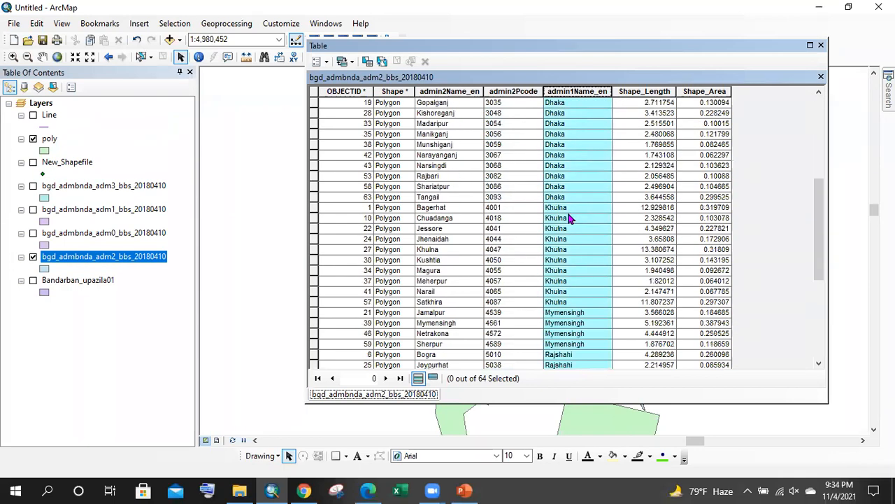
- Sort the adm2 attribute table by Shape_Length in ascending order and review the sorted records
{"action": "scroll", "coordinate": [570, 219], "scroll_direction": "up", "scroll_amount": 7}
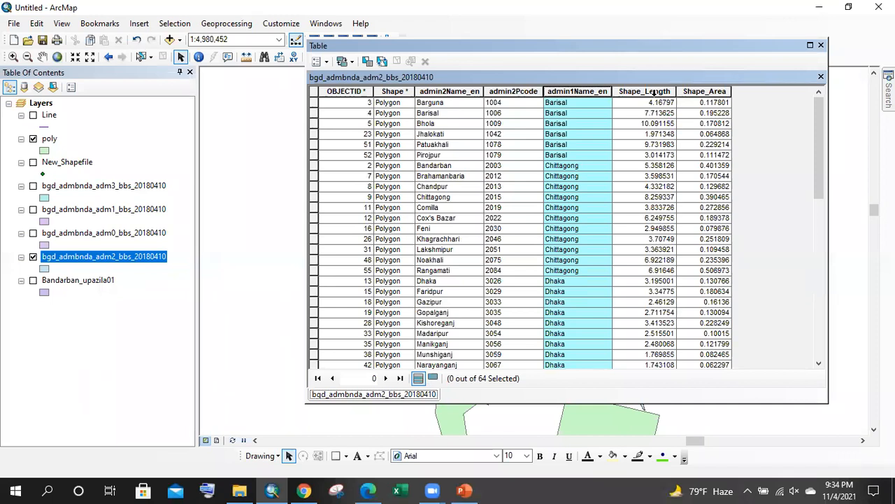
{"action": "scroll", "coordinate": [656, 125], "scroll_direction": "down", "scroll_amount": 8}
{"action": "scroll", "coordinate": [661, 159], "scroll_direction": "up", "scroll_amount": 7}
{"action": "scroll", "coordinate": [661, 160], "scroll_direction": "up", "scroll_amount": 2}
{"action": "scroll", "coordinate": [650, 171], "scroll_direction": "down", "scroll_amount": 4}
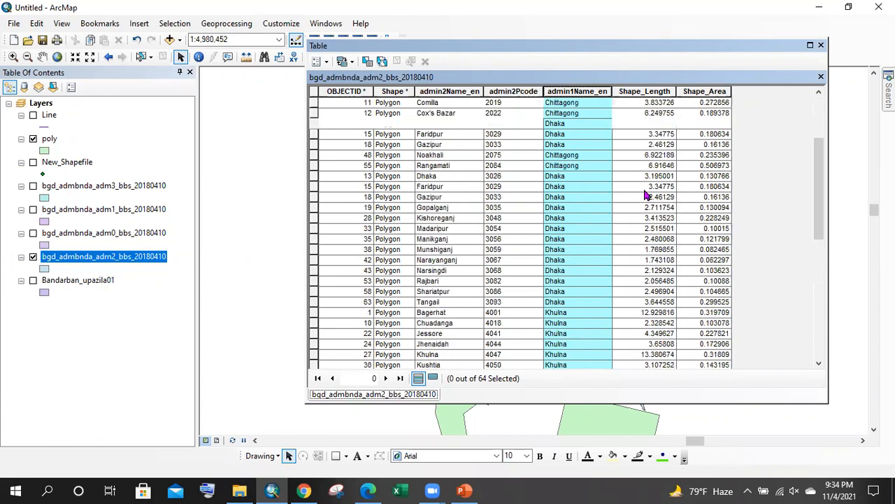
{"action": "scroll", "coordinate": [650, 140], "scroll_direction": "up", "scroll_amount": 4}
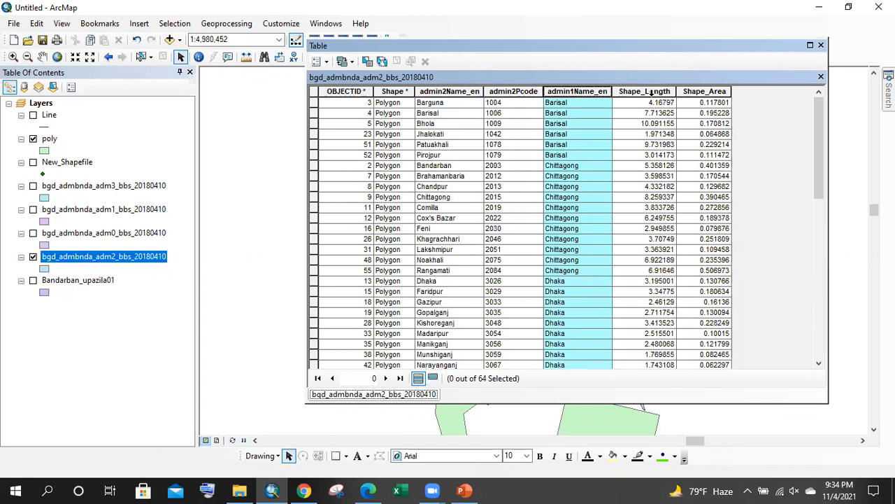
{"action": "right_click", "coordinate": [651, 93]}
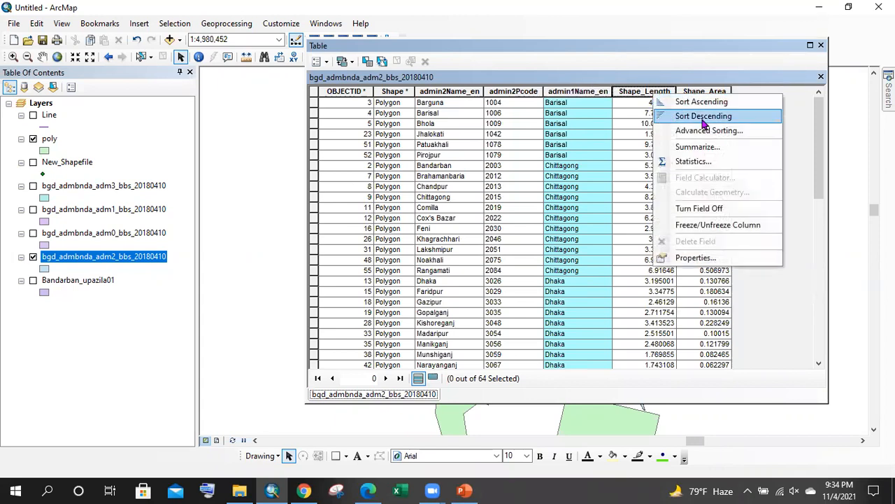
{"action": "left_click", "coordinate": [617, 156]}
{"action": "scroll", "coordinate": [636, 175], "scroll_direction": "down", "scroll_amount": 10}
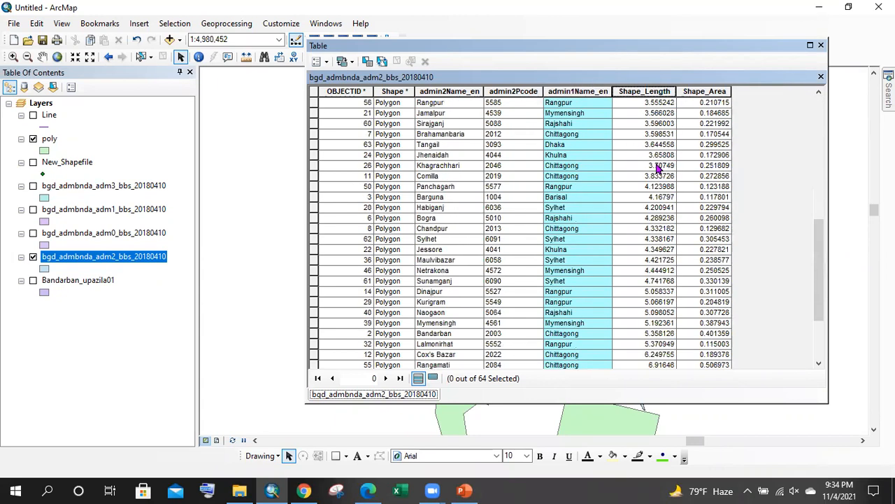
{"action": "scroll", "coordinate": [442, 126], "scroll_direction": "up", "scroll_amount": 10}
{"action": "scroll", "coordinate": [454, 247], "scroll_direction": "down", "scroll_amount": 10}
{"action": "scroll", "coordinate": [447, 210], "scroll_direction": "up", "scroll_amount": 10}
{"action": "left_click", "coordinate": [706, 145]}
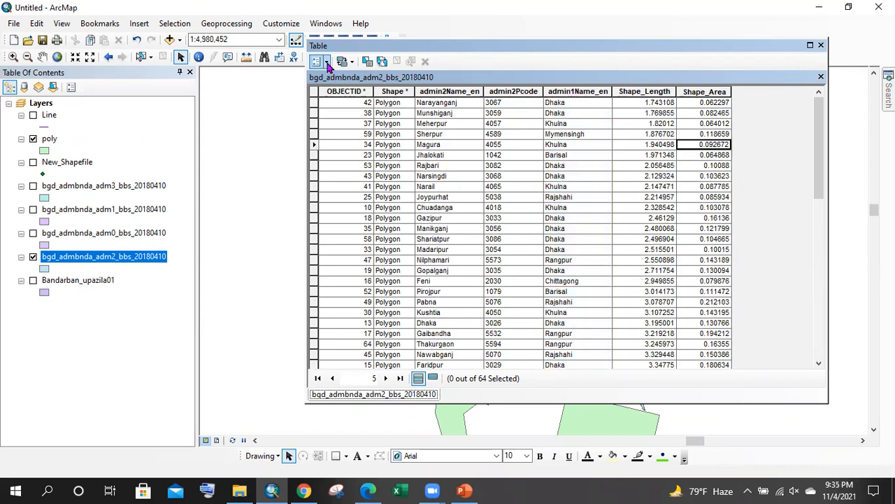
- Select the records from Munshiganj through Feni, and add Pirojpur, Pabna and Dhaka to the selection
{"action": "left_click", "coordinate": [314, 116]}
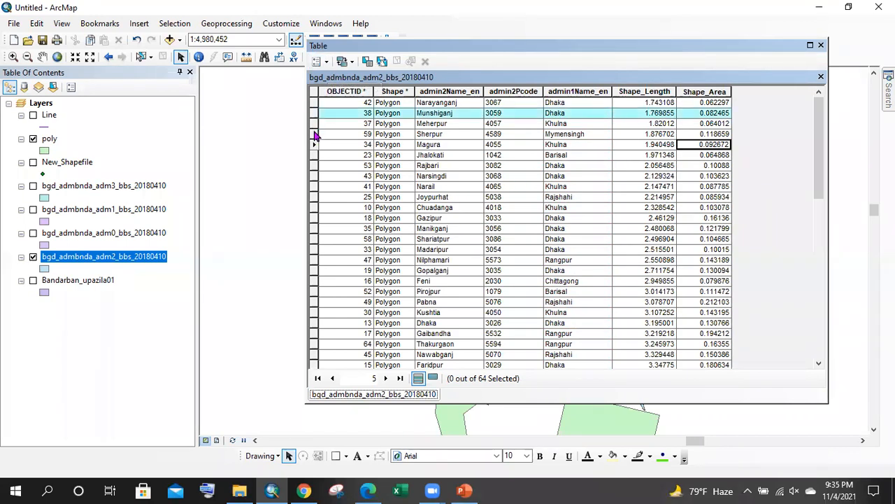
{"action": "left_click", "coordinate": [313, 280], "text": "shift"}
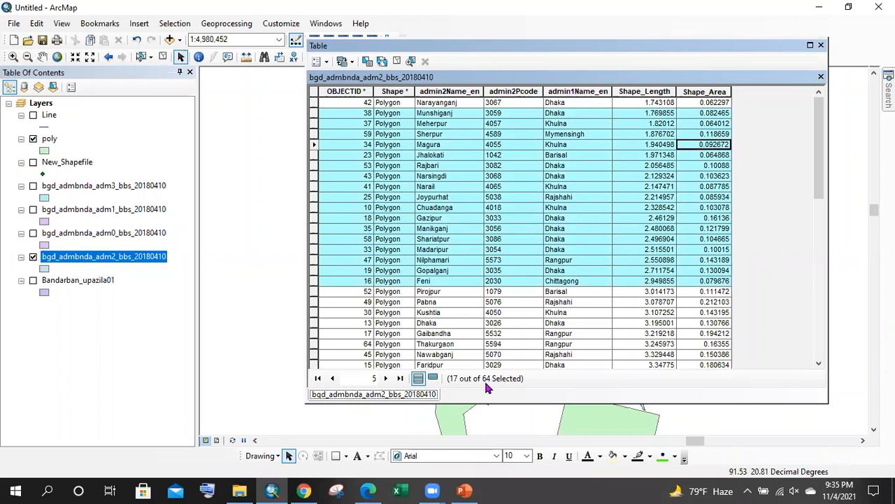
{"action": "scroll", "coordinate": [492, 291], "scroll_direction": "down", "scroll_amount": 2}
{"action": "scroll", "coordinate": [486, 339], "scroll_direction": "up", "scroll_amount": 2}
{"action": "left_click", "coordinate": [315, 291], "text": "ctrl"}
{"action": "left_click", "coordinate": [315, 301], "text": "ctrl"}
{"action": "left_click", "coordinate": [314, 322], "text": "ctrl"}
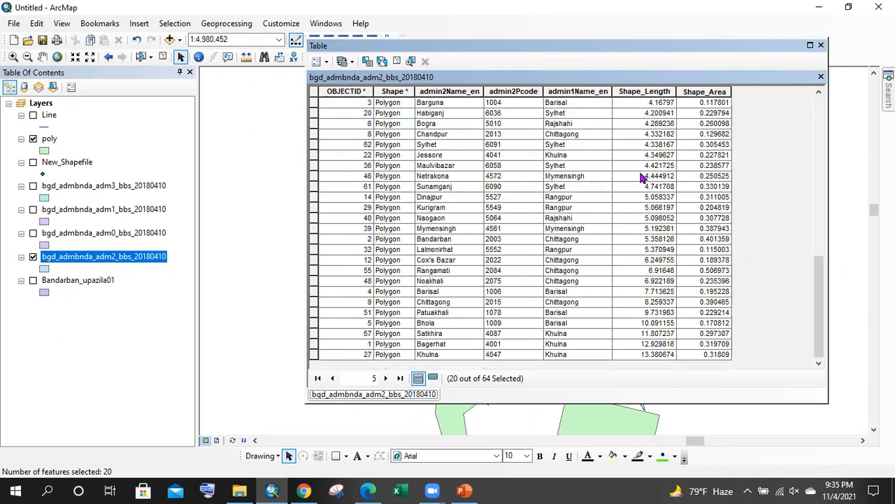
- Inspect the selected records on their own, return to all records and clear the selection
{"action": "scroll", "coordinate": [642, 179], "scroll_direction": "down", "scroll_amount": 4}
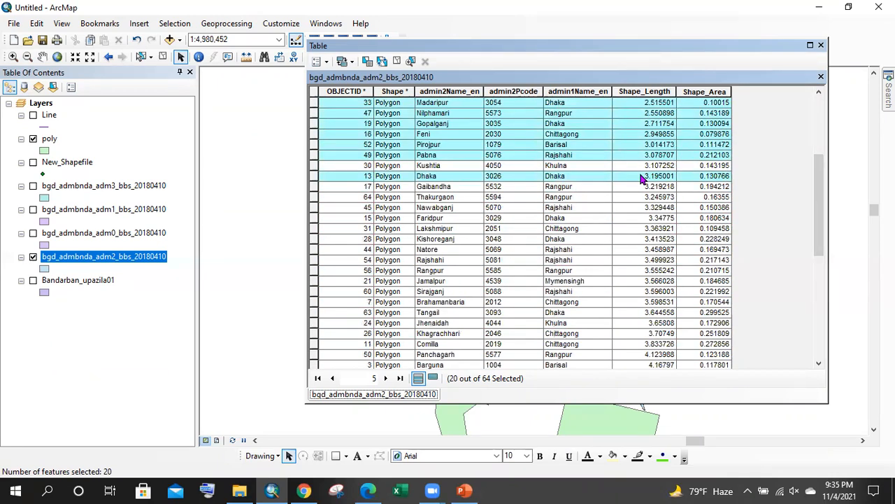
{"action": "scroll", "coordinate": [611, 185], "scroll_direction": "up", "scroll_amount": 4}
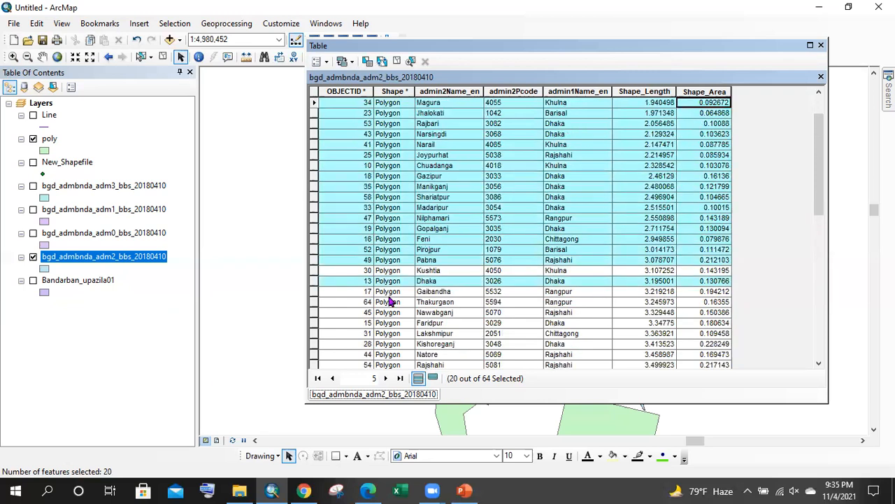
{"action": "left_click", "coordinate": [433, 379]}
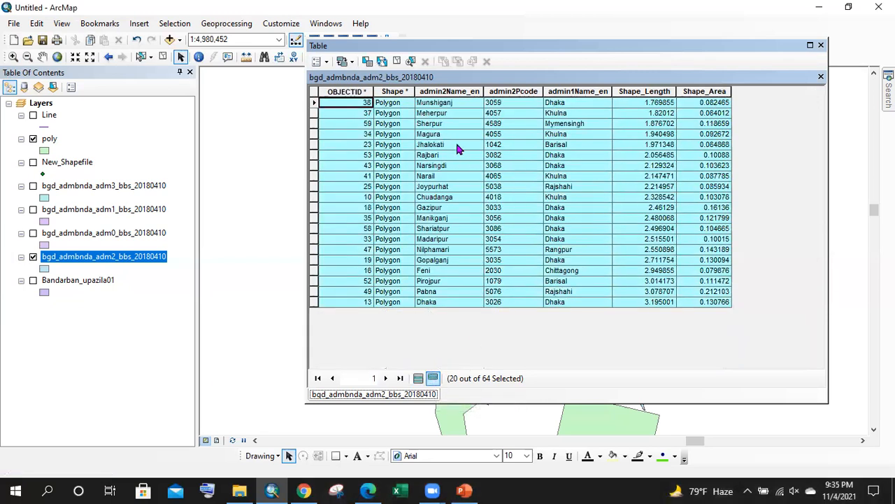
{"action": "left_click", "coordinate": [419, 379]}
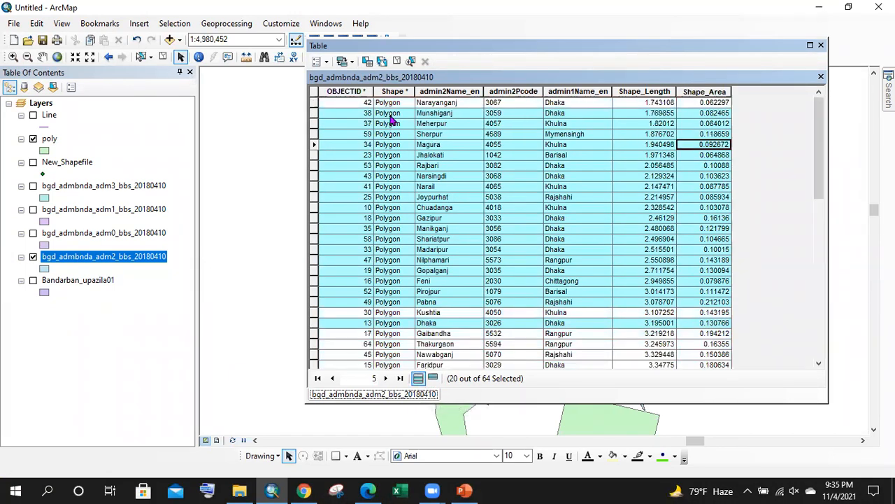
{"action": "left_click", "coordinate": [397, 61]}
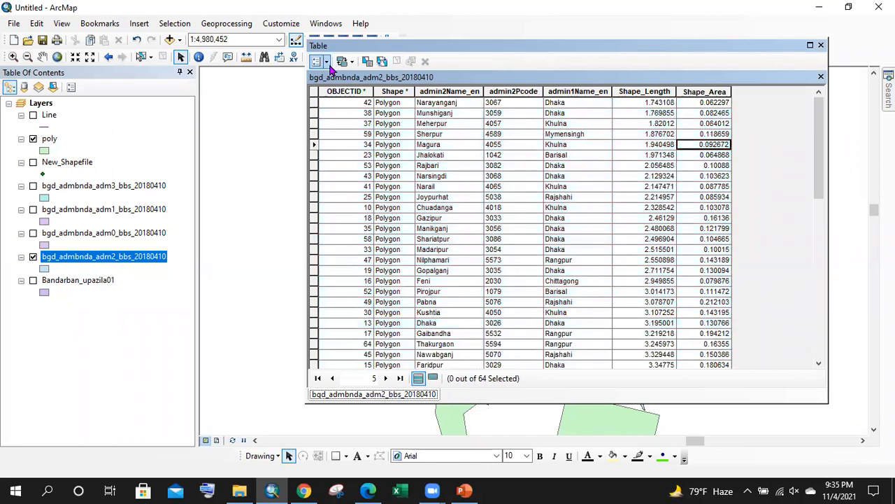
{"action": "left_click", "coordinate": [318, 61]}
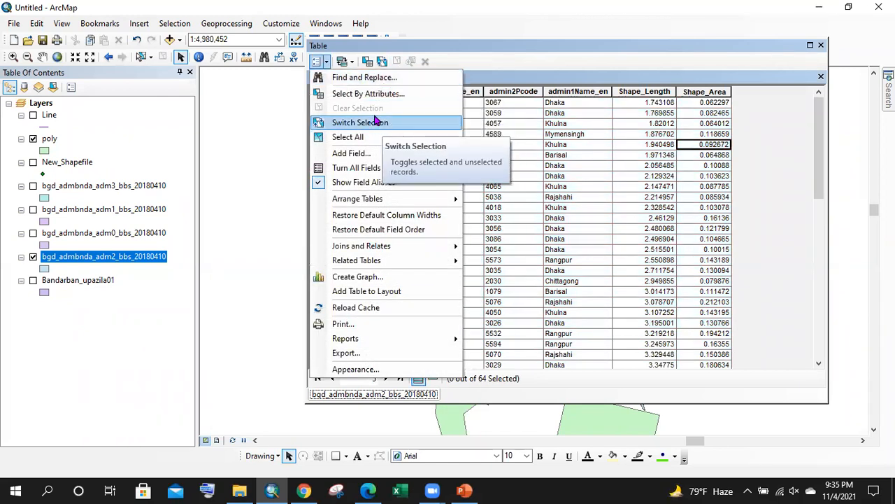
{"action": "left_click", "coordinate": [600, 135]}
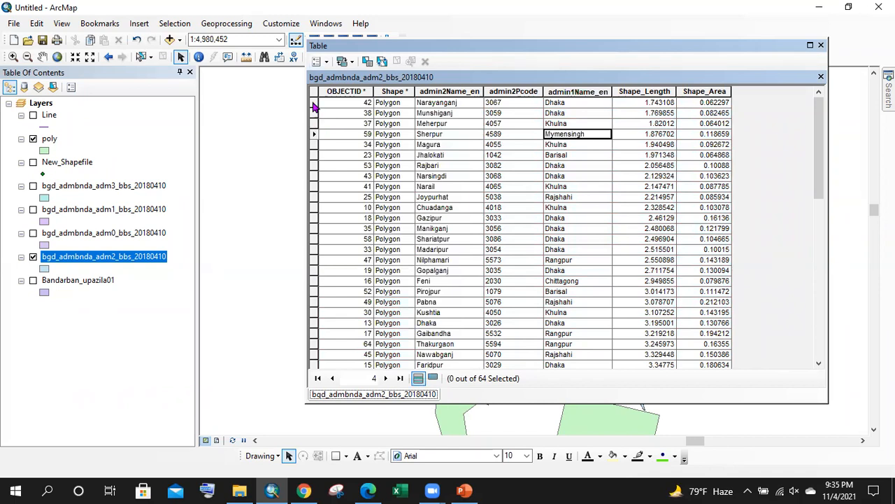
{"action": "left_click", "coordinate": [319, 61]}
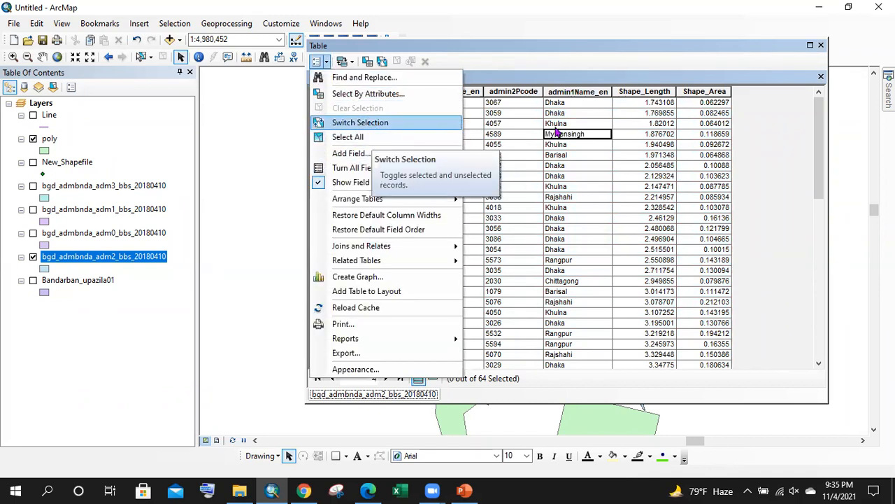
{"action": "left_click", "coordinate": [324, 113]}
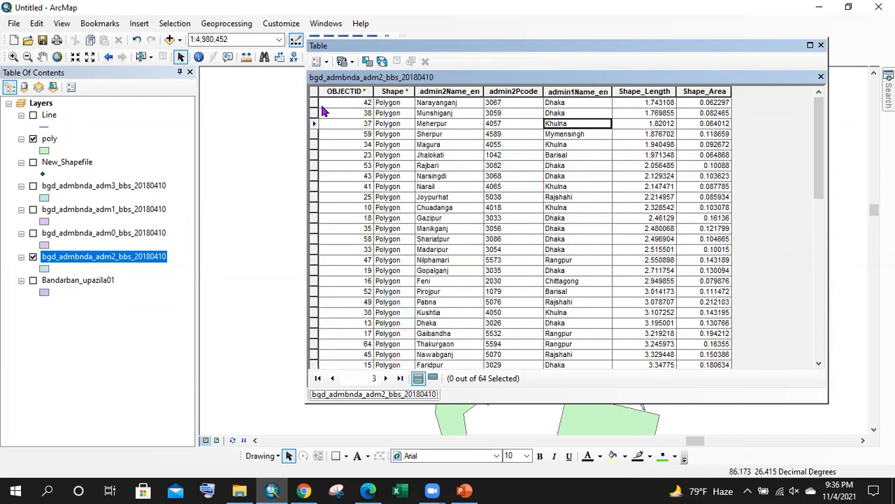
- Select the continuous range of records from Munshiganj through Gaibandha
{"action": "left_click", "coordinate": [315, 114]}
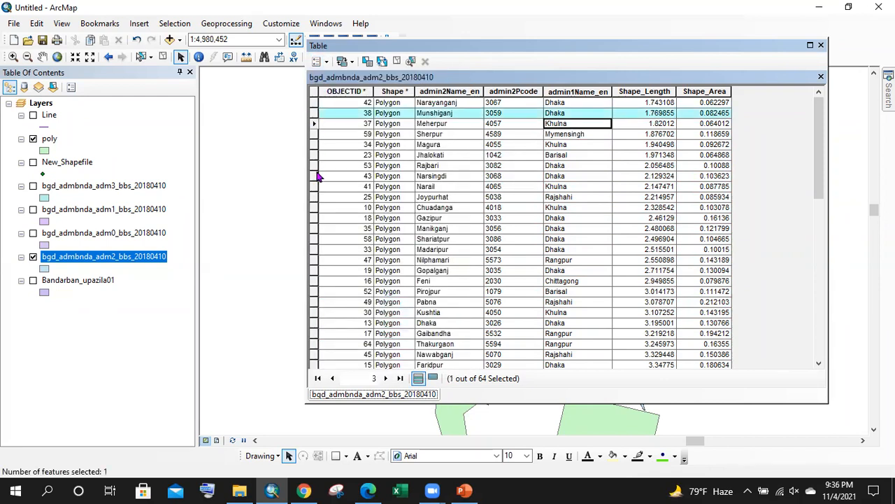
{"action": "left_click", "coordinate": [315, 333], "text": "shift"}
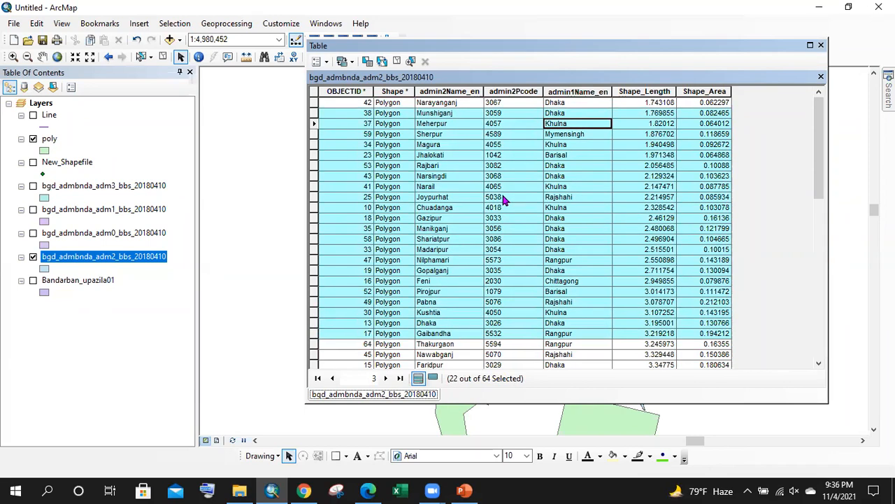
{"action": "scroll", "coordinate": [443, 200], "scroll_direction": "down", "scroll_amount": 8}
{"action": "scroll", "coordinate": [442, 210], "scroll_direction": "up", "scroll_amount": 8}
- Switch the selection to the previously unselected records and review which rows are highlighted
{"action": "left_click", "coordinate": [327, 63]}
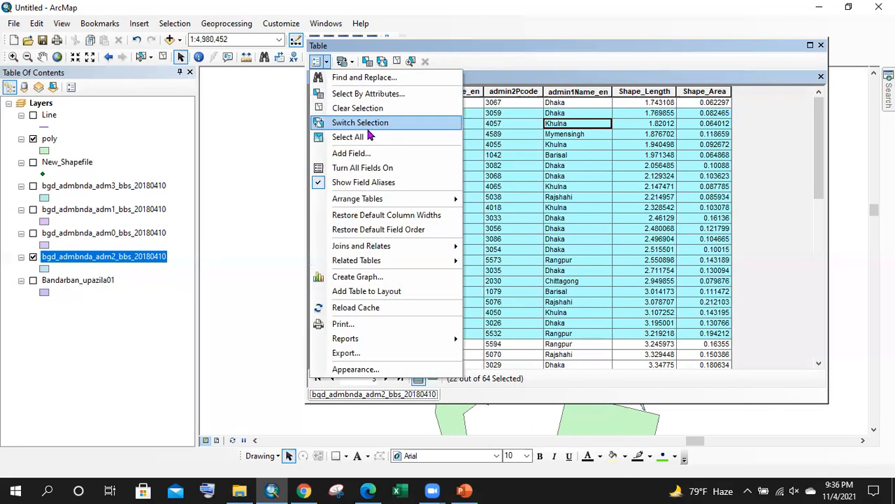
{"action": "left_click", "coordinate": [365, 125]}
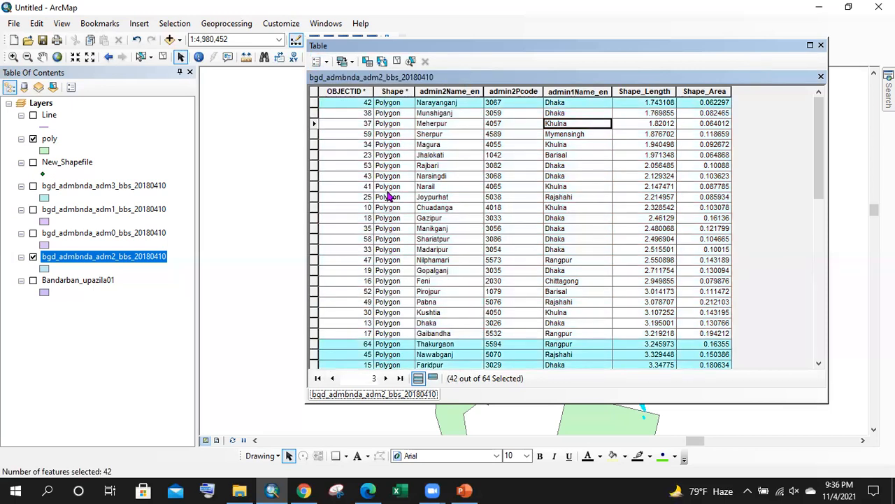
{"action": "scroll", "coordinate": [395, 196], "scroll_direction": "down", "scroll_amount": 6}
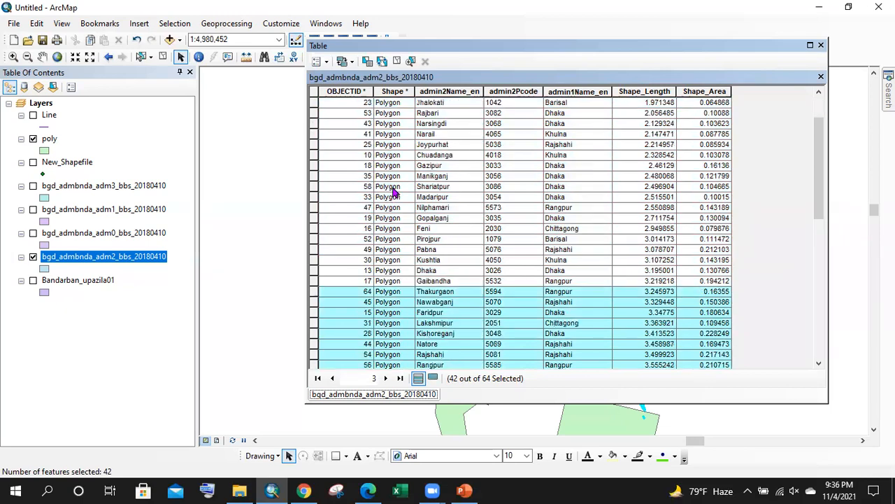
{"action": "scroll", "coordinate": [398, 198], "scroll_direction": "up", "scroll_amount": 6}
{"action": "scroll", "coordinate": [439, 202], "scroll_direction": "down", "scroll_amount": 6}
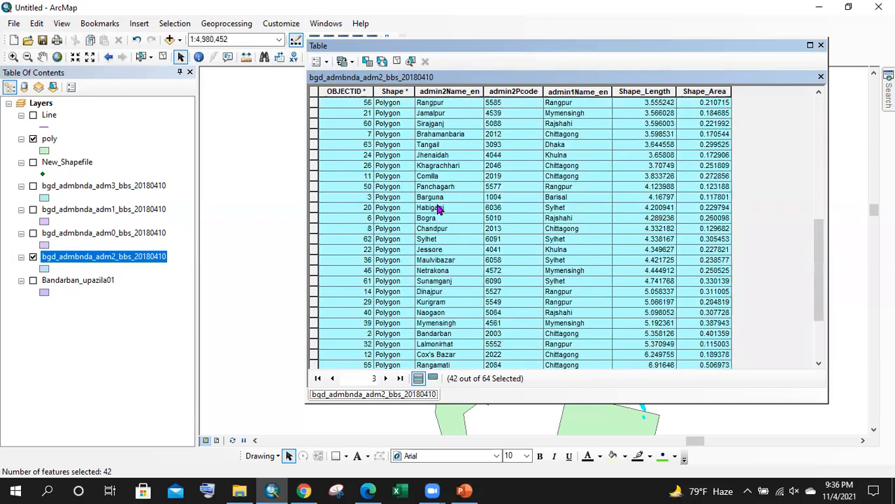
{"action": "scroll", "coordinate": [439, 202], "scroll_direction": "up", "scroll_amount": 6}
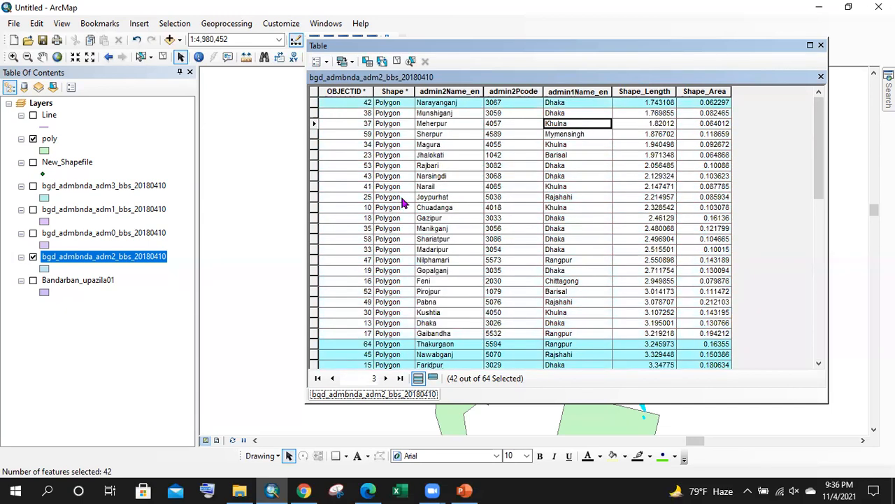
- Clear the record selection and move the attribute table window below the map toolbars
{"action": "left_click", "coordinate": [325, 63]}
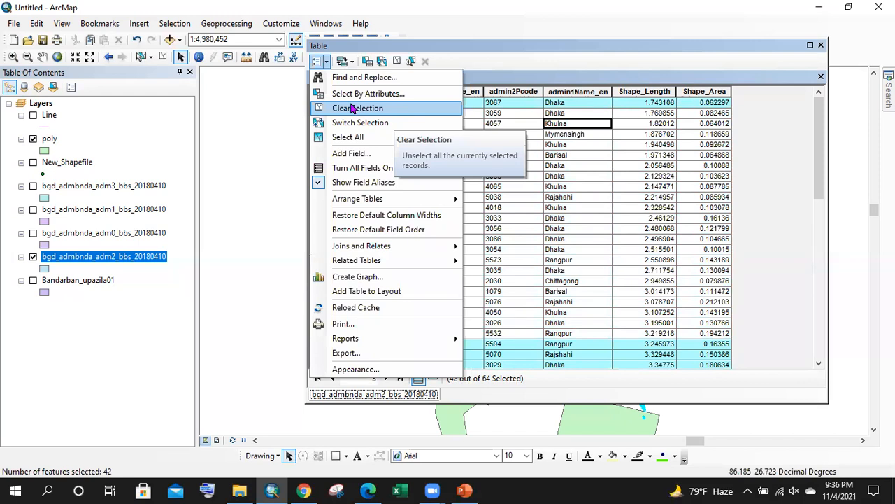
{"action": "left_click", "coordinate": [377, 111]}
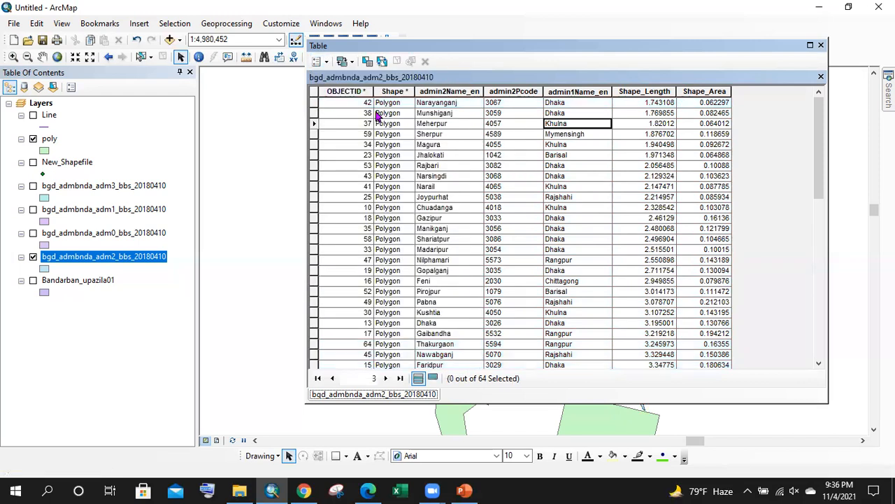
{"action": "left_click", "coordinate": [319, 62]}
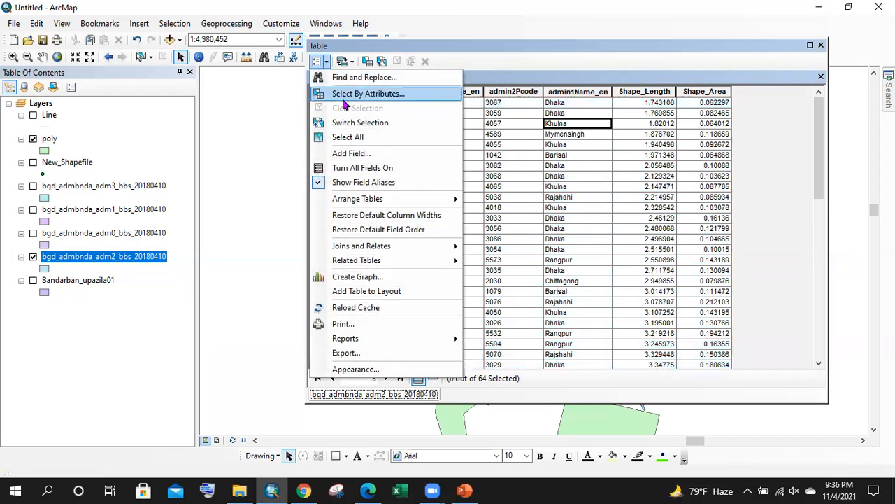
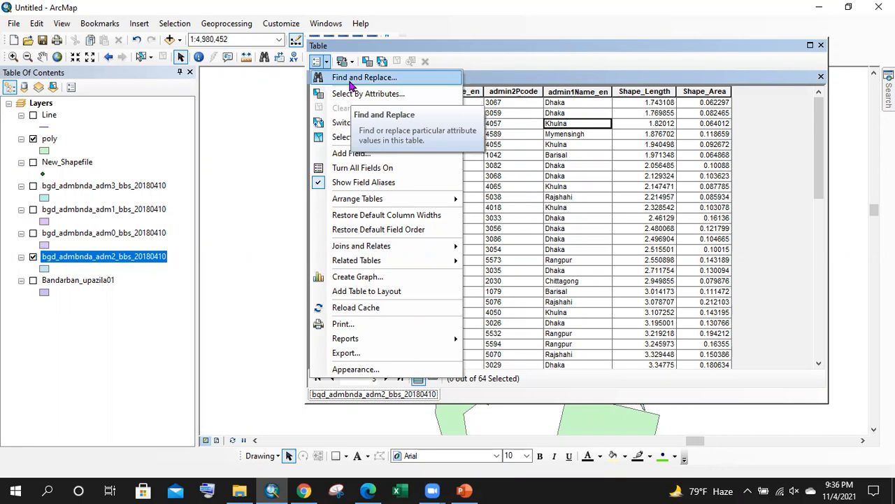
{"action": "left_click_drag", "start_coordinate": [440, 46], "coordinate": [434, 83]}
- Sort the table by admin2Name_en in ascending order and make the Comilla name cell current
{"action": "scroll", "coordinate": [549, 210], "scroll_direction": "down", "scroll_amount": 8}
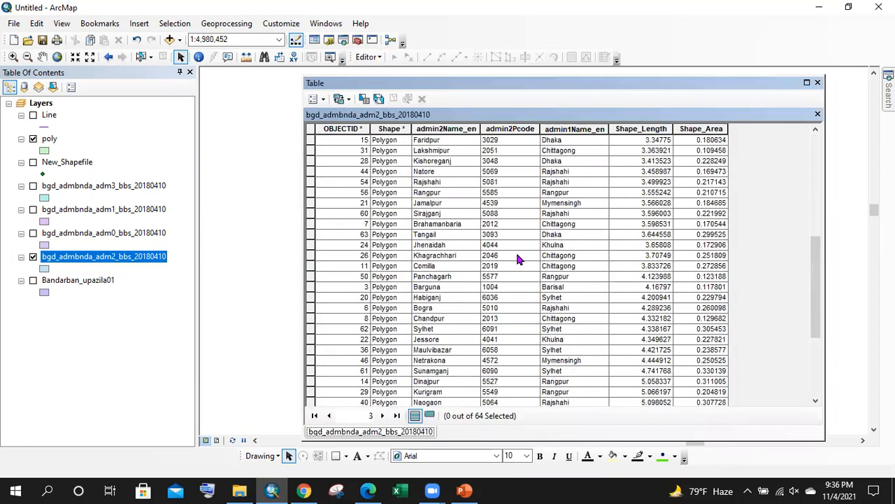
{"action": "scroll", "coordinate": [517, 259], "scroll_direction": "down", "scroll_amount": 3}
{"action": "scroll", "coordinate": [447, 287], "scroll_direction": "up", "scroll_amount": 6}
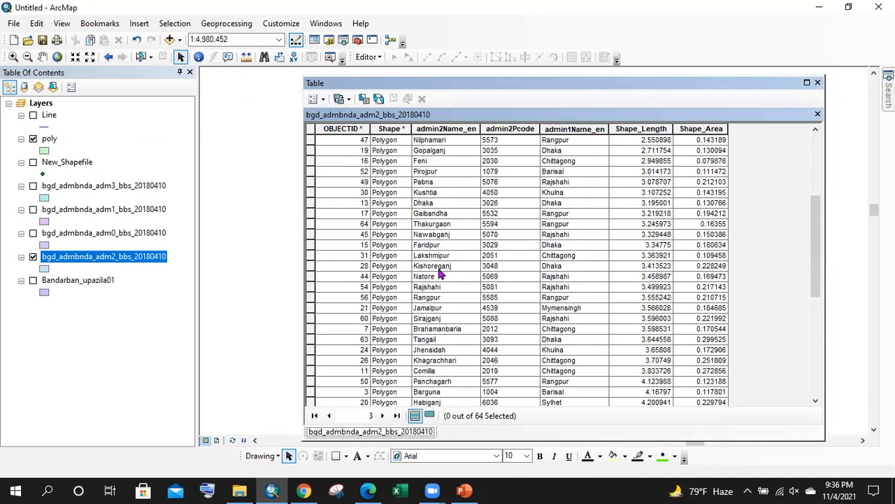
{"action": "scroll", "coordinate": [439, 274], "scroll_direction": "down", "scroll_amount": 8}
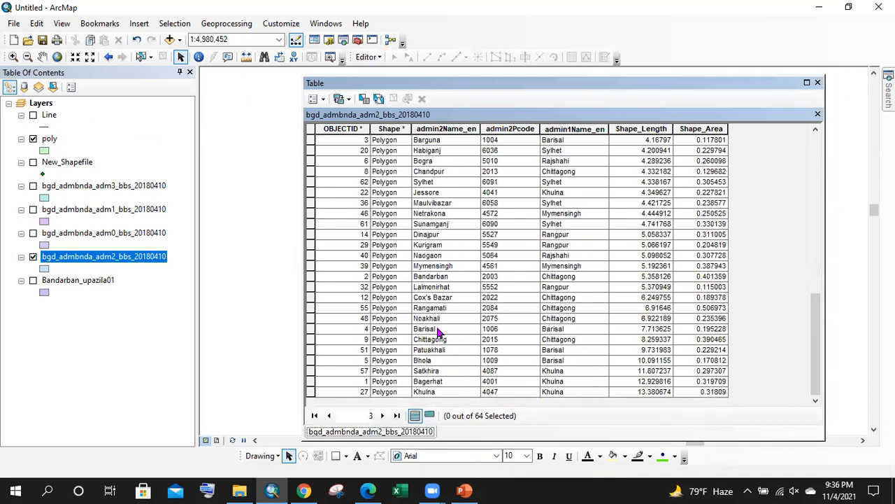
{"action": "double_click", "coordinate": [439, 128]}
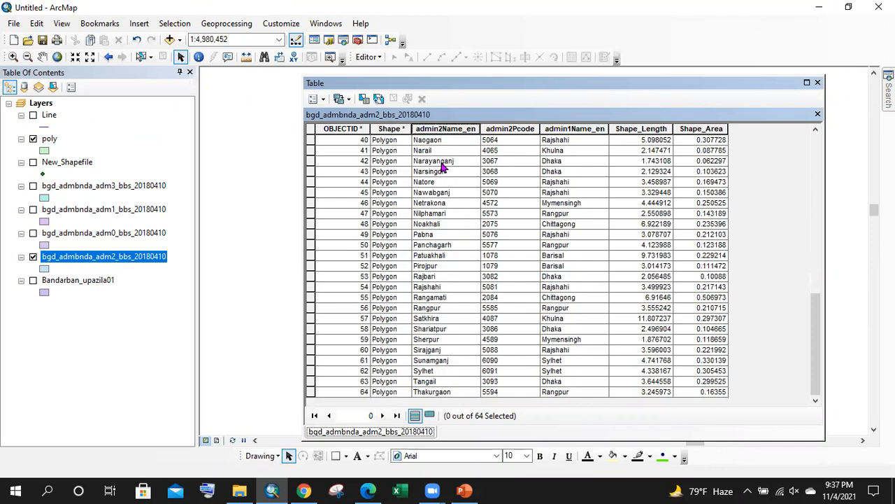
{"action": "scroll", "coordinate": [441, 168], "scroll_direction": "up", "scroll_amount": 13}
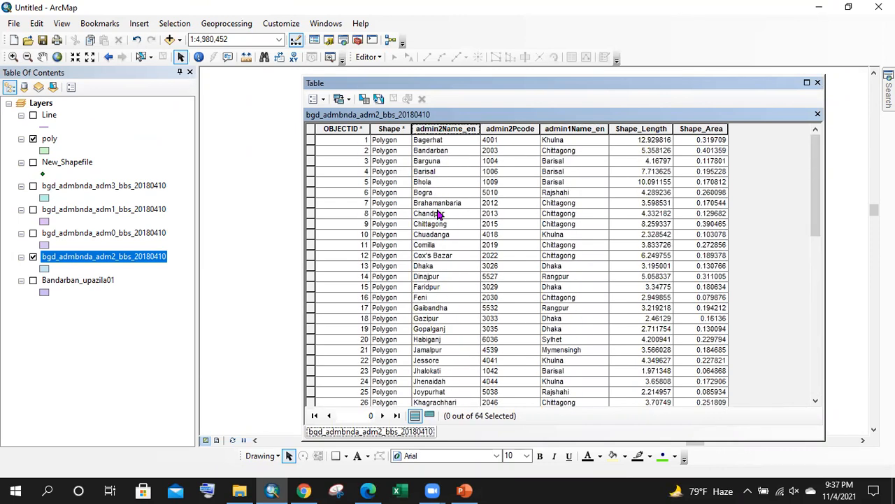
{"action": "left_click", "coordinate": [431, 246]}
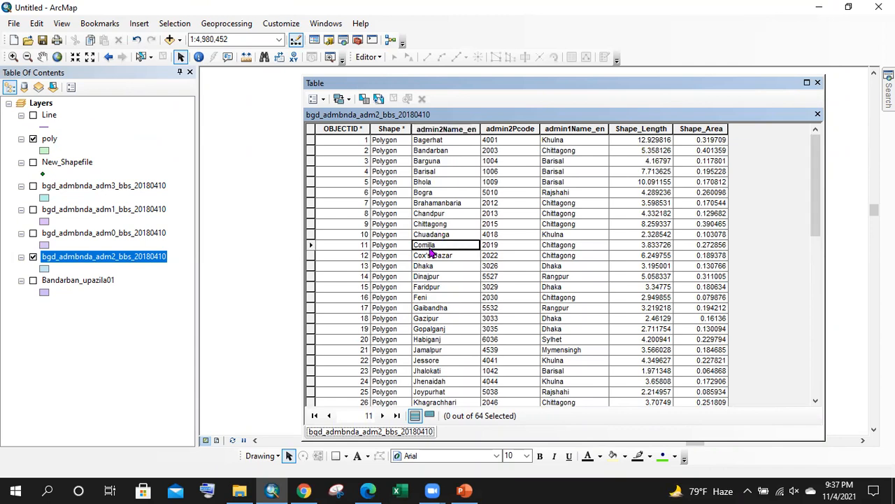
- Start an edit session on the bgd_admbnda_adm2_bbs_20180410 layer
{"action": "left_click", "coordinate": [373, 58]}
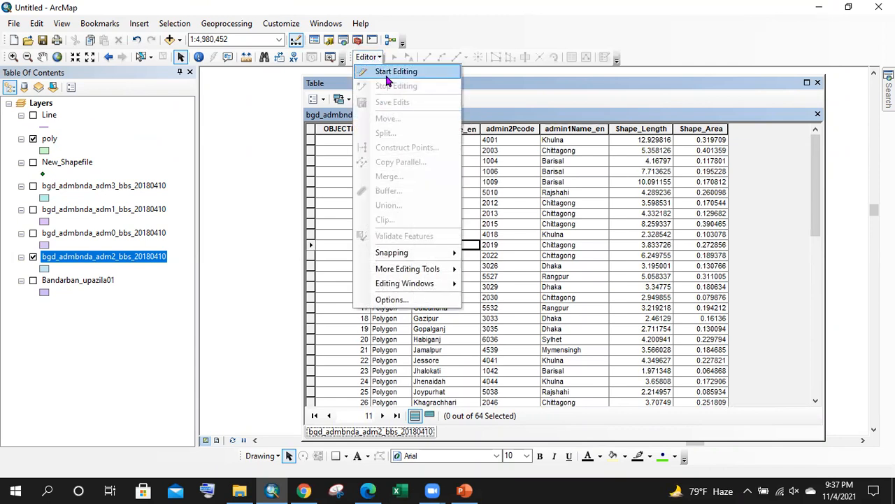
{"action": "left_click", "coordinate": [385, 74]}
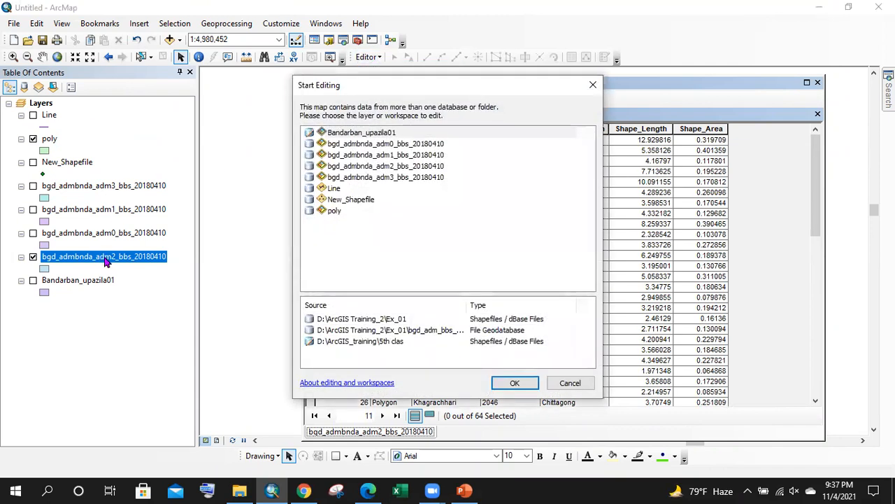
{"action": "left_click", "coordinate": [391, 168]}
{"action": "left_click", "coordinate": [514, 383]}
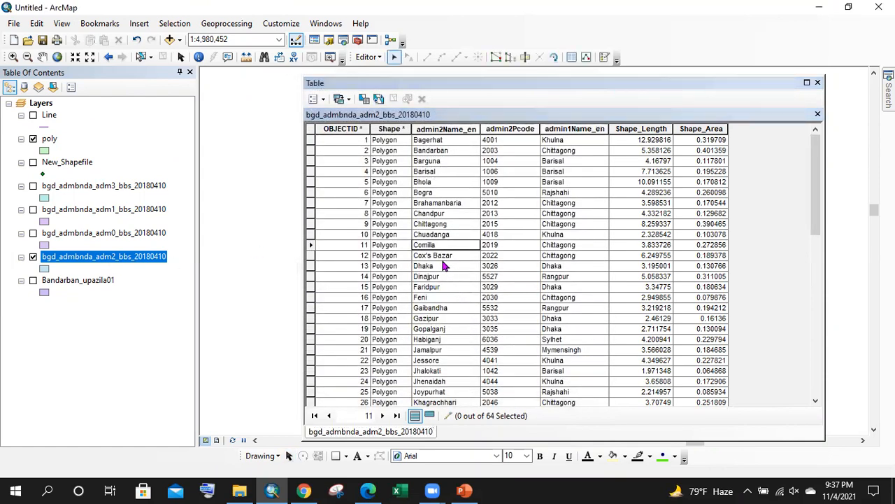
- Change the district name Comilla to Cumilla in the admin2Name_en field and save the edits
{"action": "left_click", "coordinate": [424, 246]}
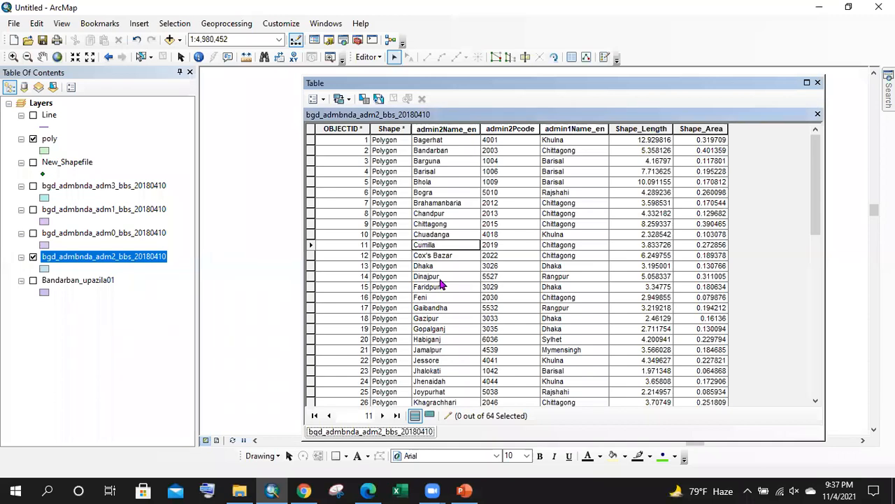
{"action": "left_click", "coordinate": [368, 57]}
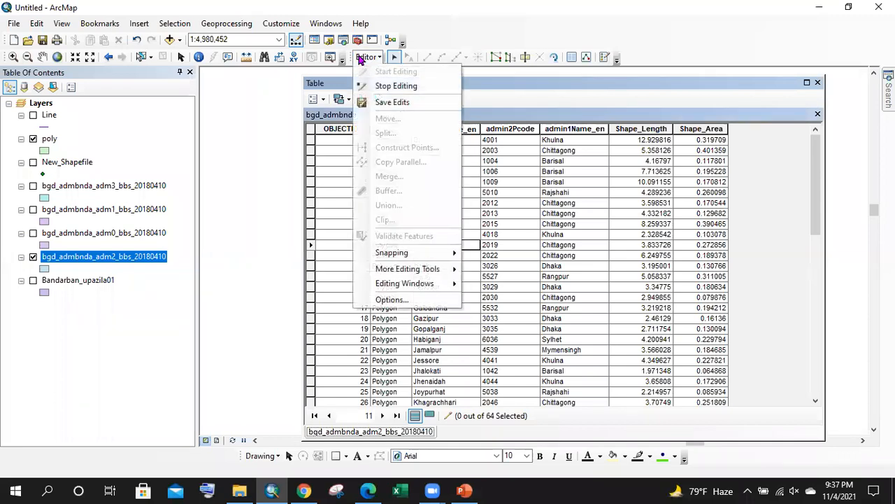
{"action": "left_click", "coordinate": [560, 87]}
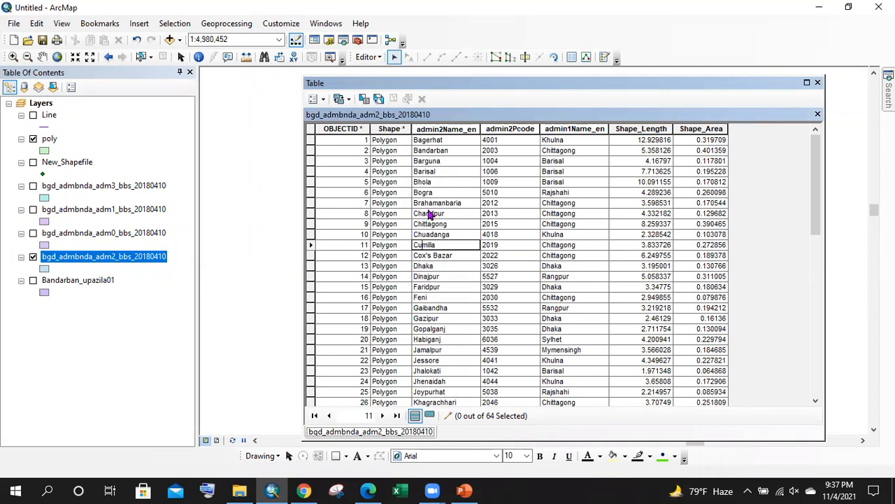
{"action": "left_click", "coordinate": [368, 56]}
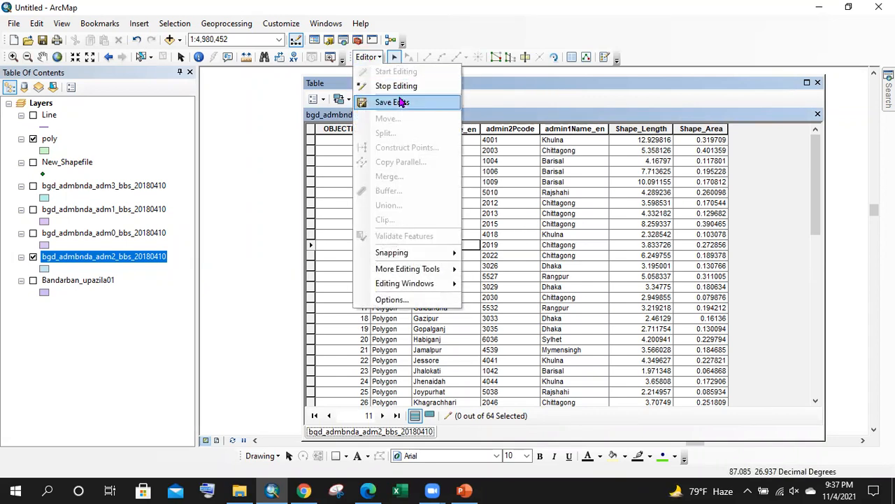
{"action": "left_click", "coordinate": [393, 102]}
{"action": "scroll", "coordinate": [440, 236], "scroll_direction": "down", "scroll_amount": 2}
{"action": "scroll", "coordinate": [440, 236], "scroll_direction": "down", "scroll_amount": 4}
{"action": "scroll", "coordinate": [441, 237], "scroll_direction": "up", "scroll_amount": 5}
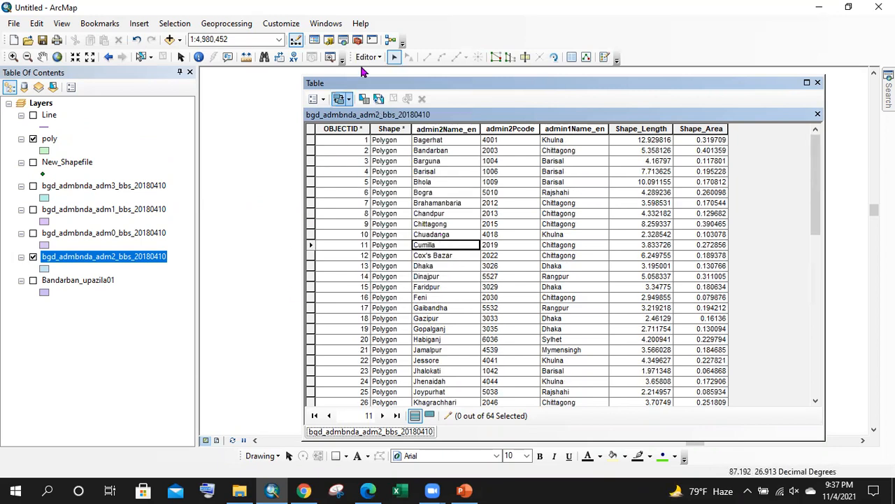
- Open Find and Replace for the attribute table, move it clear of the records and enter Barisal as the search text
{"action": "left_click", "coordinate": [321, 98]}
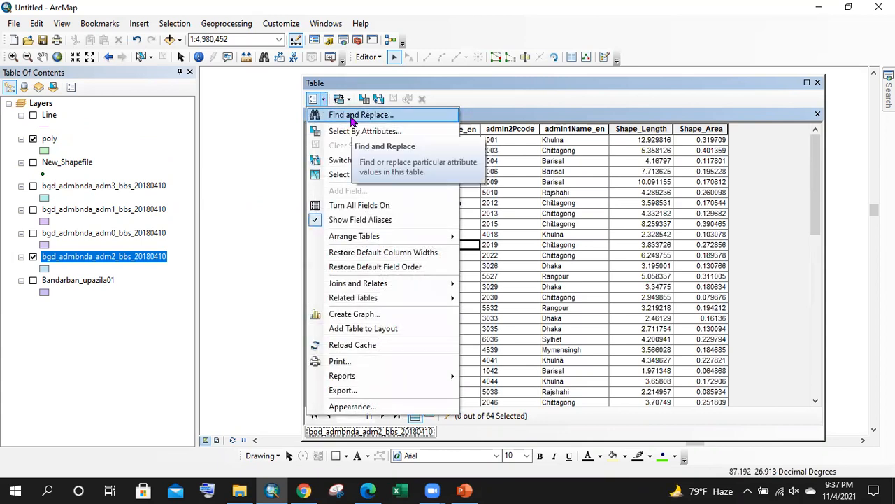
{"action": "left_click", "coordinate": [367, 57]}
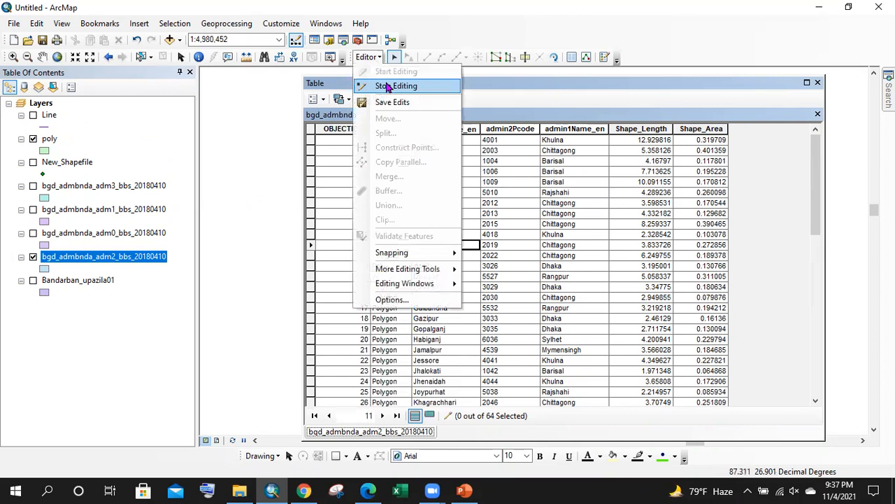
{"action": "left_click", "coordinate": [314, 100]}
{"action": "left_click", "coordinate": [320, 99]}
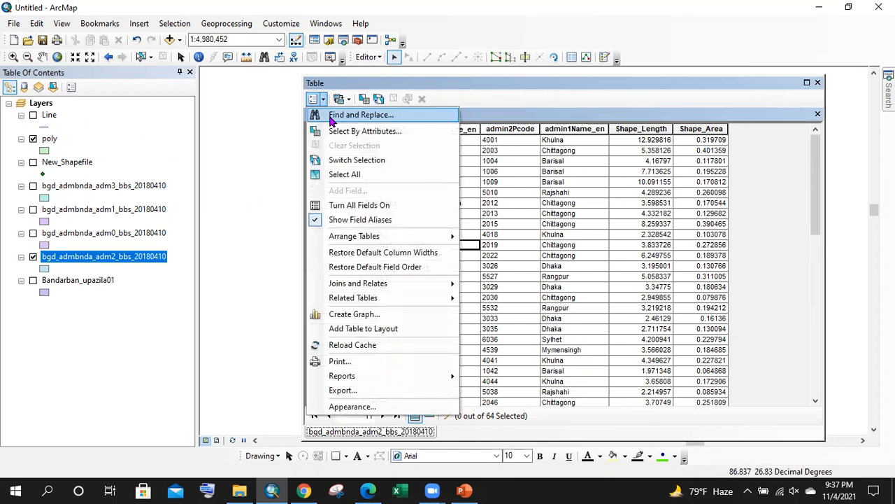
{"action": "left_click", "coordinate": [348, 118]}
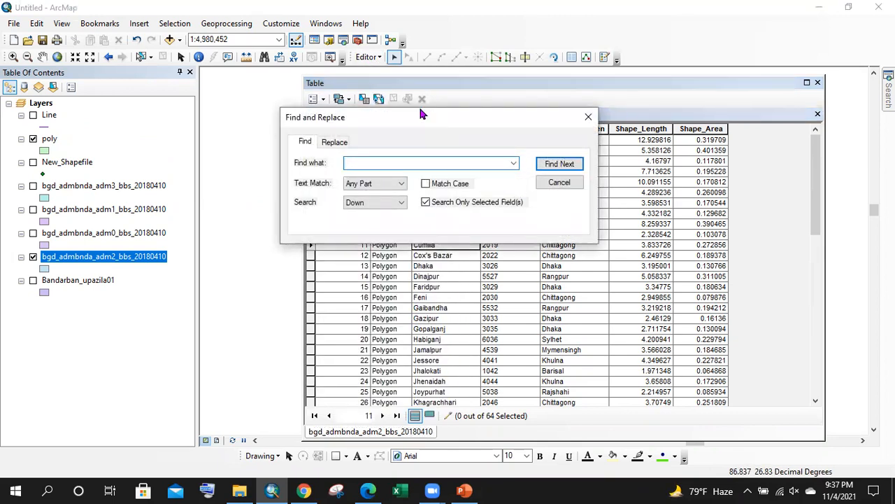
{"action": "left_click_drag", "start_coordinate": [420, 109], "coordinate": [250, 99]}
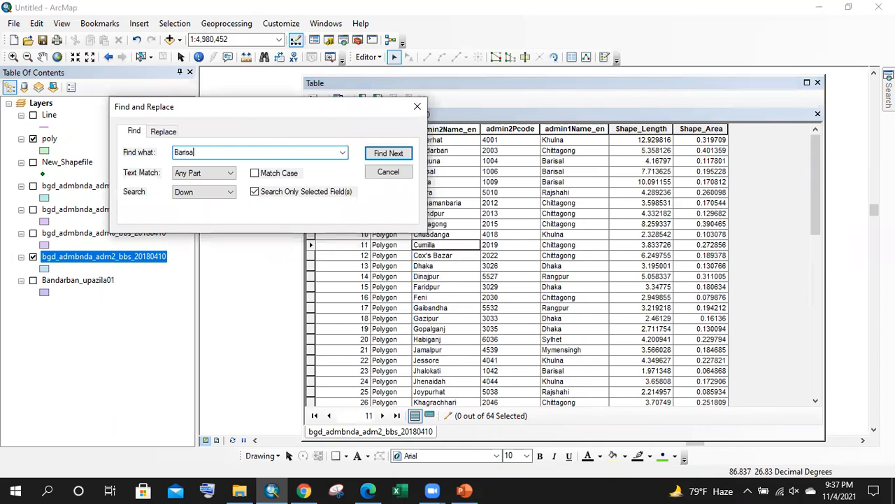
- Step through the matches for Barisal in the admin1Name_en field until all records have been searched
{"action": "left_click", "coordinate": [388, 154]}
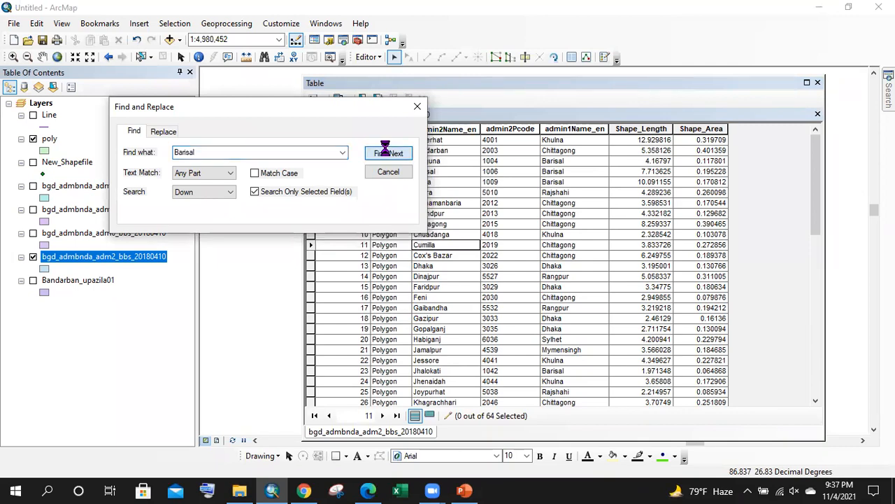
{"action": "left_click", "coordinate": [388, 154]}
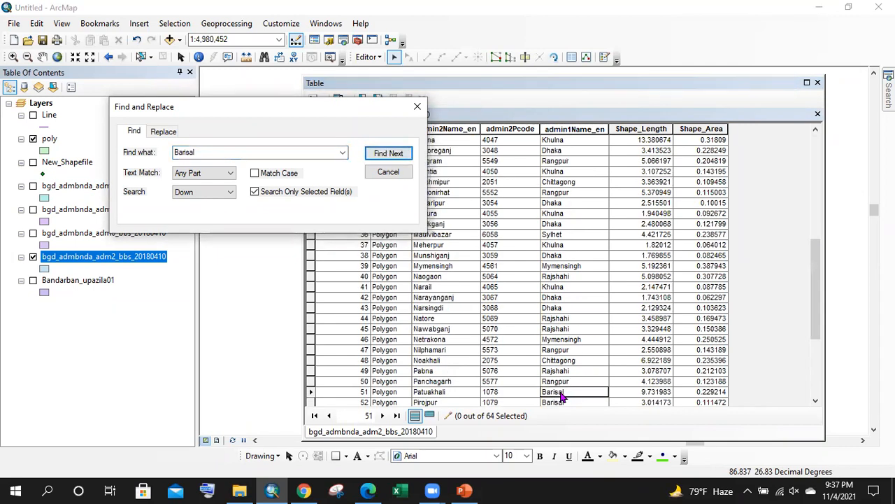
{"action": "left_click", "coordinate": [393, 155]}
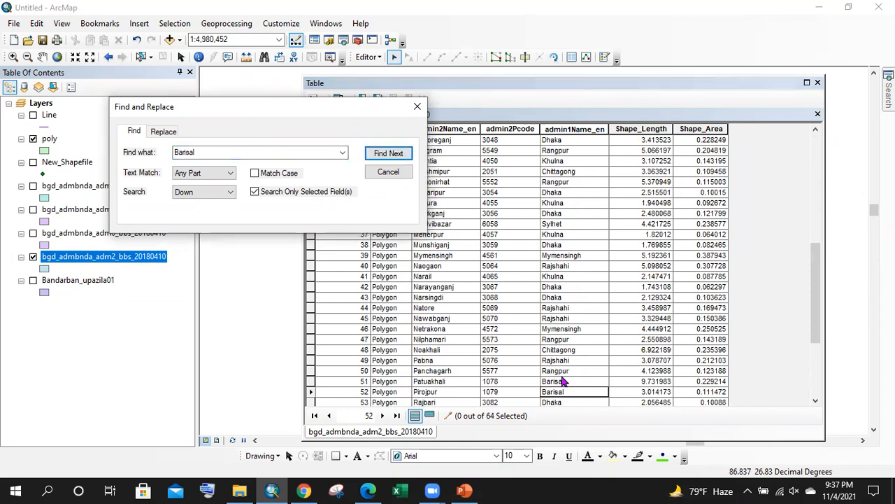
{"action": "left_click", "coordinate": [403, 155]}
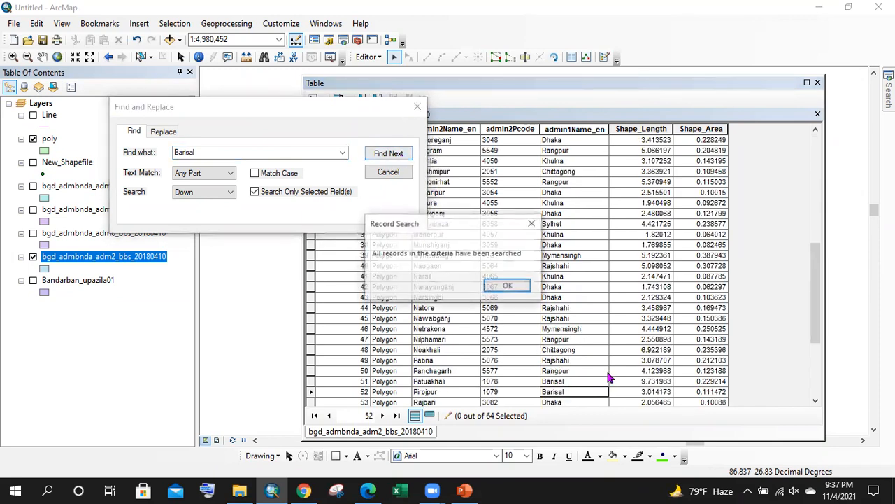
{"action": "left_click", "coordinate": [506, 286]}
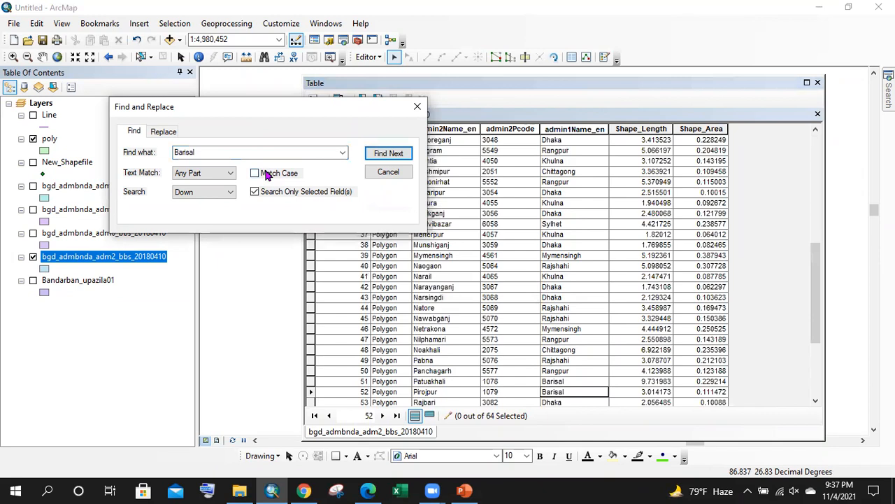
- Replace every occurrence of Barisal with Barishal, searching down only the selected field with any-part text matching
{"action": "left_click", "coordinate": [164, 131]}
{"action": "double_click", "coordinate": [187, 152]}
{"action": "left_click", "coordinate": [188, 152]}
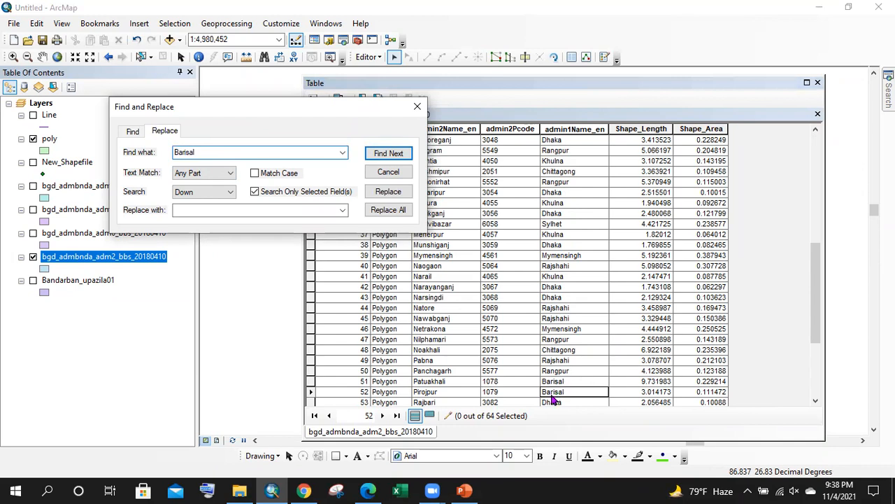
{"action": "left_click", "coordinate": [232, 208]}
{"action": "left_click_drag", "start_coordinate": [212, 152], "coordinate": [131, 160]}
{"action": "key", "text": "ctrl+c"}
{"action": "left_click", "coordinate": [206, 209]}
{"action": "key", "text": "ctrl+v"}
{"action": "type", "text": "h"}
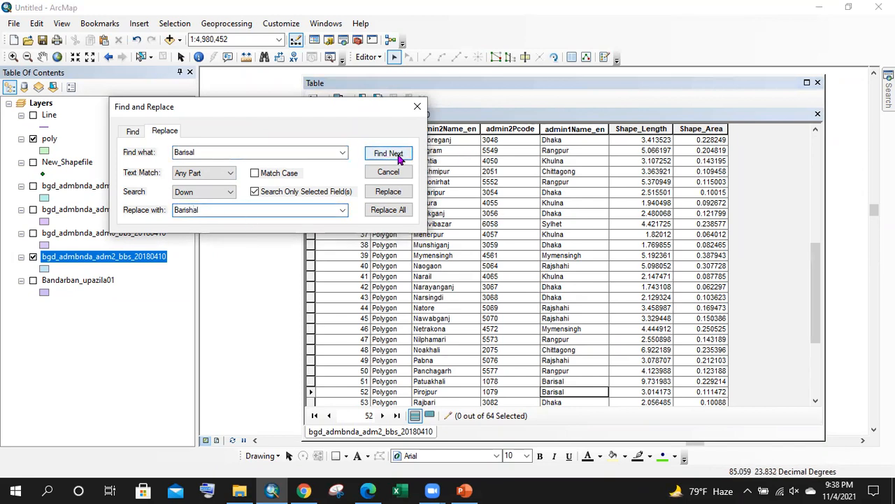
{"action": "left_click", "coordinate": [395, 209]}
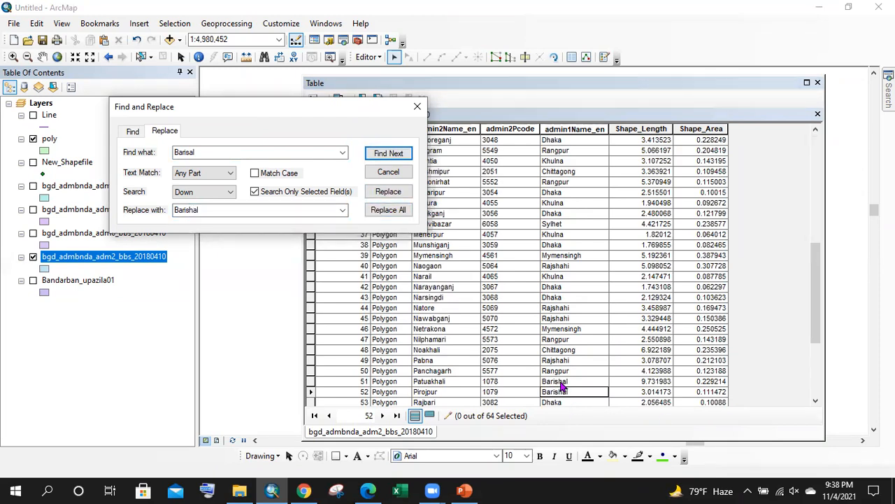
- Close Find and Replace, save the edits and check the remaining records of the table
{"action": "left_click", "coordinate": [417, 107]}
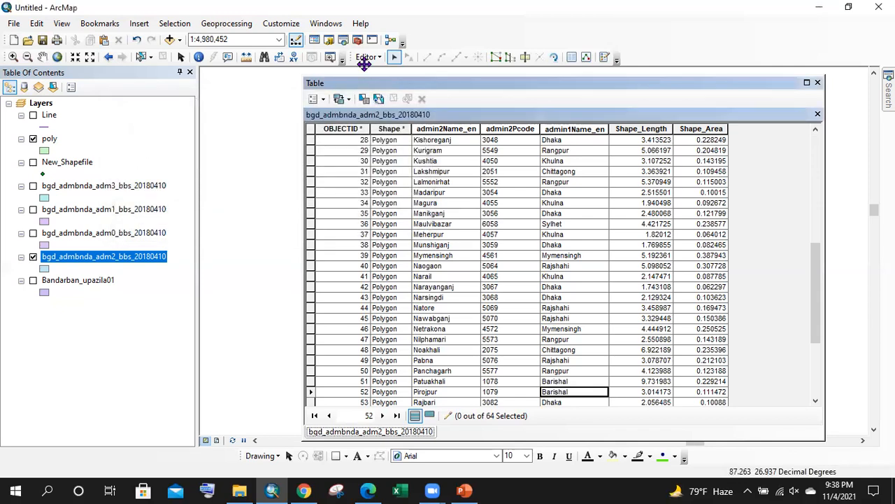
{"action": "left_click", "coordinate": [368, 56]}
{"action": "left_click", "coordinate": [381, 103]}
{"action": "scroll", "coordinate": [563, 360], "scroll_direction": "down", "scroll_amount": 4}
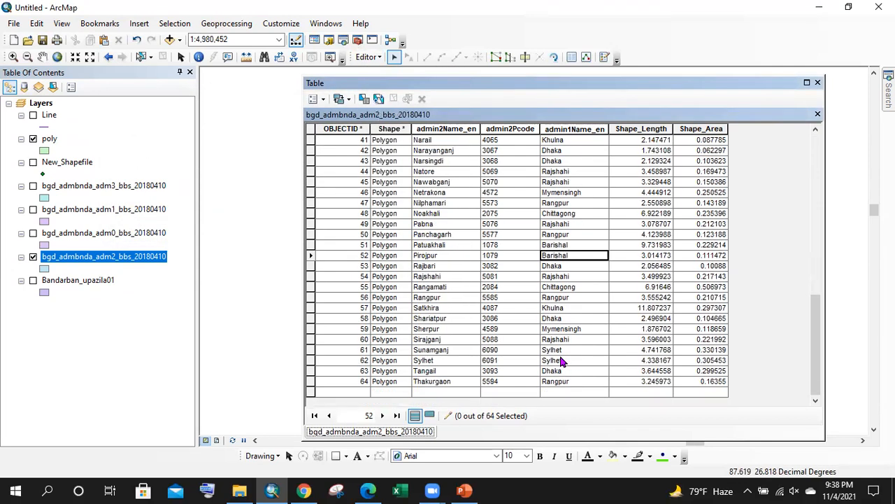
- Look over the editing and table options, and move the attribute table window up over the map toolbars
{"action": "left_click", "coordinate": [367, 56]}
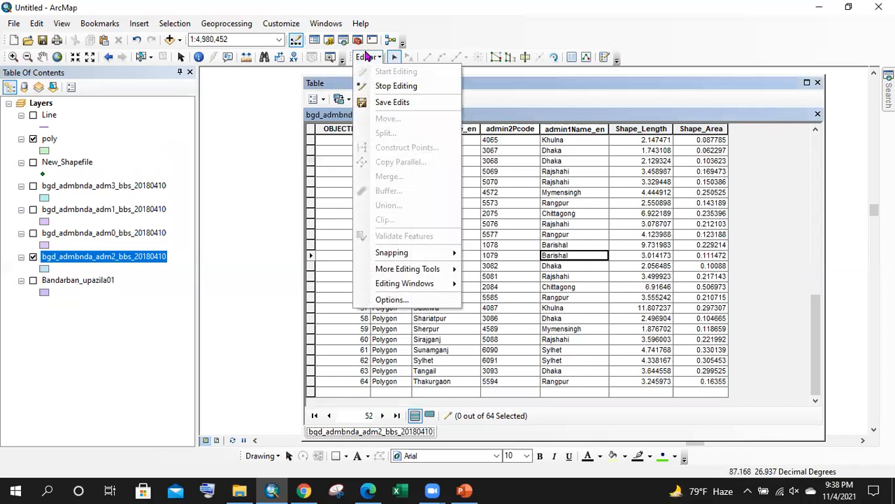
{"action": "left_click", "coordinate": [323, 100]}
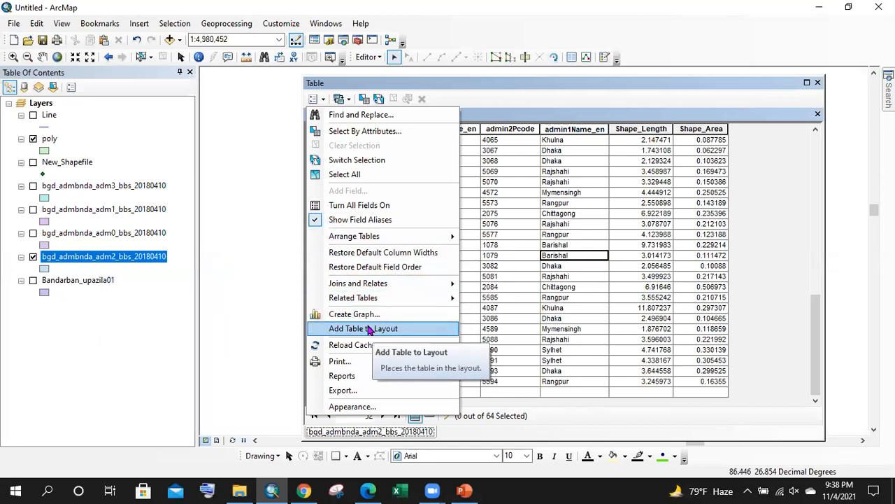
{"action": "left_click", "coordinate": [510, 84]}
{"action": "left_click_drag", "start_coordinate": [510, 86], "coordinate": [449, 74]}
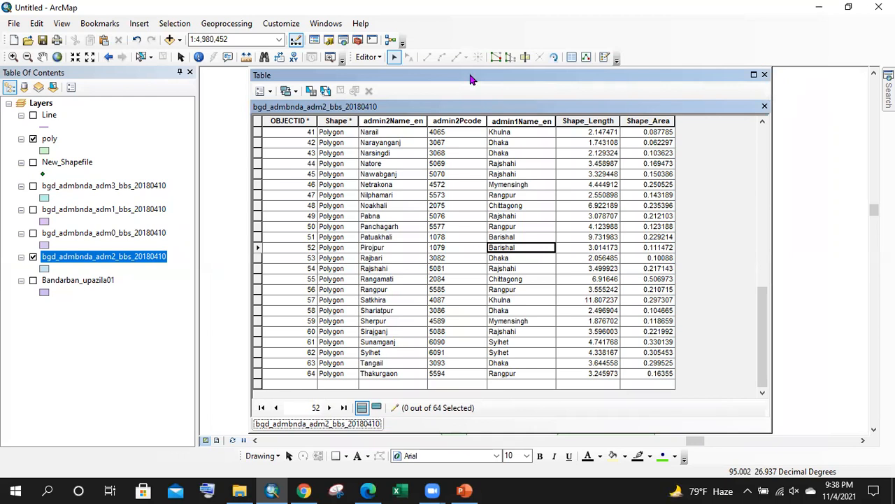
{"action": "left_click_drag", "start_coordinate": [468, 57], "coordinate": [466, 51]}
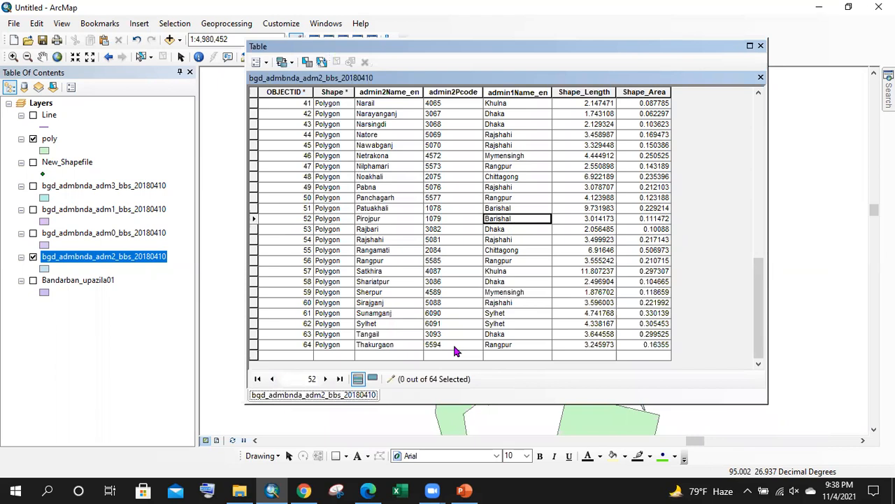
- Switch to Ex_01.pdf in Edge and read the "Work with field calculator" instructions on page 14
{"action": "left_click", "coordinate": [368, 490]}
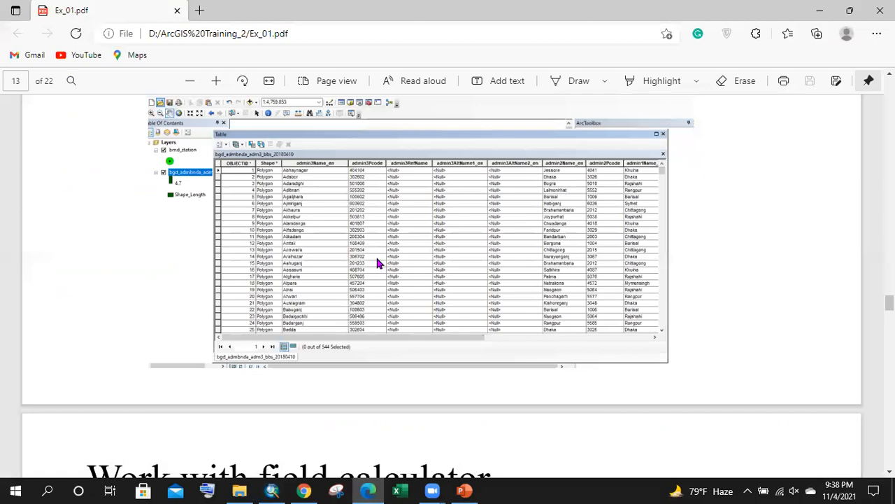
{"action": "scroll", "coordinate": [378, 252], "scroll_direction": "up", "scroll_amount": 10}
{"action": "scroll", "coordinate": [380, 232], "scroll_direction": "down", "scroll_amount": 7}
{"action": "scroll", "coordinate": [380, 232], "scroll_direction": "up", "scroll_amount": 5}
{"action": "scroll", "coordinate": [380, 231], "scroll_direction": "down", "scroll_amount": 7}
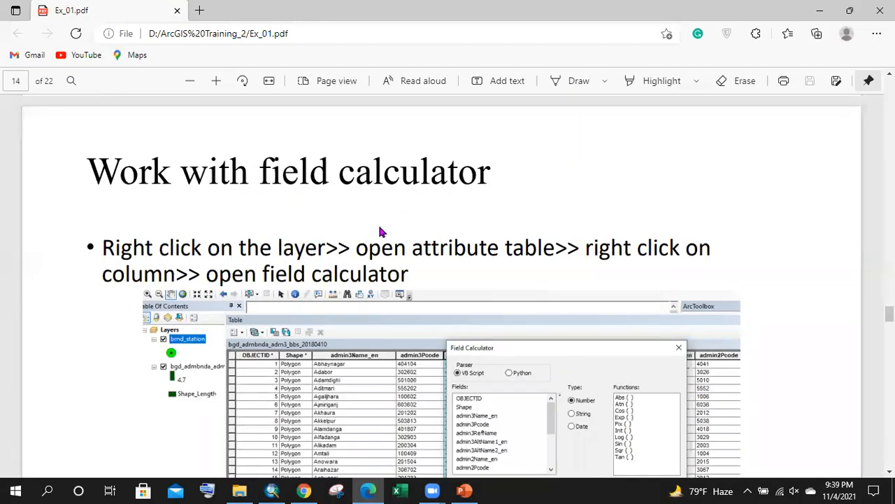
{"action": "scroll", "coordinate": [380, 232], "scroll_direction": "down", "scroll_amount": 3}
{"action": "scroll", "coordinate": [380, 231], "scroll_direction": "up", "scroll_amount": 3}
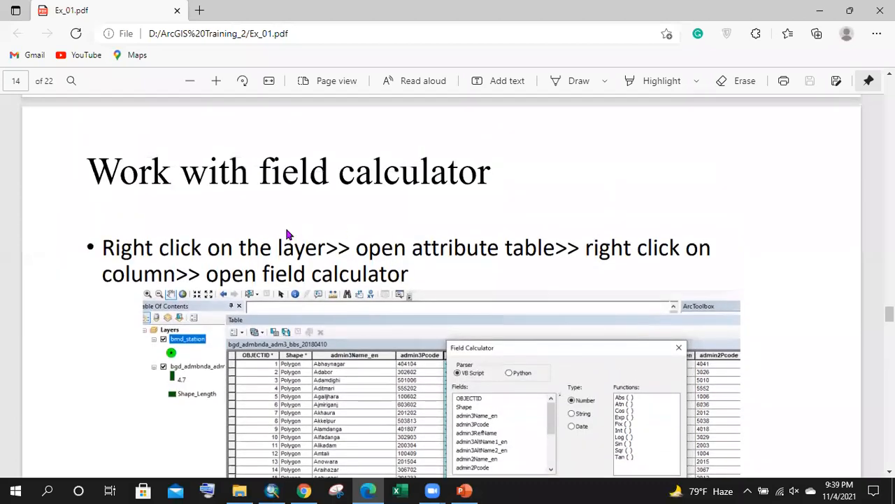
{"action": "scroll", "coordinate": [203, 200], "scroll_direction": "down", "scroll_amount": 6}
{"action": "scroll", "coordinate": [371, 194], "scroll_direction": "up", "scroll_amount": 5}
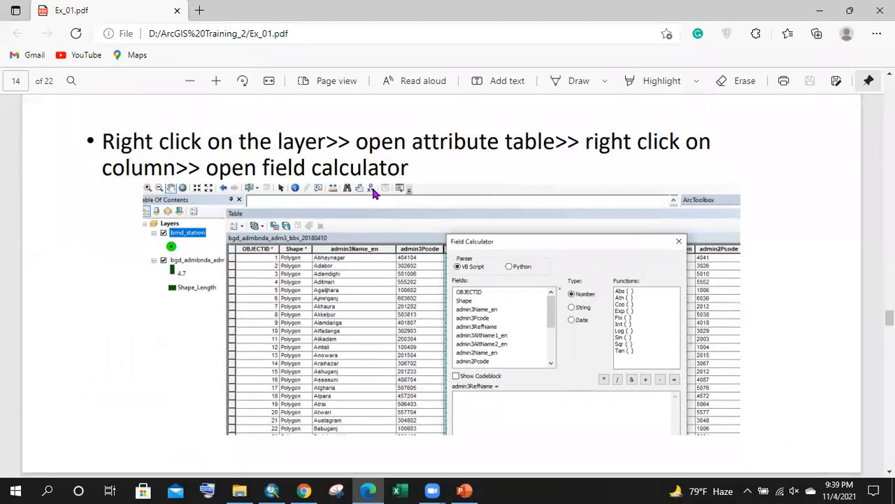
{"action": "scroll", "coordinate": [373, 193], "scroll_direction": "up", "scroll_amount": 3}
{"action": "scroll", "coordinate": [413, 173], "scroll_direction": "down", "scroll_amount": 3}
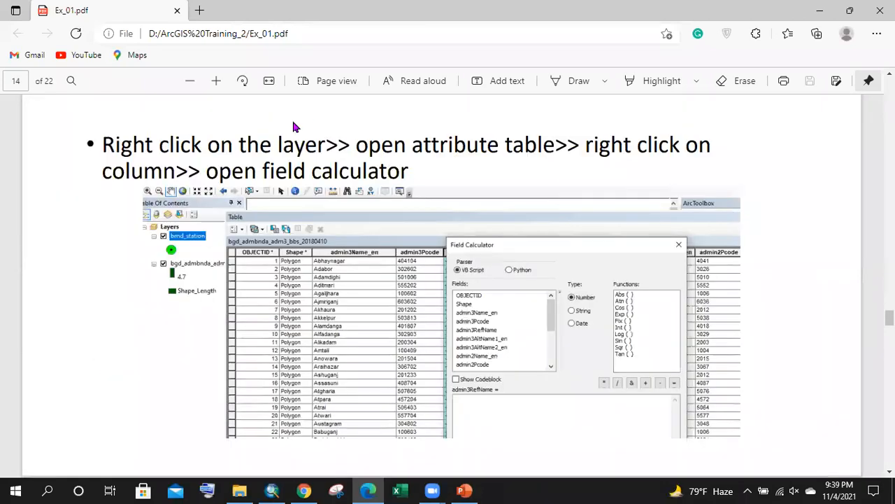
{"action": "scroll", "coordinate": [294, 124], "scroll_direction": "up", "scroll_amount": 2}
{"action": "left_click_drag", "start_coordinate": [140, 180], "coordinate": [478, 179]}
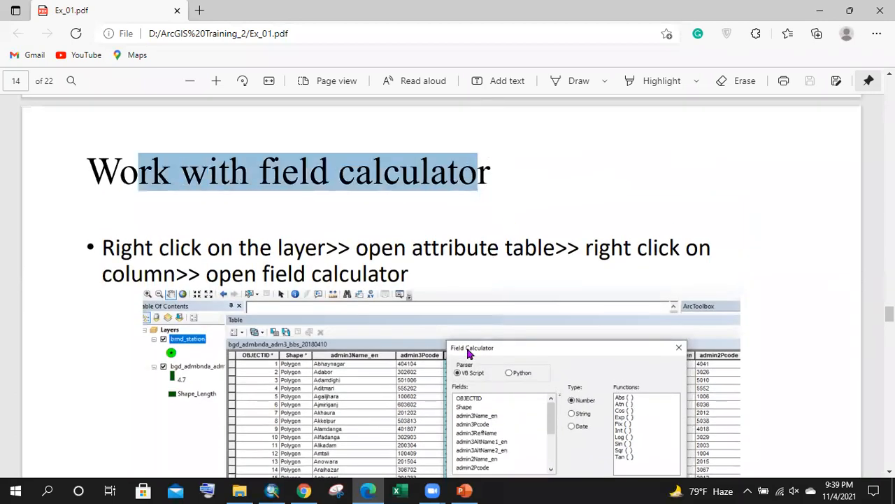
- Return to ArcMap and close the attribute table of the adm2 layer
{"action": "left_click", "coordinate": [272, 491]}
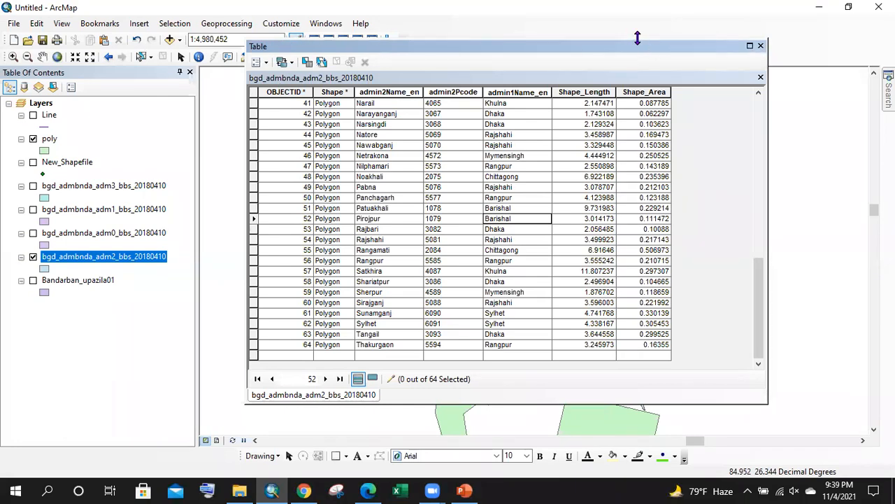
{"action": "left_click", "coordinate": [760, 45]}
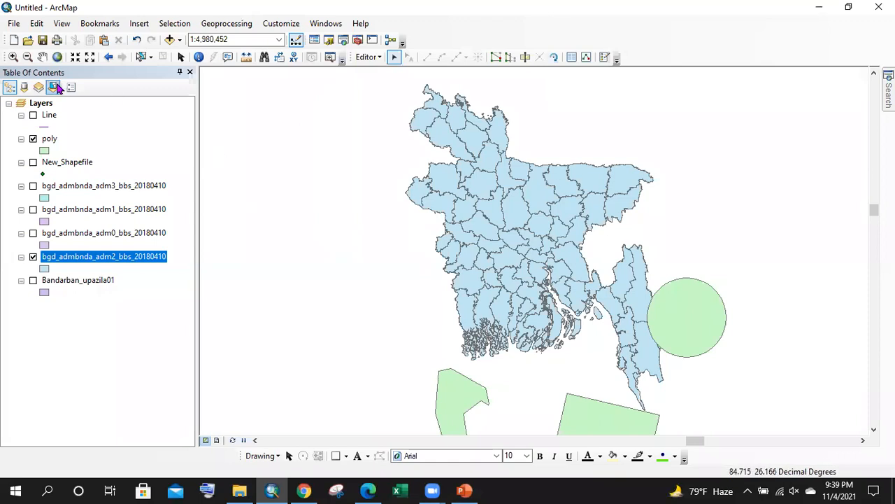
- Display the New_Shapefile layer at the top of the layer order and restart the edit session on it
{"action": "left_click", "coordinate": [33, 163]}
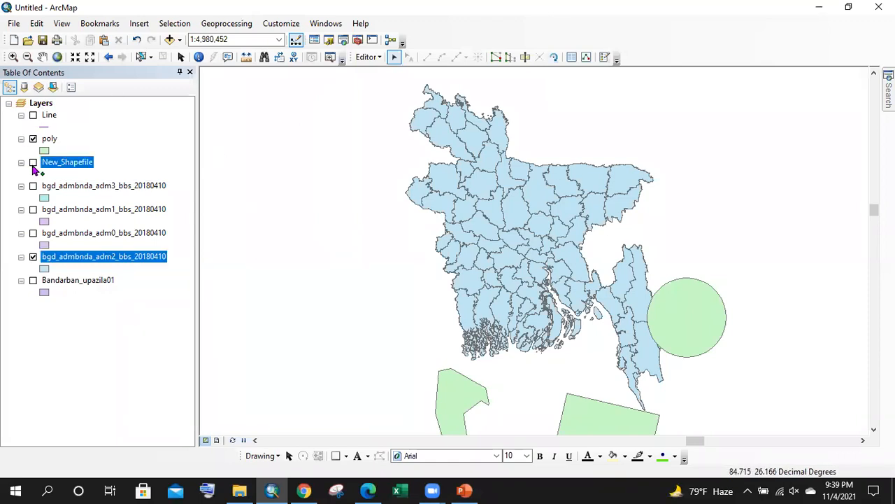
{"action": "left_click_drag", "start_coordinate": [67, 162], "coordinate": [75, 108]}
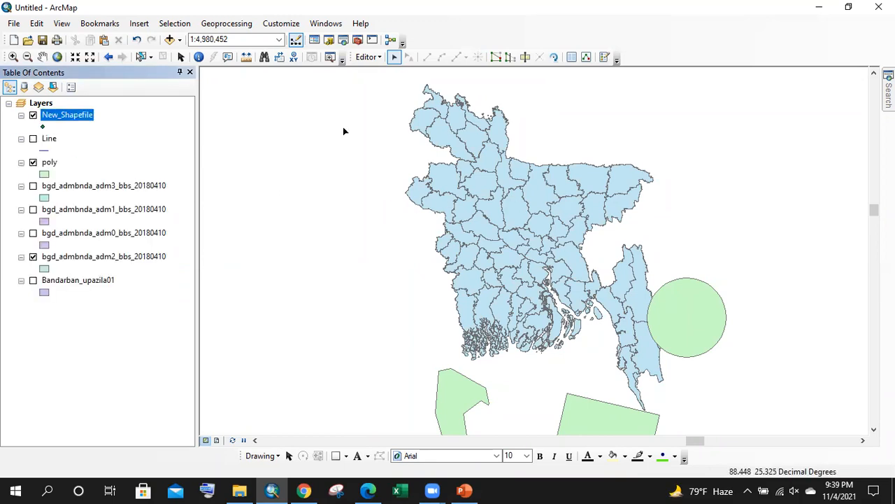
{"action": "left_click", "coordinate": [371, 57]}
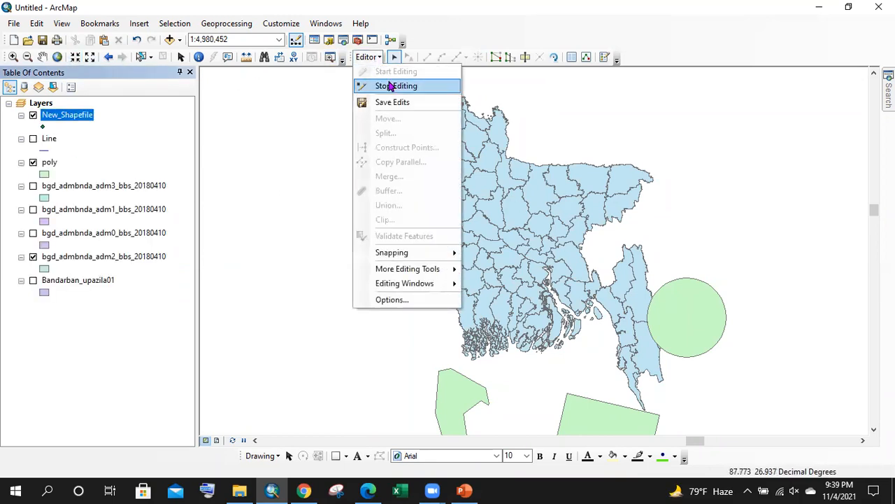
{"action": "left_click", "coordinate": [394, 87]}
{"action": "left_click", "coordinate": [368, 56]}
{"action": "left_click", "coordinate": [394, 72]}
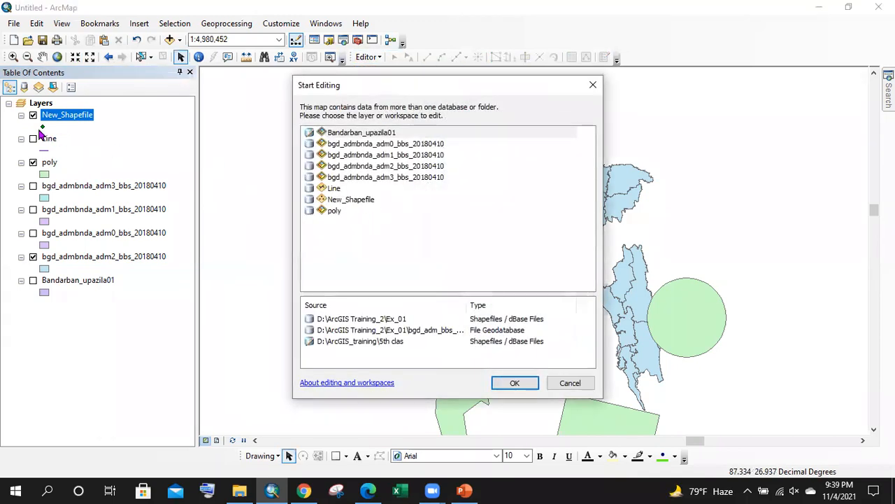
{"action": "left_click", "coordinate": [345, 200]}
{"action": "left_click", "coordinate": [515, 382]}
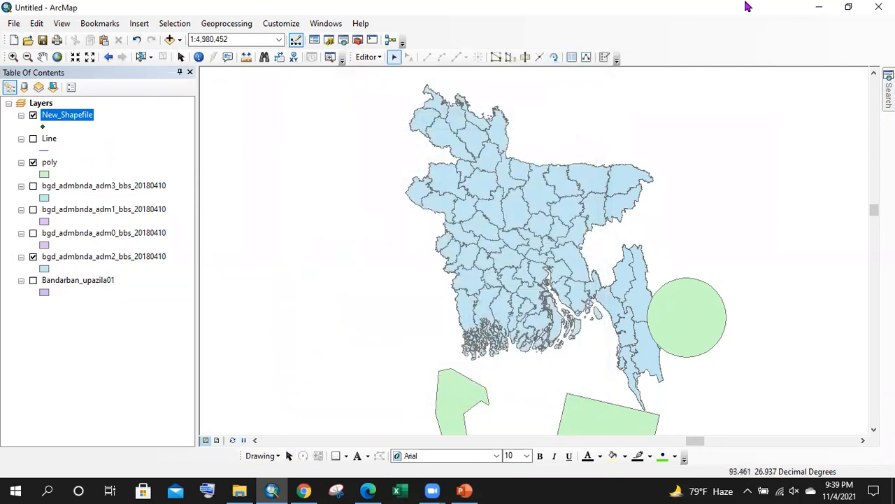
- Create seven New_Shapefile point features with the Point construction tool, scattered over the western and central districts of Bangladesh
{"action": "left_click", "coordinate": [586, 56]}
{"action": "left_click", "coordinate": [756, 133]}
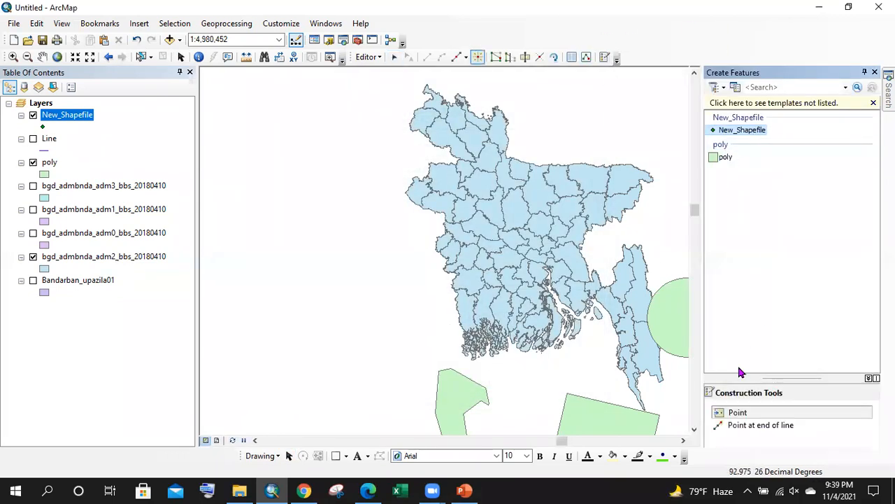
{"action": "left_click", "coordinate": [736, 412]}
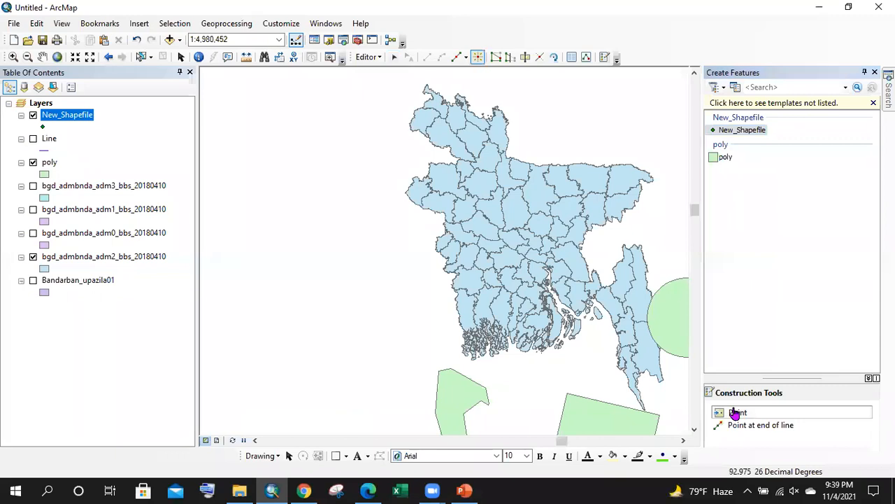
{"action": "left_click", "coordinate": [483, 184]}
{"action": "left_click", "coordinate": [465, 210]}
{"action": "left_click", "coordinate": [544, 236]}
{"action": "left_click", "coordinate": [514, 279]}
{"action": "left_click", "coordinate": [477, 259]}
{"action": "left_click", "coordinate": [517, 307]}
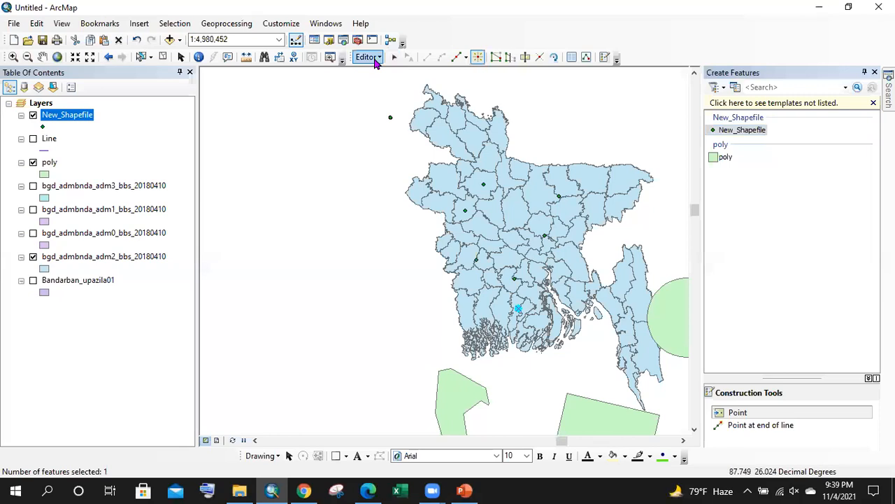
- Save the edits to the new points and stop editing
{"action": "left_click", "coordinate": [371, 58]}
{"action": "left_click", "coordinate": [393, 103]}
{"action": "left_click", "coordinate": [367, 57]}
{"action": "left_click", "coordinate": [385, 85]}
- Hide the poly and bgd_admbnda_adm2 layers and open the attribute table of New_Shapefile
{"action": "left_click", "coordinate": [33, 162]}
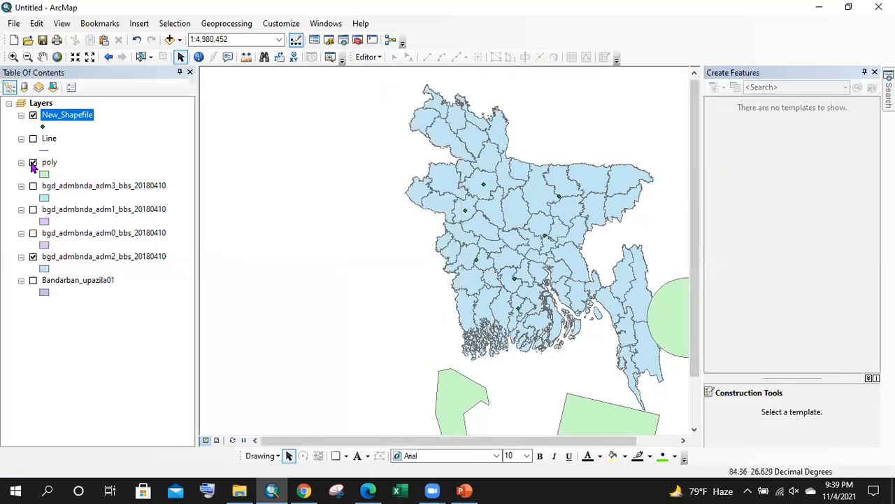
{"action": "left_click", "coordinate": [33, 256]}
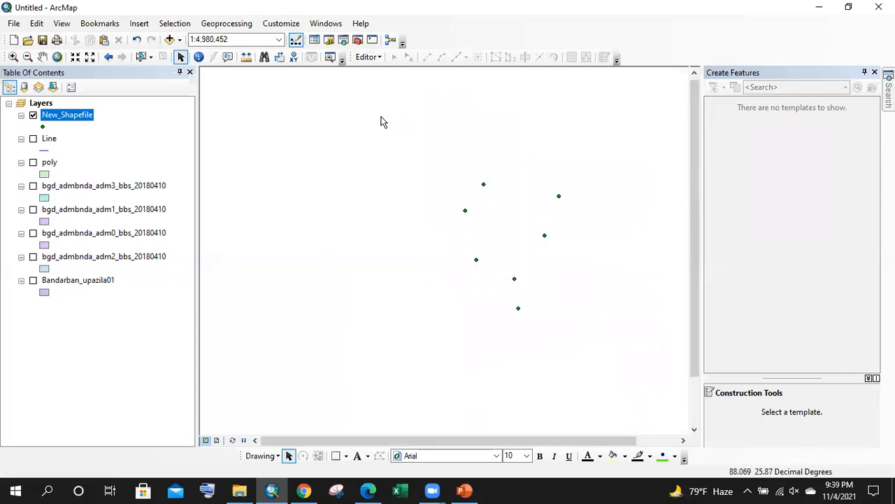
{"action": "right_click", "coordinate": [70, 117]}
{"action": "left_click", "coordinate": [96, 160]}
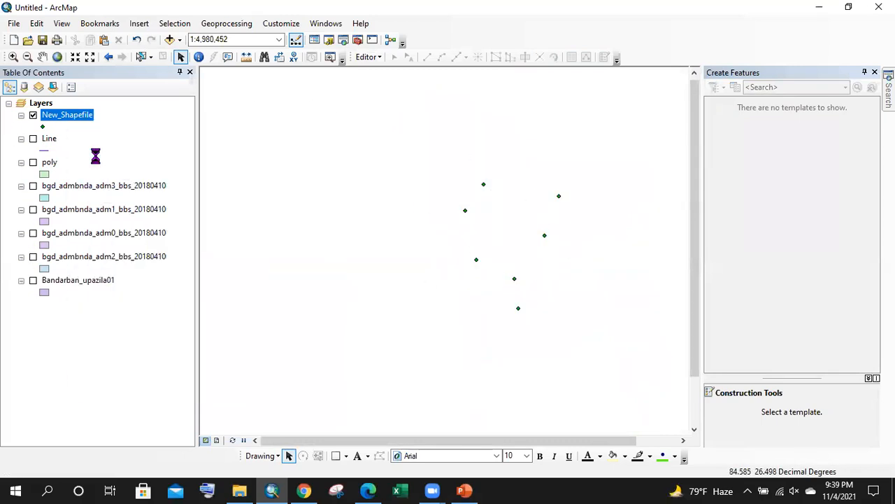
{"action": "left_click_drag", "start_coordinate": [552, 73], "coordinate": [573, 136]}
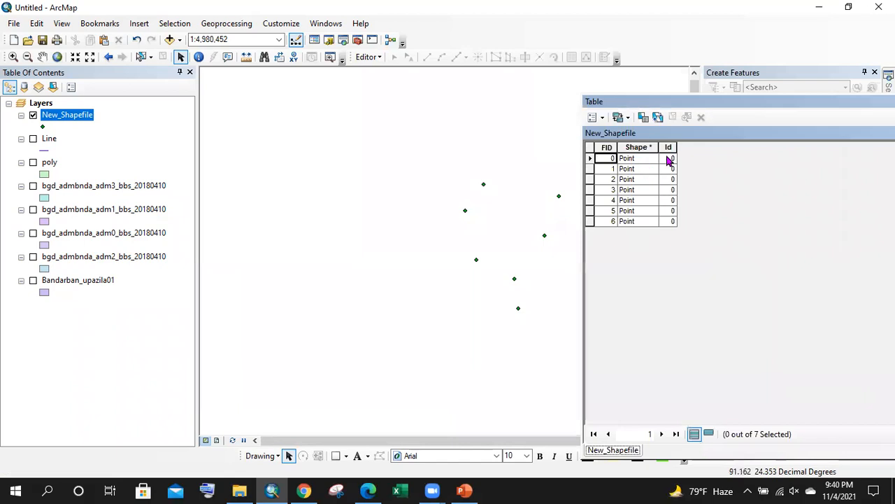
- Add a field named X of type Double to the New_Shapefile table
{"action": "left_click", "coordinate": [600, 117]}
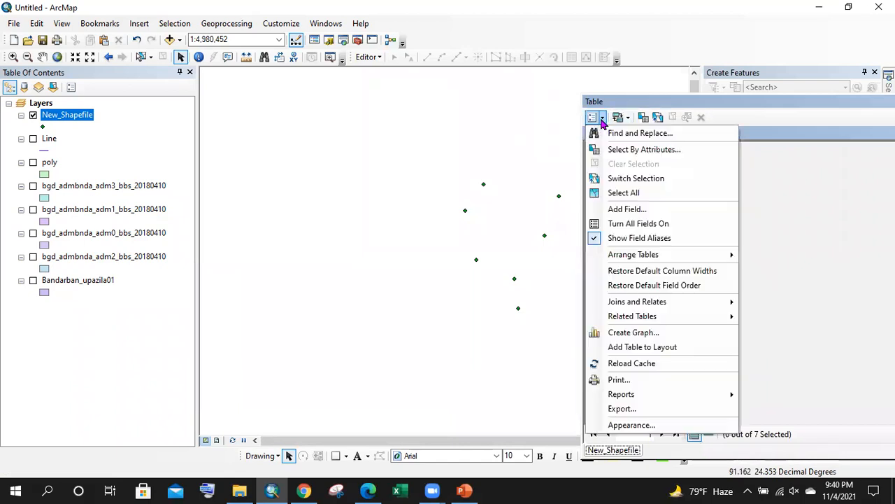
{"action": "left_click", "coordinate": [661, 212]}
{"action": "type", "text": "X"}
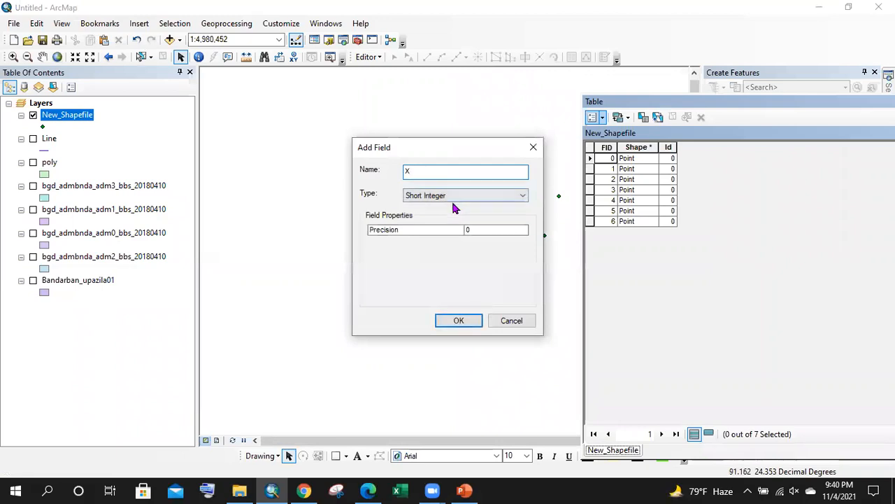
{"action": "left_click", "coordinate": [451, 197]}
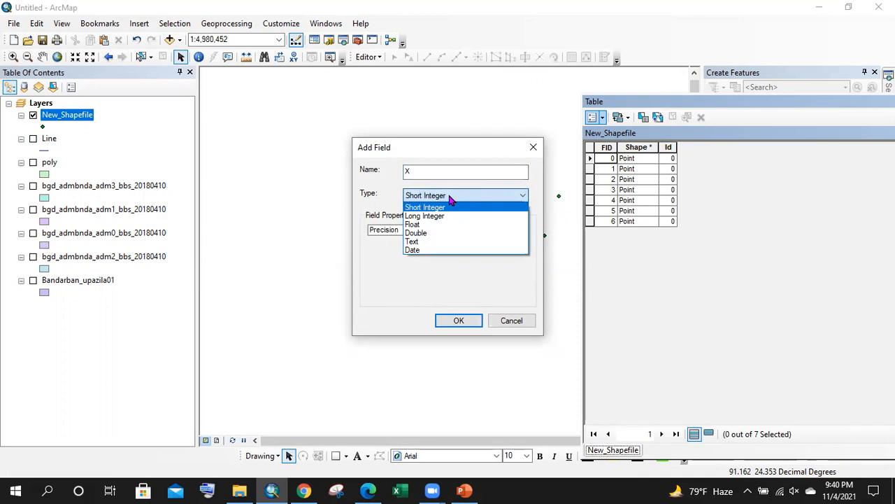
{"action": "left_click", "coordinate": [424, 233]}
{"action": "left_click", "coordinate": [458, 320]}
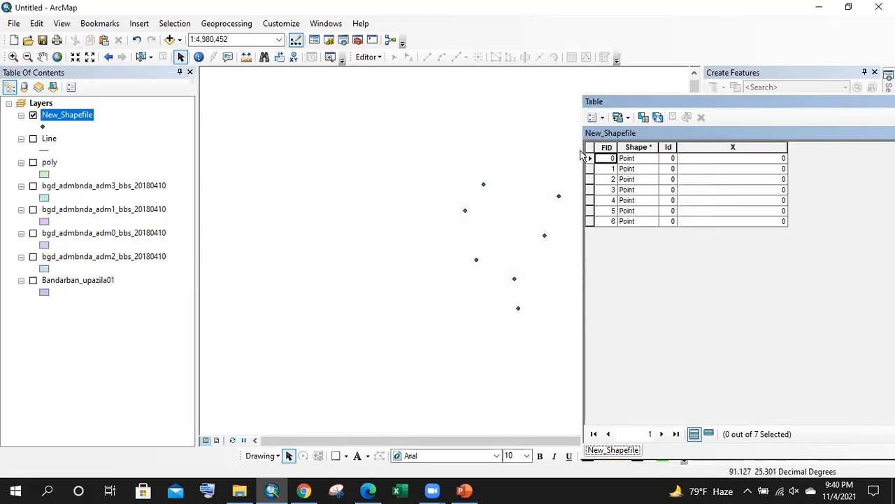
- Add a field named Y of type Double to the New_Shapefile table and move the table window fully into view
{"action": "left_click", "coordinate": [601, 117]}
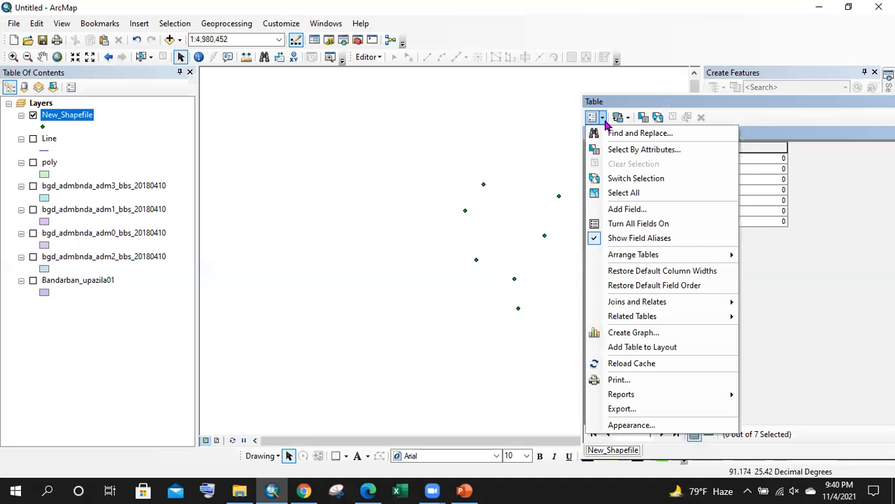
{"action": "left_click", "coordinate": [634, 210]}
{"action": "type", "text": "Y"}
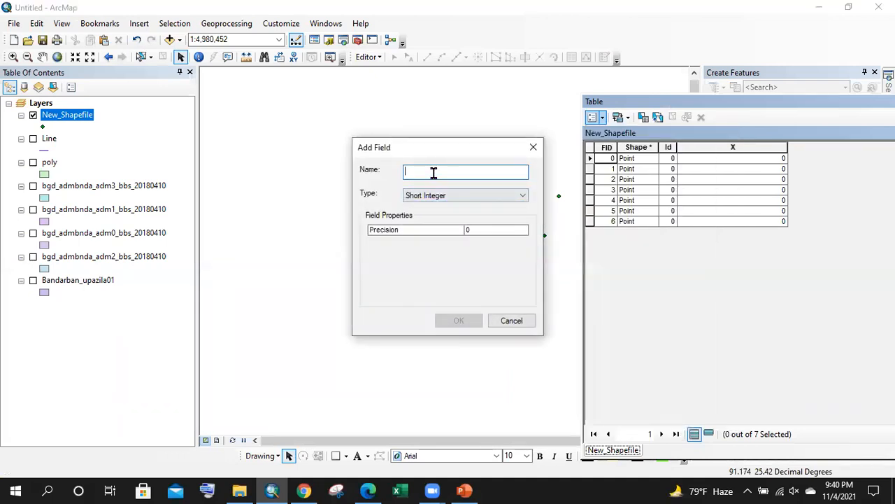
{"action": "left_click", "coordinate": [453, 197]}
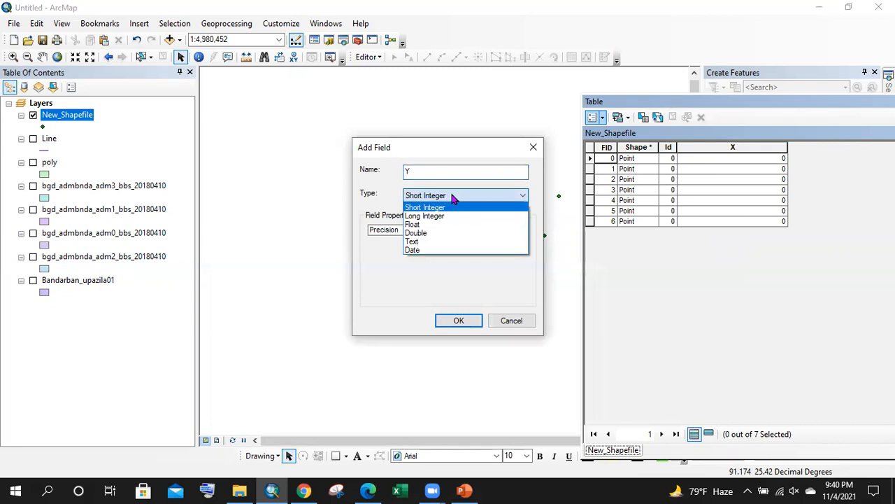
{"action": "left_click", "coordinate": [425, 235]}
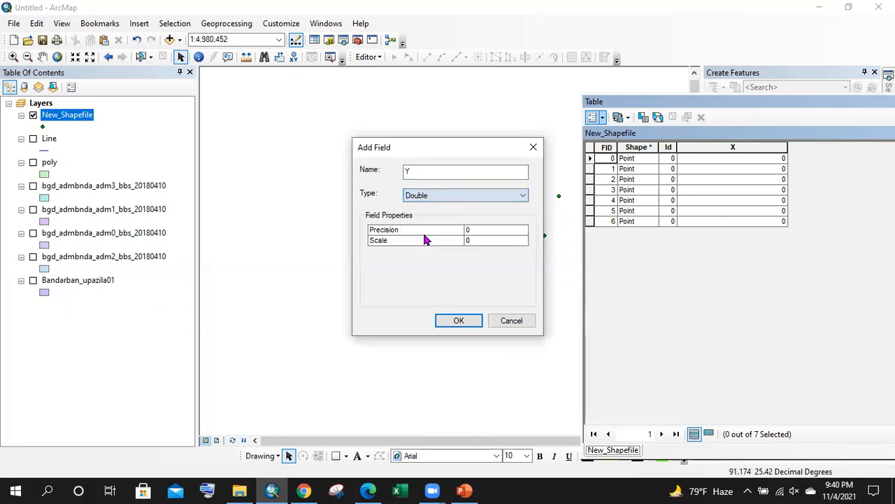
{"action": "left_click", "coordinate": [459, 320]}
{"action": "left_click_drag", "start_coordinate": [610, 106], "coordinate": [411, 135]}
{"action": "left_click_drag", "start_coordinate": [510, 102], "coordinate": [408, 91]}
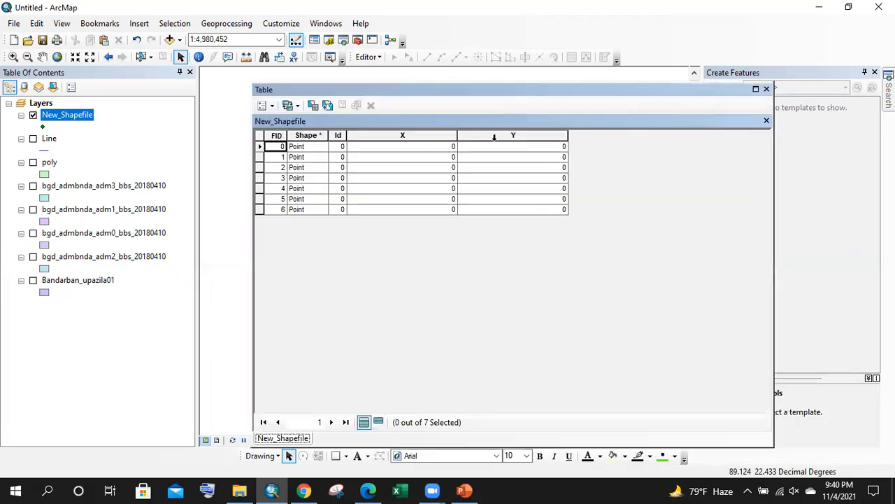
- Open Calculate Geometry for the X field and set the property to X Coordinate of Point
{"action": "right_click", "coordinate": [386, 135]}
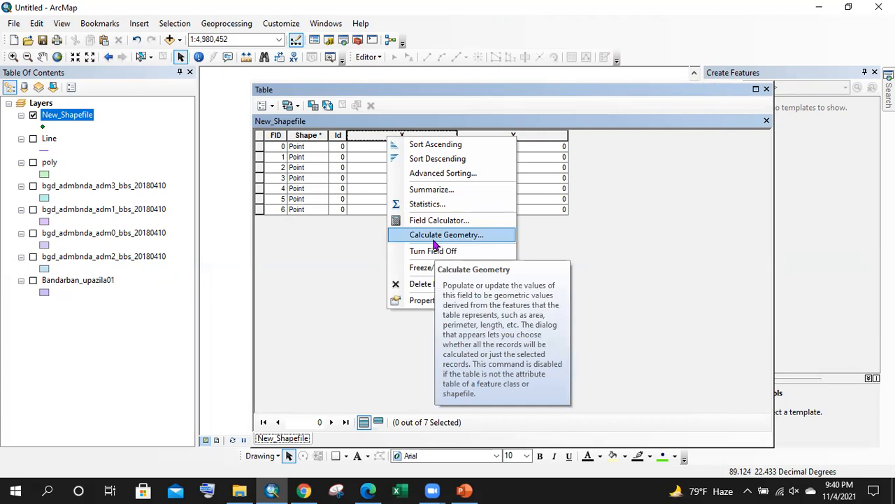
{"action": "left_click", "coordinate": [449, 235]}
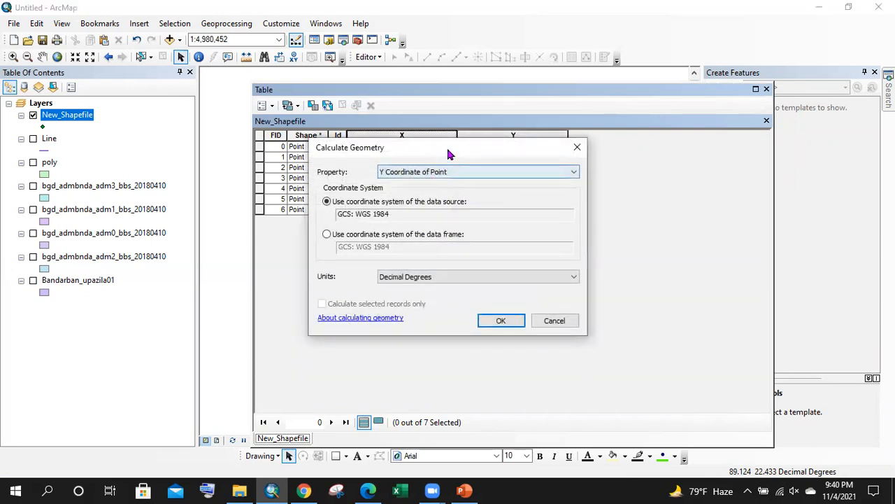
{"action": "left_click_drag", "start_coordinate": [467, 145], "coordinate": [679, 66]}
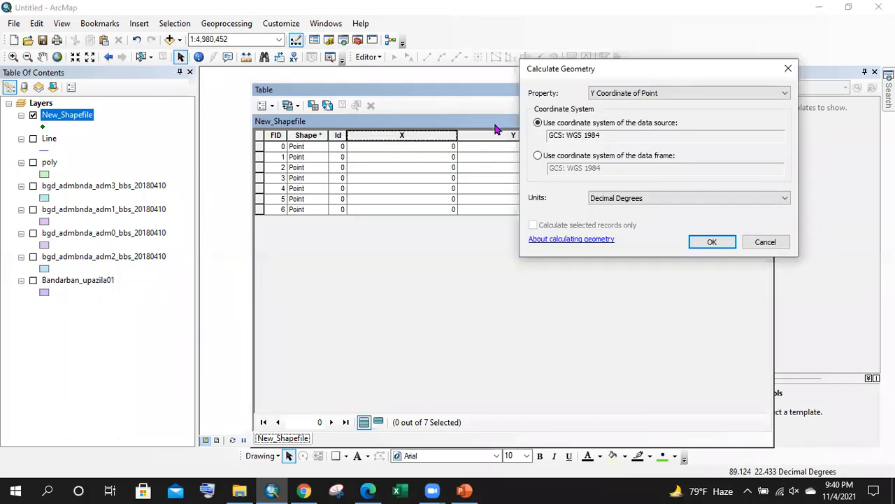
{"action": "left_click", "coordinate": [639, 96]}
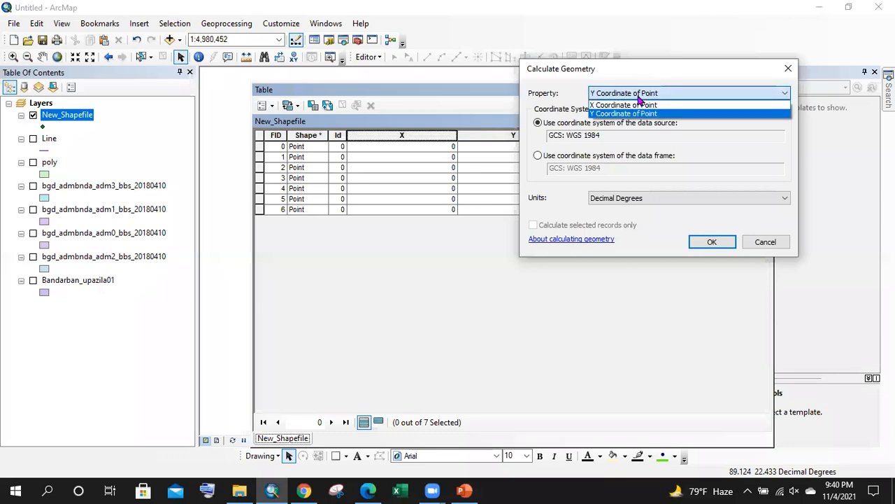
{"action": "left_click", "coordinate": [618, 105]}
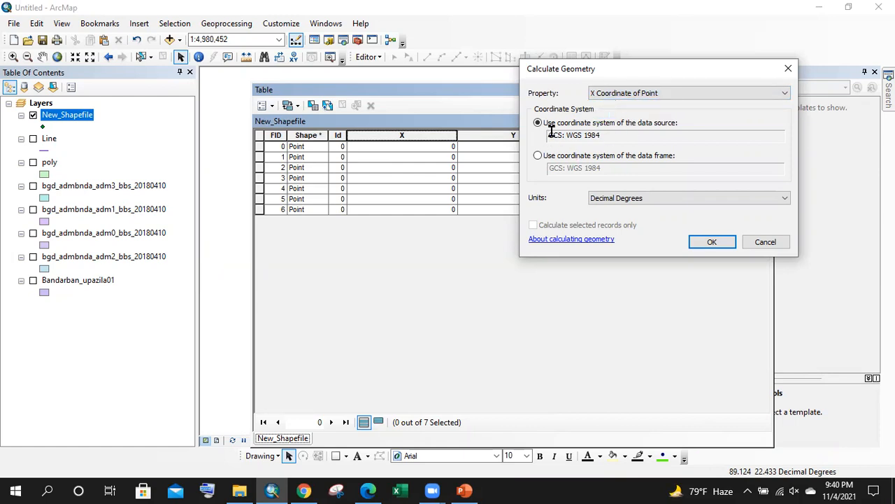
- Examine the coordinate system options and the units offered for the X coordinate calculation
{"action": "left_click", "coordinate": [568, 159]}
{"action": "left_click", "coordinate": [570, 125]}
{"action": "left_click_drag", "start_coordinate": [601, 135], "coordinate": [549, 135]}
{"action": "left_click", "coordinate": [548, 135]}
{"action": "left_click", "coordinate": [606, 198]}
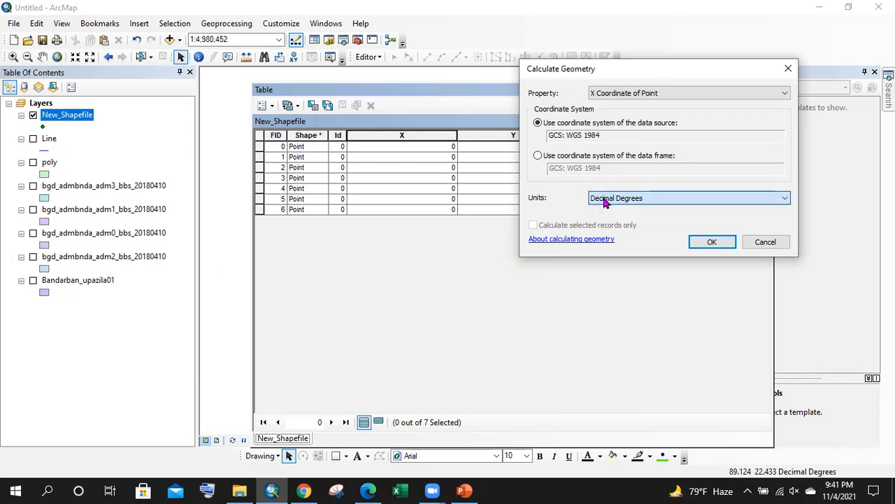
{"action": "left_click", "coordinate": [601, 136]}
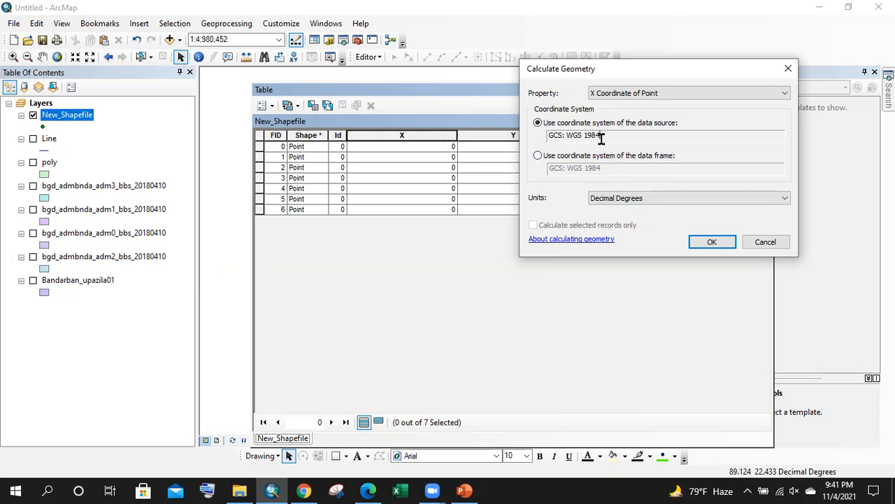
{"action": "left_click_drag", "start_coordinate": [601, 136], "coordinate": [548, 139]}
{"action": "left_click", "coordinate": [548, 139]}
{"action": "left_click_drag", "start_coordinate": [604, 133], "coordinate": [526, 135]}
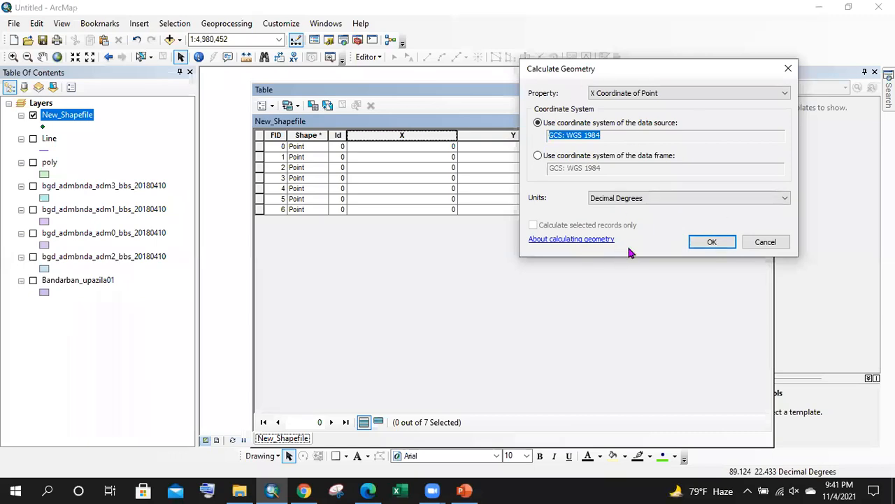
- Calculate the X field in decimal degrees using the data source's WGS 1984 coordinate system, and check the values
{"action": "left_click", "coordinate": [706, 242]}
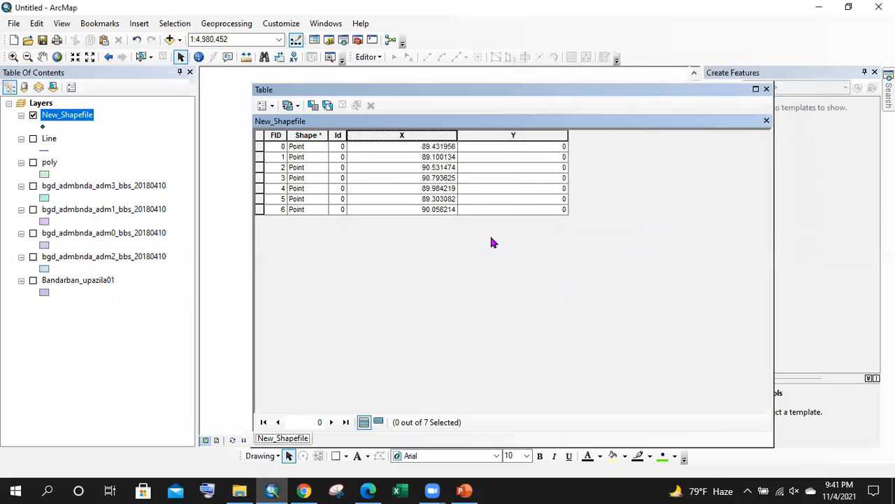
{"action": "left_click", "coordinate": [441, 148]}
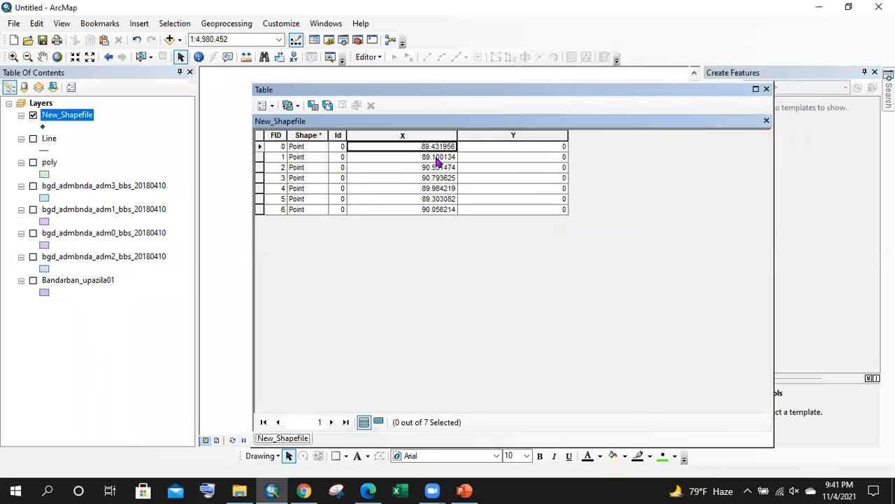
{"action": "left_click", "coordinate": [437, 201]}
{"action": "left_click", "coordinate": [435, 167]}
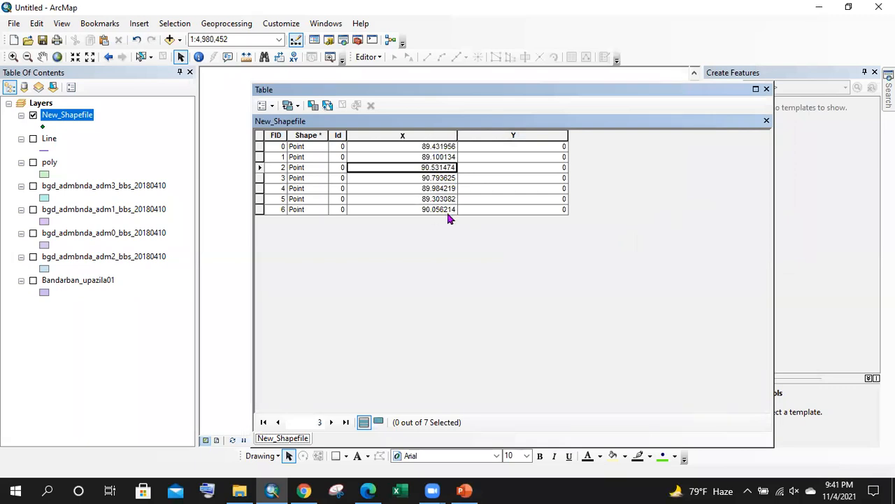
- Calculate the Y field as the Y Coordinate of Point in decimal degrees and check the values
{"action": "left_click", "coordinate": [514, 135]}
{"action": "right_click", "coordinate": [515, 136]}
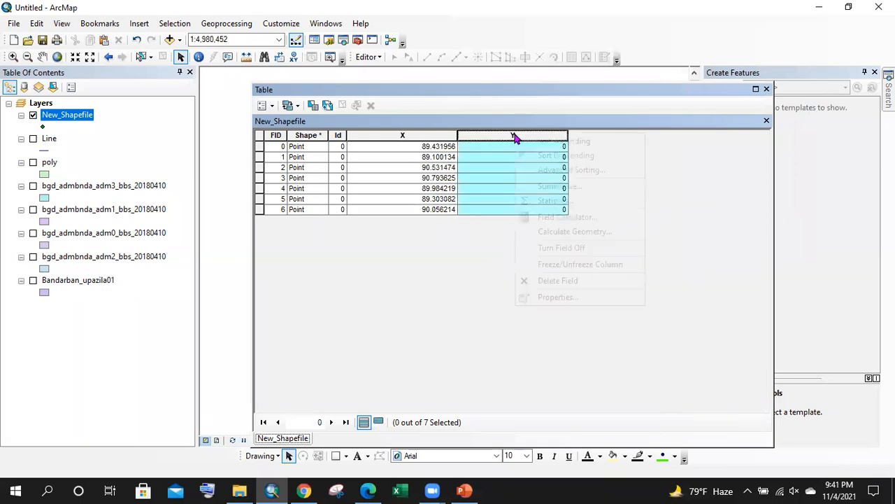
{"action": "left_click", "coordinate": [564, 231]}
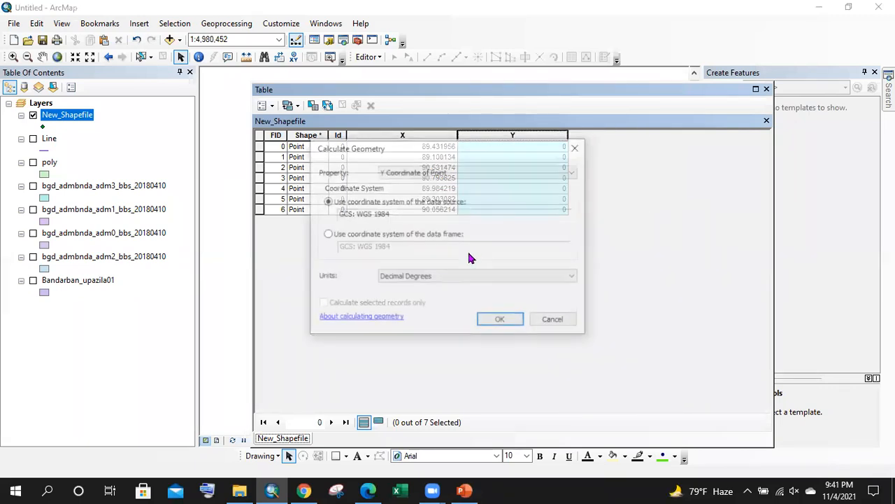
{"action": "left_click", "coordinate": [495, 318]}
{"action": "left_click", "coordinate": [560, 199]}
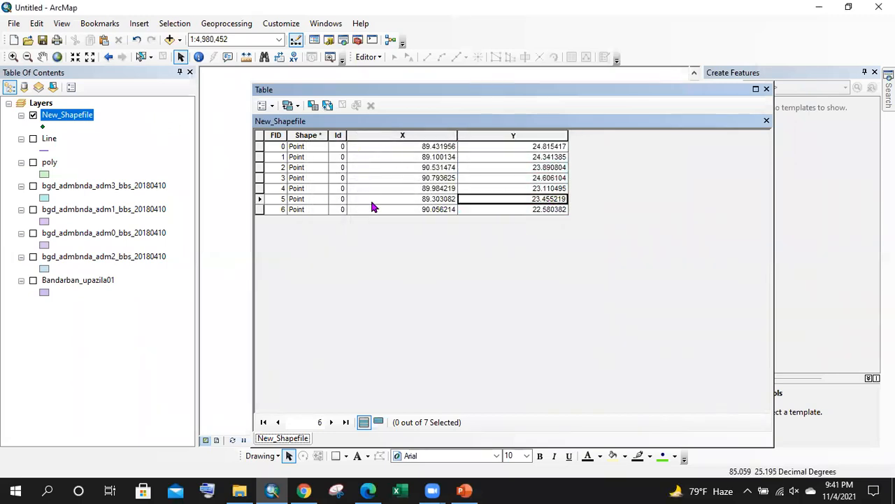
- Examine the calculated X and Y coordinate values of the points in the New_Shapefile attribute table
{"action": "left_click_drag", "start_coordinate": [332, 133], "coordinate": [555, 211]}
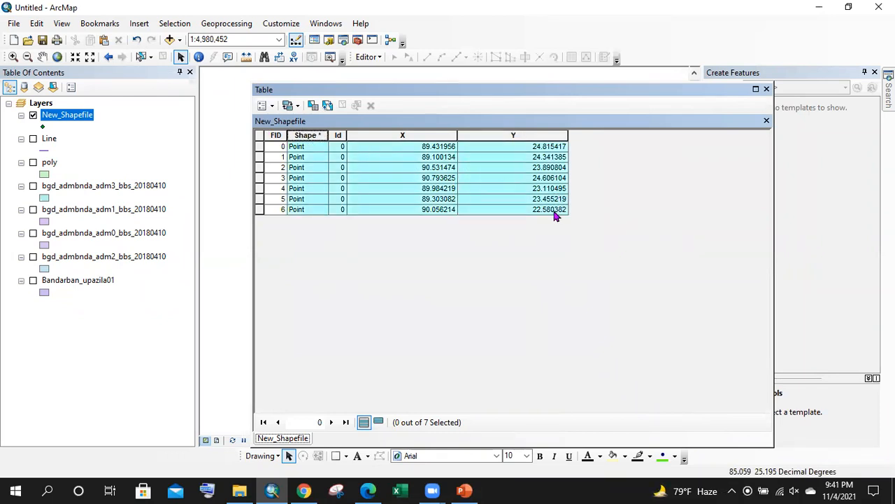
{"action": "left_click", "coordinate": [406, 147]}
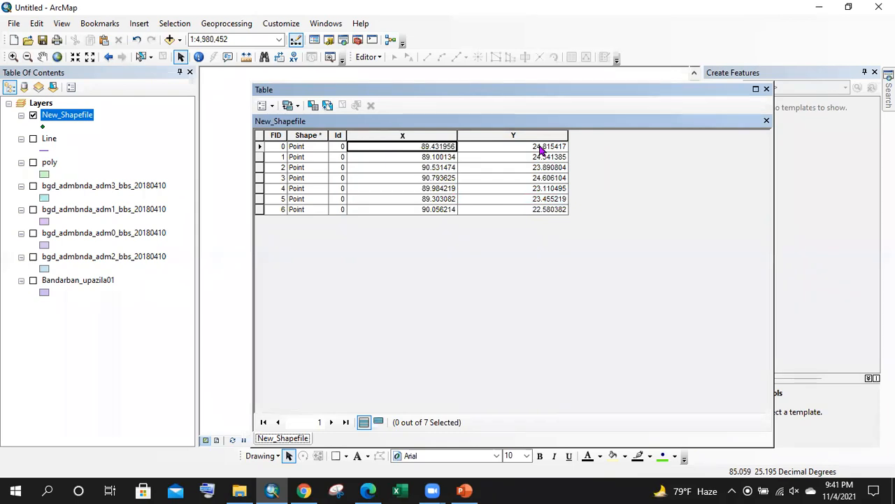
{"action": "key", "text": "Down"}
{"action": "key", "text": "Down"}
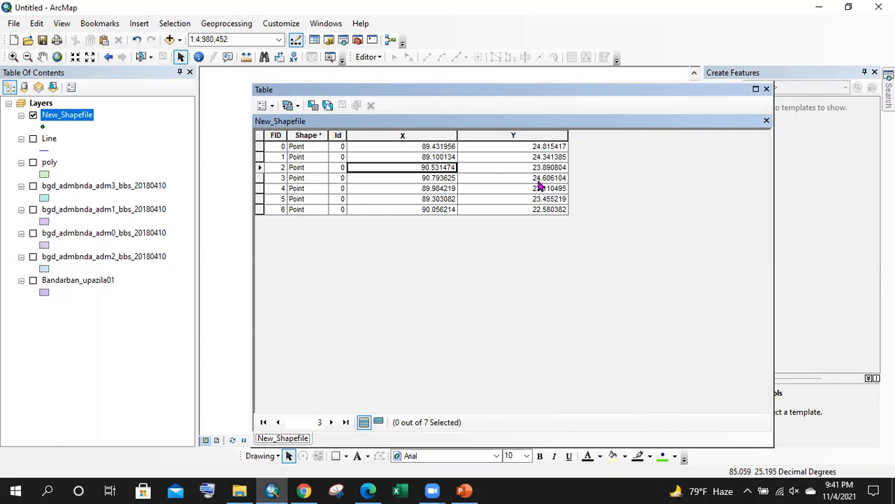
{"action": "left_click", "coordinate": [515, 209]}
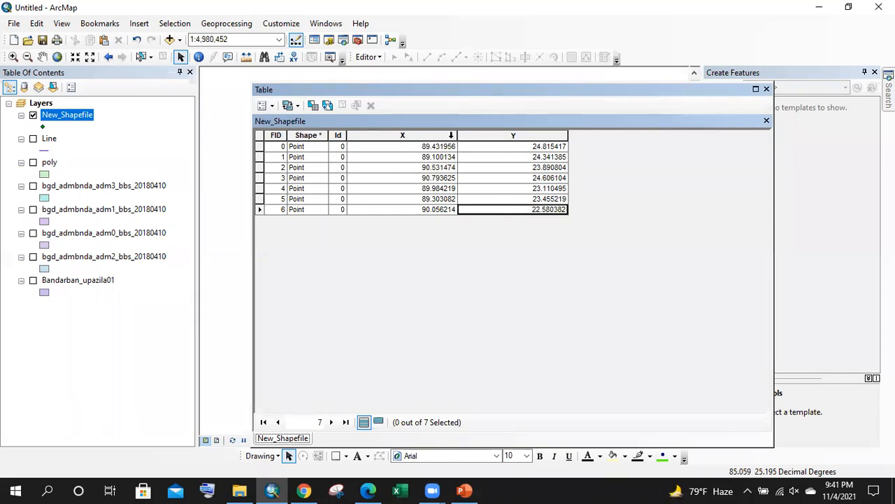
- Use the Field Calculator to set the X field to 10 for all records
{"action": "right_click", "coordinate": [440, 135]}
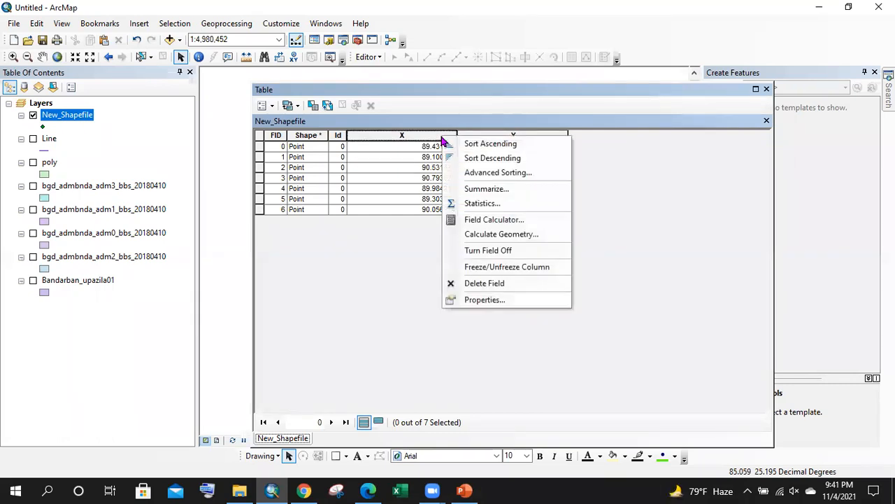
{"action": "left_click", "coordinate": [512, 222]}
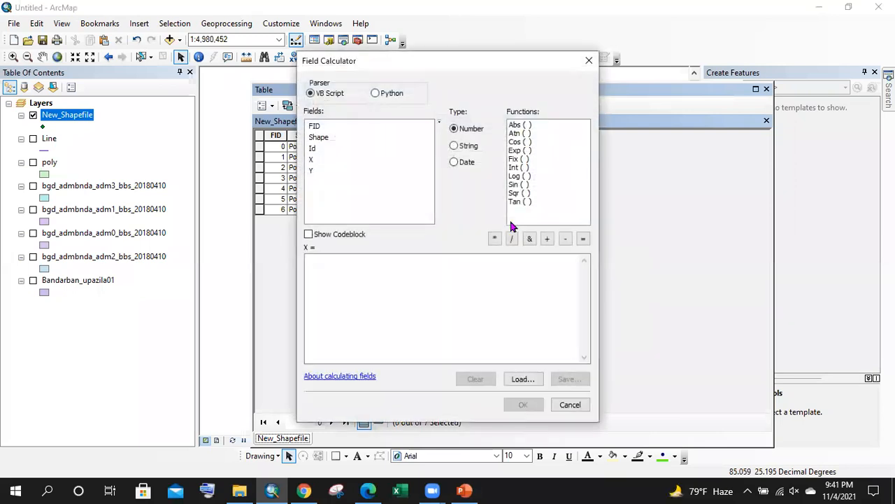
{"action": "left_click", "coordinate": [364, 270]}
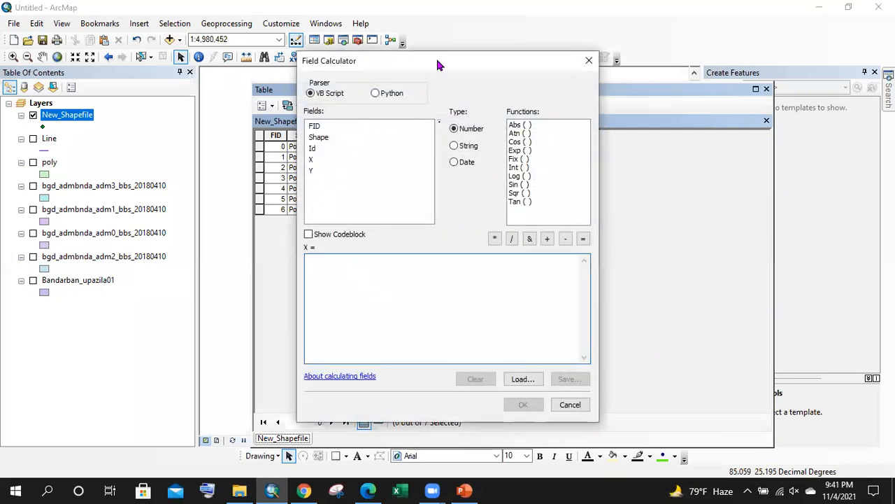
{"action": "left_click_drag", "start_coordinate": [594, 56], "coordinate": [749, 42]}
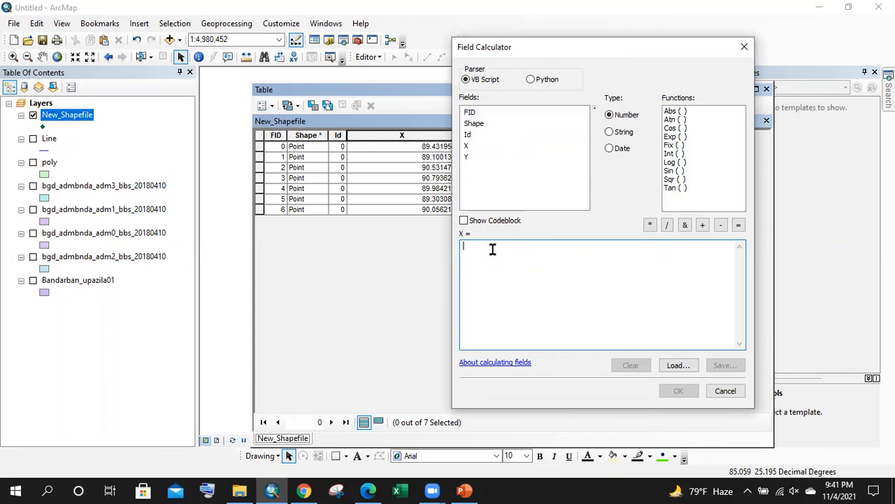
{"action": "type", "text": "10"}
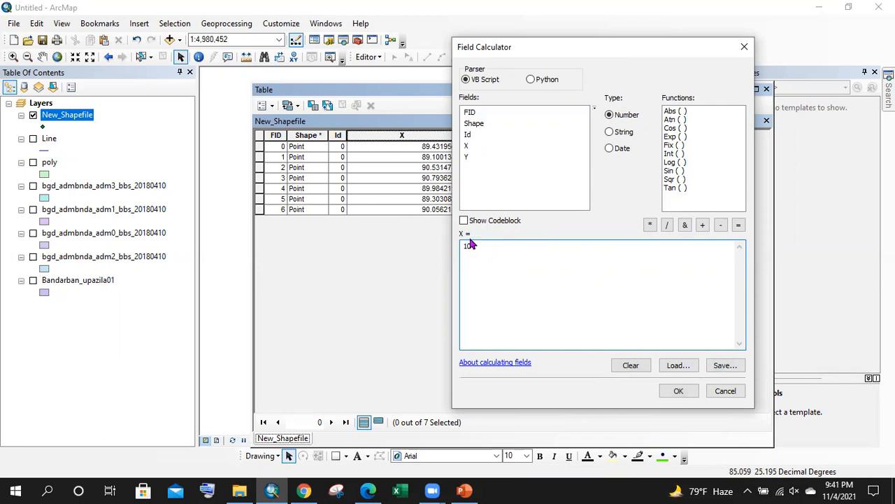
{"action": "left_click", "coordinate": [677, 390]}
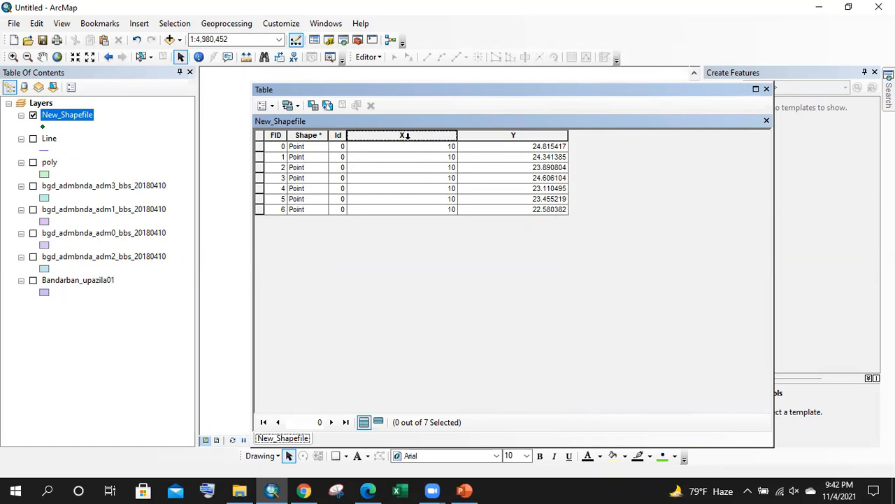
- Reopen the Field Calculator for the X field, compare the Python and VB Script functions, and close it without calculating
{"action": "right_click", "coordinate": [409, 136]}
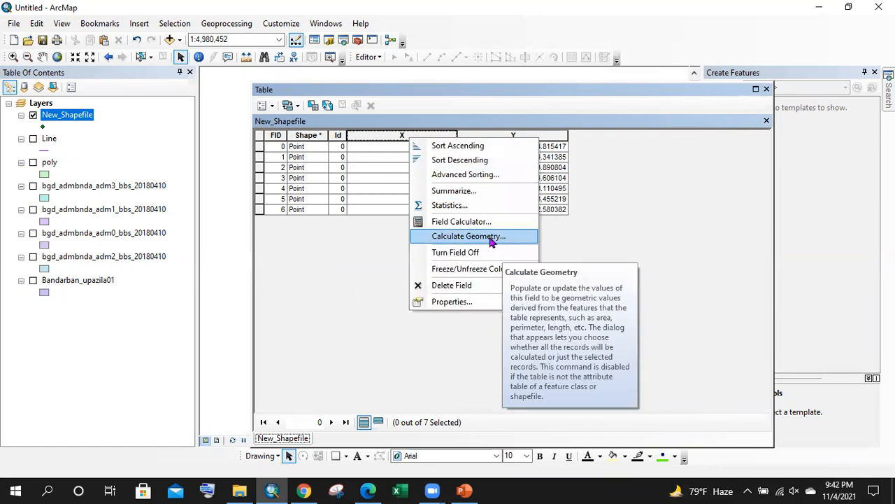
{"action": "left_click", "coordinate": [461, 221]}
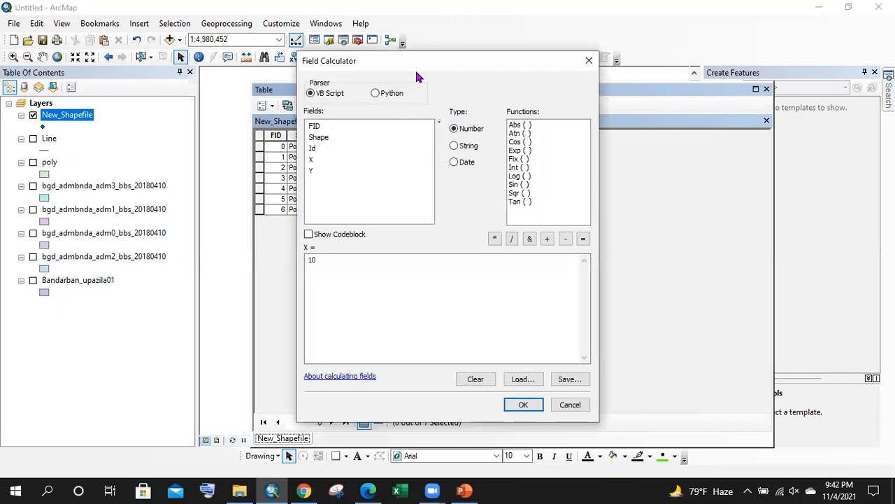
{"action": "left_click_drag", "start_coordinate": [489, 59], "coordinate": [594, 60]}
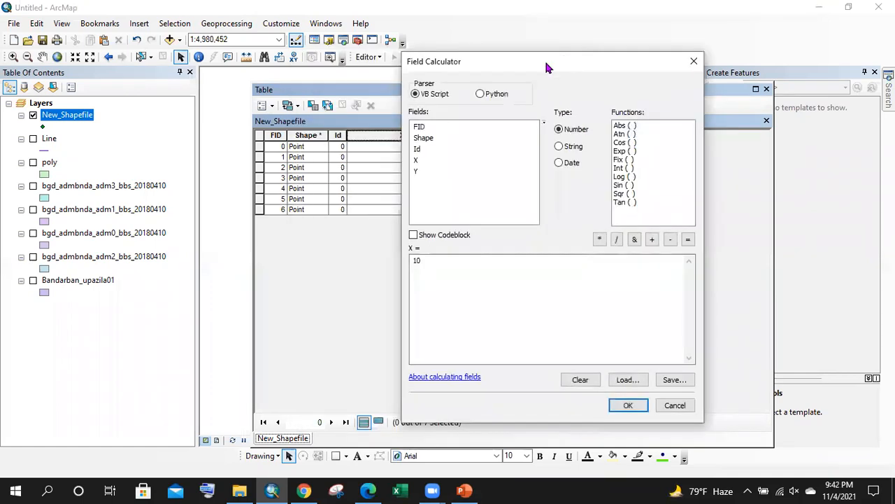
{"action": "left_click", "coordinate": [502, 94]}
{"action": "scroll", "coordinate": [653, 170], "scroll_direction": "down", "scroll_amount": 10}
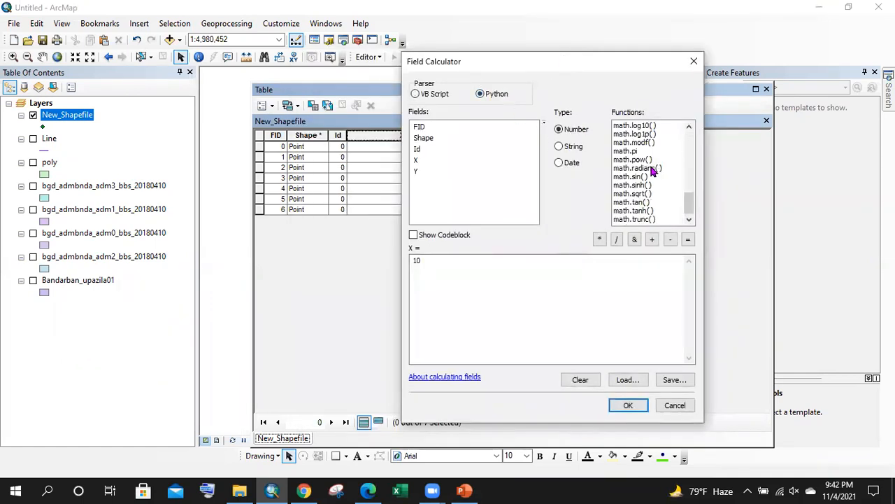
{"action": "scroll", "coordinate": [658, 178], "scroll_direction": "up", "scroll_amount": 10}
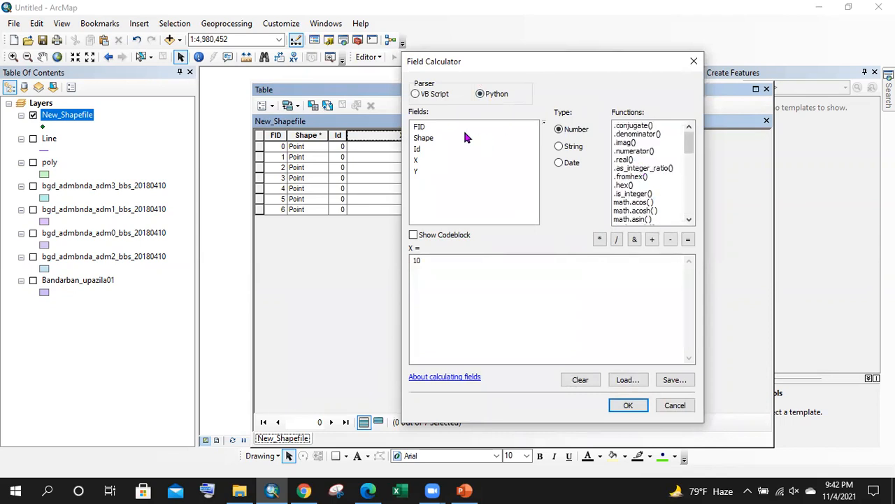
{"action": "left_click", "coordinate": [416, 94]}
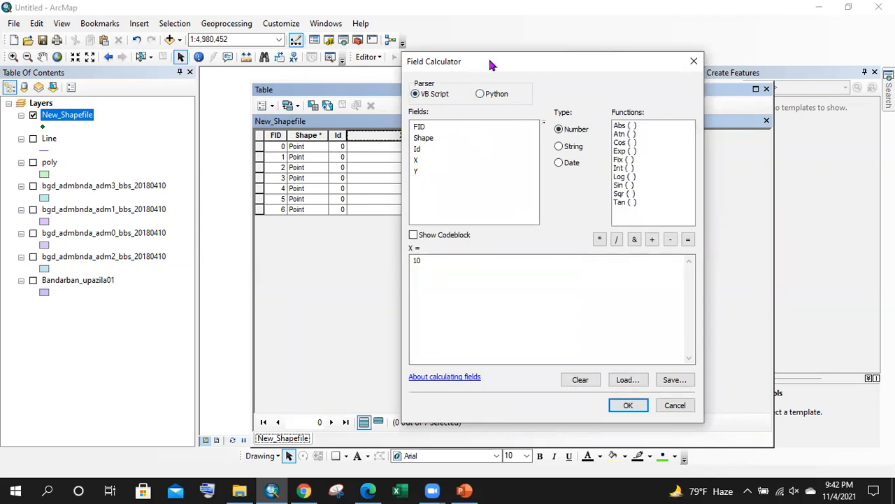
{"action": "left_click_drag", "start_coordinate": [489, 62], "coordinate": [659, 45]}
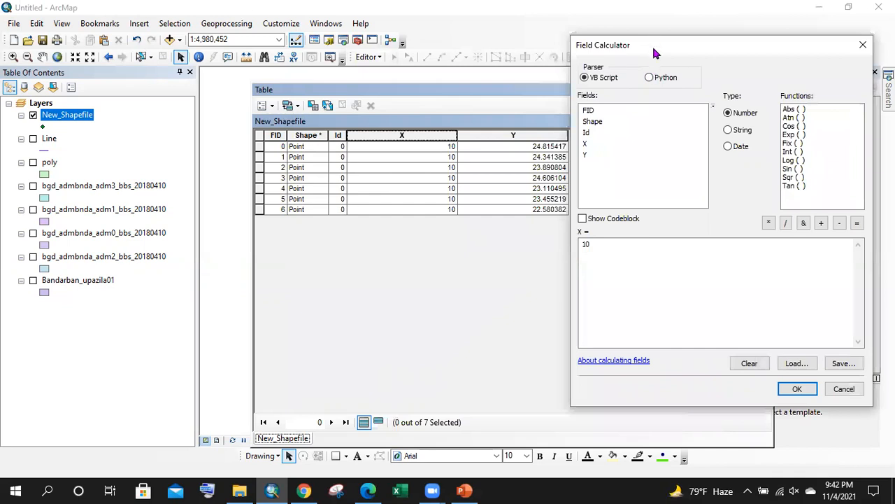
{"action": "left_click", "coordinate": [862, 45]}
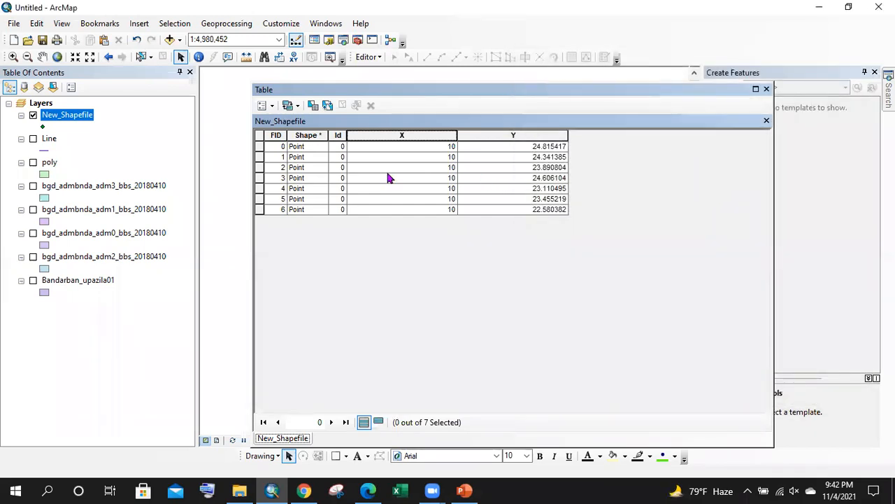
- Select the records with FID 5, 2 and 0 in the attribute table
{"action": "left_click", "coordinate": [258, 199]}
{"action": "left_click", "coordinate": [260, 167], "text": "ctrl"}
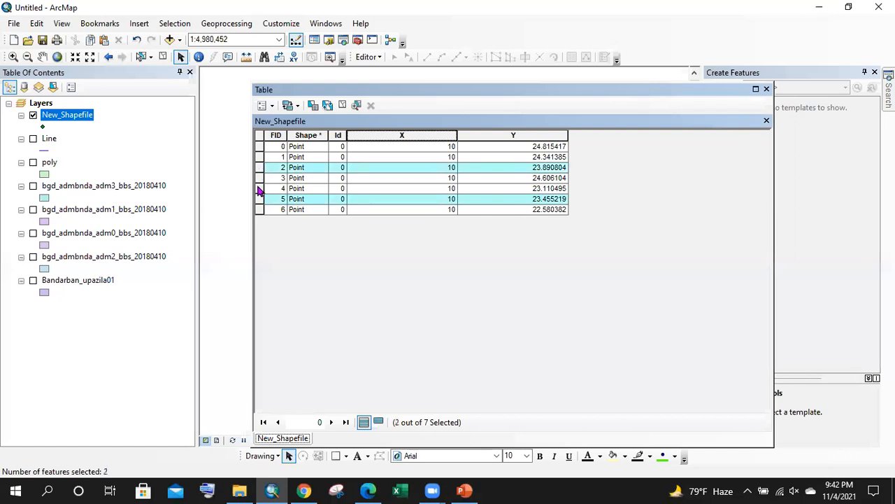
{"action": "left_click", "coordinate": [261, 146], "text": "ctrl"}
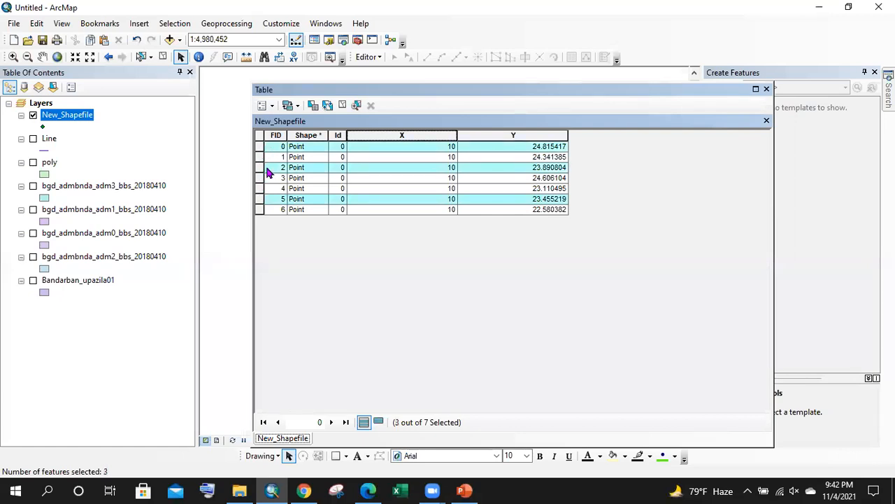
{"action": "right_click", "coordinate": [389, 136]}
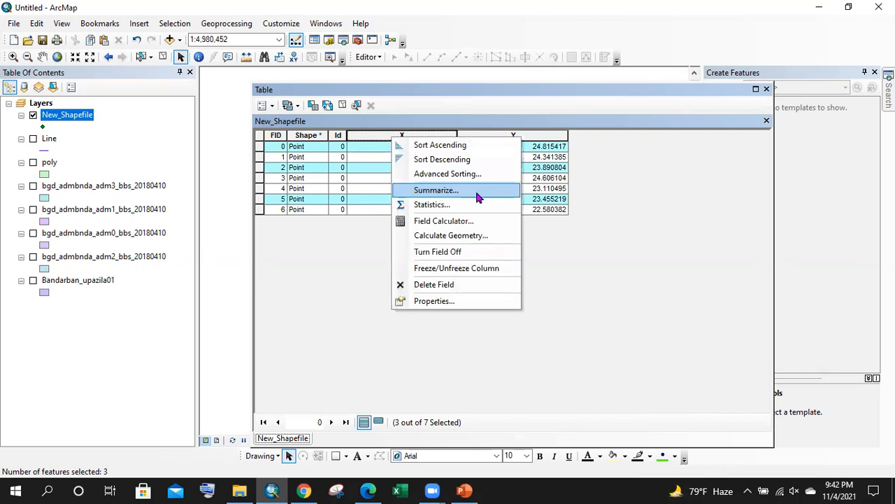
{"action": "left_click", "coordinate": [470, 236]}
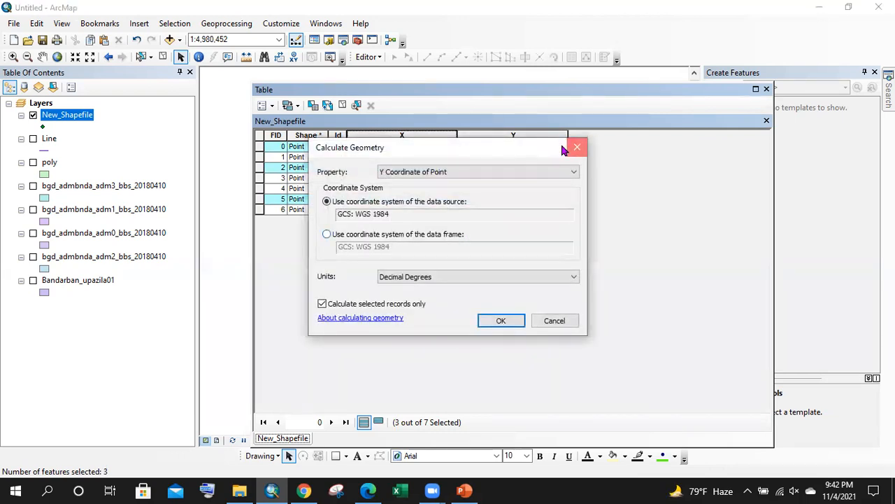
{"action": "left_click", "coordinate": [576, 144]}
- Use the Field Calculator to set the X field to 5 for the selected records and check those rows
{"action": "right_click", "coordinate": [410, 136]}
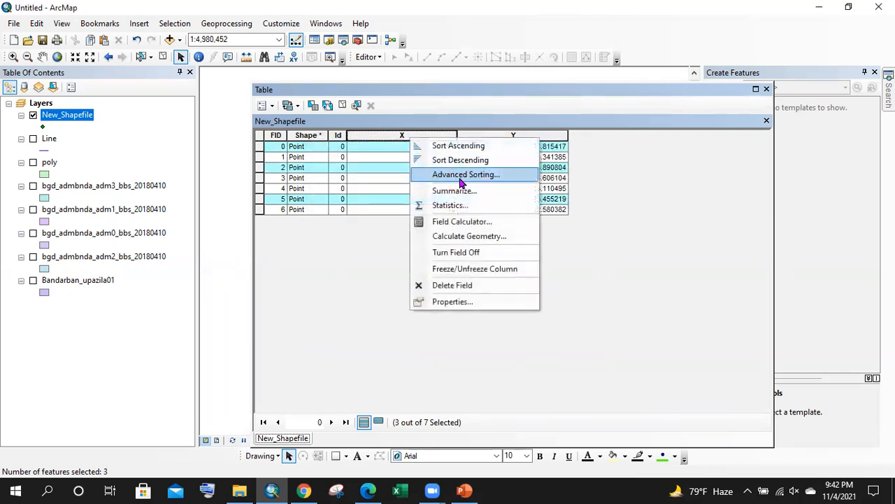
{"action": "left_click", "coordinate": [478, 221]}
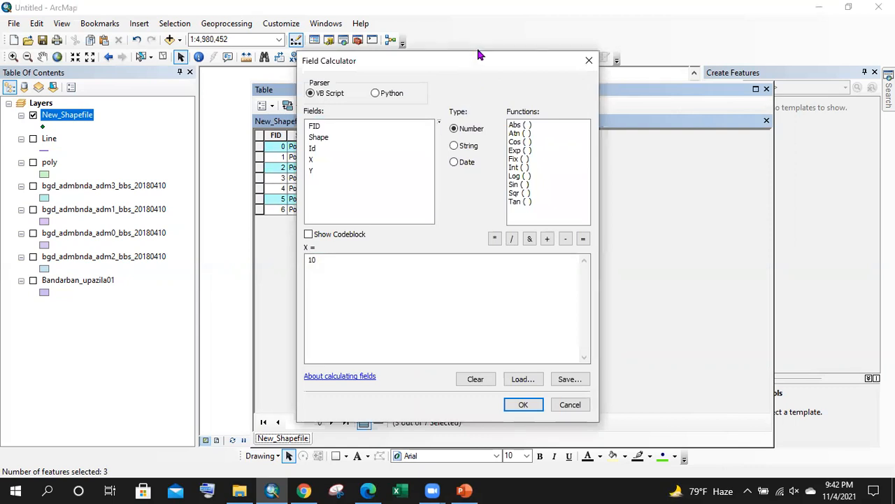
{"action": "left_click_drag", "start_coordinate": [458, 60], "coordinate": [656, 49]}
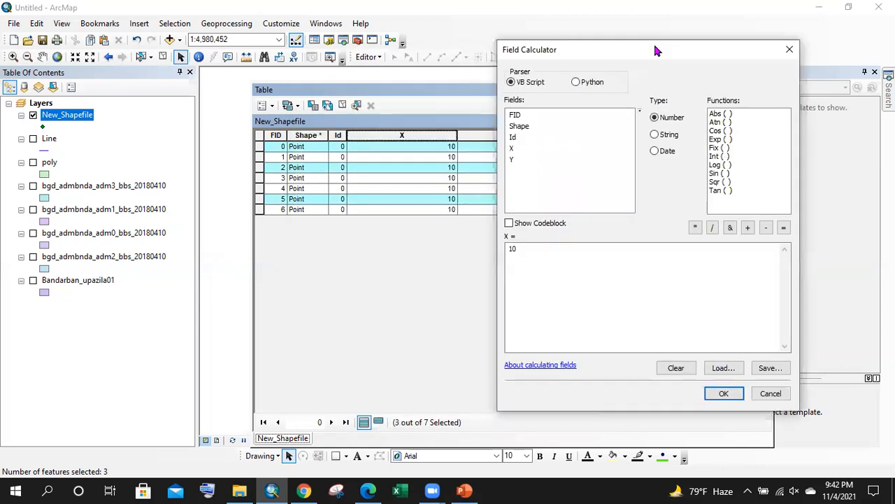
{"action": "double_click", "coordinate": [548, 249]}
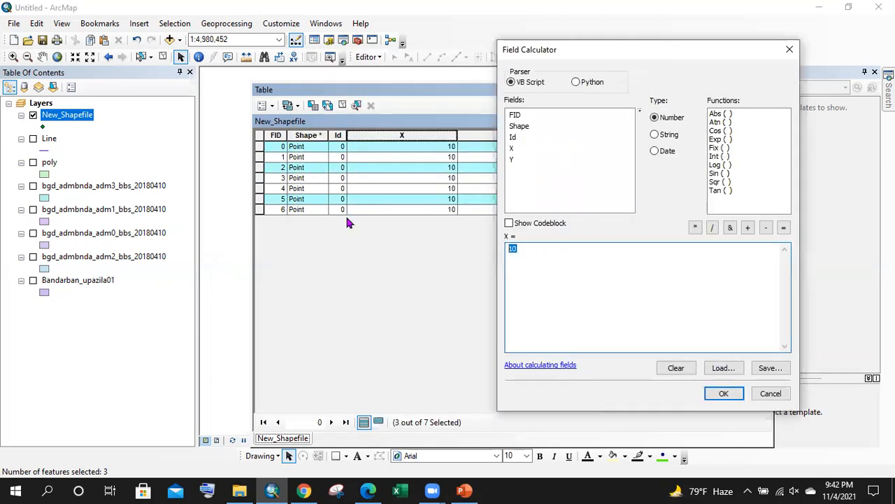
{"action": "left_click", "coordinate": [724, 393]}
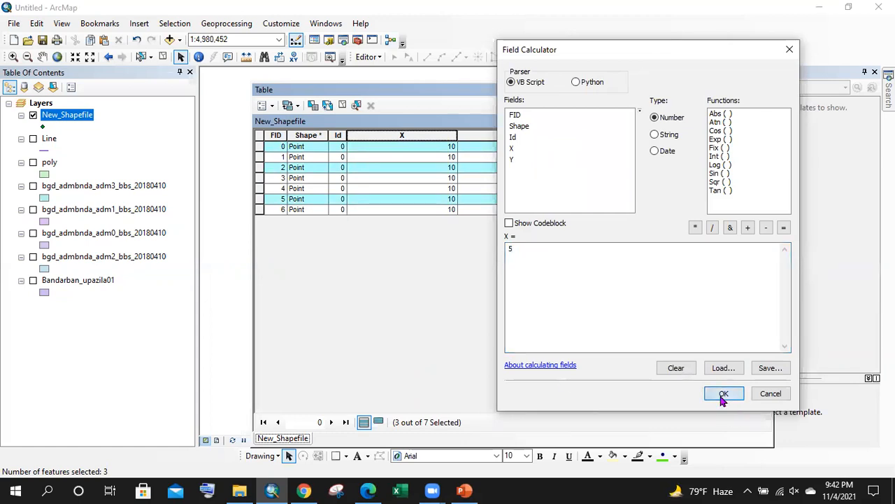
{"action": "left_click", "coordinate": [455, 201]}
{"action": "left_click", "coordinate": [455, 169]}
{"action": "left_click", "coordinate": [455, 147]}
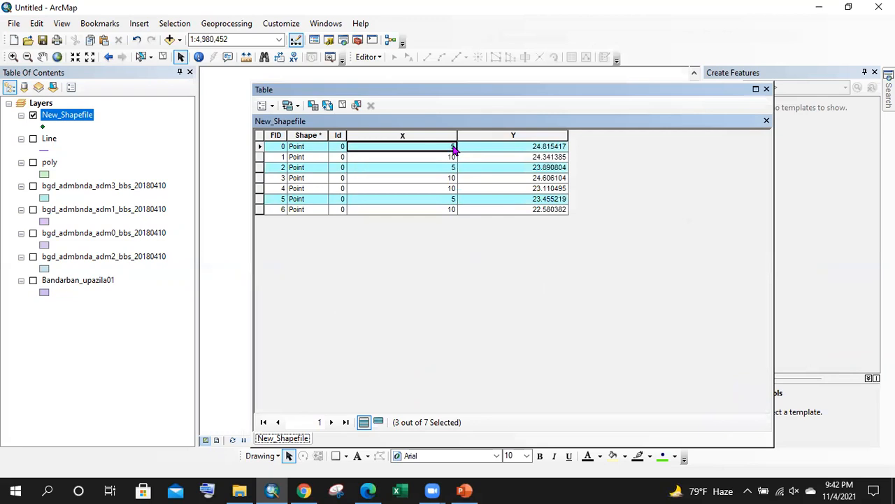
- Calculate the X field of the selected records with the Field Calculator expression 5+10
{"action": "left_click", "coordinate": [272, 105]}
{"action": "key", "text": "Escape"}
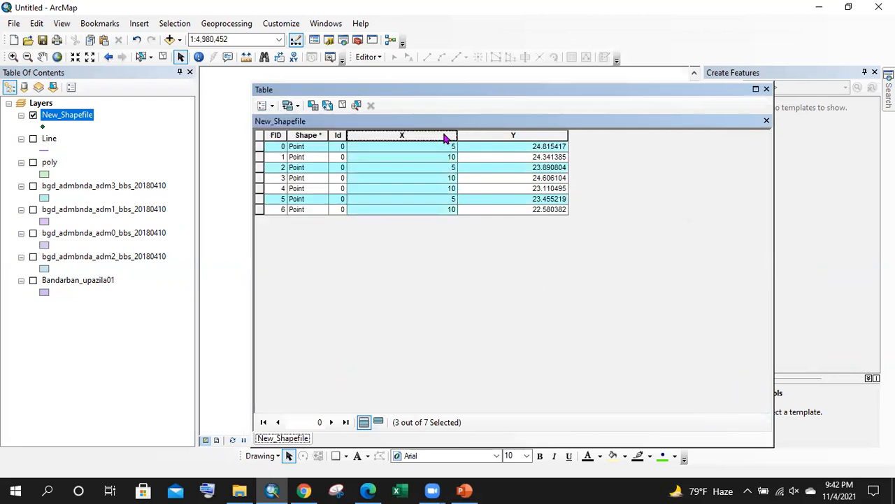
{"action": "right_click", "coordinate": [445, 135]}
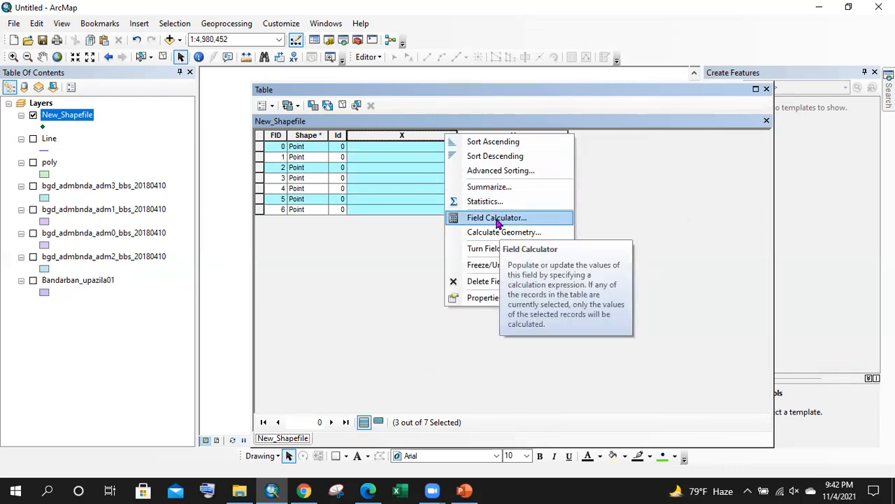
{"action": "left_click", "coordinate": [497, 218]}
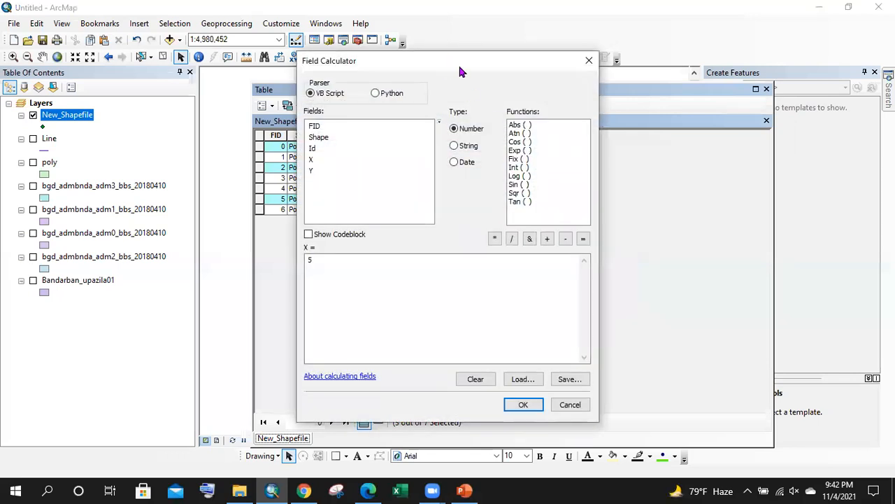
{"action": "left_click_drag", "start_coordinate": [460, 70], "coordinate": [664, 70]}
{"action": "left_click", "coordinate": [433, 156]}
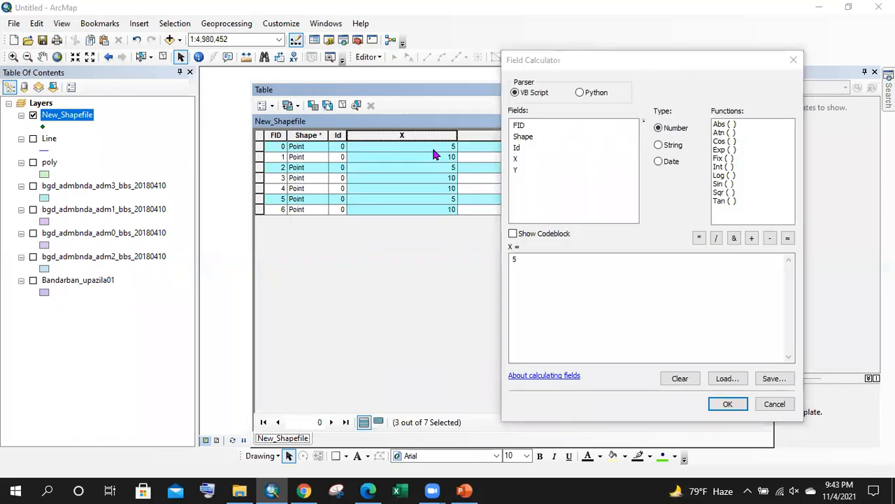
{"action": "left_click_drag", "start_coordinate": [532, 259], "coordinate": [510, 260]}
{"action": "left_click", "coordinate": [531, 261]}
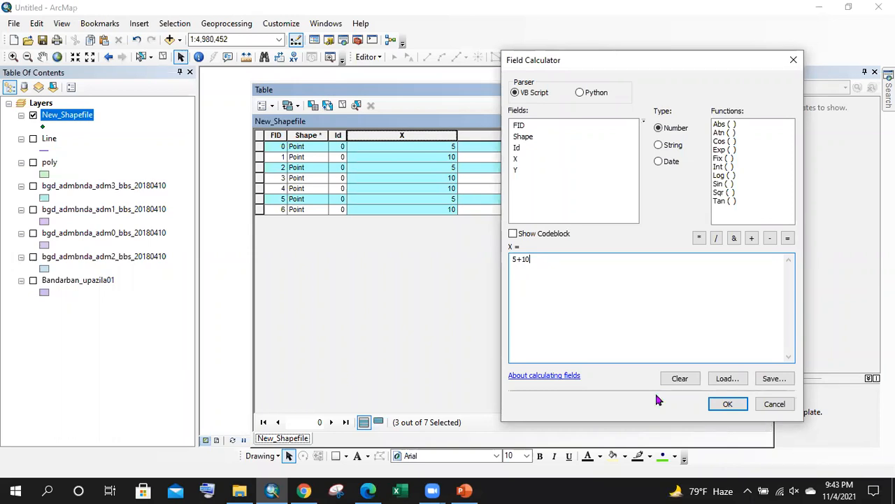
{"action": "left_click", "coordinate": [728, 404]}
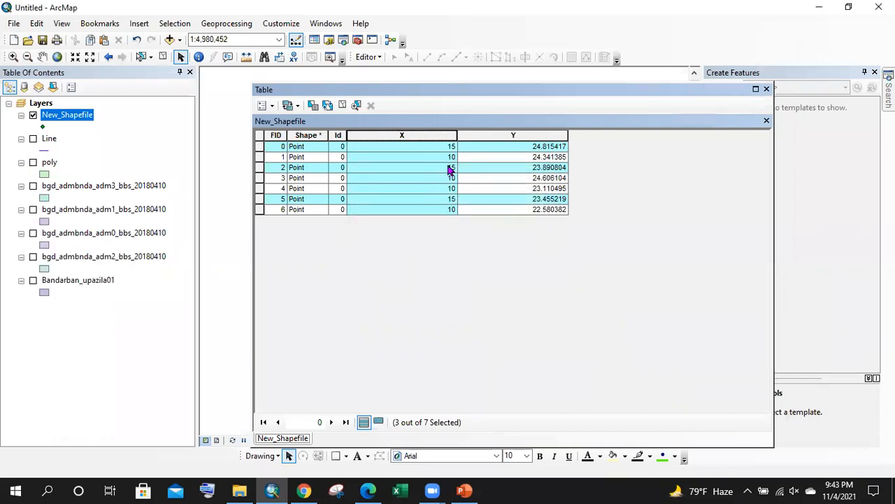
- Close the New_Shapefile table, turn on the poly layer and open its attribute table
{"action": "right_click", "coordinate": [430, 140]}
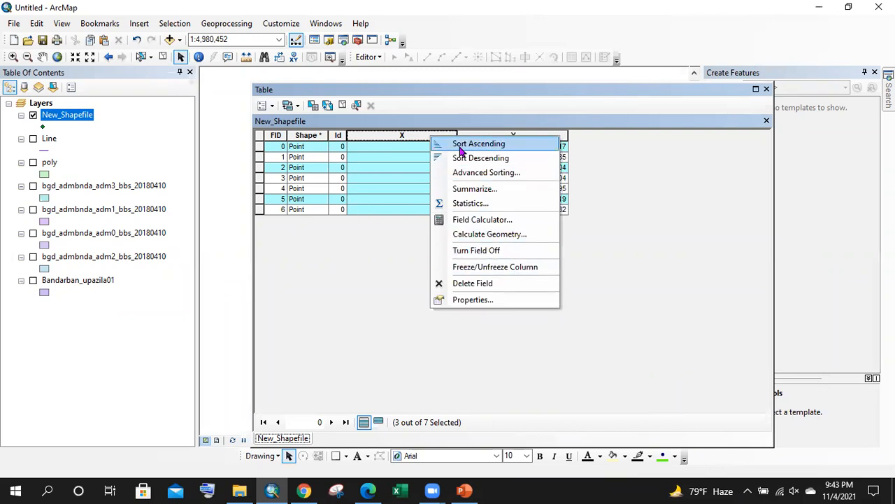
{"action": "left_click", "coordinate": [586, 155]}
{"action": "left_click", "coordinate": [766, 90]}
{"action": "left_click", "coordinate": [33, 163]}
{"action": "right_click", "coordinate": [44, 165]}
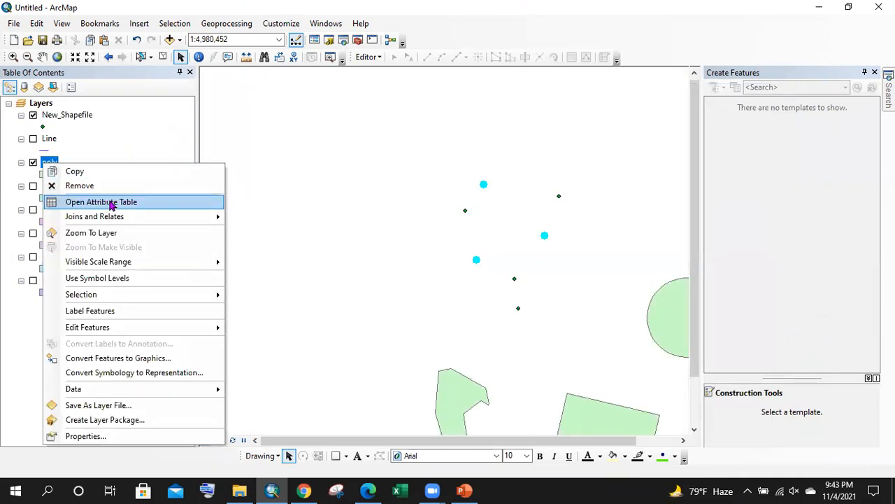
{"action": "left_click", "coordinate": [114, 204]}
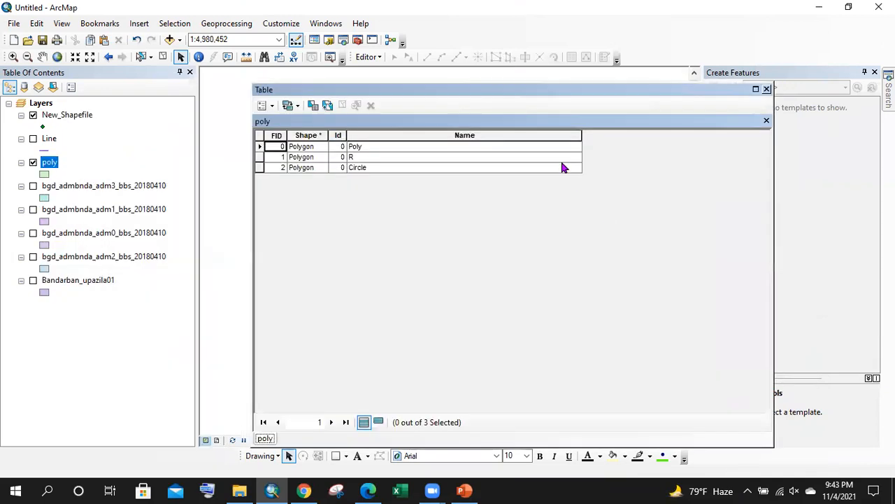
- Try to fill the poly table's Name field using the Field Calculator expression Name, processing all rows
{"action": "left_click", "coordinate": [474, 135]}
{"action": "right_click", "coordinate": [474, 135]}
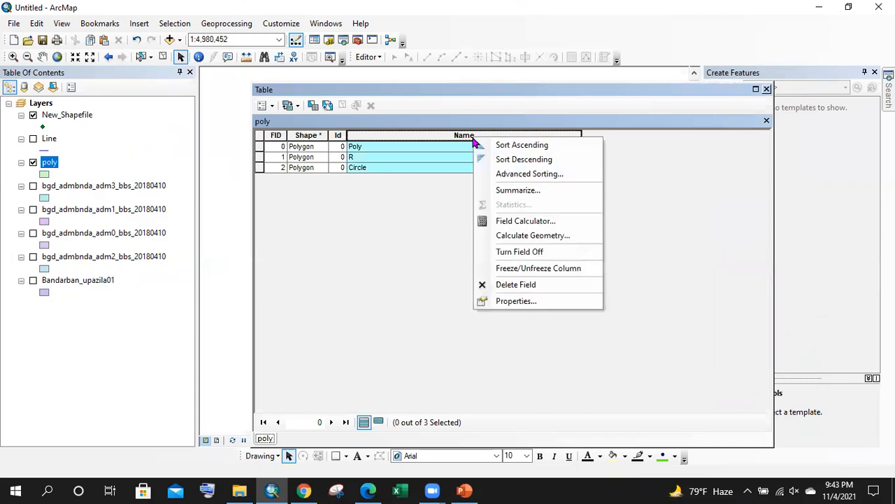
{"action": "left_click", "coordinate": [553, 223]}
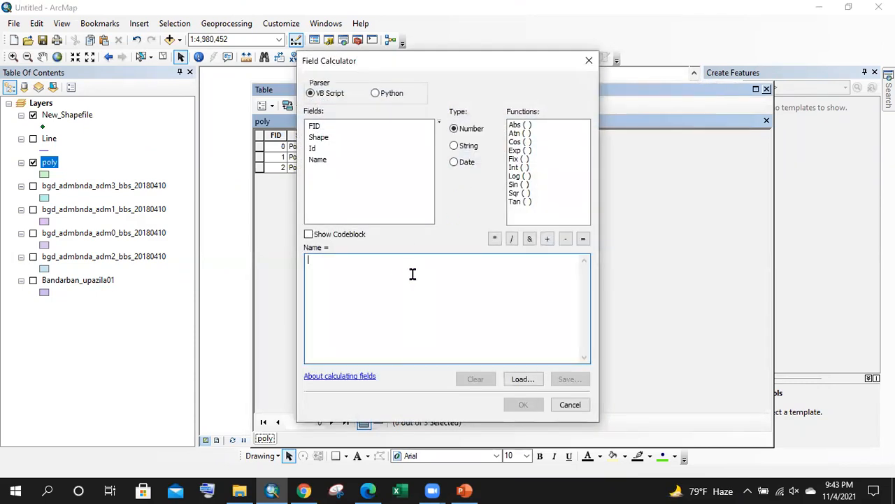
{"action": "type", "text": "Name"}
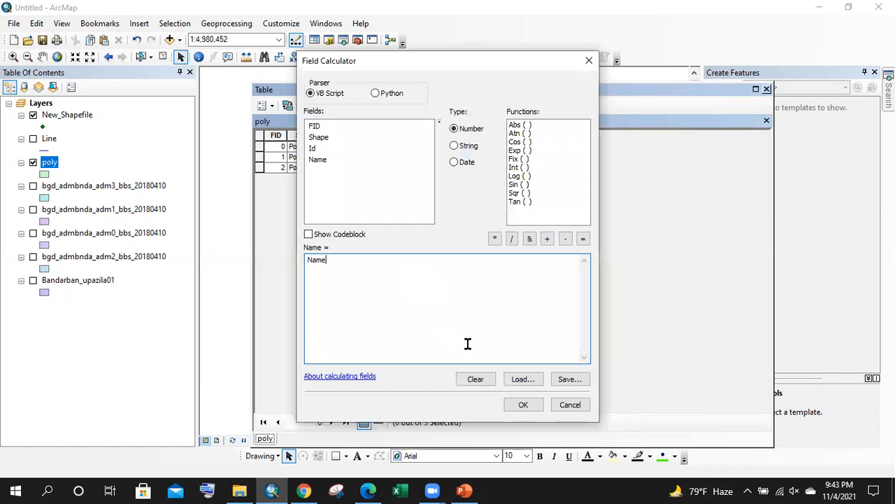
{"action": "left_click", "coordinate": [525, 405]}
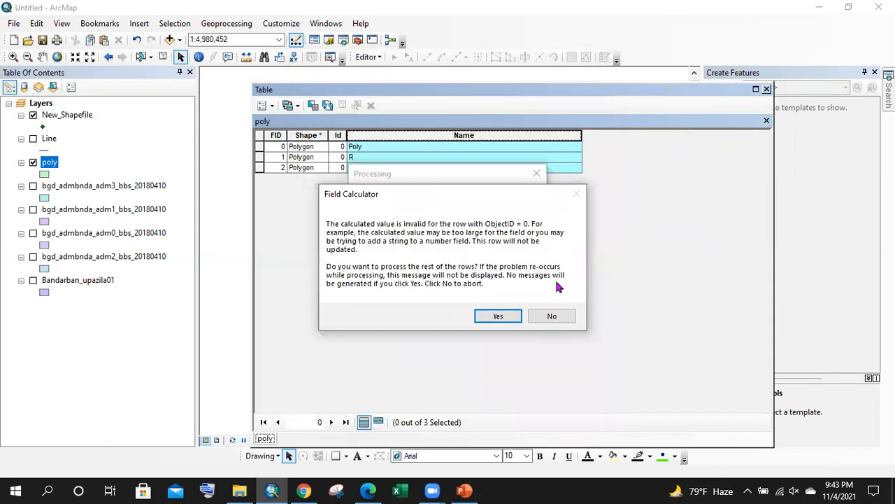
{"action": "left_click", "coordinate": [509, 316]}
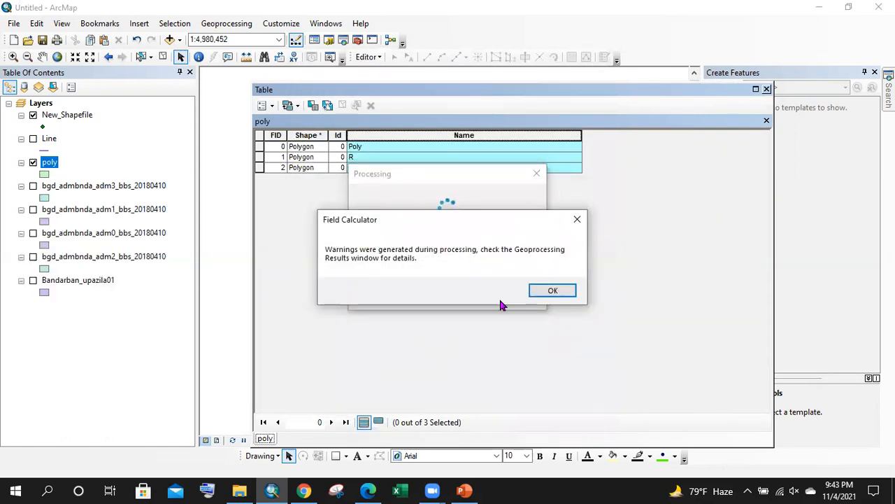
{"action": "left_click", "coordinate": [552, 290]}
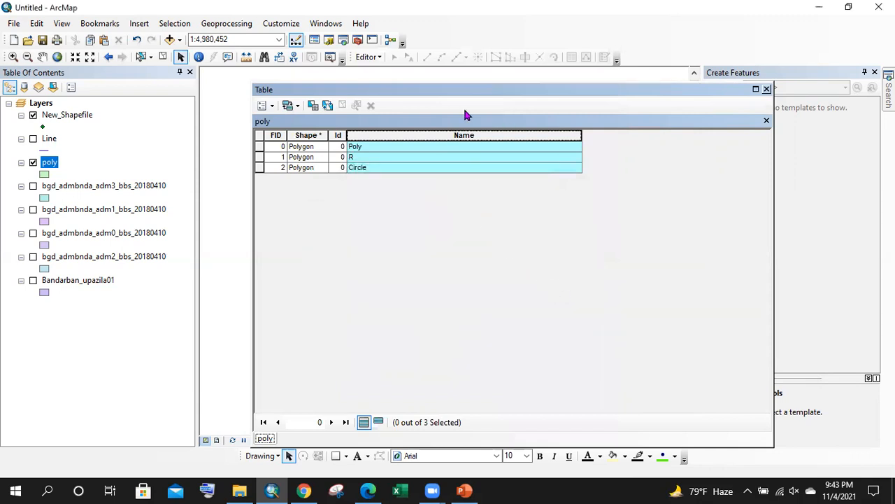
{"action": "left_click", "coordinate": [369, 56]}
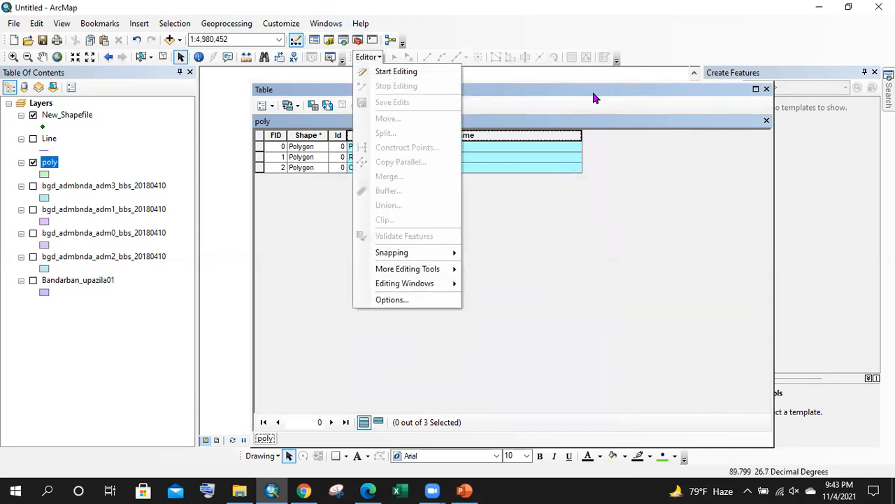
{"action": "left_click", "coordinate": [528, 119]}
{"action": "right_click", "coordinate": [444, 139]}
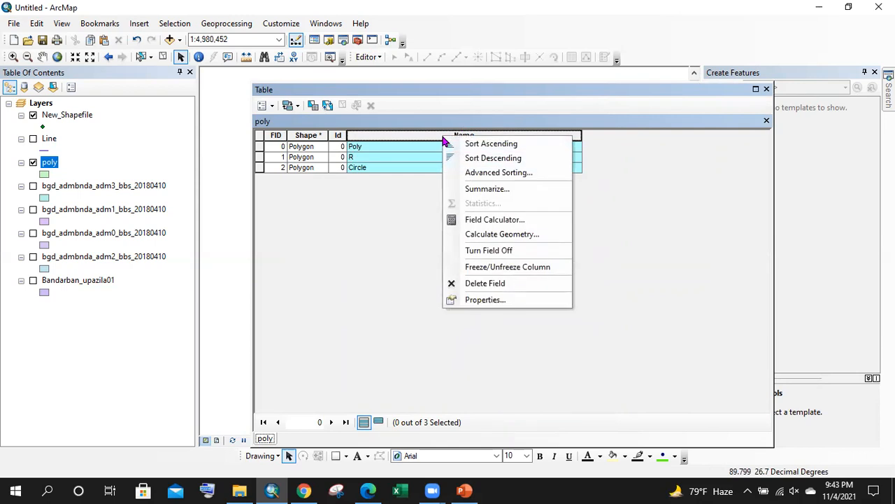
{"action": "left_click", "coordinate": [767, 90]}
- Switch from the poly table back to the New_Shapefile attribute table and clear its record selection
{"action": "left_click", "coordinate": [767, 90]}
{"action": "right_click", "coordinate": [66, 117]}
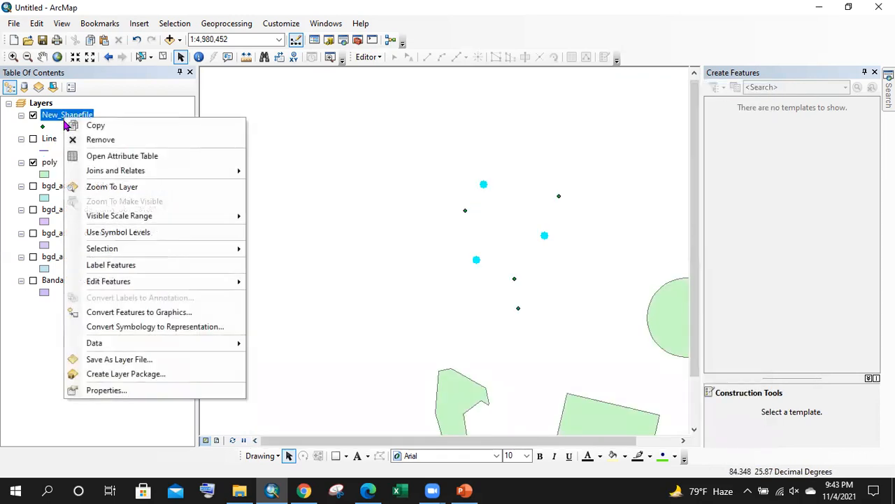
{"action": "left_click", "coordinate": [130, 160]}
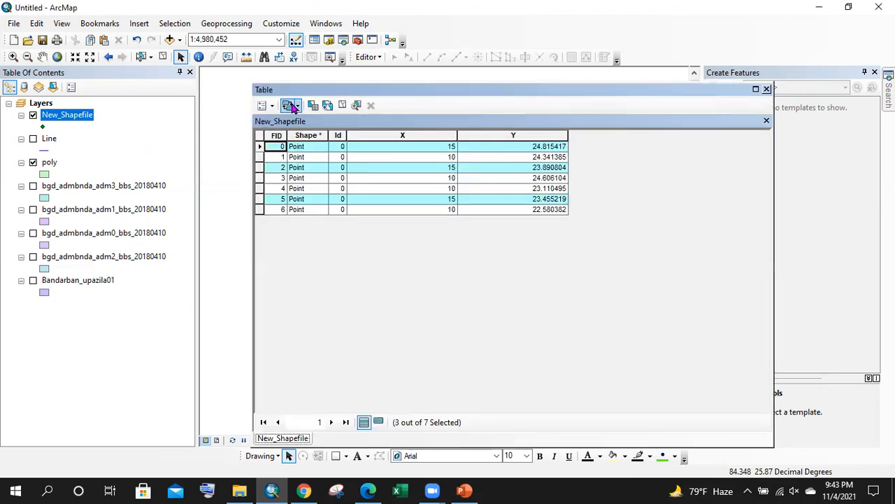
{"action": "left_click", "coordinate": [342, 105]}
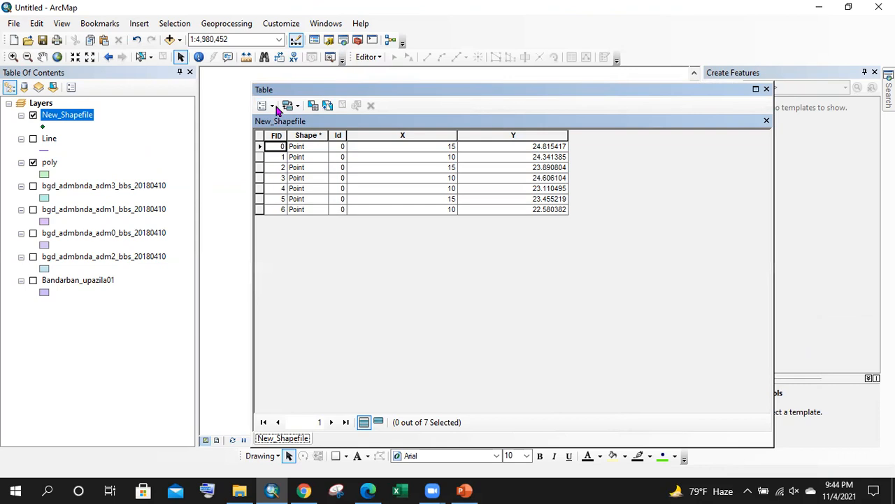
- Add a Short Integer field called Name to the New_Shapefile attribute table
{"action": "left_click", "coordinate": [271, 105]}
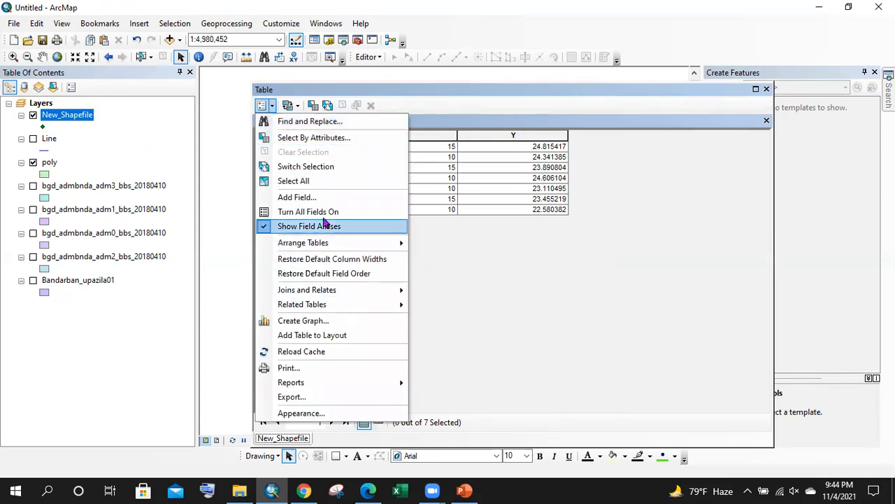
{"action": "left_click", "coordinate": [323, 199]}
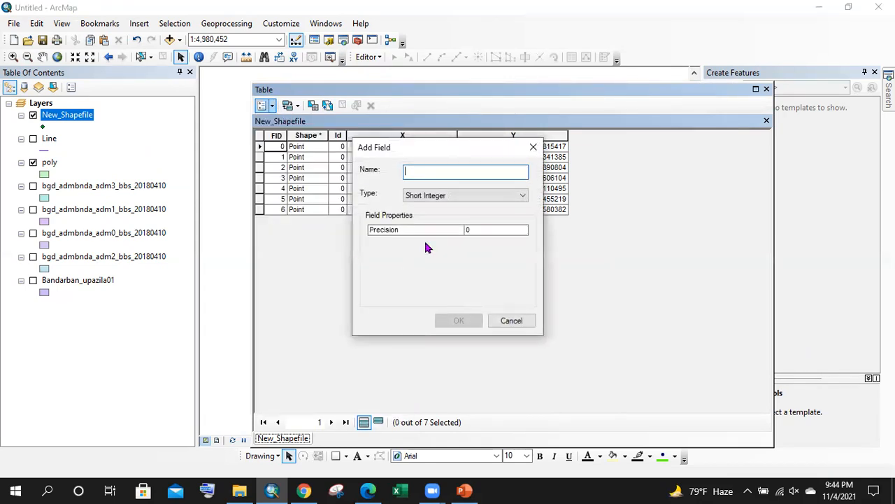
{"action": "type", "text": "Name"}
{"action": "left_click", "coordinate": [444, 320]}
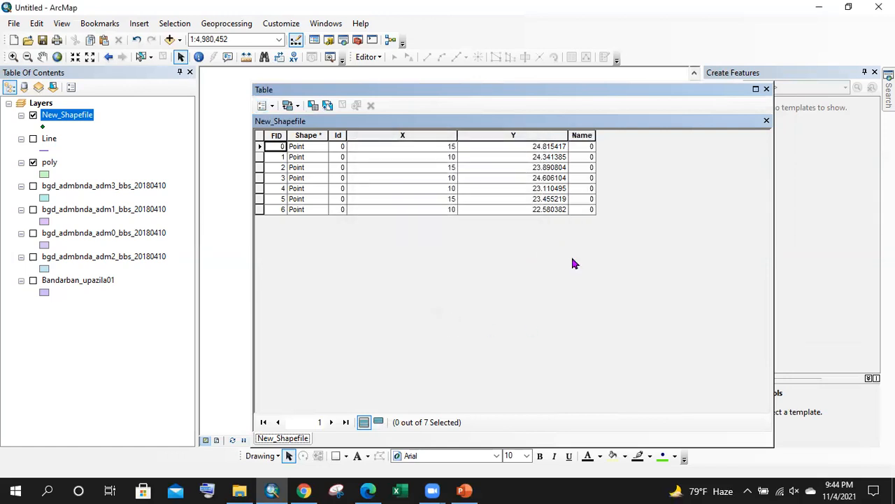
- Add a Text field called Name_01 with length 50 to the New_Shapefile attribute table
{"action": "left_click", "coordinate": [262, 104]}
{"action": "left_click", "coordinate": [330, 198]}
{"action": "type", "text": "Name_01"}
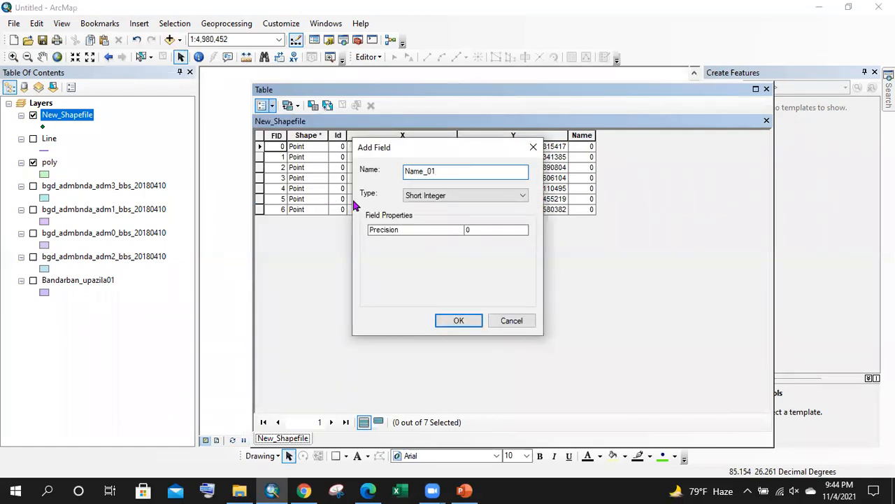
{"action": "left_click", "coordinate": [420, 196]}
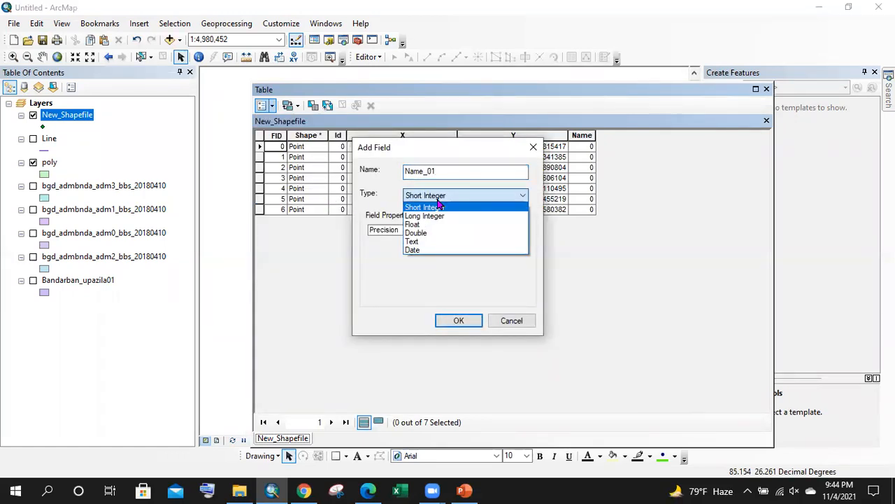
{"action": "left_click", "coordinate": [424, 243]}
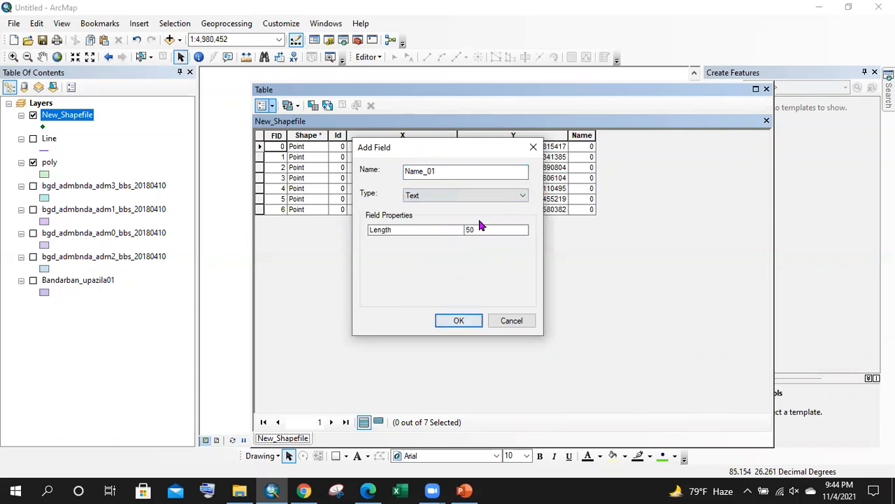
{"action": "left_click", "coordinate": [499, 229]}
{"action": "left_click", "coordinate": [464, 320]}
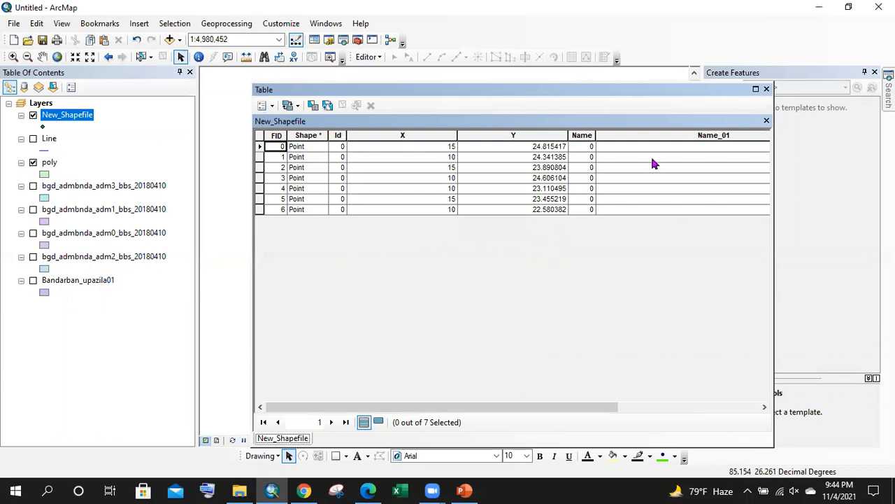
- Try to fill the Name_01 field using the Field Calculator expression aBC, processing all rows
{"action": "right_click", "coordinate": [639, 136]}
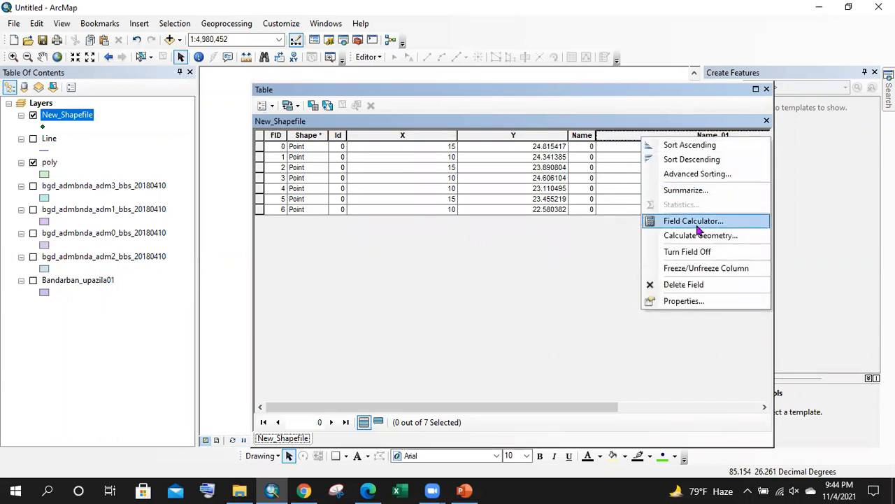
{"action": "left_click", "coordinate": [692, 222]}
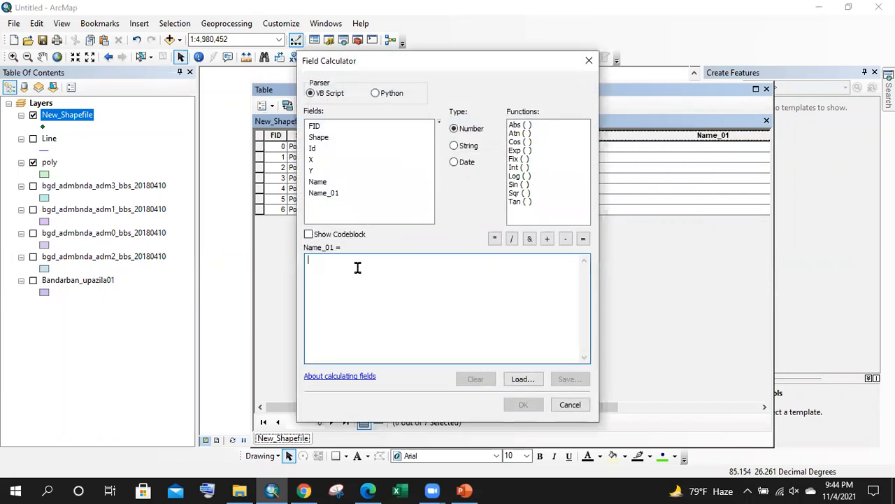
{"action": "type", "text": "aBC"}
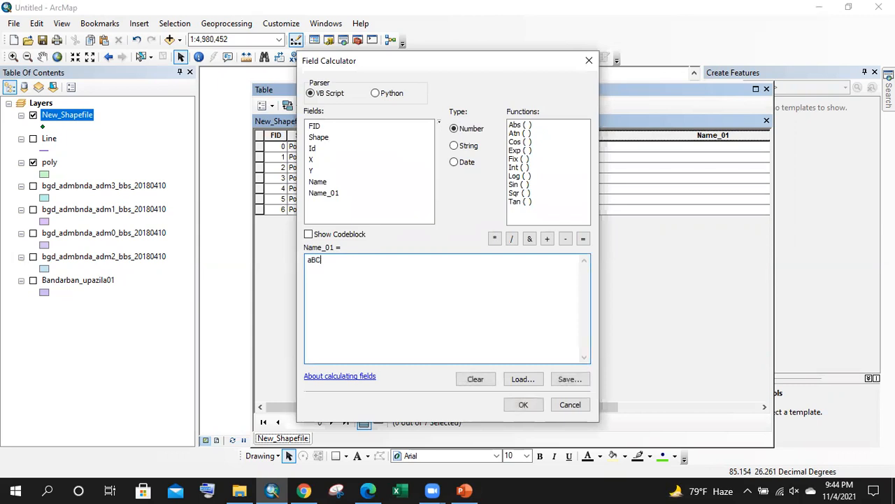
{"action": "left_click", "coordinate": [523, 404]}
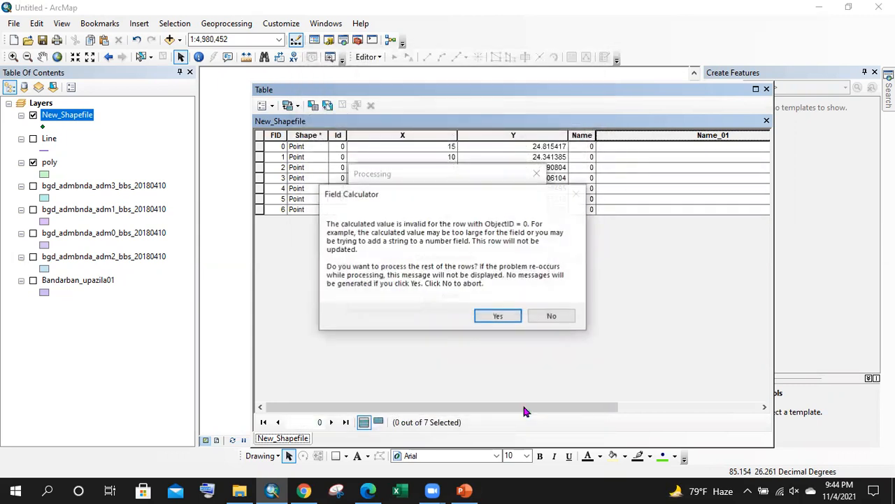
{"action": "left_click", "coordinate": [494, 316]}
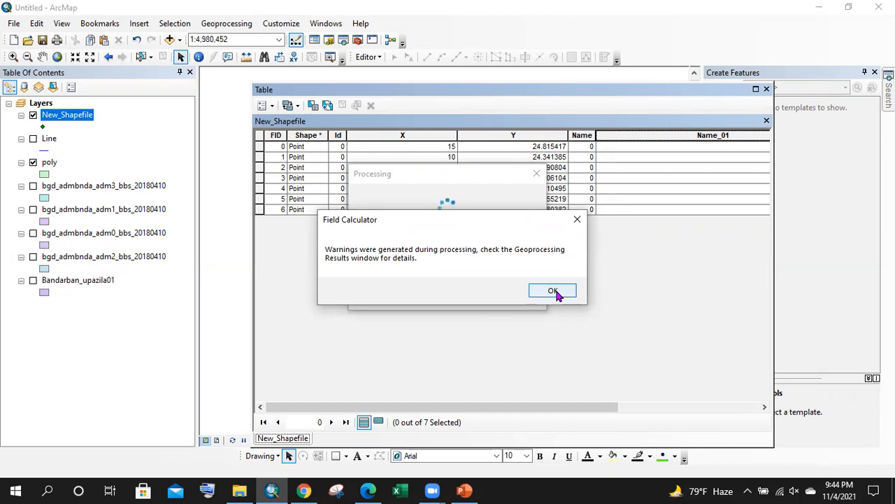
{"action": "left_click", "coordinate": [553, 291]}
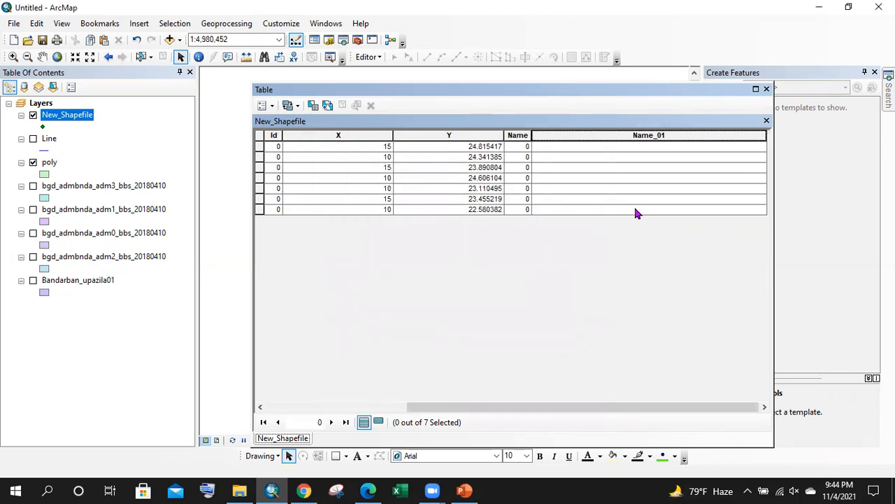
- Reopen the Field Calculator for Name_01, change the expression to AA and clear it again
{"action": "right_click", "coordinate": [593, 137]}
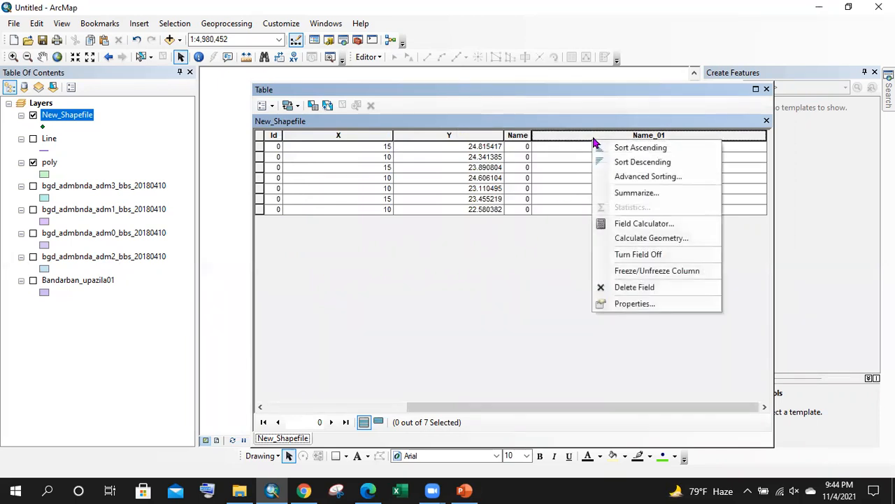
{"action": "left_click", "coordinate": [643, 223]}
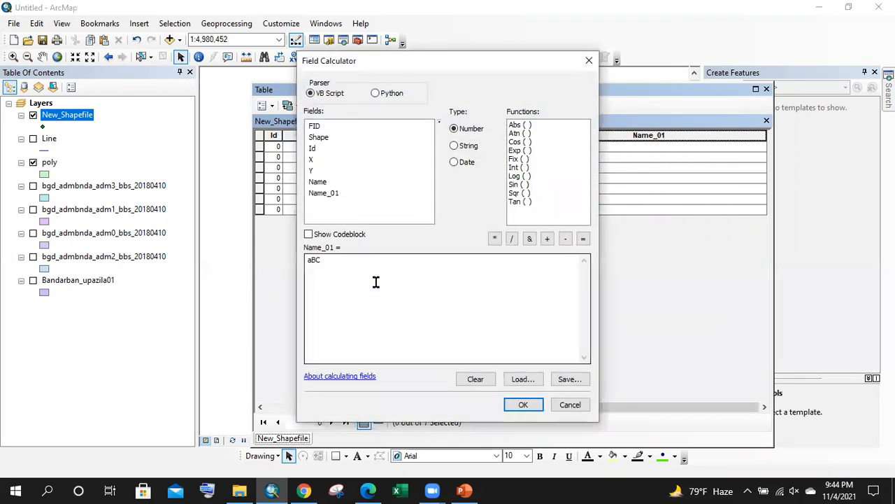
{"action": "left_click_drag", "start_coordinate": [374, 262], "coordinate": [291, 265]}
{"action": "type", "text": "AA"}
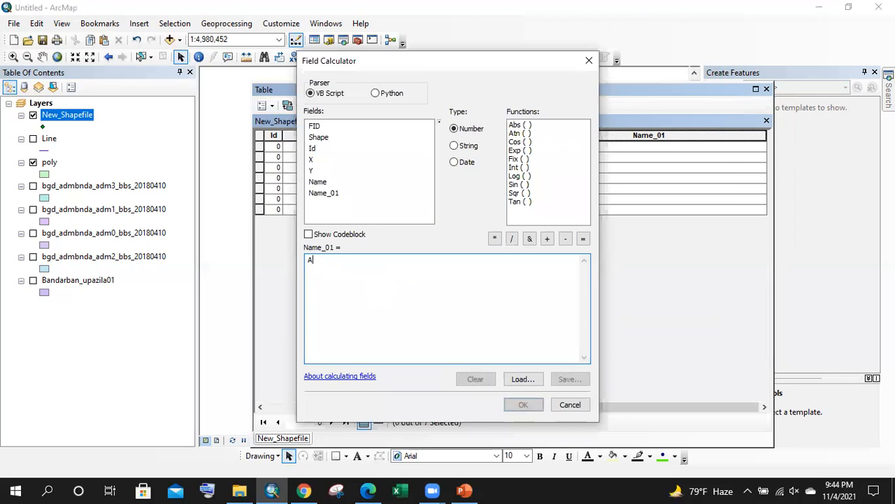
{"action": "left_click", "coordinate": [332, 194]}
{"action": "left_click", "coordinate": [360, 264]}
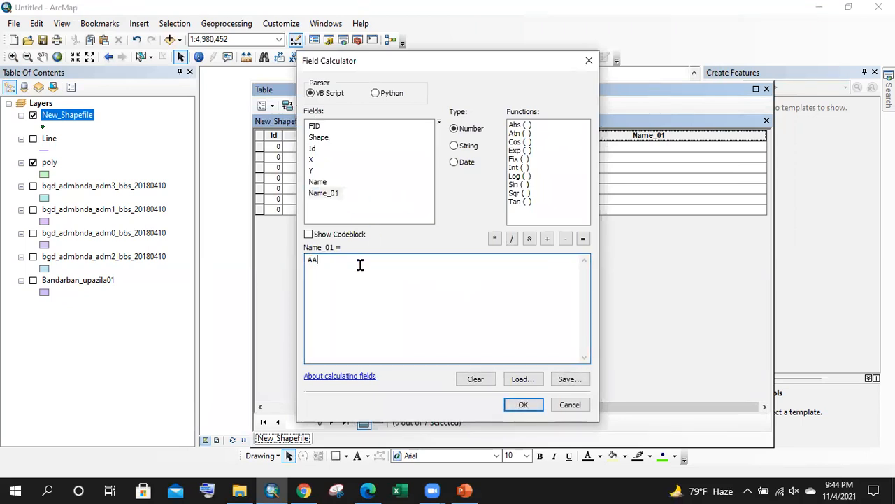
{"action": "key", "text": "BackSpace"}
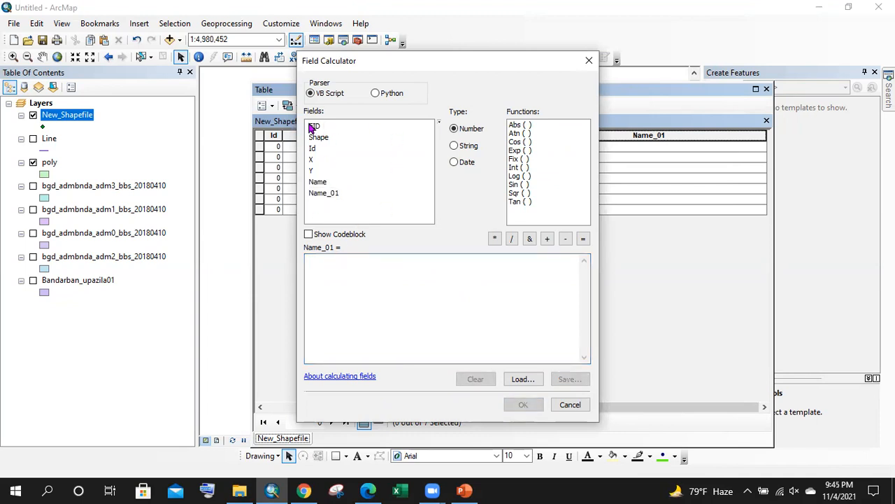
- Replace the inserted Name_01 field reference with A and try to calculate the Name_01 field with it
{"action": "double_click", "coordinate": [330, 192]}
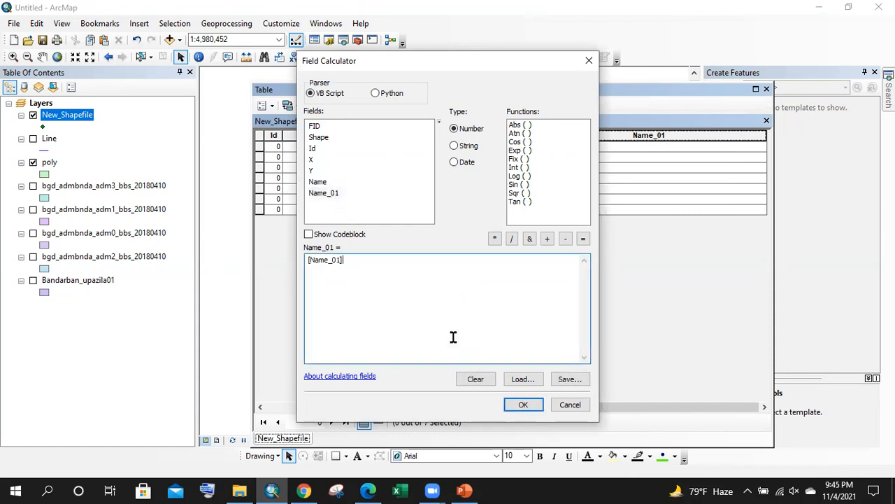
{"action": "left_click_drag", "start_coordinate": [350, 260], "coordinate": [226, 259]}
{"action": "key", "text": "BackSpace"}
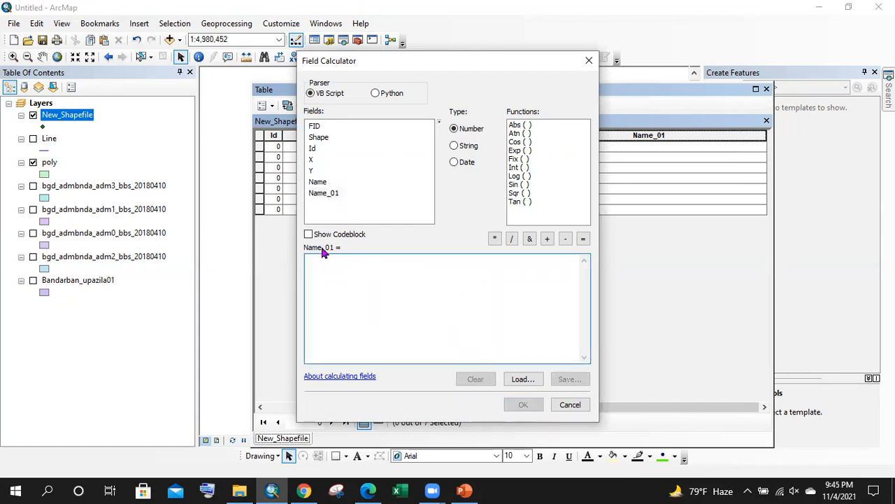
{"action": "type", "text": "4"}
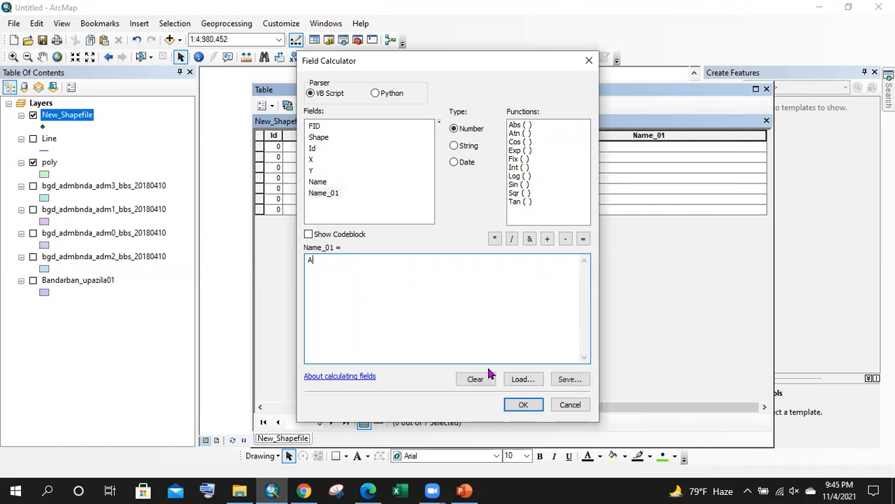
{"action": "left_click", "coordinate": [524, 404]}
{"action": "left_click", "coordinate": [515, 318]}
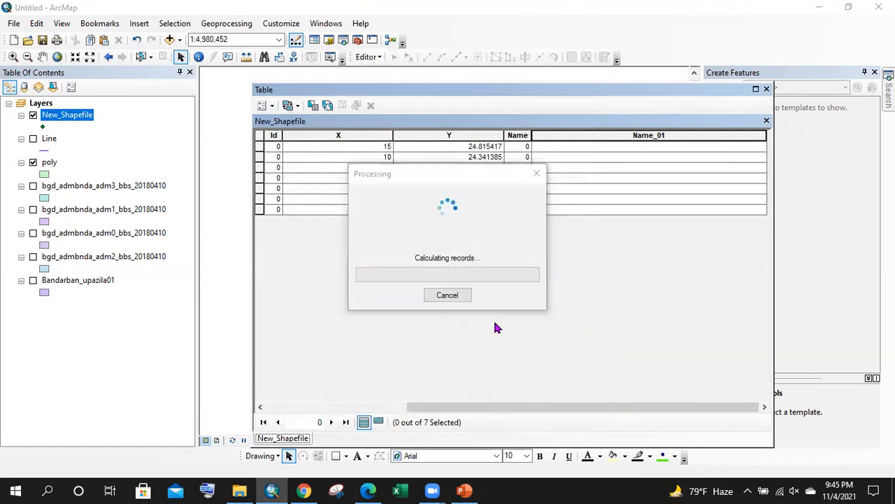
{"action": "left_click", "coordinate": [552, 291]}
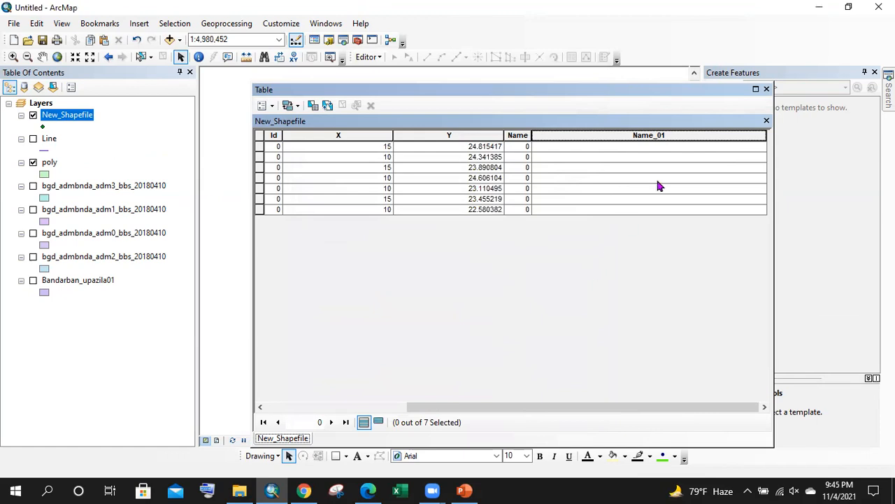
- Calculate the Name_01 field with the expression 01 in the Field Calculator
{"action": "right_click", "coordinate": [632, 136]}
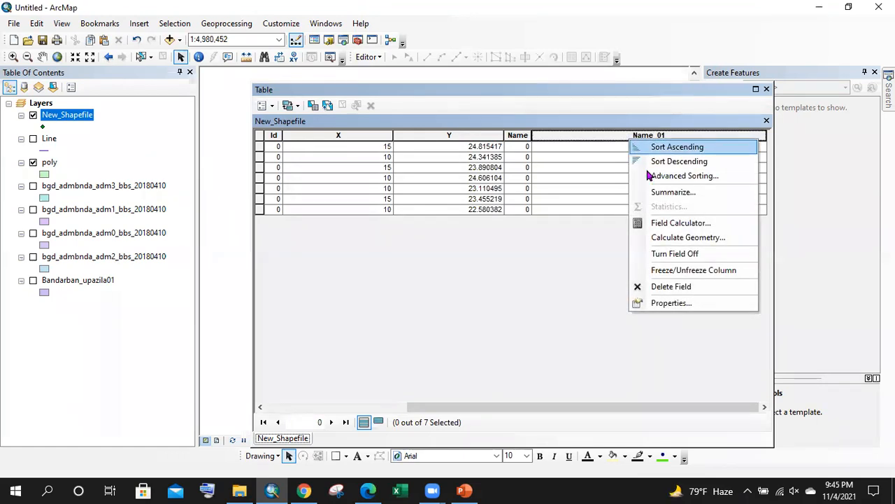
{"action": "left_click", "coordinate": [702, 229]}
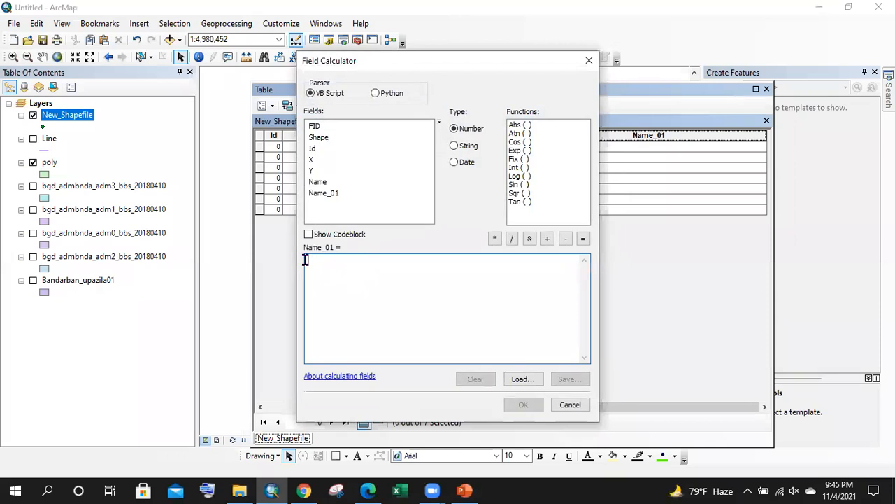
{"action": "type", "text": "[X]"}
{"action": "left_click", "coordinate": [523, 405]}
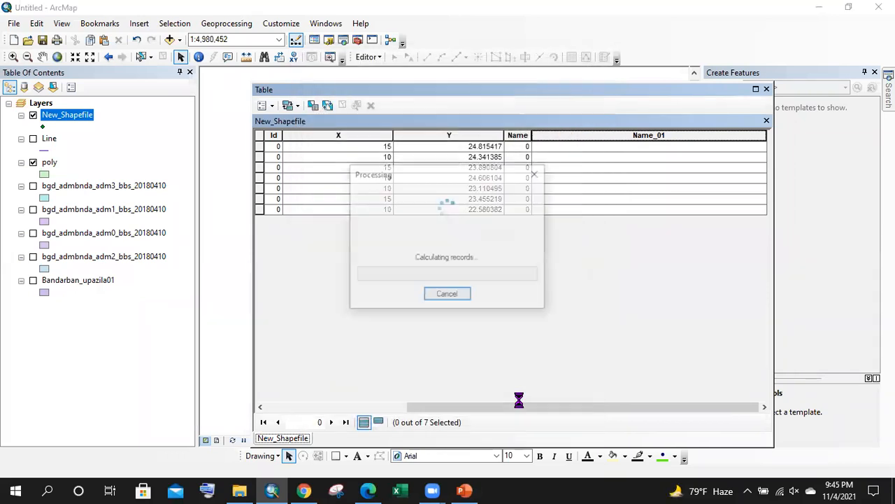
- Replace the expression 01 with the letter A and try to recalculate the Name_01 field
{"action": "right_click", "coordinate": [579, 137]}
{"action": "left_click", "coordinate": [609, 222]}
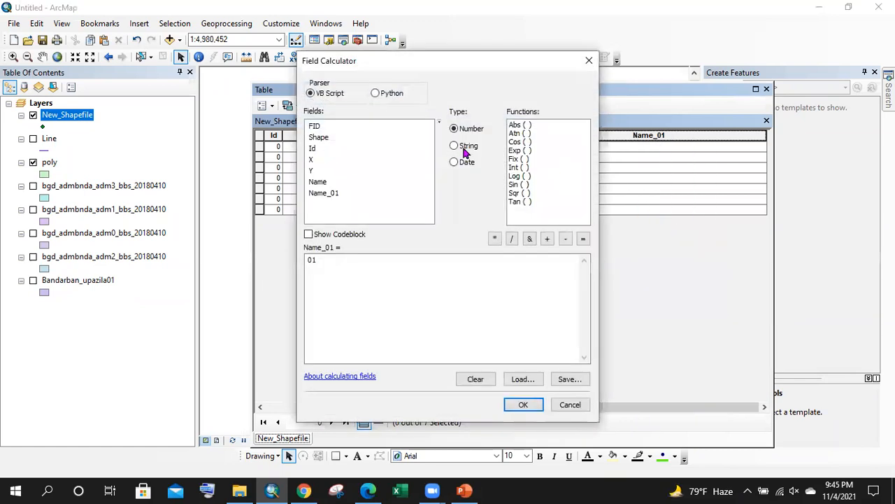
{"action": "left_click", "coordinate": [343, 259]}
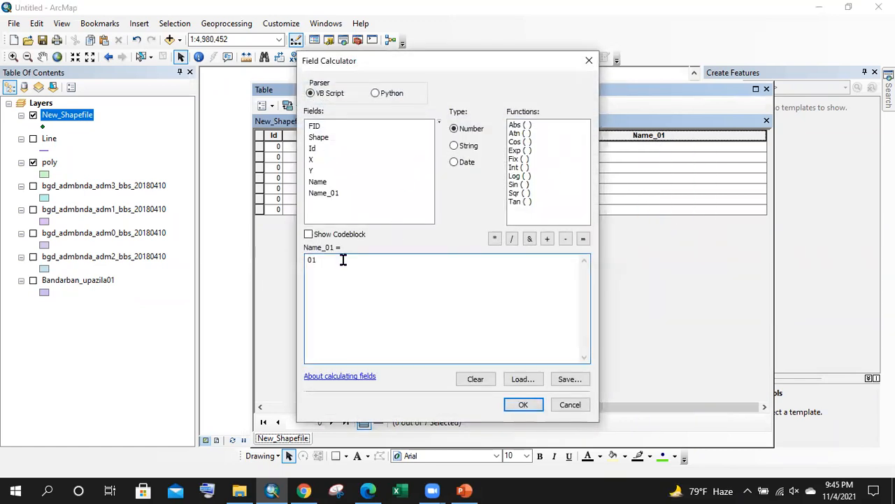
{"action": "key", "text": "BackSpace"}
{"action": "key", "text": "BackSpace"}
{"action": "type", "text": "A"}
{"action": "left_click", "coordinate": [532, 405]}
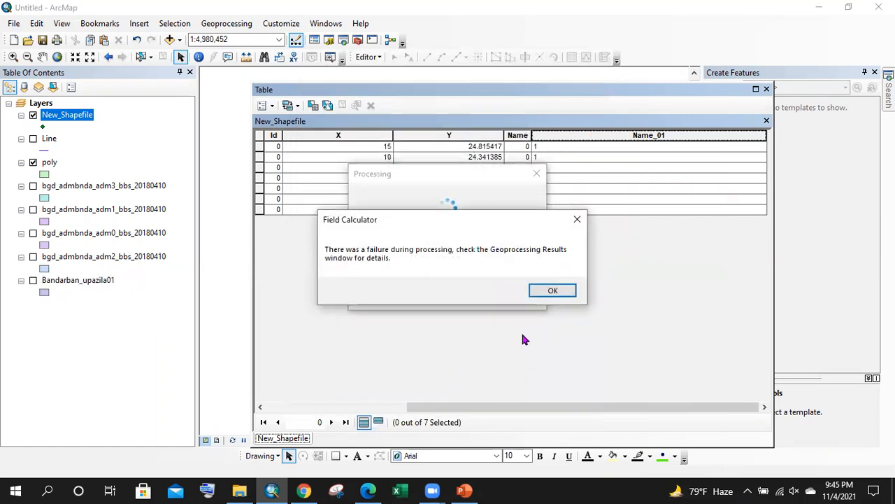
{"action": "left_click", "coordinate": [551, 291]}
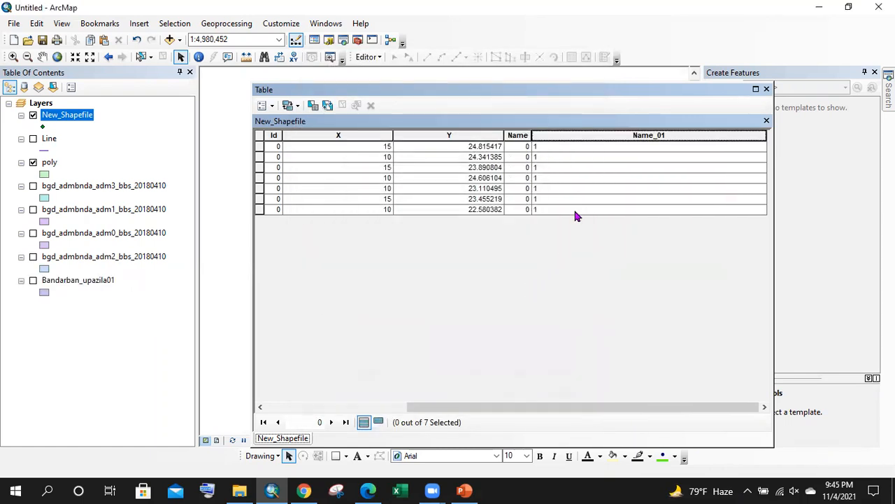
- Fill the Name_01 field with the text AA by calculating the double-quoted expression "AA"
{"action": "right_click", "coordinate": [579, 132]}
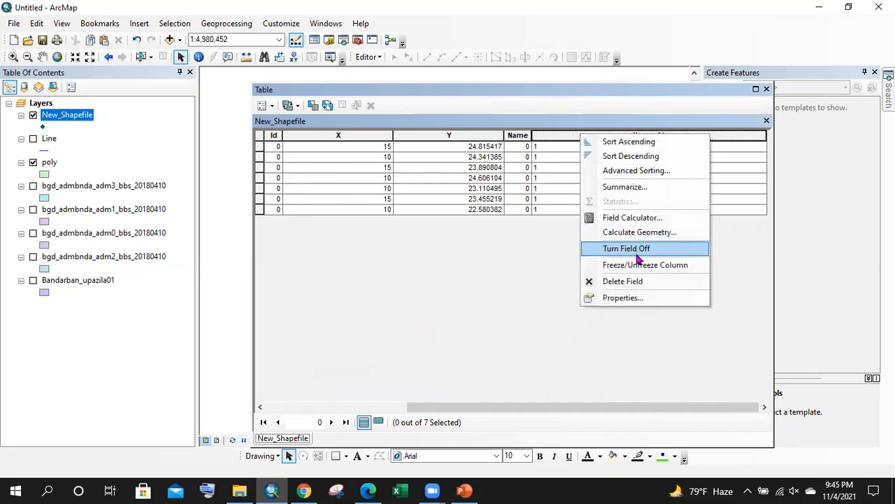
{"action": "left_click", "coordinate": [631, 217]}
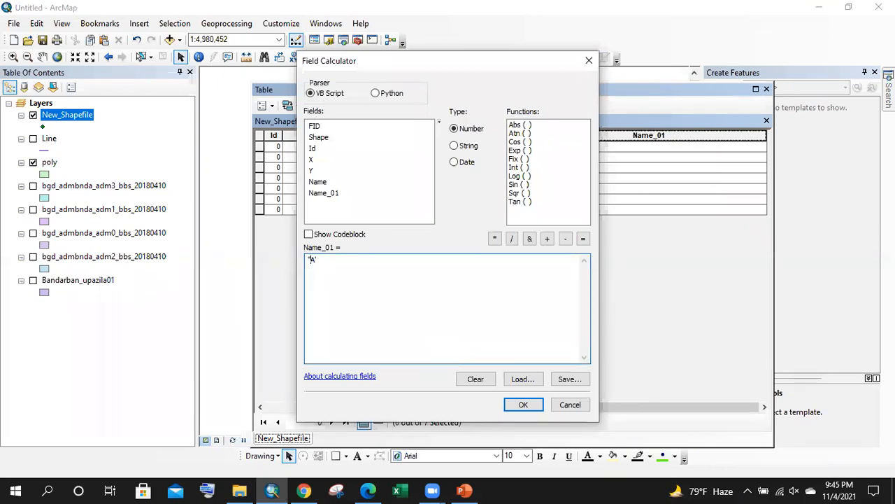
{"action": "key", "text": "BackSpace"}
{"action": "key", "text": "BackSpace"}
{"action": "type", "text": "AA\""}
{"action": "left_click", "coordinate": [520, 405]}
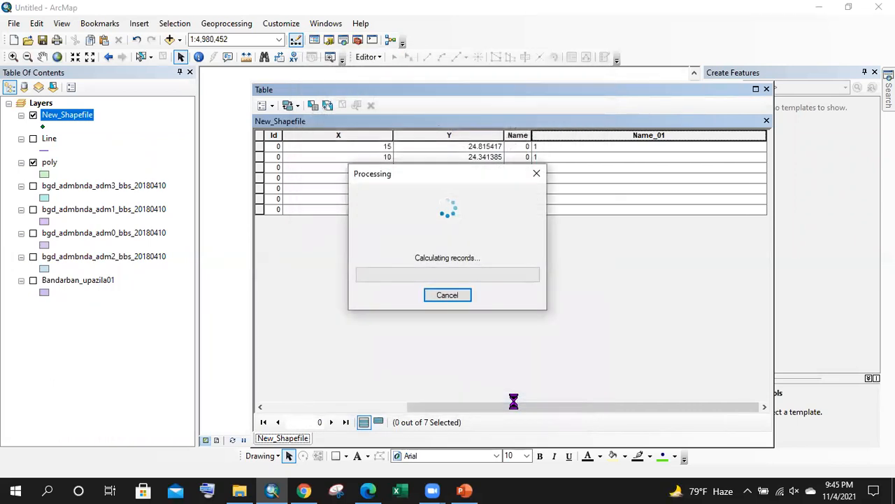
- Reopen the Field Calculator for Name_01, retype the quotation mark before AA and run the "AA" expression again
{"action": "left_click_drag", "start_coordinate": [580, 92], "coordinate": [467, 98]}
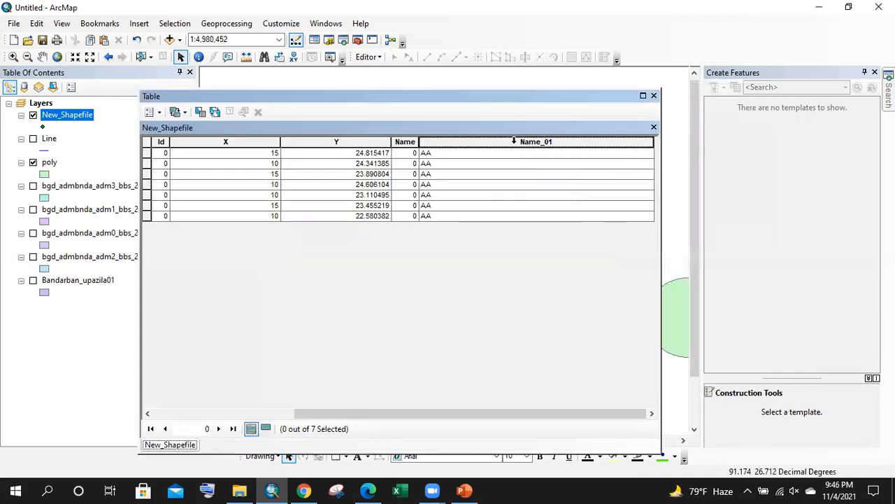
{"action": "right_click", "coordinate": [518, 144]}
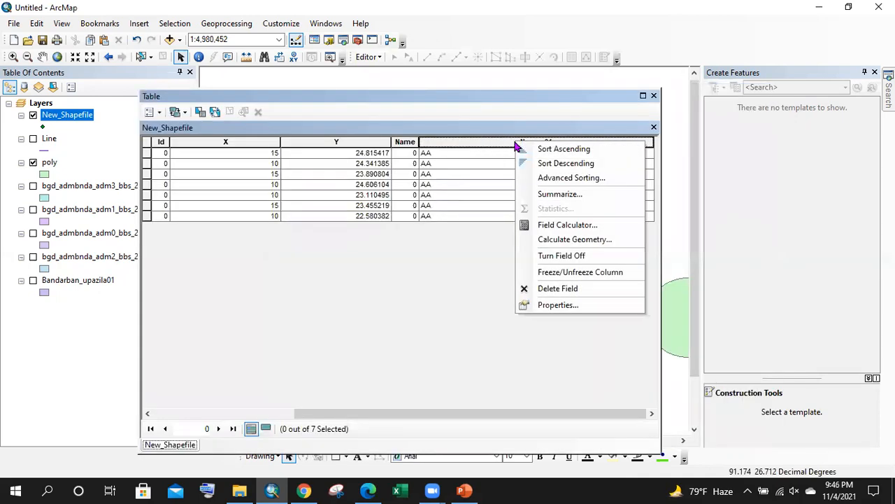
{"action": "left_click", "coordinate": [561, 225]}
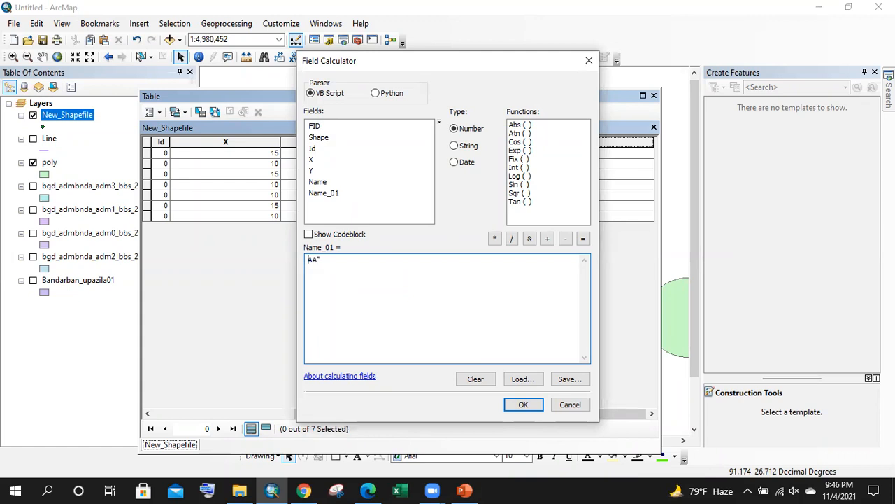
{"action": "type", "text": "\""}
{"action": "left_click_drag", "start_coordinate": [324, 259], "coordinate": [307, 259]}
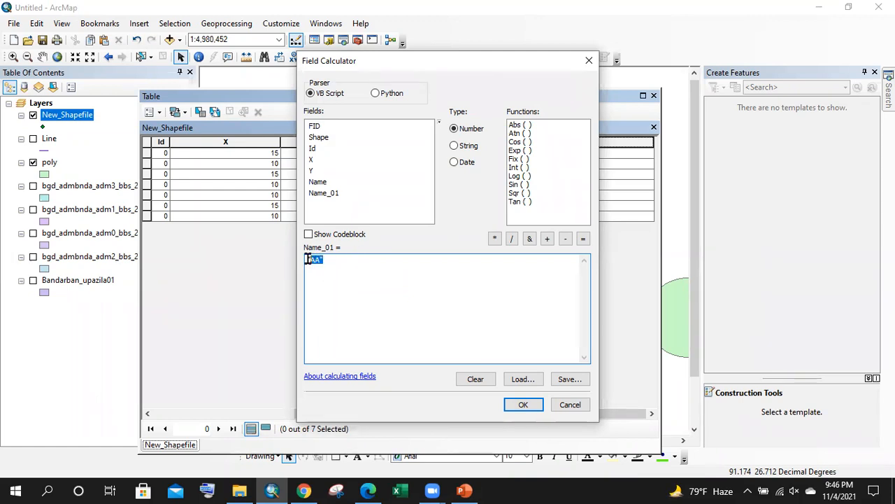
{"action": "left_click", "coordinate": [523, 404]}
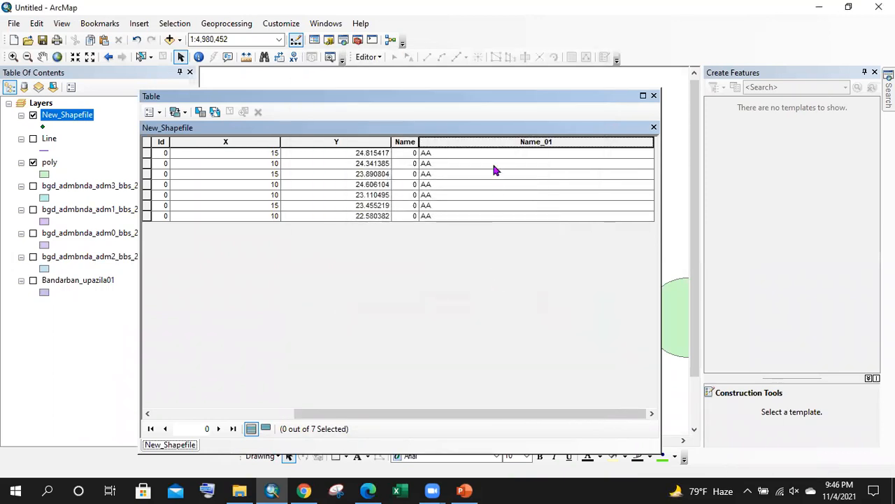
- Check the Name_01 cells in several rows and close the New_Shapefile attribute table
{"action": "left_click", "coordinate": [453, 166]}
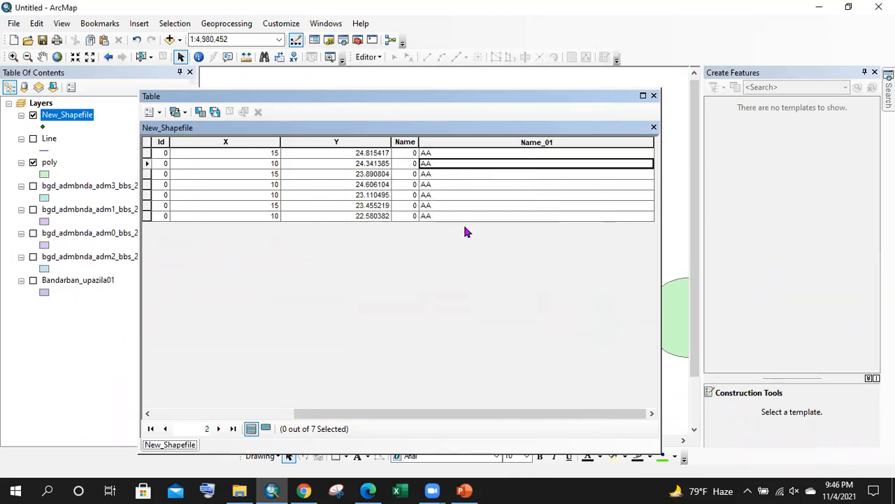
{"action": "left_click", "coordinate": [473, 184]}
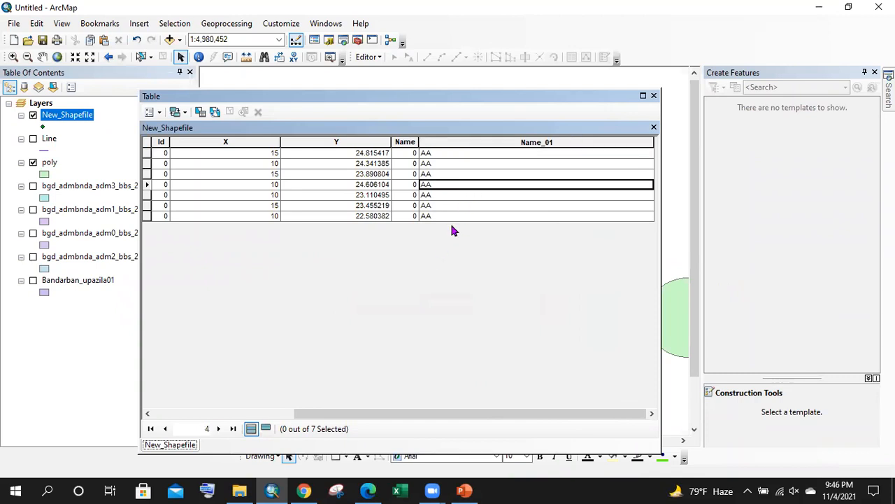
{"action": "left_click", "coordinate": [451, 196]}
{"action": "left_click", "coordinate": [432, 216]}
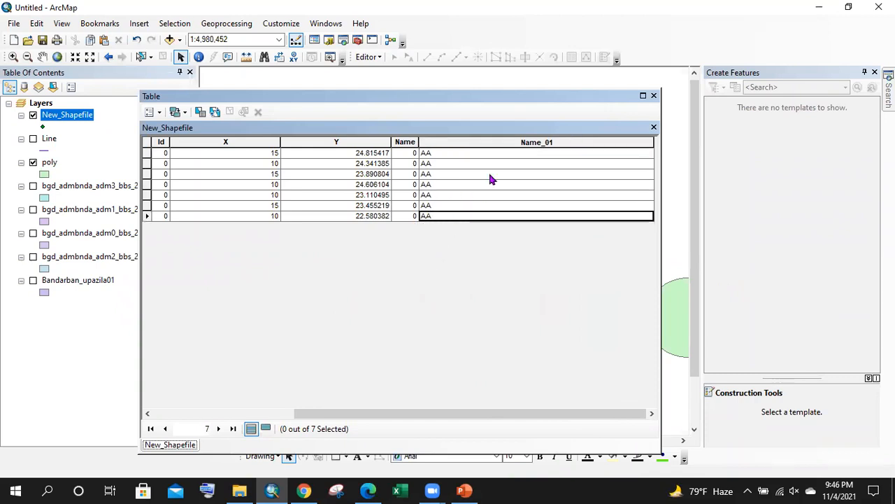
{"action": "left_click", "coordinate": [654, 95]}
- Switch to the Ex_01.pdf guide in Edge and find the Attribute table to excel section on page 15
{"action": "left_click", "coordinate": [368, 491]}
{"action": "scroll", "coordinate": [494, 137], "scroll_direction": "down", "scroll_amount": 7}
{"action": "scroll", "coordinate": [301, 175], "scroll_direction": "down", "scroll_amount": 2}
{"action": "scroll", "coordinate": [145, 226], "scroll_direction": "up", "scroll_amount": 3}
{"action": "left_click_drag", "start_coordinate": [100, 246], "coordinate": [481, 250]}
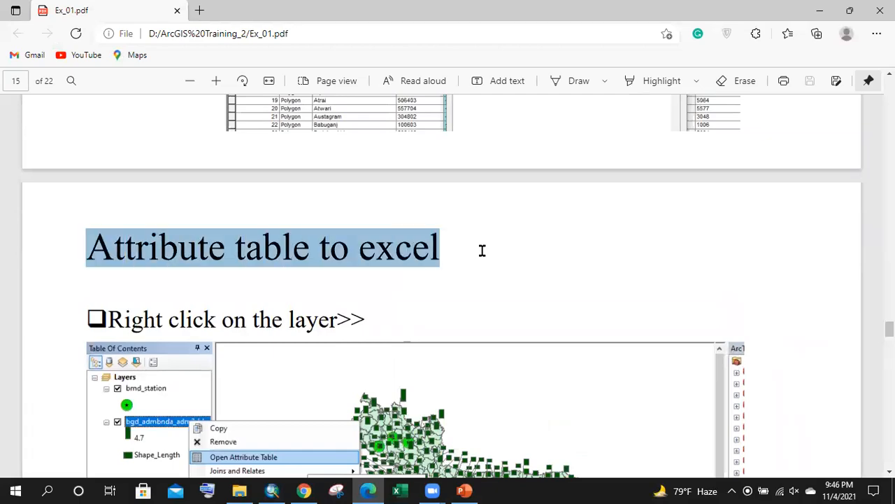
{"action": "scroll", "coordinate": [426, 247], "scroll_direction": "down", "scroll_amount": 10}
{"action": "scroll", "coordinate": [244, 182], "scroll_direction": "up", "scroll_amount": 5}
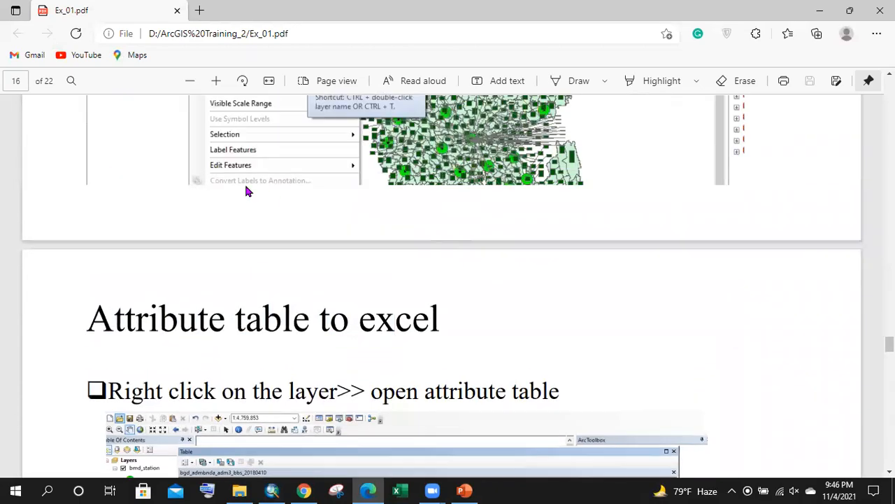
{"action": "scroll", "coordinate": [282, 194], "scroll_direction": "down", "scroll_amount": 4}
{"action": "scroll", "coordinate": [232, 172], "scroll_direction": "up", "scroll_amount": 2}
{"action": "left_click_drag", "start_coordinate": [125, 151], "coordinate": [199, 152]}
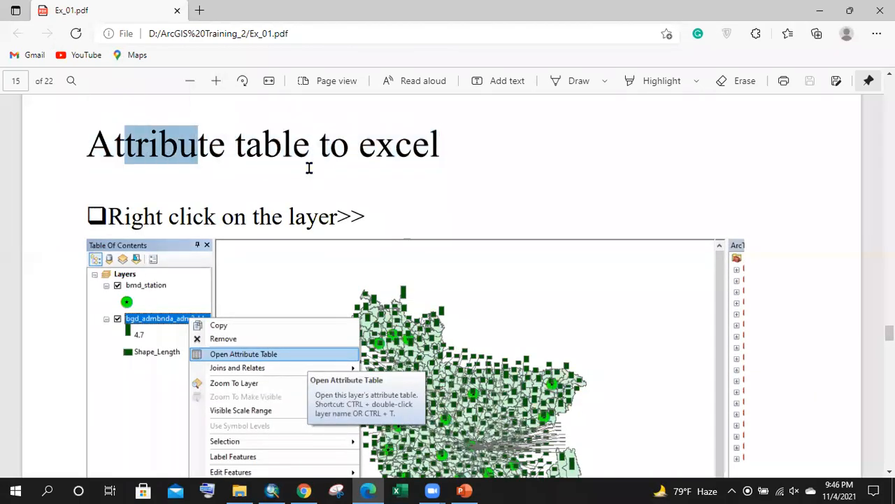
- Skim the guide's Attribute table to excel pages up to the symbology section and return to ArcMap
{"action": "scroll", "coordinate": [310, 168], "scroll_direction": "down", "scroll_amount": 3}
{"action": "scroll", "coordinate": [312, 171], "scroll_direction": "up", "scroll_amount": 5}
{"action": "scroll", "coordinate": [343, 172], "scroll_direction": "down", "scroll_amount": 4}
{"action": "scroll", "coordinate": [344, 176], "scroll_direction": "down", "scroll_amount": 10}
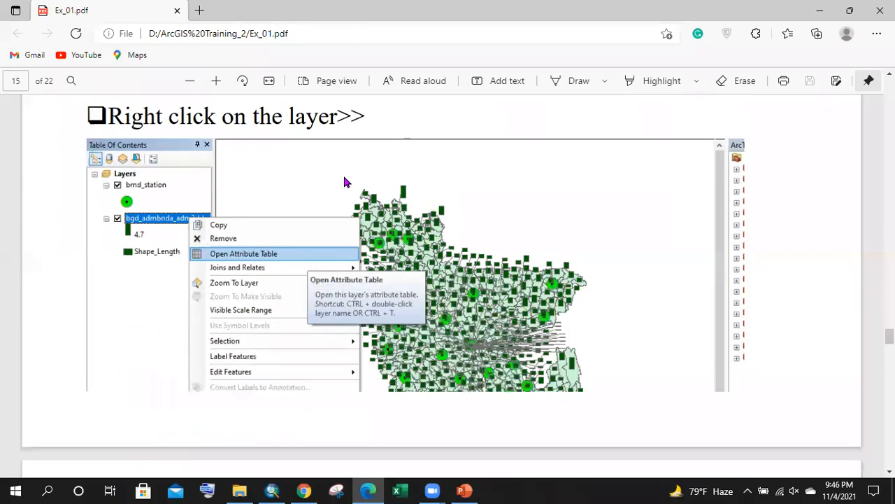
{"action": "scroll", "coordinate": [344, 177], "scroll_direction": "down", "scroll_amount": 9}
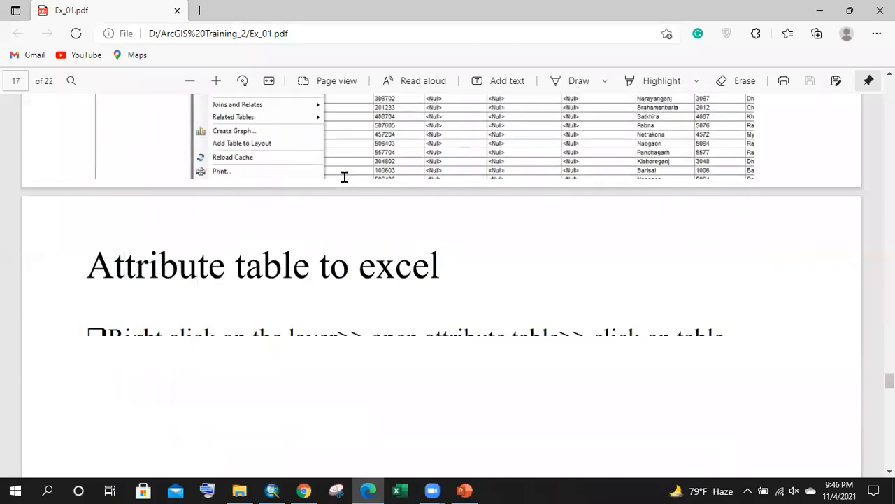
{"action": "scroll", "coordinate": [403, 182], "scroll_direction": "down", "scroll_amount": 2}
{"action": "scroll", "coordinate": [401, 178], "scroll_direction": "down", "scroll_amount": 8}
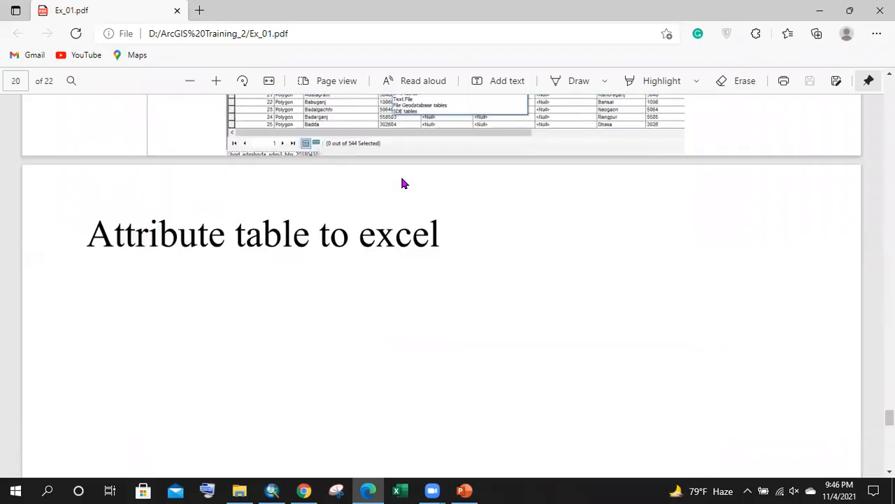
{"action": "scroll", "coordinate": [384, 185], "scroll_direction": "up", "scroll_amount": 4}
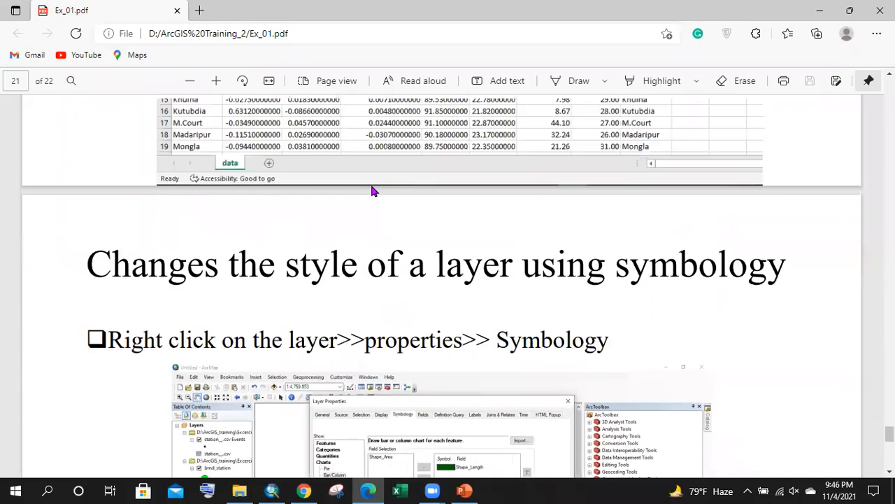
{"action": "scroll", "coordinate": [497, 178], "scroll_direction": "up", "scroll_amount": 18}
{"action": "scroll", "coordinate": [493, 148], "scroll_direction": "up", "scroll_amount": 5}
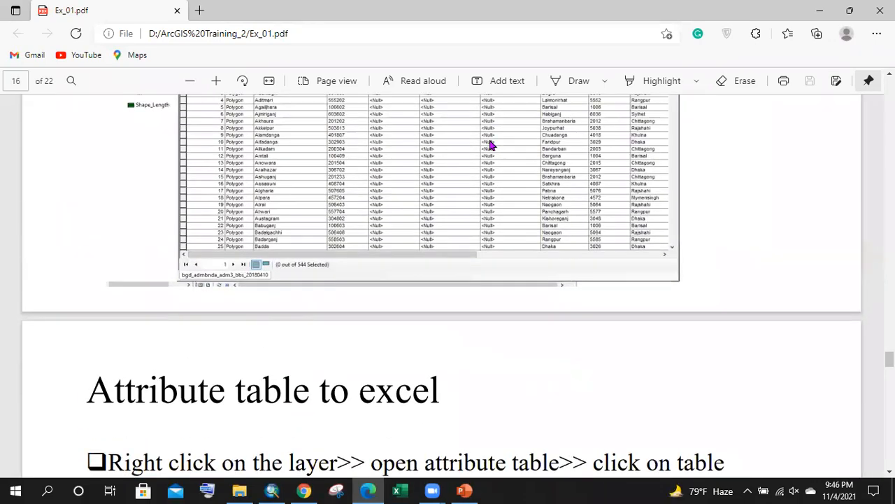
{"action": "left_click", "coordinate": [818, 11]}
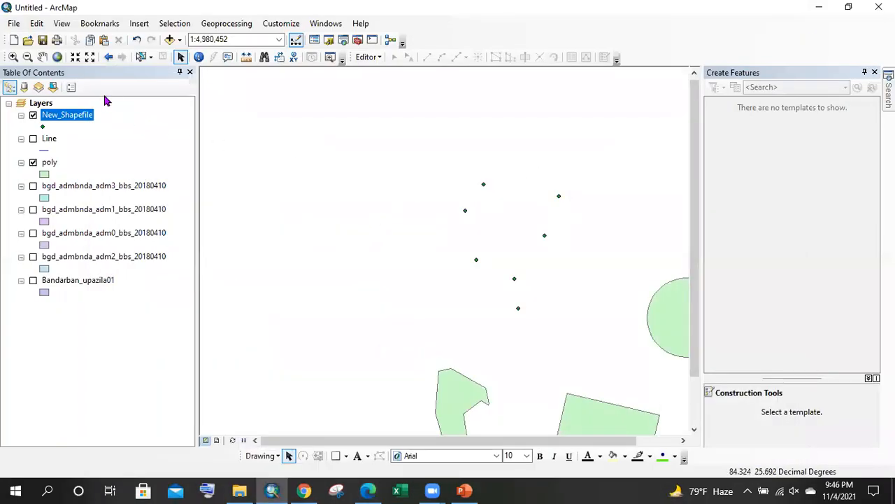
{"action": "left_click", "coordinate": [43, 57]}
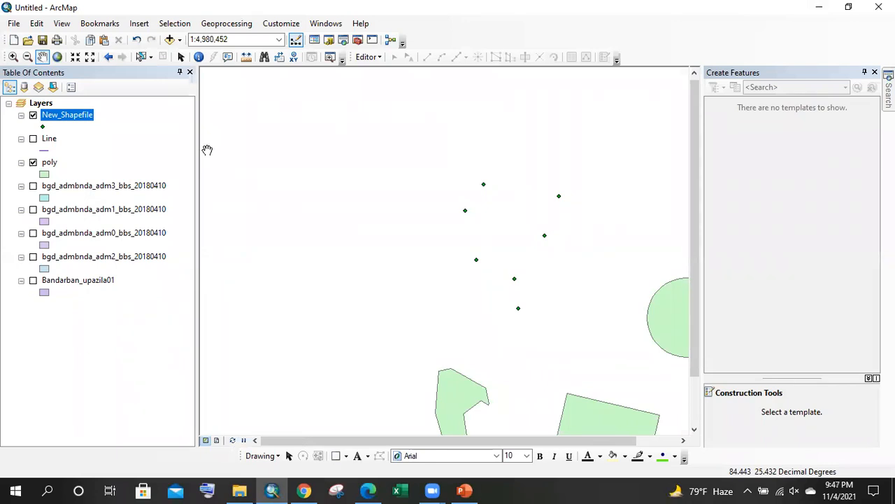
{"action": "left_click_drag", "start_coordinate": [494, 260], "coordinate": [442, 186]}
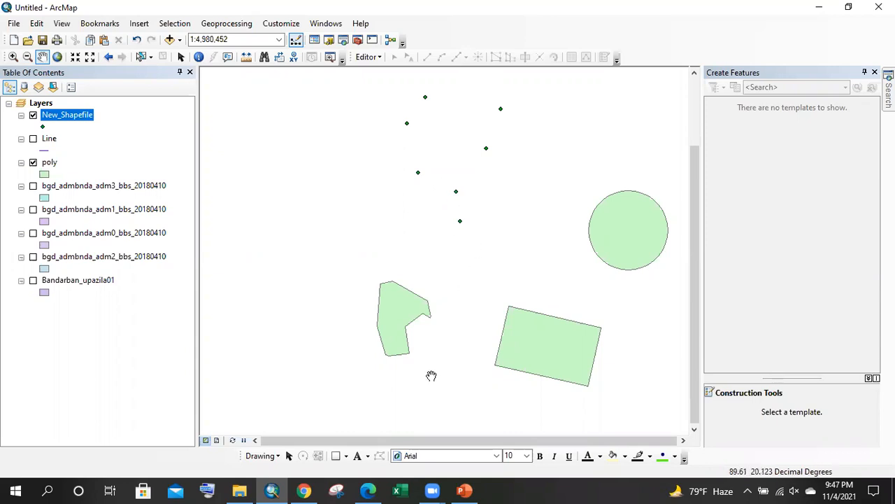
- Switch to the Ex_01.pdf guide in Edge, review the Attribute table to excel pages through the Symbology page, and return to ArcMap
{"action": "left_click", "coordinate": [370, 490]}
{"action": "scroll", "coordinate": [405, 182], "scroll_direction": "down", "scroll_amount": 10}
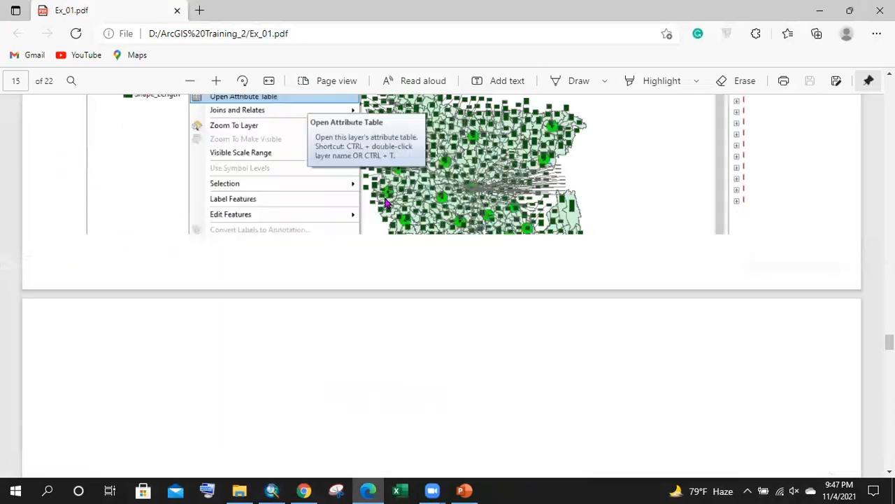
{"action": "scroll", "coordinate": [386, 202], "scroll_direction": "down", "scroll_amount": 12}
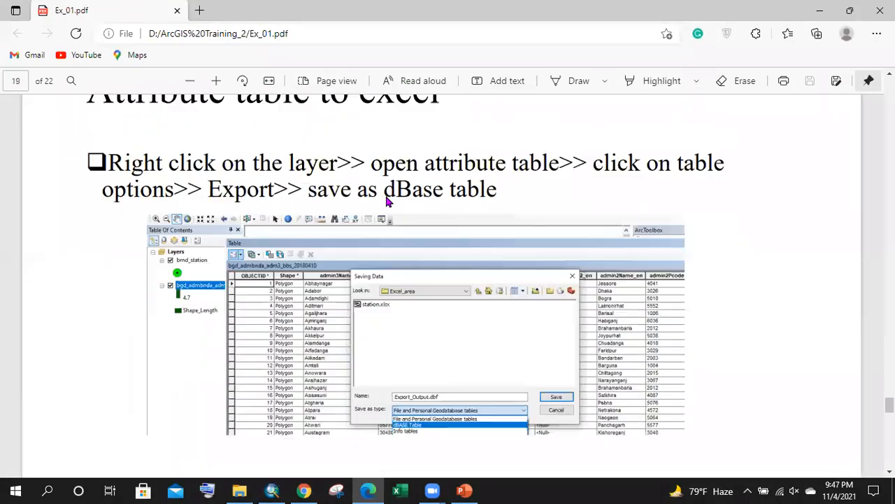
{"action": "scroll", "coordinate": [385, 200], "scroll_direction": "down", "scroll_amount": 5}
{"action": "scroll", "coordinate": [380, 182], "scroll_direction": "up", "scroll_amount": 8}
{"action": "scroll", "coordinate": [380, 194], "scroll_direction": "up", "scroll_amount": 6}
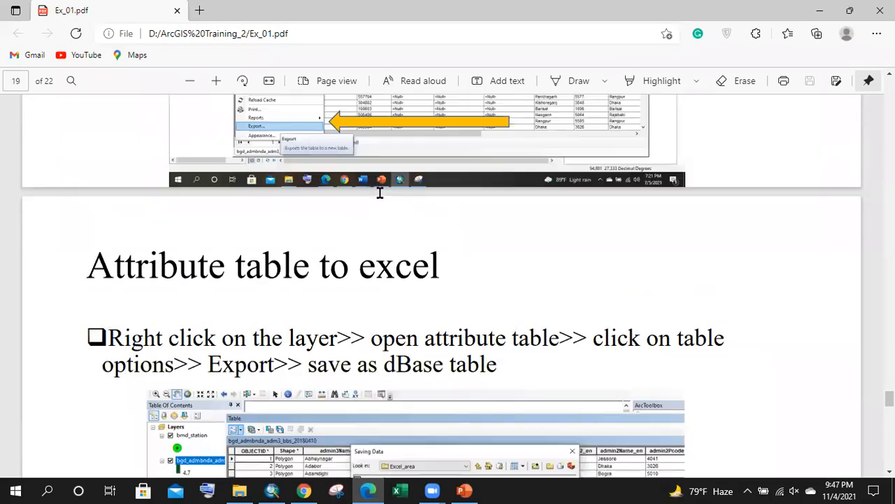
{"action": "scroll", "coordinate": [361, 175], "scroll_direction": "down", "scroll_amount": 3}
{"action": "scroll", "coordinate": [360, 175], "scroll_direction": "down", "scroll_amount": 3}
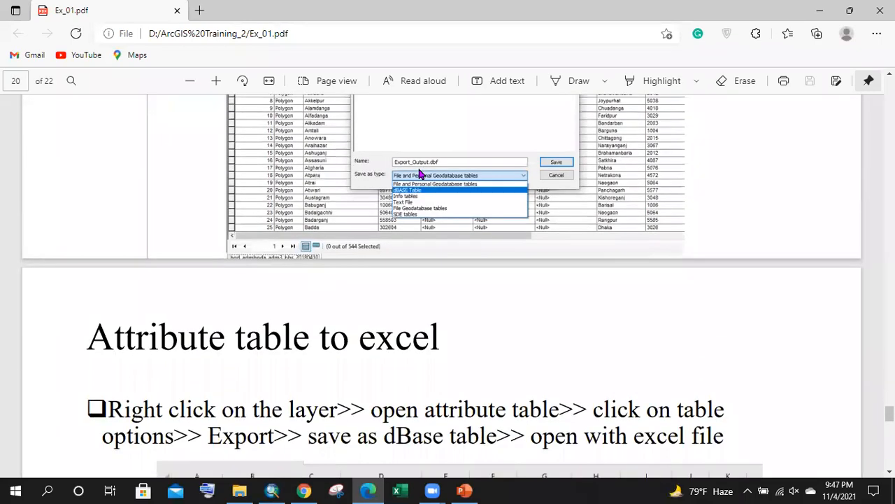
{"action": "scroll", "coordinate": [301, 192], "scroll_direction": "up", "scroll_amount": 20}
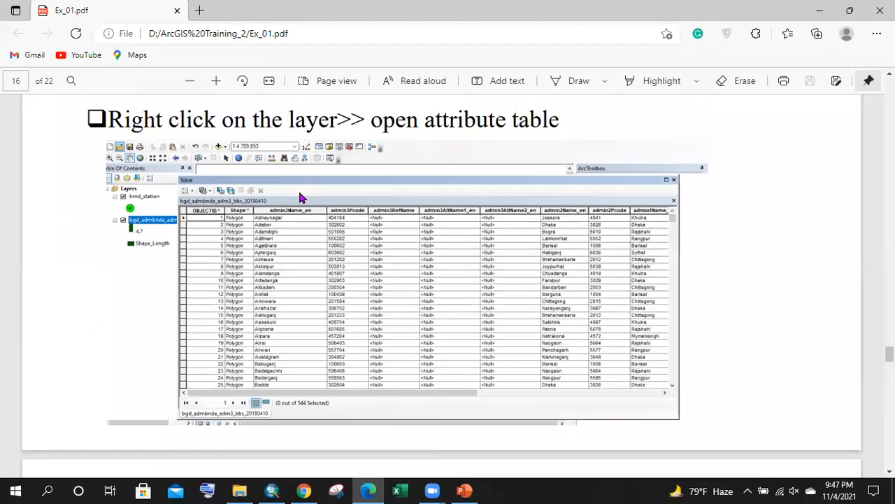
{"action": "scroll", "coordinate": [301, 191], "scroll_direction": "down", "scroll_amount": 15}
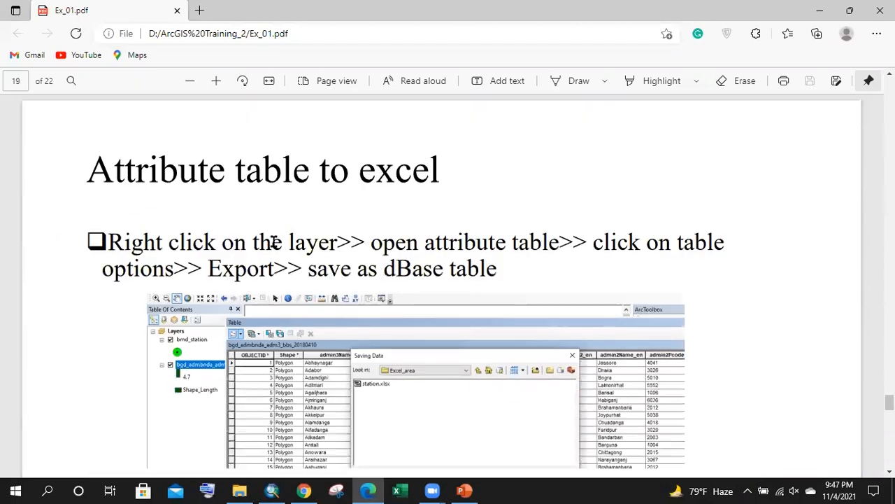
{"action": "scroll", "coordinate": [266, 201], "scroll_direction": "down", "scroll_amount": 10}
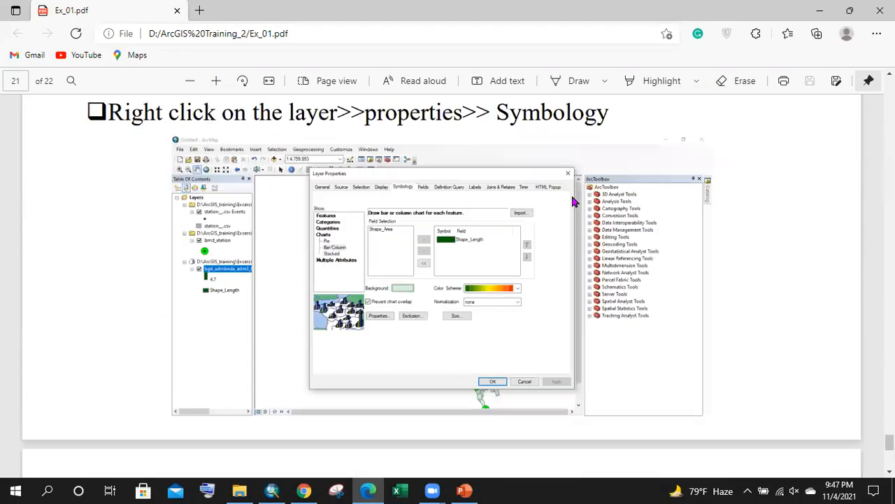
{"action": "scroll", "coordinate": [867, 91], "scroll_direction": "up", "scroll_amount": 3}
{"action": "key", "text": "alt+Tab"}
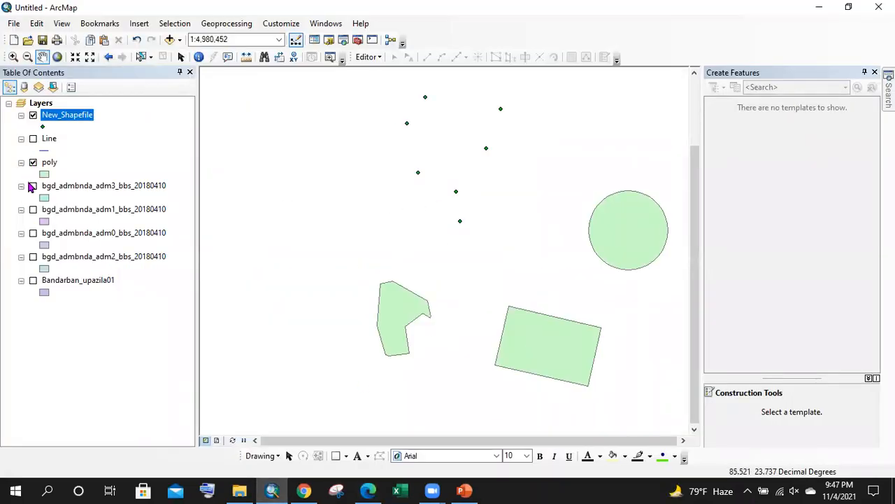
- Turn on the bgd_admbnda_adm3_bbs_20180410 layer and close the Create Features pane
{"action": "left_click", "coordinate": [33, 140]}
{"action": "left_click", "coordinate": [33, 140]}
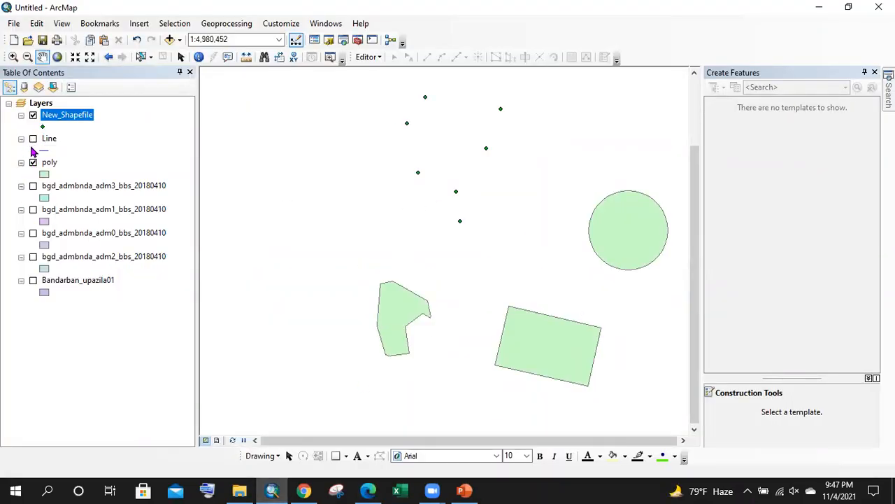
{"action": "left_click", "coordinate": [31, 187]}
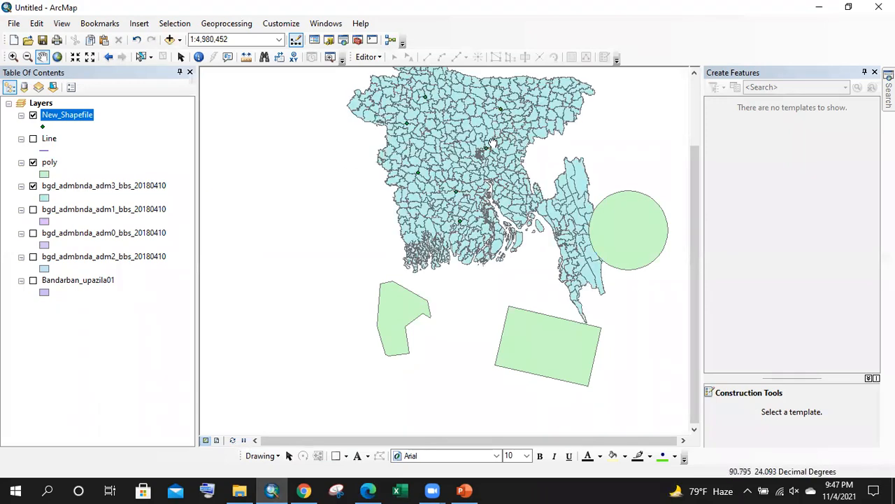
{"action": "left_click_drag", "start_coordinate": [688, 140], "coordinate": [666, 164]}
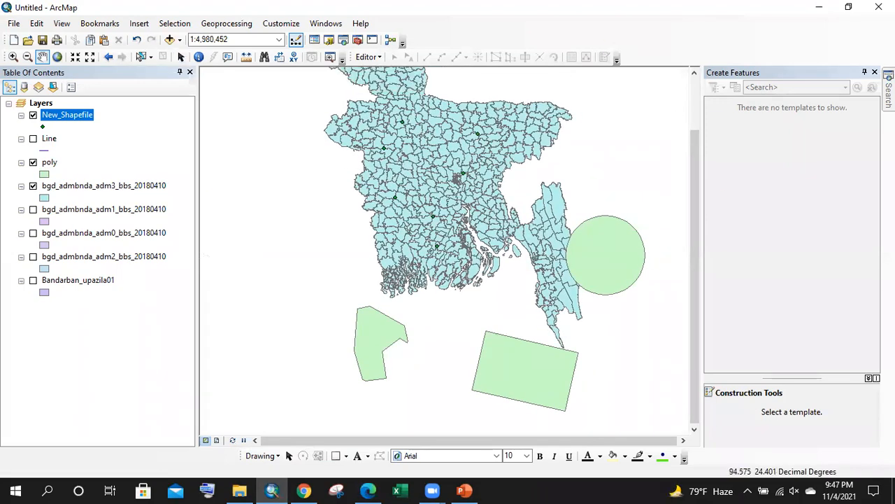
{"action": "left_click", "coordinate": [874, 72]}
{"action": "left_click_drag", "start_coordinate": [442, 125], "coordinate": [474, 163]}
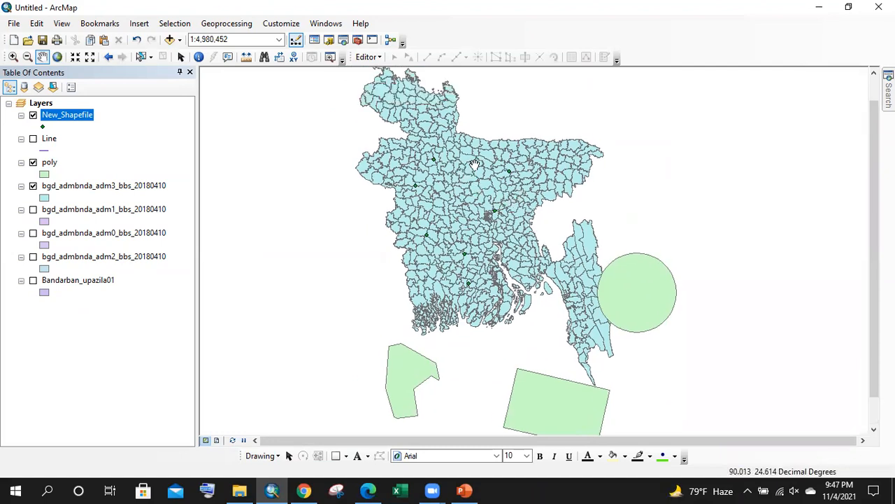
{"action": "left_click_drag", "start_coordinate": [517, 211], "coordinate": [517, 194]}
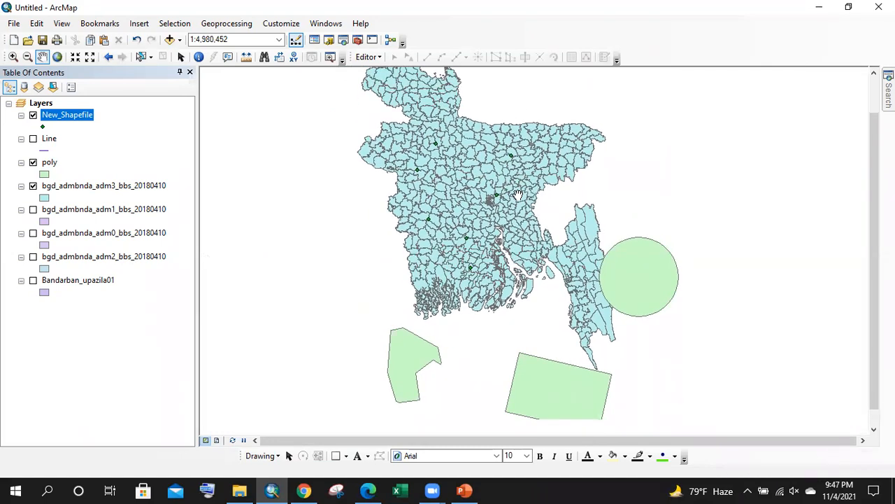
{"action": "scroll", "coordinate": [493, 168], "scroll_direction": "down", "scroll_amount": 1}
{"action": "scroll", "coordinate": [522, 158], "scroll_direction": "up", "scroll_amount": 1}
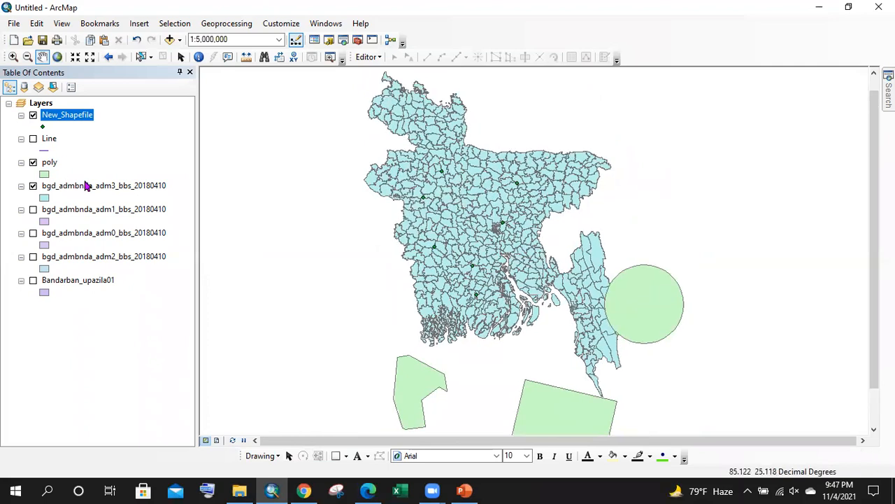
- Hide the poly, New_Shapefile and bgd_admbnda_adm3_bbs_20180410 layers and show only bgd_admbnda_adm2_bbs_20180410
{"action": "left_click", "coordinate": [33, 162]}
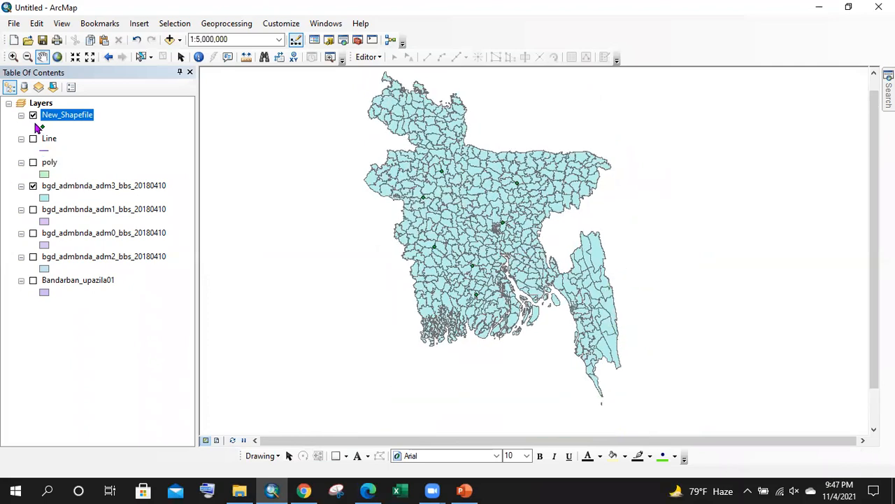
{"action": "left_click", "coordinate": [33, 116]}
{"action": "right_click", "coordinate": [84, 191]}
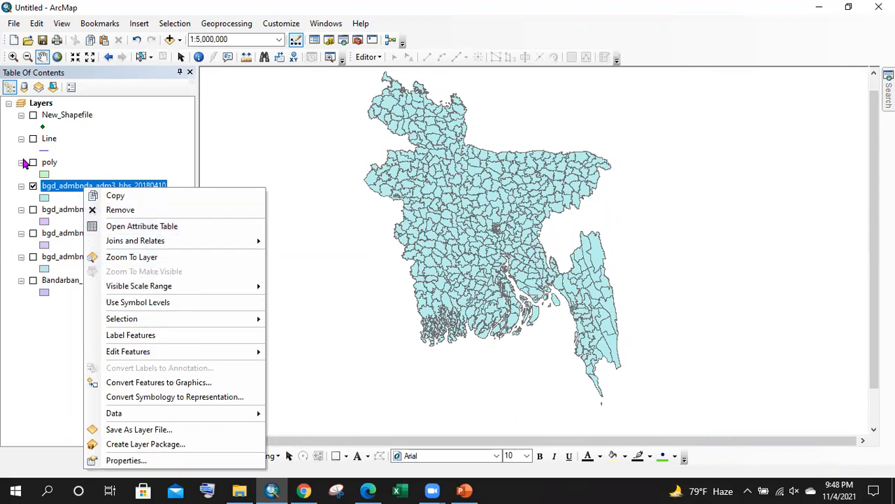
{"action": "left_click", "coordinate": [33, 186]}
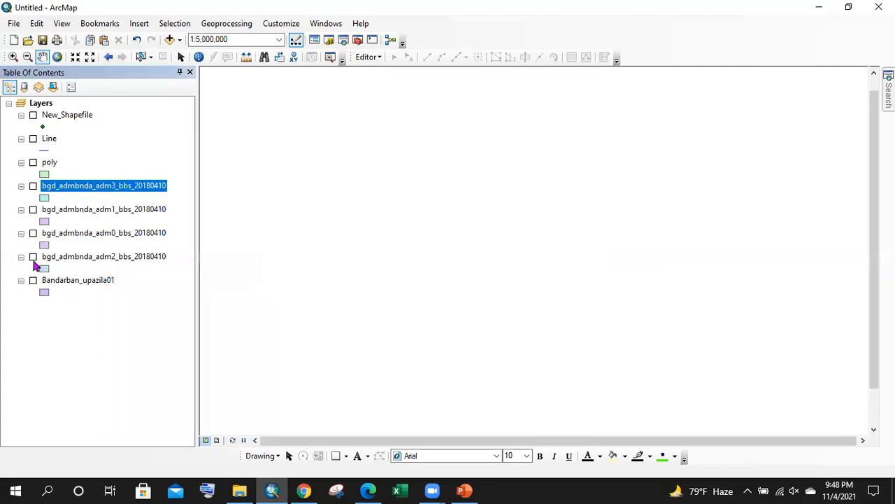
{"action": "left_click", "coordinate": [33, 257]}
- Open the Symbology settings of the bgd_admbnda_adm2_bbs_20180410 layer and move the dialog aside from the map
{"action": "right_click", "coordinate": [96, 261]}
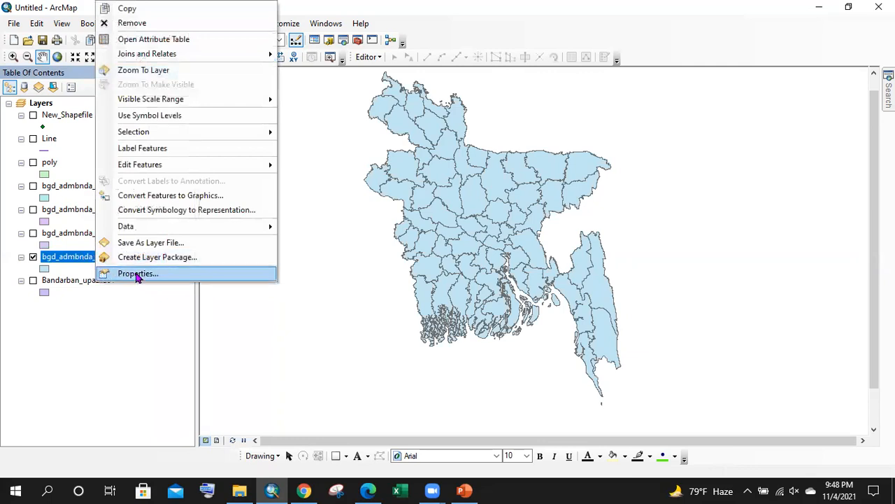
{"action": "left_click", "coordinate": [137, 273]}
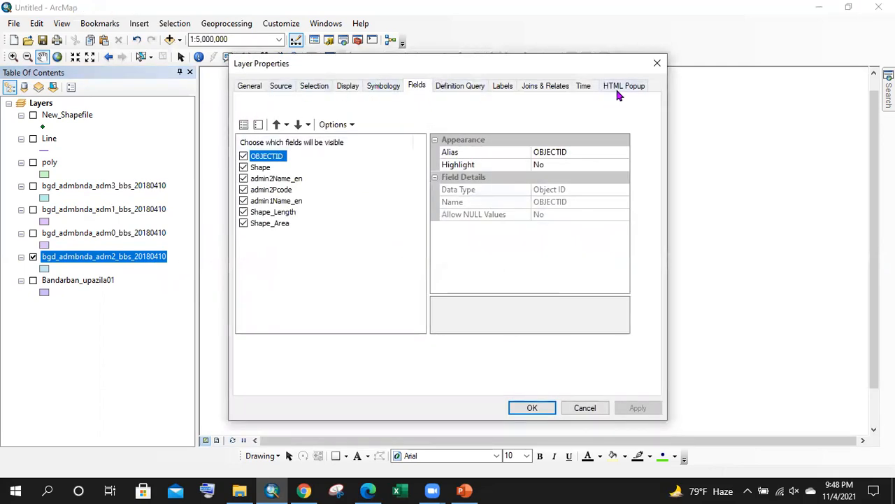
{"action": "left_click", "coordinate": [394, 87]}
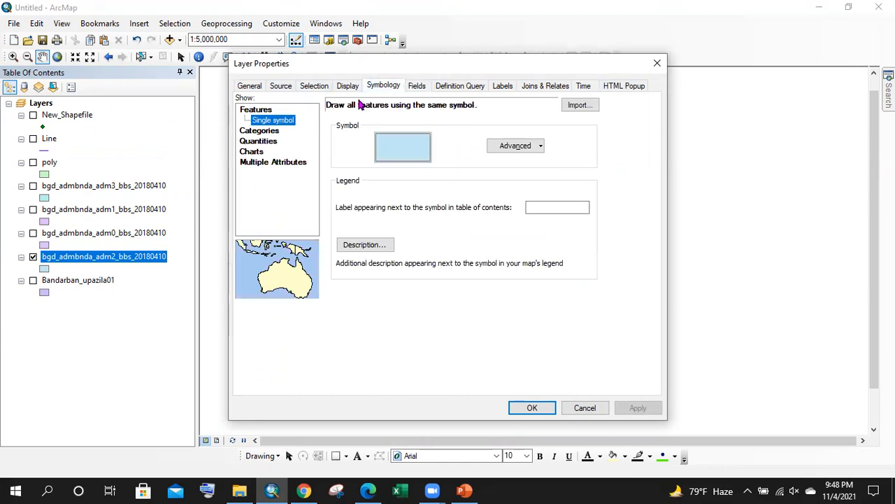
{"action": "left_click_drag", "start_coordinate": [391, 68], "coordinate": [551, 37]}
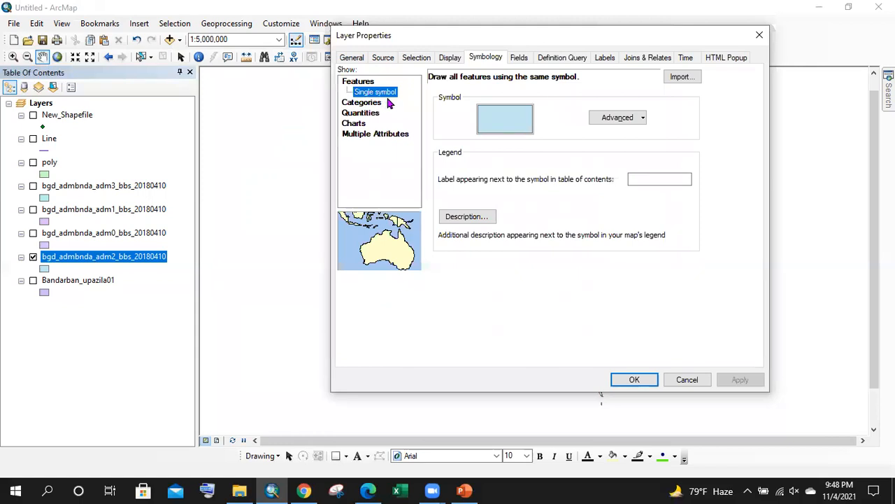
{"action": "left_click_drag", "start_coordinate": [443, 42], "coordinate": [398, 39]}
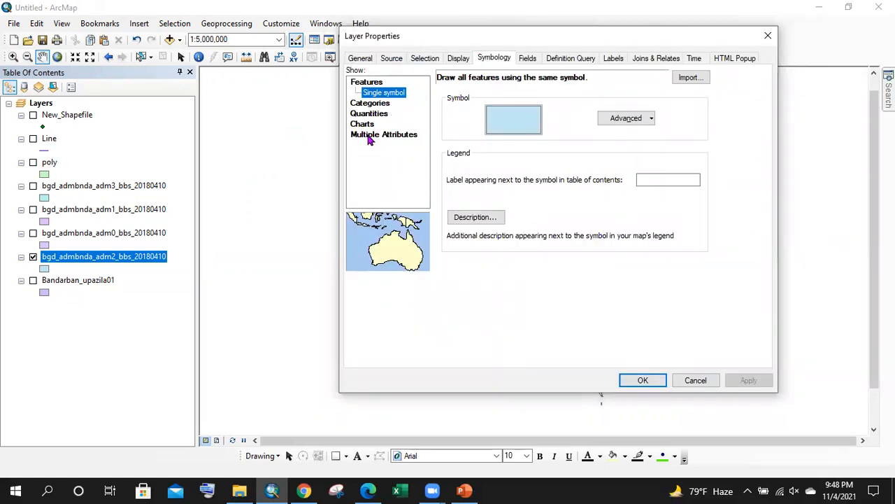
{"action": "left_click_drag", "start_coordinate": [565, 41], "coordinate": [596, 40]}
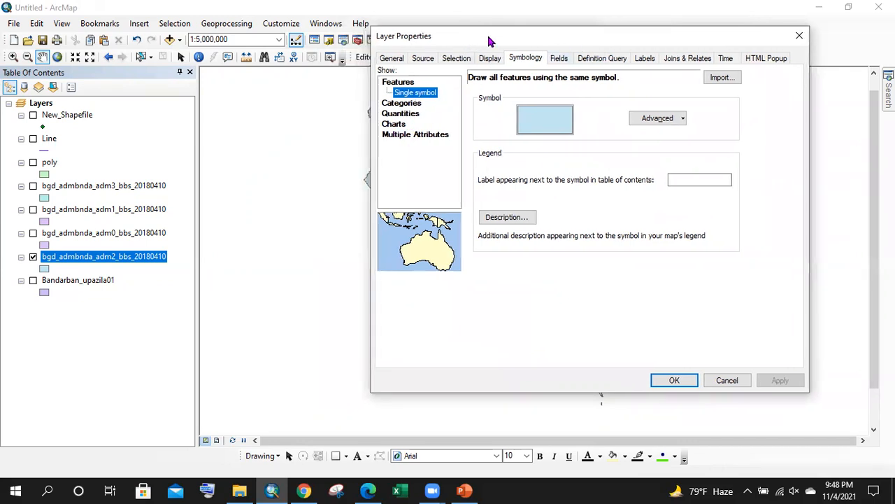
{"action": "left_click_drag", "start_coordinate": [488, 38], "coordinate": [549, 50]}
- Try unique-value categories for the adm2 layer, check the available value fields, and close its properties without applying
{"action": "left_click", "coordinate": [451, 116]}
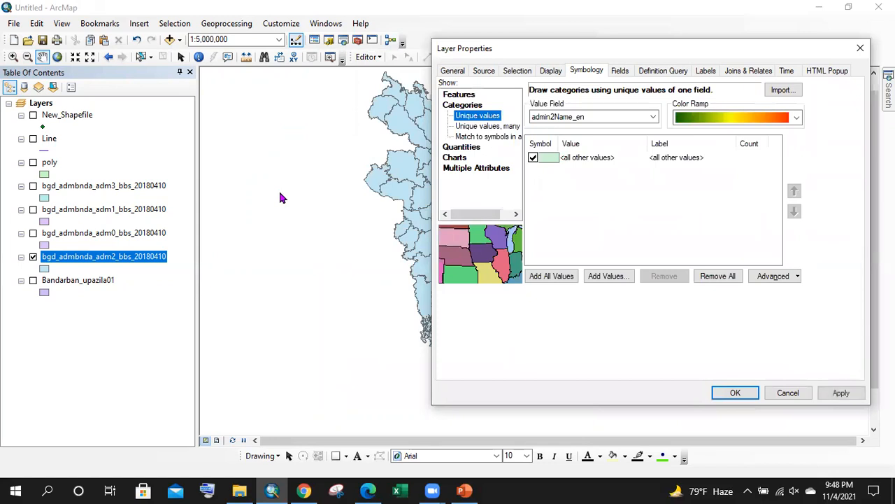
{"action": "left_click_drag", "start_coordinate": [618, 59], "coordinate": [409, 57]}
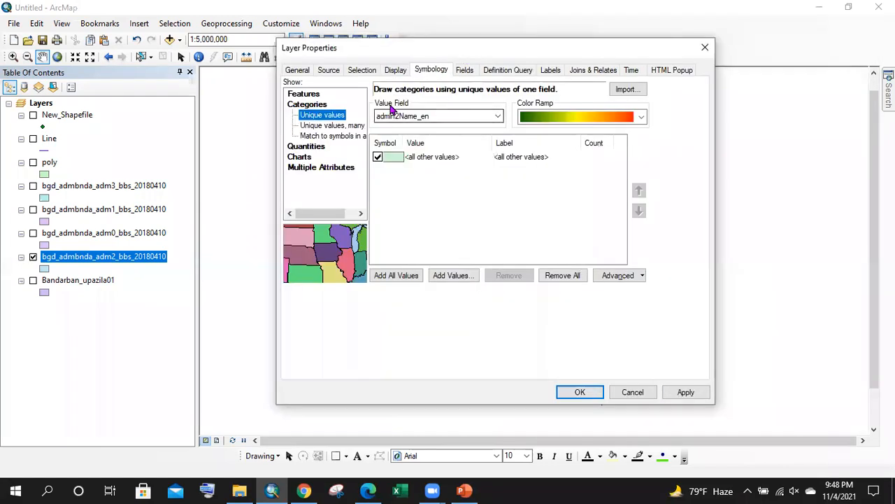
{"action": "left_click", "coordinate": [412, 118]}
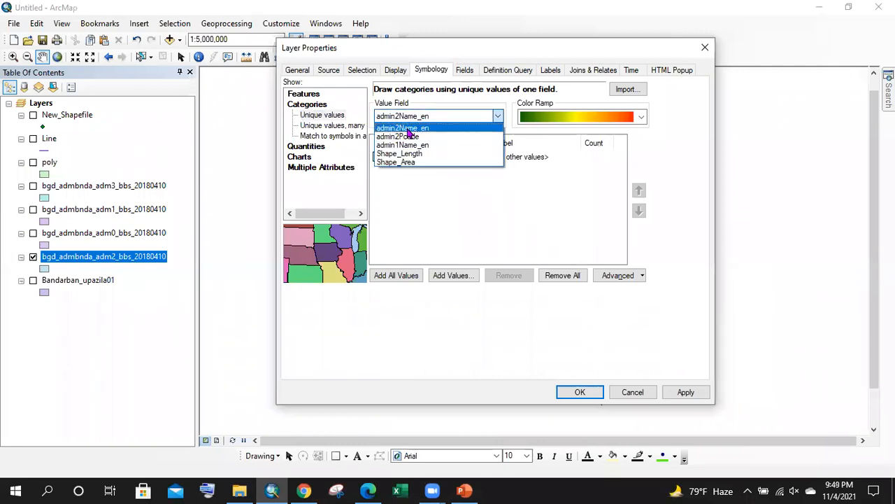
{"action": "left_click", "coordinate": [421, 175]}
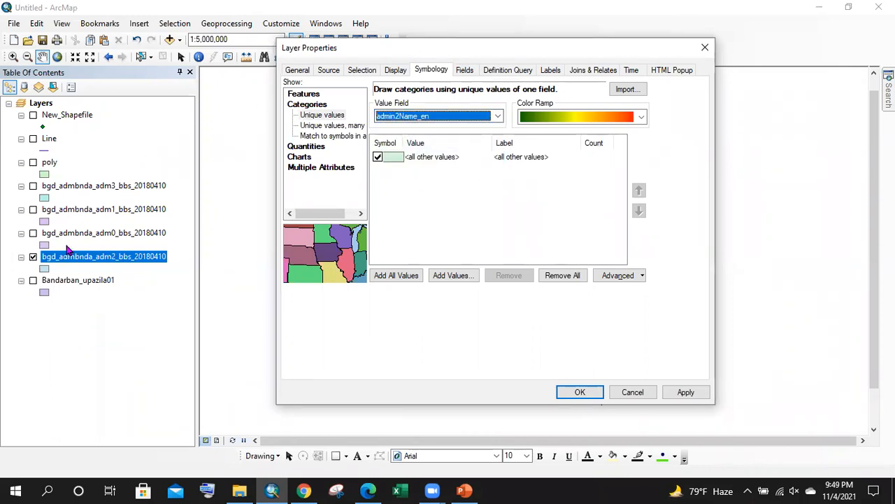
{"action": "left_click", "coordinate": [705, 47]}
- Open the poly layer's Symbology settings and choose unique-value categories with Name as the value field
{"action": "right_click", "coordinate": [51, 163]}
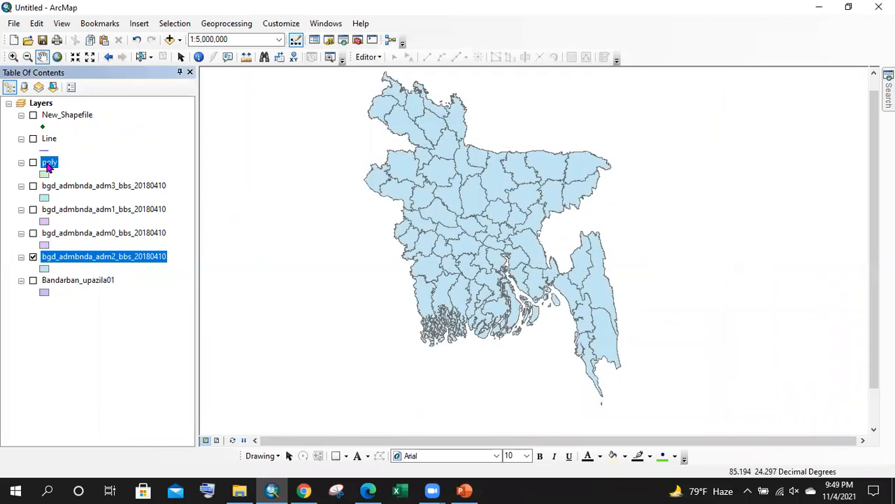
{"action": "left_click", "coordinate": [90, 435]}
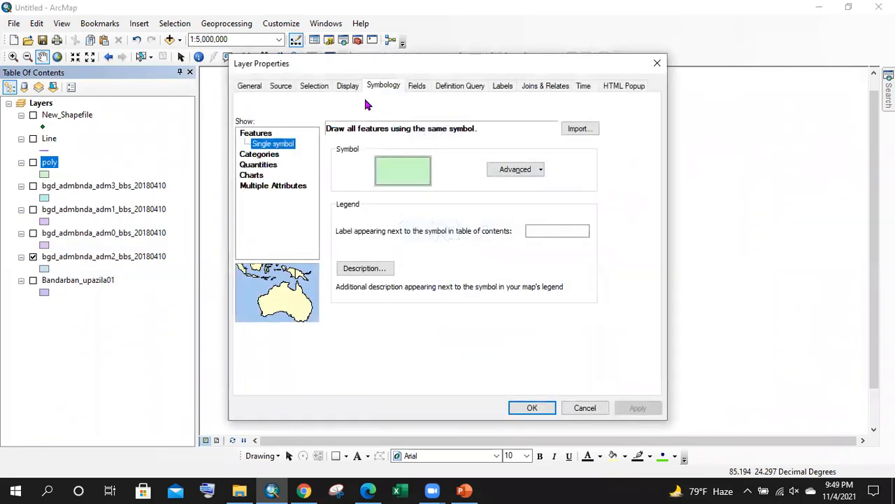
{"action": "left_click", "coordinate": [258, 154]}
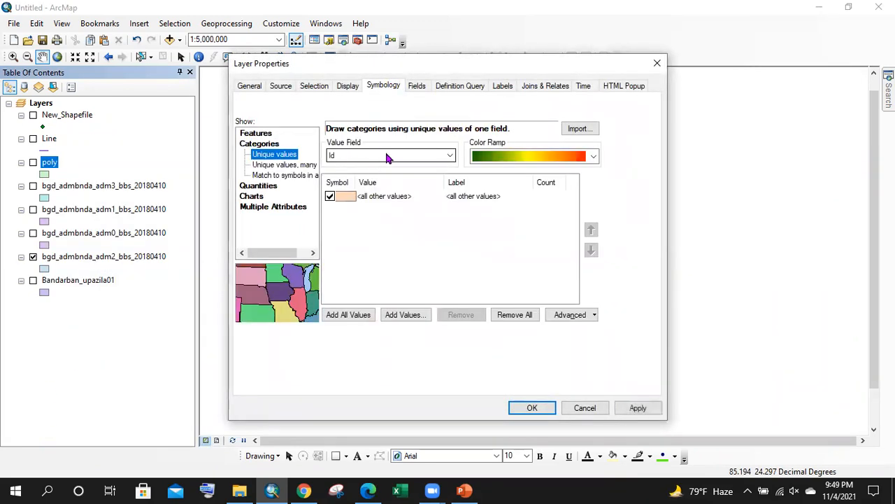
{"action": "left_click", "coordinate": [346, 155]}
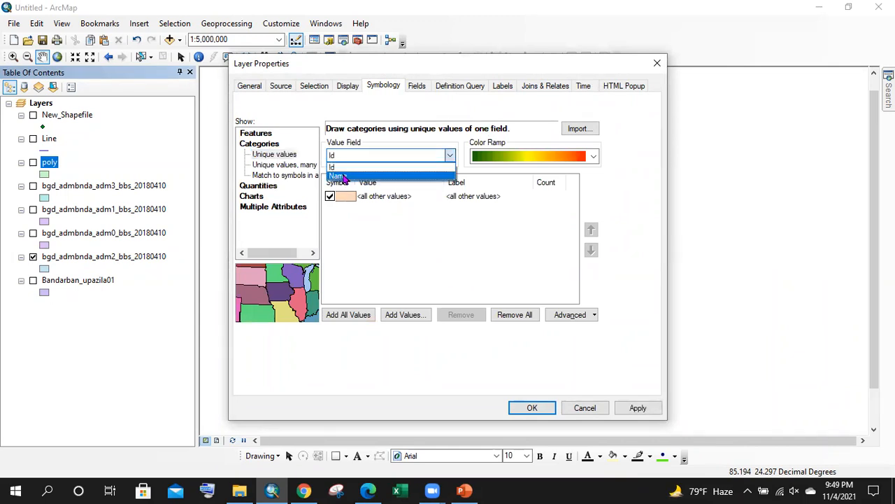
{"action": "left_click", "coordinate": [343, 177]}
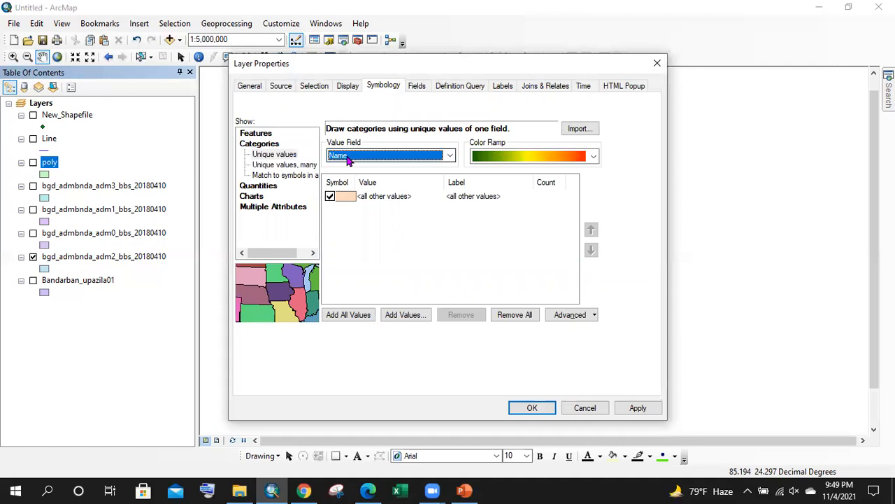
{"action": "left_click", "coordinate": [348, 159]}
{"action": "left_click", "coordinate": [346, 168]}
{"action": "left_click", "coordinate": [346, 156]}
{"action": "left_click", "coordinate": [343, 177]}
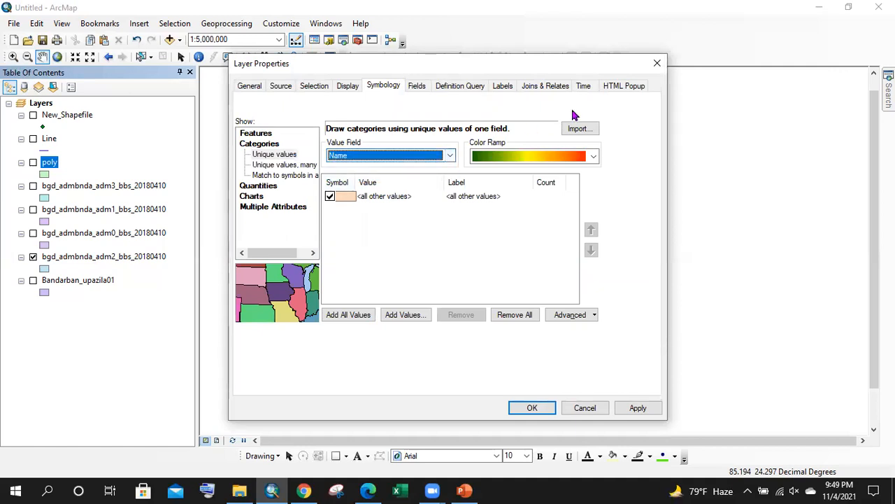
- Leave the poly layer's properties and choose unique-value categories in the Symbology settings of the bgd_admbnda_adm2_bbs_20180410 layer
{"action": "left_click", "coordinate": [658, 63]}
{"action": "right_click", "coordinate": [86, 258]}
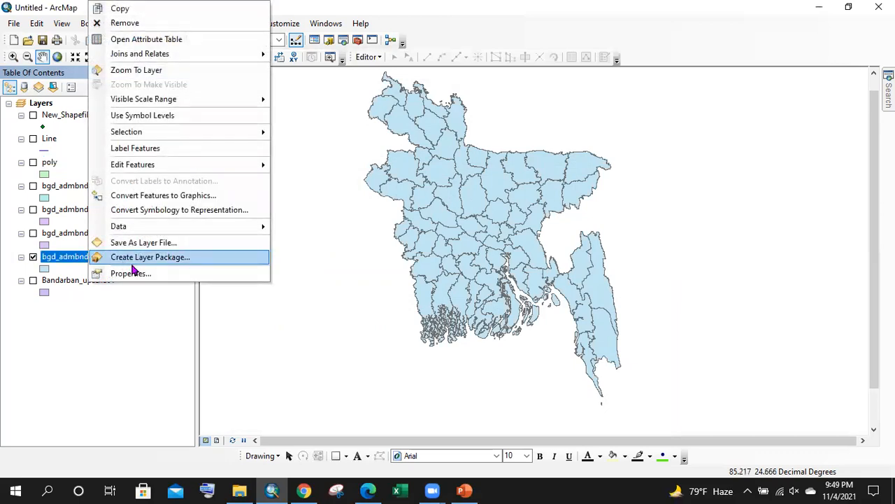
{"action": "left_click", "coordinate": [133, 272]}
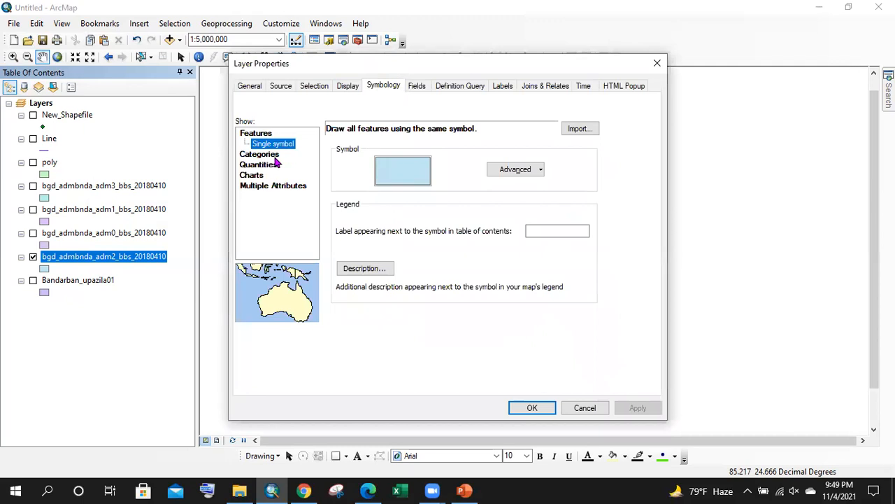
{"action": "left_click", "coordinate": [272, 155]}
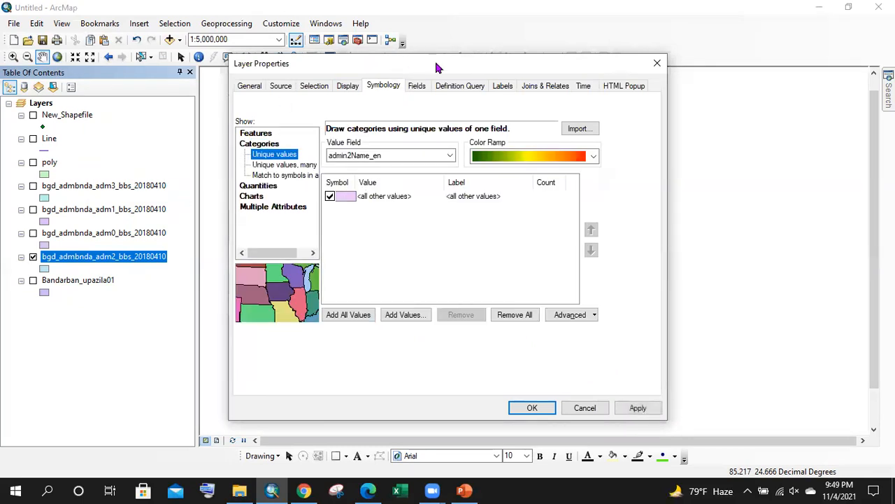
{"action": "left_click_drag", "start_coordinate": [438, 64], "coordinate": [504, 44]}
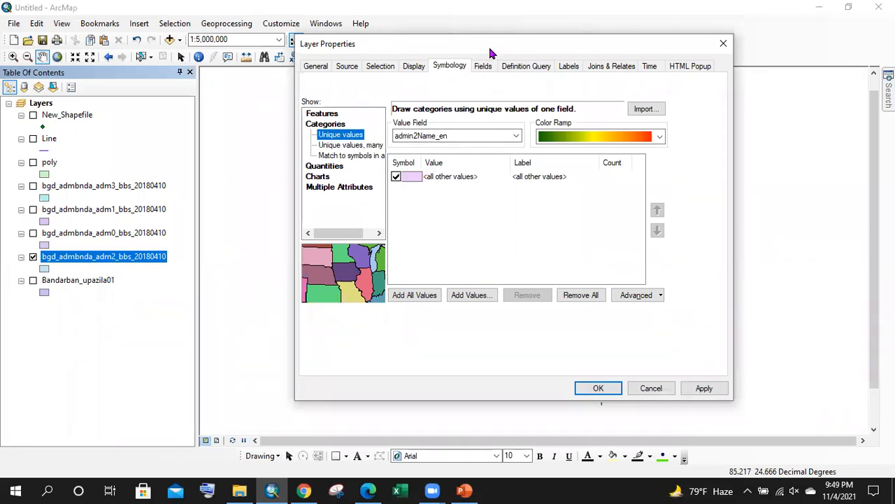
{"action": "left_click_drag", "start_coordinate": [496, 49], "coordinate": [447, 17]}
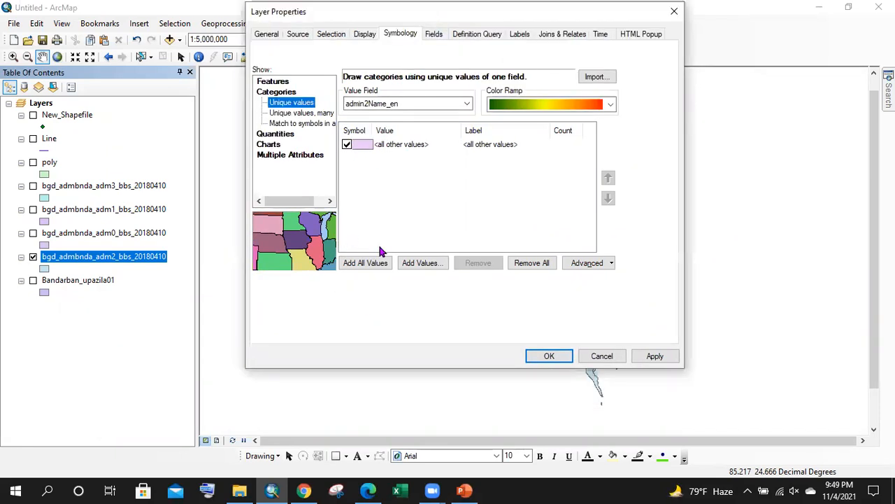
- Keep admin2Name_en as the value field, add all its values as categories, and look through the list
{"action": "left_click", "coordinate": [381, 106]}
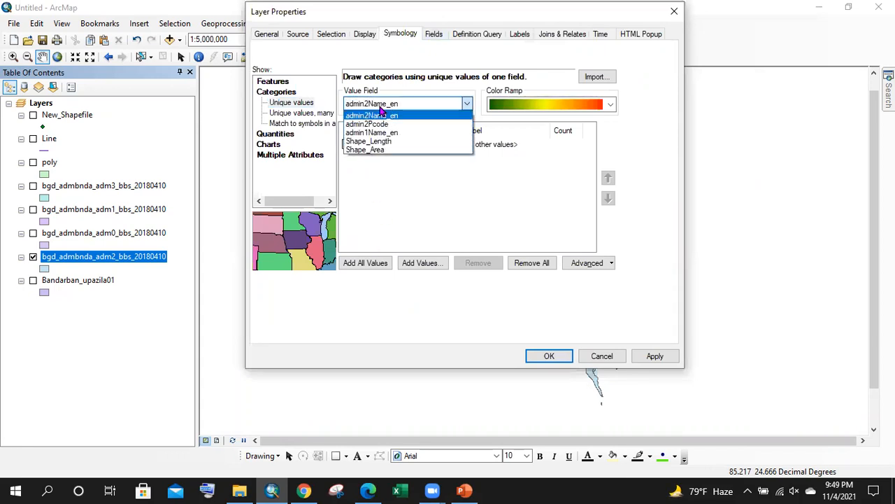
{"action": "left_click", "coordinate": [375, 125]}
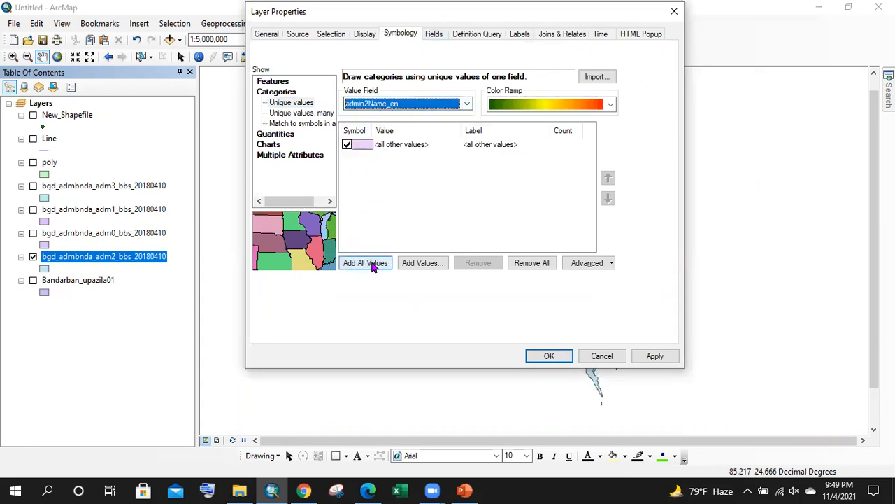
{"action": "left_click", "coordinate": [373, 265]}
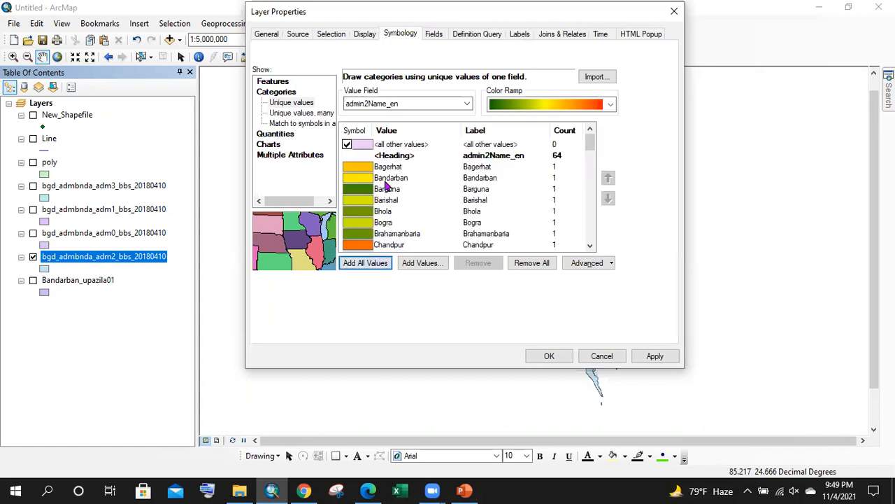
{"action": "scroll", "coordinate": [391, 176], "scroll_direction": "down", "scroll_amount": 4}
{"action": "scroll", "coordinate": [391, 176], "scroll_direction": "down", "scroll_amount": 15}
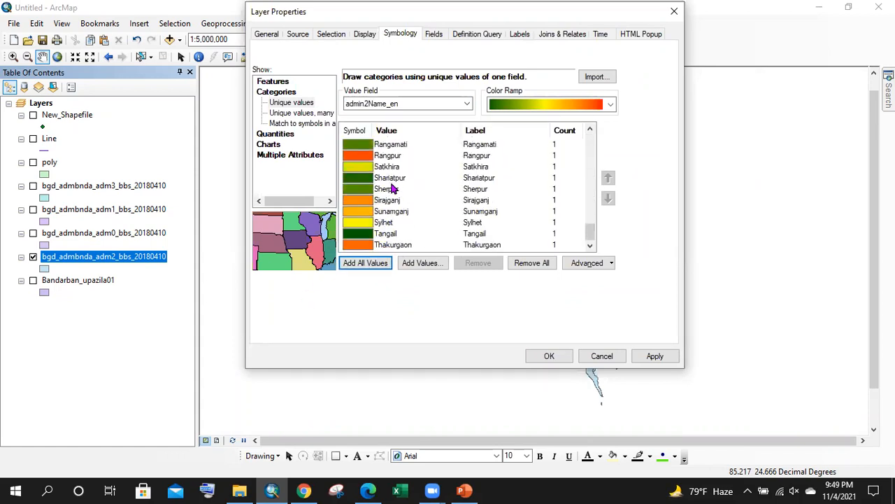
{"action": "scroll", "coordinate": [405, 242], "scroll_direction": "up", "scroll_amount": 3}
{"action": "scroll", "coordinate": [405, 210], "scroll_direction": "up", "scroll_amount": 15}
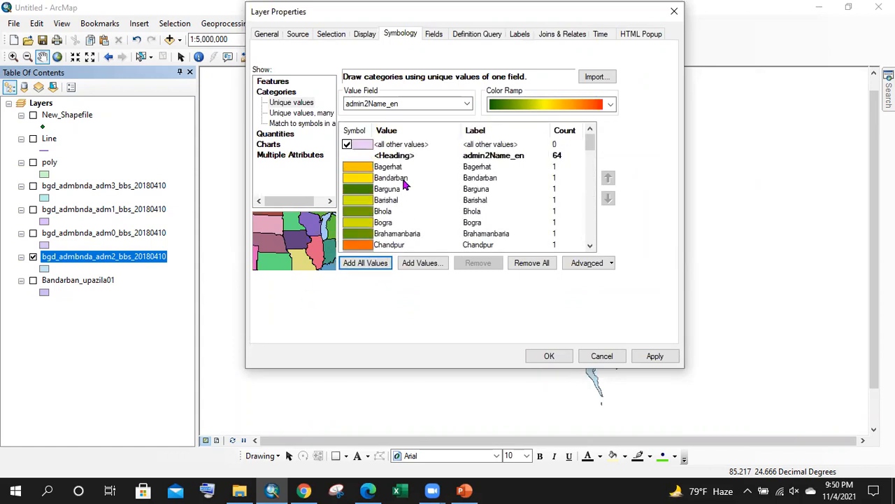
{"action": "scroll", "coordinate": [404, 183], "scroll_direction": "down", "scroll_amount": 18}
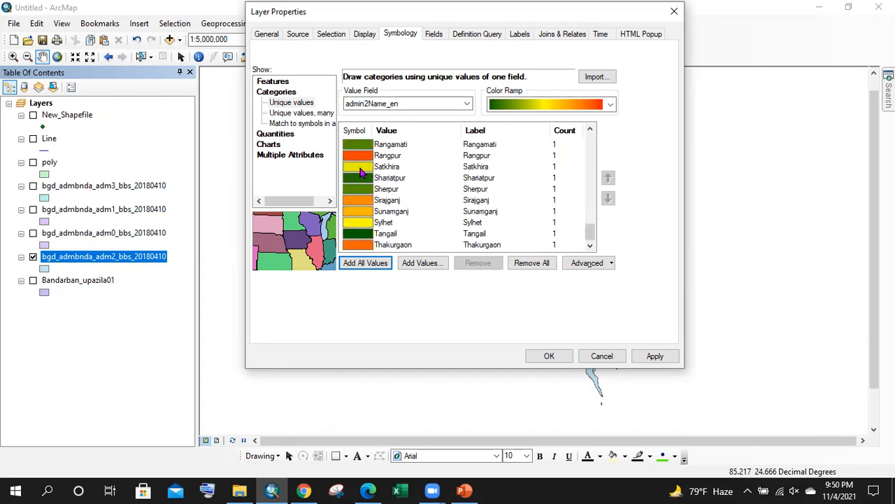
- Try a light blue fill symbol and a multicolour ramp on the Satkhira category alone
{"action": "double_click", "coordinate": [361, 171]}
{"action": "left_click", "coordinate": [264, 166]}
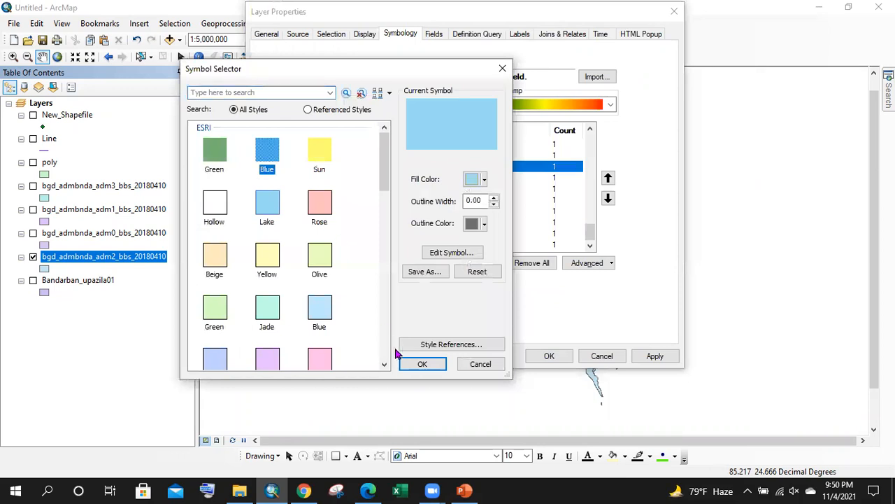
{"action": "left_click", "coordinate": [423, 364]}
{"action": "left_click", "coordinate": [542, 106]}
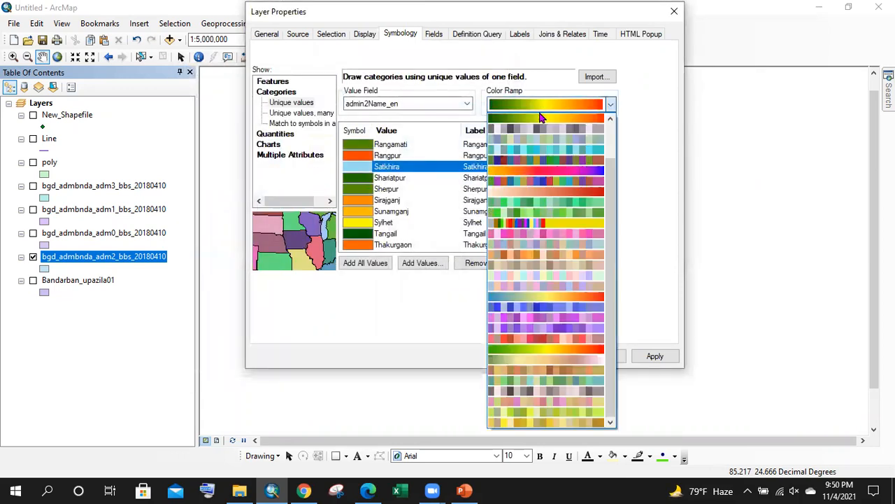
{"action": "left_click", "coordinate": [540, 161]}
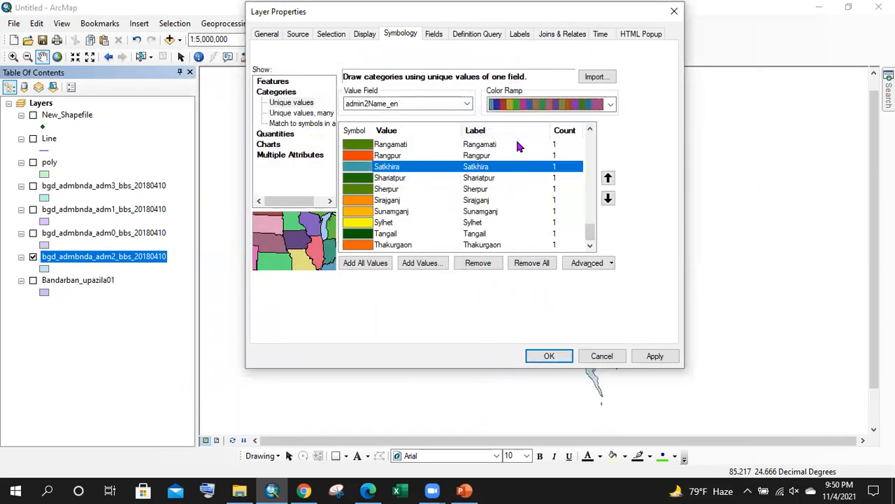
{"action": "scroll", "coordinate": [420, 150], "scroll_direction": "up", "scroll_amount": 15}
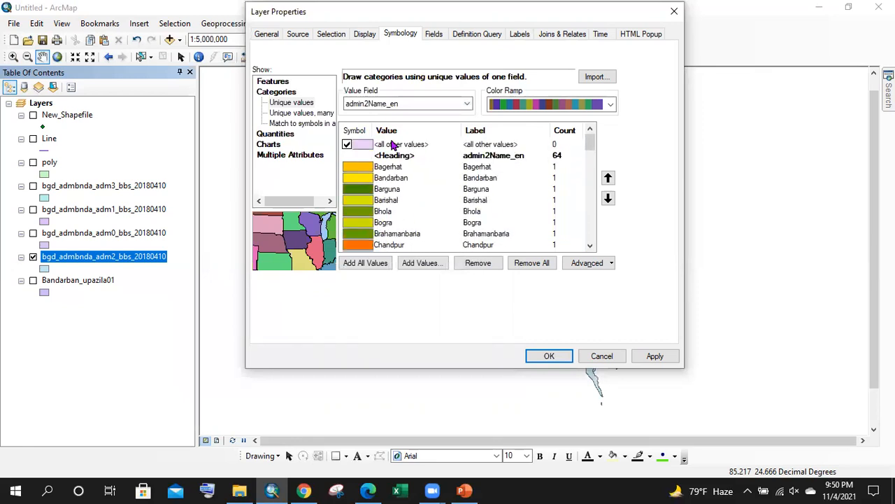
- Recolour all the admin2Name_en categories with the dark multicolour ramp, apply it, and move the dialog off the map
{"action": "left_click", "coordinate": [535, 105]}
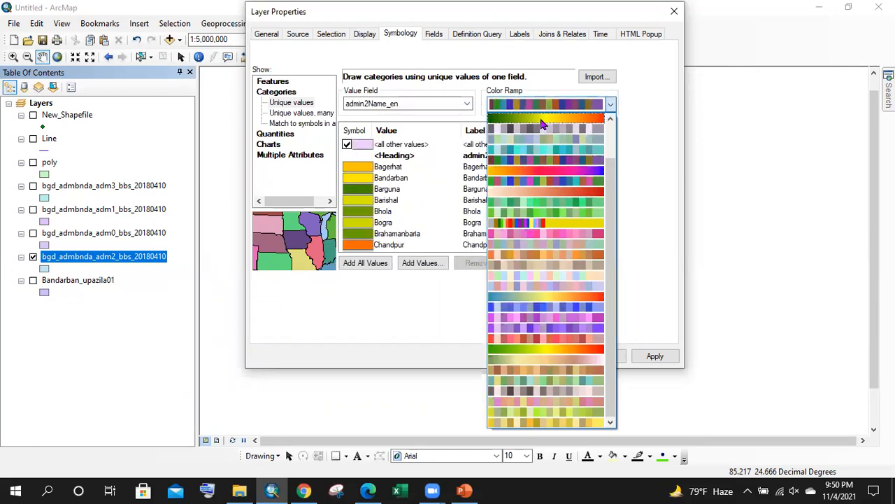
{"action": "left_click", "coordinate": [542, 122]}
{"action": "left_click", "coordinate": [538, 105]}
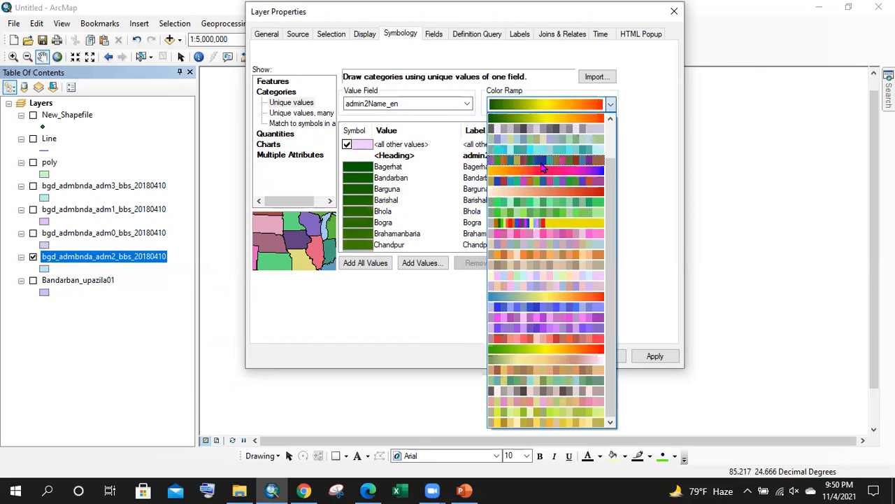
{"action": "left_click", "coordinate": [542, 163]}
{"action": "scroll", "coordinate": [411, 175], "scroll_direction": "down", "scroll_amount": 15}
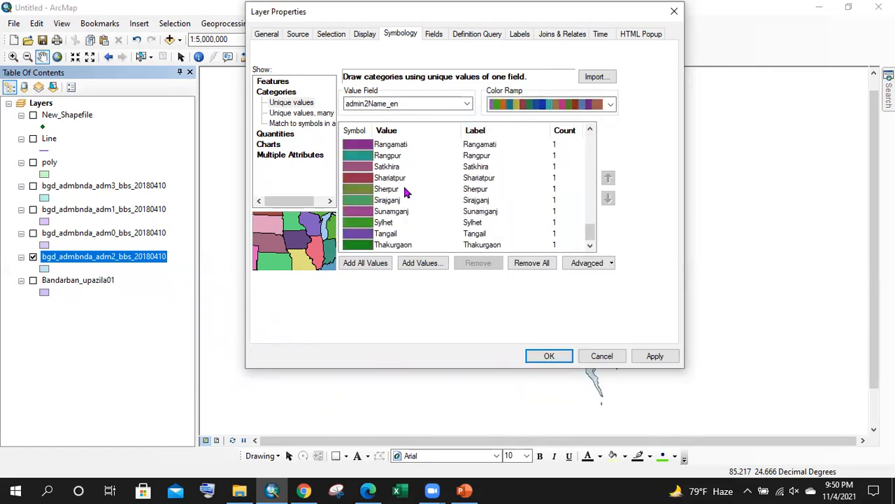
{"action": "scroll", "coordinate": [406, 193], "scroll_direction": "up", "scroll_amount": 13}
{"action": "scroll", "coordinate": [405, 193], "scroll_direction": "up", "scroll_amount": 6}
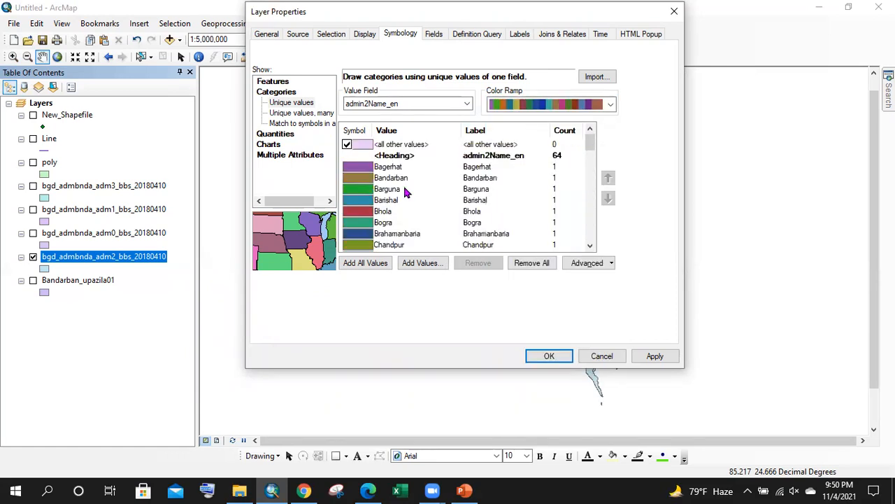
{"action": "left_click", "coordinate": [653, 356]}
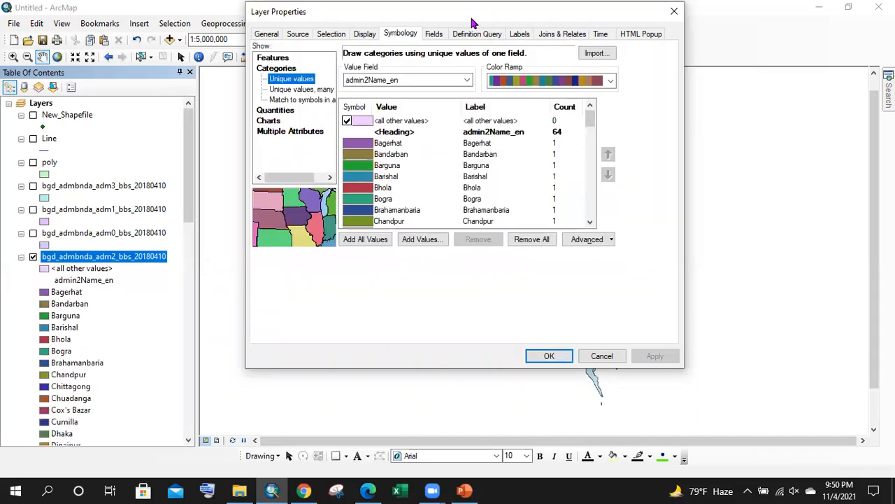
{"action": "left_click_drag", "start_coordinate": [521, 13], "coordinate": [892, 36]}
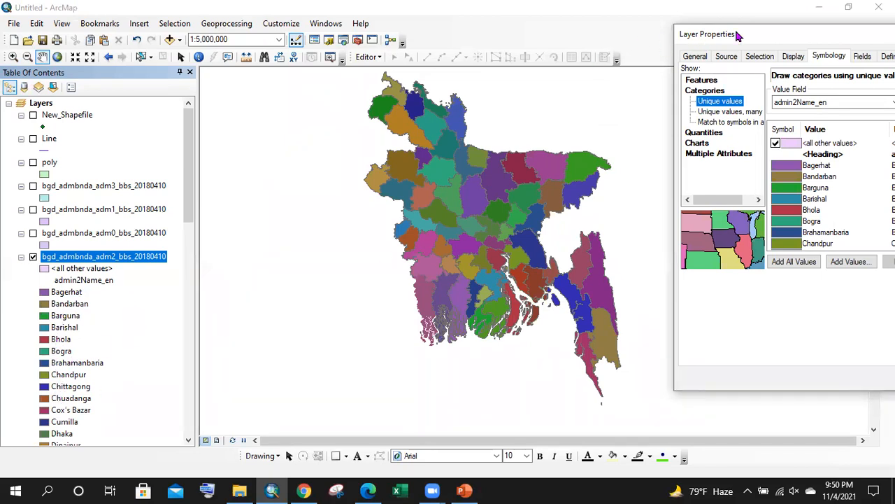
- Try admin2Pcode as the value field, add all its values, and look through the codes
{"action": "left_click_drag", "start_coordinate": [711, 38], "coordinate": [318, 43]}
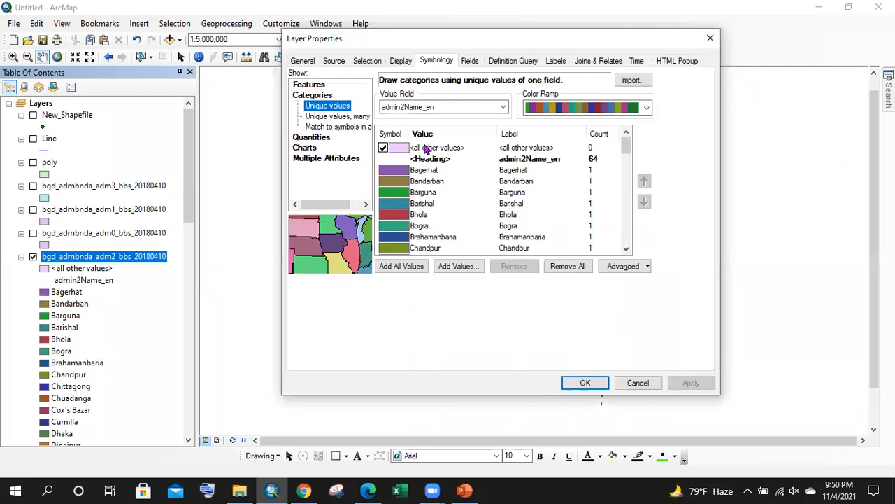
{"action": "left_click", "coordinate": [410, 106]}
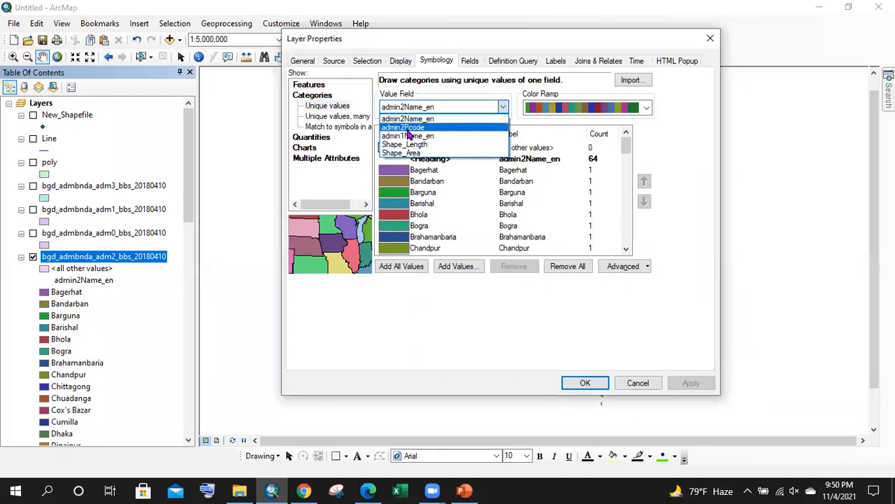
{"action": "left_click", "coordinate": [408, 129]}
{"action": "left_click", "coordinate": [401, 267]}
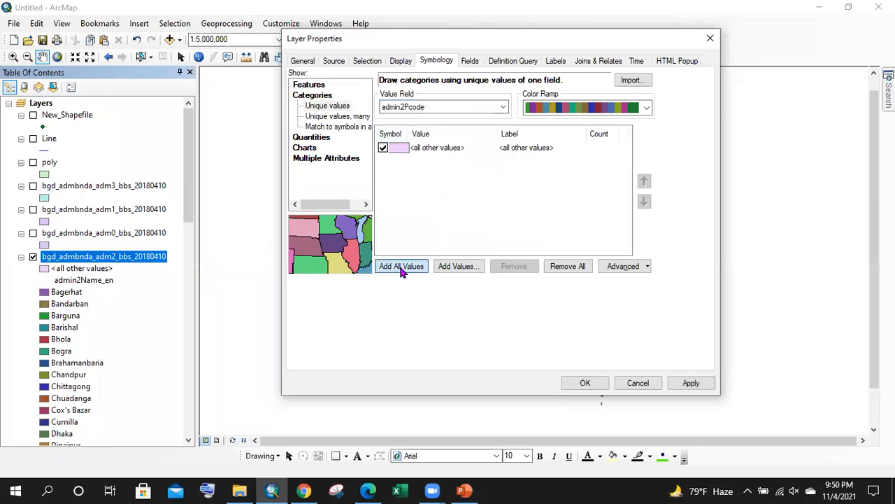
{"action": "scroll", "coordinate": [426, 193], "scroll_direction": "down", "scroll_amount": 18}
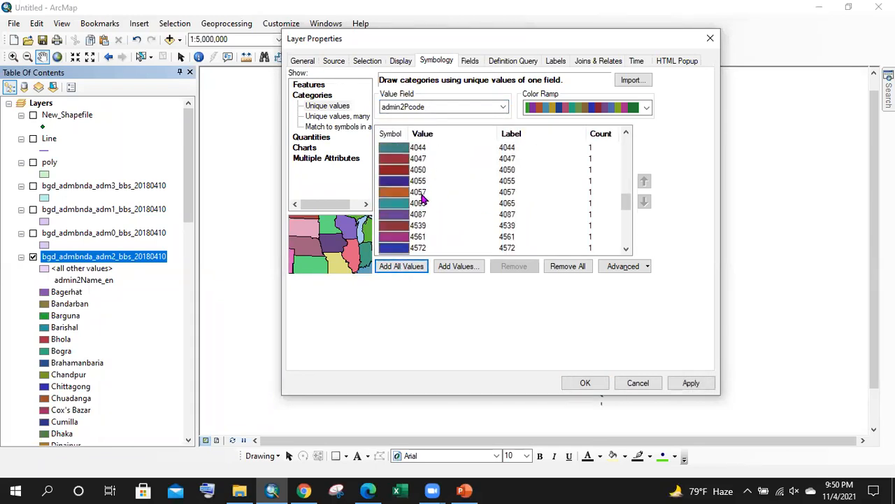
{"action": "scroll", "coordinate": [422, 208], "scroll_direction": "up", "scroll_amount": 18}
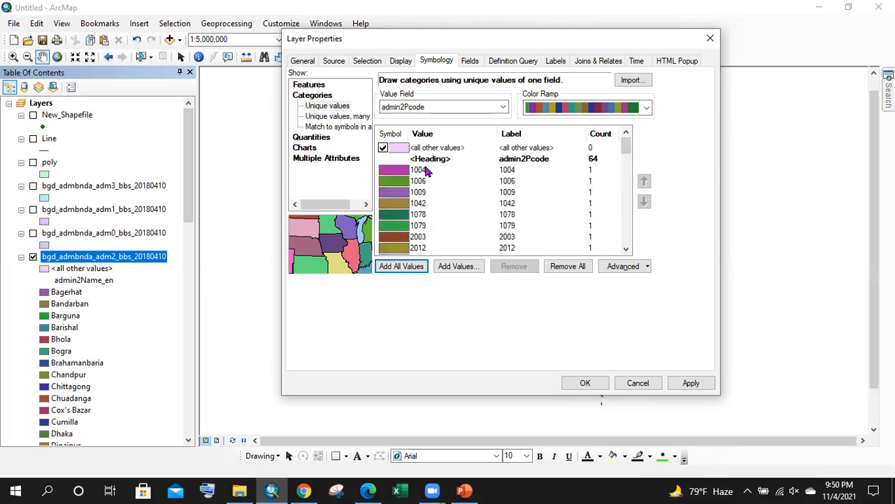
- Categorize the adm2 layer by admin1Name_en with all values added, and apply it with the dialog moved off the map
{"action": "left_click", "coordinate": [426, 110]}
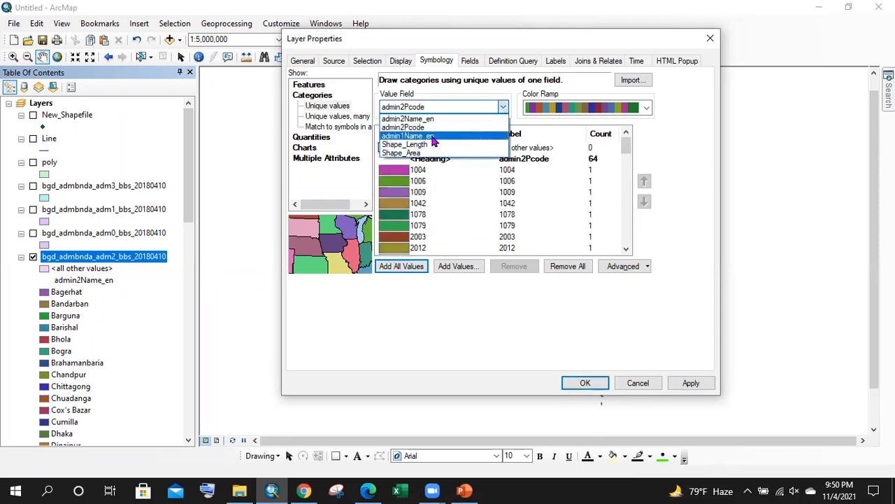
{"action": "left_click", "coordinate": [401, 137]}
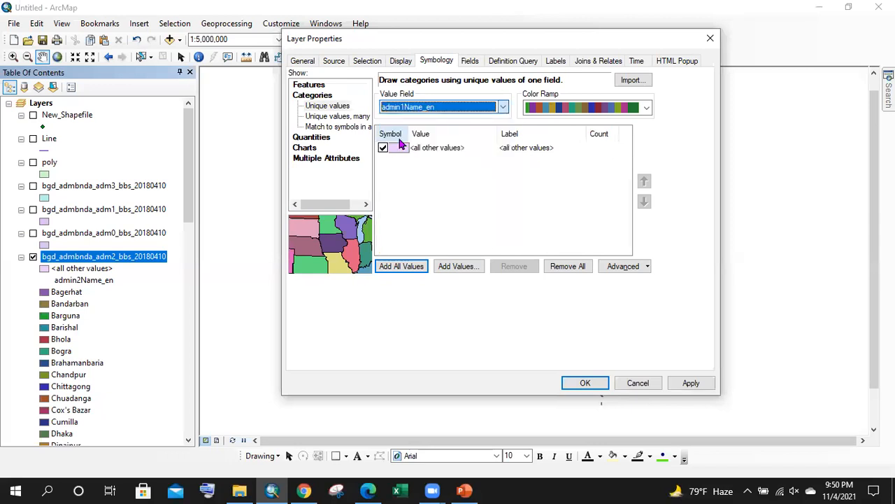
{"action": "left_click", "coordinate": [406, 266]}
{"action": "left_click", "coordinate": [420, 247]}
{"action": "left_click", "coordinate": [420, 203]}
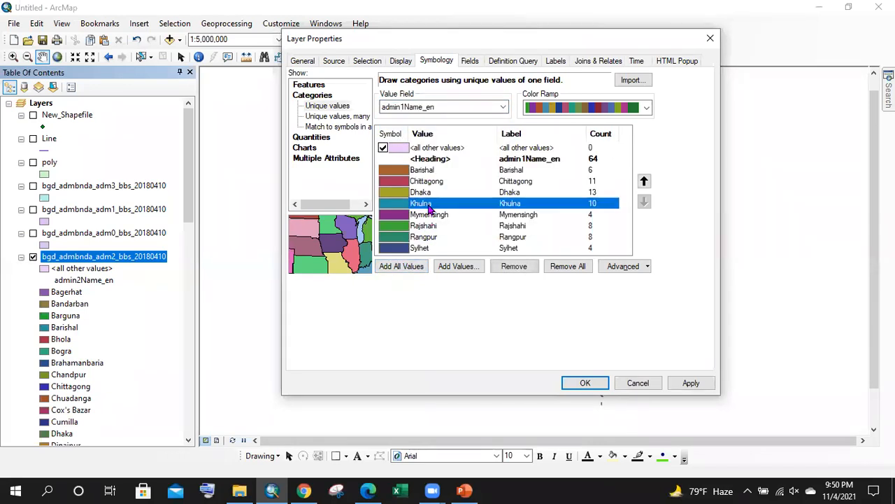
{"action": "left_click", "coordinate": [431, 171]}
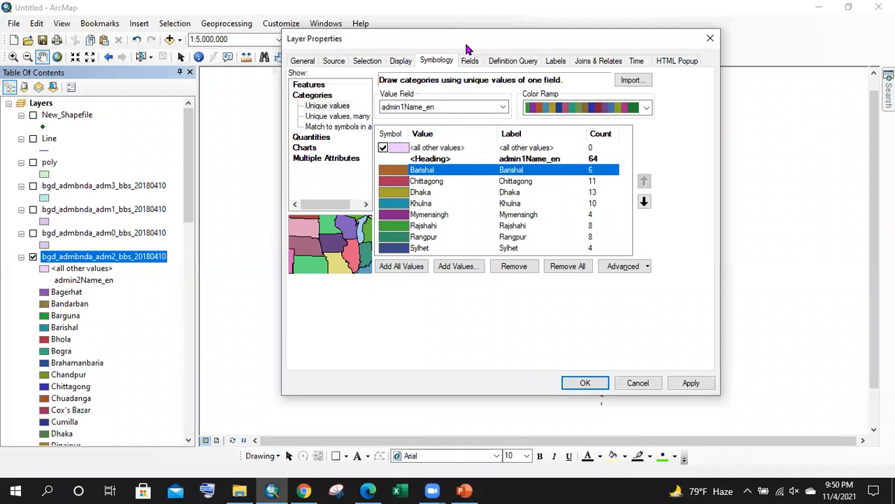
{"action": "left_click_drag", "start_coordinate": [511, 47], "coordinate": [856, 34]}
{"action": "left_click", "coordinate": [691, 382]}
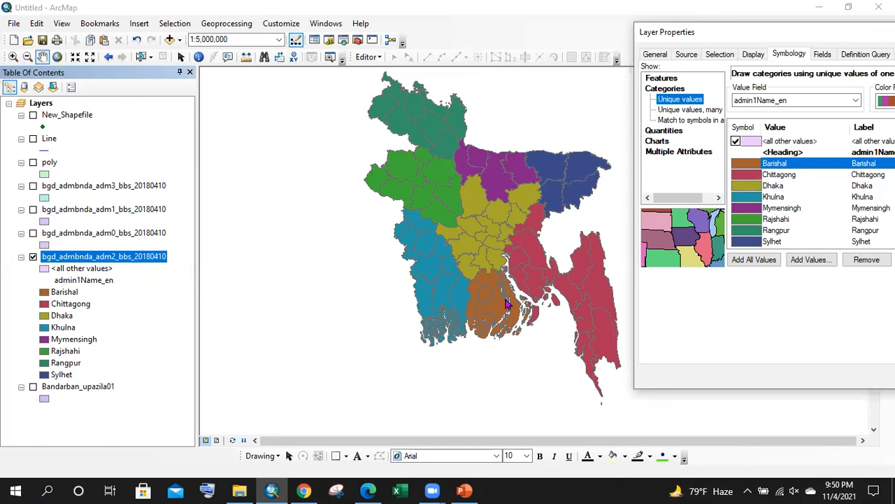
- Bring the dialog back over the map and remove all the admin1Name_en categories from the list
{"action": "left_click_drag", "start_coordinate": [685, 32], "coordinate": [291, 28]}
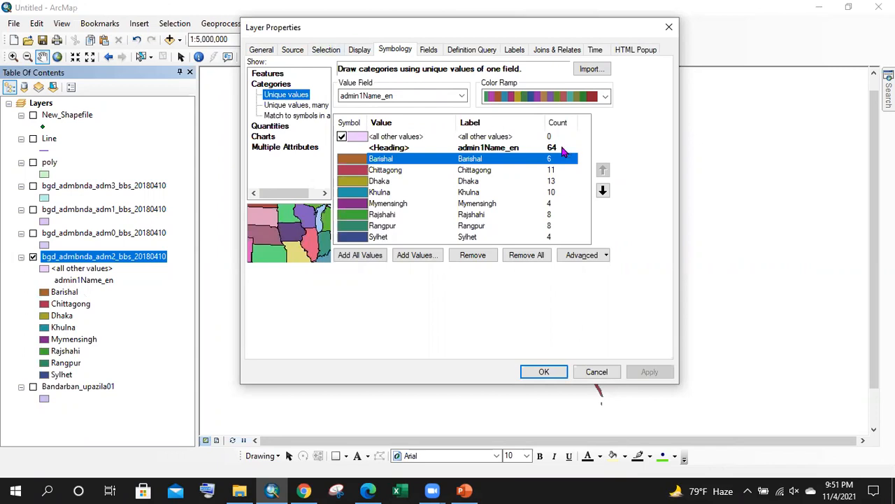
{"action": "left_click_drag", "start_coordinate": [455, 36], "coordinate": [506, 33]}
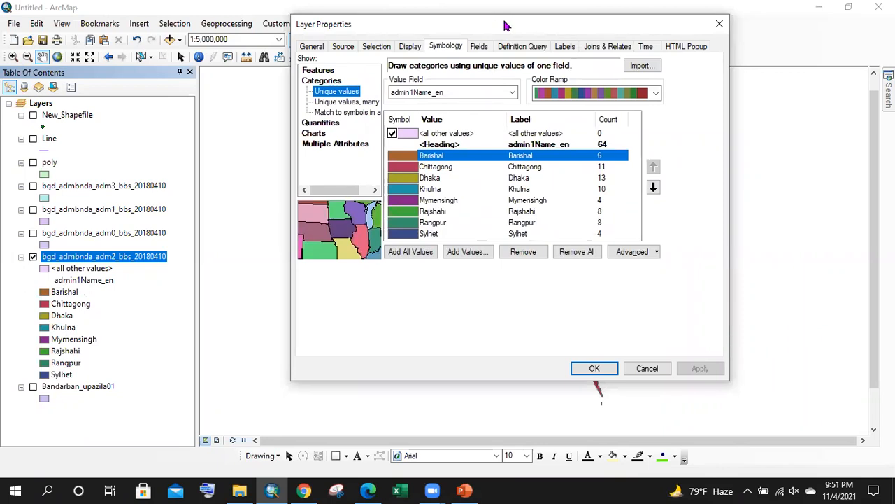
{"action": "left_click_drag", "start_coordinate": [507, 25], "coordinate": [529, 31]}
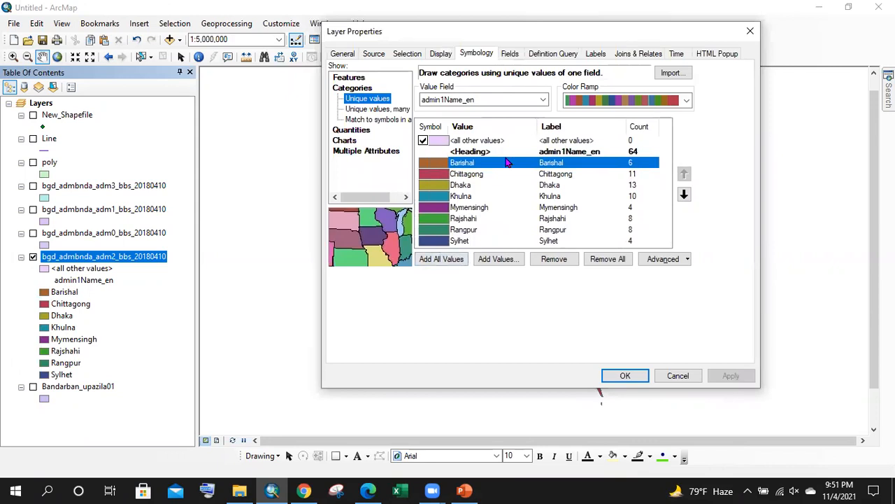
{"action": "left_click", "coordinate": [610, 262]}
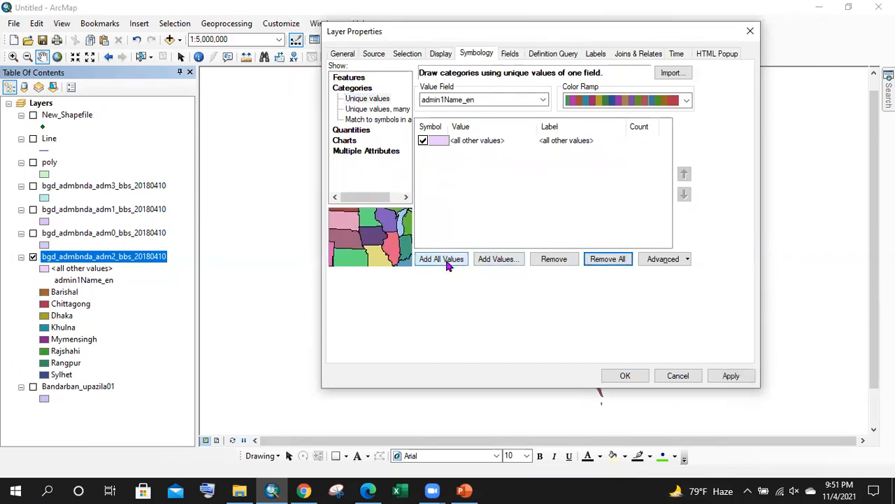
- Add only Barishal as an admin1Name_en category, apply it, and move the dialog off the map
{"action": "left_click", "coordinate": [500, 268]}
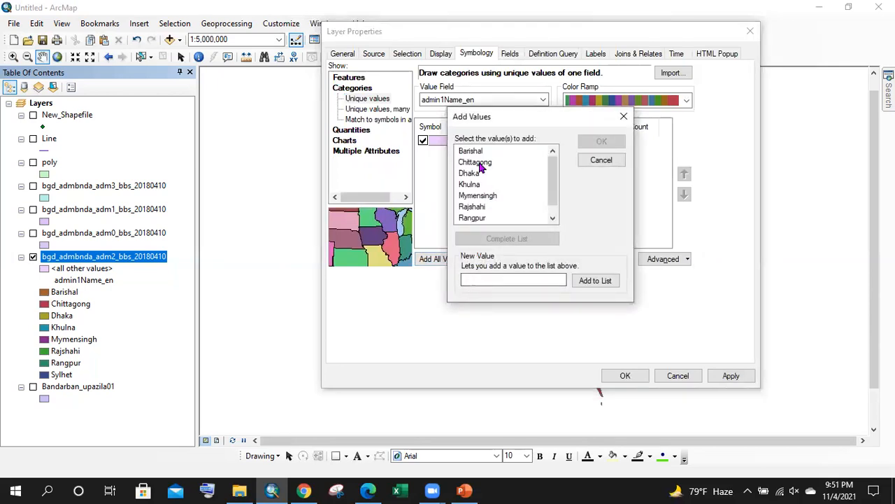
{"action": "left_click", "coordinate": [480, 153]}
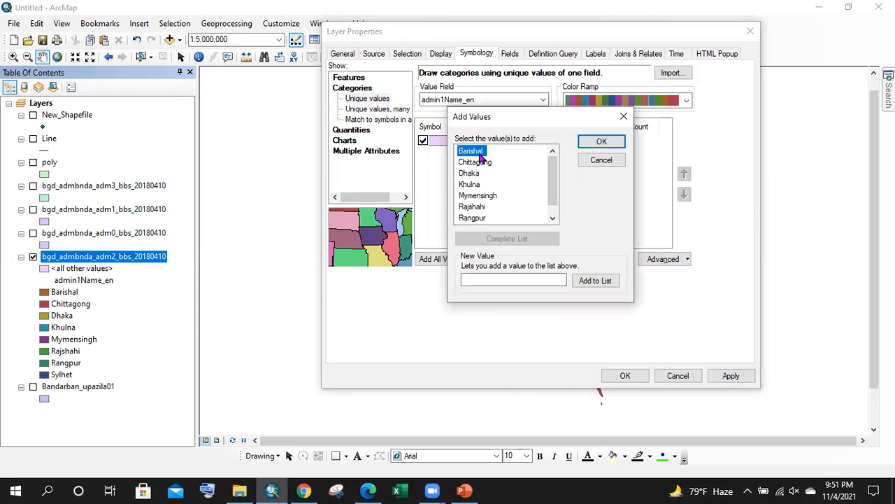
{"action": "left_click", "coordinate": [596, 142]}
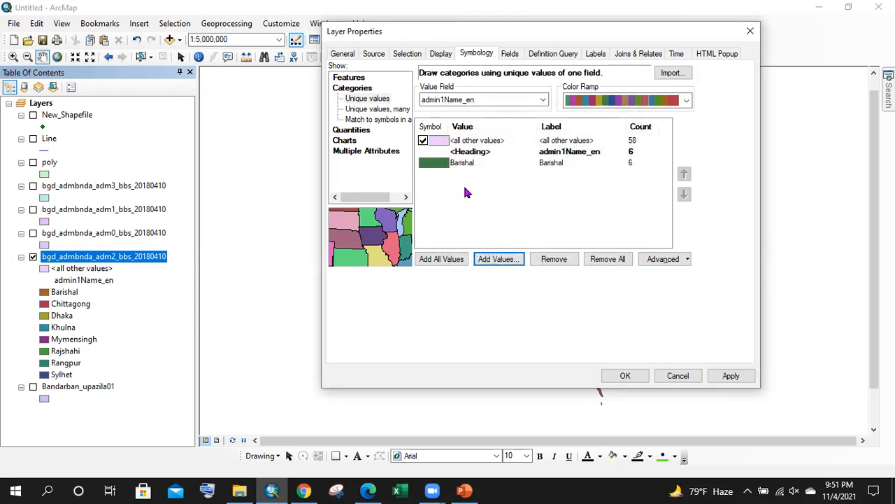
{"action": "left_click", "coordinate": [731, 376]}
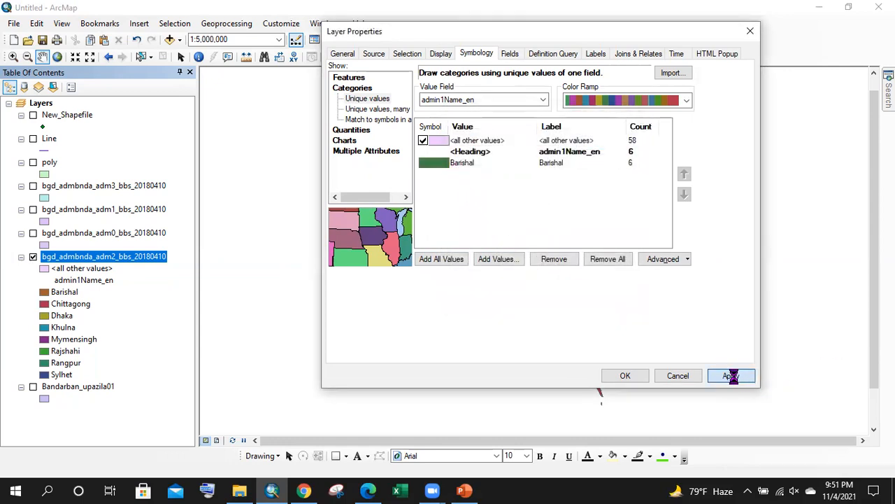
{"action": "left_click_drag", "start_coordinate": [490, 30], "coordinate": [878, 72]}
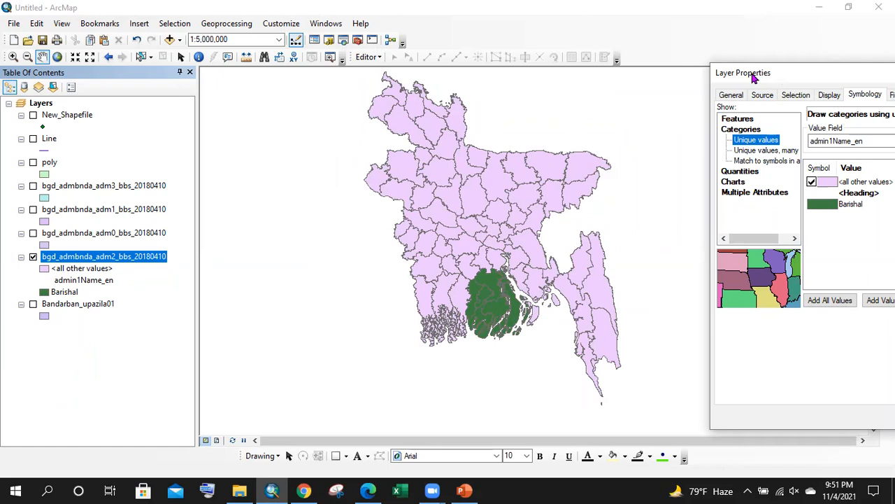
- Turn off the <all other values> symbol, apply the change, and move the dialog off the map
{"action": "left_click_drag", "start_coordinate": [754, 79], "coordinate": [576, 58]}
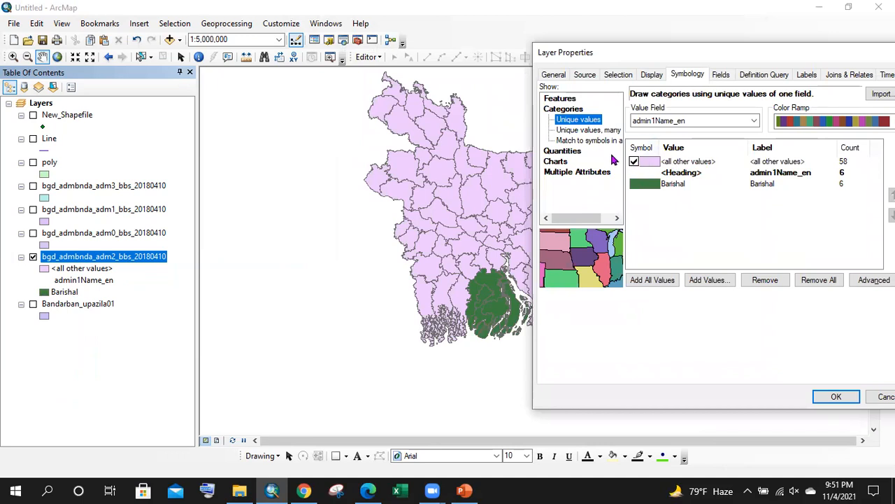
{"action": "left_click", "coordinate": [634, 163]}
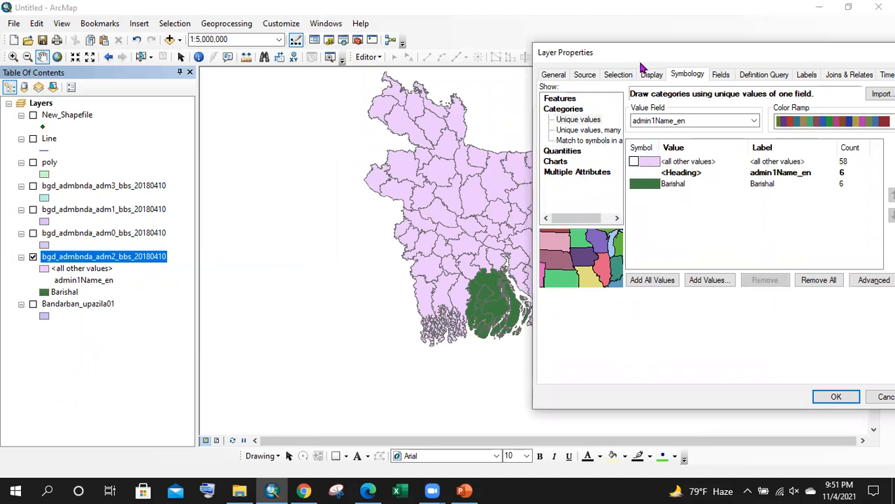
{"action": "left_click_drag", "start_coordinate": [628, 58], "coordinate": [354, 15]}
{"action": "left_click", "coordinate": [668, 354]}
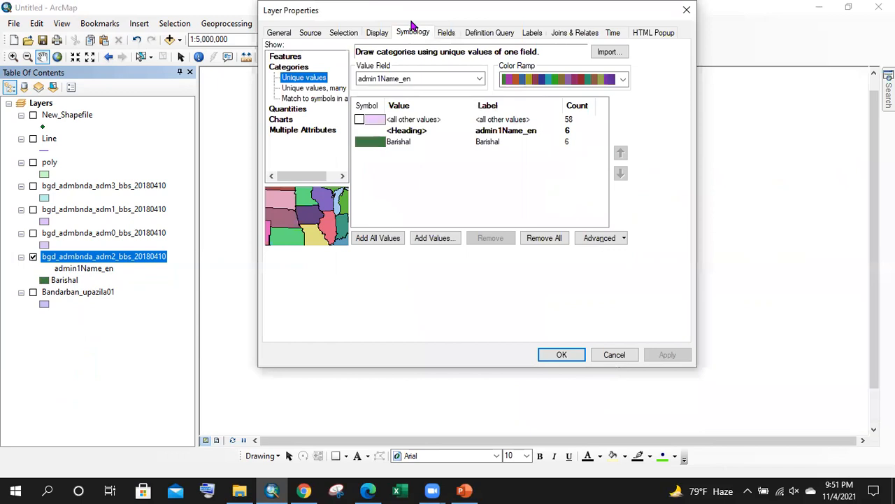
{"action": "left_click_drag", "start_coordinate": [413, 16], "coordinate": [532, 18]}
{"action": "left_click_drag", "start_coordinate": [637, 19], "coordinate": [894, 17]}
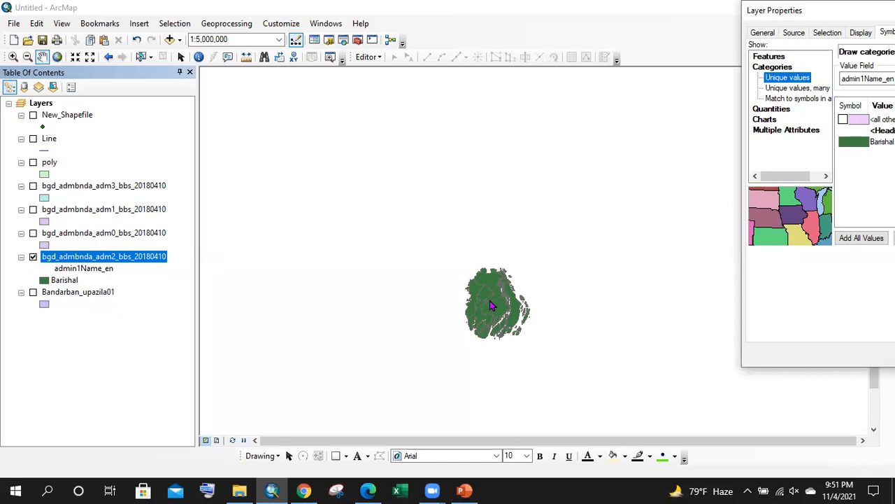
- Bring the dialog back, turn the <all other values> symbol on again, and add all the admin1Name_en values
{"action": "left_click_drag", "start_coordinate": [819, 16], "coordinate": [357, 23]}
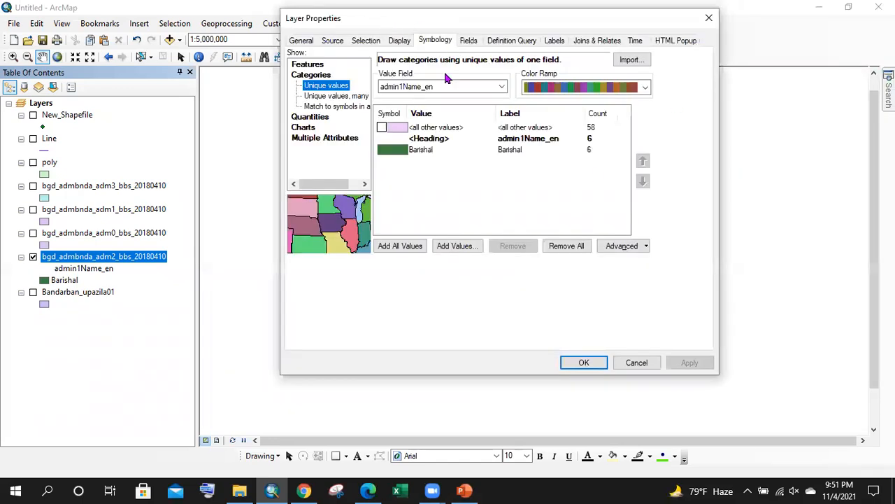
{"action": "left_click", "coordinate": [381, 126]}
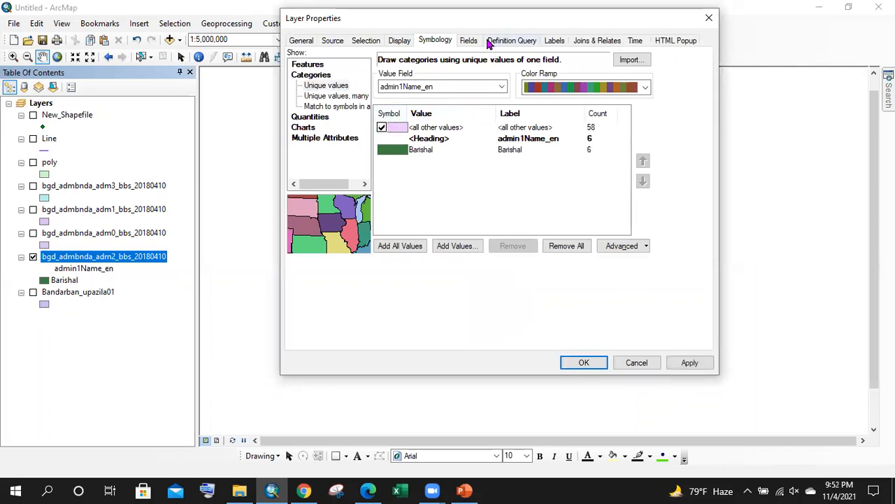
{"action": "left_click", "coordinate": [409, 246]}
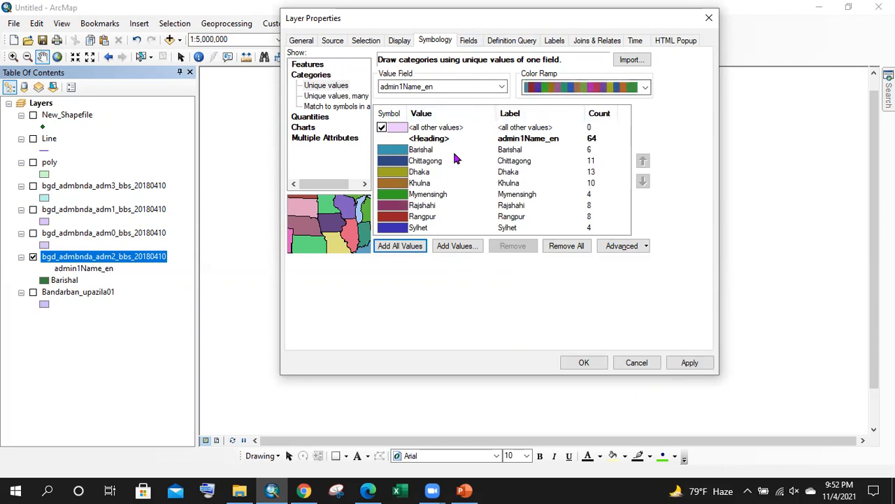
{"action": "left_click", "coordinate": [420, 194]}
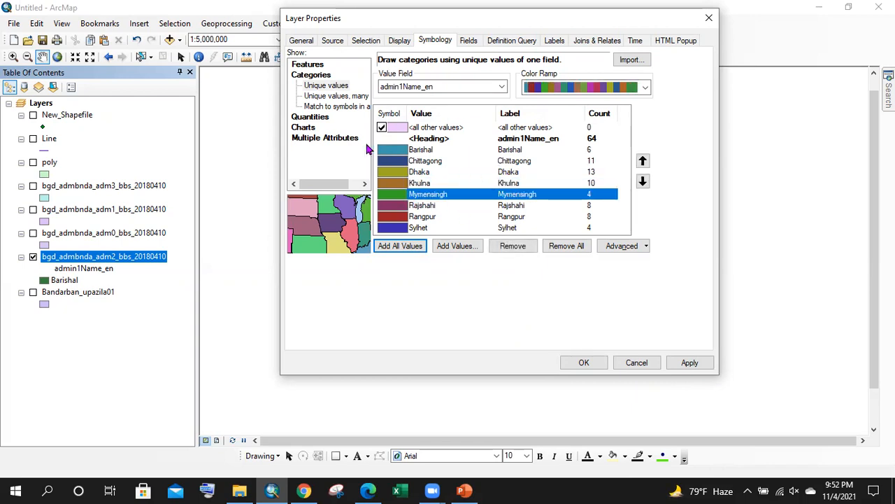
{"action": "left_click", "coordinate": [342, 85]}
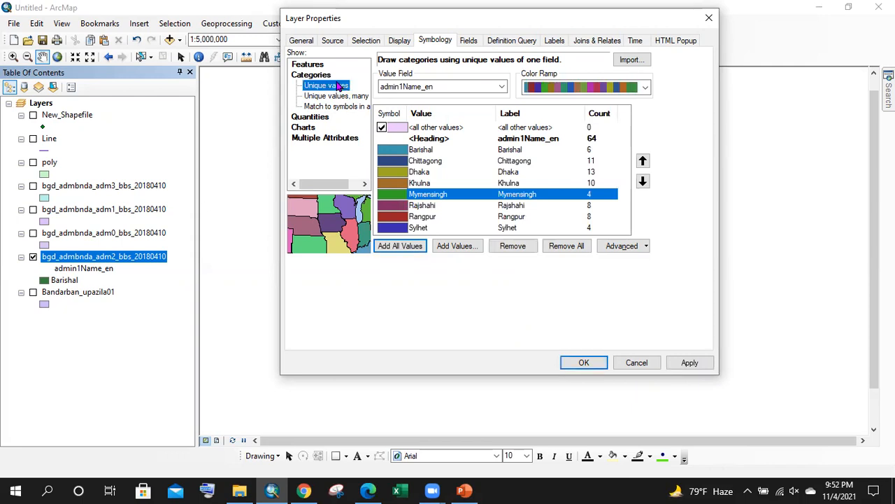
{"action": "left_click", "coordinate": [631, 246]}
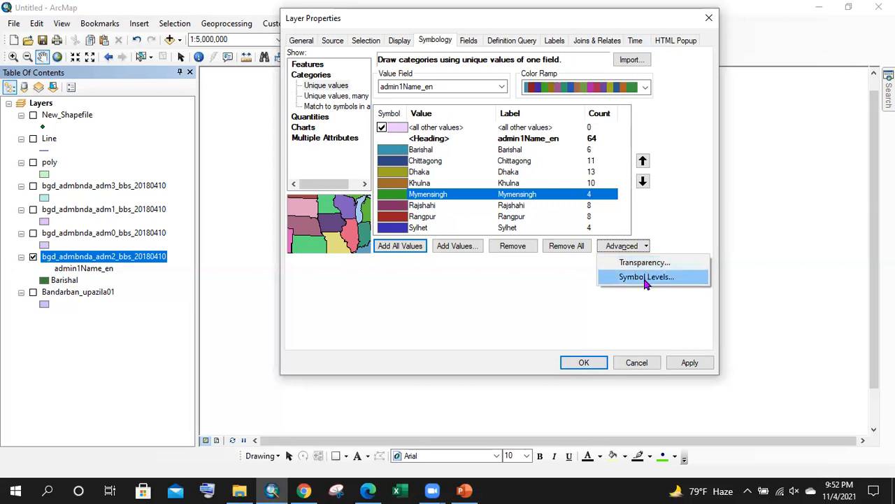
{"action": "left_click", "coordinate": [678, 121]}
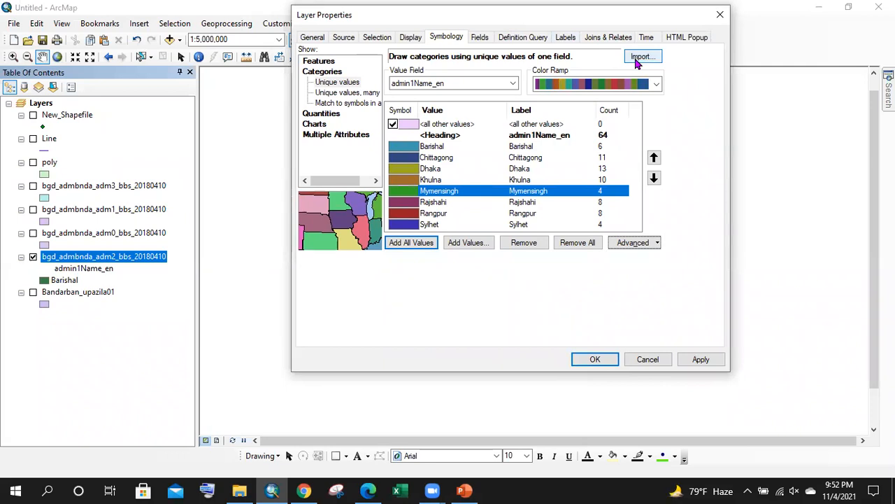
{"action": "left_click", "coordinate": [424, 147]}
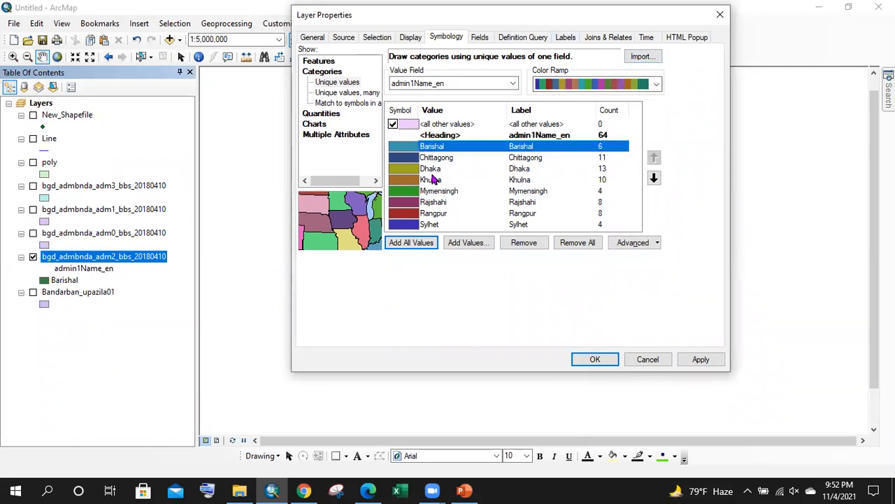
{"action": "left_click", "coordinate": [434, 180]}
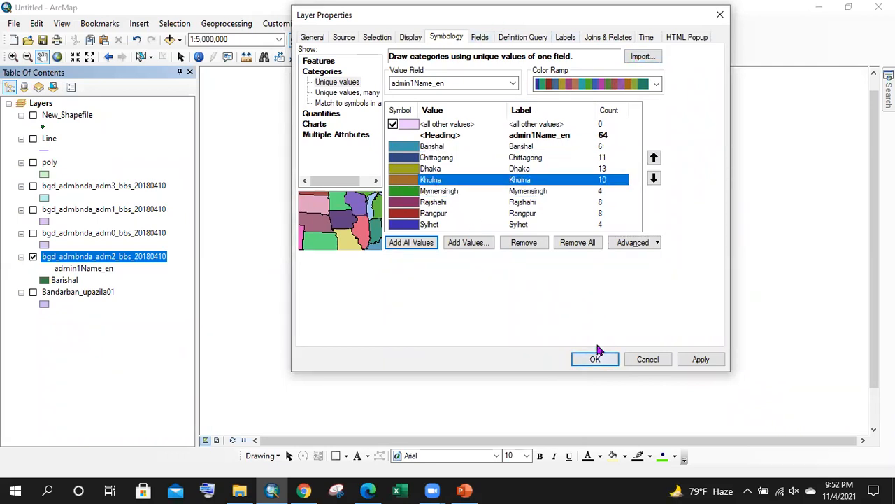
{"action": "left_click", "coordinate": [445, 159]}
{"action": "left_click", "coordinate": [449, 224]}
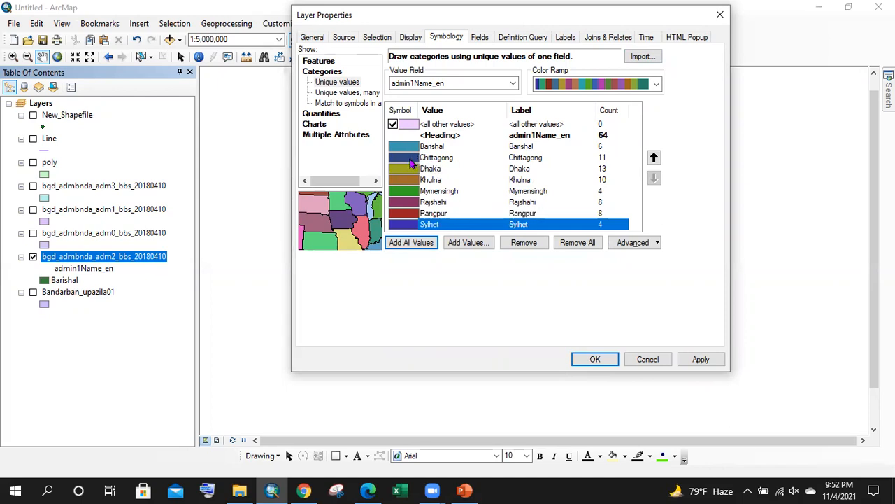
- Give the Chittagong category the Lake symbol and group the values from Chittagong through Sylhet into one category
{"action": "double_click", "coordinate": [411, 162]}
{"action": "left_click", "coordinate": [267, 207]}
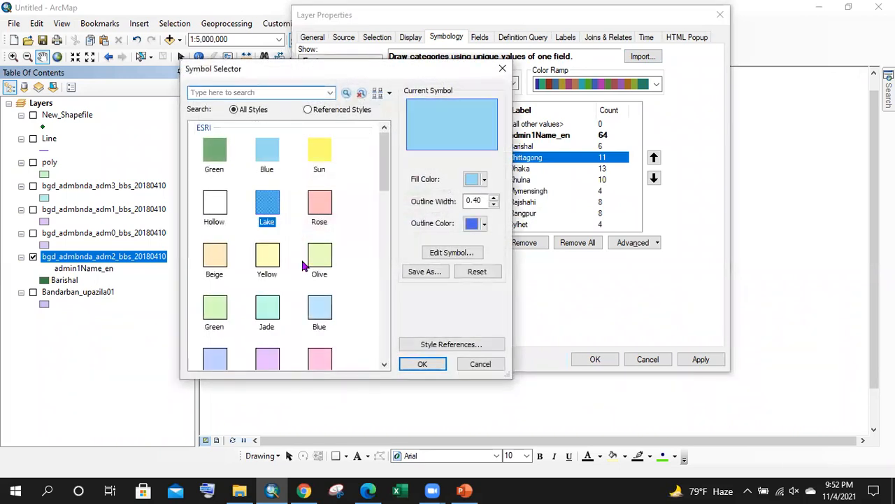
{"action": "left_click", "coordinate": [422, 362]}
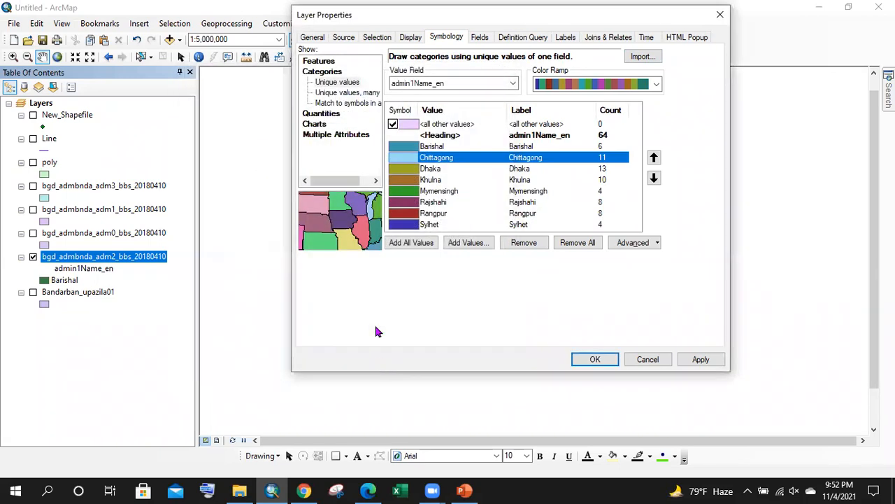
{"action": "left_click", "coordinate": [405, 225], "text": "shift"}
{"action": "right_click", "coordinate": [404, 172]}
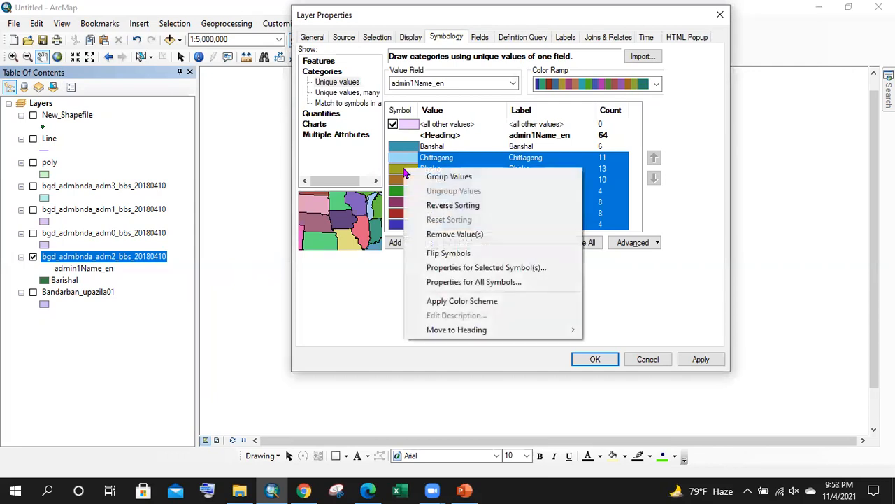
{"action": "left_click", "coordinate": [451, 177]}
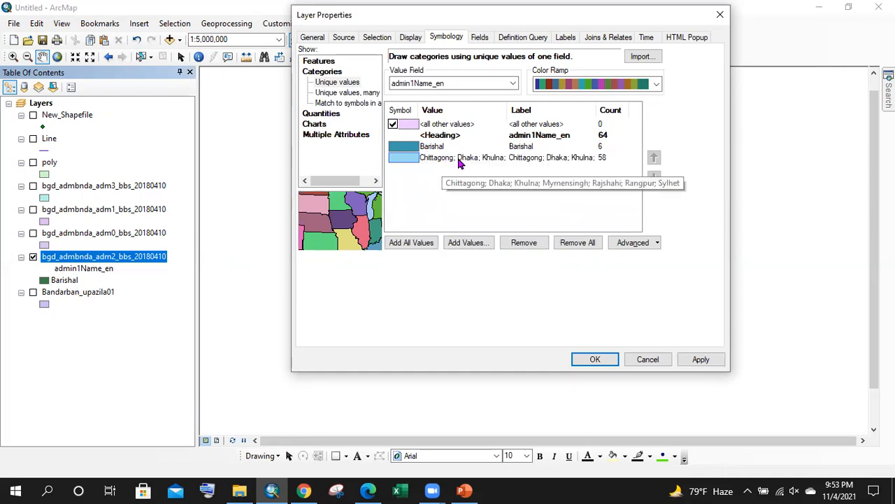
- Give the grouped Chittagong to Sylhet category a yellow outline and an orange fill
{"action": "double_click", "coordinate": [394, 161]}
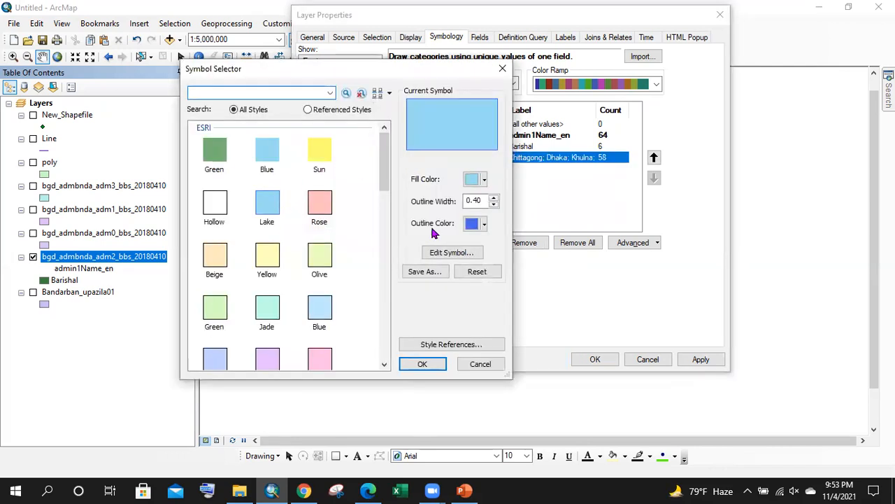
{"action": "left_click", "coordinate": [482, 223]}
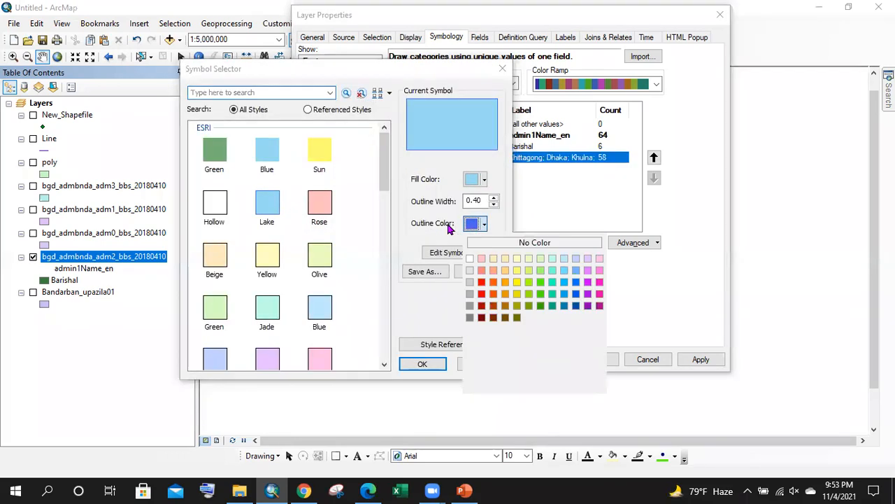
{"action": "left_click", "coordinate": [517, 282]}
{"action": "left_click", "coordinate": [423, 364]}
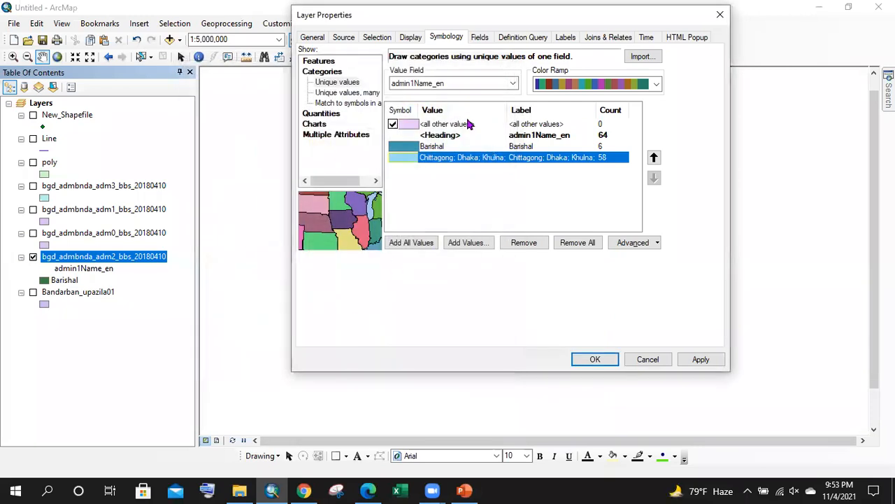
{"action": "double_click", "coordinate": [406, 148]}
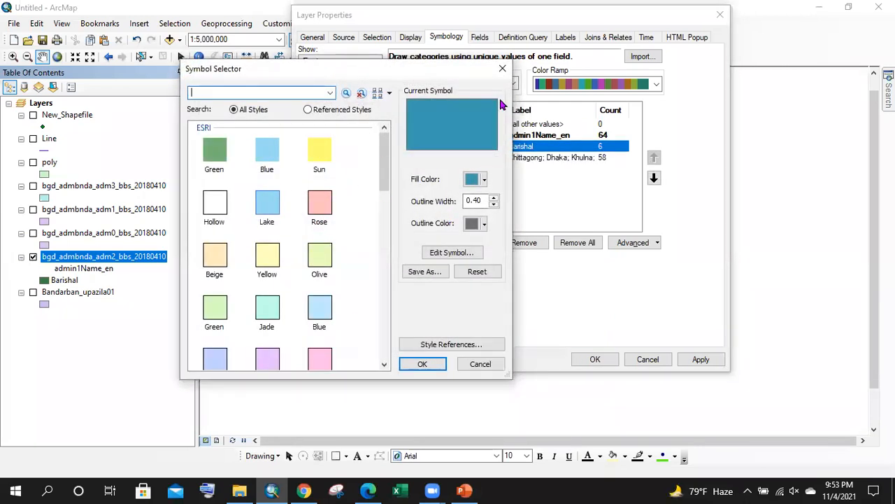
{"action": "left_click", "coordinate": [503, 69]}
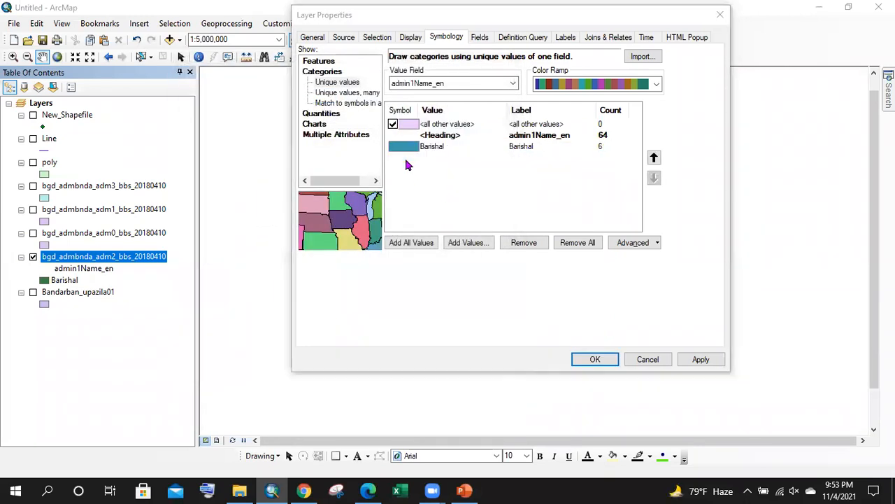
{"action": "double_click", "coordinate": [408, 161]}
{"action": "left_click", "coordinate": [480, 179]}
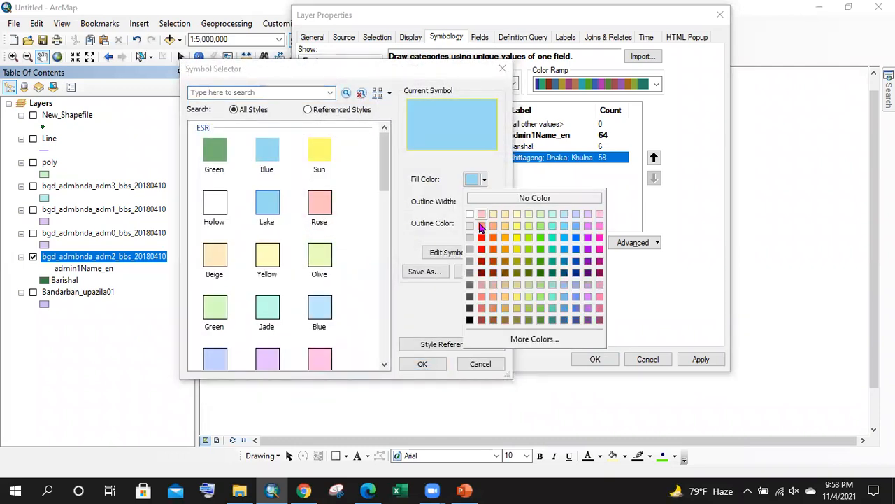
{"action": "left_click", "coordinate": [493, 250]}
{"action": "left_click", "coordinate": [421, 362]}
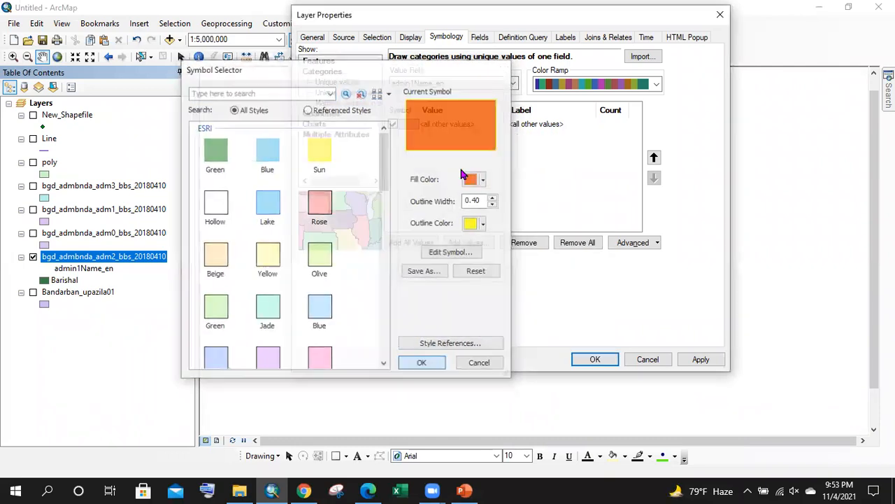
- Assign the Rose symbol to the Barishal category and accept the layer's symbology settings
{"action": "double_click", "coordinate": [404, 146]}
{"action": "left_click", "coordinate": [319, 204]}
{"action": "left_click", "coordinate": [422, 364]}
{"action": "left_click", "coordinate": [594, 359]}
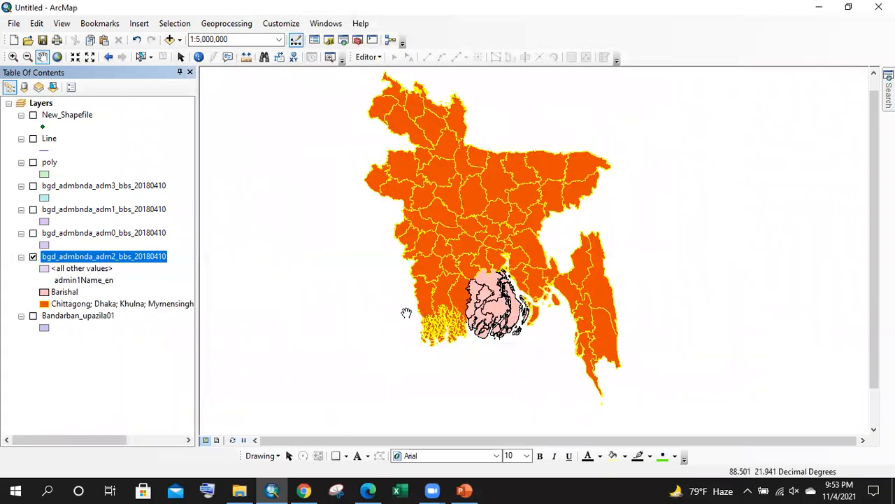
- Turn off the <all other values> symbol in the adm2 layer's symbology and accept the settings
{"action": "scroll", "coordinate": [502, 301], "scroll_direction": "up", "scroll_amount": 2}
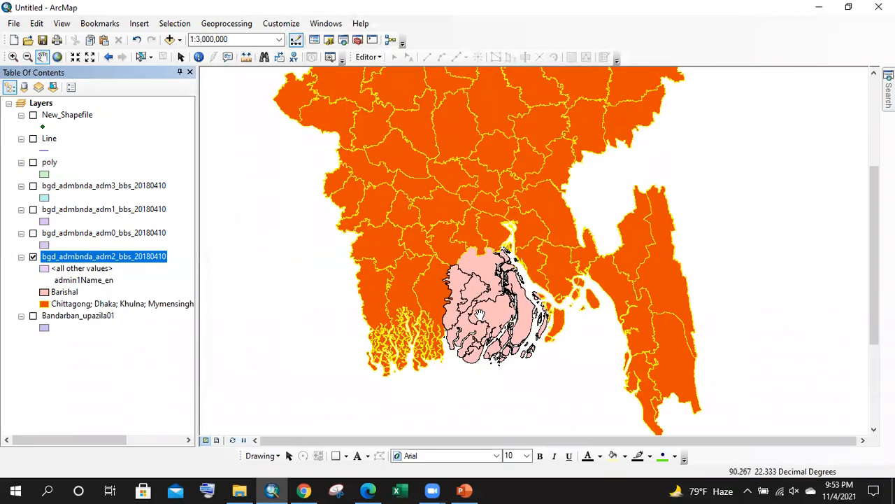
{"action": "scroll", "coordinate": [498, 285], "scroll_direction": "up", "scroll_amount": 1}
{"action": "scroll", "coordinate": [507, 259], "scroll_direction": "down", "scroll_amount": 2}
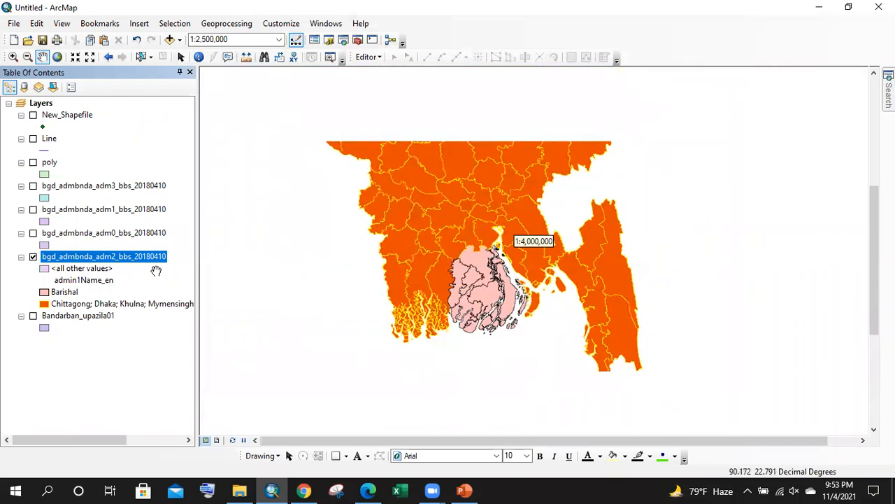
{"action": "right_click", "coordinate": [149, 259]}
{"action": "left_click", "coordinate": [206, 273]}
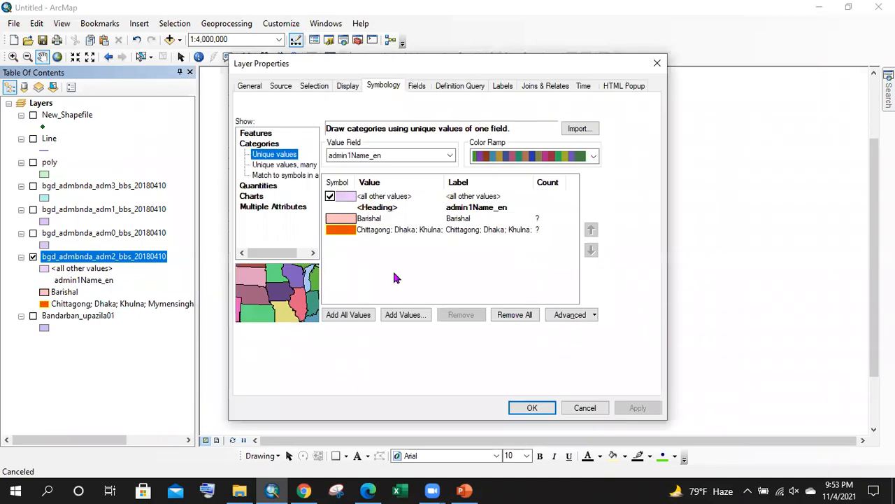
{"action": "left_click", "coordinate": [329, 196]}
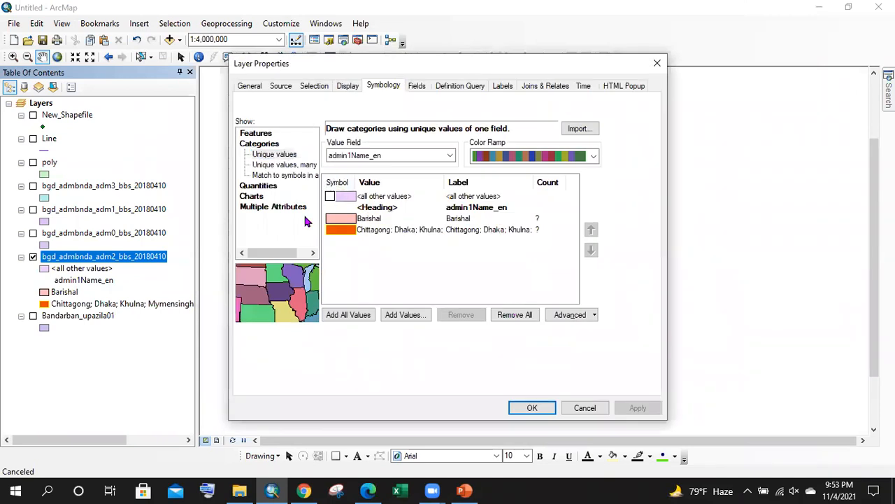
{"action": "left_click", "coordinate": [533, 406]}
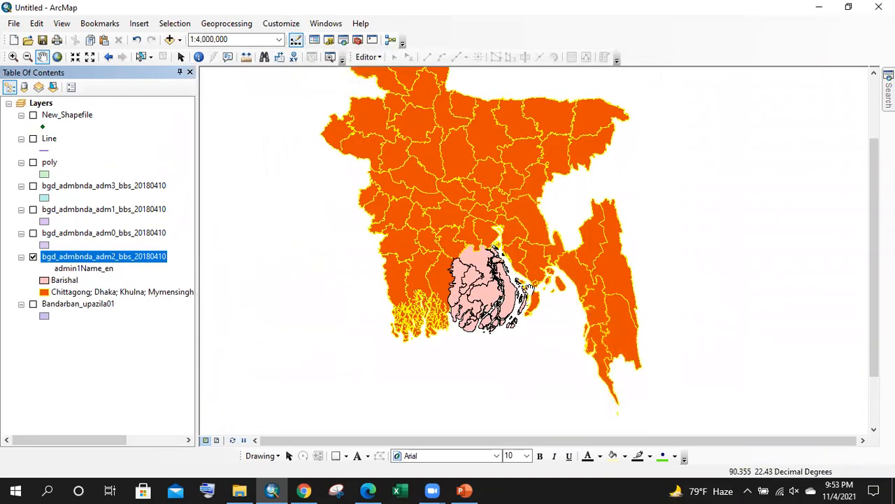
{"action": "right_click", "coordinate": [107, 262]}
{"action": "left_click", "coordinate": [167, 274]}
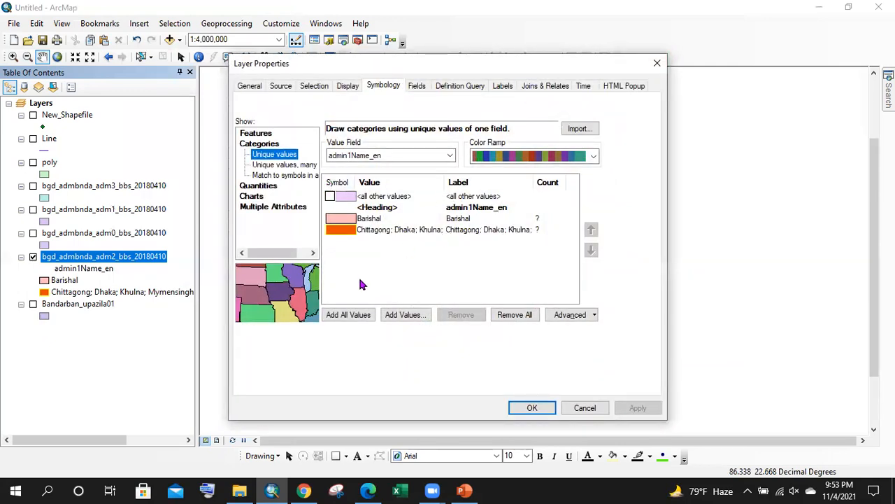
{"action": "left_click", "coordinate": [347, 314]}
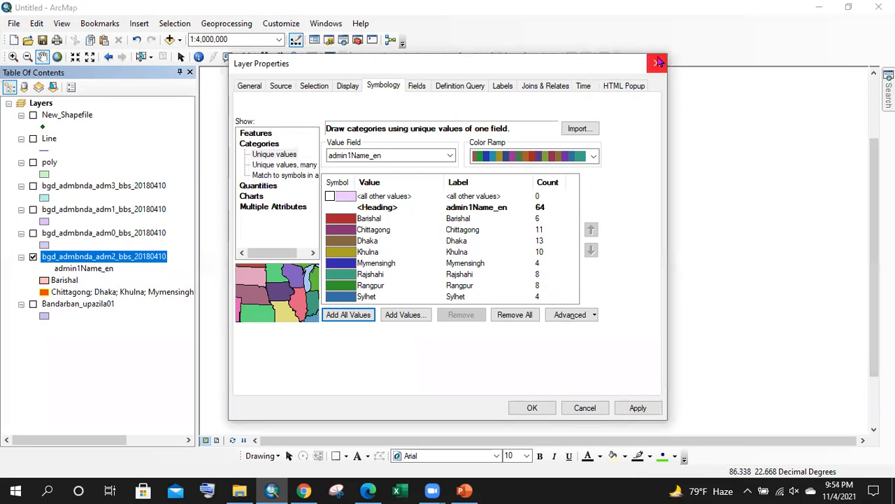
{"action": "left_click", "coordinate": [658, 63]}
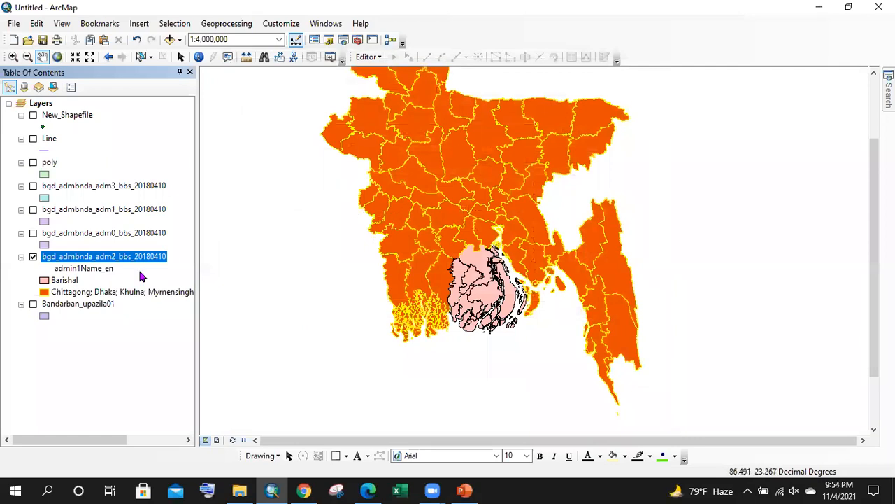
- Draw the adm2 layer's features with a single symbol and move the layer to the top of the layer list
{"action": "right_click", "coordinate": [82, 260]}
{"action": "left_click", "coordinate": [138, 267]}
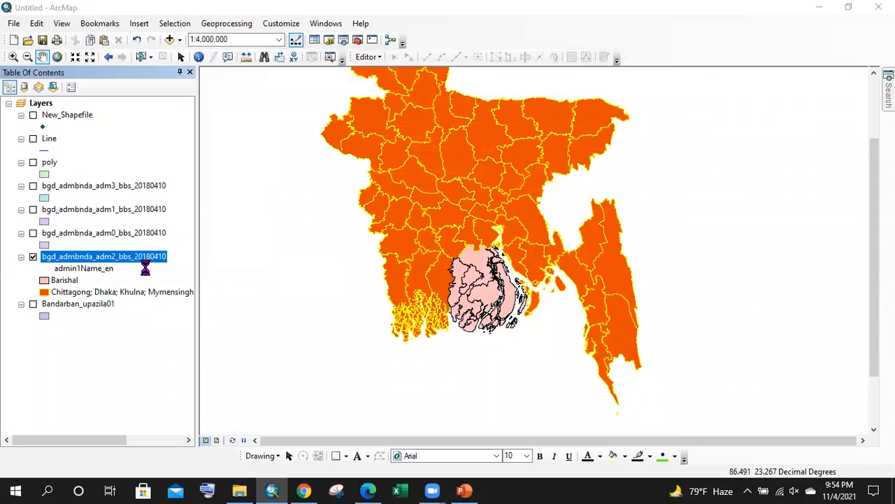
{"action": "left_click", "coordinate": [256, 134]}
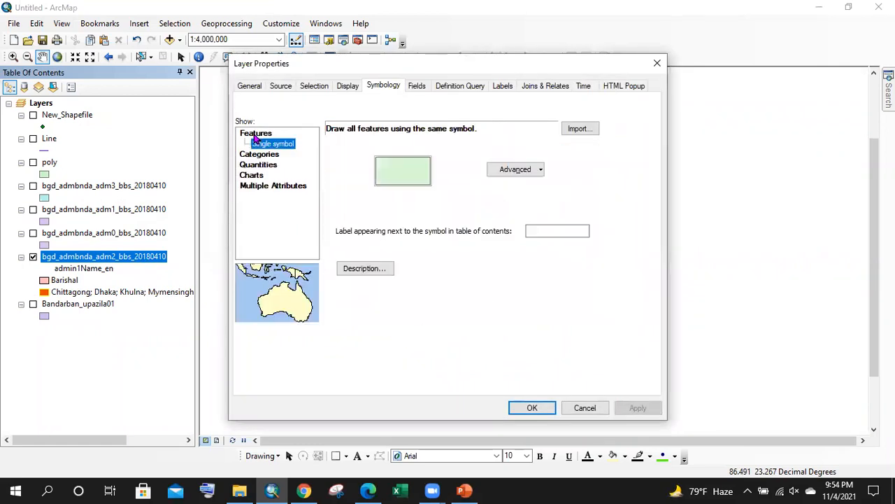
{"action": "left_click", "coordinate": [533, 408]}
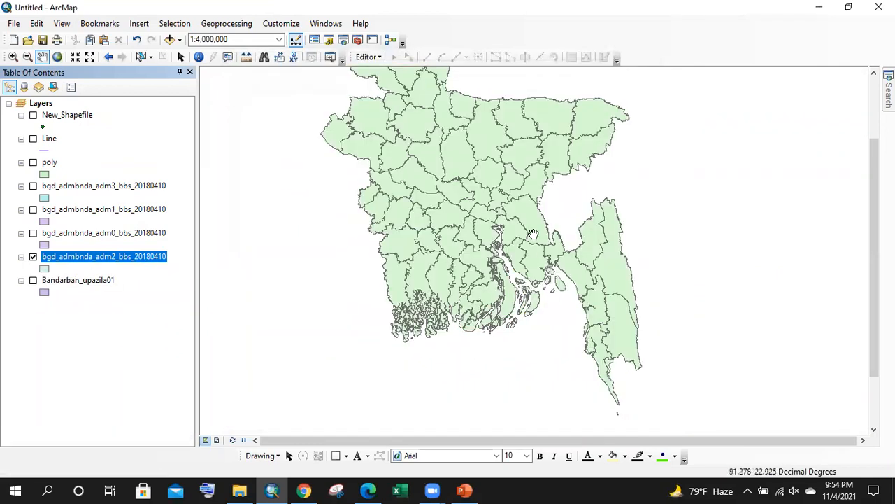
{"action": "scroll", "coordinate": [461, 179], "scroll_direction": "down", "scroll_amount": 2}
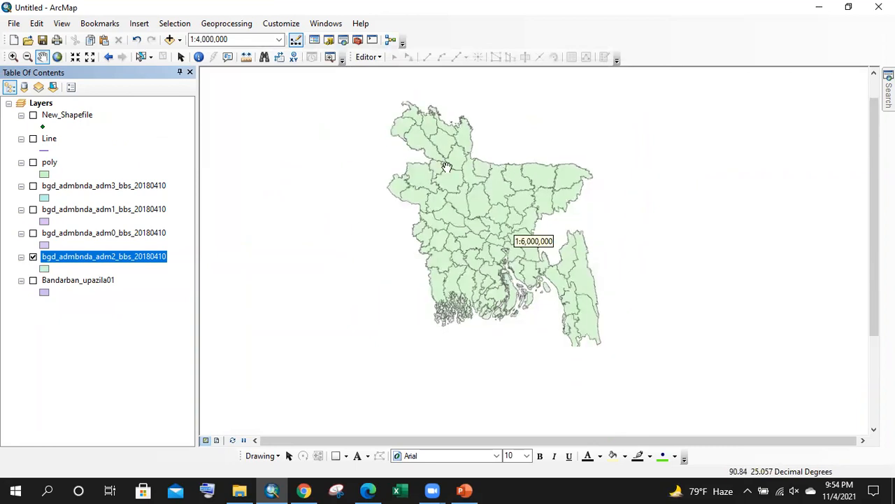
{"action": "left_click_drag", "start_coordinate": [74, 264], "coordinate": [116, 98]}
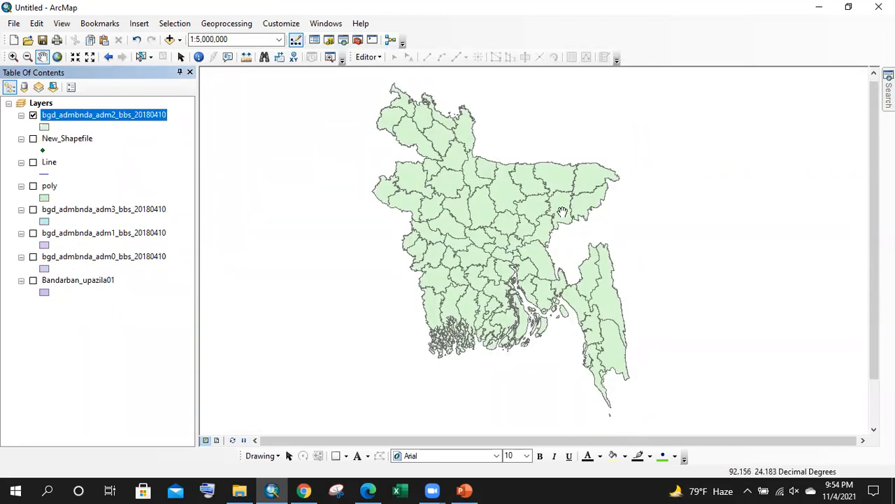
- Select the Gazipur record in the adm2 layer's attribute table and close the table
{"action": "scroll", "coordinate": [508, 279], "scroll_direction": "up", "scroll_amount": 1}
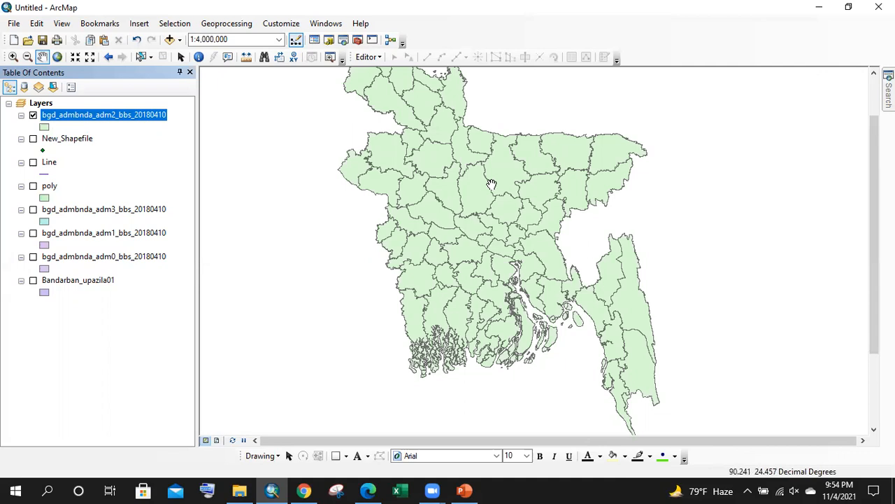
{"action": "scroll", "coordinate": [492, 183], "scroll_direction": "up", "scroll_amount": 2}
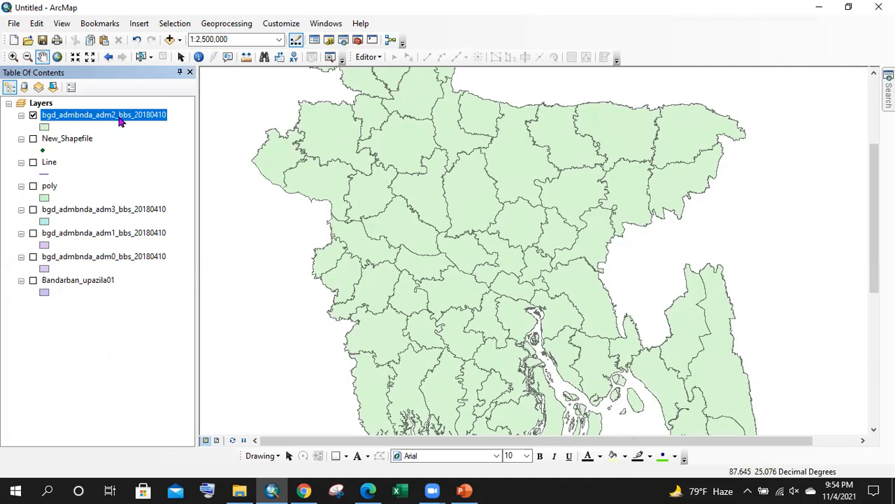
{"action": "right_click", "coordinate": [119, 122]}
{"action": "left_click", "coordinate": [168, 152]}
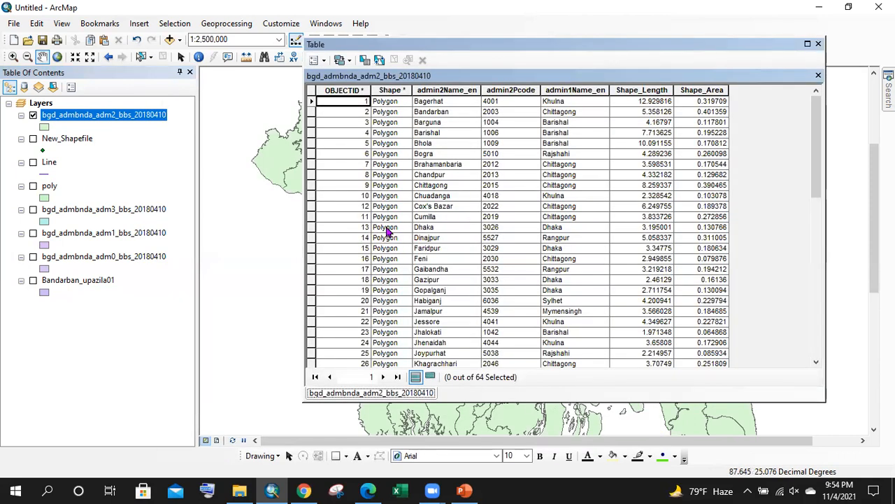
{"action": "left_click", "coordinate": [310, 280]}
{"action": "left_click", "coordinate": [819, 44]}
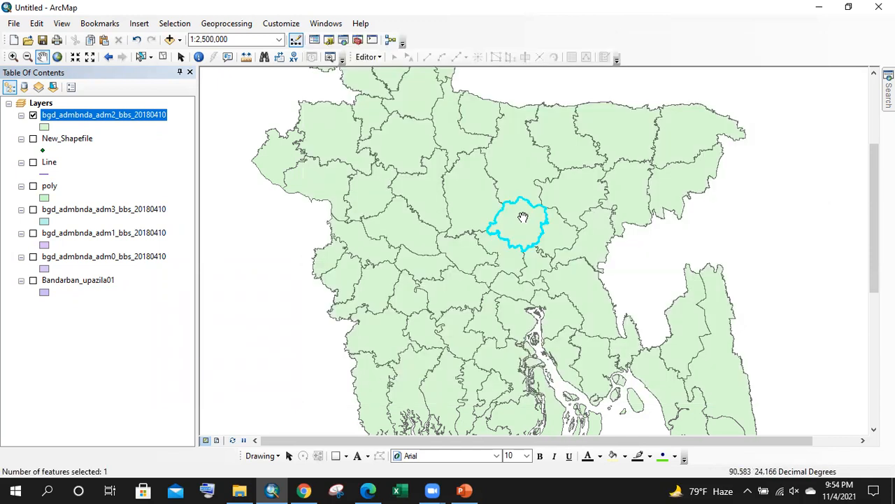
{"action": "scroll", "coordinate": [595, 212], "scroll_direction": "down", "scroll_amount": 2}
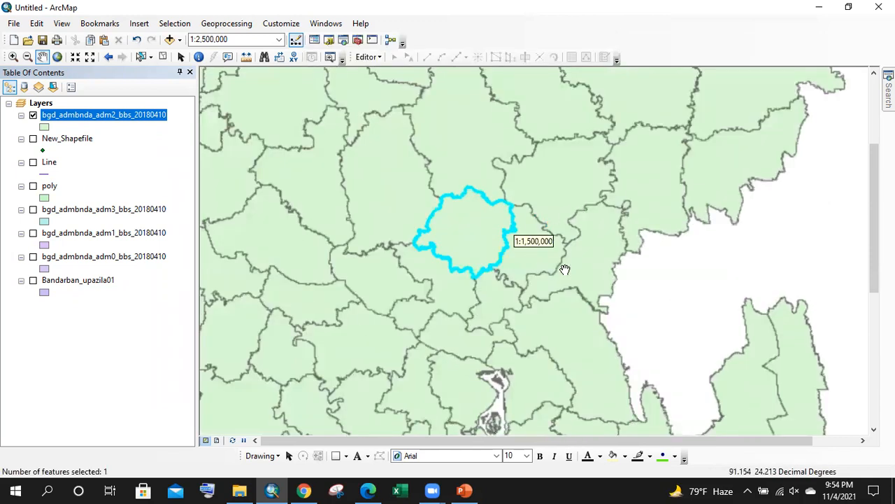
- Start exporting the adm2 layer's selected feature and choose the Practice folder in D:\ArcGIS Training_2 as the output location
{"action": "right_click", "coordinate": [129, 119]}
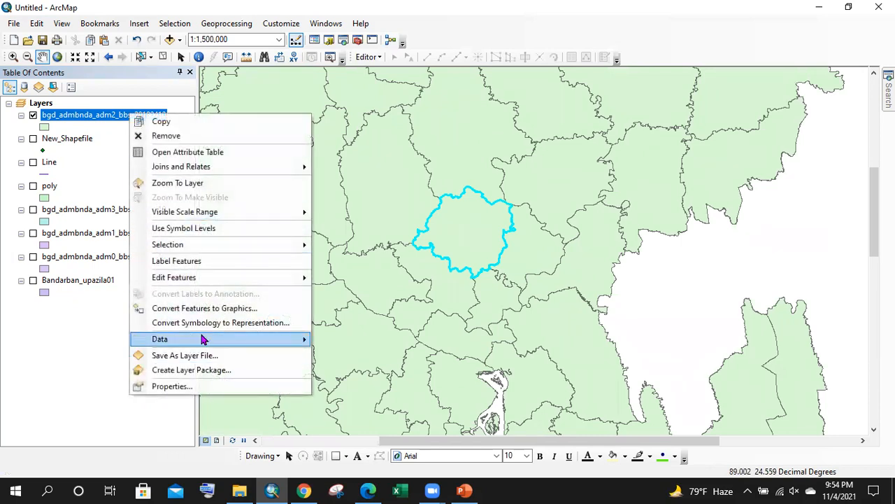
{"action": "mouse_move", "coordinate": [203, 339]}
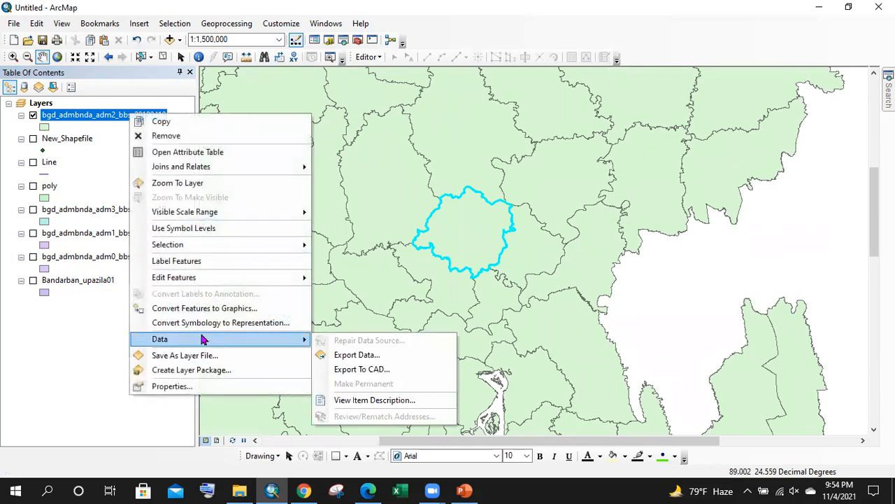
{"action": "left_click", "coordinate": [381, 355]}
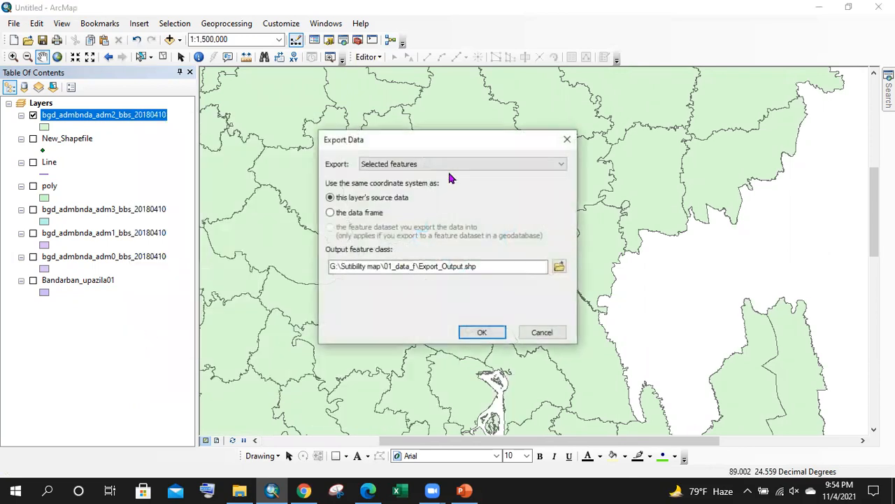
{"action": "left_click", "coordinate": [559, 266]}
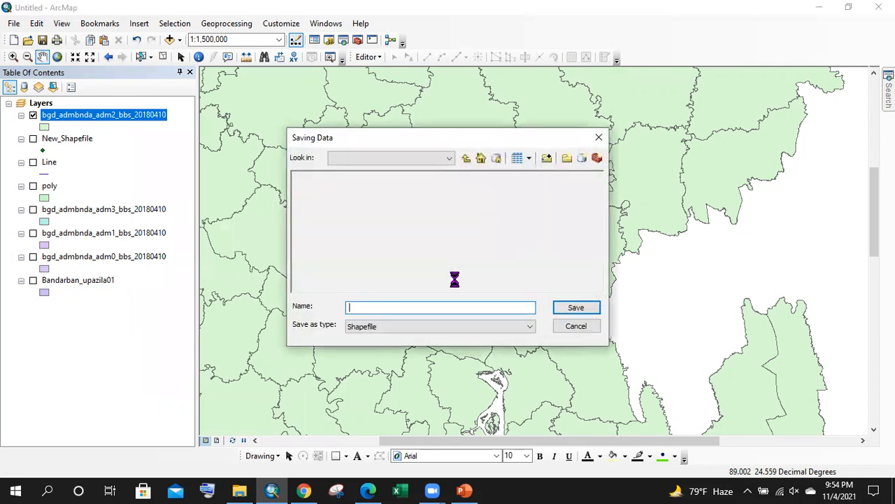
{"action": "left_click", "coordinate": [466, 158]}
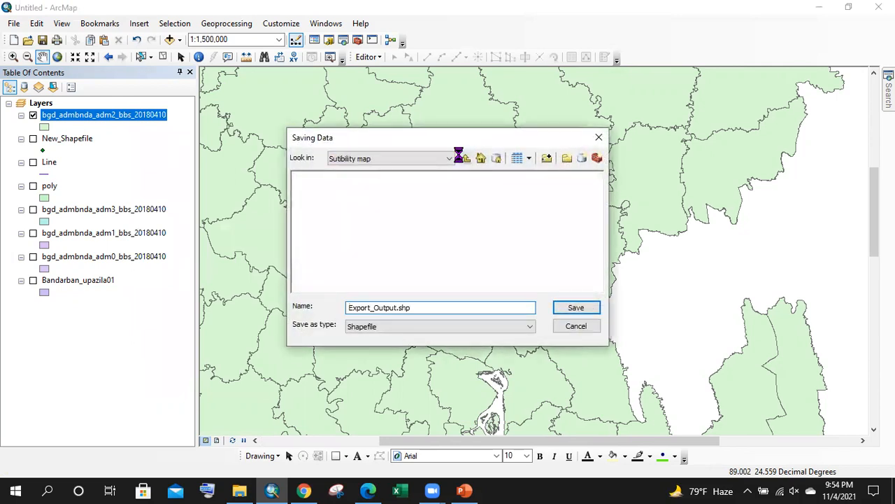
{"action": "left_click", "coordinate": [420, 159]}
{"action": "left_click", "coordinate": [370, 214]}
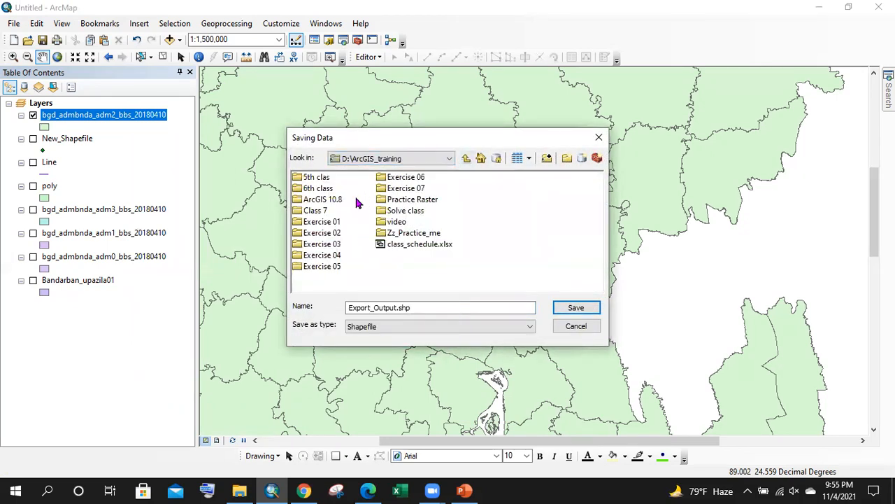
{"action": "left_click", "coordinate": [418, 159]}
{"action": "left_click", "coordinate": [367, 211]}
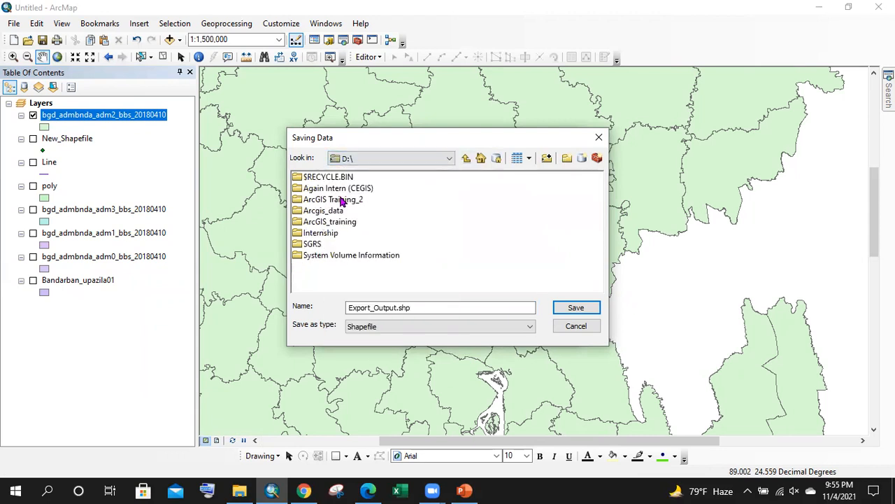
{"action": "double_click", "coordinate": [343, 200]}
{"action": "double_click", "coordinate": [319, 189]}
- Save the export as a shapefile named GAZIPUR and add it to the map as a layer
{"action": "left_click_drag", "start_coordinate": [411, 307], "coordinate": [299, 278]}
{"action": "type", "text": "GAZIPUR"}
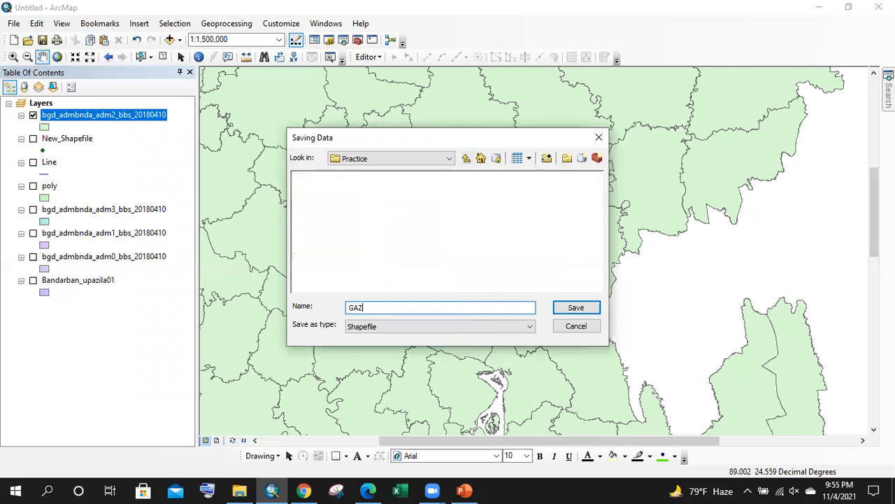
{"action": "left_click", "coordinate": [574, 307]}
{"action": "key", "text": "Return"}
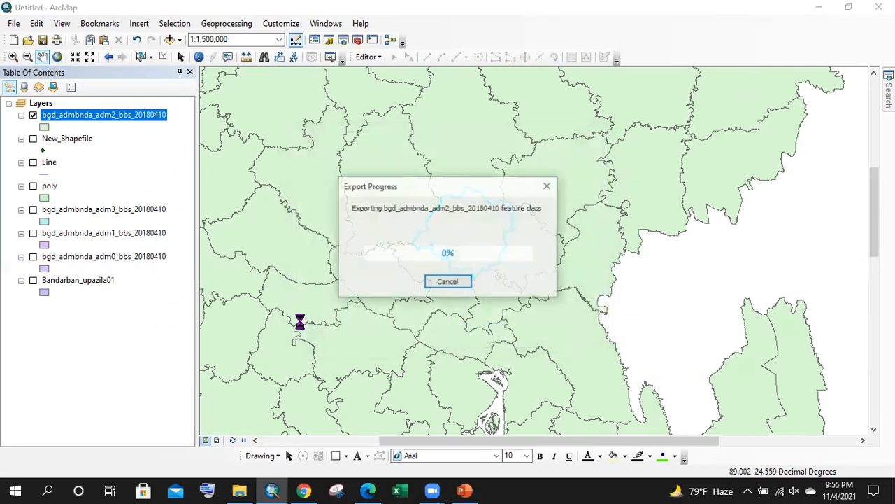
{"action": "left_click", "coordinate": [490, 290]}
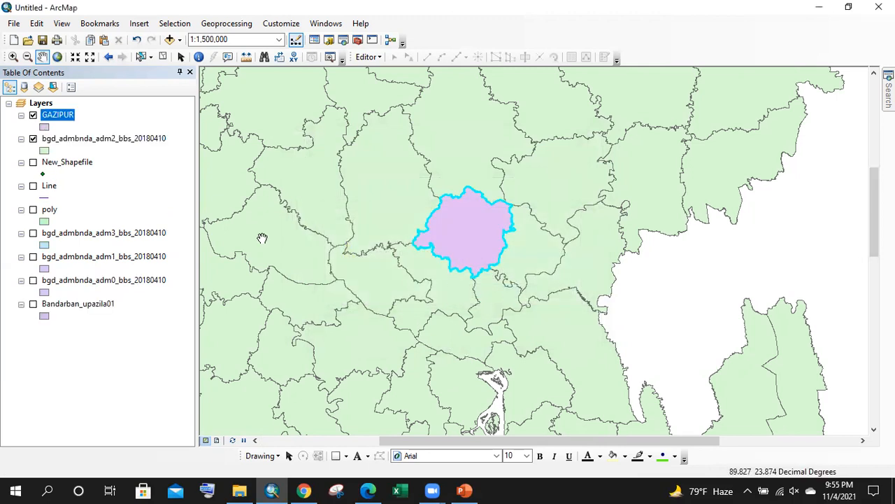
- Hide the adm2 layer so that only the GAZIPUR layer is drawn
{"action": "left_click", "coordinate": [33, 138]}
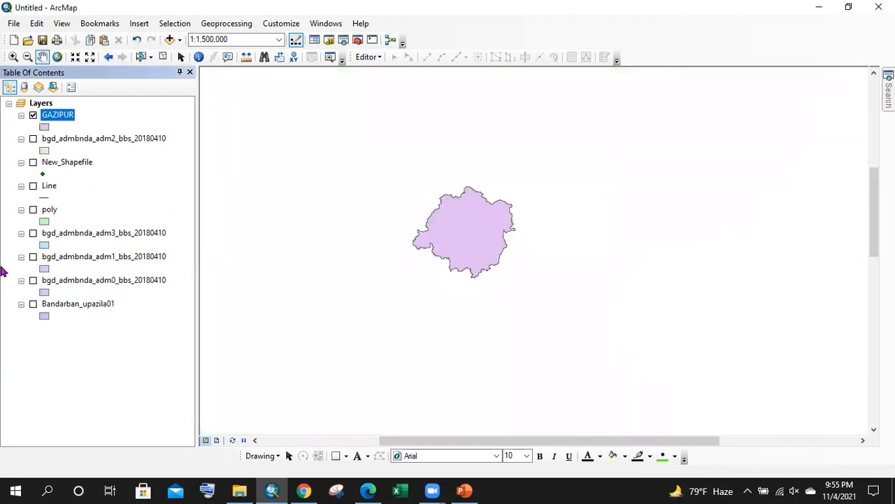
{"action": "scroll", "coordinate": [475, 227], "scroll_direction": "down", "scroll_amount": 3}
{"action": "scroll", "coordinate": [475, 228], "scroll_direction": "up", "scroll_amount": 3}
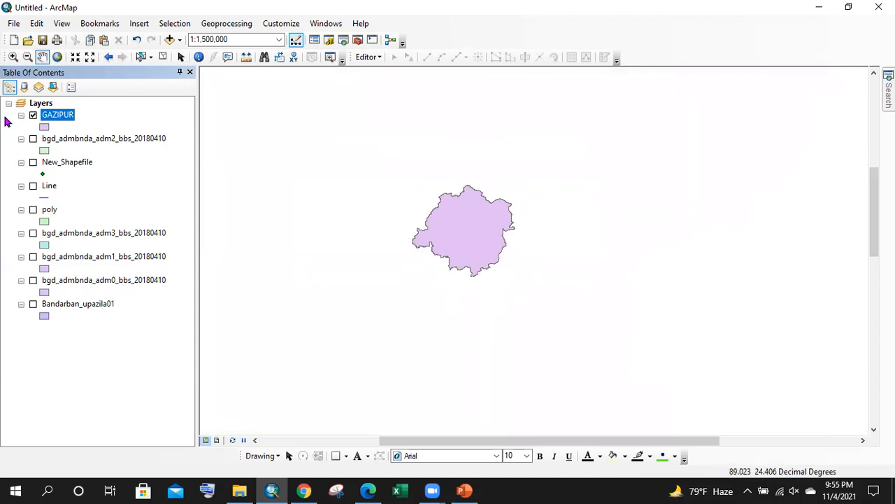
- Select the only record in the GAZIPUR layer's attribute table, close the table, and hide the GAZIPUR layer
{"action": "right_click", "coordinate": [49, 119]}
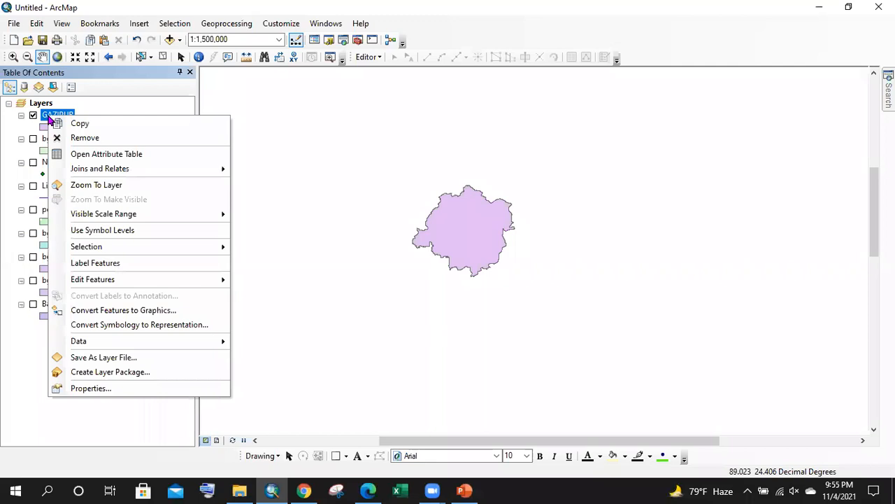
{"action": "left_click", "coordinate": [89, 159]}
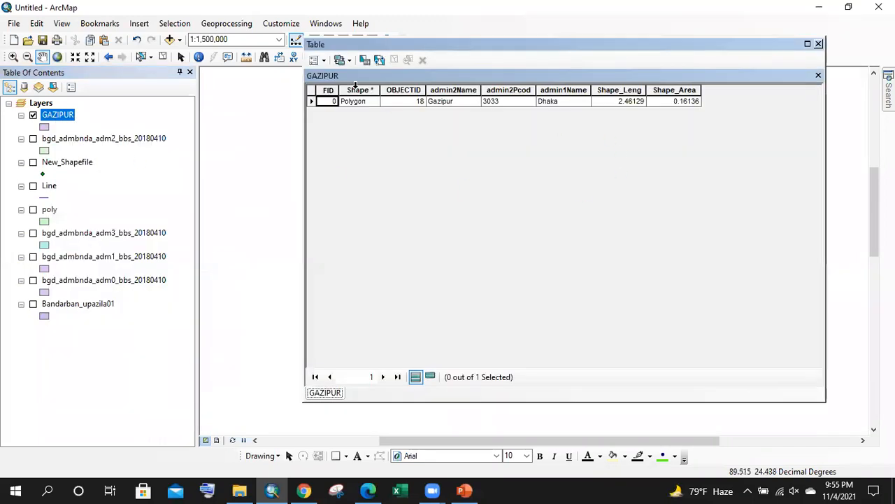
{"action": "left_click", "coordinate": [310, 102]}
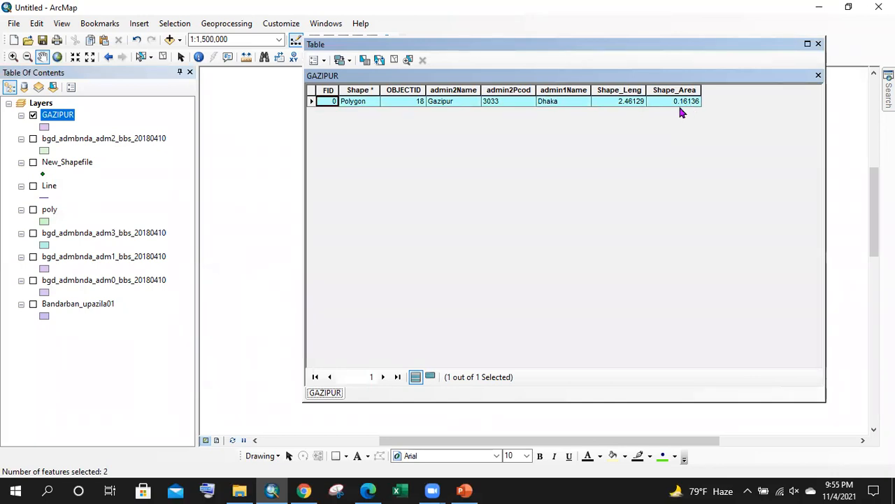
{"action": "left_click", "coordinate": [818, 44]}
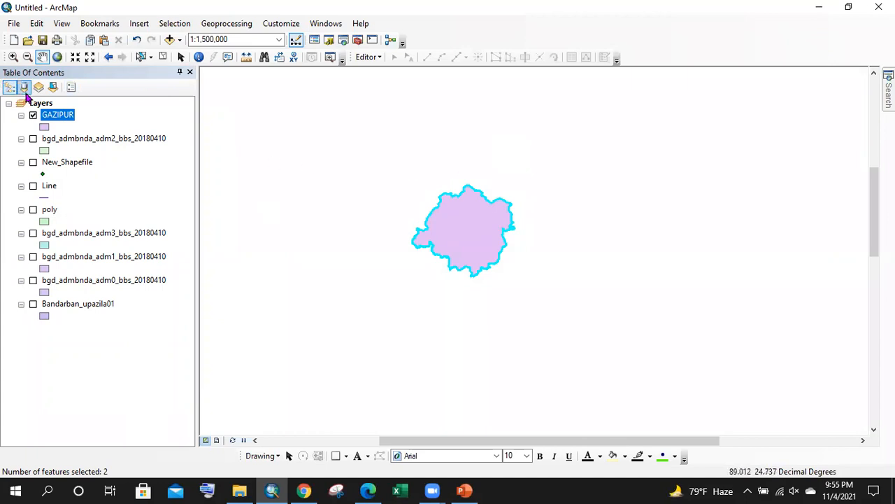
{"action": "left_click", "coordinate": [33, 115]}
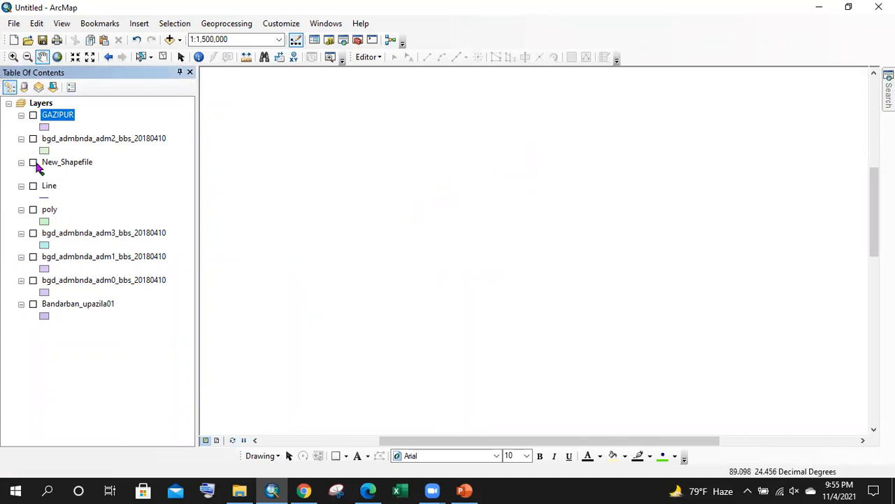
- Show the adm3 layer on the map and sort its attribute table in ascending order by admin2Name_en
{"action": "left_click", "coordinate": [33, 233]}
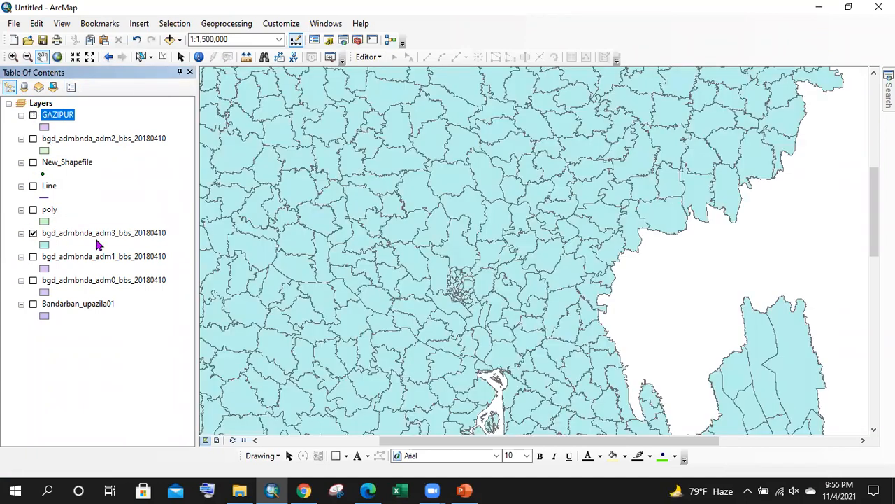
{"action": "scroll", "coordinate": [714, 174], "scroll_direction": "up", "scroll_amount": 2}
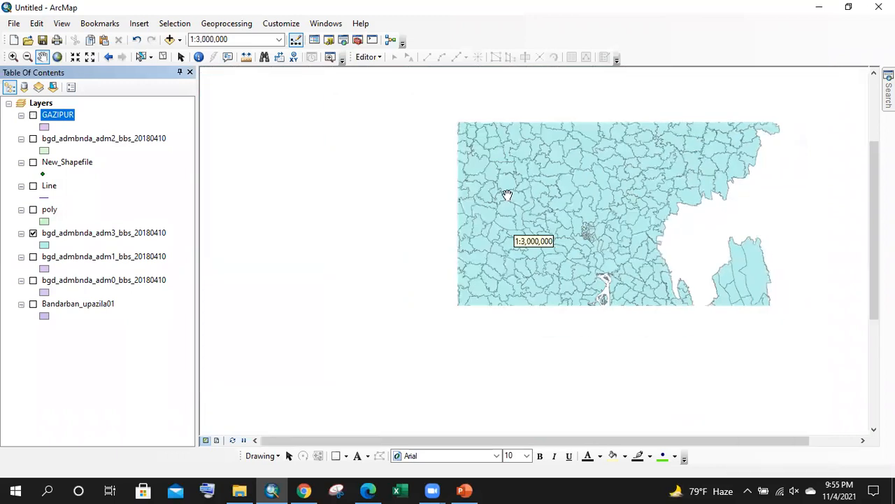
{"action": "left_click", "coordinate": [105, 237]}
{"action": "right_click", "coordinate": [105, 237]}
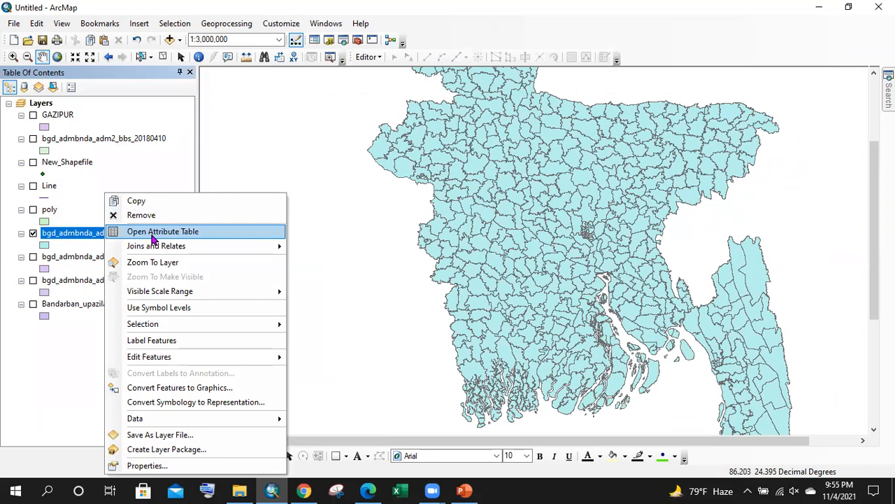
{"action": "left_click", "coordinate": [153, 233]}
{"action": "left_click", "coordinate": [470, 90]}
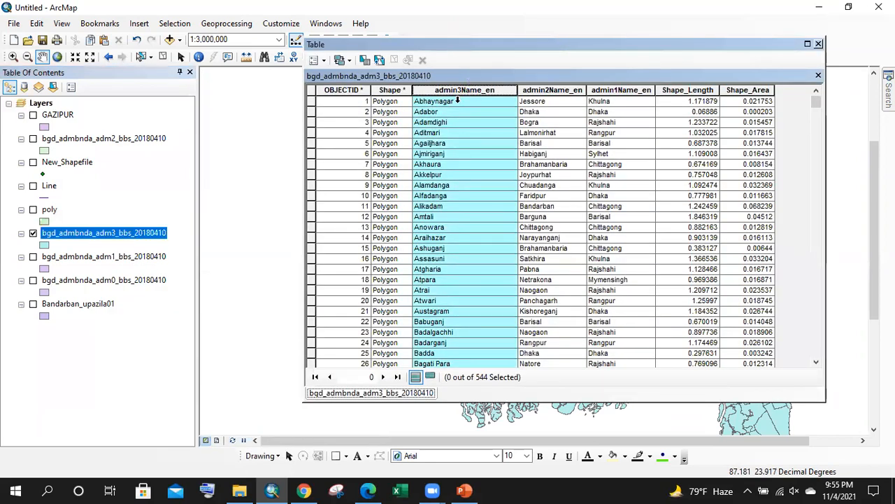
{"action": "double_click", "coordinate": [557, 89]}
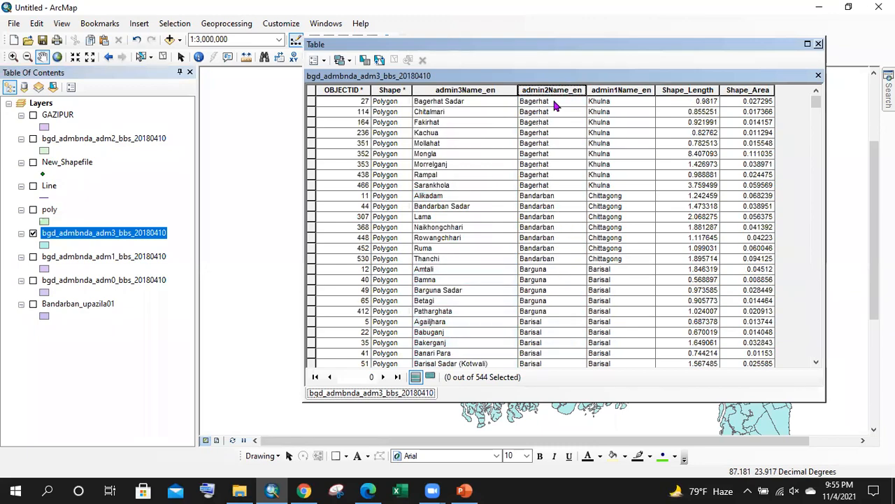
- Select all records with admin2Name_en Gazipur, from Gazipur Sadar to Sreepur, and close the attribute table
{"action": "scroll", "coordinate": [554, 105], "scroll_direction": "down", "scroll_amount": 20}
{"action": "scroll", "coordinate": [552, 156], "scroll_direction": "down", "scroll_amount": 20}
{"action": "scroll", "coordinate": [563, 161], "scroll_direction": "up", "scroll_amount": 7}
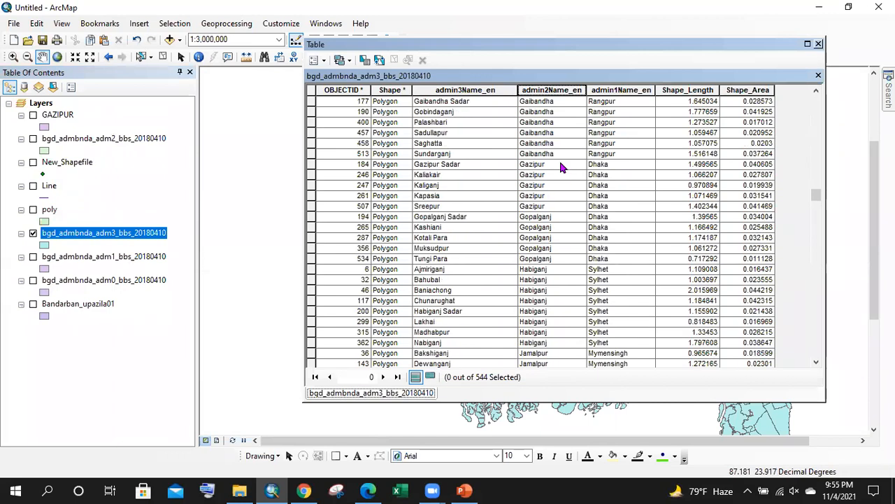
{"action": "left_click", "coordinate": [551, 164]}
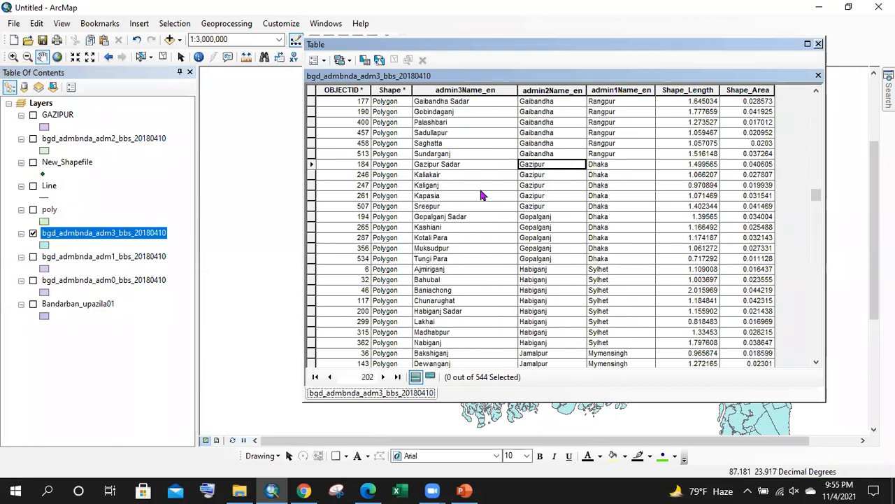
{"action": "left_click", "coordinate": [312, 165]}
{"action": "left_click", "coordinate": [532, 207]}
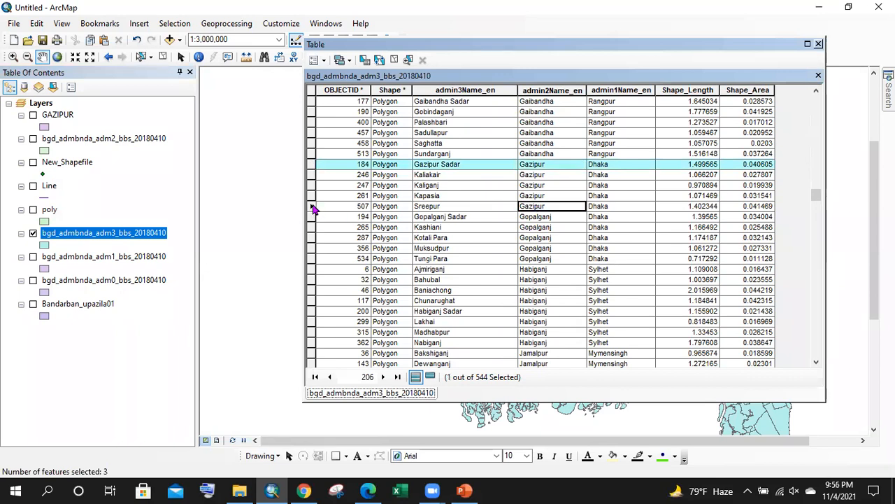
{"action": "left_click", "coordinate": [312, 206], "text": "shift"}
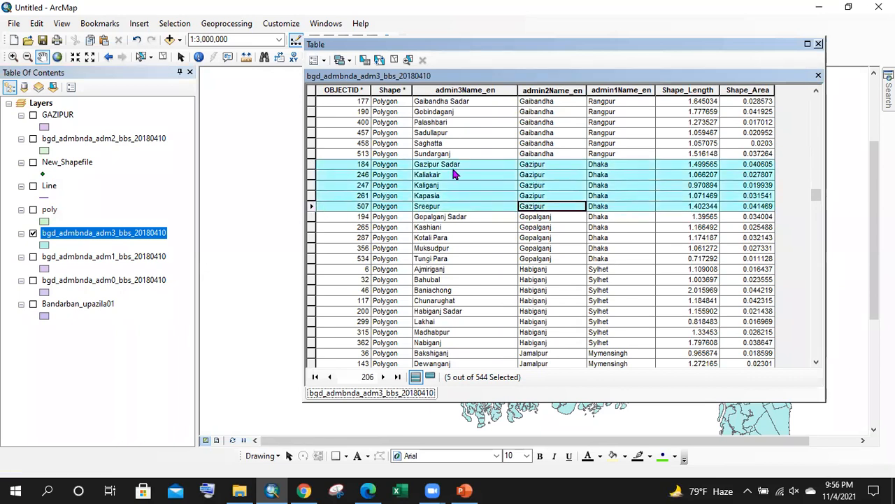
{"action": "left_click", "coordinate": [819, 44]}
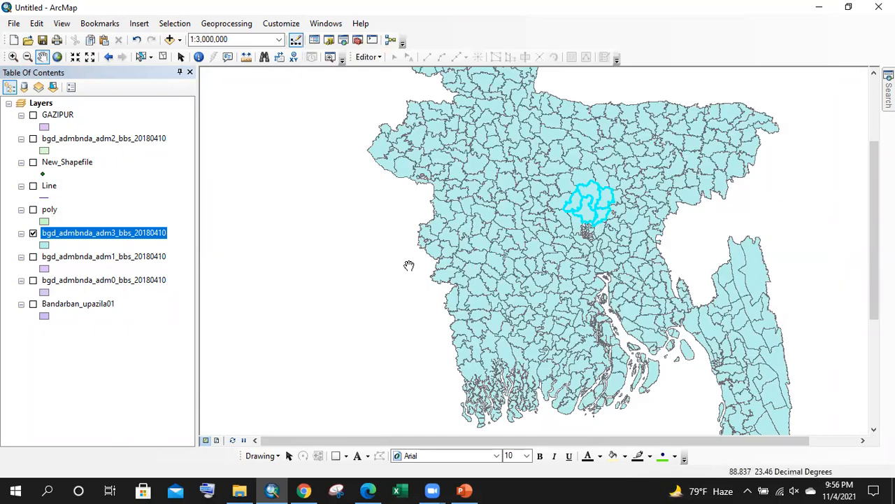
- Start exporting the adm3 layer's selected features
{"action": "right_click", "coordinate": [148, 233]}
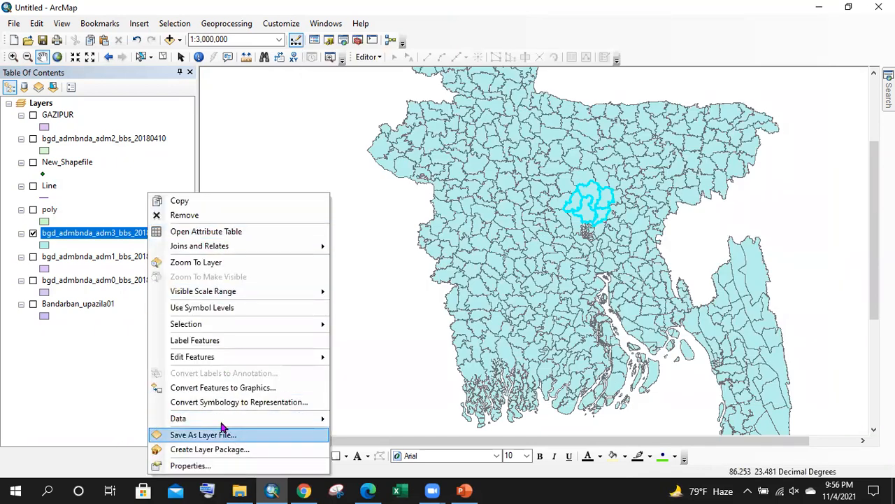
{"action": "mouse_move", "coordinate": [215, 423]}
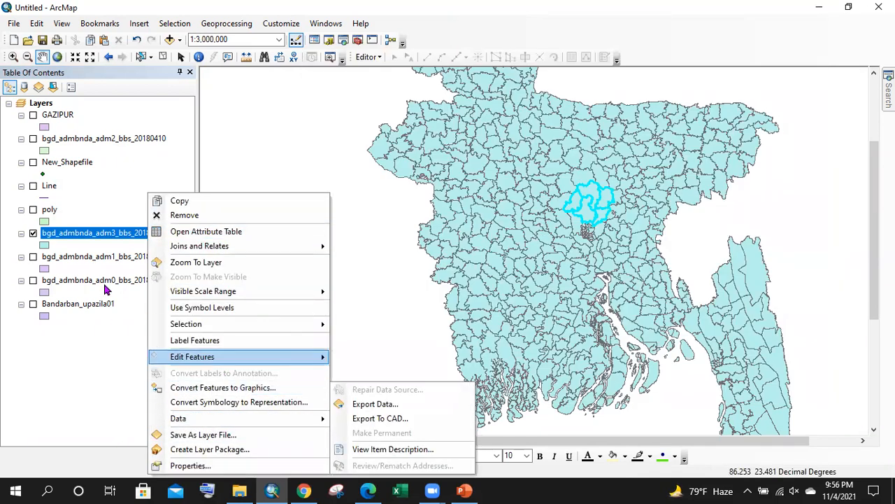
{"action": "left_click", "coordinate": [115, 232]}
{"action": "right_click", "coordinate": [112, 233]}
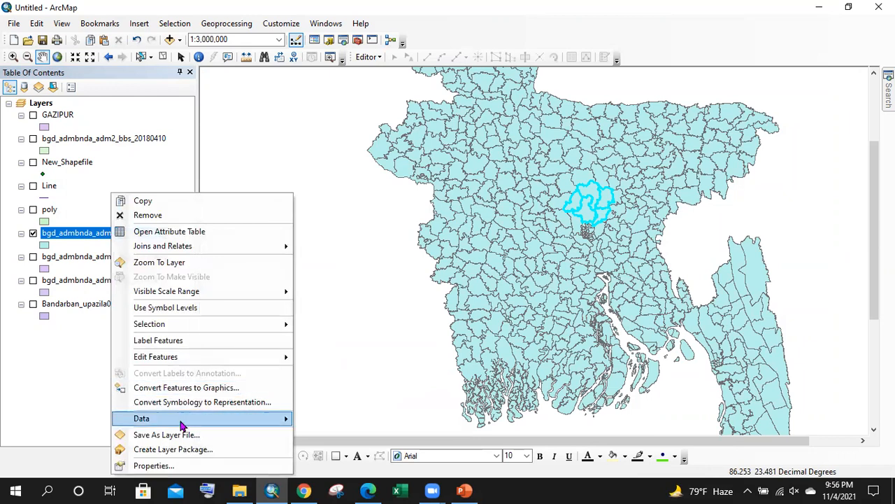
{"action": "mouse_move", "coordinate": [195, 422]}
{"action": "key", "text": "Return"}
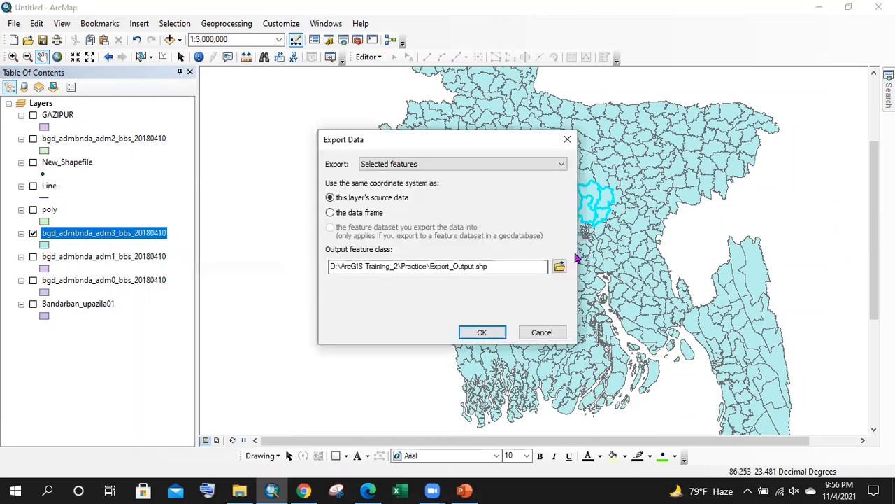
- Export the selection to the Practice folder as a shapefile named GAZIPUR_UPAZILA and add it to the map as a layer
{"action": "left_click", "coordinate": [561, 267]}
{"action": "left_click", "coordinate": [344, 184]}
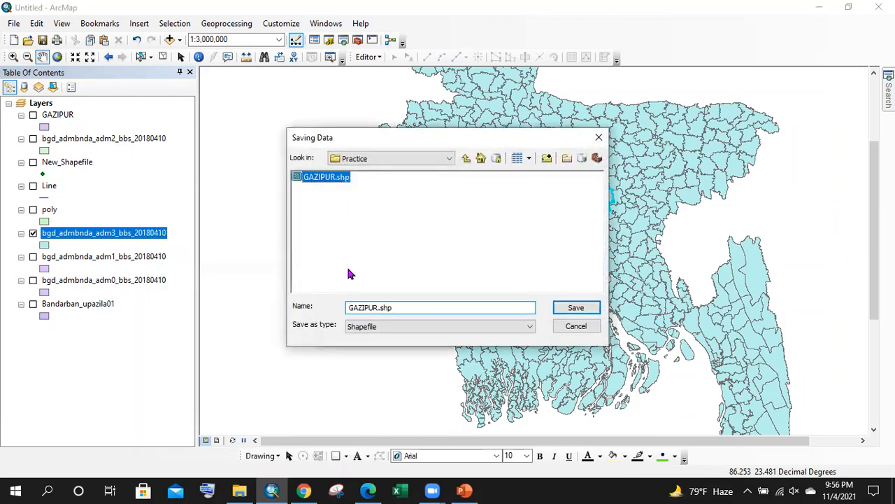
{"action": "left_click", "coordinate": [380, 307]}
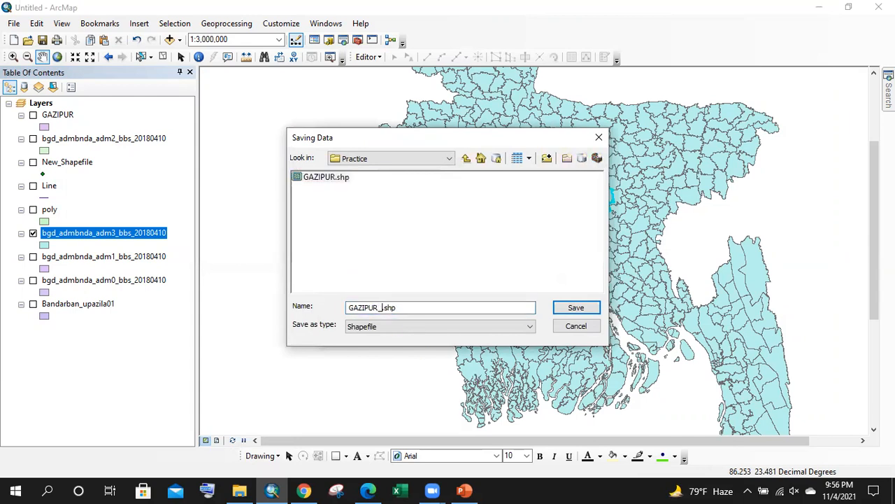
{"action": "type", "text": "_UPAZILA"}
{"action": "key", "text": "Return"}
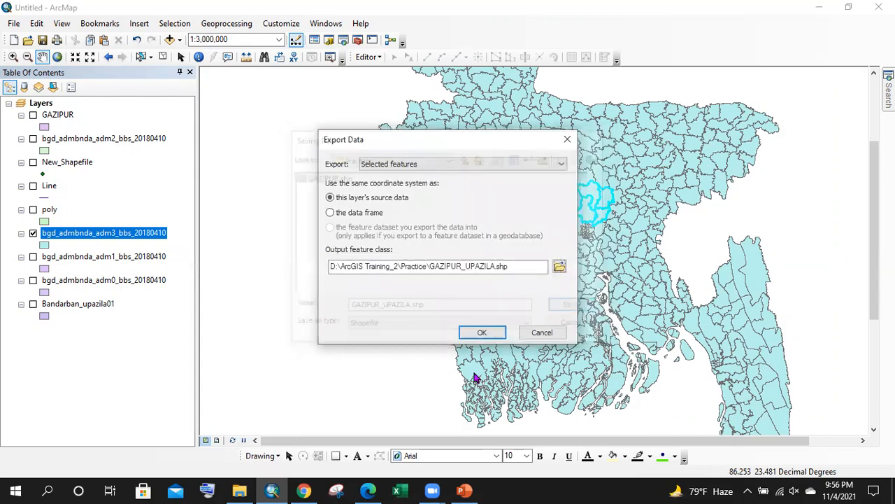
{"action": "left_click", "coordinate": [469, 332]}
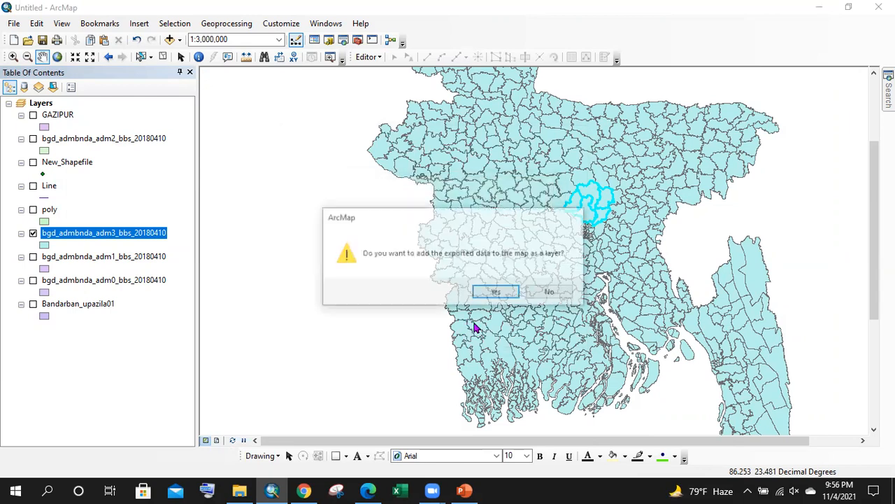
{"action": "left_click", "coordinate": [494, 291]}
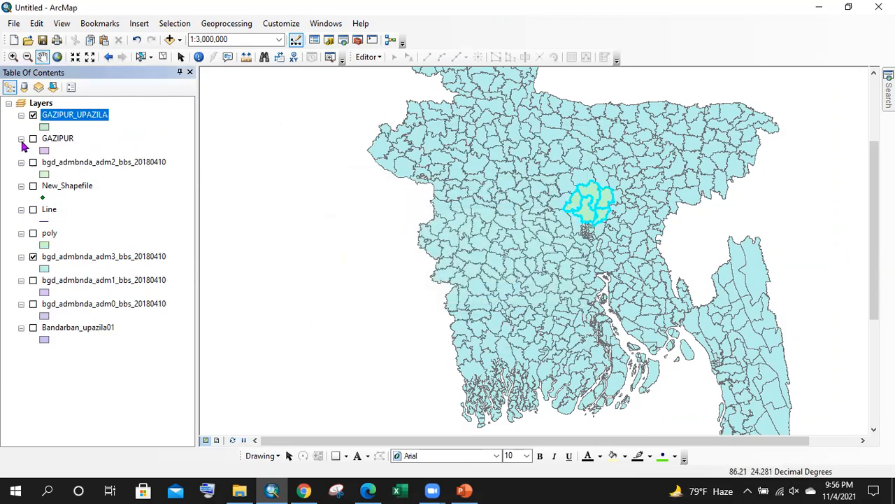
- Hide the adm3 layer and switch the GAZIPUR_UPAZILA layer's symbology to unique-value categories
{"action": "left_click", "coordinate": [33, 256]}
{"action": "scroll", "coordinate": [620, 194], "scroll_direction": "down", "scroll_amount": 5}
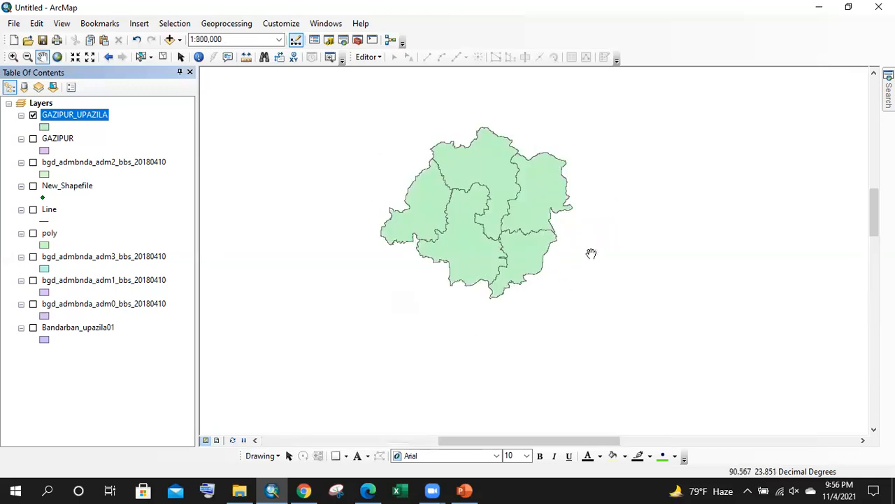
{"action": "right_click", "coordinate": [102, 114]}
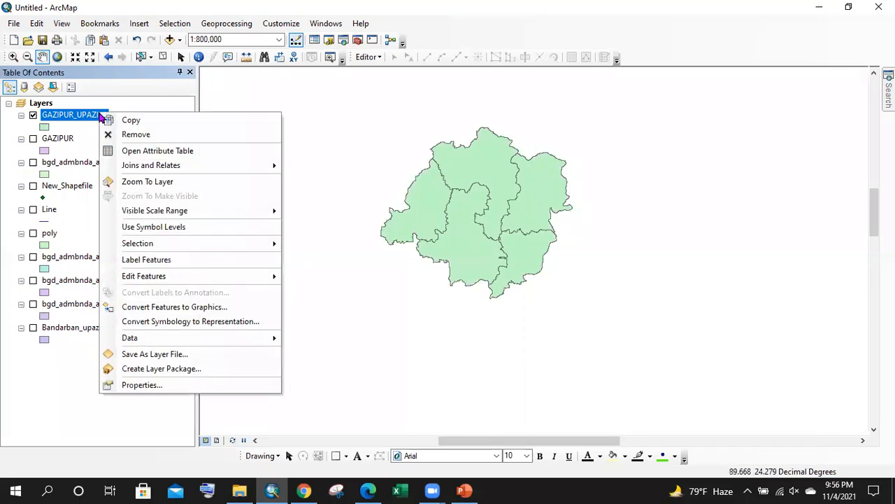
{"action": "left_click", "coordinate": [245, 392]}
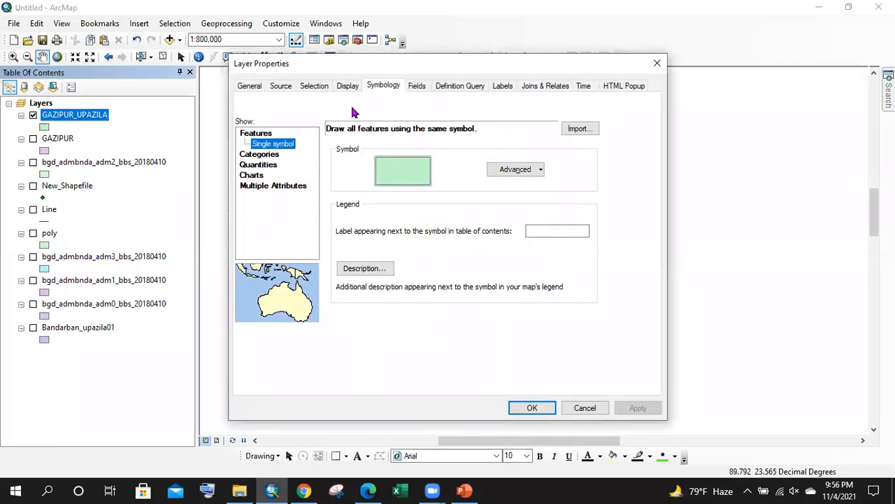
{"action": "left_click", "coordinate": [279, 159]}
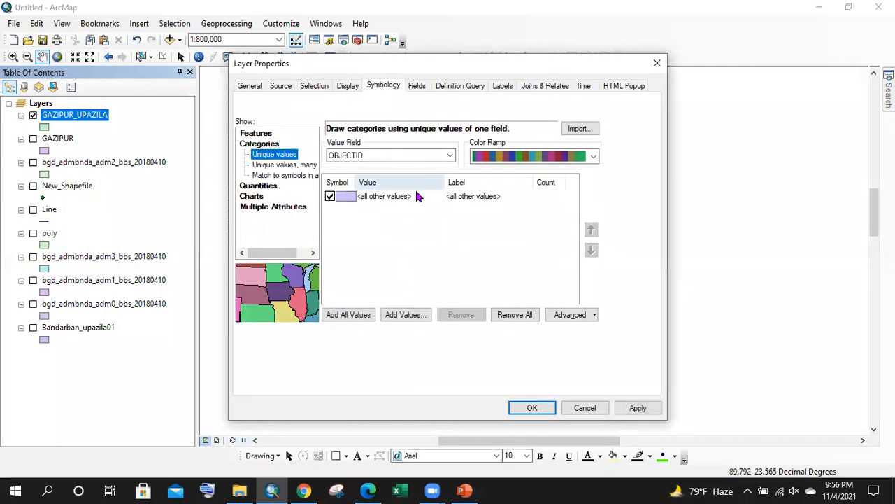
{"action": "left_click", "coordinate": [404, 315]}
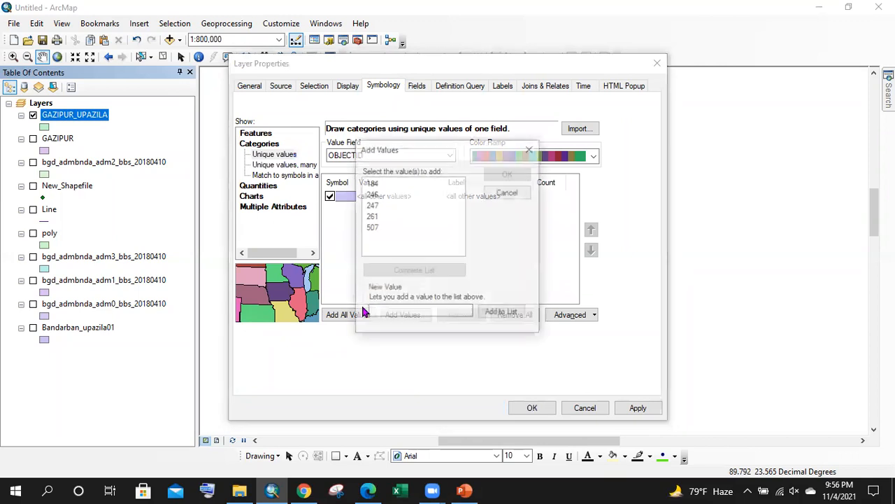
{"action": "left_click", "coordinate": [529, 148]}
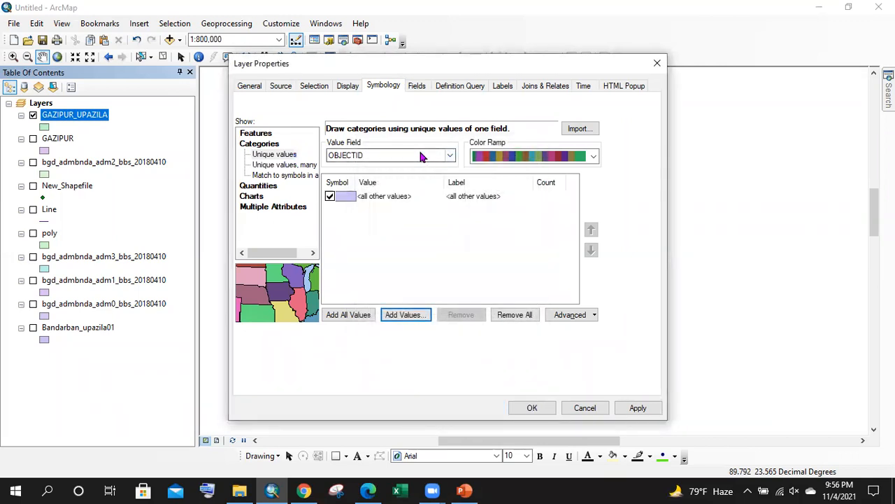
{"action": "left_click", "coordinate": [405, 315]}
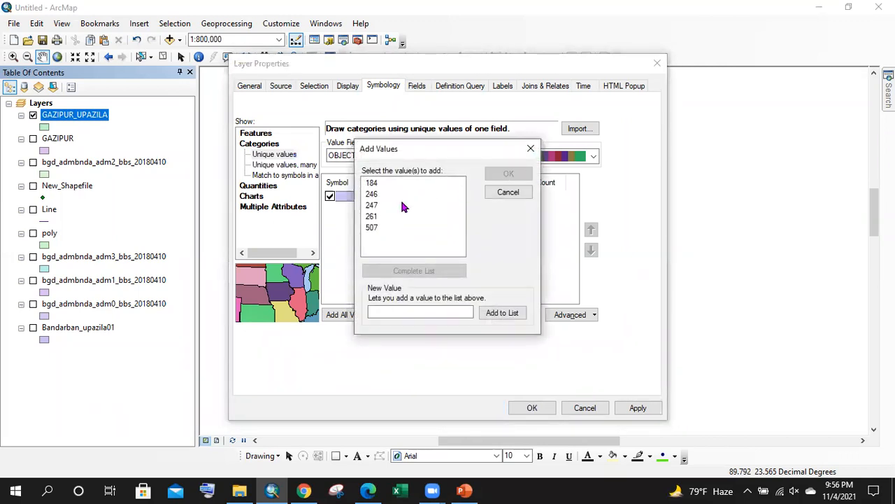
{"action": "left_click", "coordinate": [530, 150]}
- Set the symbology value field to admin3Name, add only Sreepur as a category value, and apply it to the layer
{"action": "left_click", "coordinate": [420, 155]}
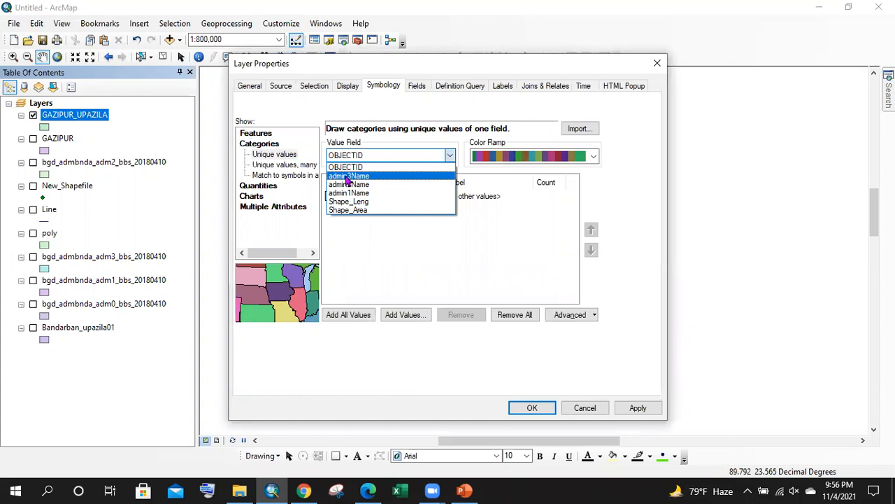
{"action": "left_click", "coordinate": [347, 176]}
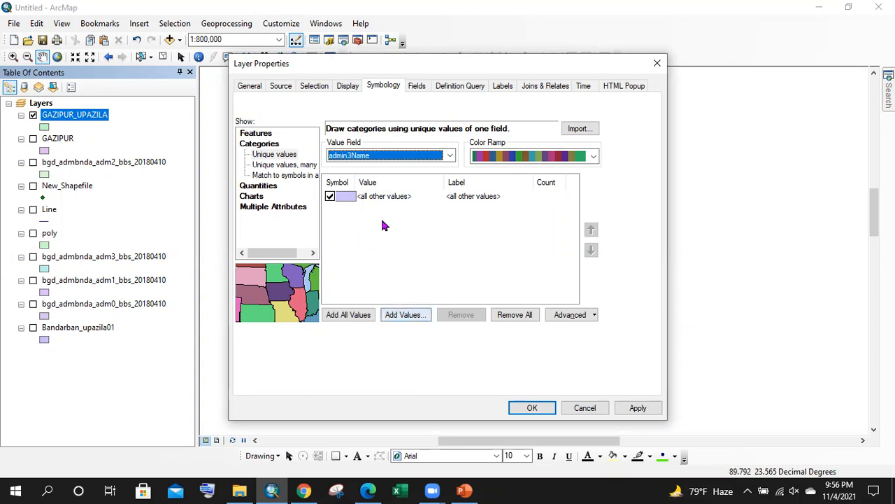
{"action": "left_click", "coordinate": [389, 316]}
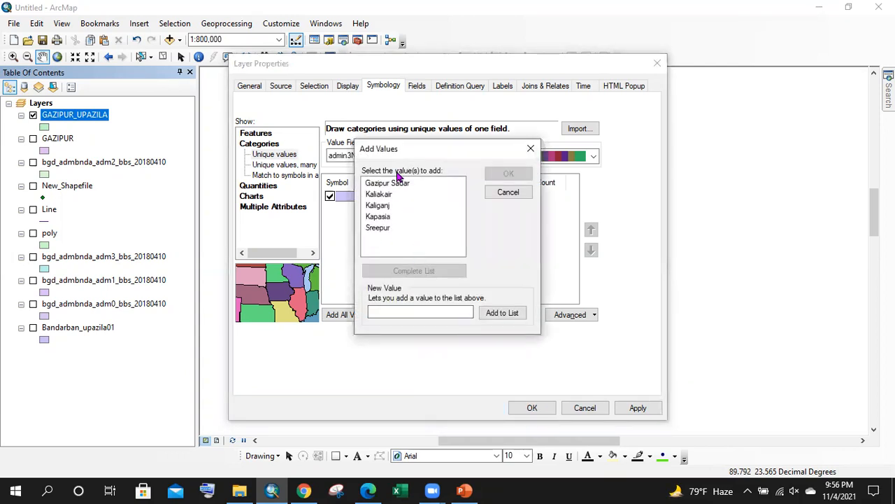
{"action": "left_click", "coordinate": [382, 228]}
{"action": "left_click", "coordinate": [508, 173]}
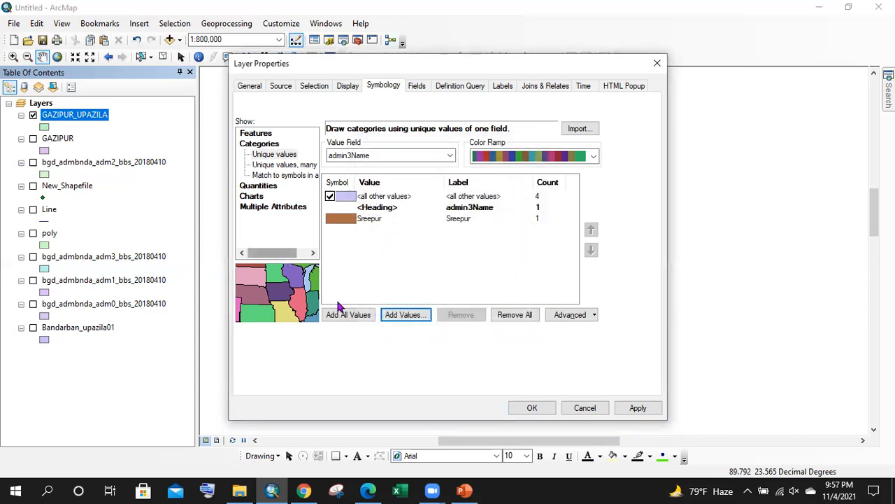
{"action": "left_click", "coordinate": [529, 409]}
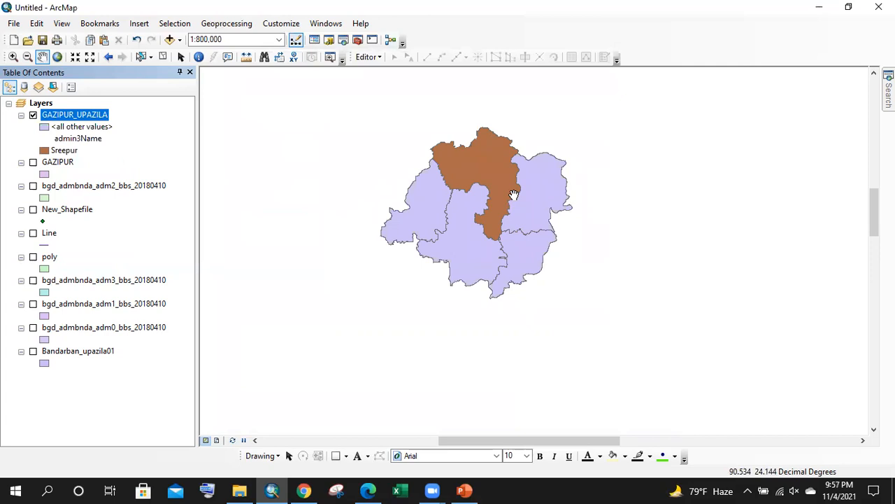
- Switch to Ex_01.pdf in the browser, check the chart symbology example on page 21, and return to ArcMap
{"action": "left_click", "coordinate": [368, 491]}
{"action": "scroll", "coordinate": [382, 214], "scroll_direction": "down", "scroll_amount": 5}
{"action": "scroll", "coordinate": [389, 212], "scroll_direction": "up", "scroll_amount": 10}
{"action": "scroll", "coordinate": [430, 204], "scroll_direction": "down", "scroll_amount": 5}
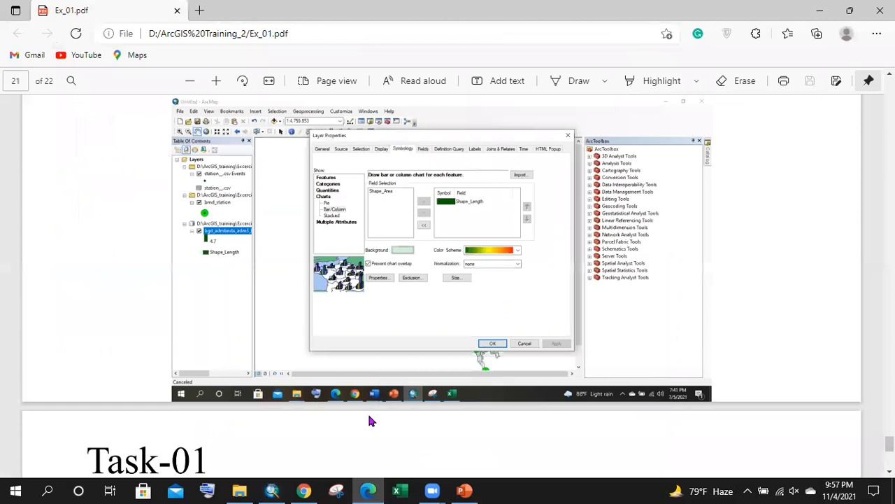
{"action": "left_click", "coordinate": [272, 491]}
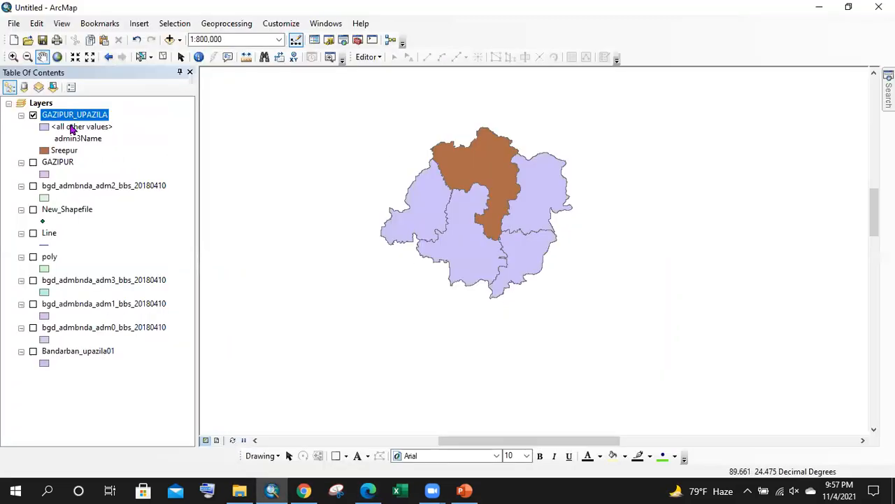